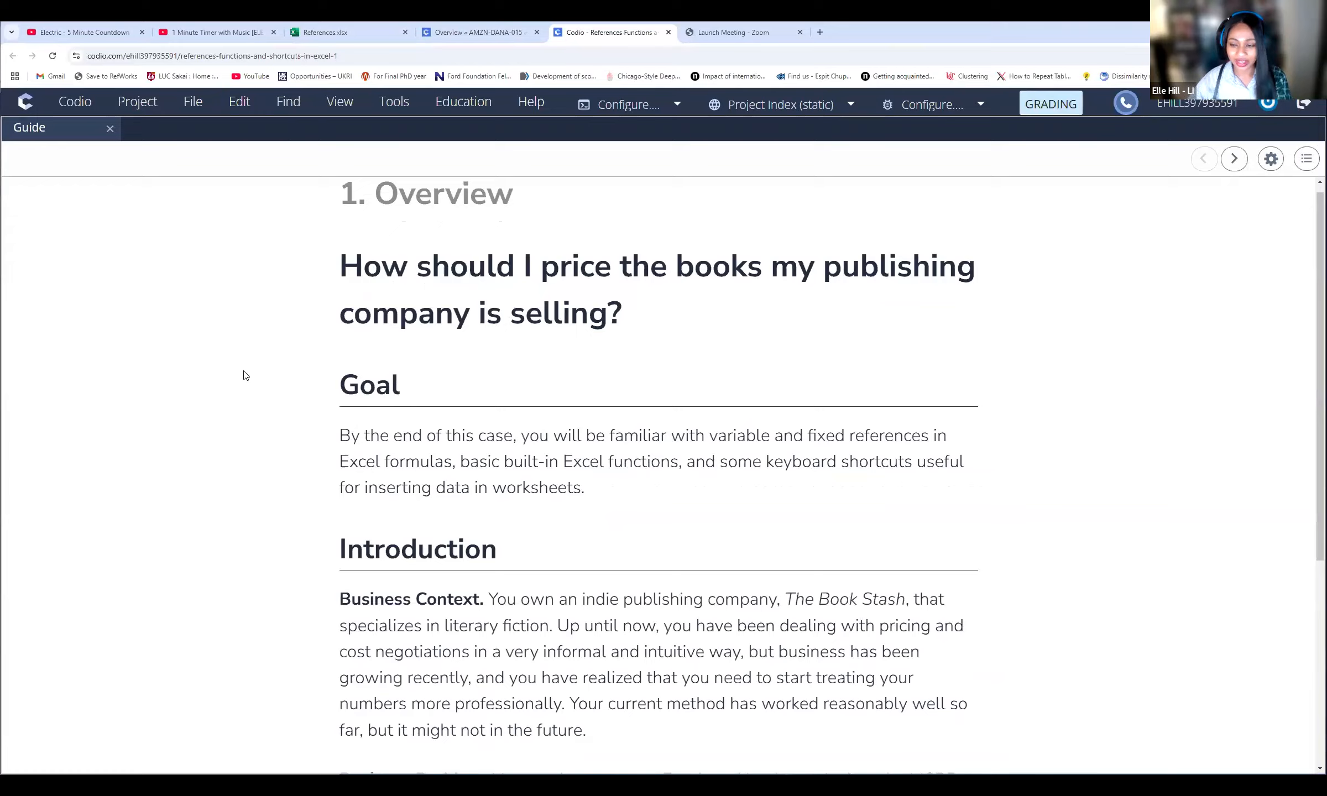
# Step: Read the case overview through to the Analytical Context and download its linked Excel workbook
pyautogui.scroll(-3, 245, 375)
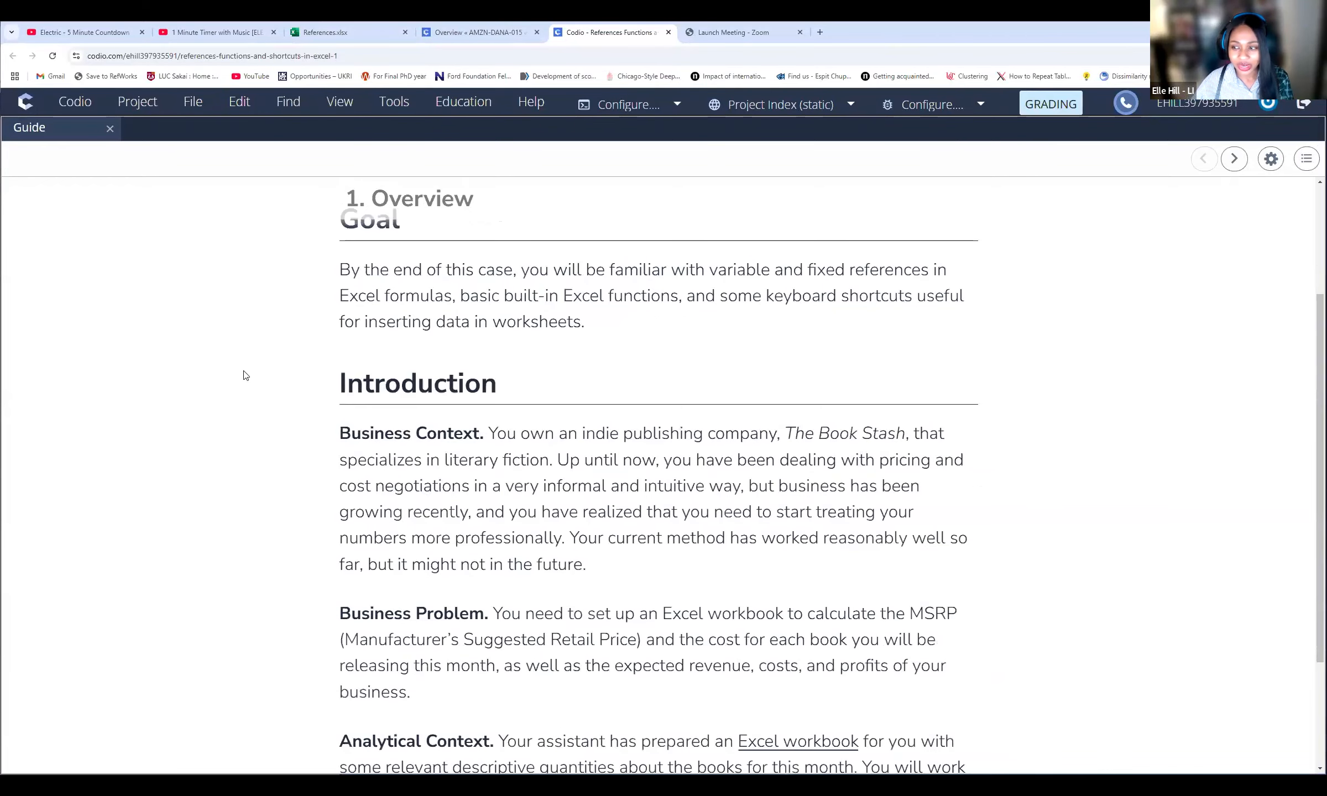
pyautogui.scroll(-2, 245, 376)
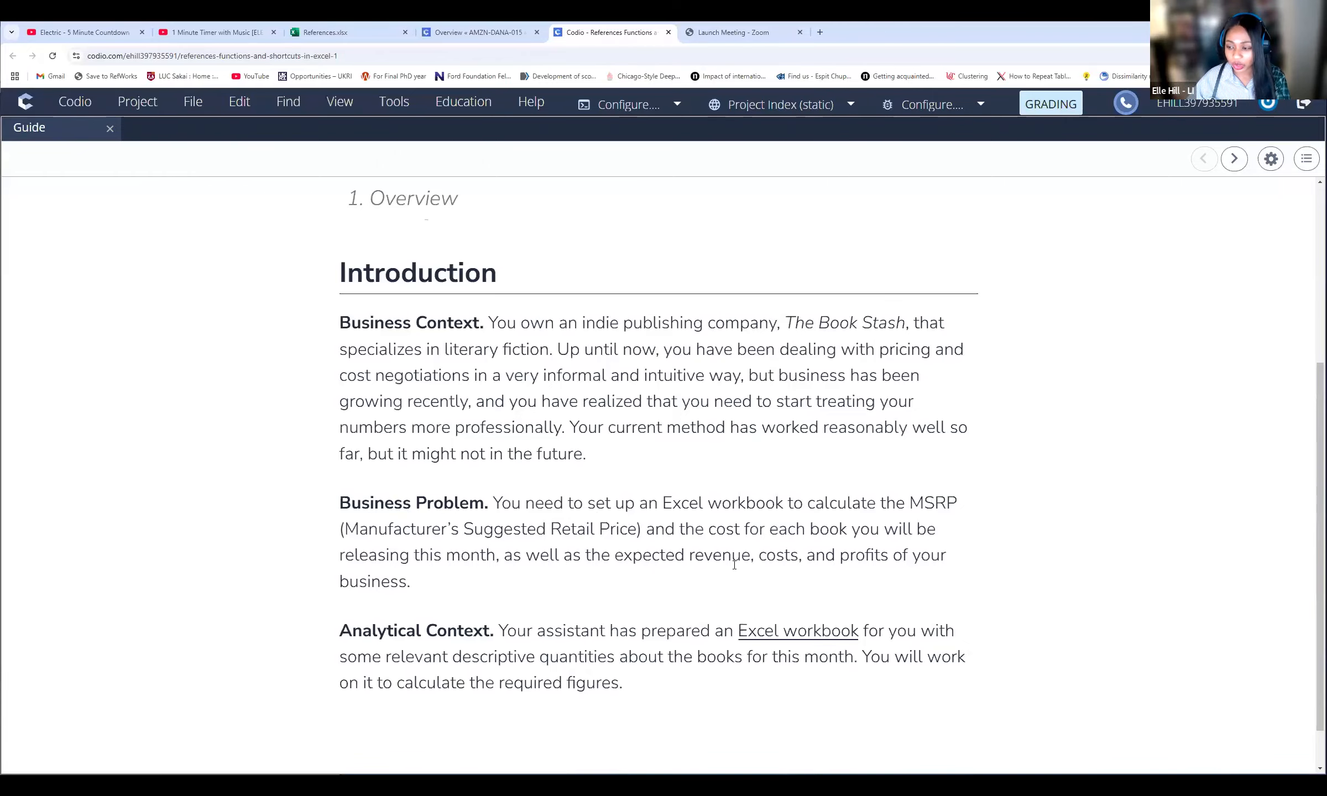
pyautogui.scroll(-1, 767, 570)
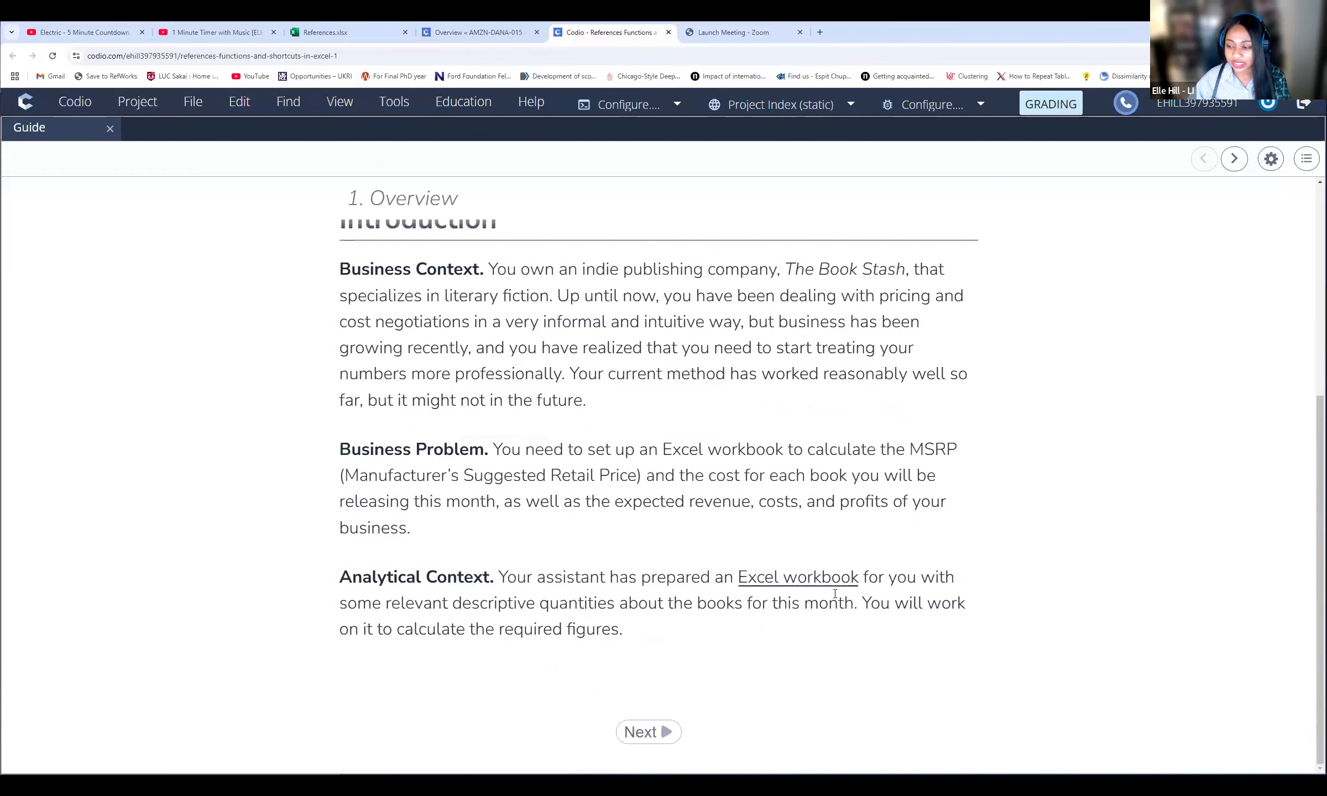
pyautogui.click(769, 577)
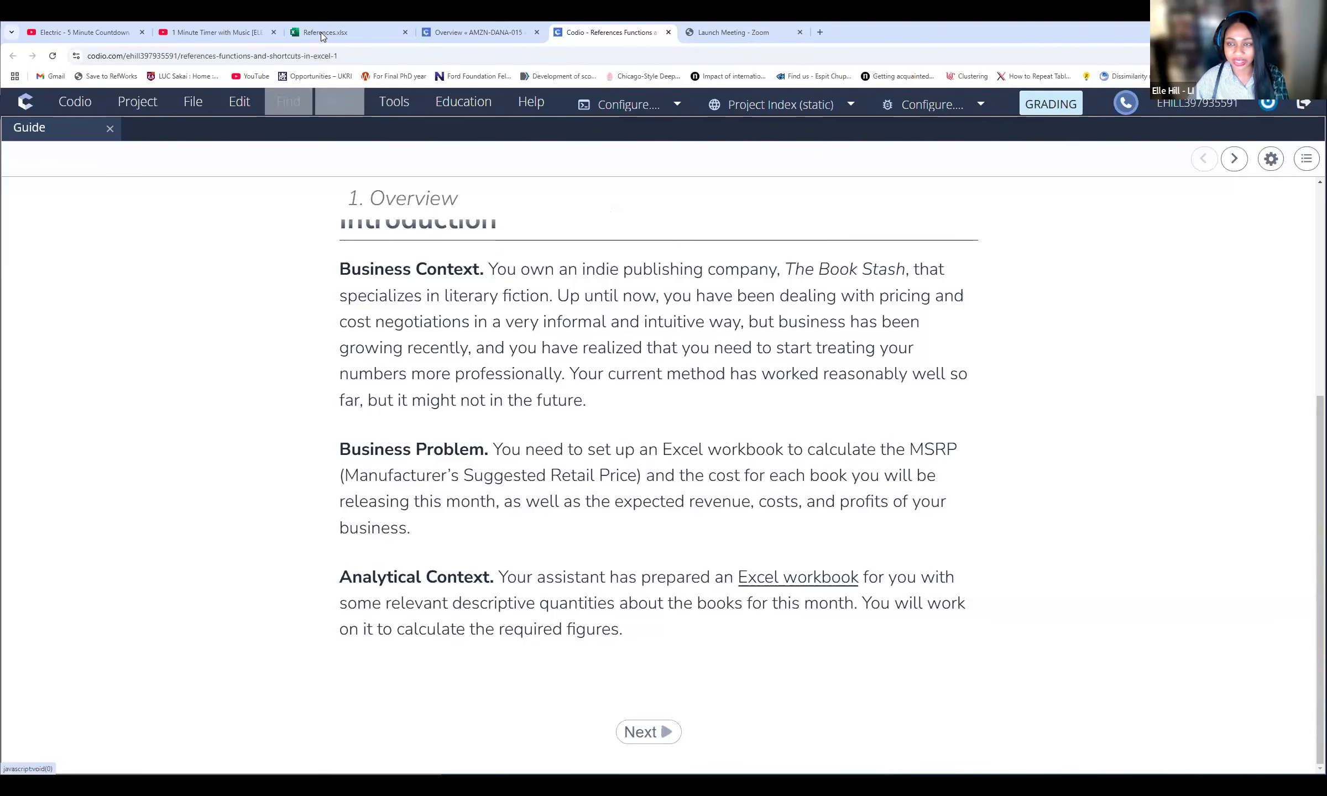
# Step: Switch to the References workbook in Excel and open book_numbers_fellow (5) from the device's Downloads folder
pyautogui.click(352, 31)
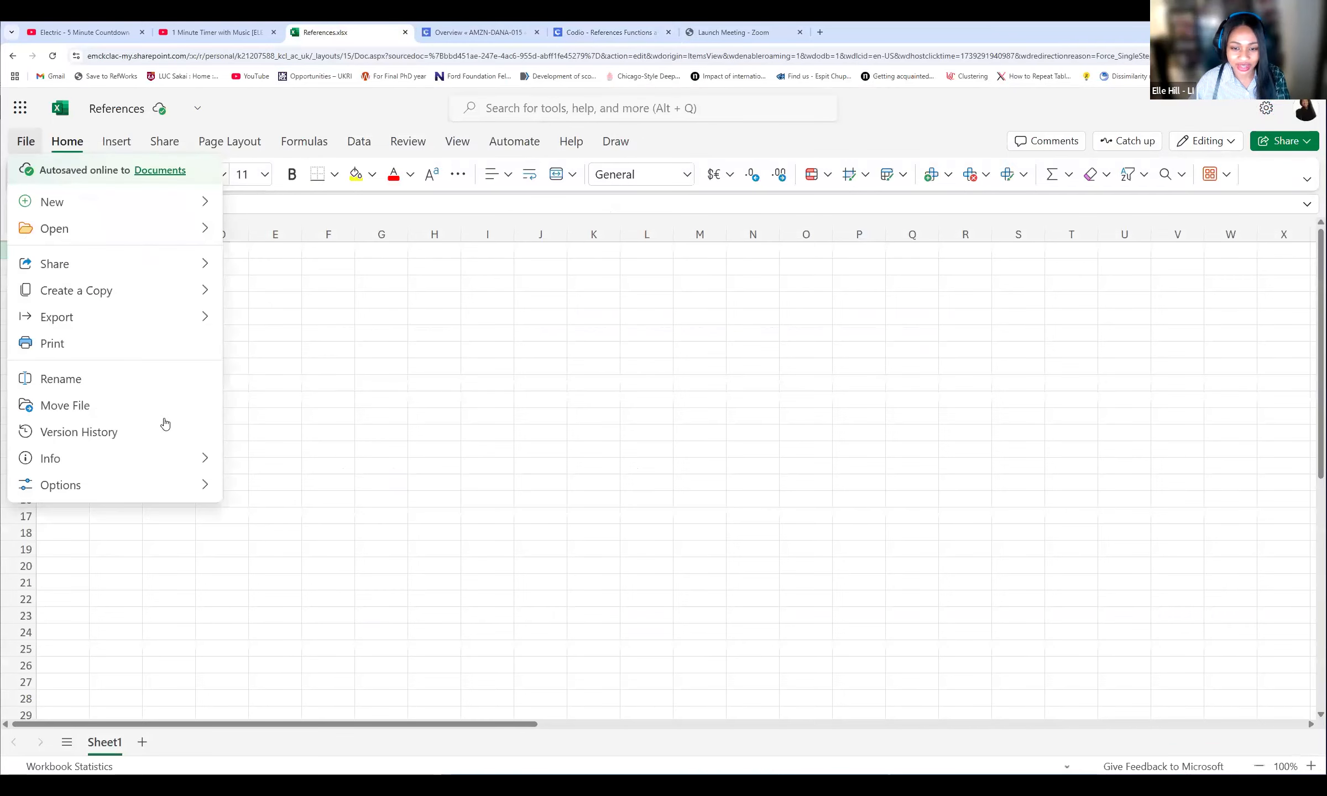
pyautogui.click(128, 230)
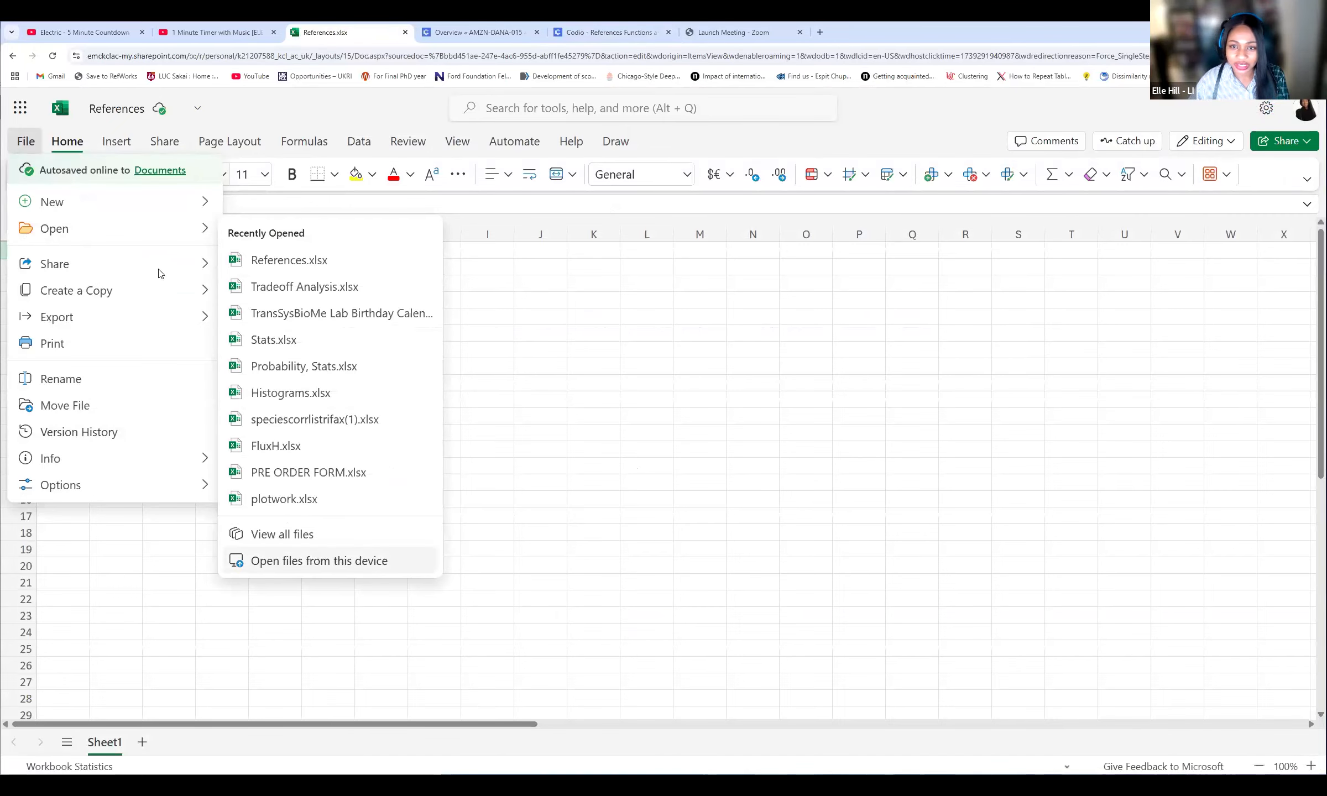
pyautogui.click(30, 178)
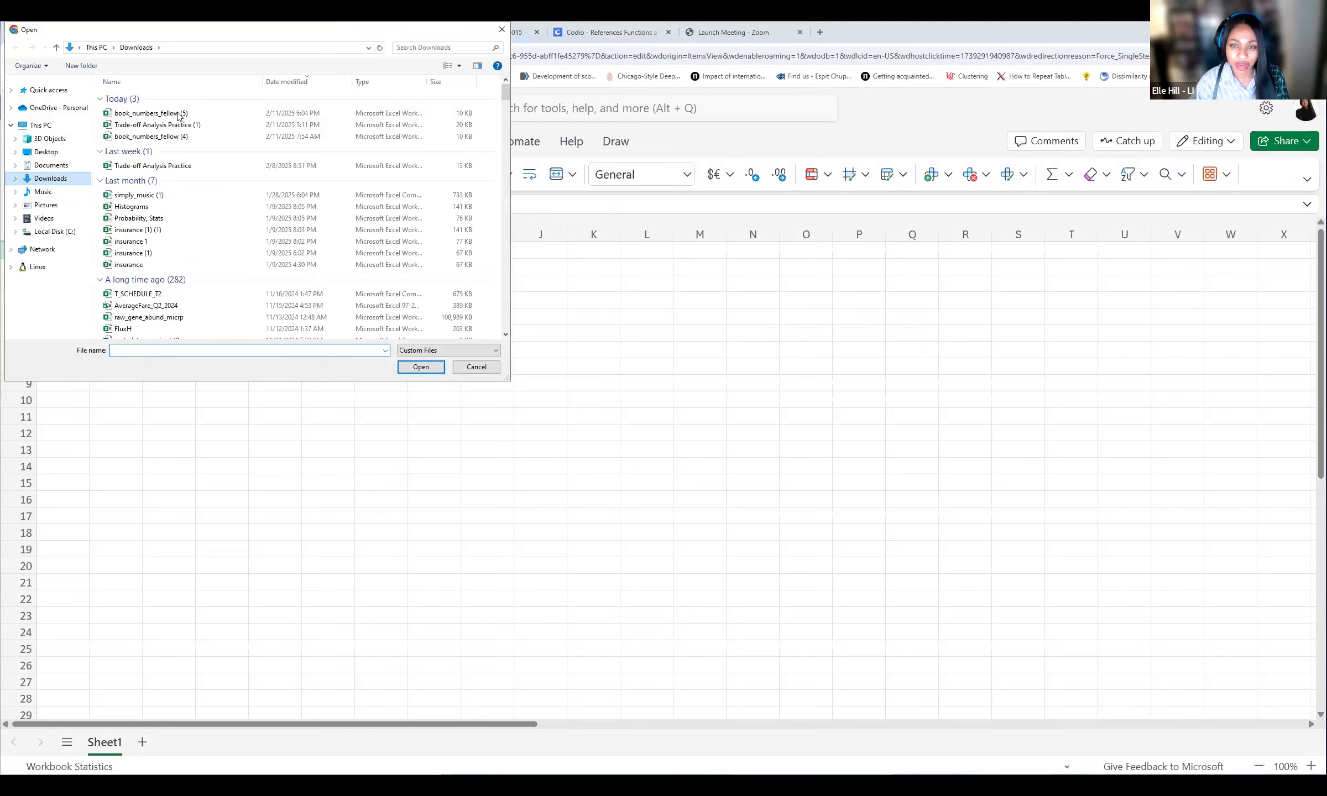
pyautogui.click(161, 114)
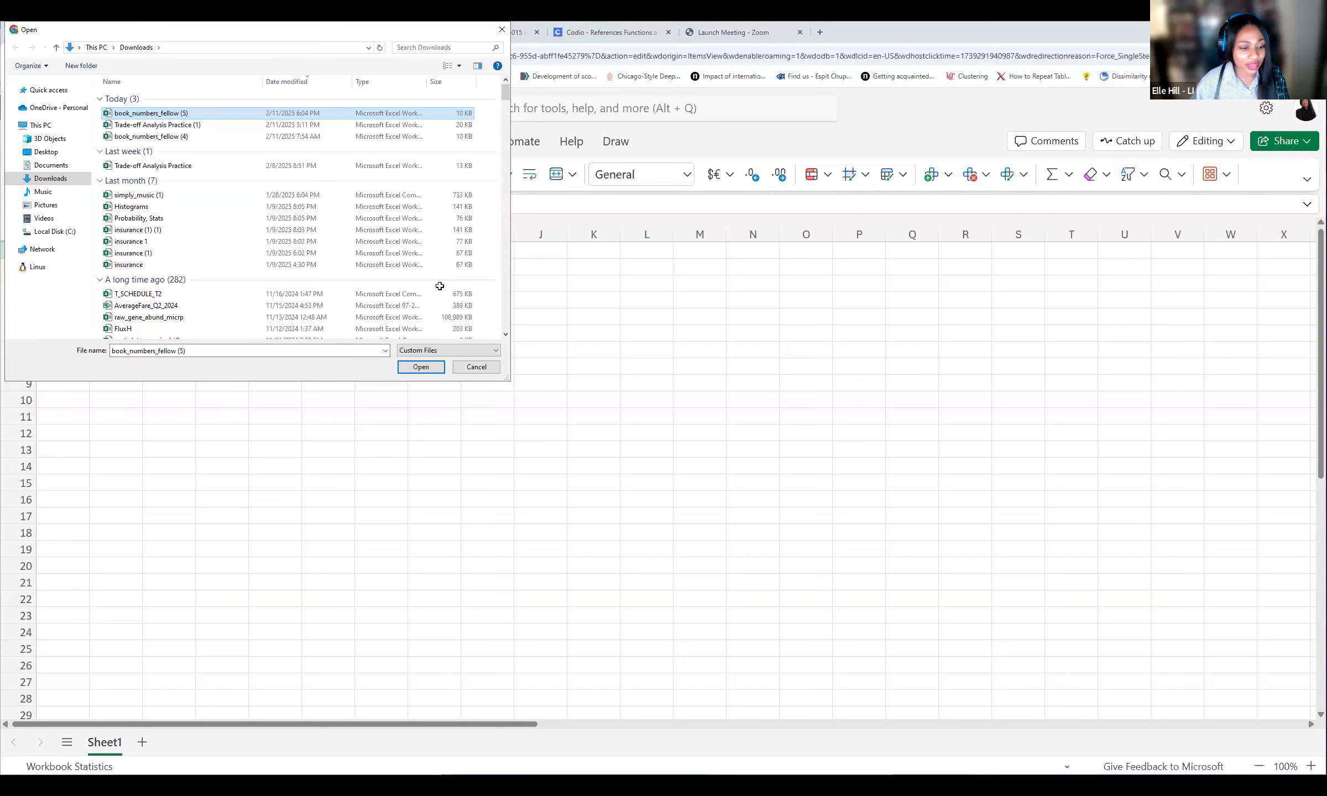
pyautogui.press('Return')
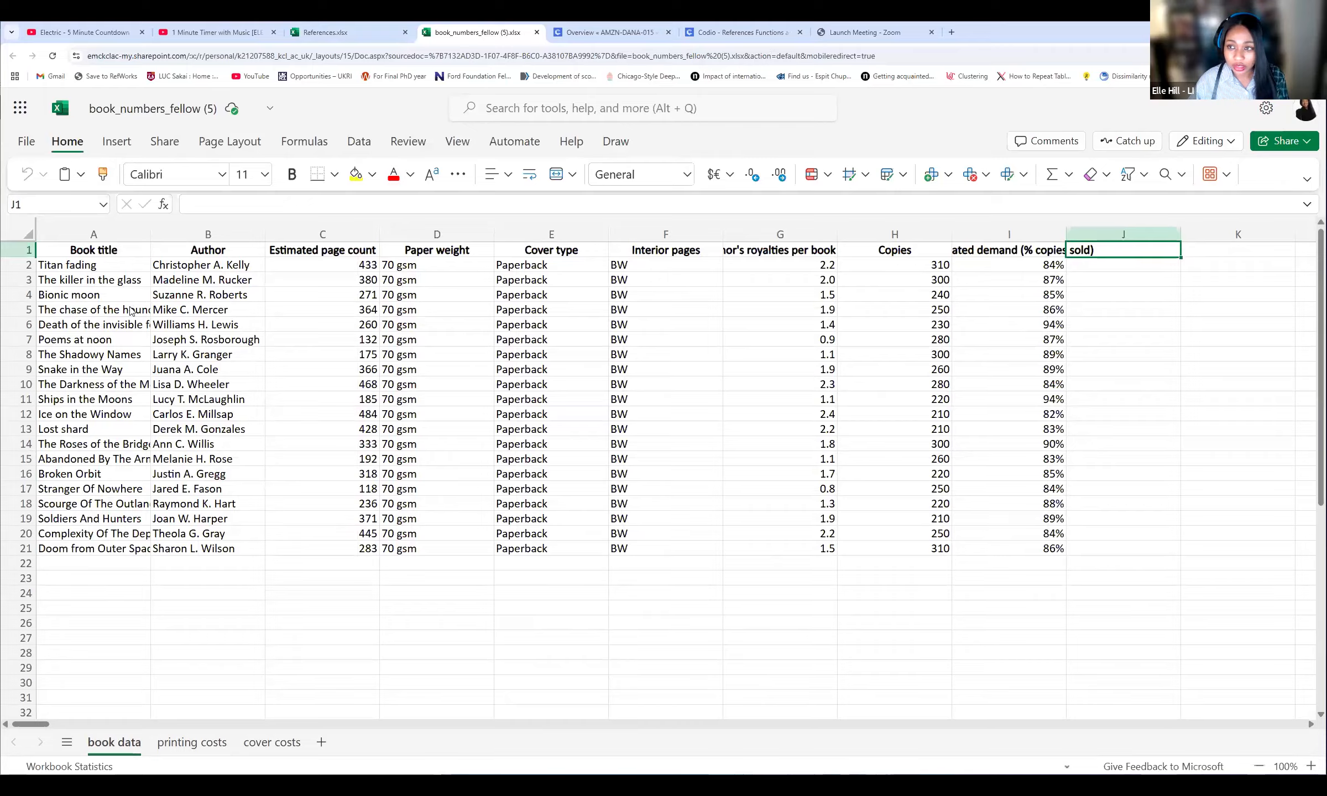
pyautogui.click(742, 32)
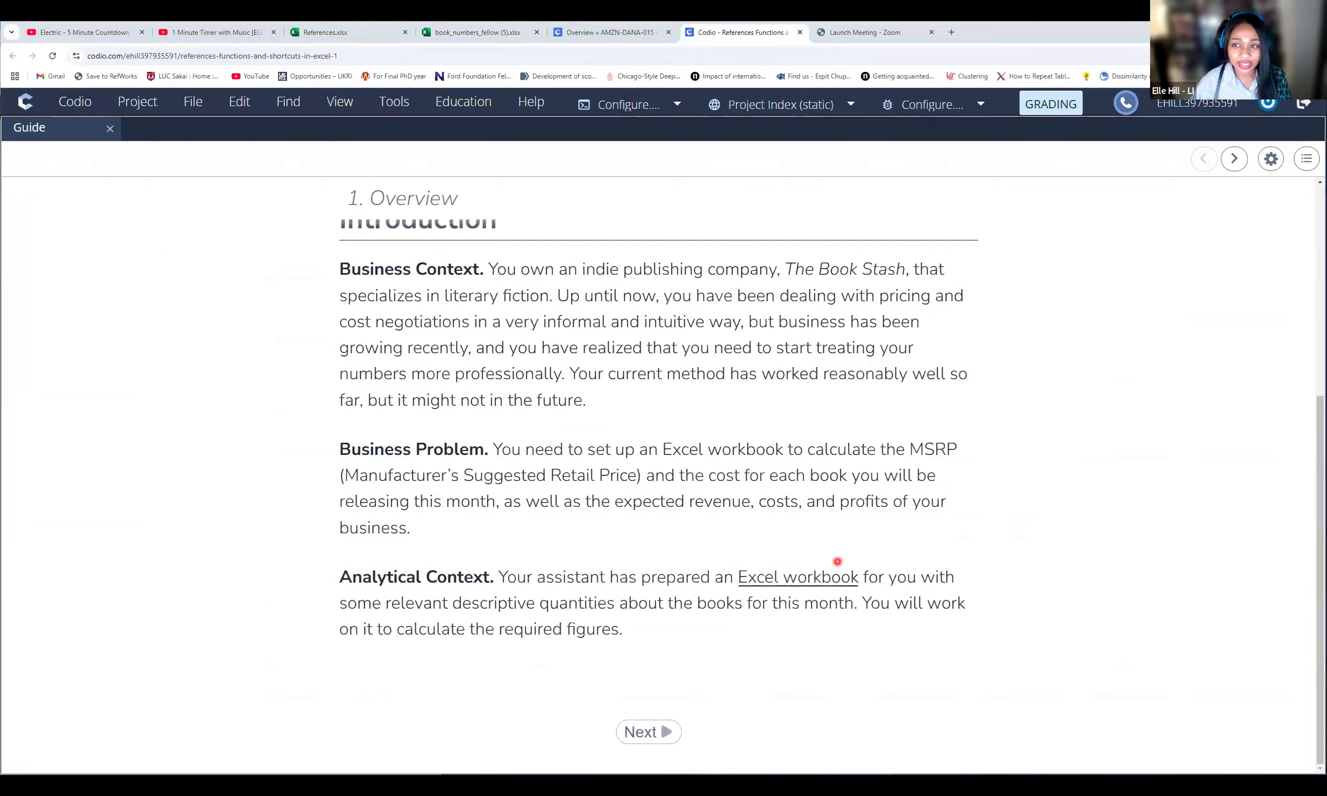
pyautogui.click(347, 32)
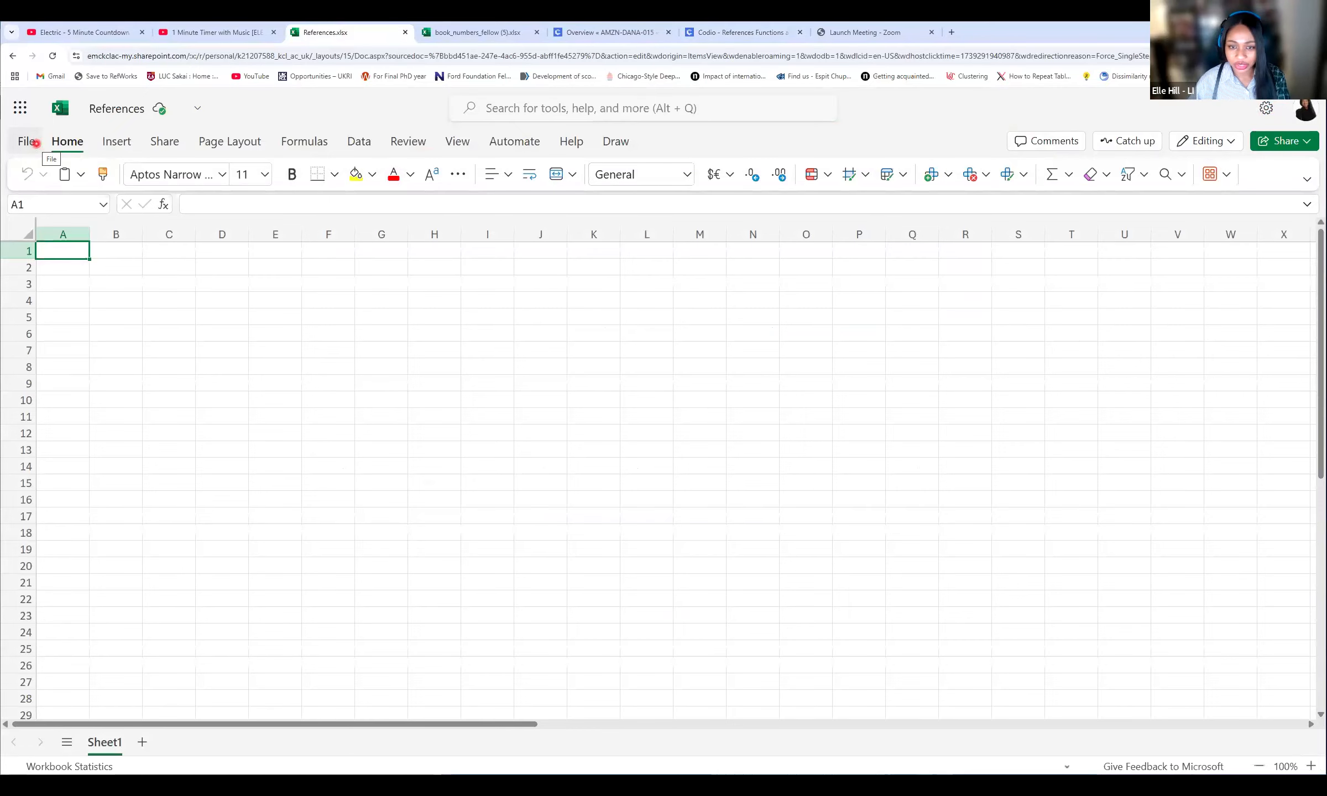
pyautogui.click(27, 145)
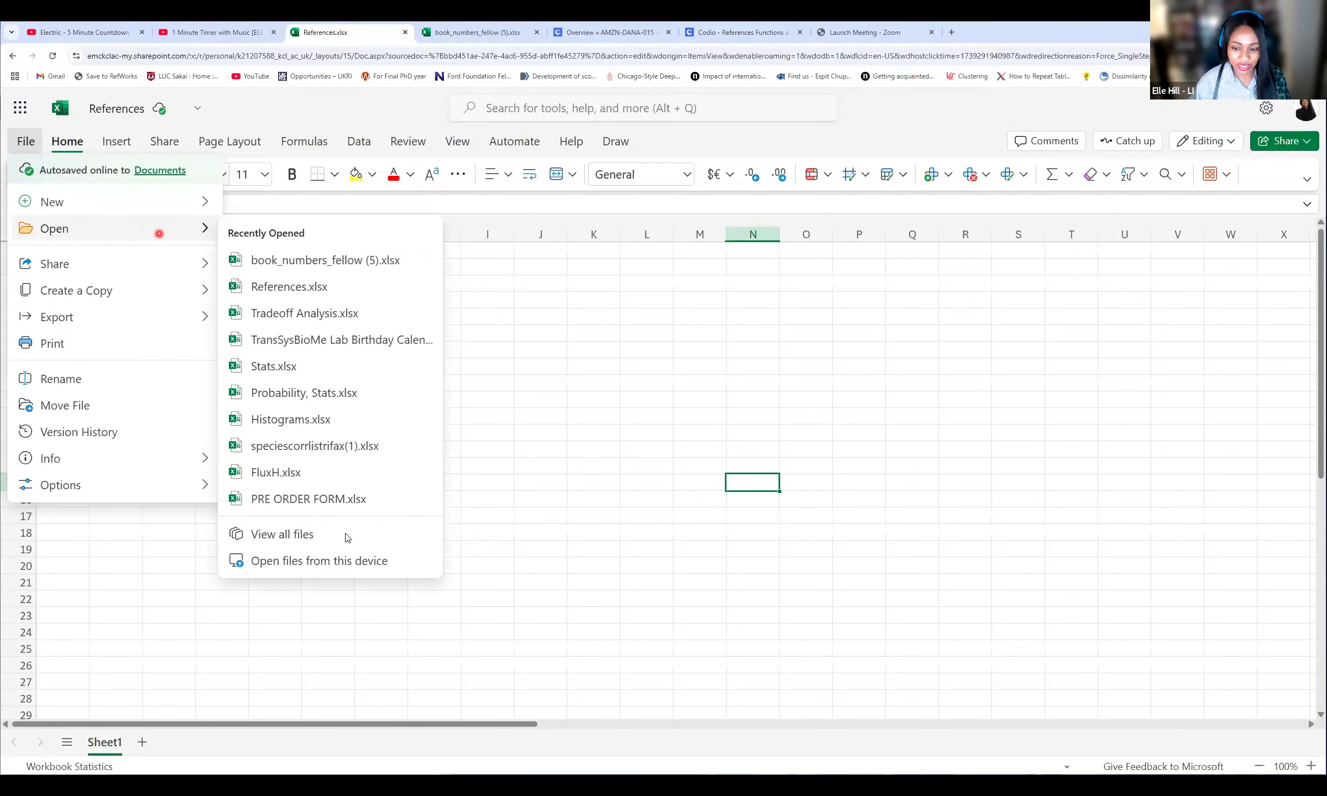
pyautogui.click(306, 562)
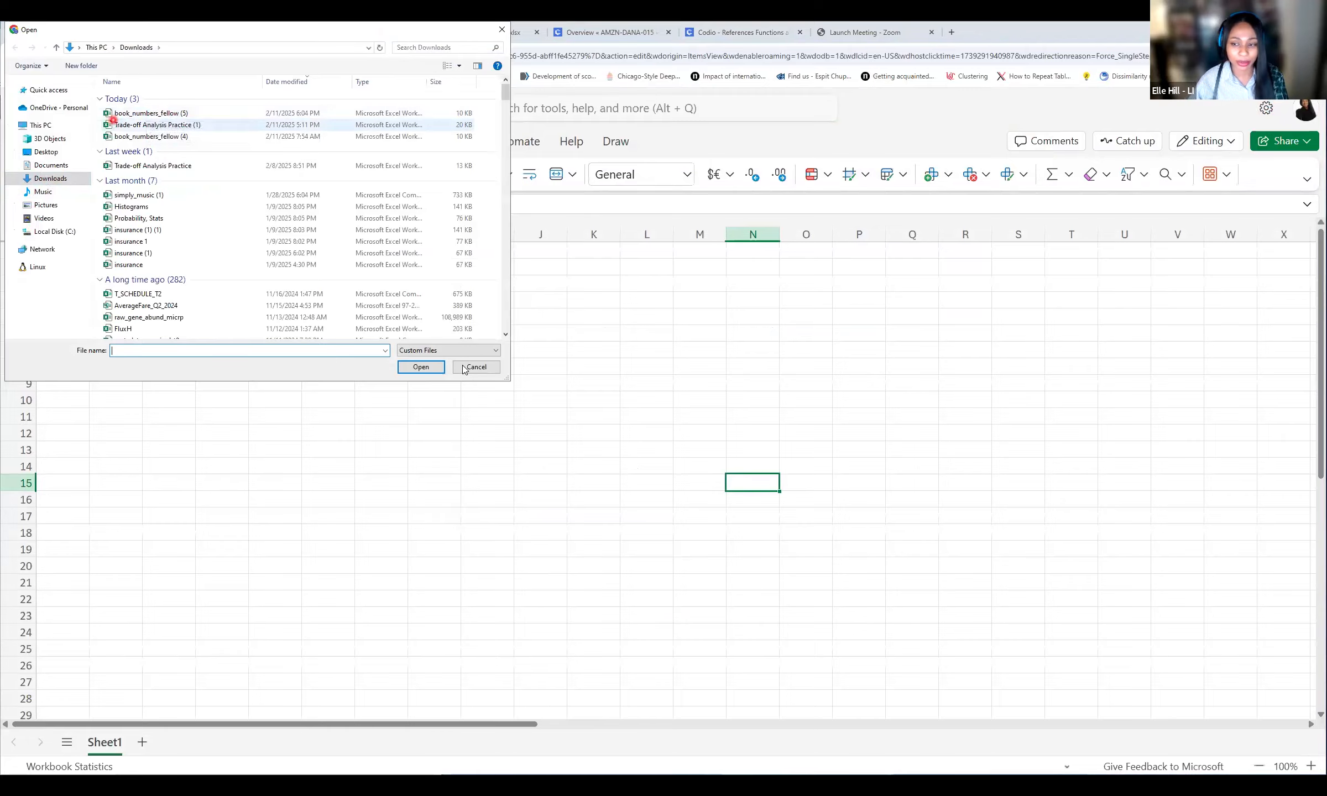
pyautogui.click(482, 369)
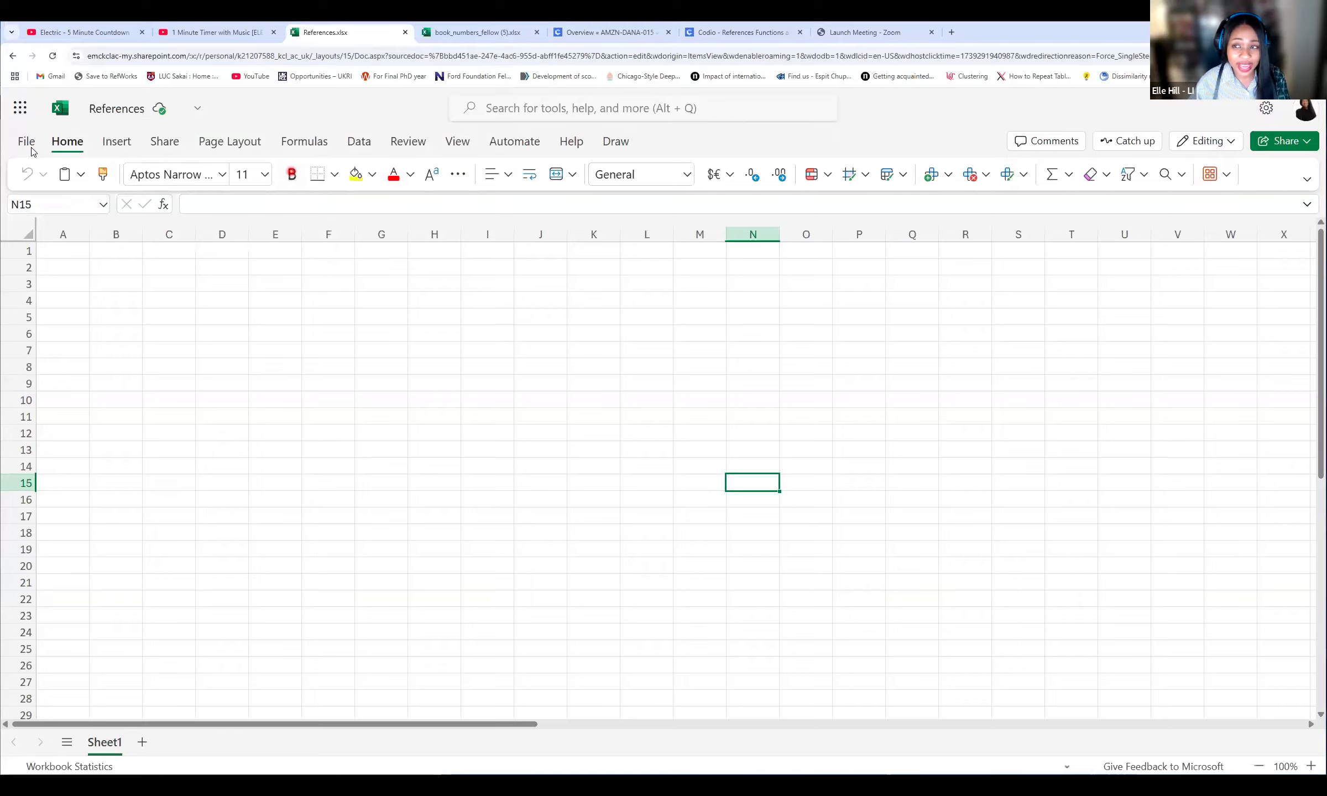
# Step: Return to the book_numbers_fellow (5) workbook and enlarge the book data sheet to 160% for reading
pyautogui.hotkey('ctrl', 'Tab')
pyautogui.click(185, 370)
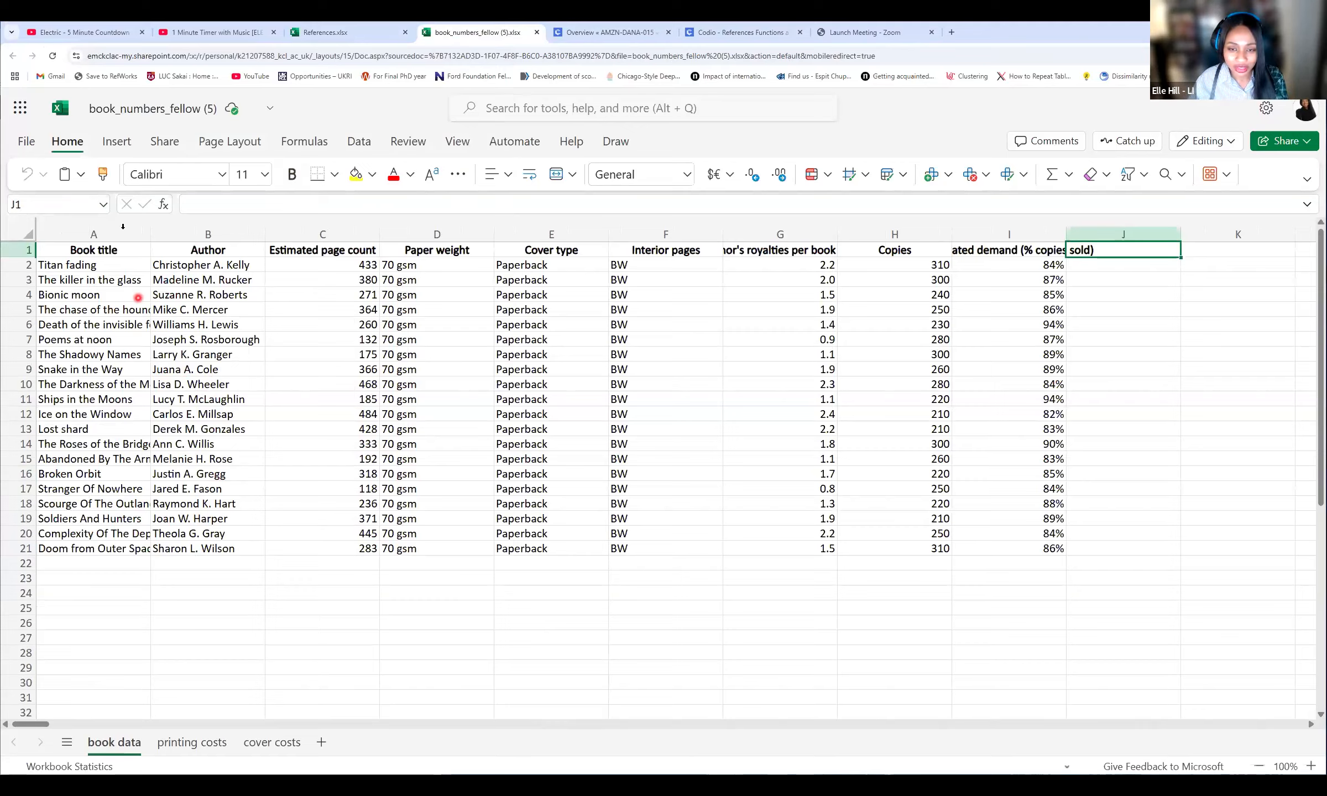
pyautogui.click(124, 246)
pyautogui.scroll(-1, 495, 536)
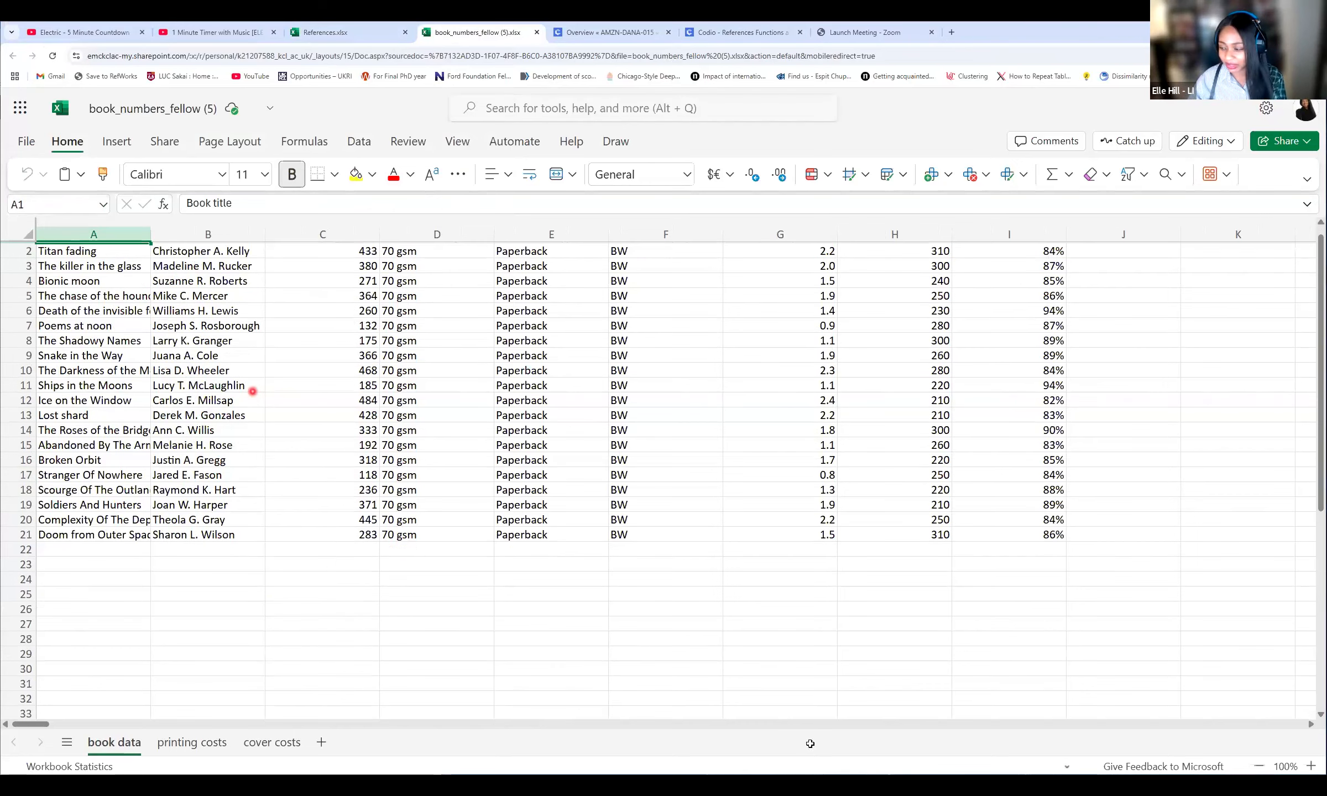
pyautogui.scroll(1, 199, 398)
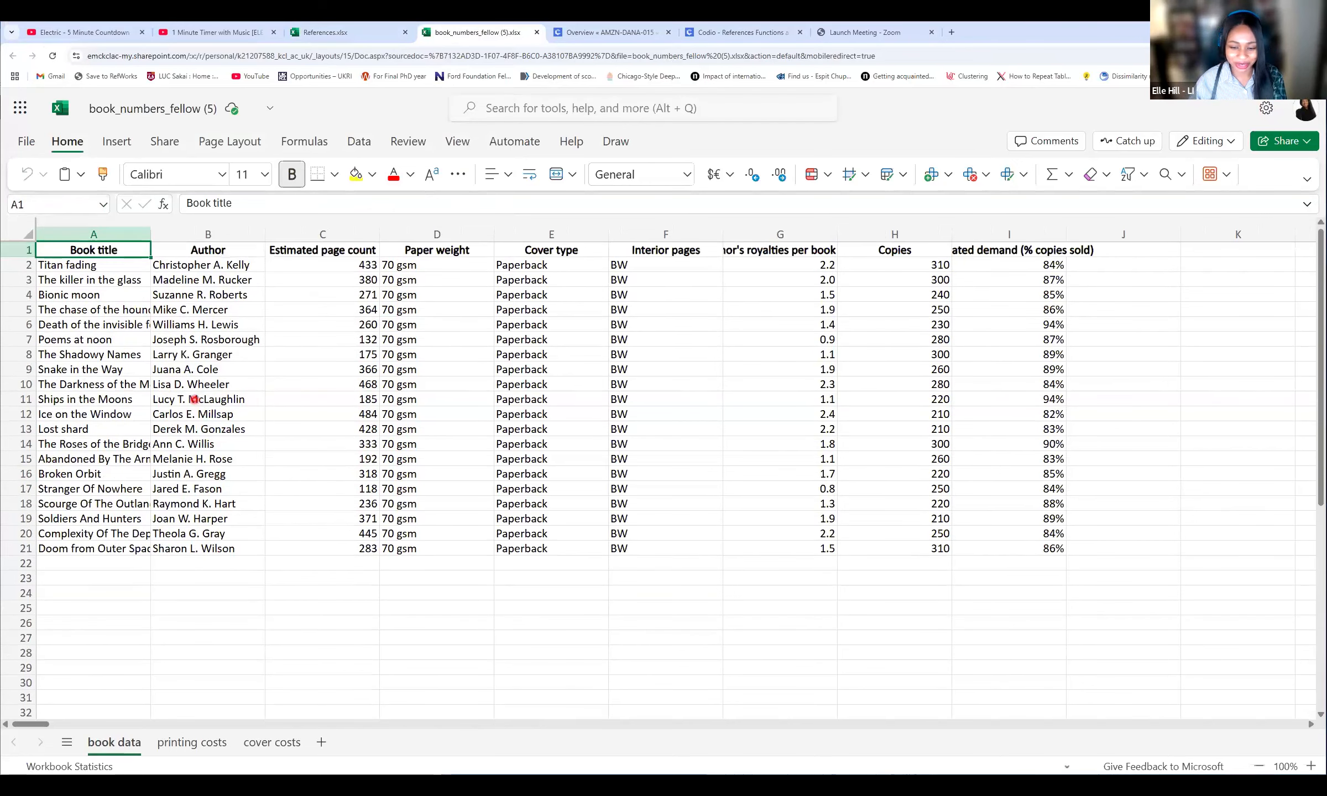
pyautogui.scroll(3, 62, 732)
pyautogui.scroll(3, 297, 486)
pyautogui.hscroll(-2, 297, 487)
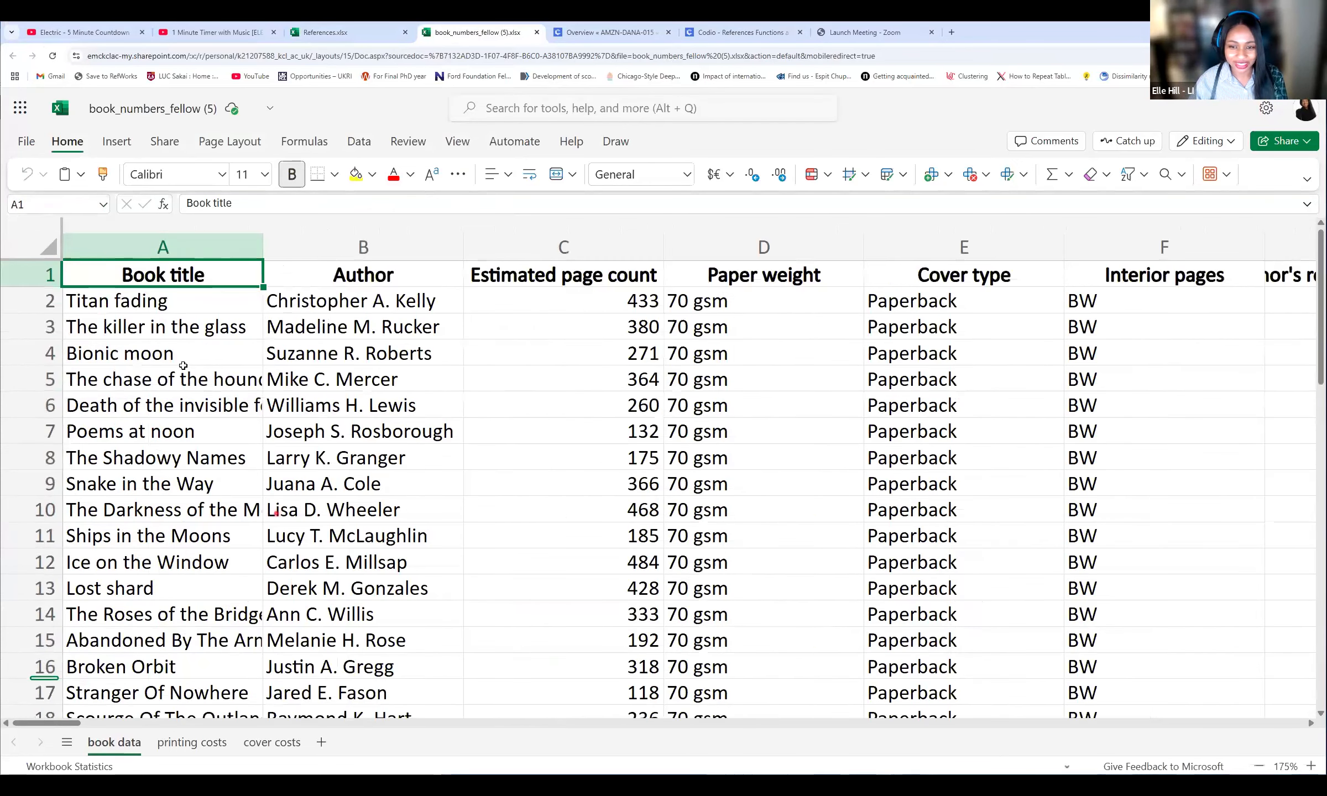
pyautogui.scroll(-1, 140, 245)
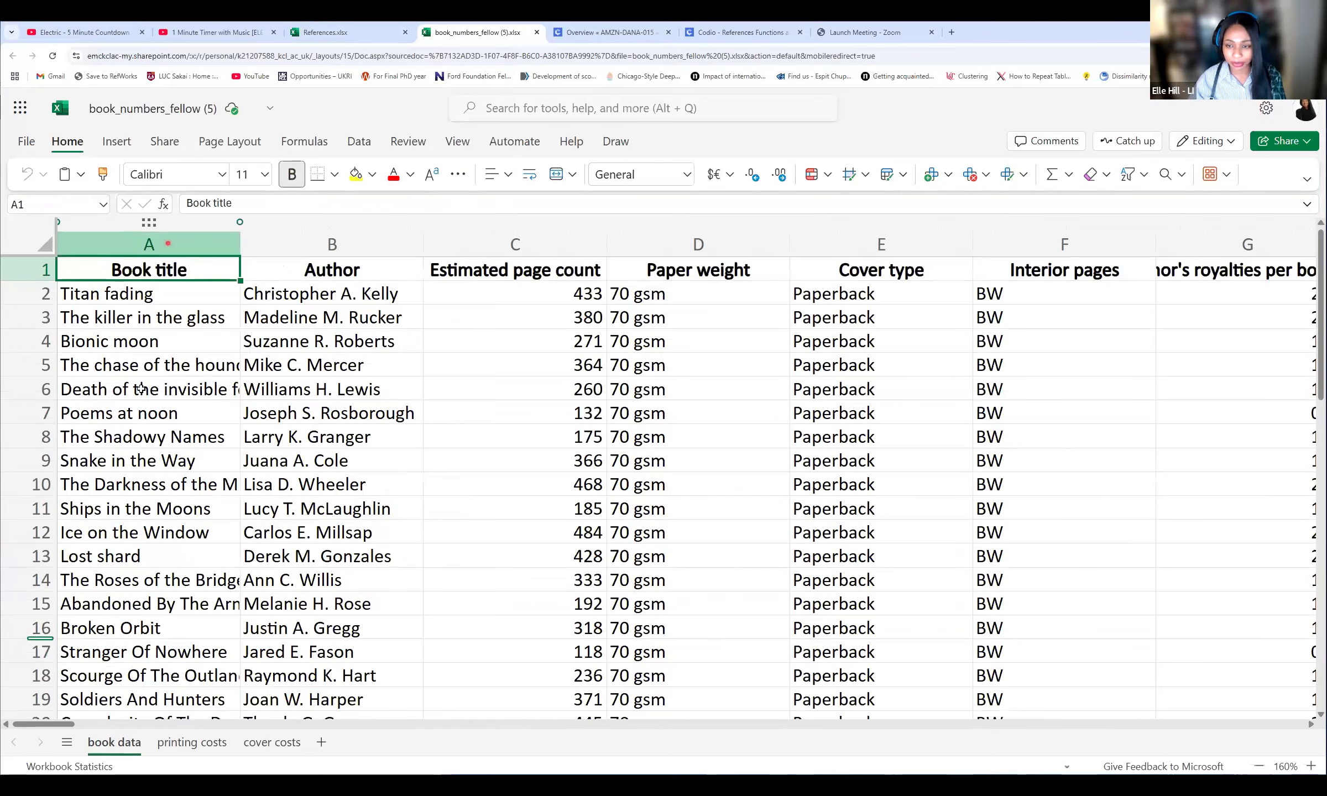
# Step: Examine the Estimated page count column and the Paper weight column down to its last entry
pyautogui.click(545, 269)
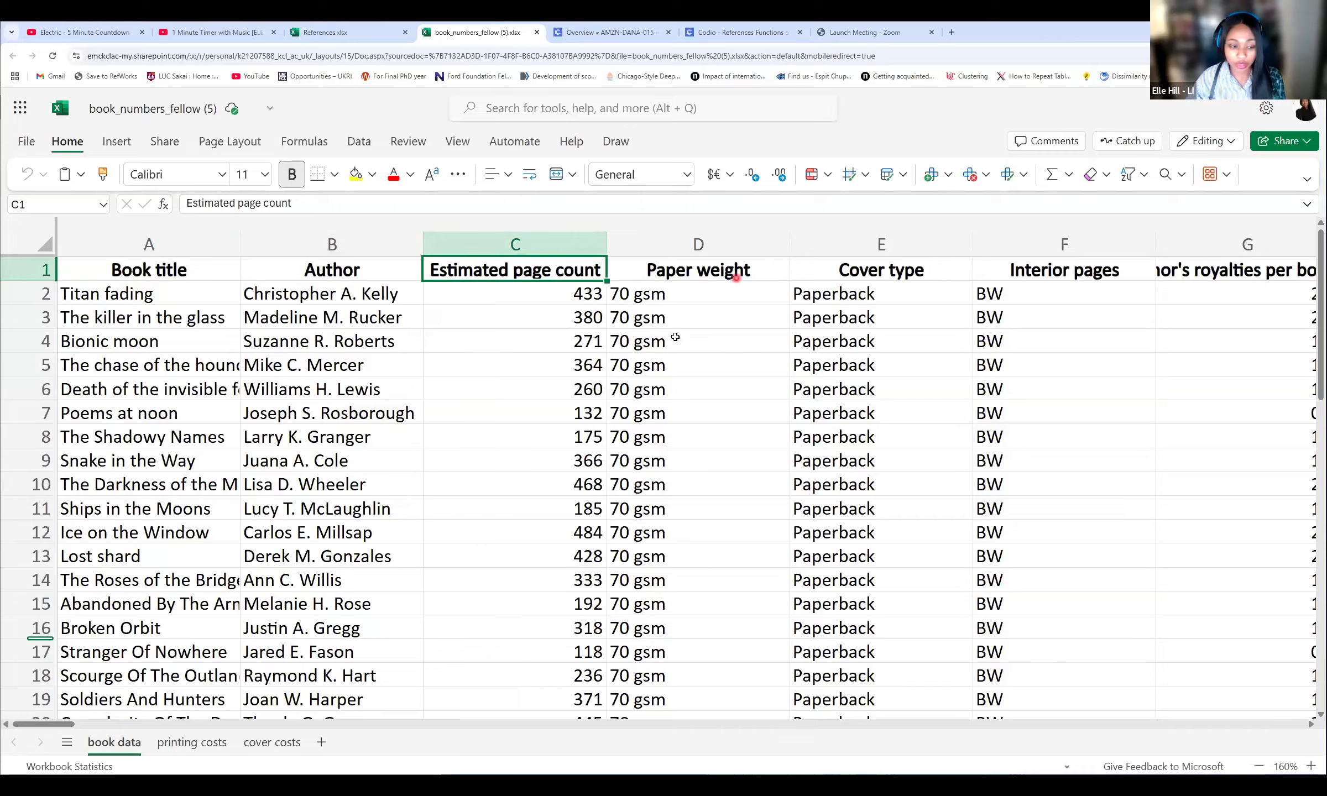
pyautogui.click(670, 279)
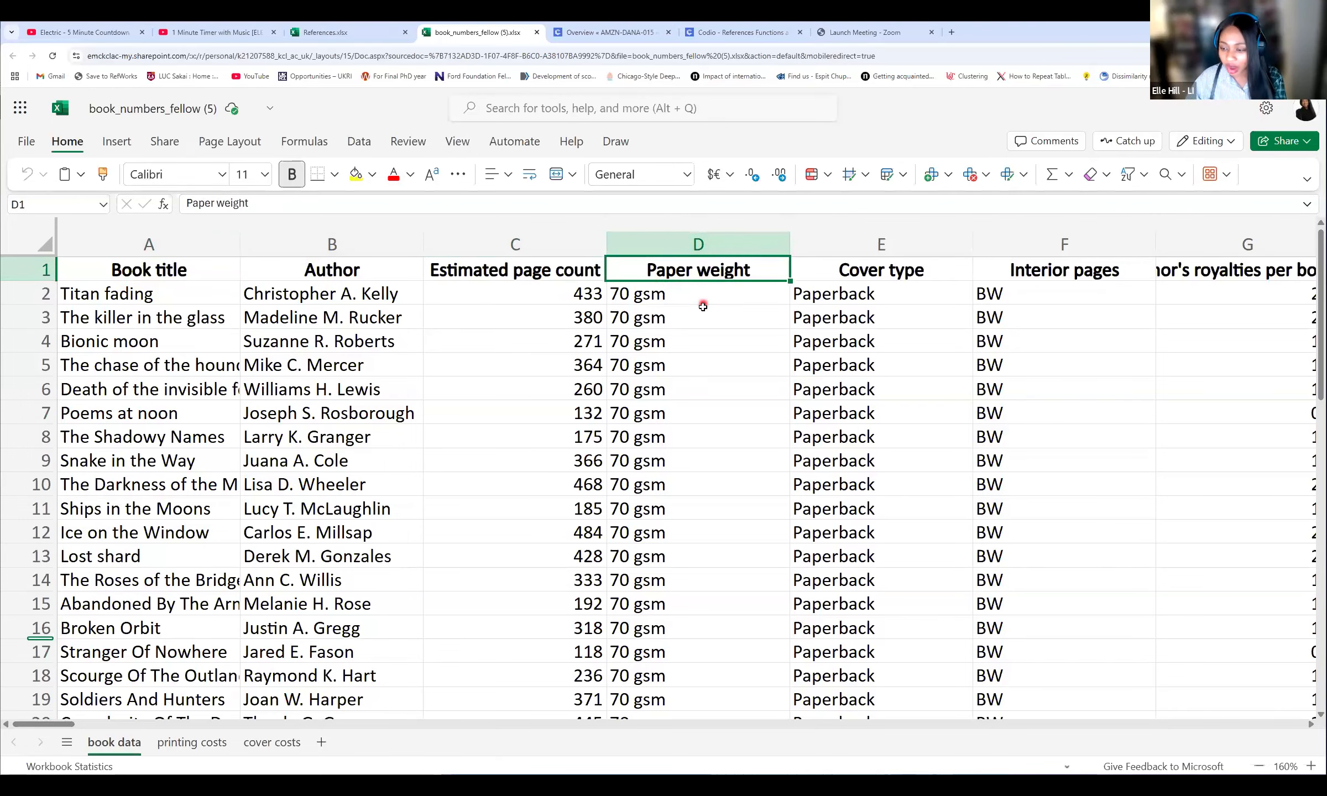
pyautogui.scroll(-1, 663, 635)
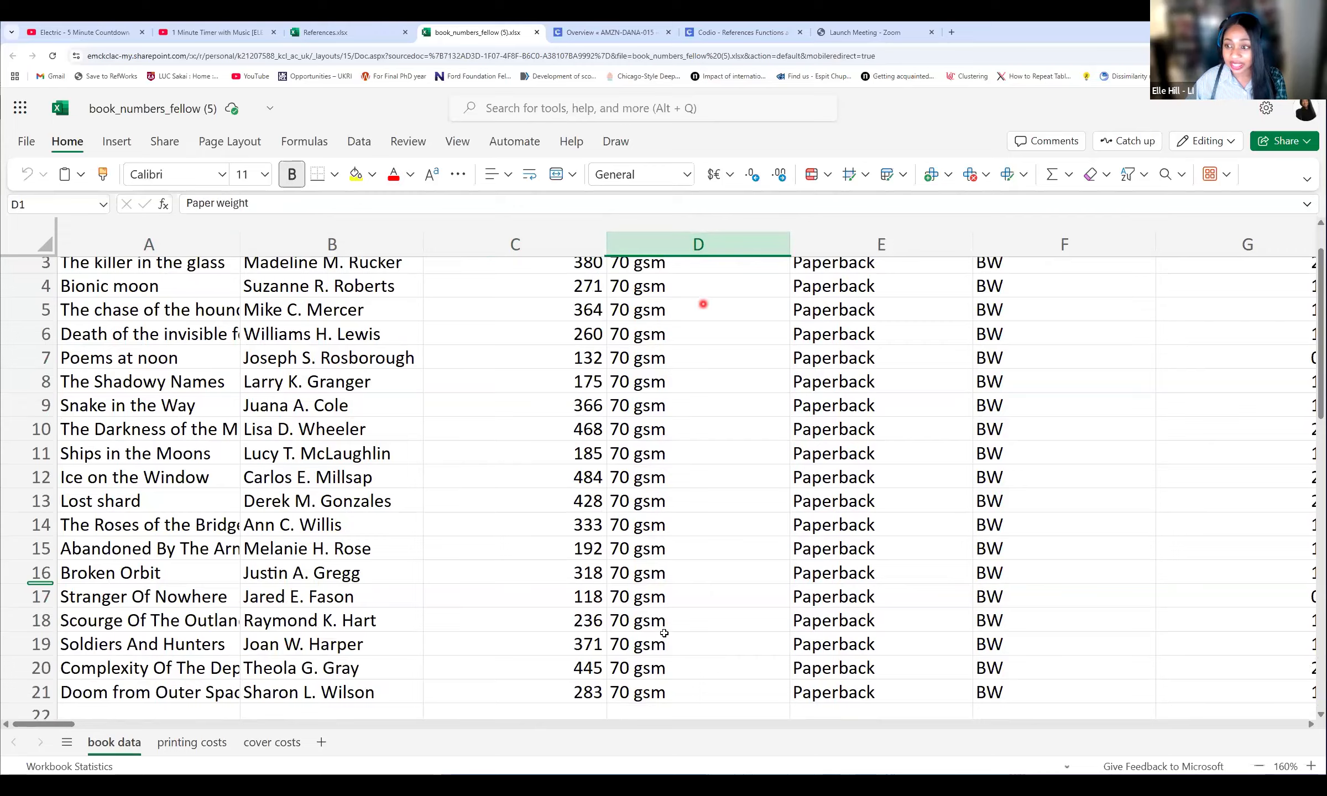
pyautogui.scroll(-2, 663, 634)
pyautogui.scroll(4, 663, 294)
pyautogui.click(663, 294)
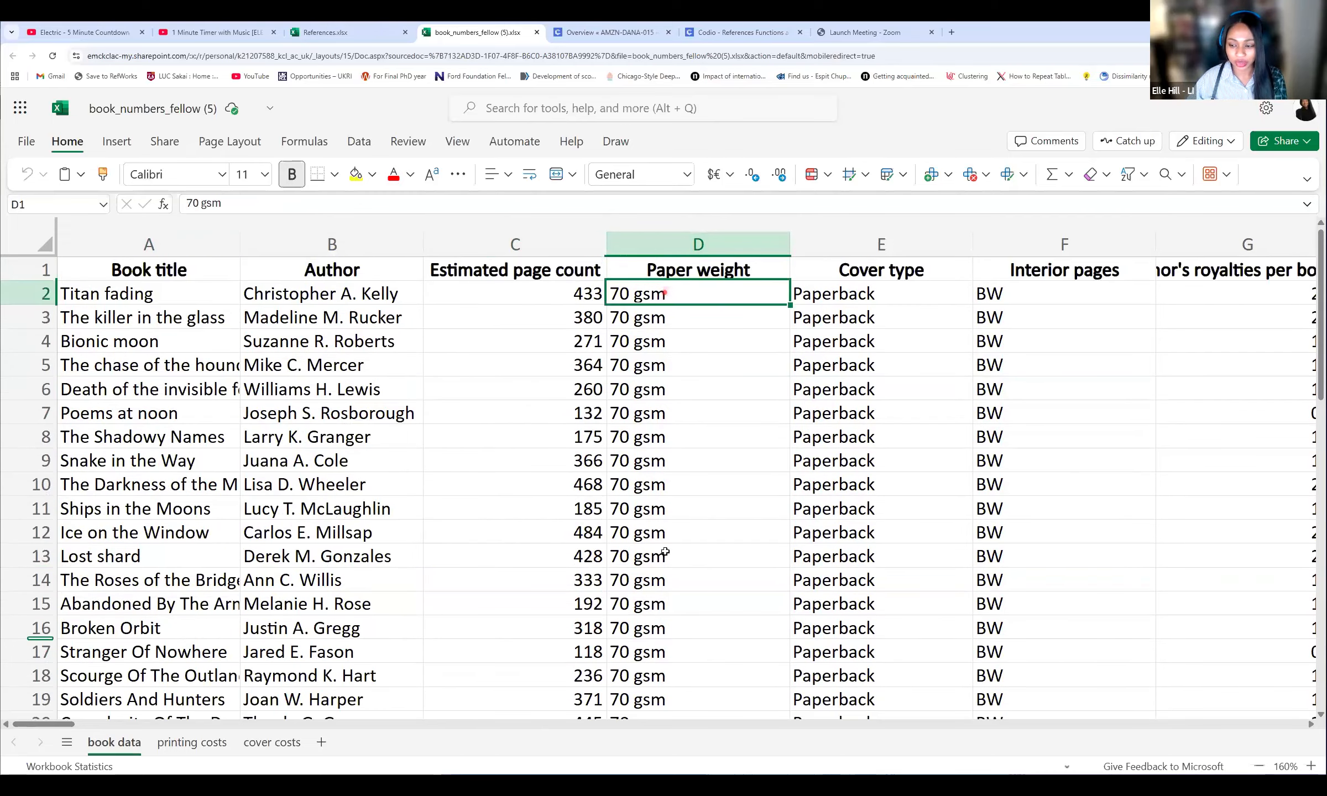
pyautogui.hotkey('ctrl', 'Down')
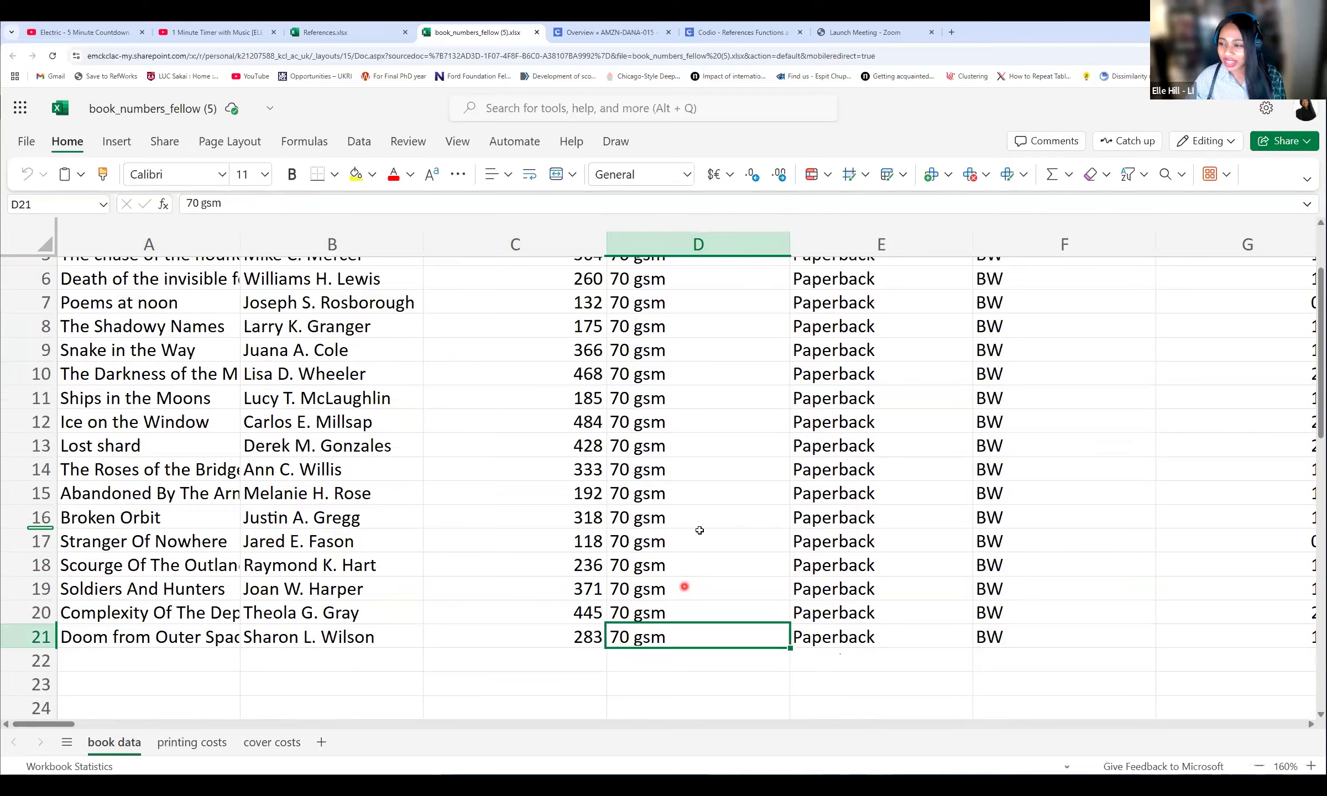
pyautogui.scroll(2, 863, 284)
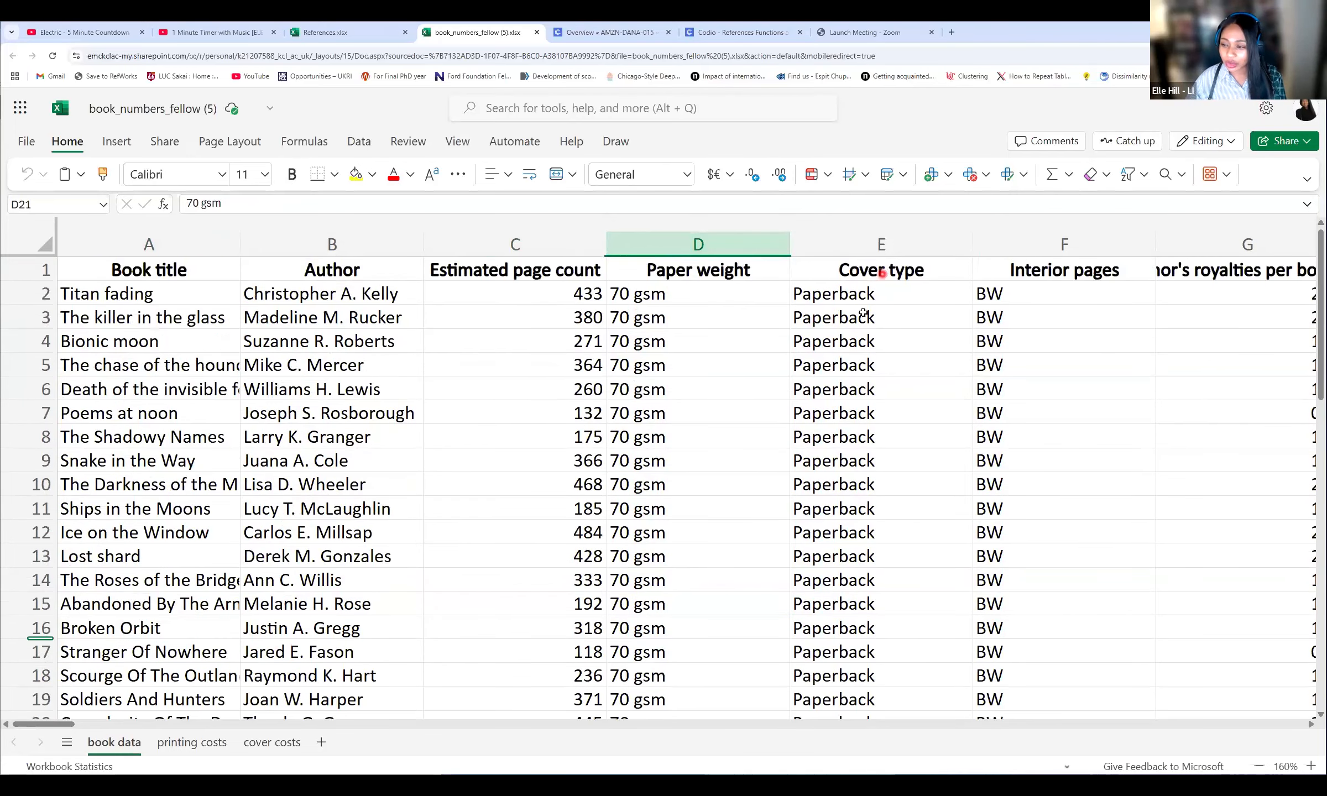
# Step: Examine the Cover type column down to its last book and the first Interior pages entry
pyautogui.click(882, 274)
pyautogui.scroll(-2, 862, 697)
pyautogui.click(844, 635)
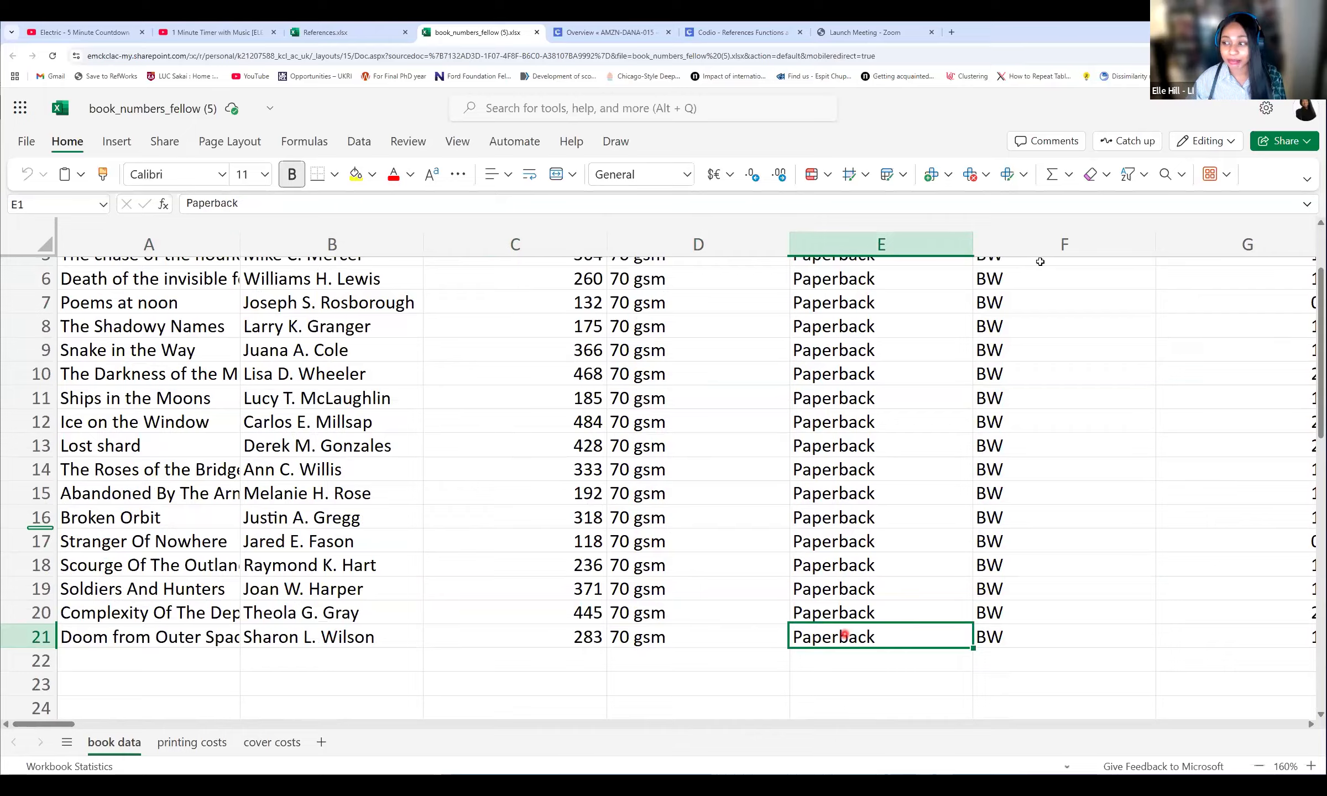
pyautogui.scroll(2, 1024, 295)
pyautogui.click(1024, 295)
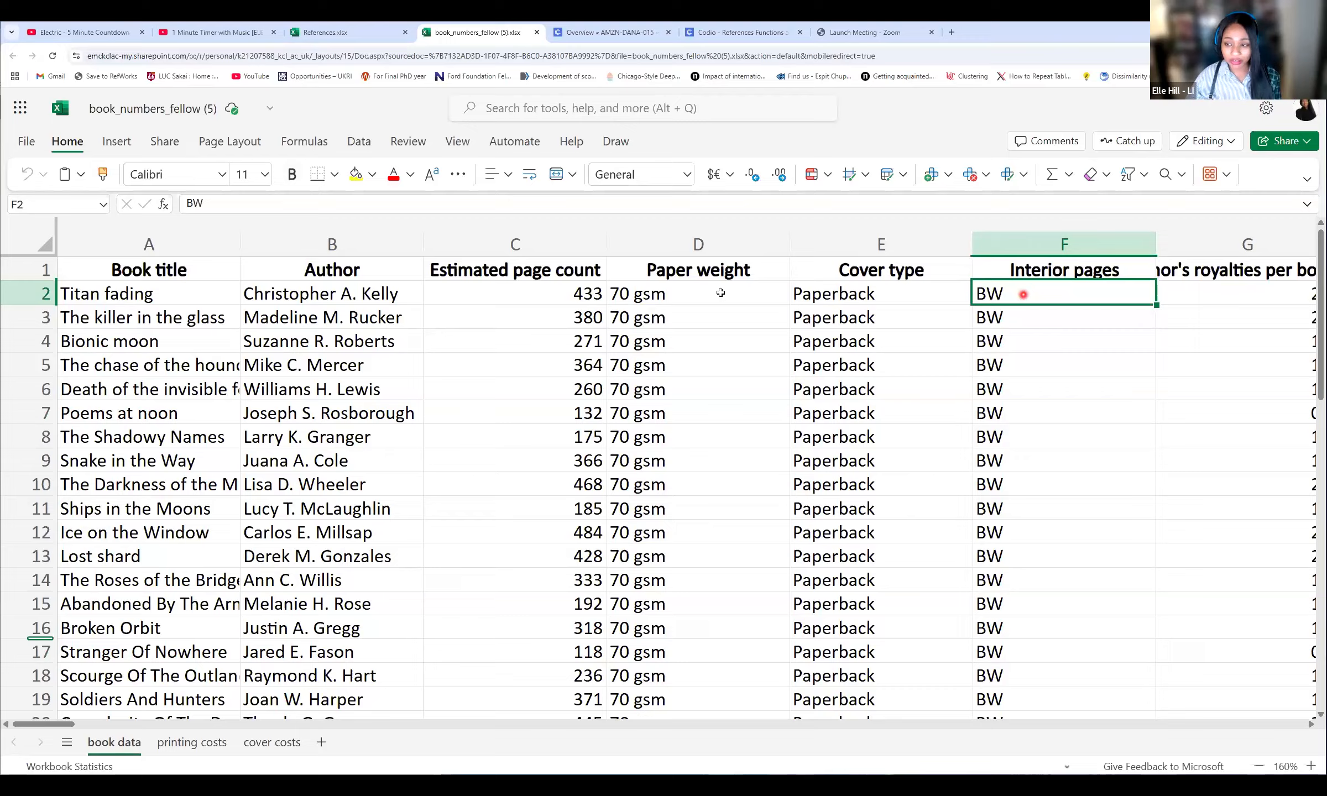
# Step: Review the header row from Paper weight across to the royalties, copies and estimated demand columns
pyautogui.click(713, 295)
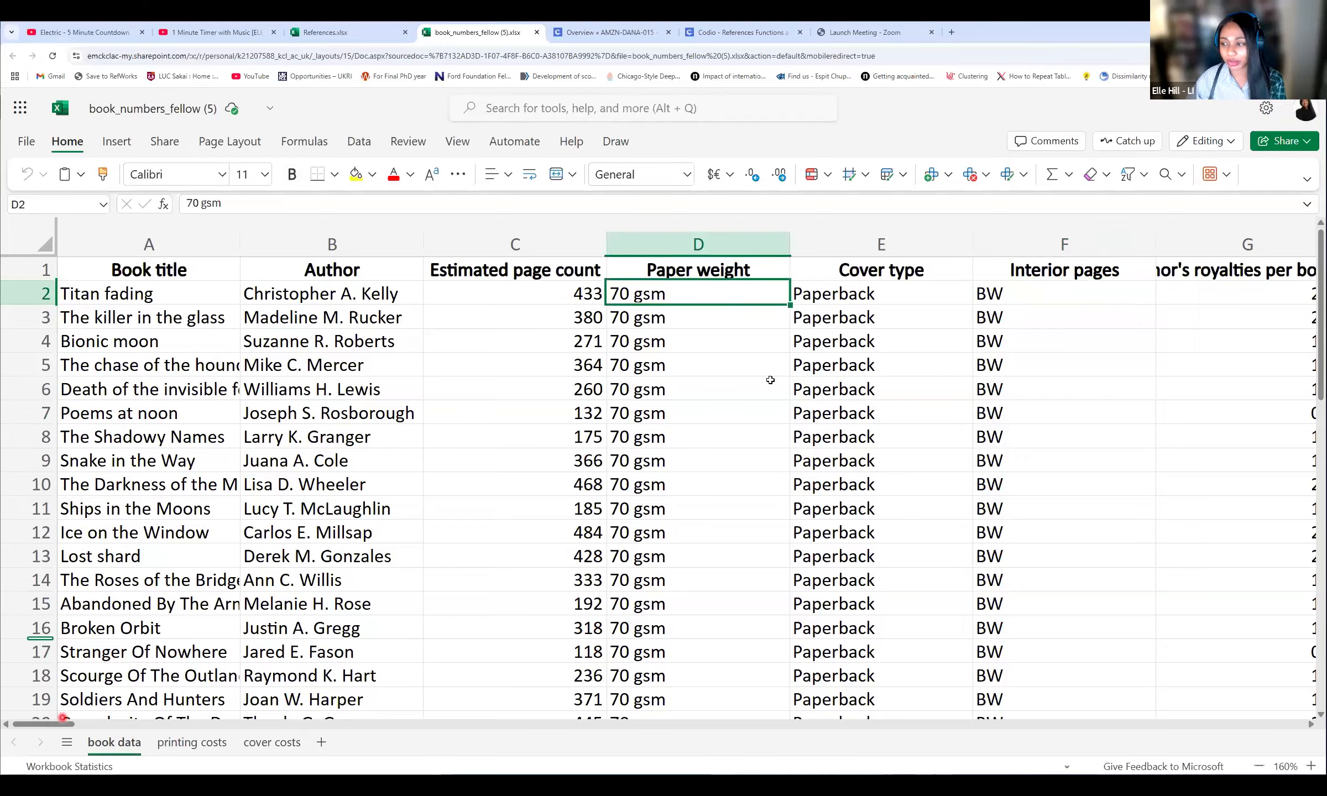
pyautogui.click(771, 380)
pyautogui.press('Up')
pyautogui.press('Right')
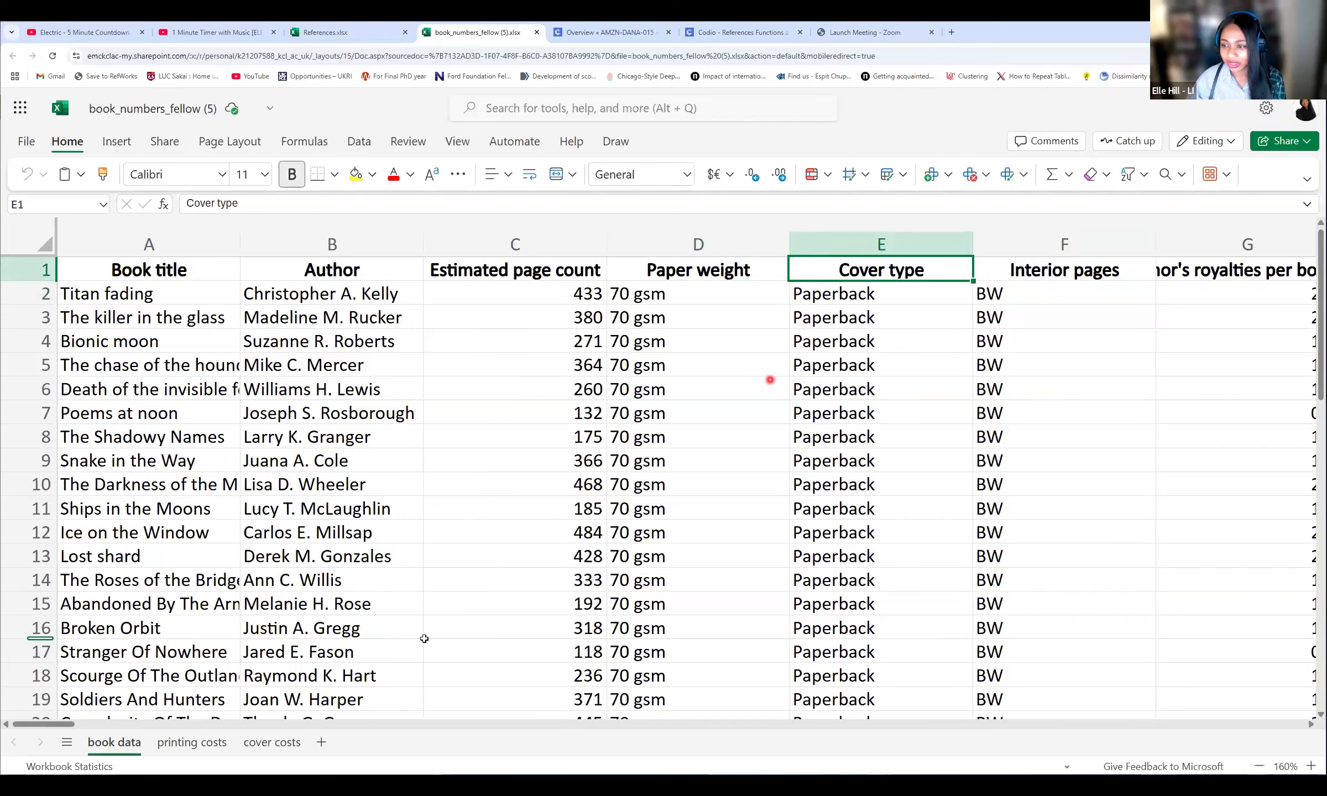
pyautogui.press('Right')
pyautogui.press('Right')
pyautogui.press('Right')
pyautogui.press('Right')
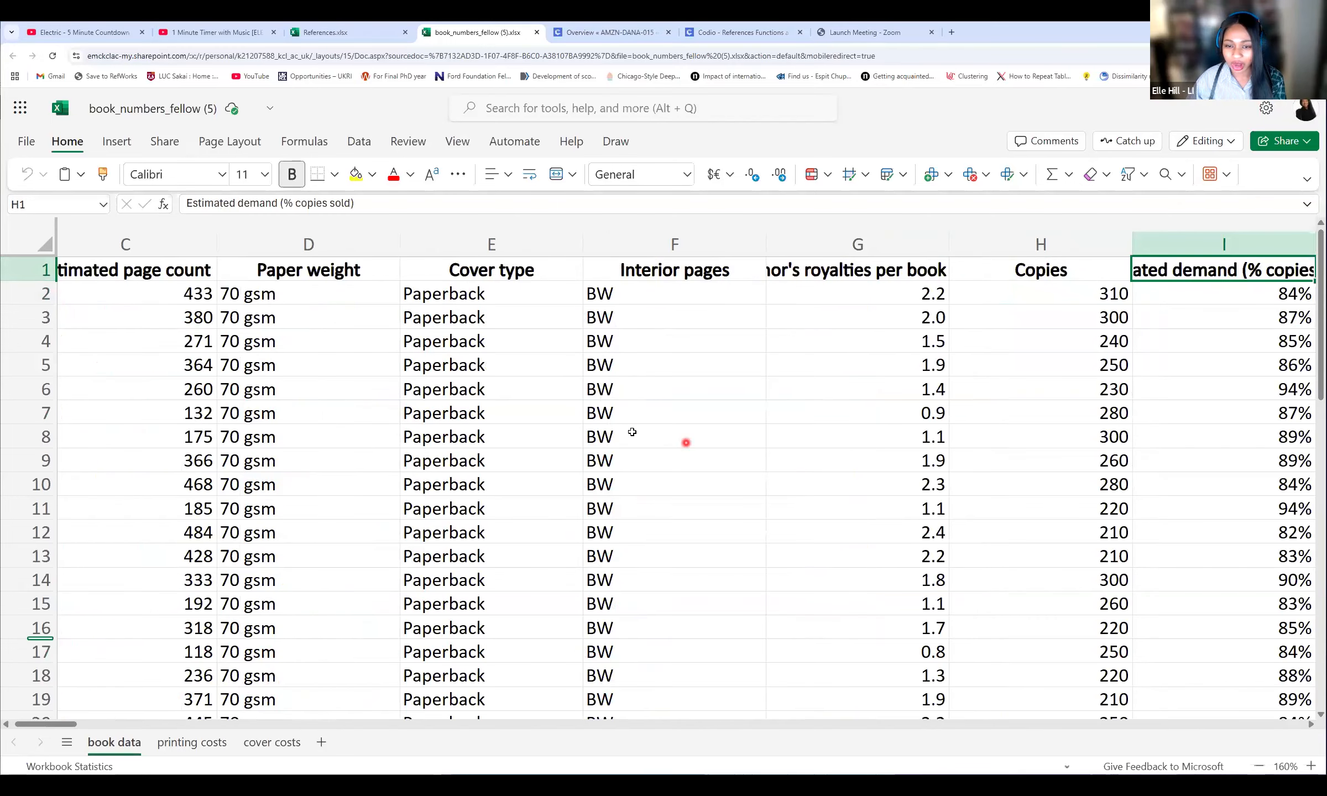
pyautogui.press('Right')
pyautogui.press('Right')
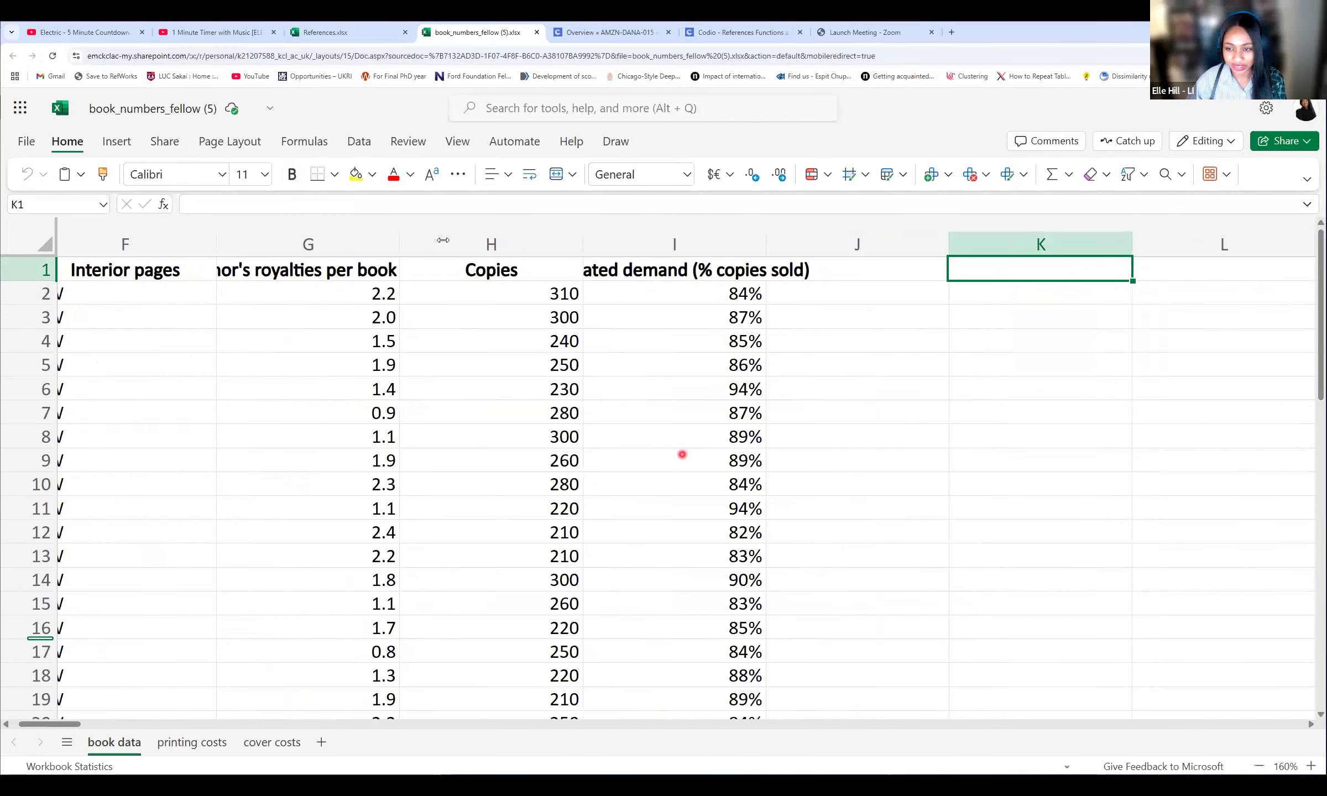
# Step: Widen column G to fit its full header, Author's royalties per book sold, and look over its values
pyautogui.press('Left')
pyautogui.press('Left')
pyautogui.press('Left')
pyautogui.press('Left')
pyautogui.press('Left')
pyautogui.moveTo(423, 242); pyautogui.dragTo(495, 239)
pyautogui.press('Right')
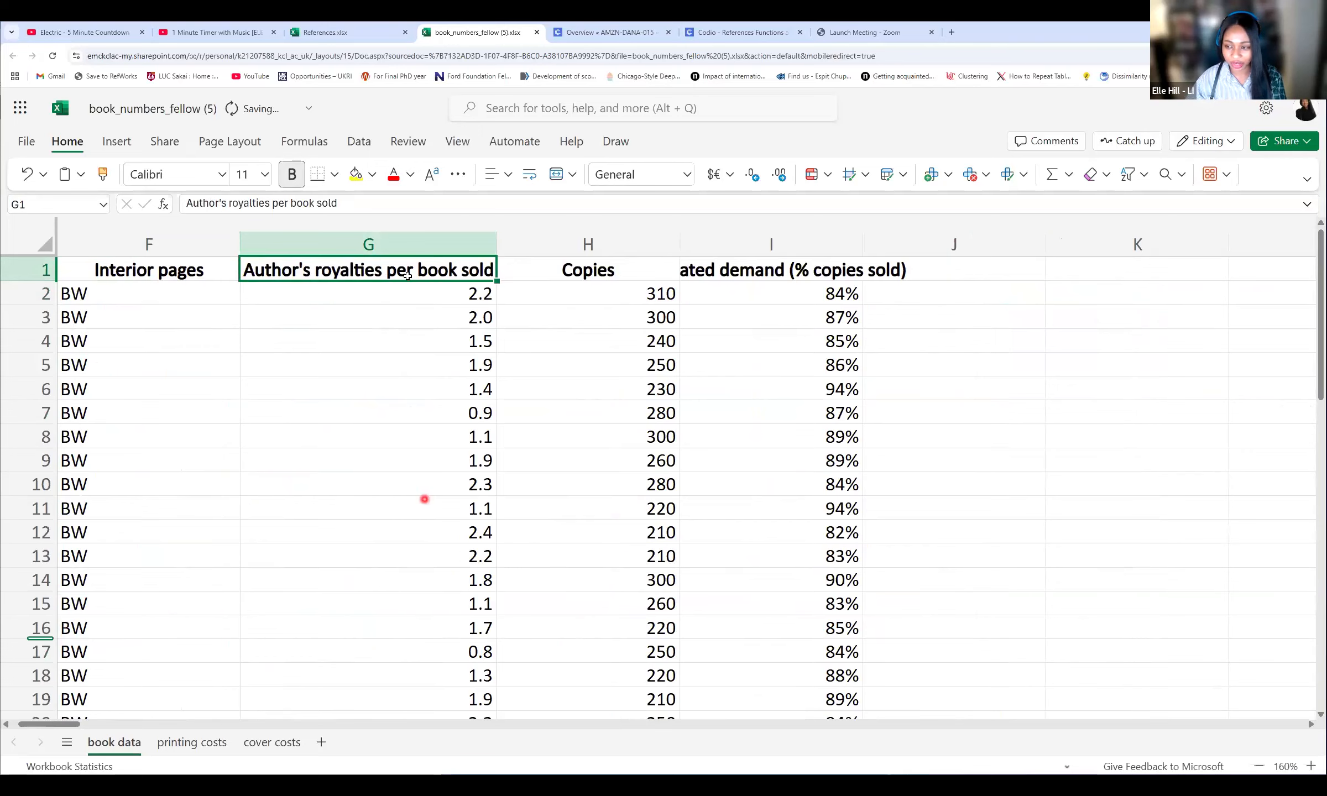
pyautogui.scroll(-2, 619, 271)
pyautogui.scroll(2, 614, 255)
# Step: Autofit column I to its header, Estimated demand (% copies sold), and select its first demand value
pyautogui.click(598, 267)
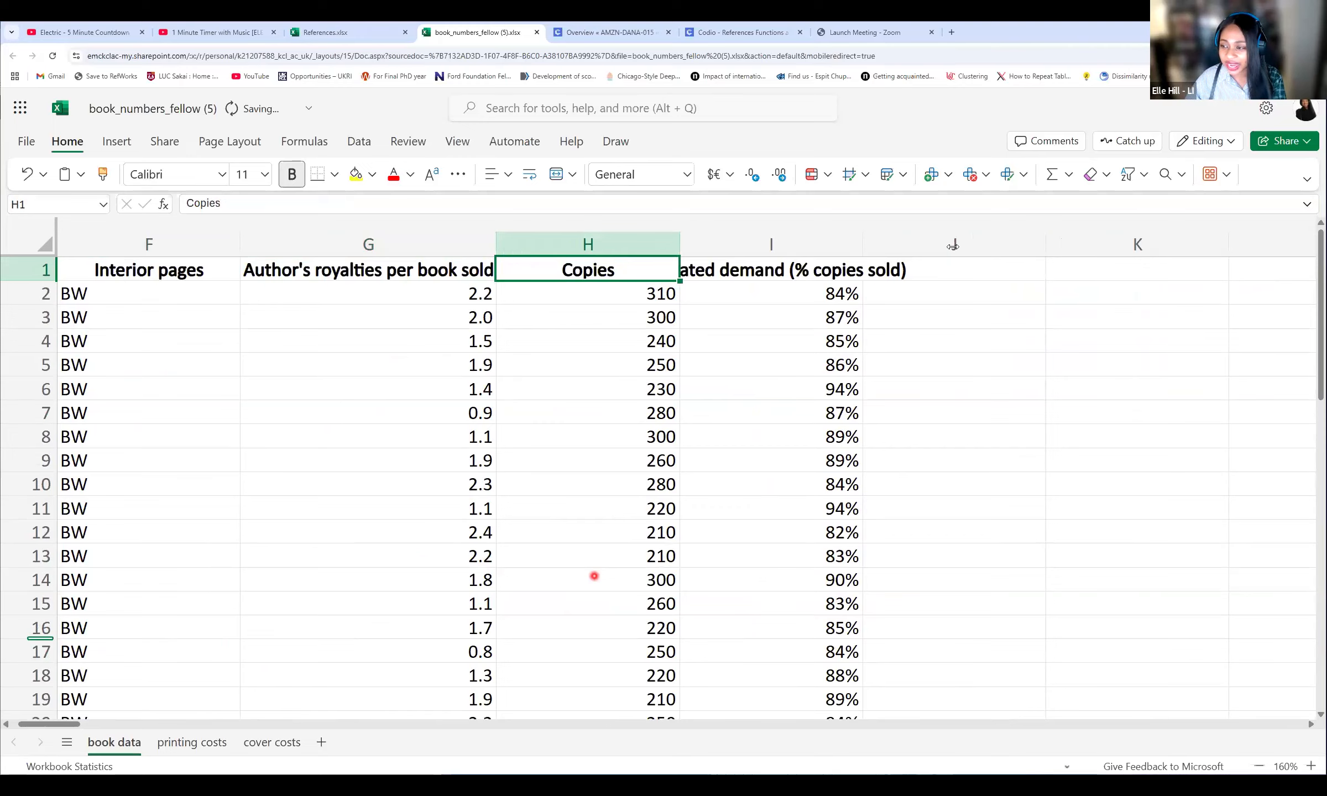
pyautogui.doubleClick(862, 244)
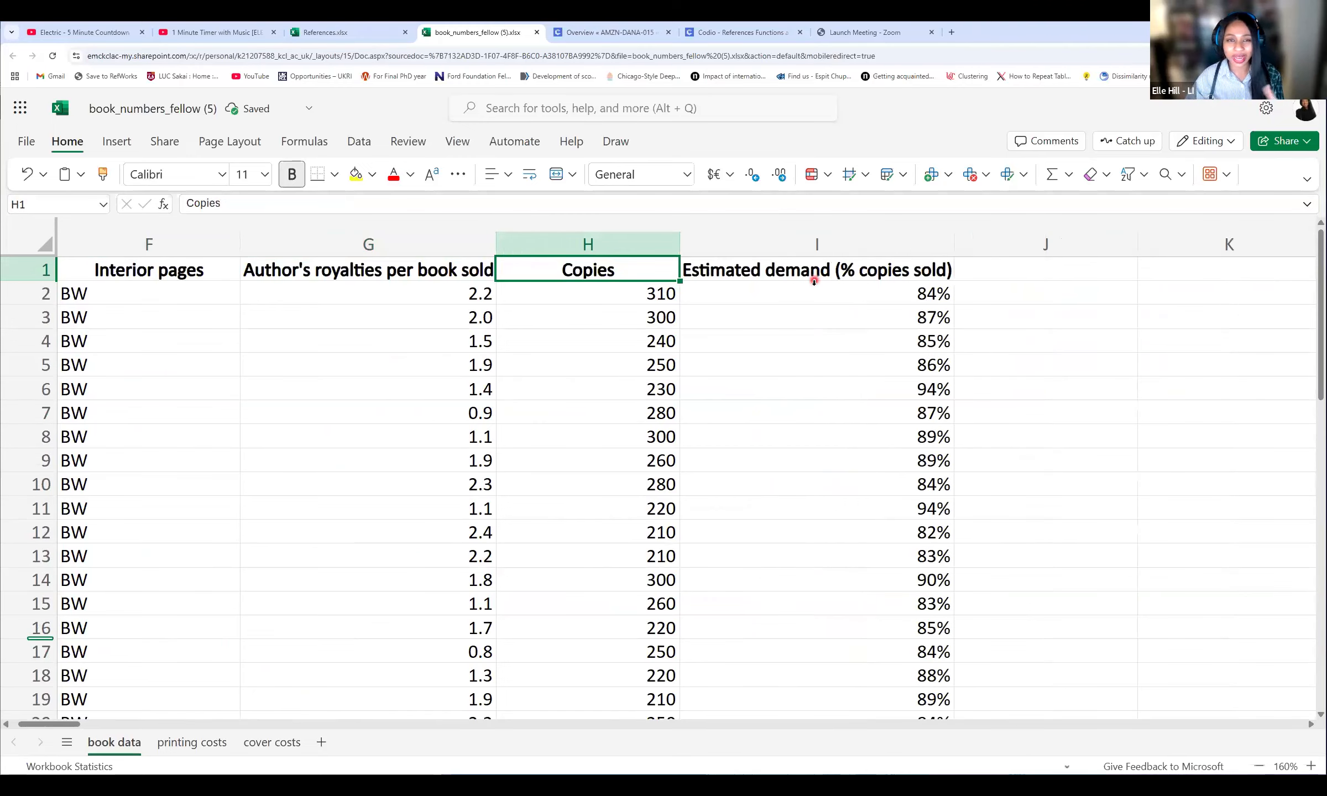
pyautogui.click(814, 284)
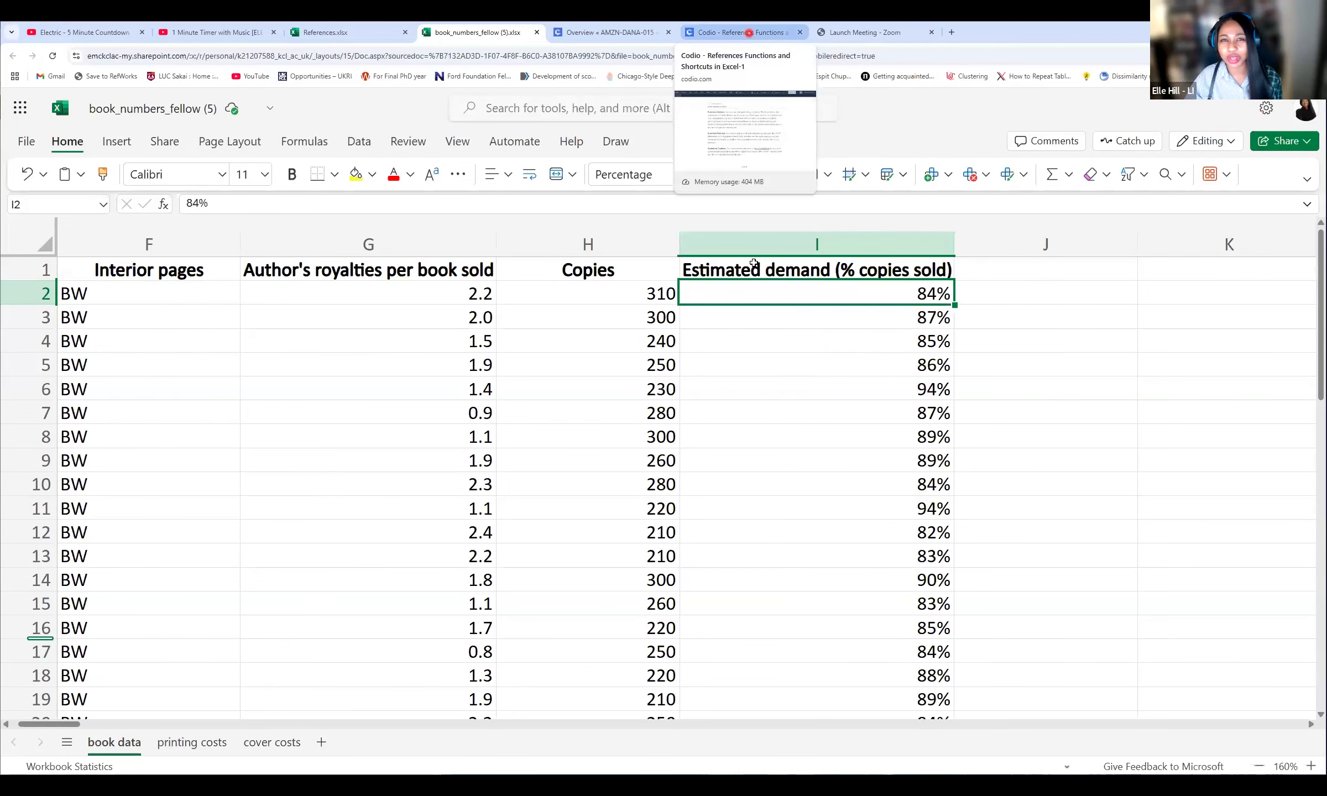
# Step: Switch to the Codio guide and advance from the Overview to section 2, Having a look at the data
pyautogui.click(741, 32)
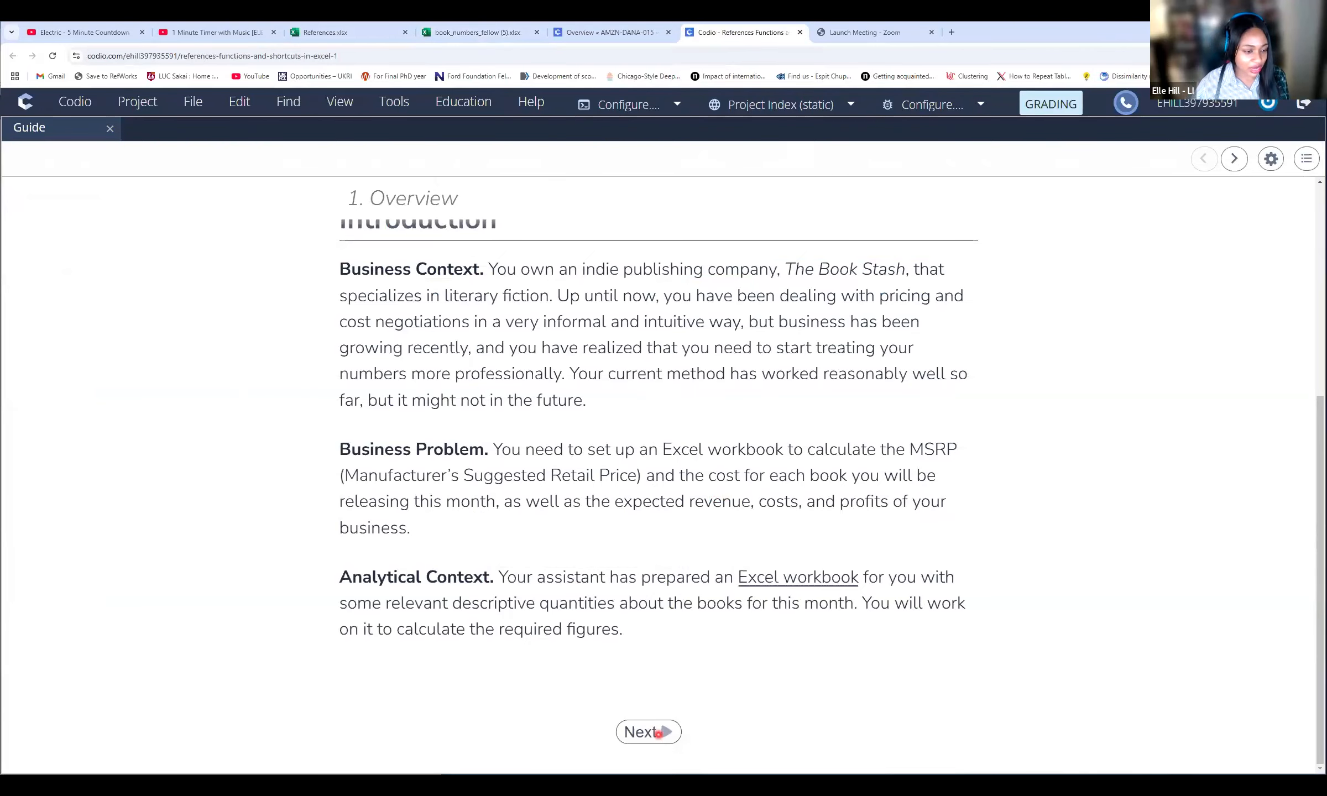
pyautogui.click(659, 733)
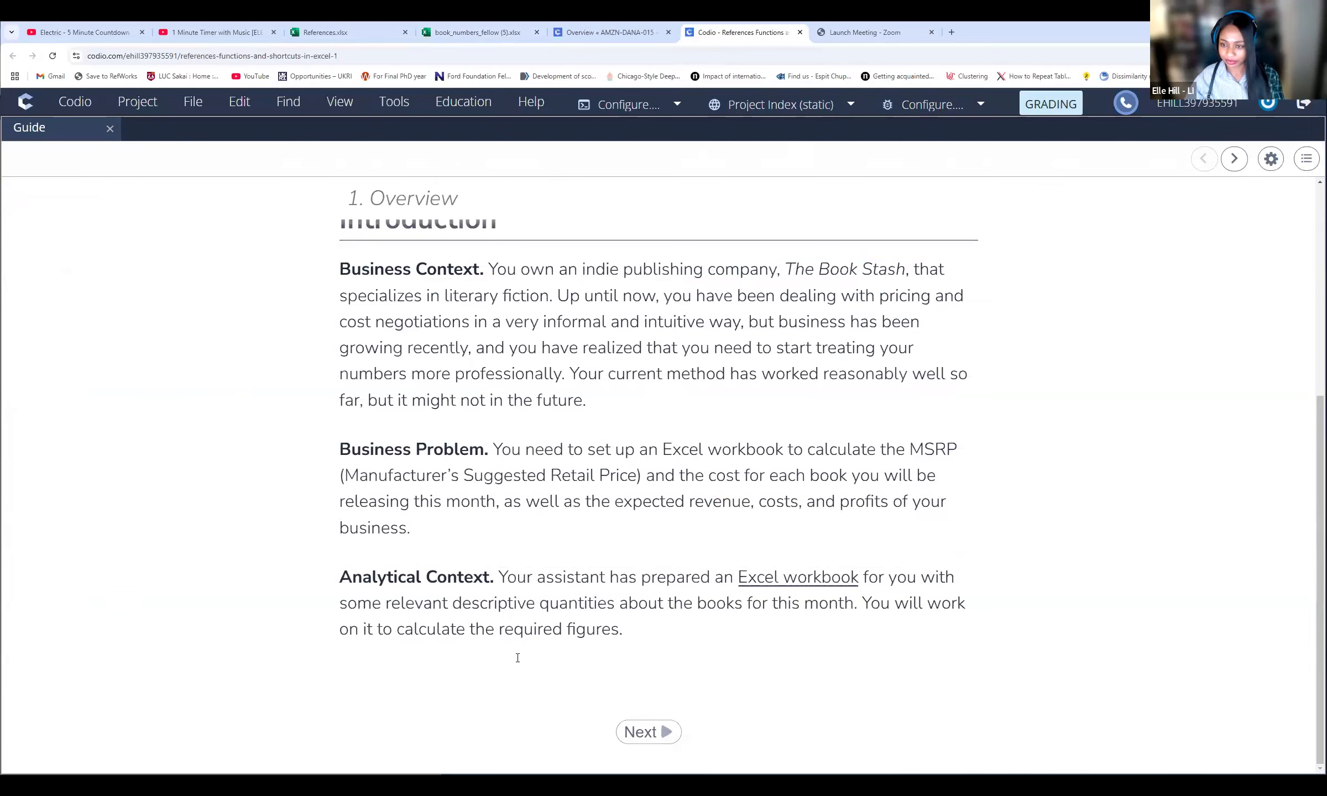
pyautogui.click(644, 734)
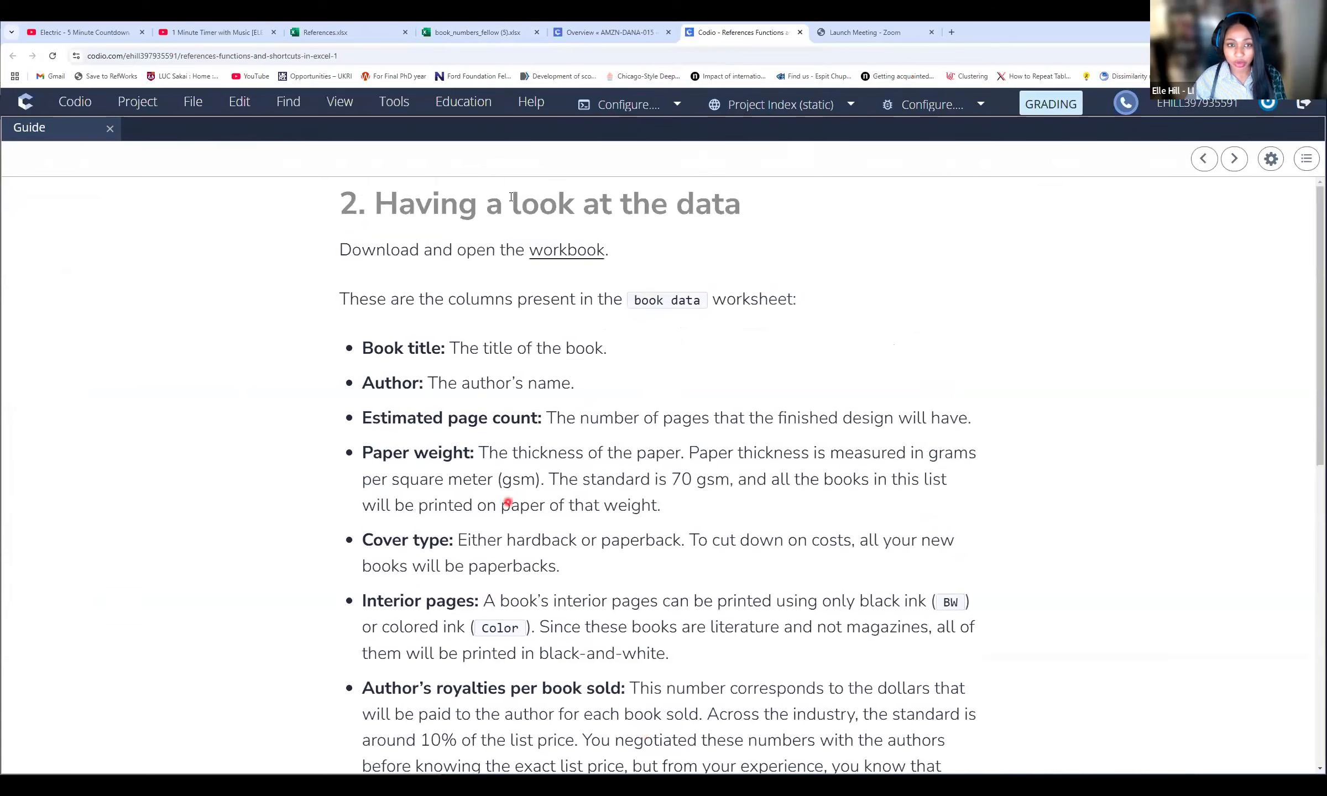
pyautogui.click(512, 196)
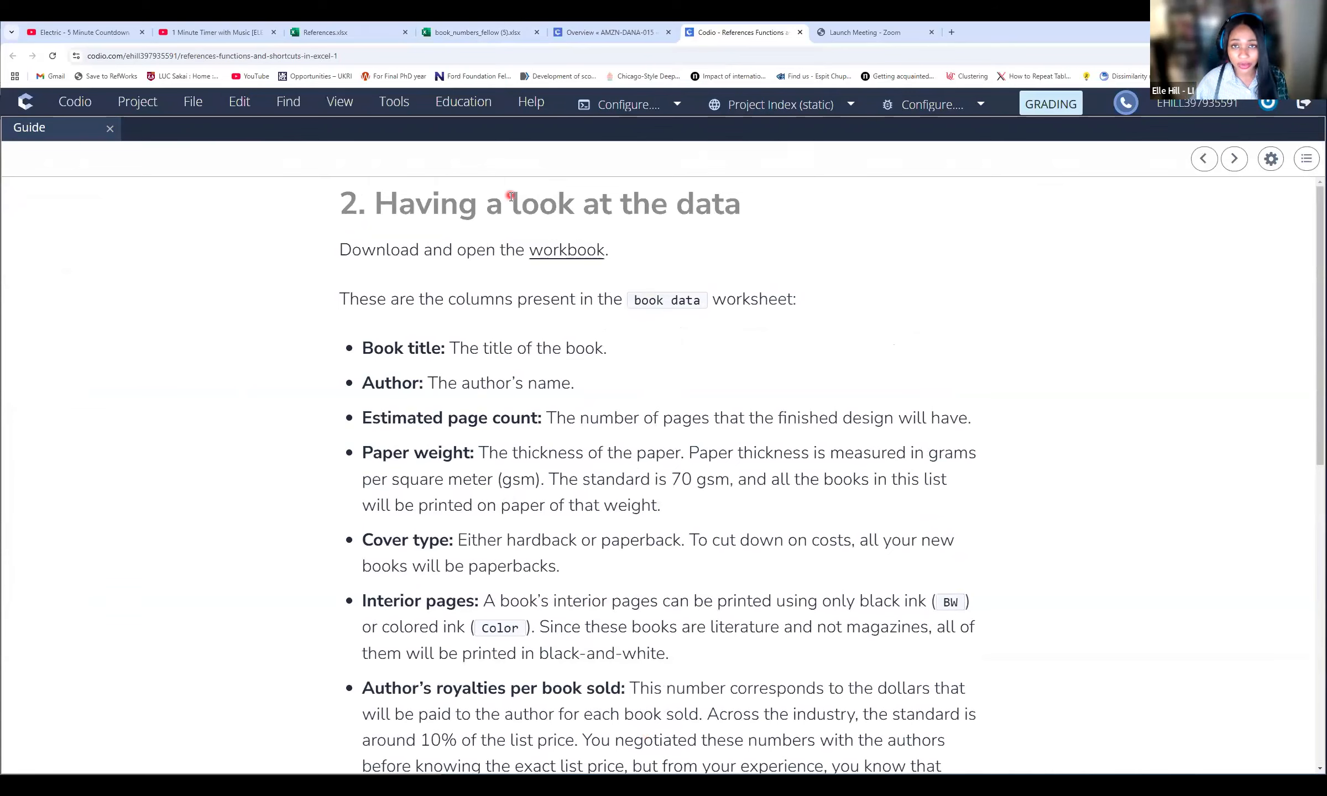
pyautogui.click(553, 260)
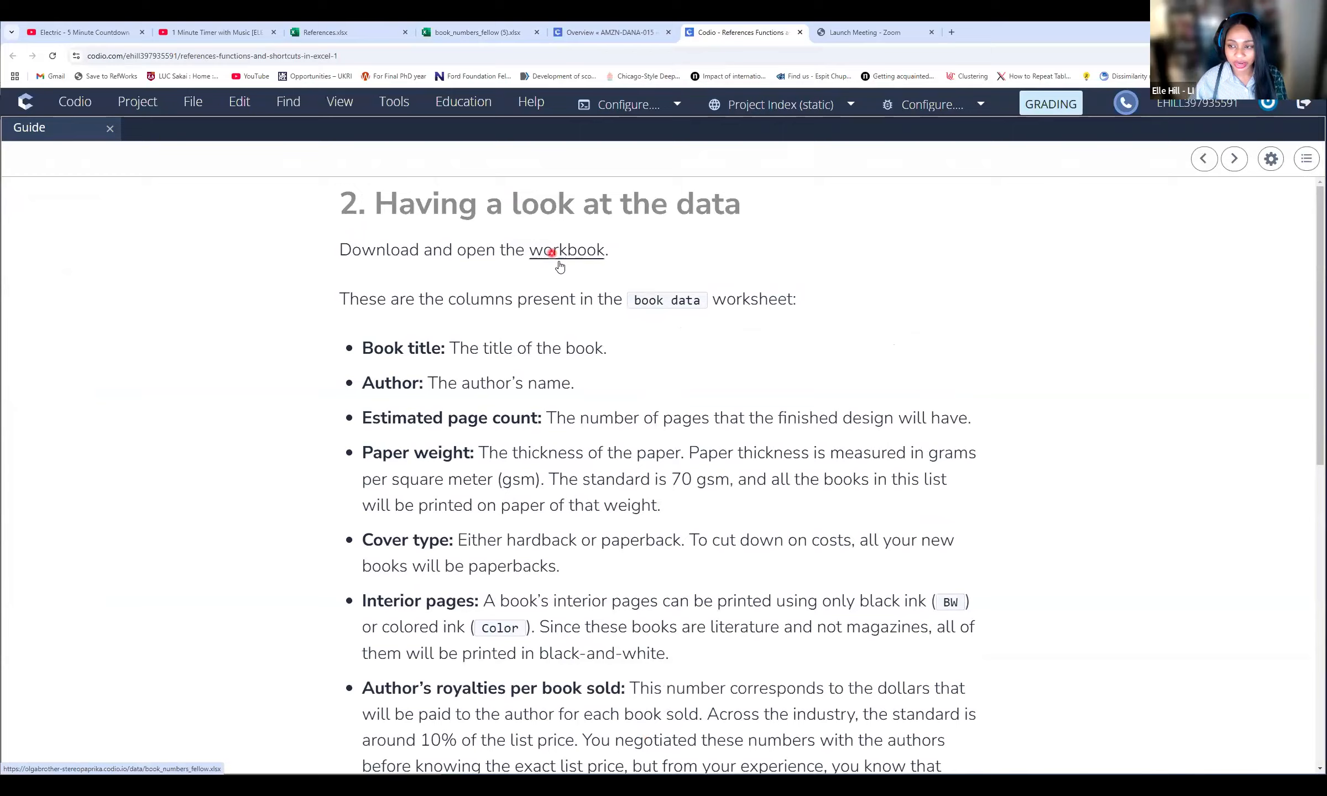
pyautogui.click(559, 260)
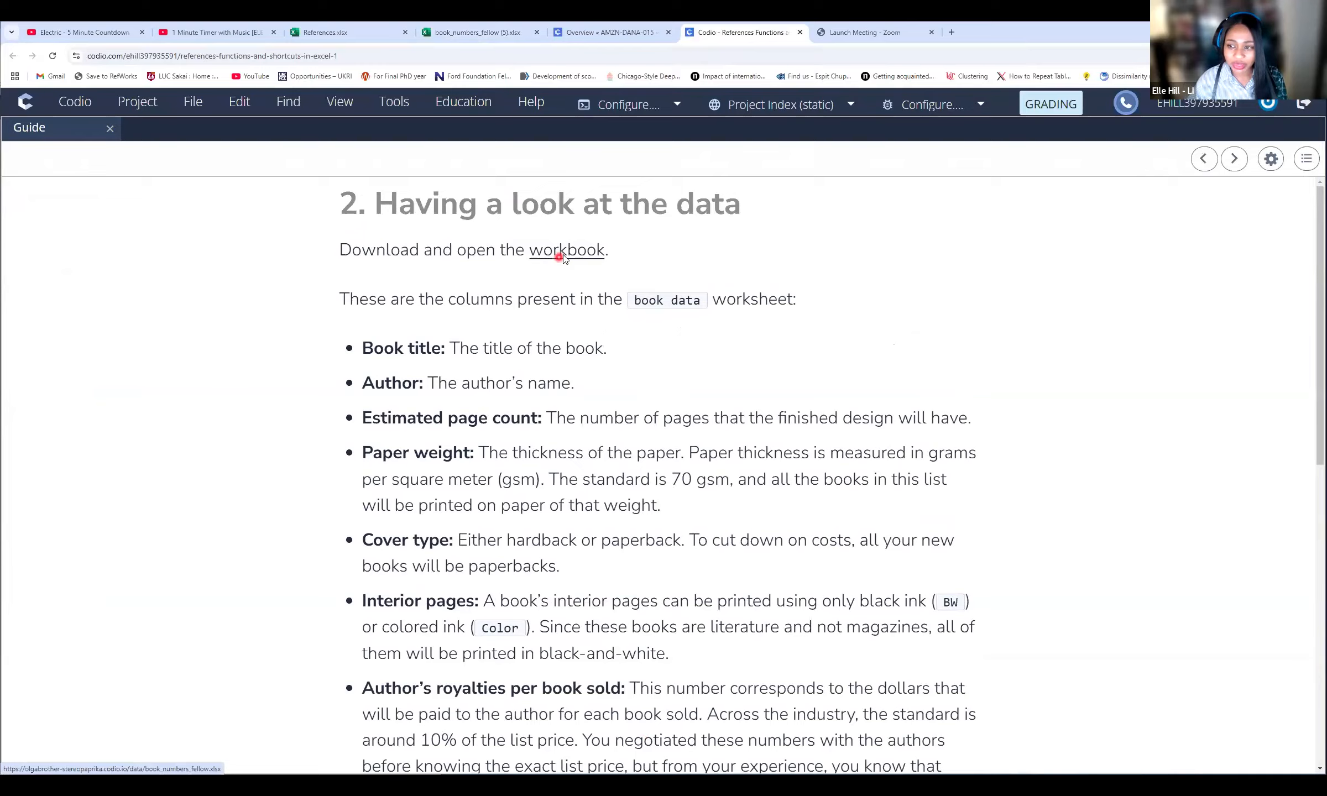
pyautogui.click(527, 257)
pyautogui.click(597, 259)
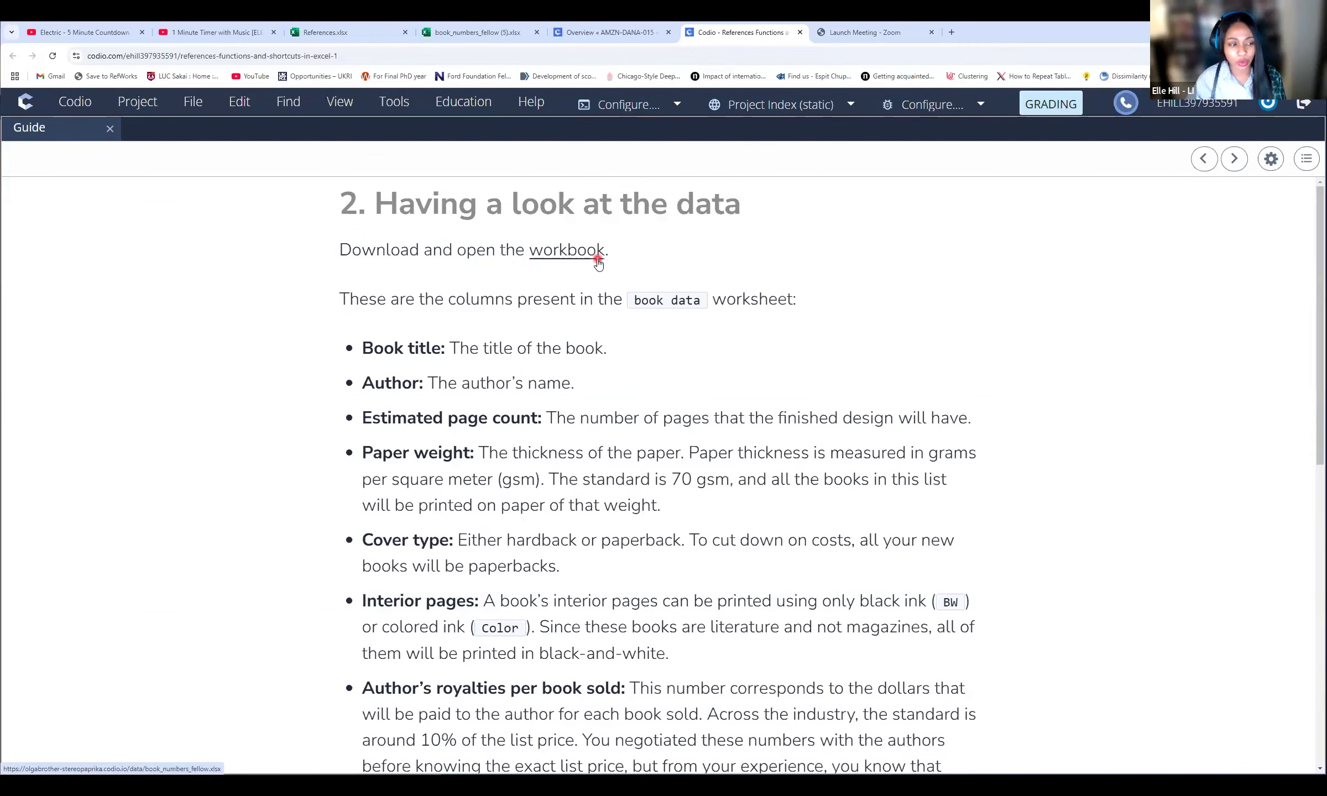
pyautogui.click(679, 361)
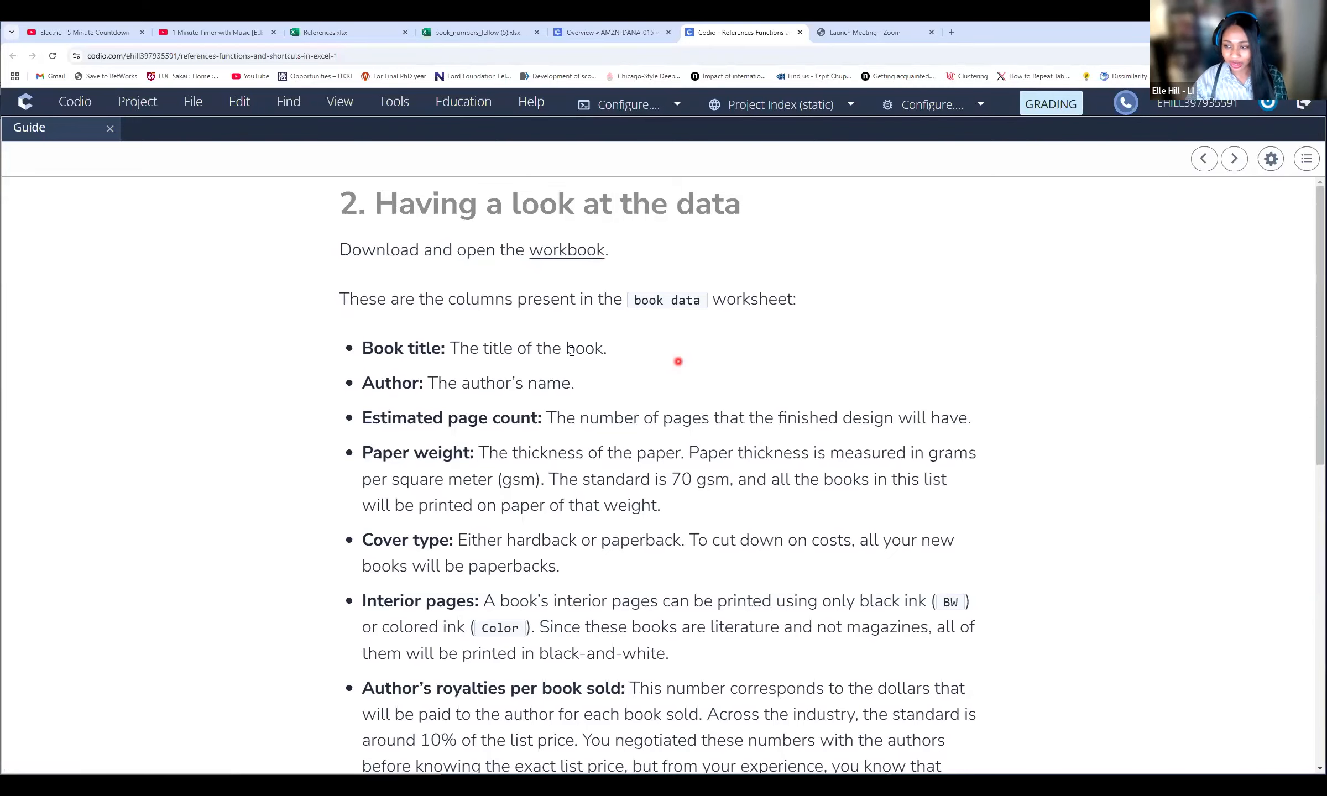
# Step: Read the guide's column descriptions for the book data, printing costs and cover costs worksheets
pyautogui.scroll(-1, 360, 299)
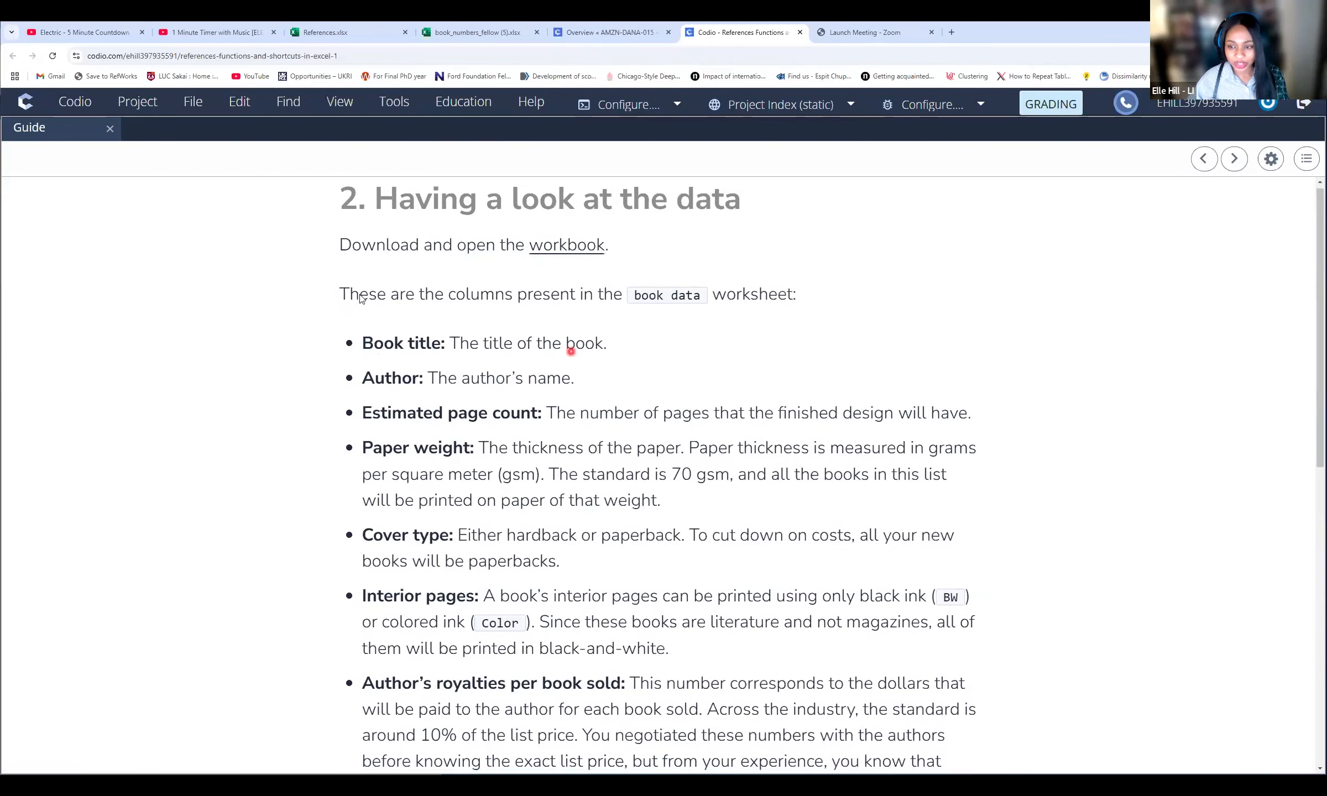
pyautogui.scroll(-1, 360, 299)
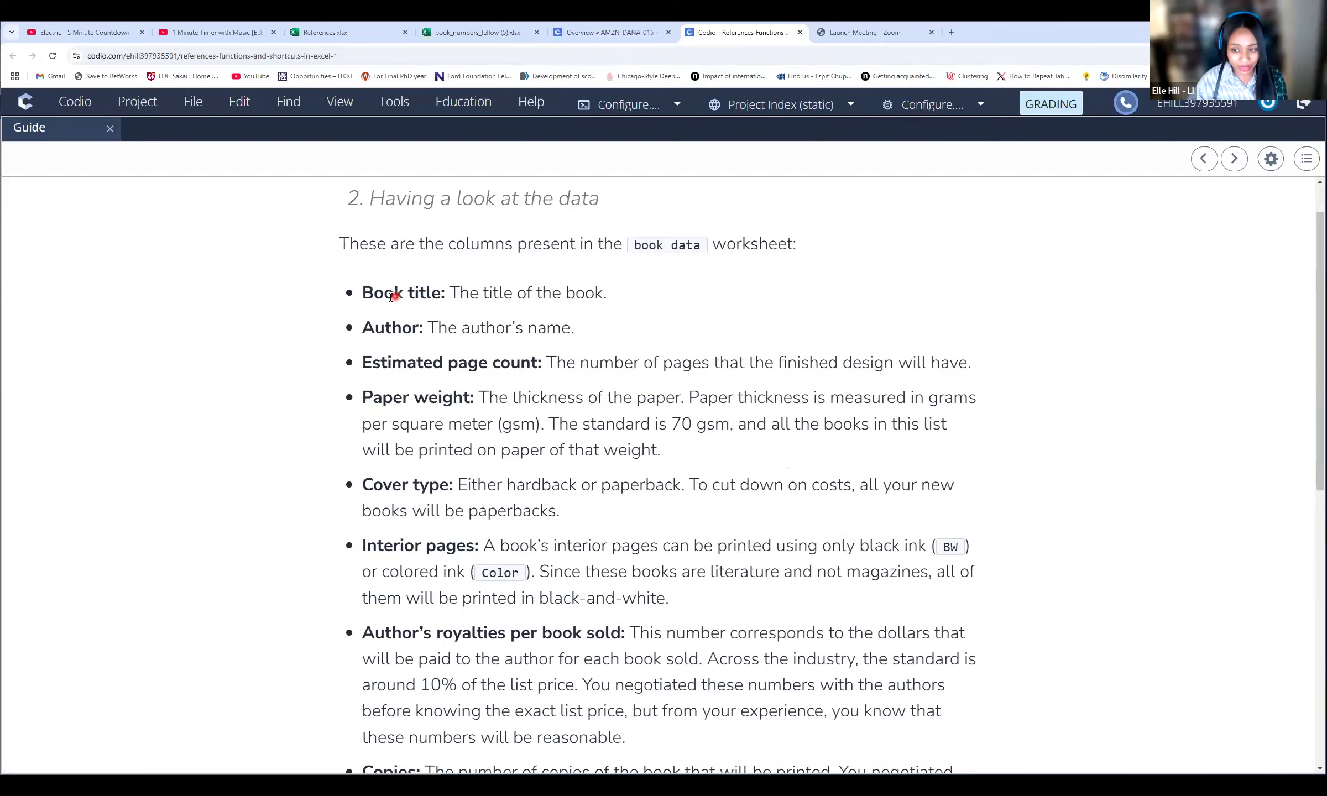
pyautogui.scroll(-1, 326, 346)
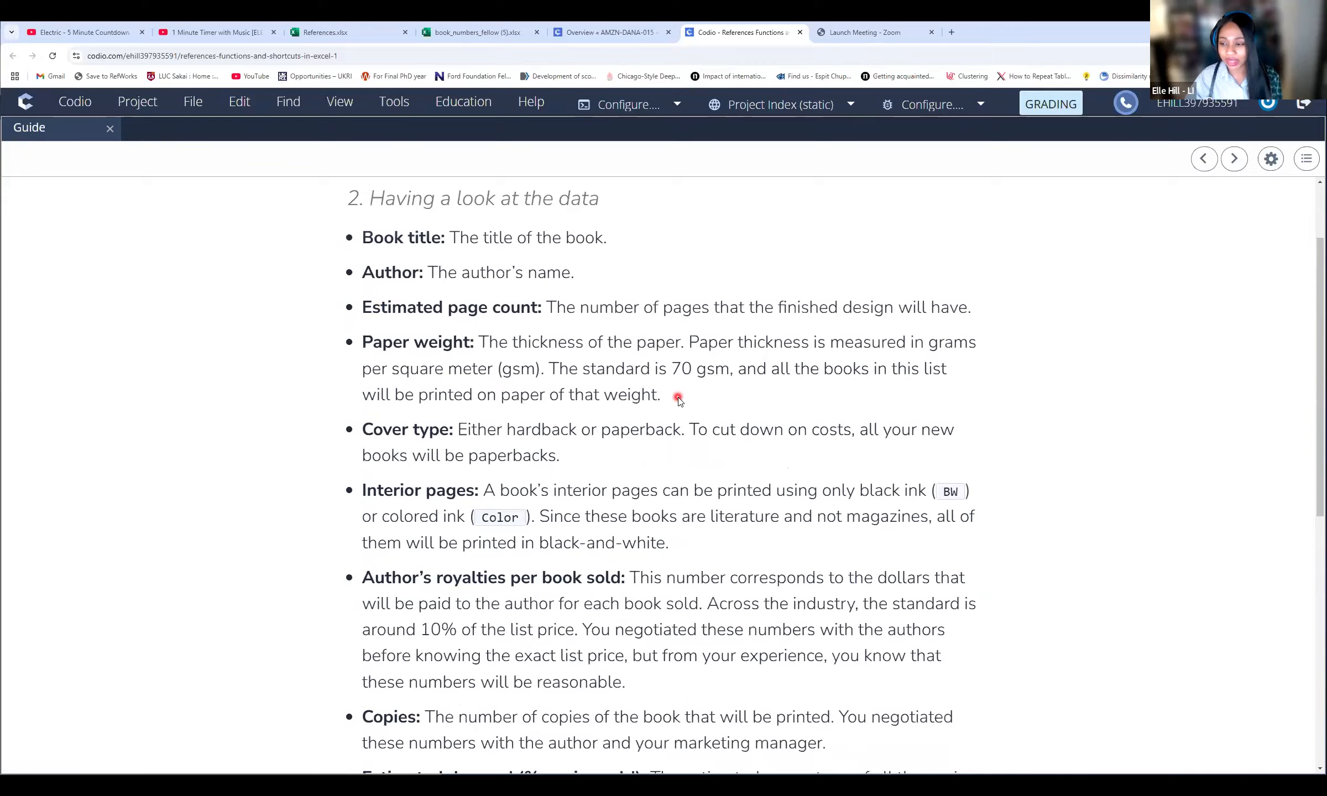
pyautogui.scroll(-1, 386, 371)
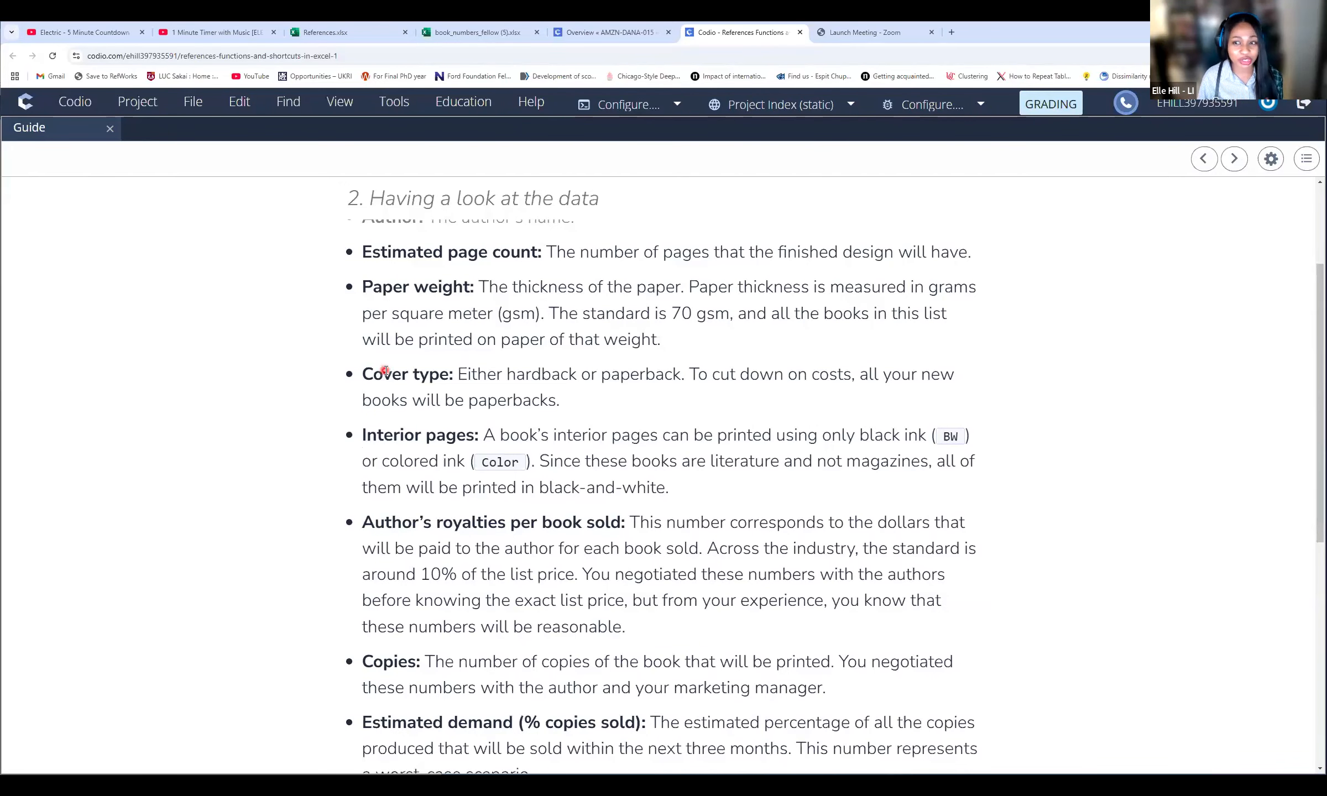
pyautogui.scroll(-1, 386, 371)
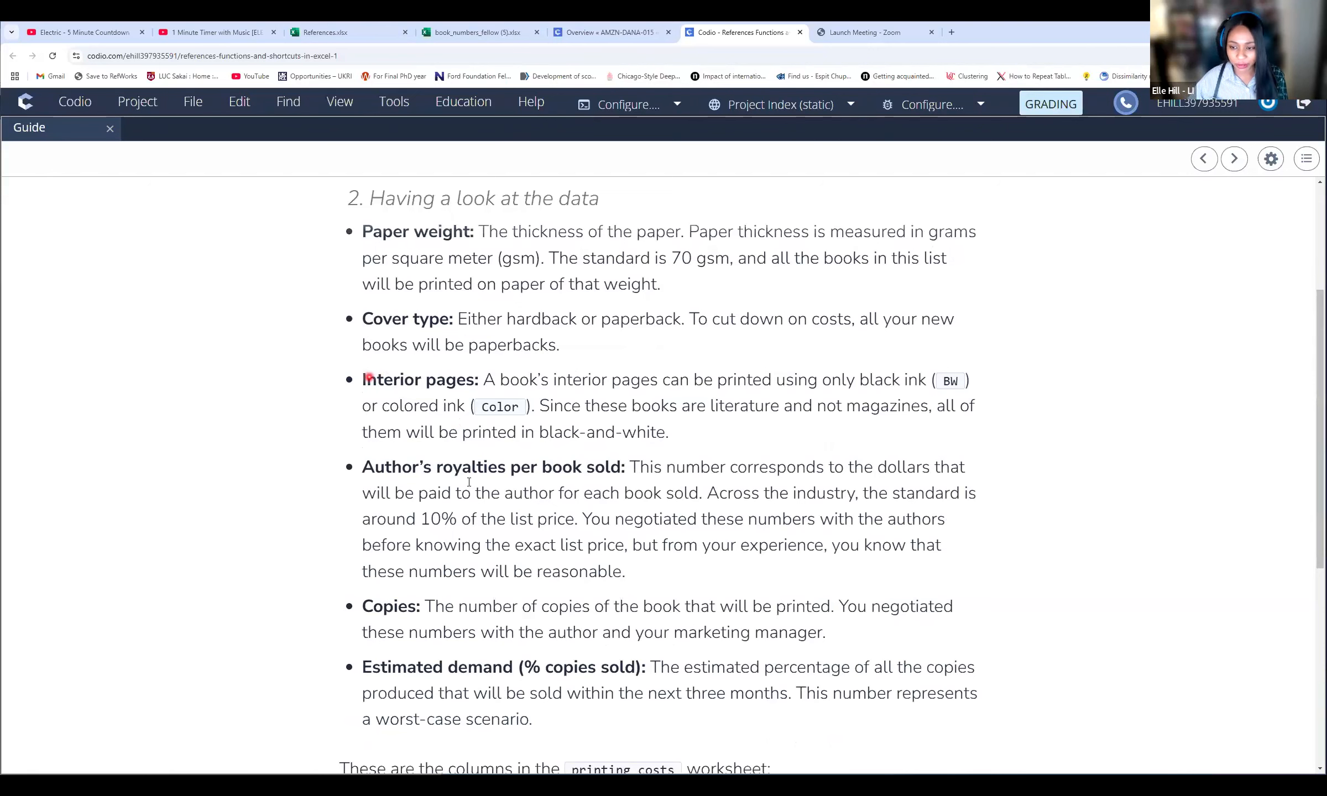
pyautogui.scroll(-1, 426, 450)
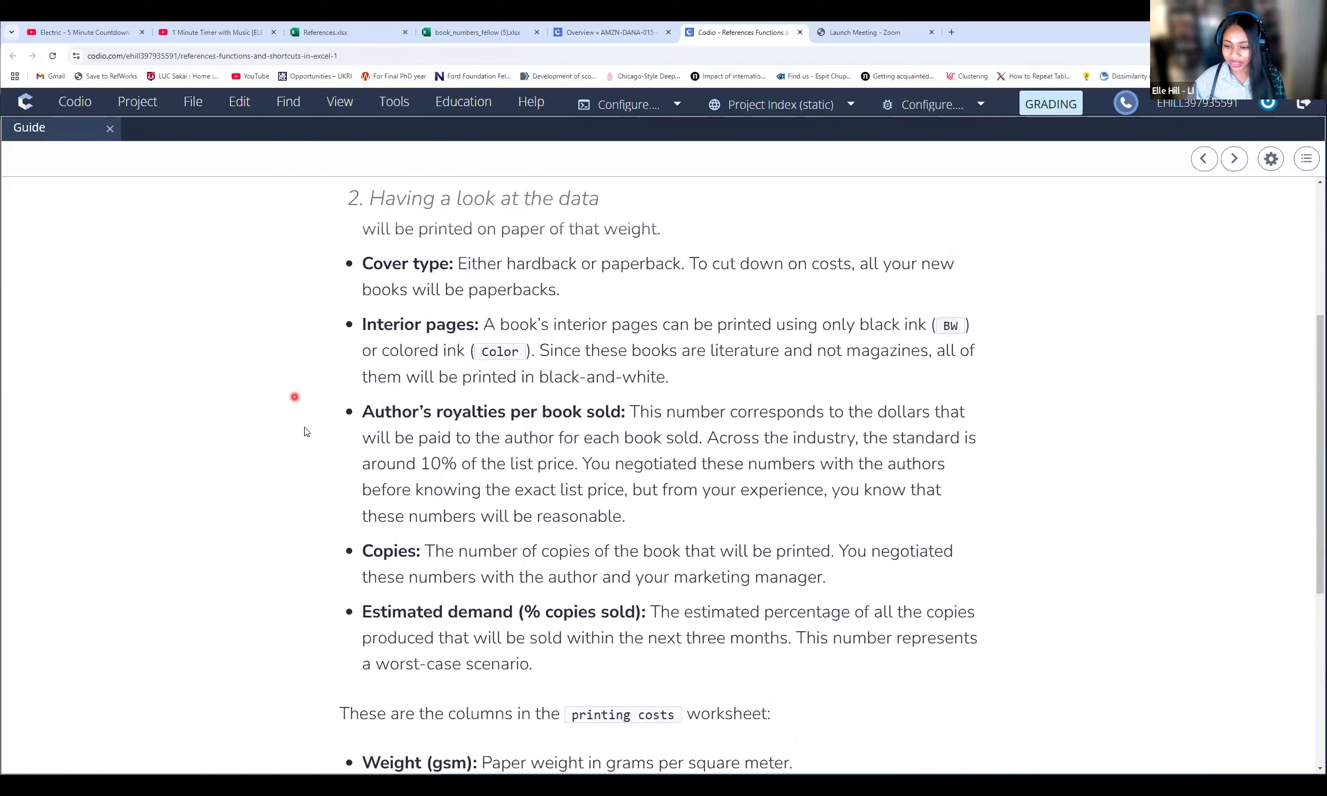
pyautogui.scroll(-1, 307, 432)
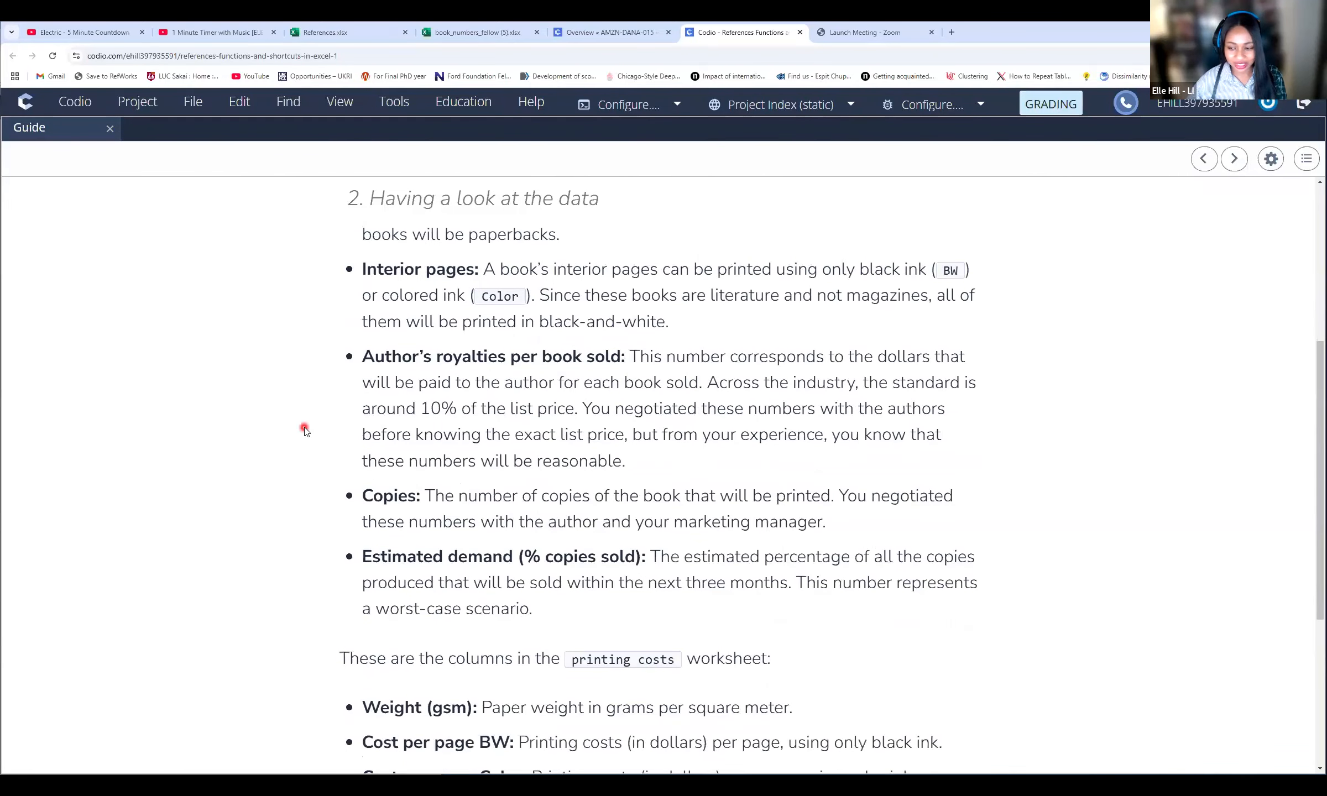
pyautogui.scroll(-2, 306, 431)
pyautogui.scroll(-1, 306, 432)
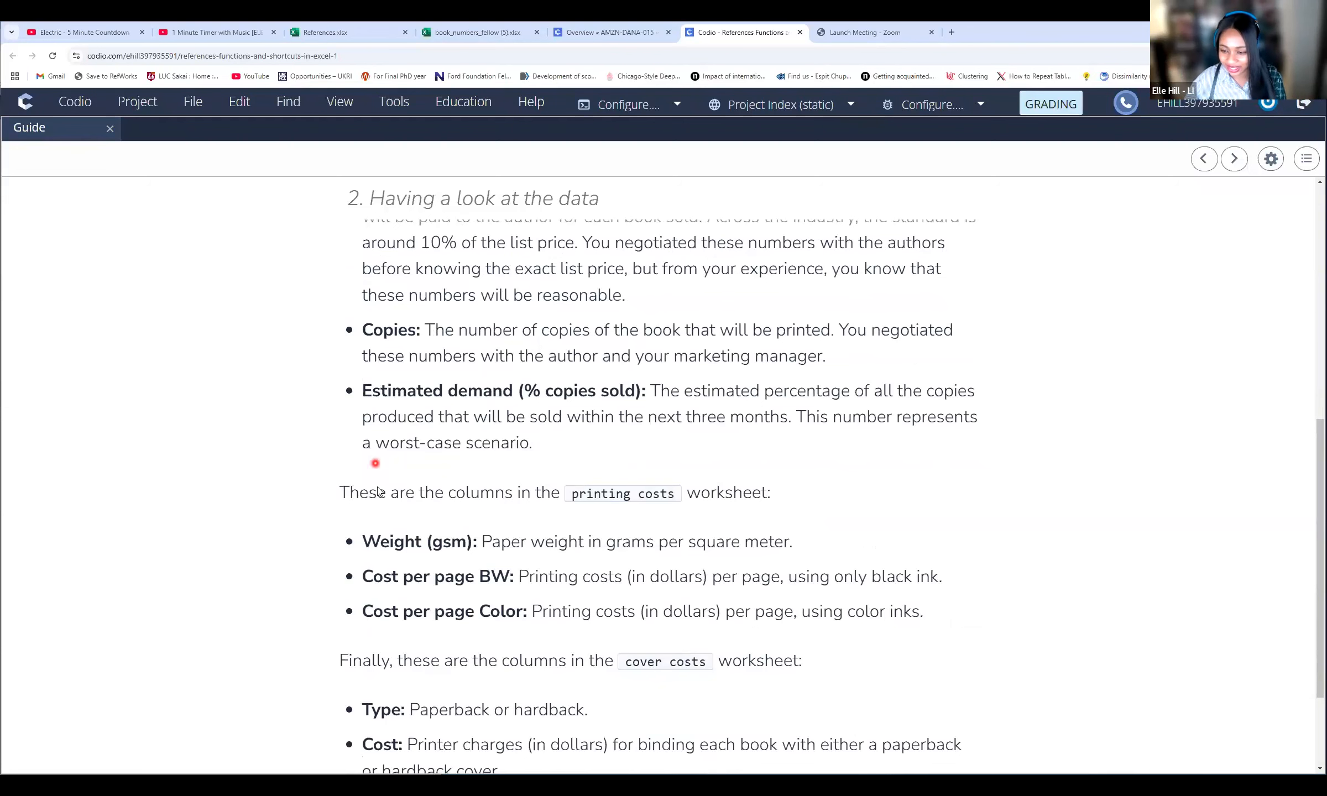
pyautogui.scroll(-2, 375, 464)
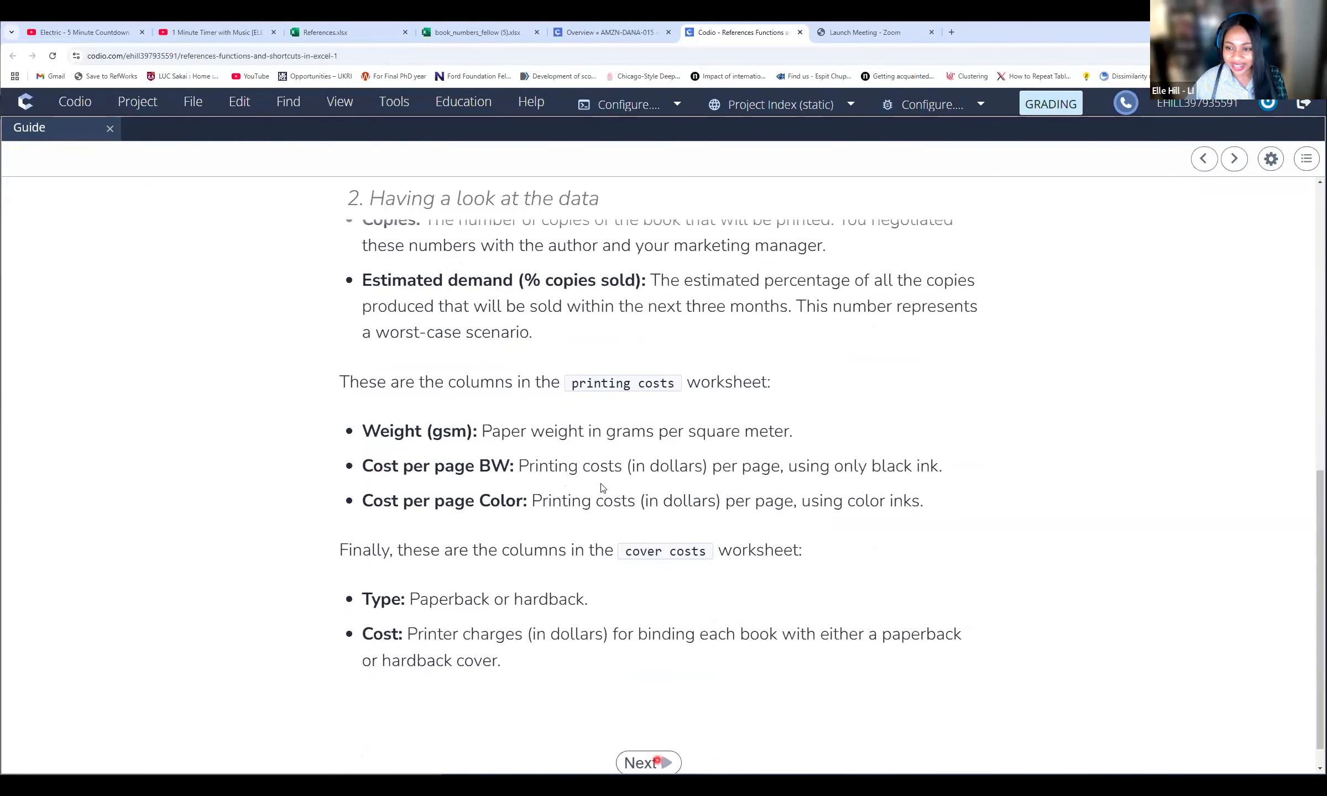
# Step: Advance the guide to section 3, Calculating costs, and read its Printing costs explanation with the example table
pyautogui.click(657, 763)
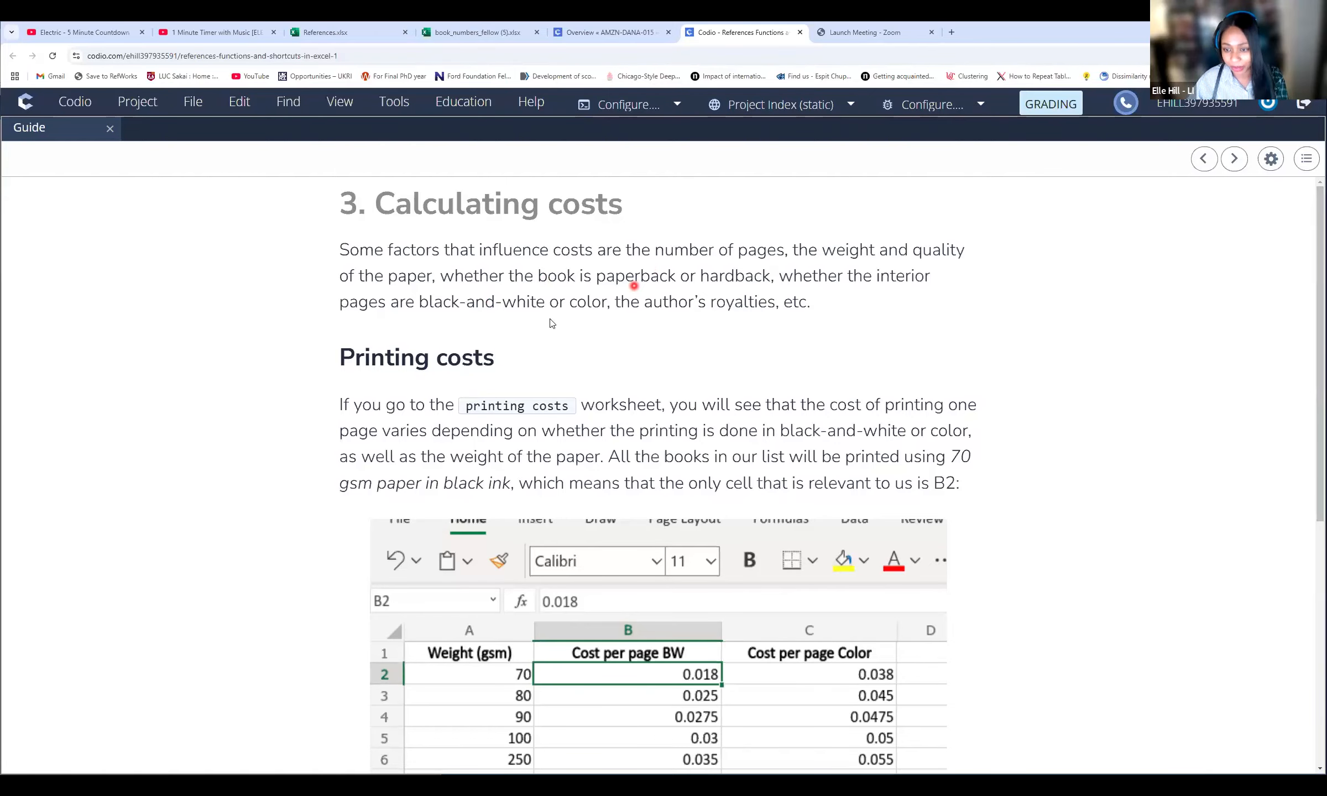
pyautogui.scroll(-1, 312, 356)
pyautogui.scroll(-1, 462, 298)
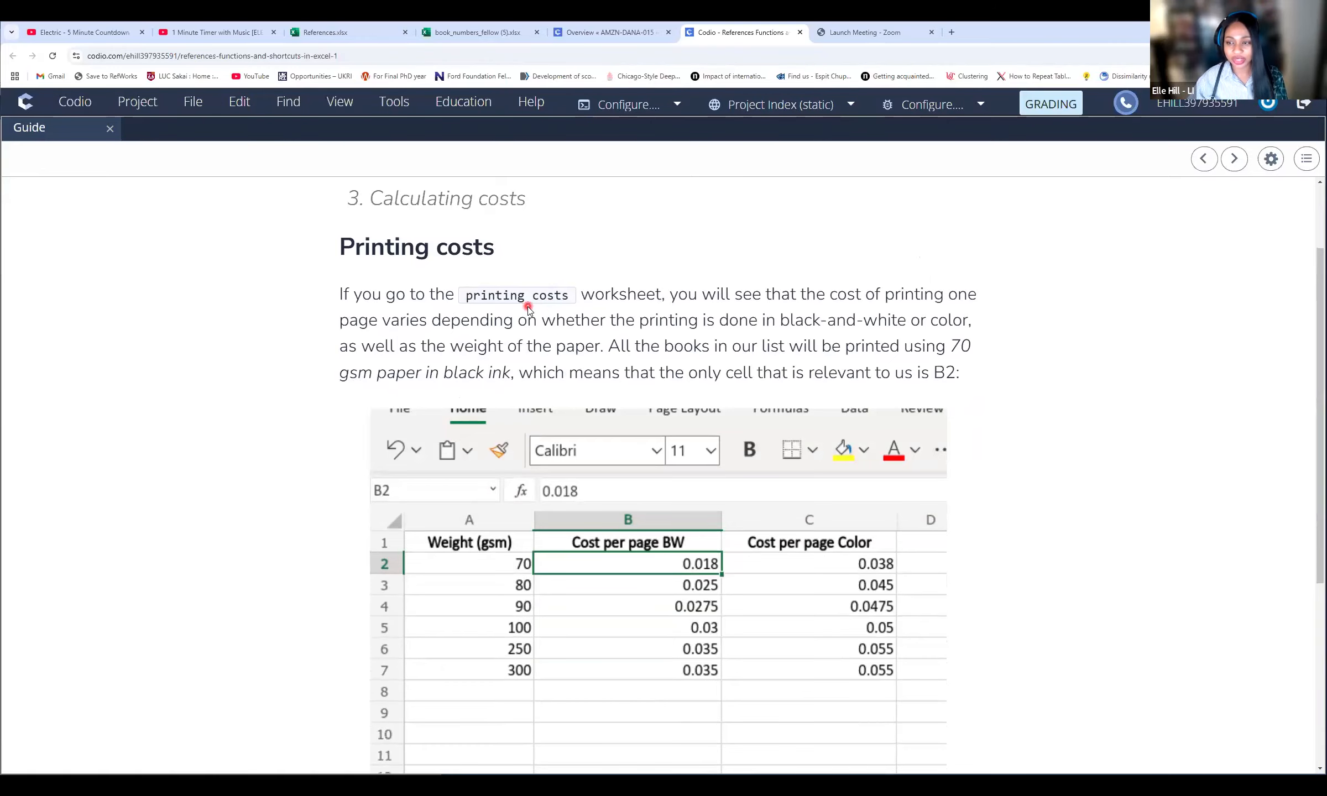
pyautogui.scroll(-1, 528, 309)
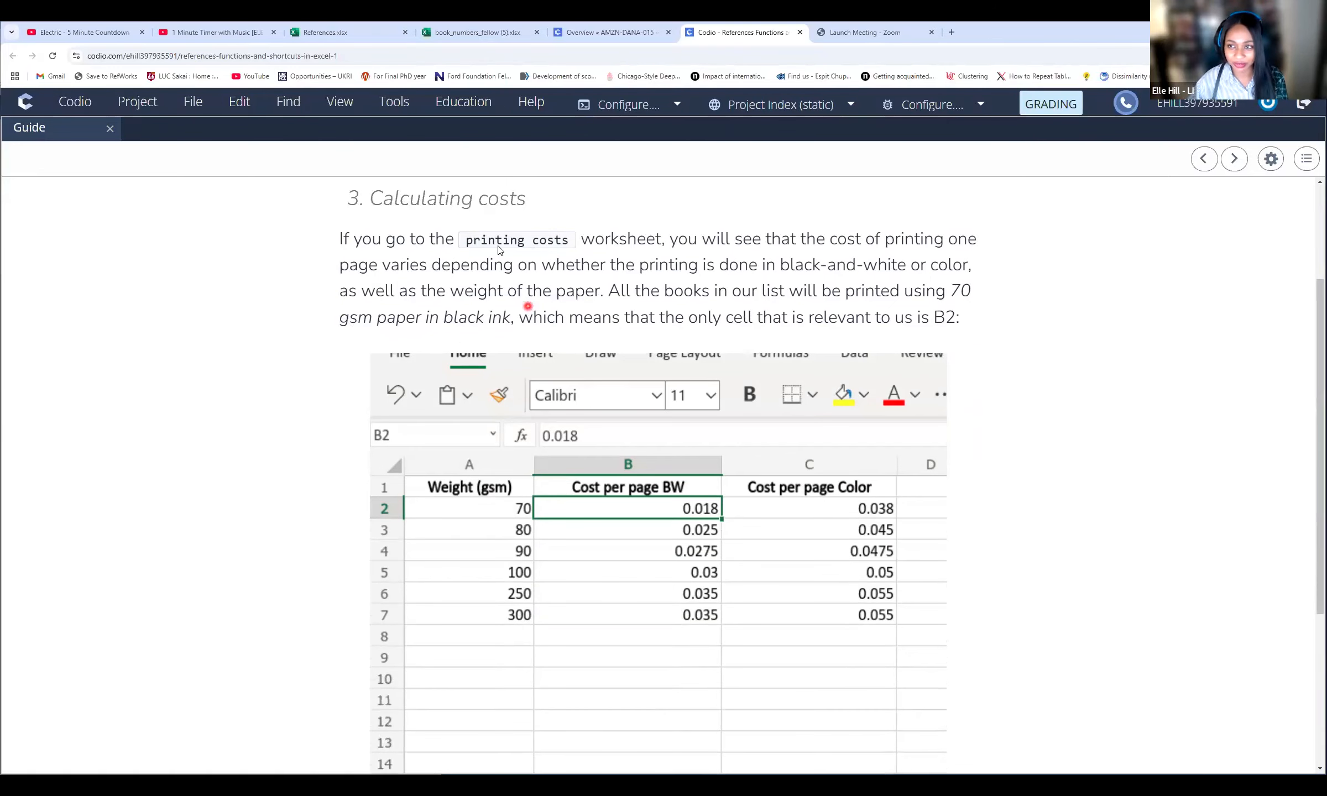
# Step: Switch to the book_numbers_fellow workbook in Excel and review the printing costs worksheet, selecting the Weight (gsm) header and its first value
pyautogui.click(482, 35)
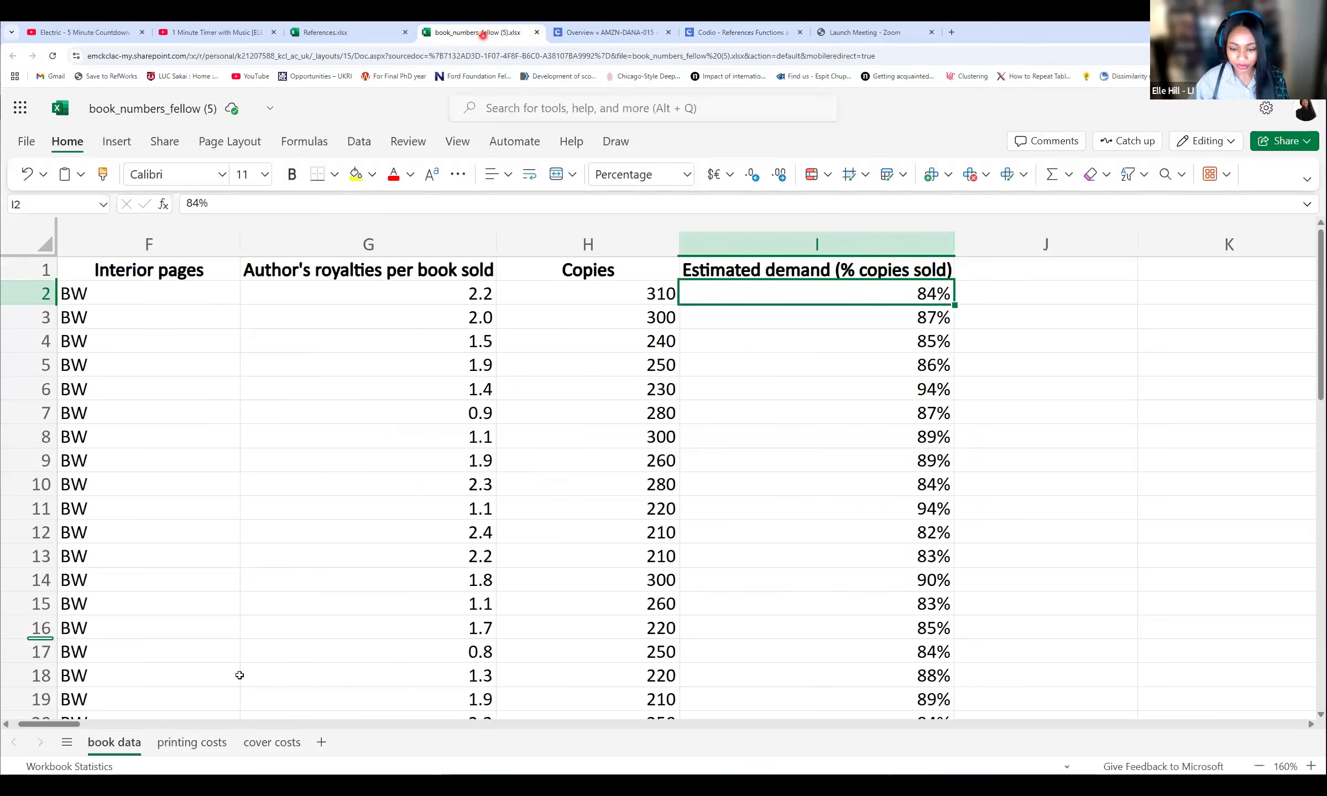
pyautogui.scroll(-1, 249, 633)
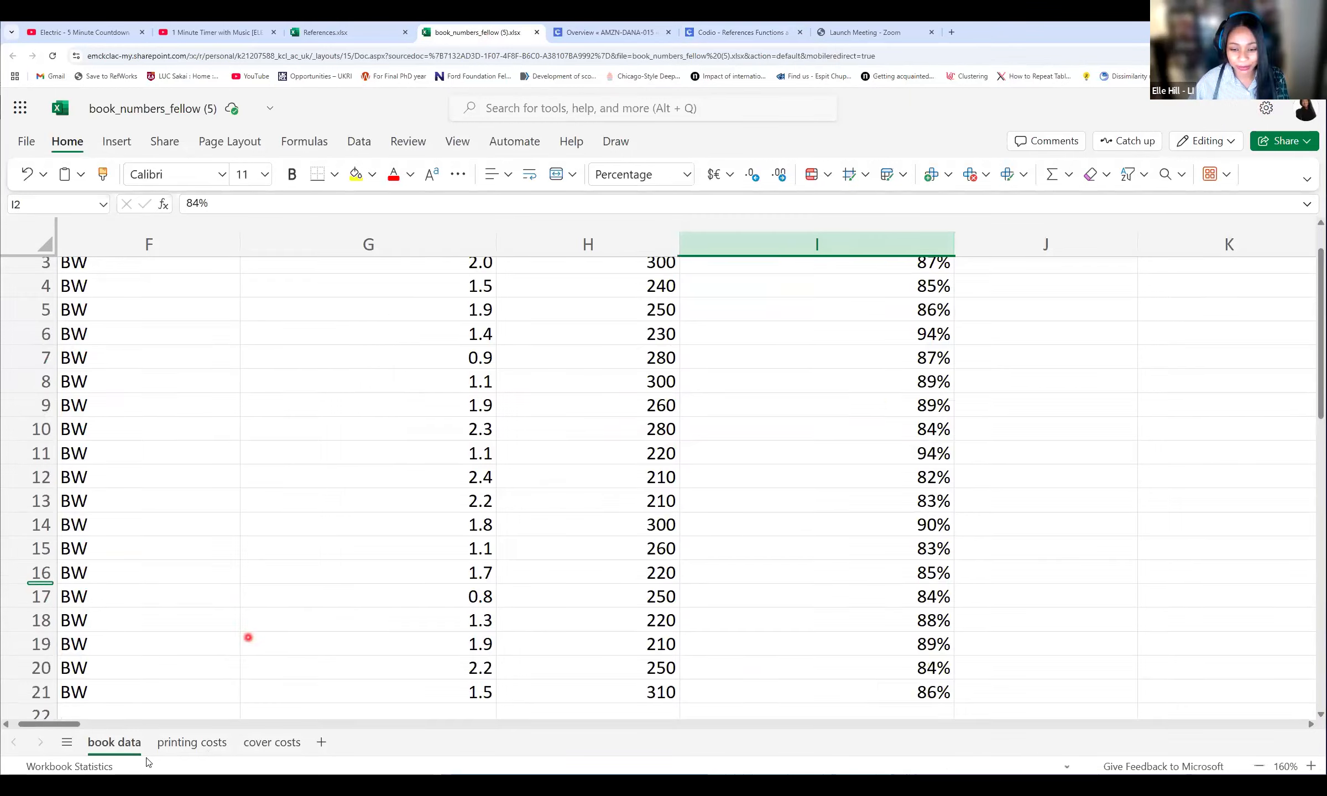
pyautogui.scroll(1, 248, 633)
pyautogui.hscroll(-5, 59, 724)
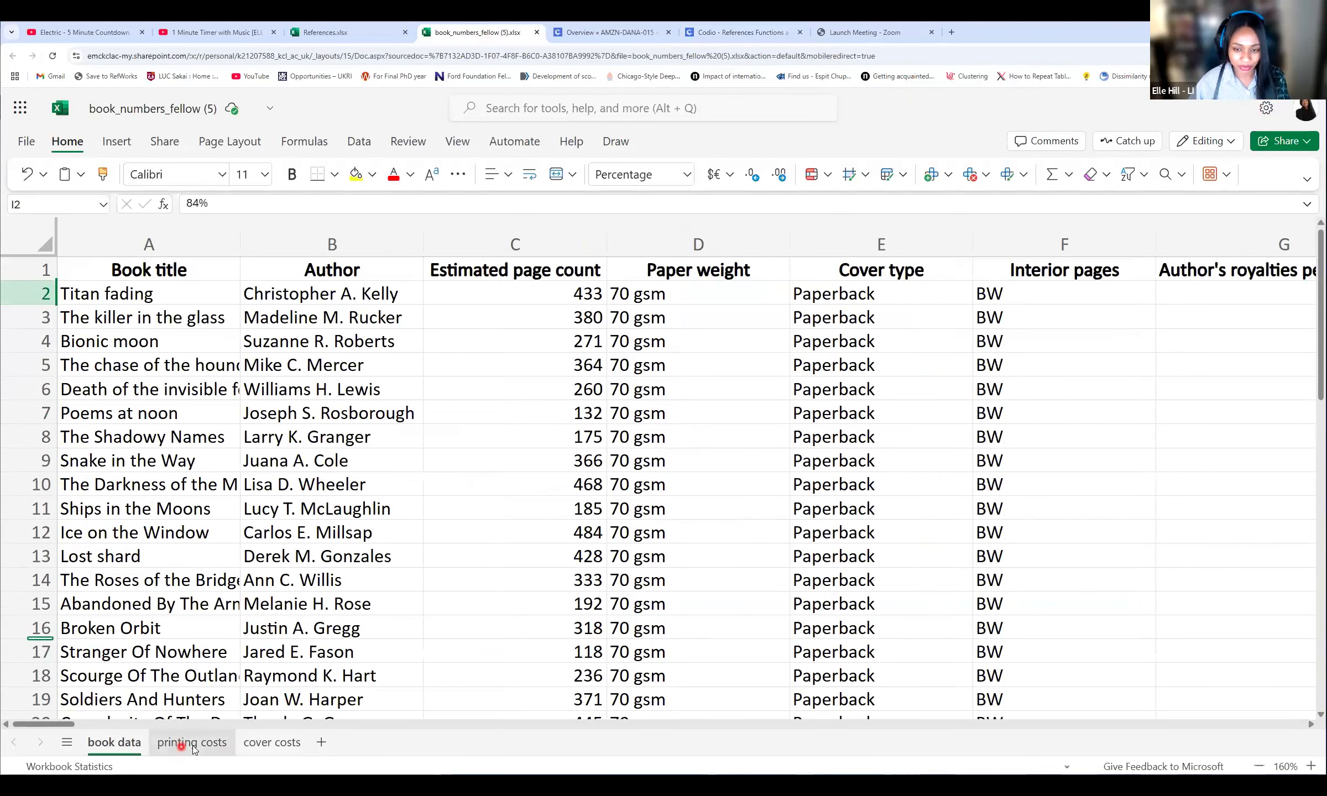
pyautogui.click(192, 743)
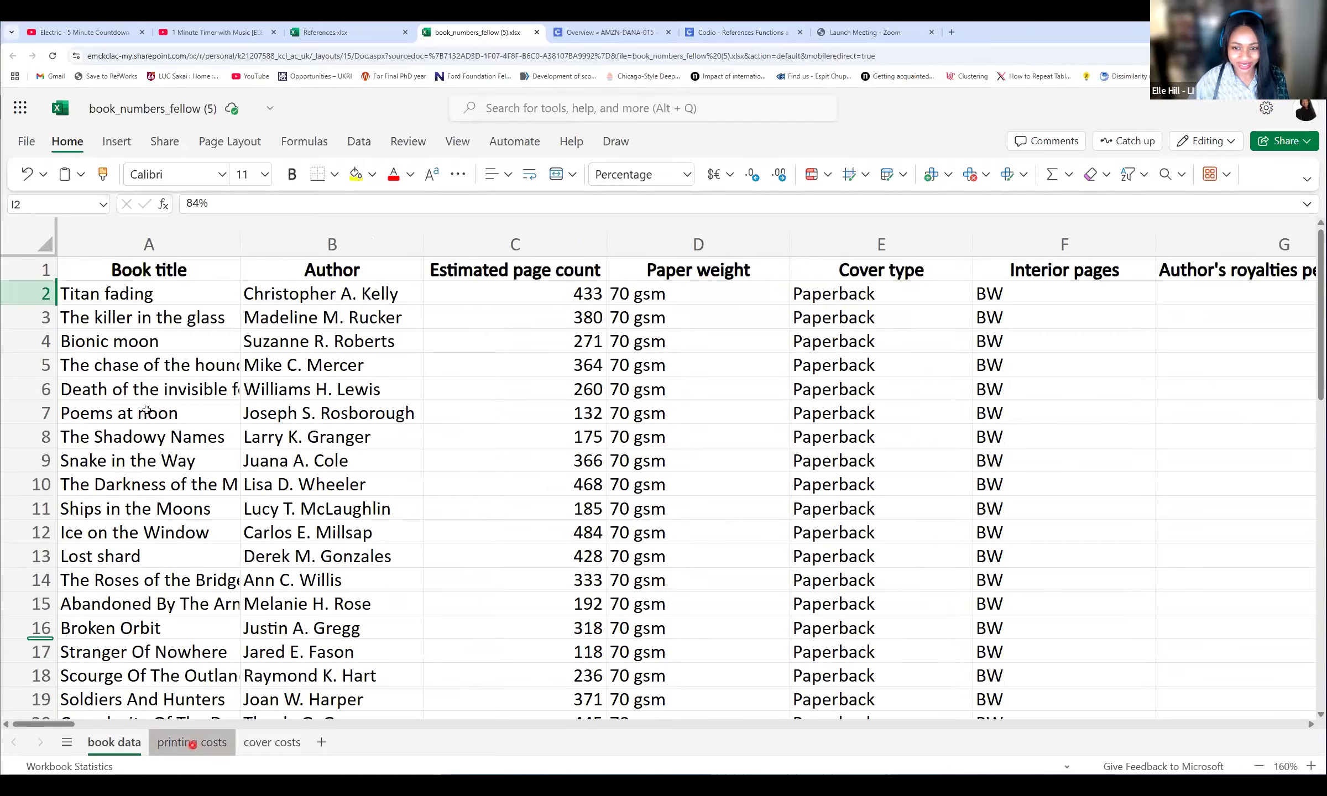
pyautogui.keyDown('ctrl'); pyautogui.scroll(5, 244, 487); pyautogui.keyUp('ctrl')
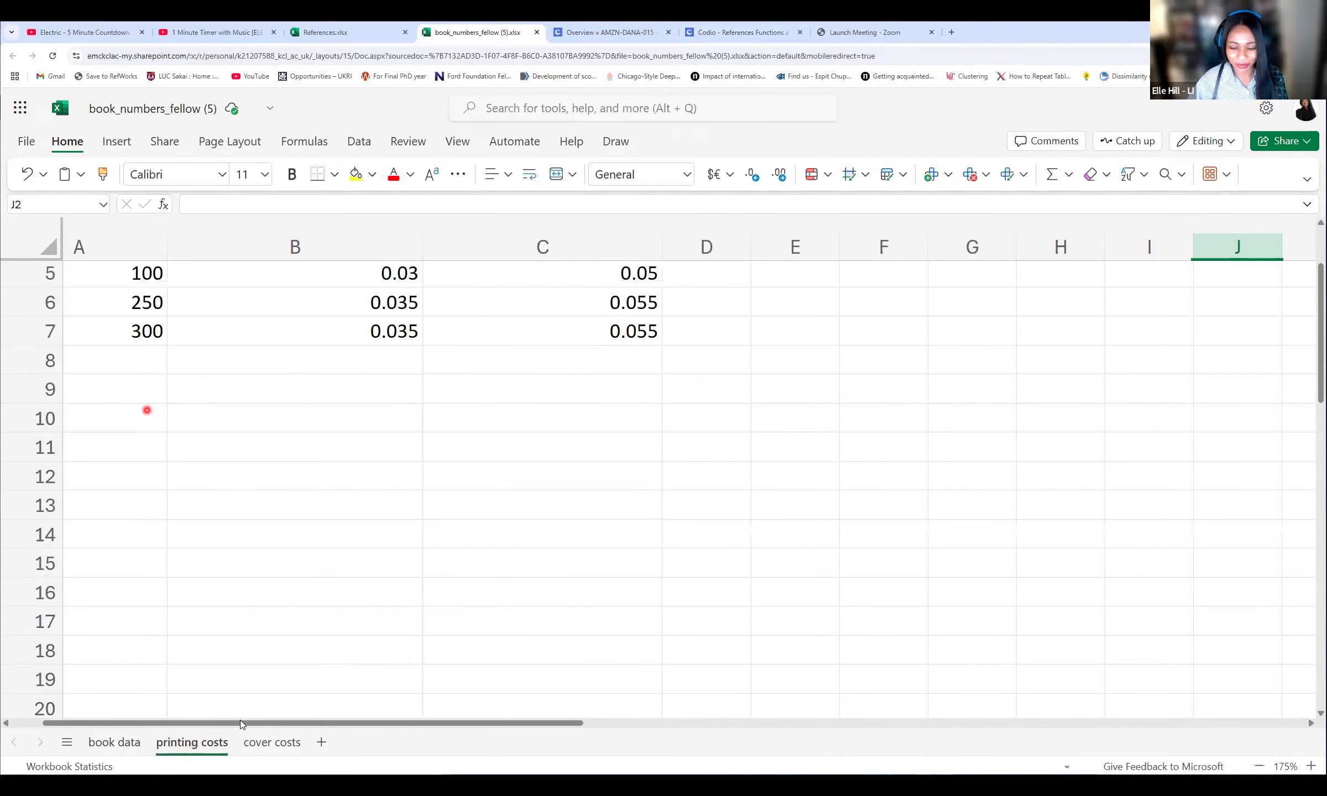
pyautogui.scroll(2, 238, 719)
pyautogui.hscroll(-2, 205, 720)
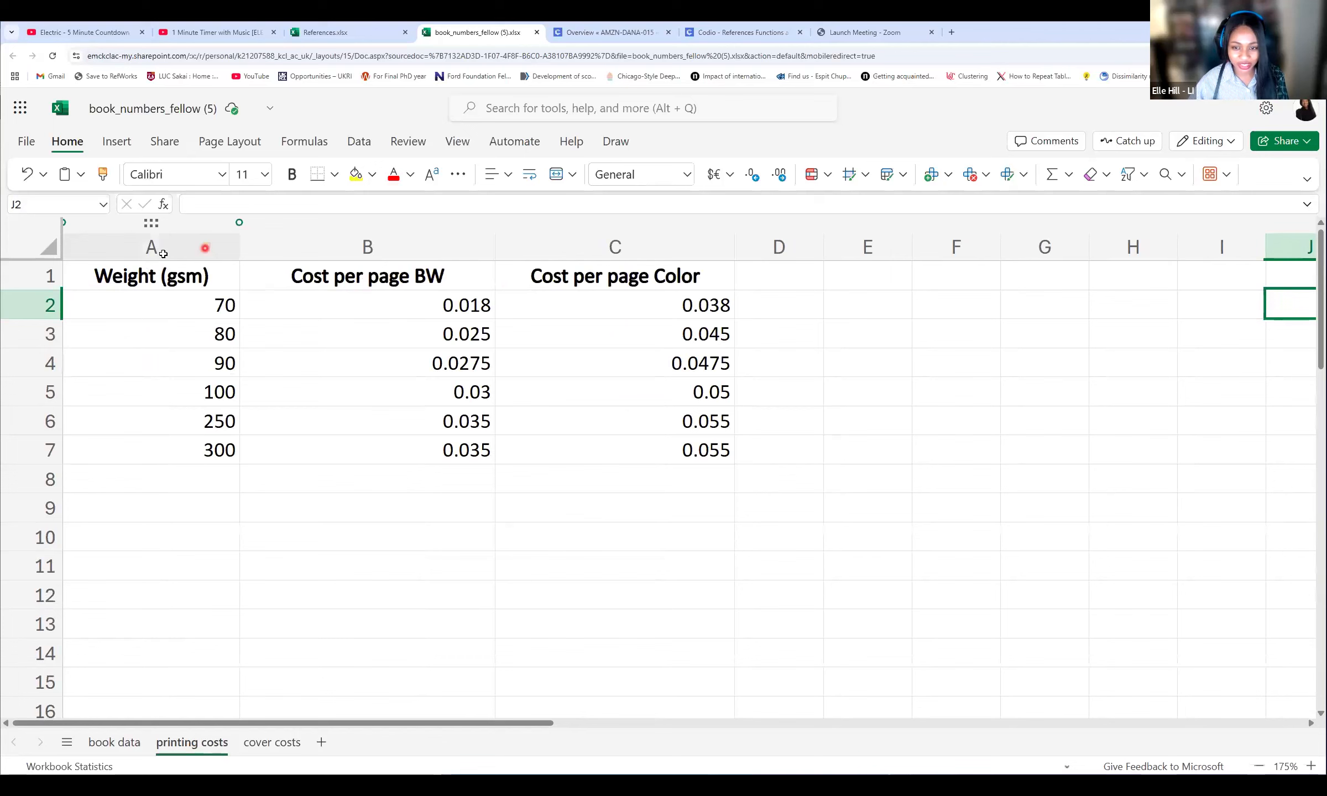
pyautogui.click(215, 272)
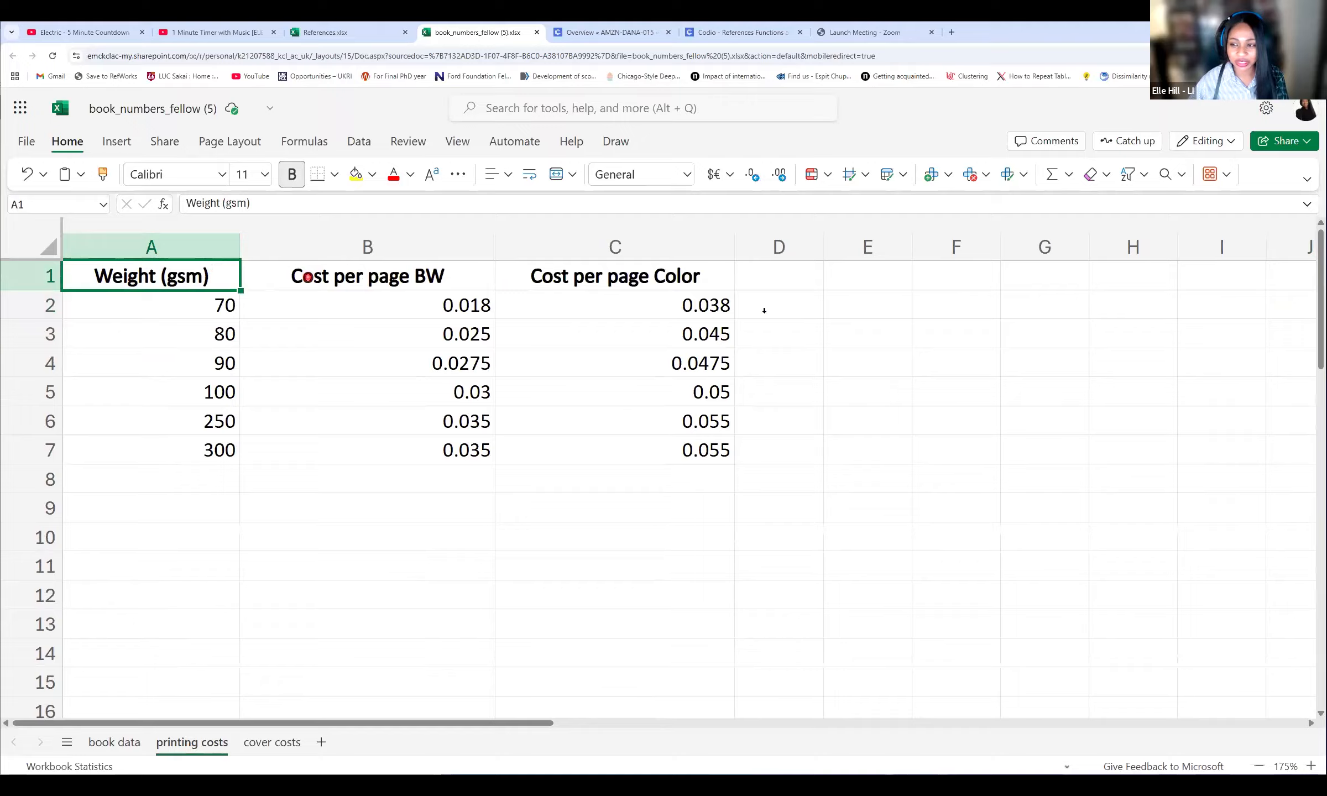
pyautogui.click(171, 307)
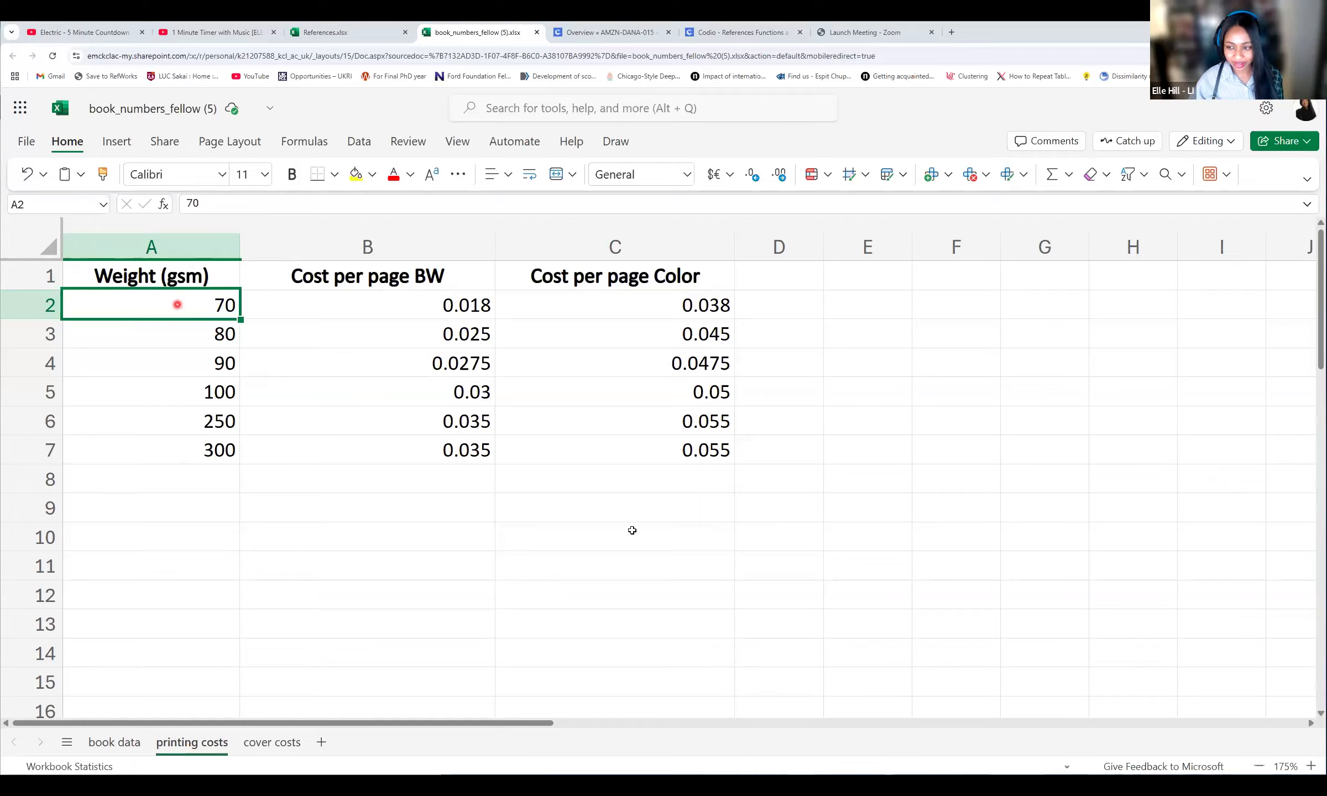
# Step: Return to section 2 of the Codio guide and highlight the paper weight unit, grams per square meter (gsm)
pyautogui.hotkey('ctrl', 'pageup')
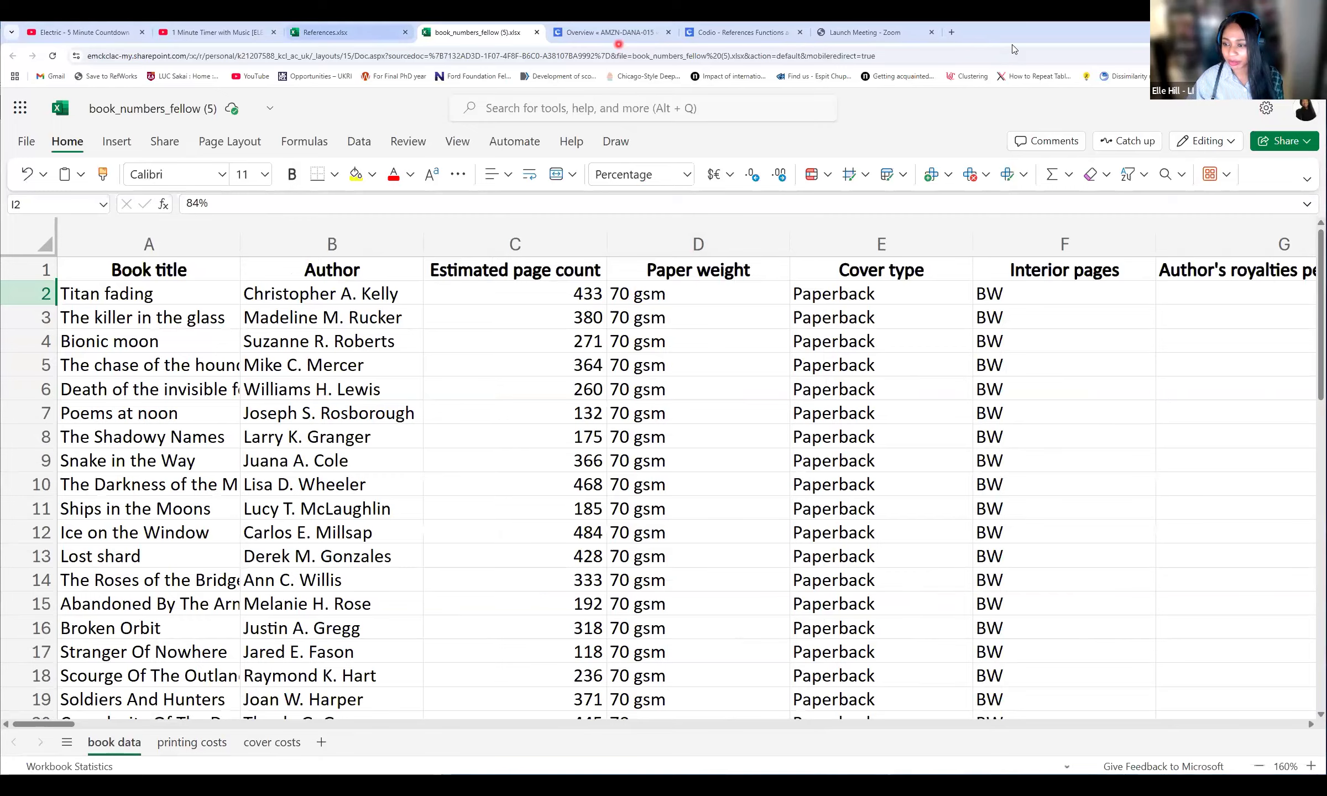
pyautogui.click(742, 32)
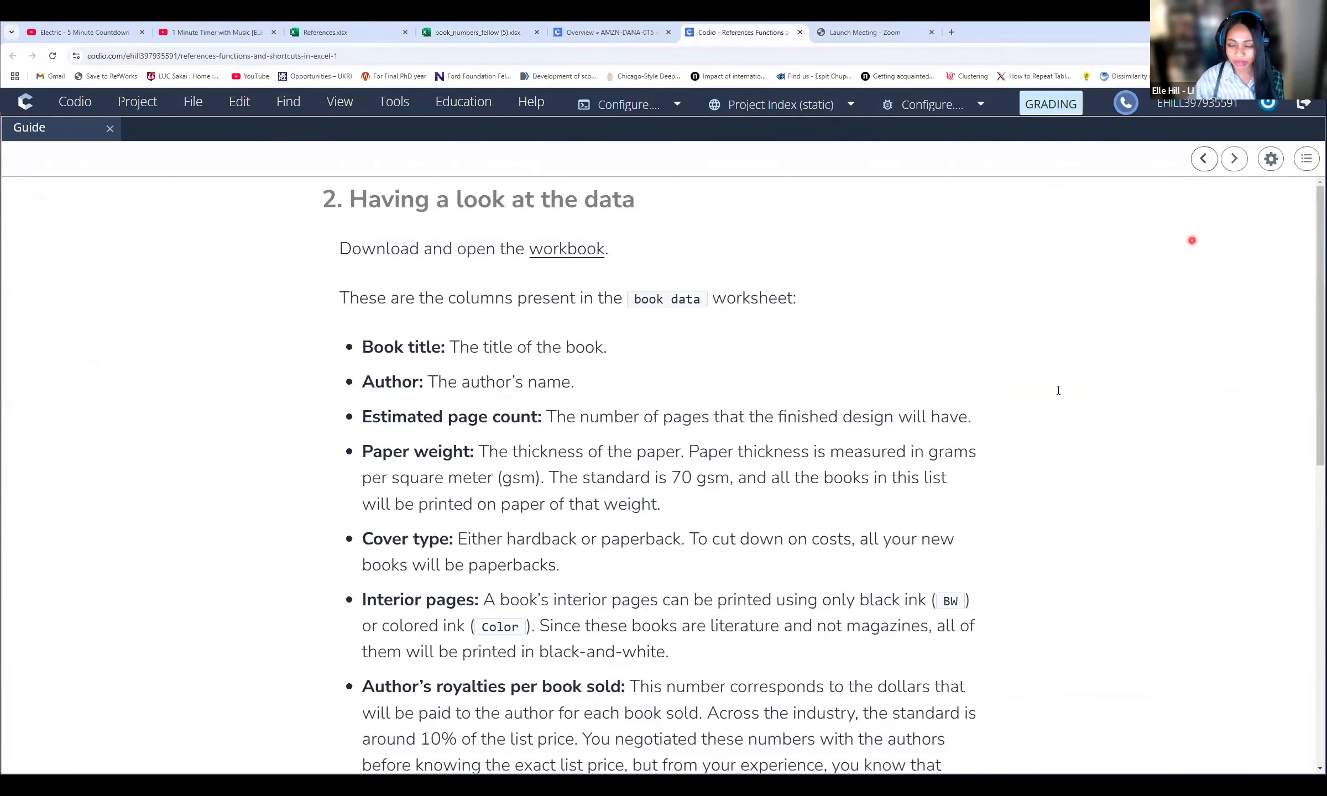
pyautogui.scroll(-2, 577, 319)
pyautogui.scroll(1, 354, 463)
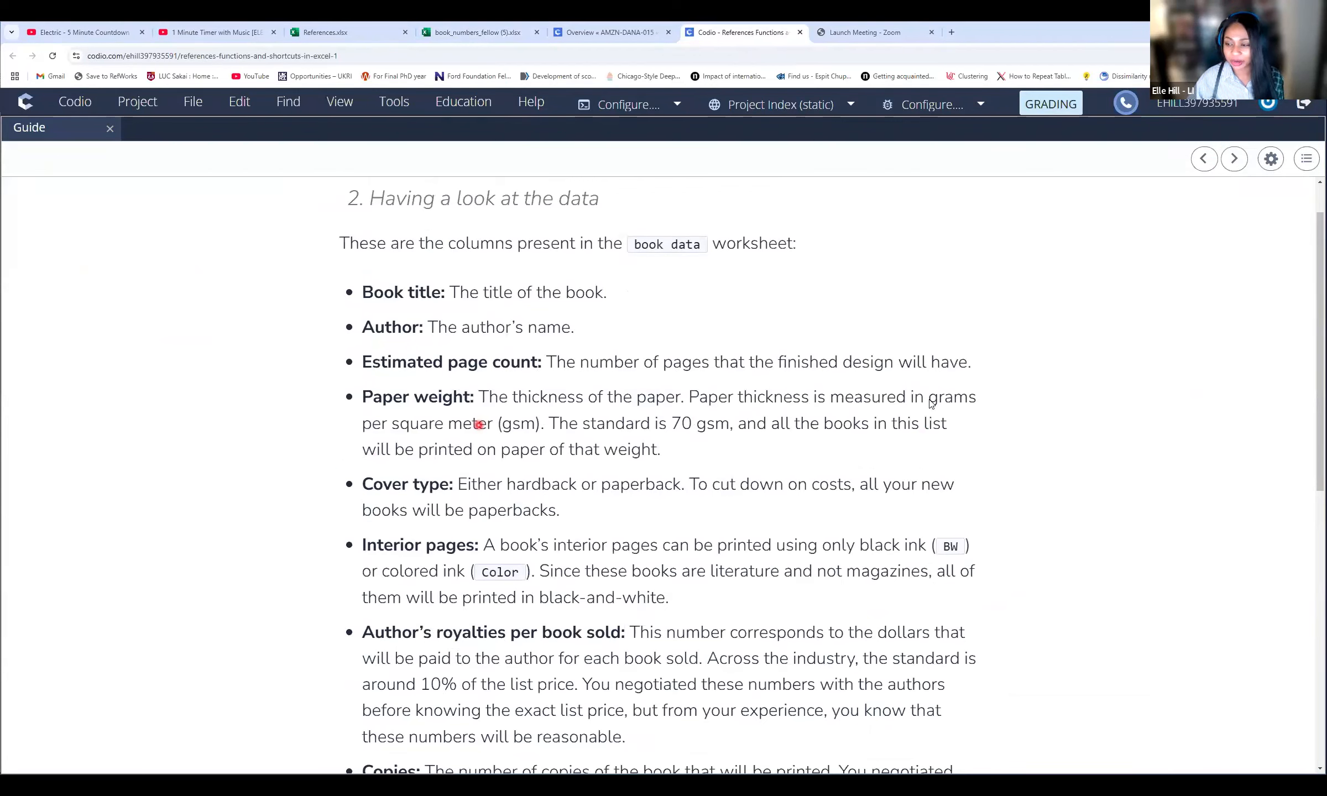
pyautogui.moveTo(547, 399); pyautogui.dragTo(928, 397)
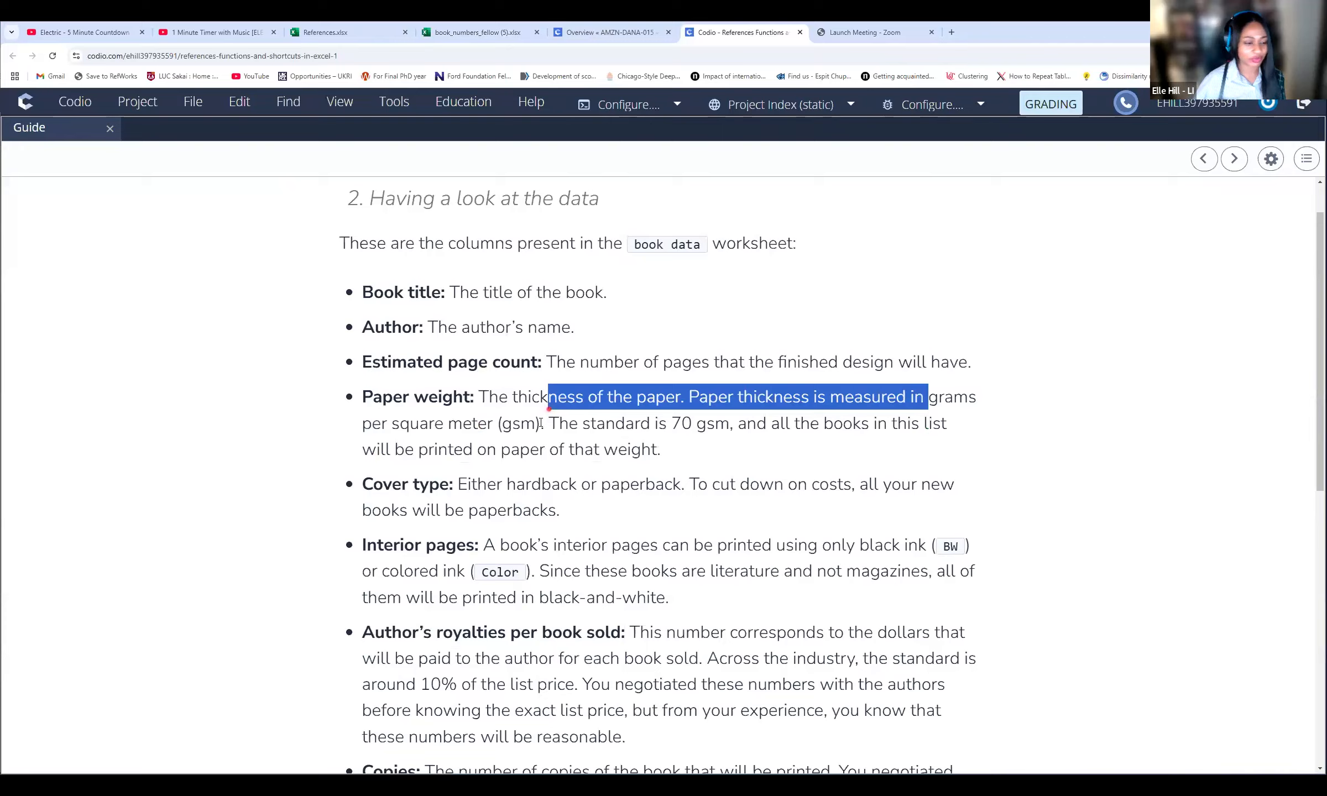
pyautogui.moveTo(541, 424); pyautogui.dragTo(541, 423)
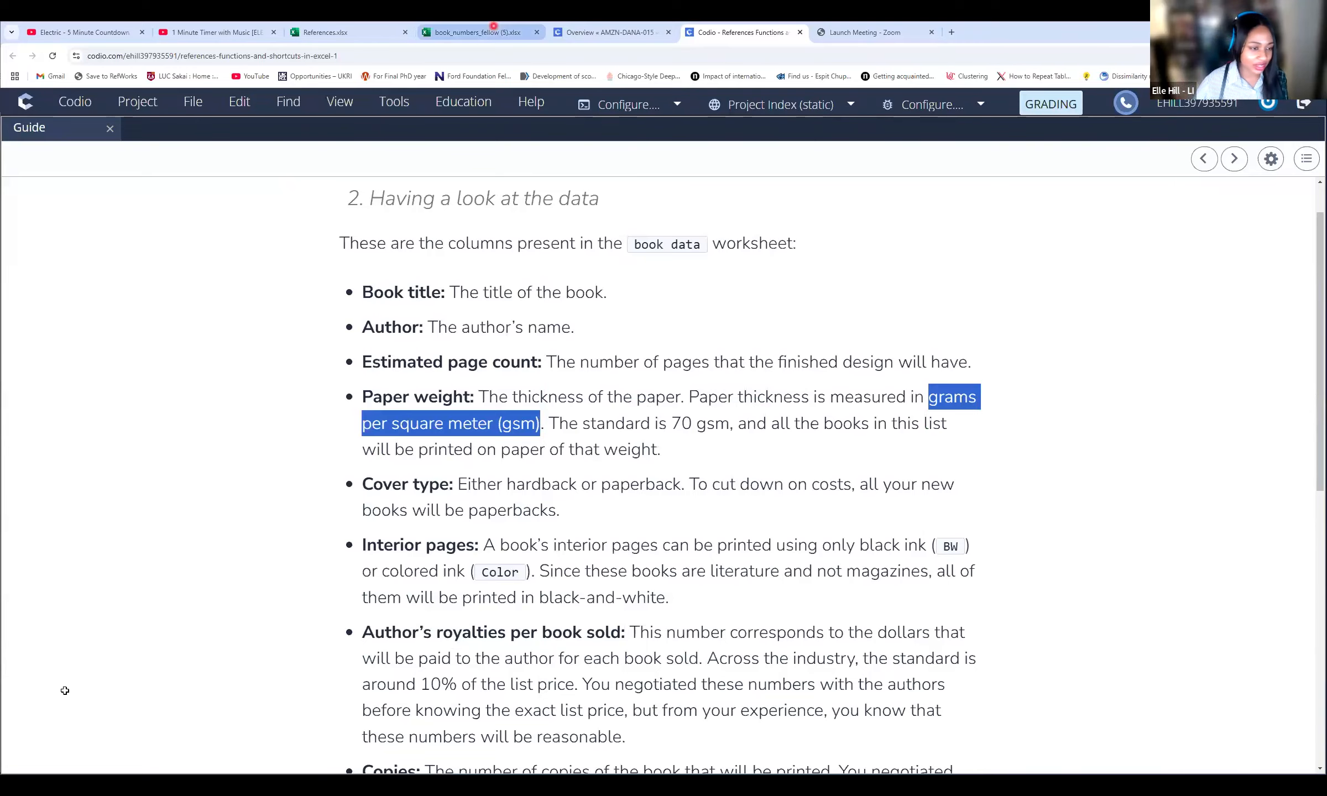
# Step: Switch back to the Excel workbook and display the printing costs worksheet again
pyautogui.click(474, 33)
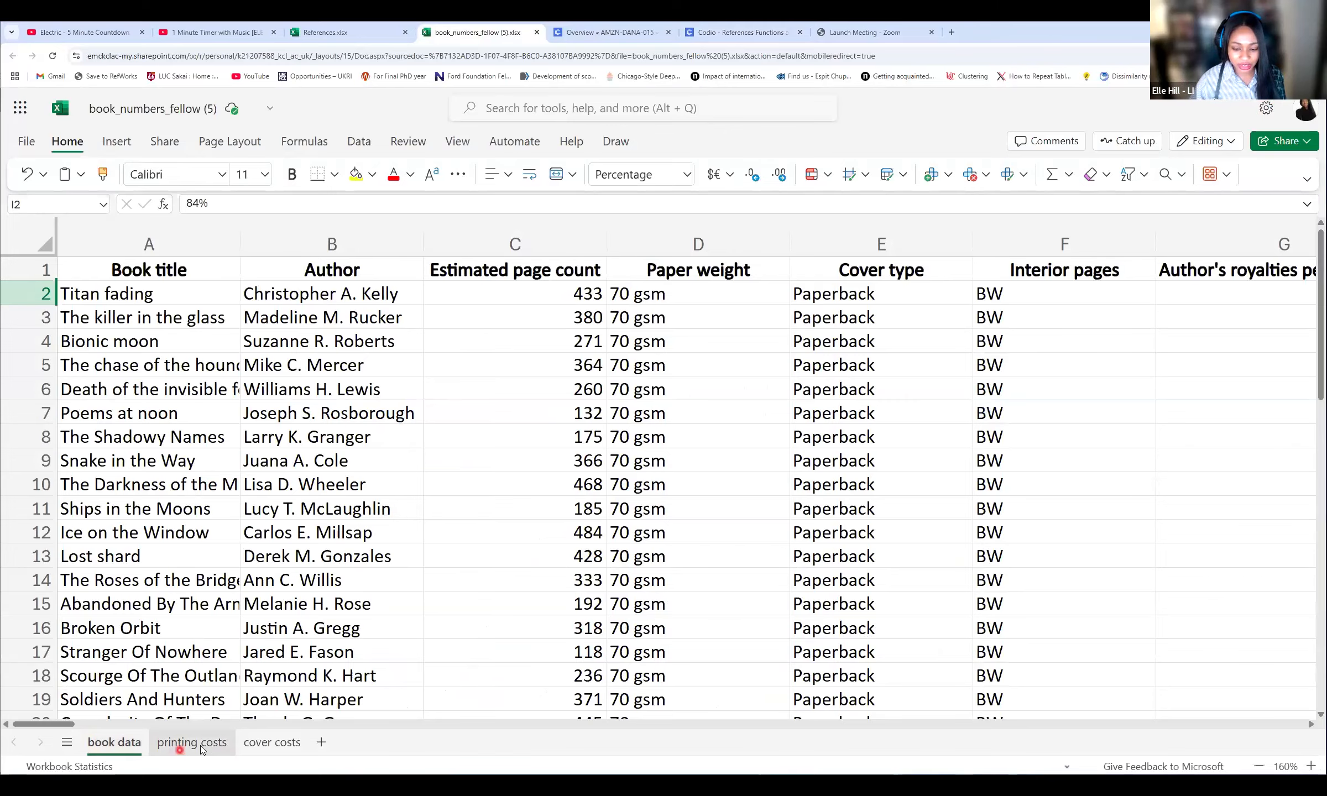
pyautogui.click(168, 746)
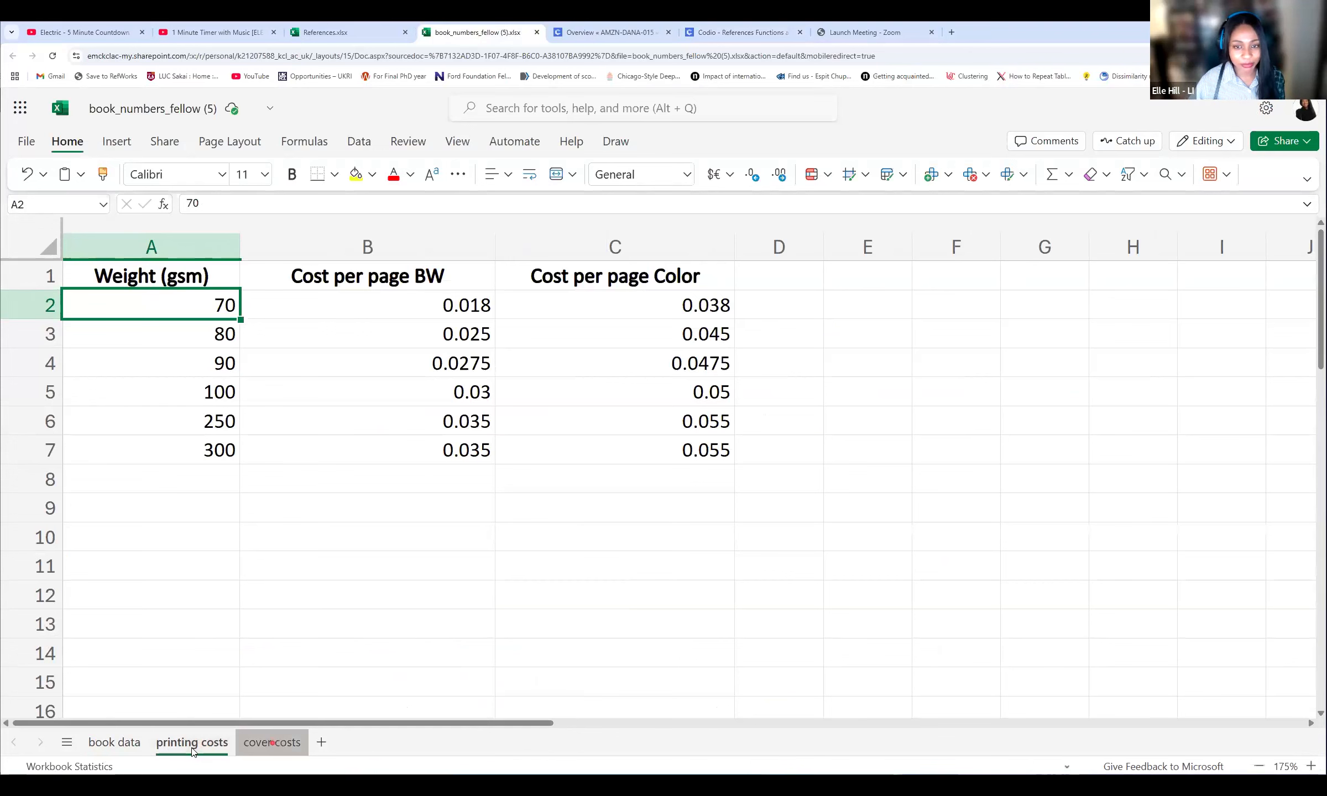
# Step: Review the workbook's cover costs, book data and printing costs worksheets, selecting the black-and-white cost for 70 gsm and its weight value
pyautogui.click(272, 743)
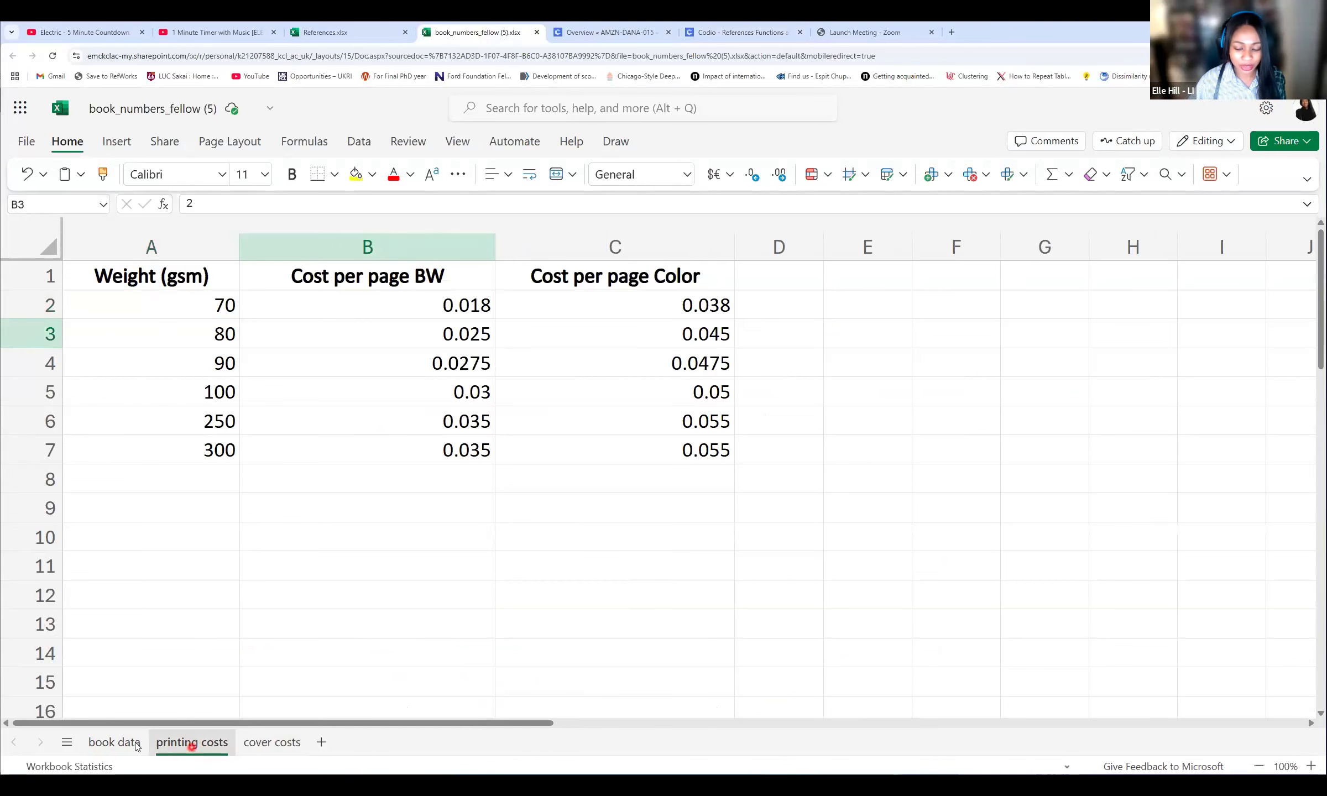
pyautogui.click(111, 743)
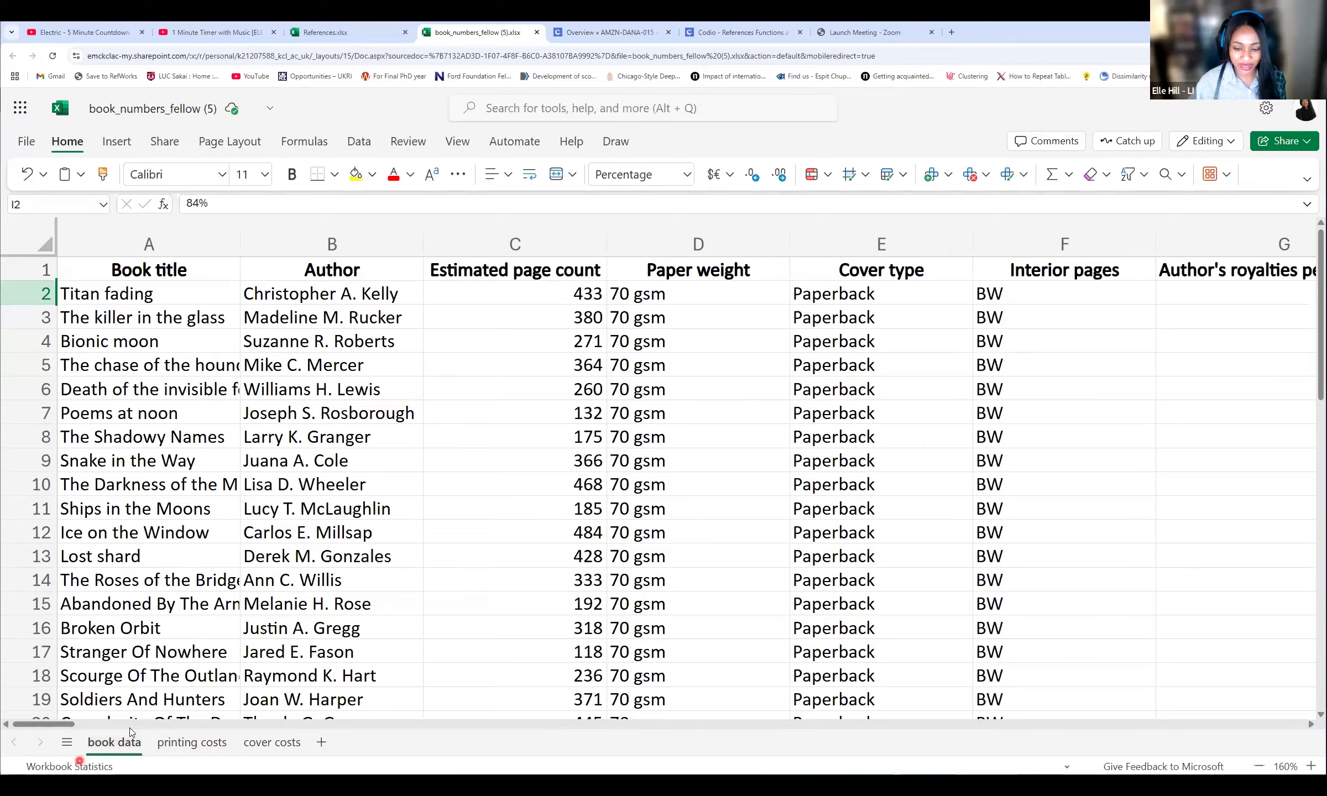
pyautogui.click(192, 744)
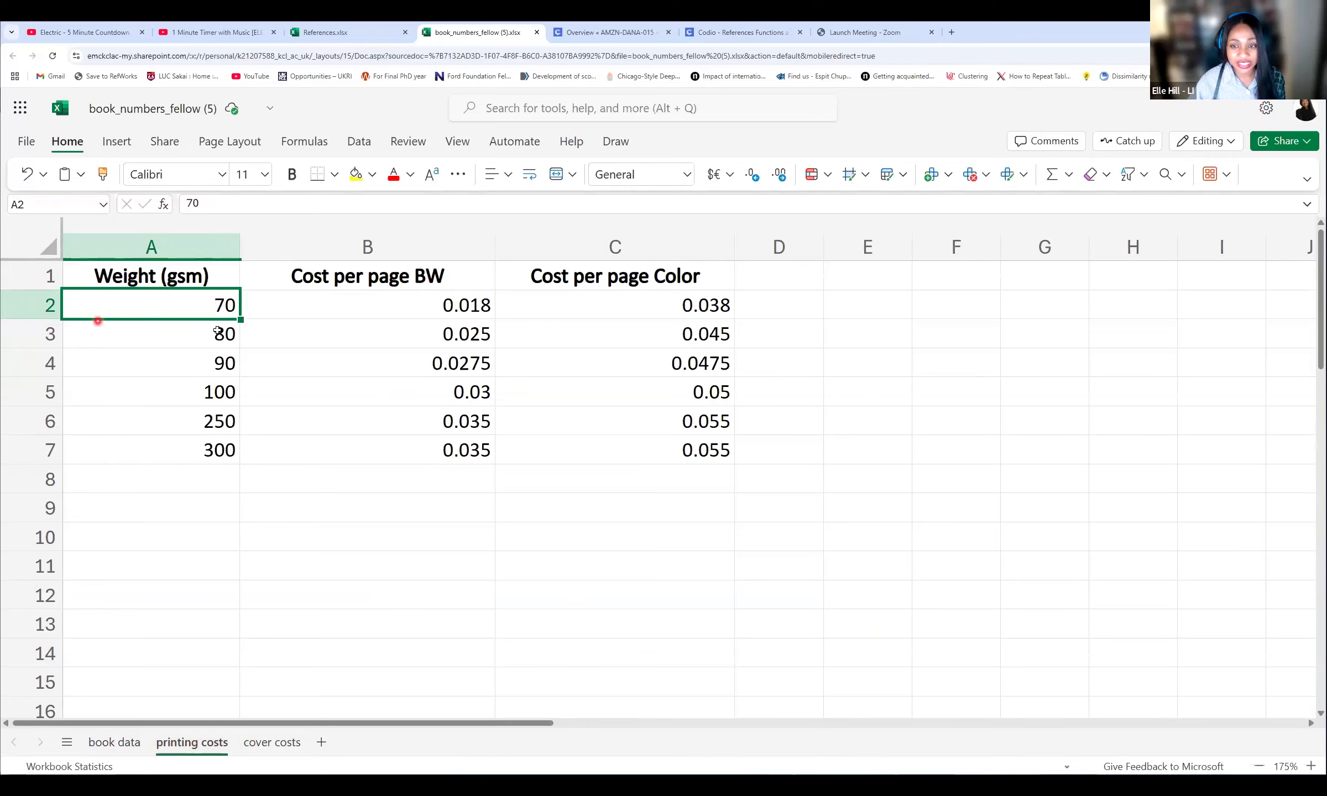
pyautogui.click(355, 297)
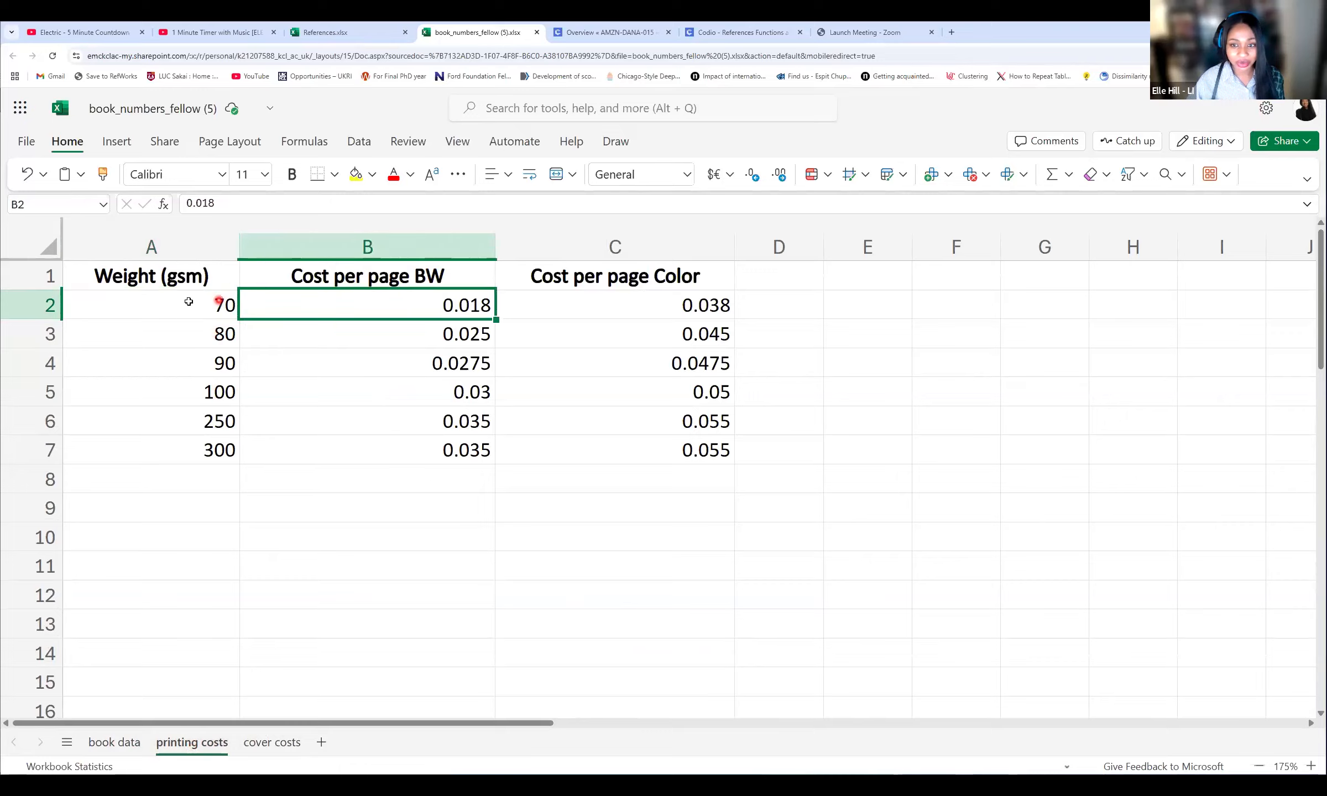
pyautogui.press('Left')
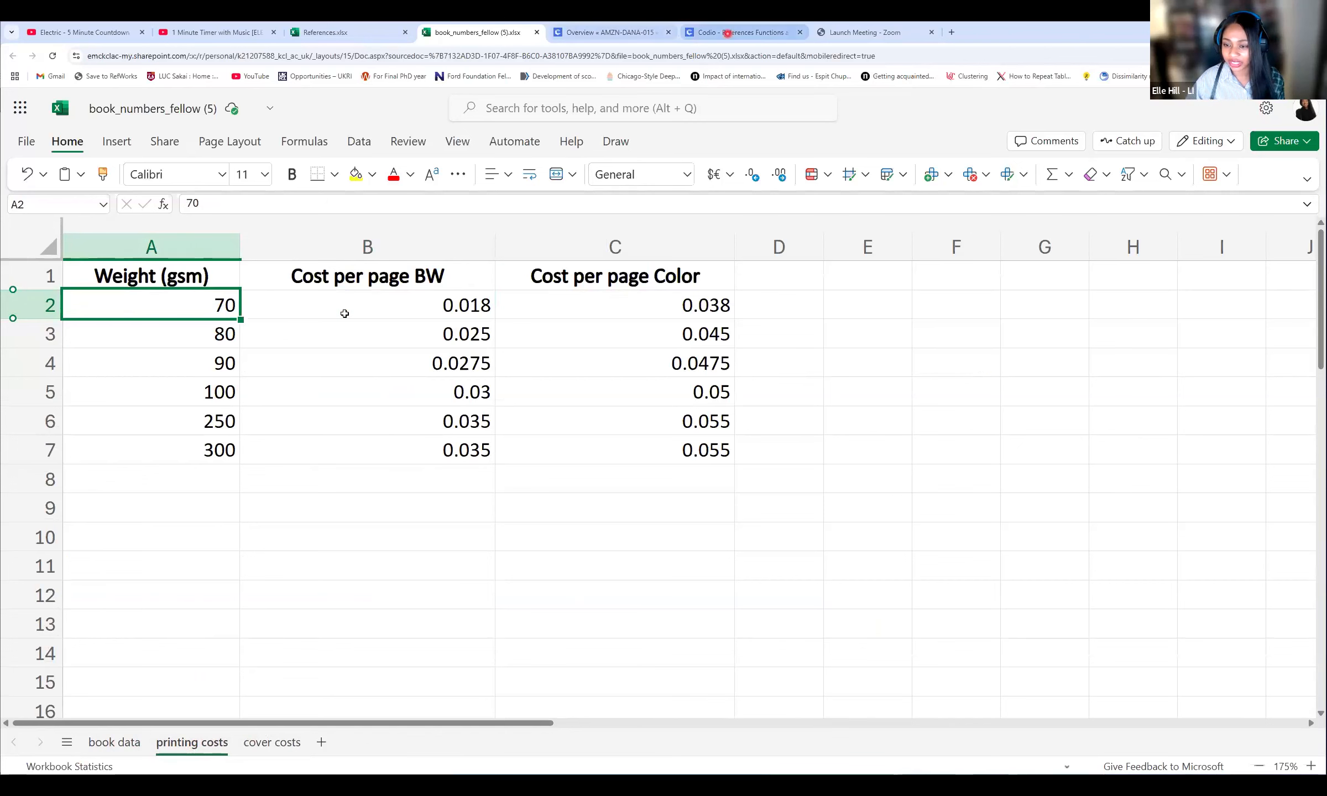
# Step: Switch to the Codio guide, read the Printing costs explanation in section 3, and advance to section 4, Example 1
pyautogui.click(727, 33)
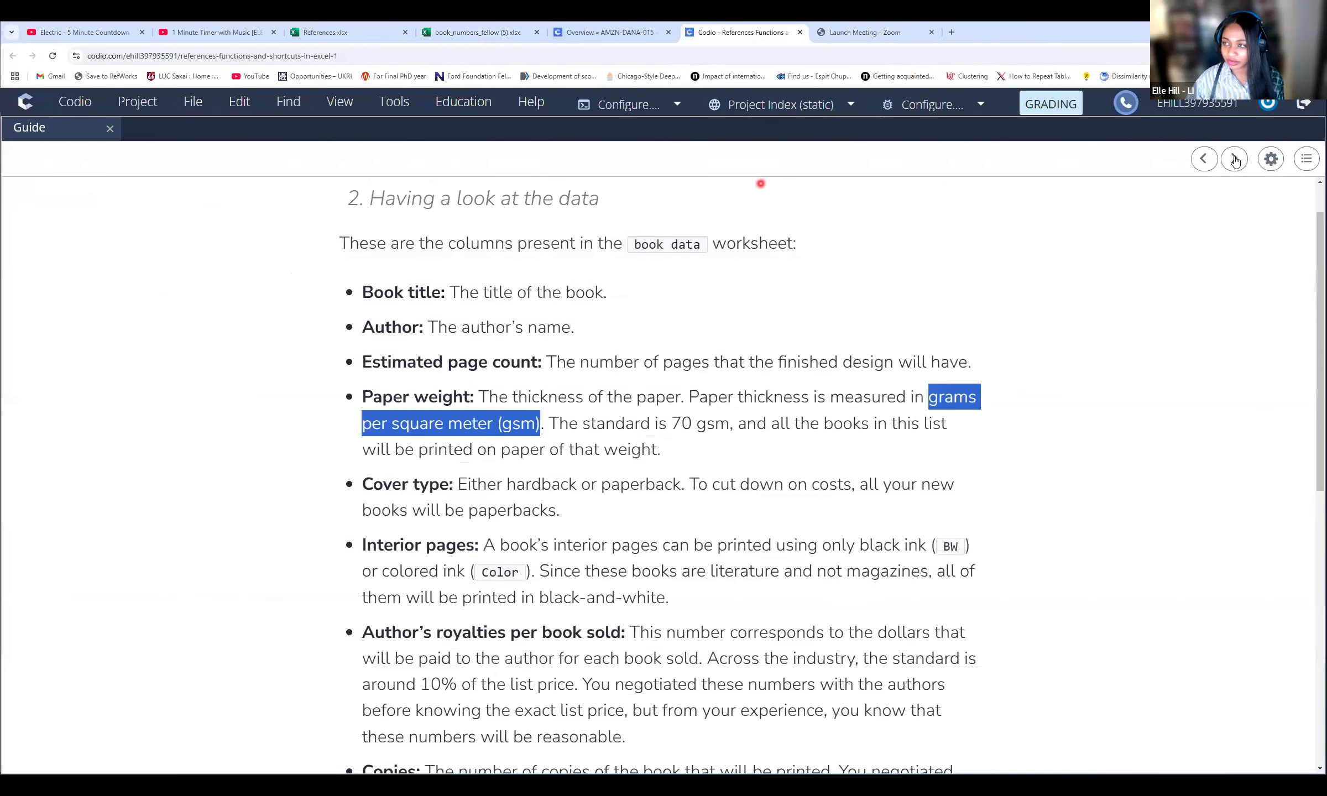
pyautogui.click(1235, 159)
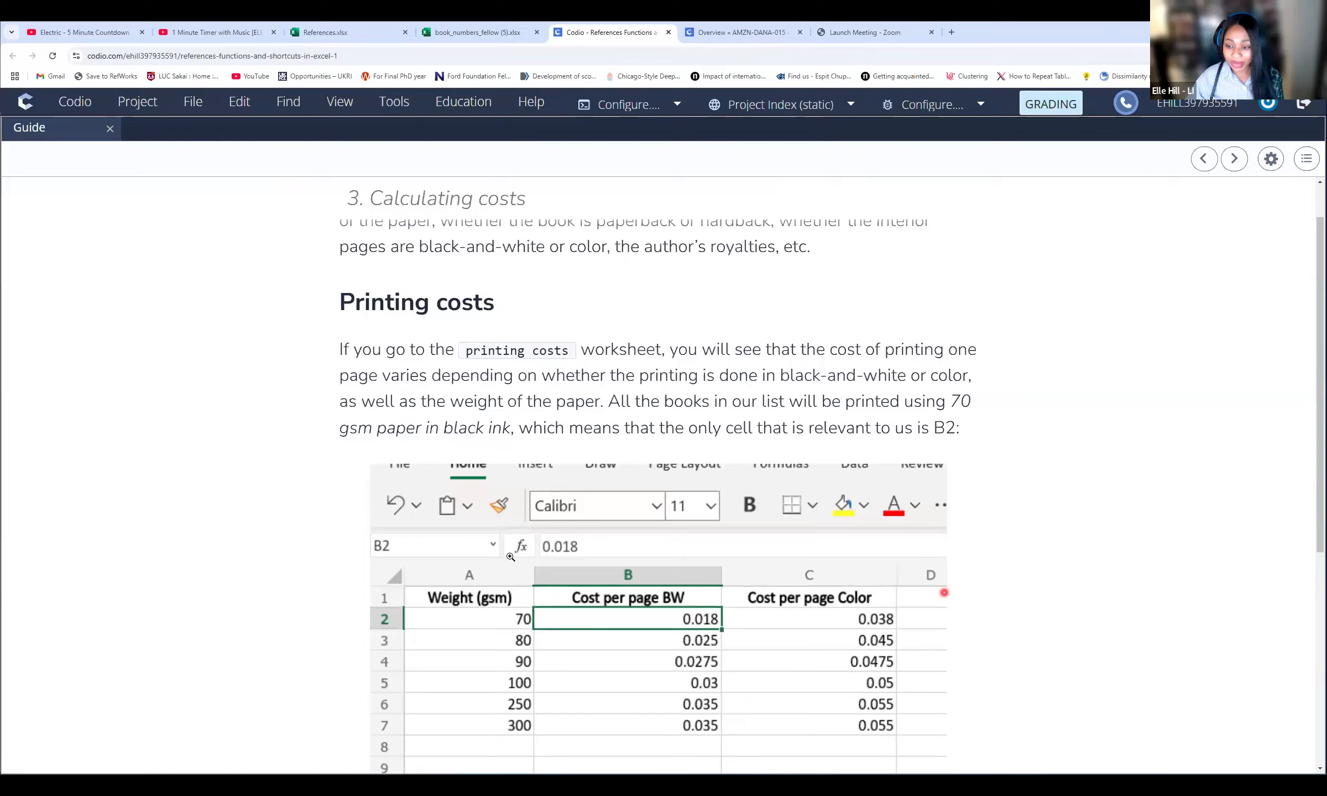
pyautogui.scroll(-1, 511, 557)
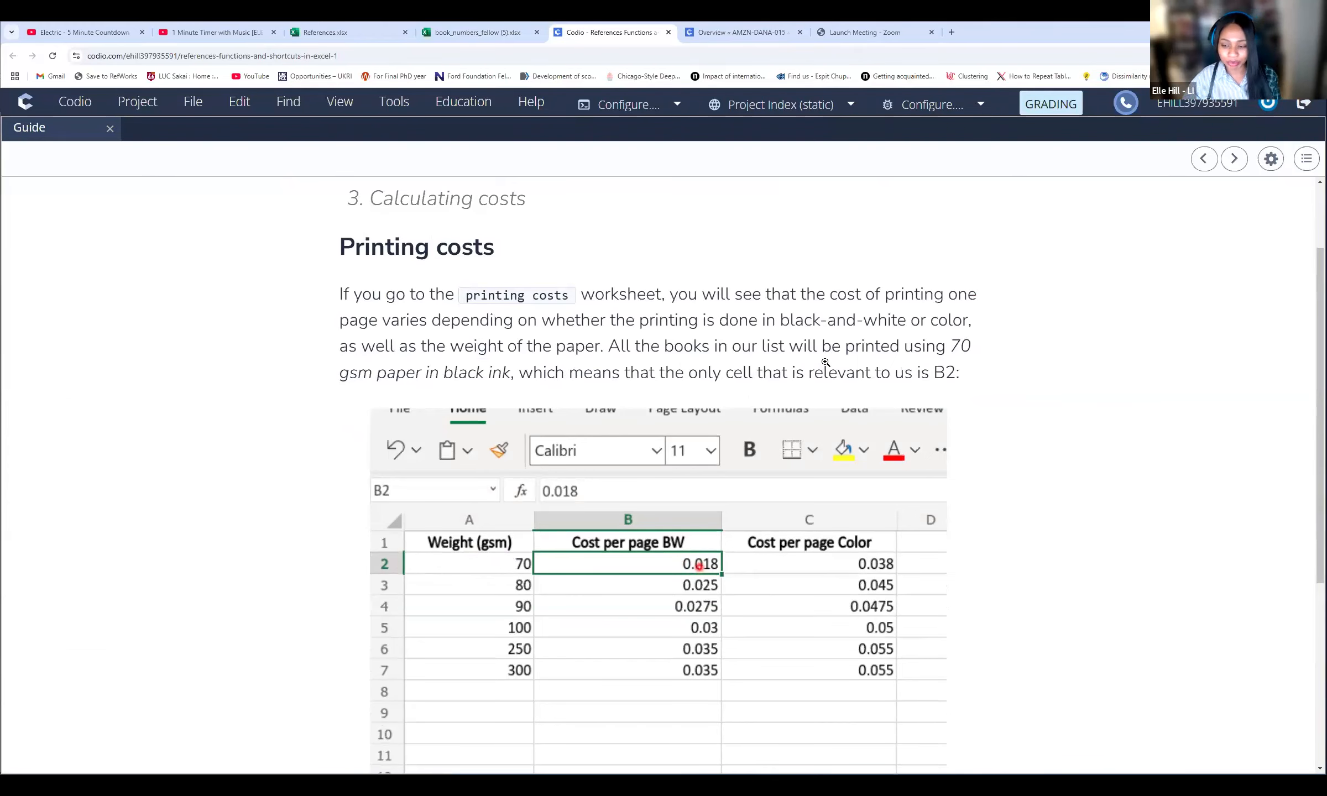
pyautogui.scroll(-1, 881, 419)
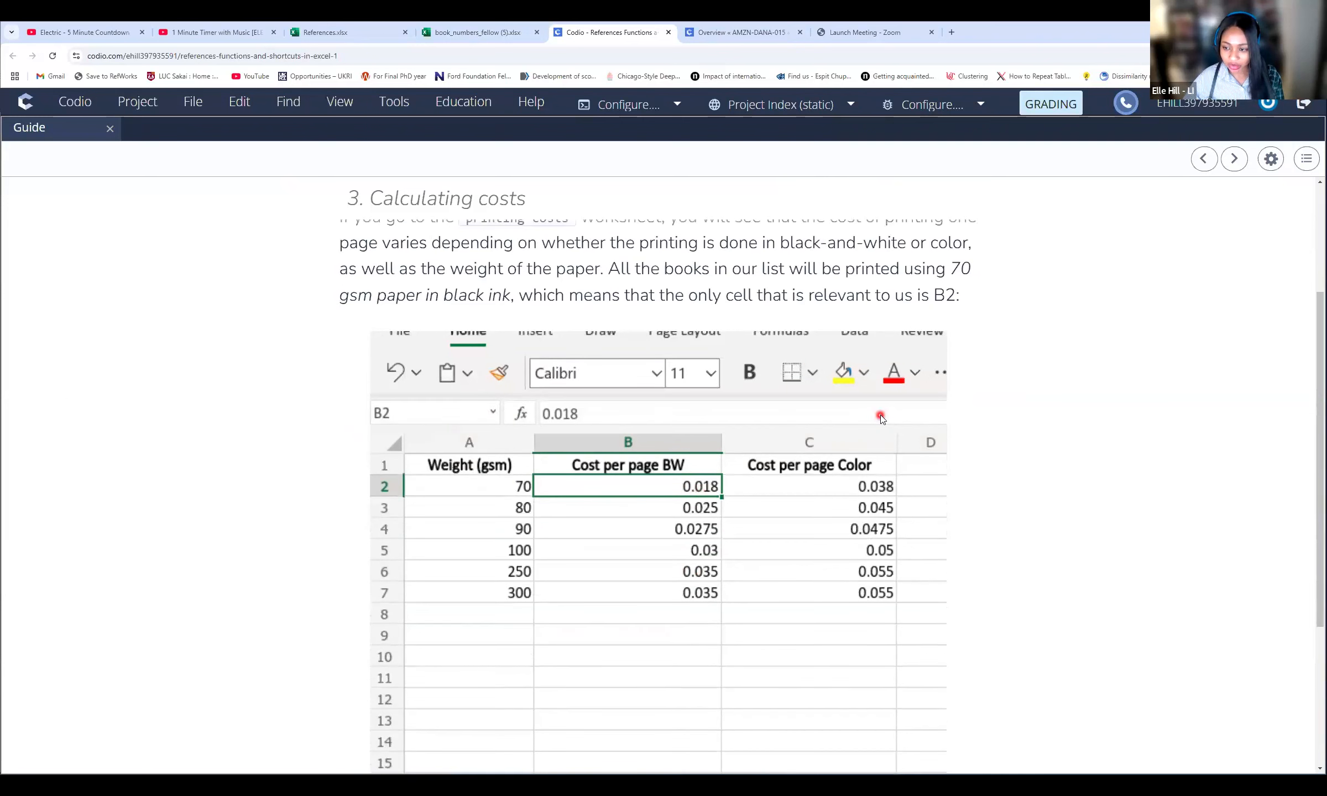
pyautogui.click(1235, 159)
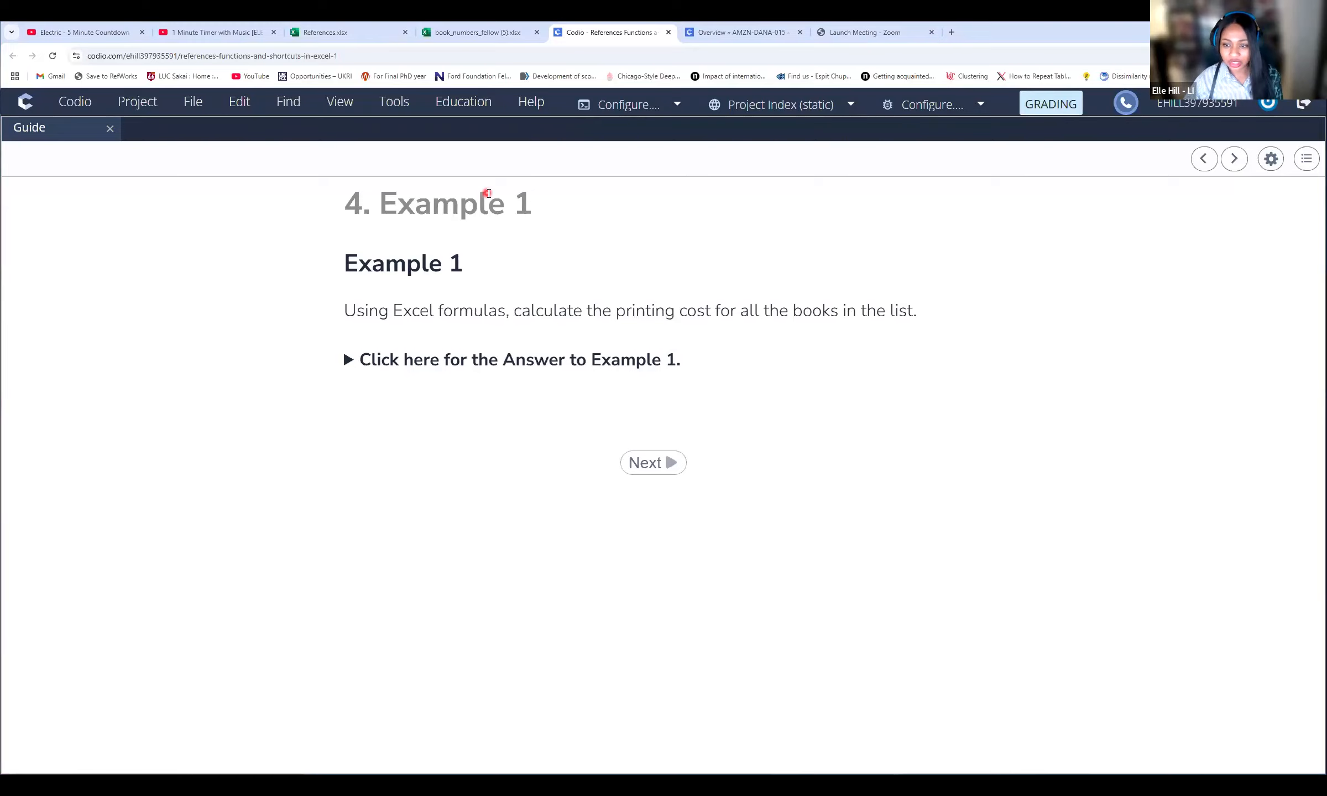
# Step: Switch to the book_numbers_fellow workbook in Excel and enter the header Printing Costs in cell J1 of the book data worksheet
pyautogui.click(478, 32)
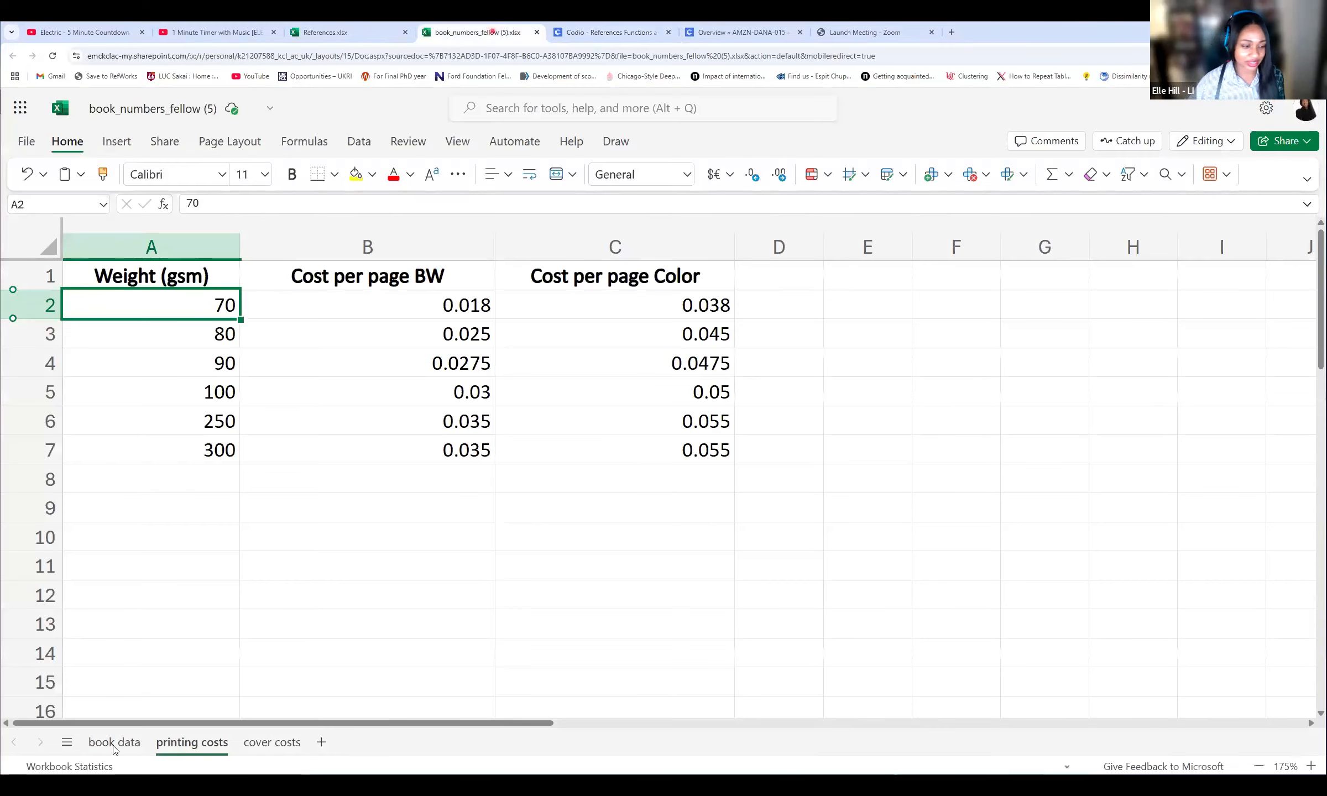
pyautogui.click(114, 743)
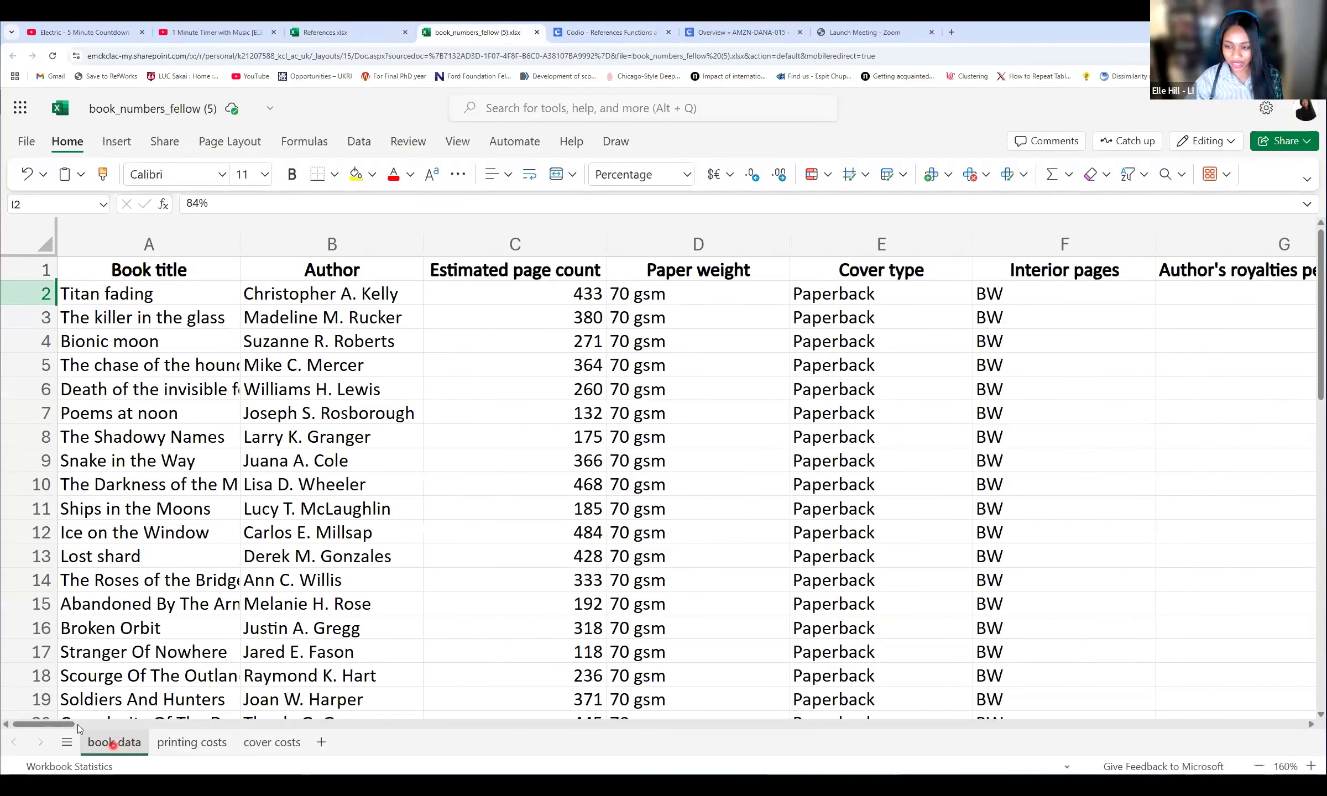
pyautogui.hscroll(3, 70, 726)
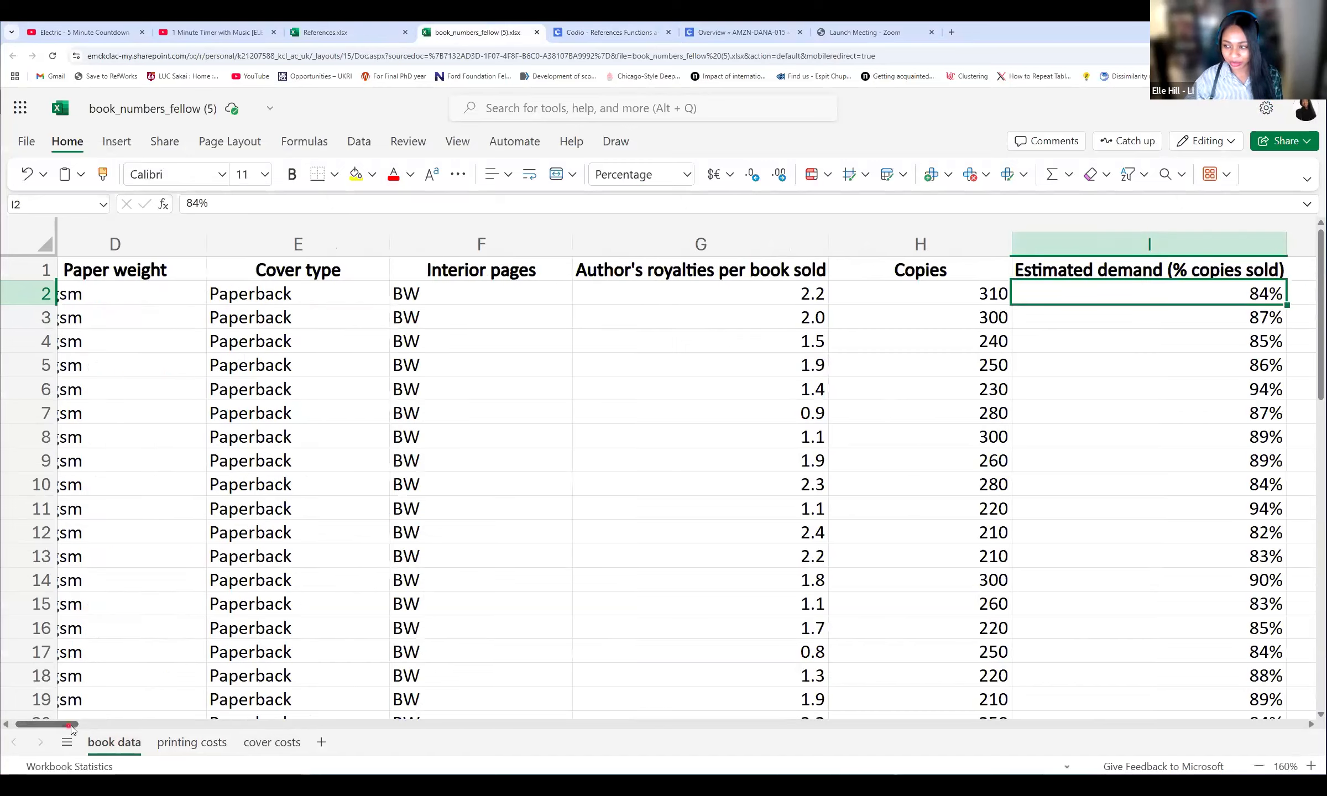
pyautogui.hscroll(2, 992, 269)
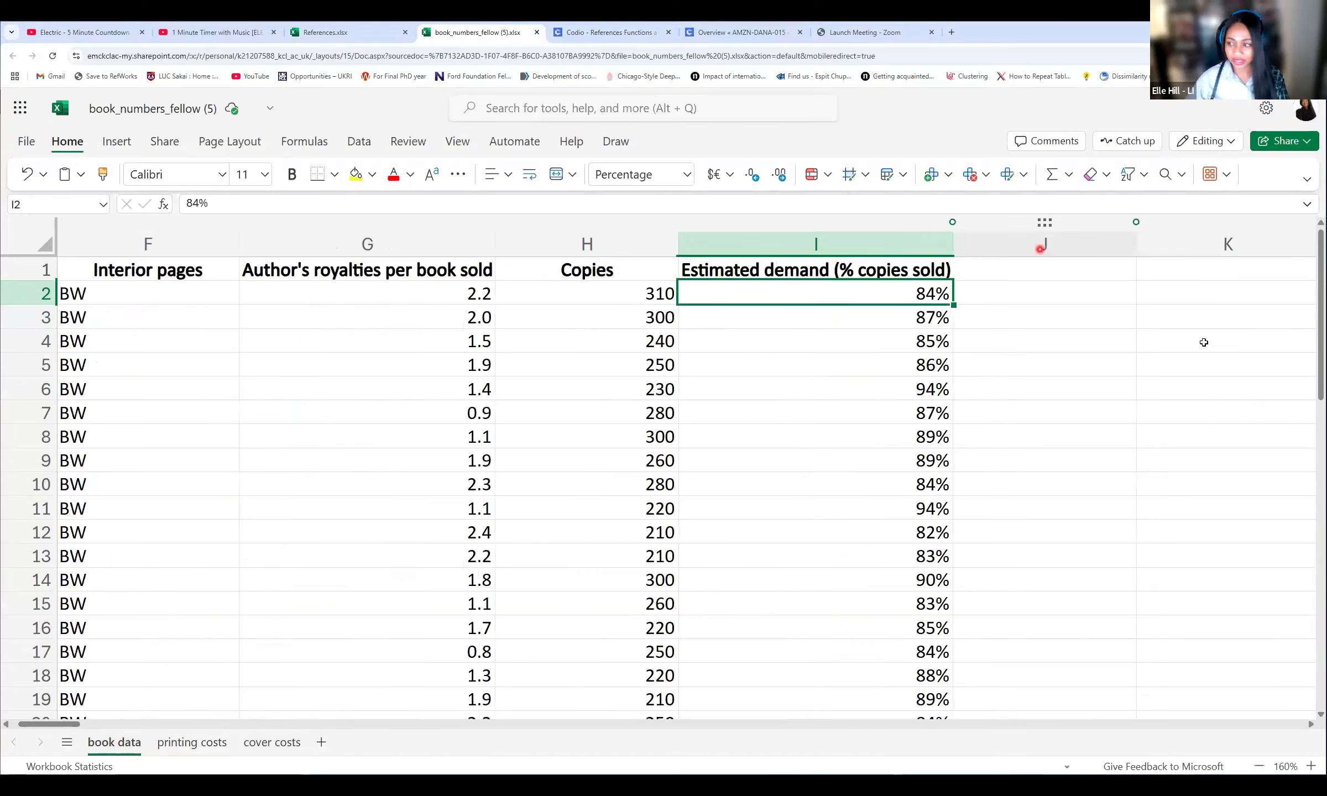
pyautogui.click(959, 264)
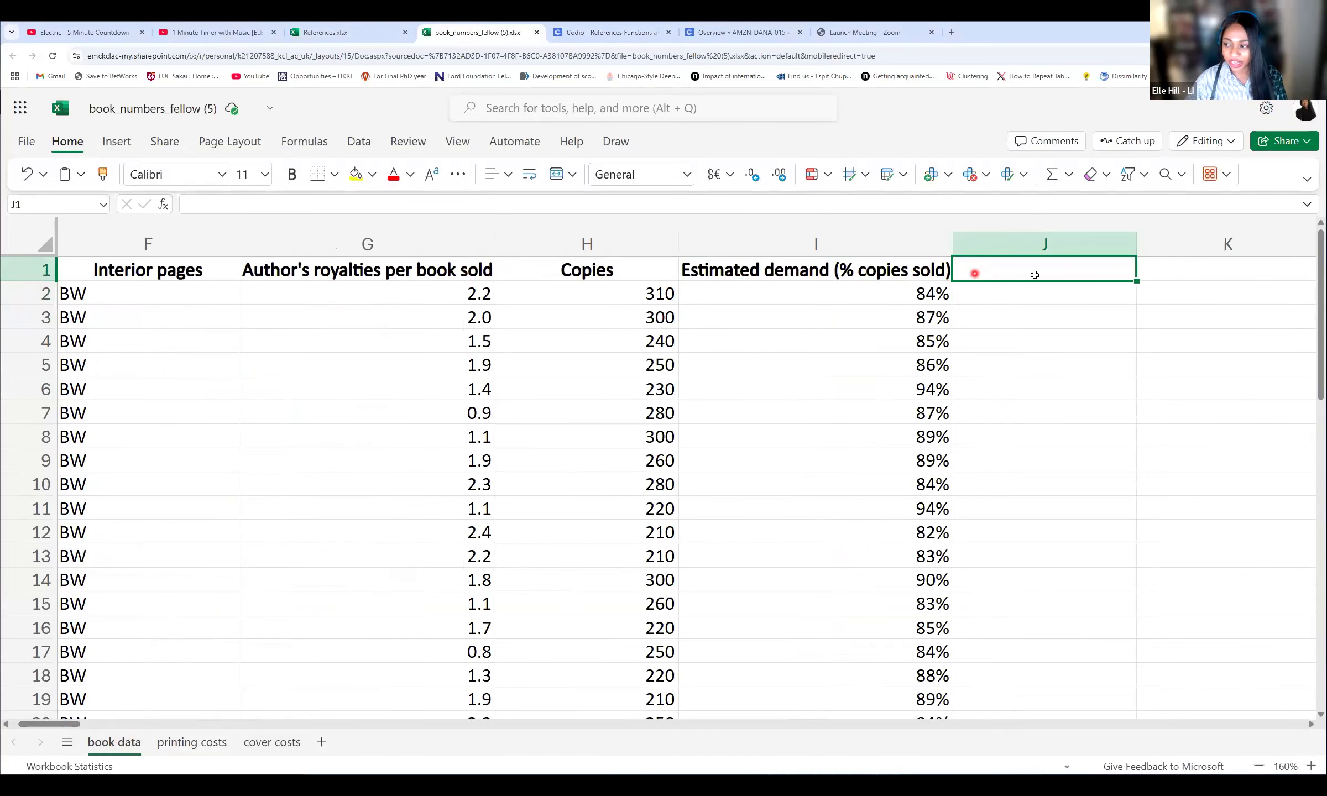
pyautogui.click(1033, 234)
pyautogui.click(1035, 276)
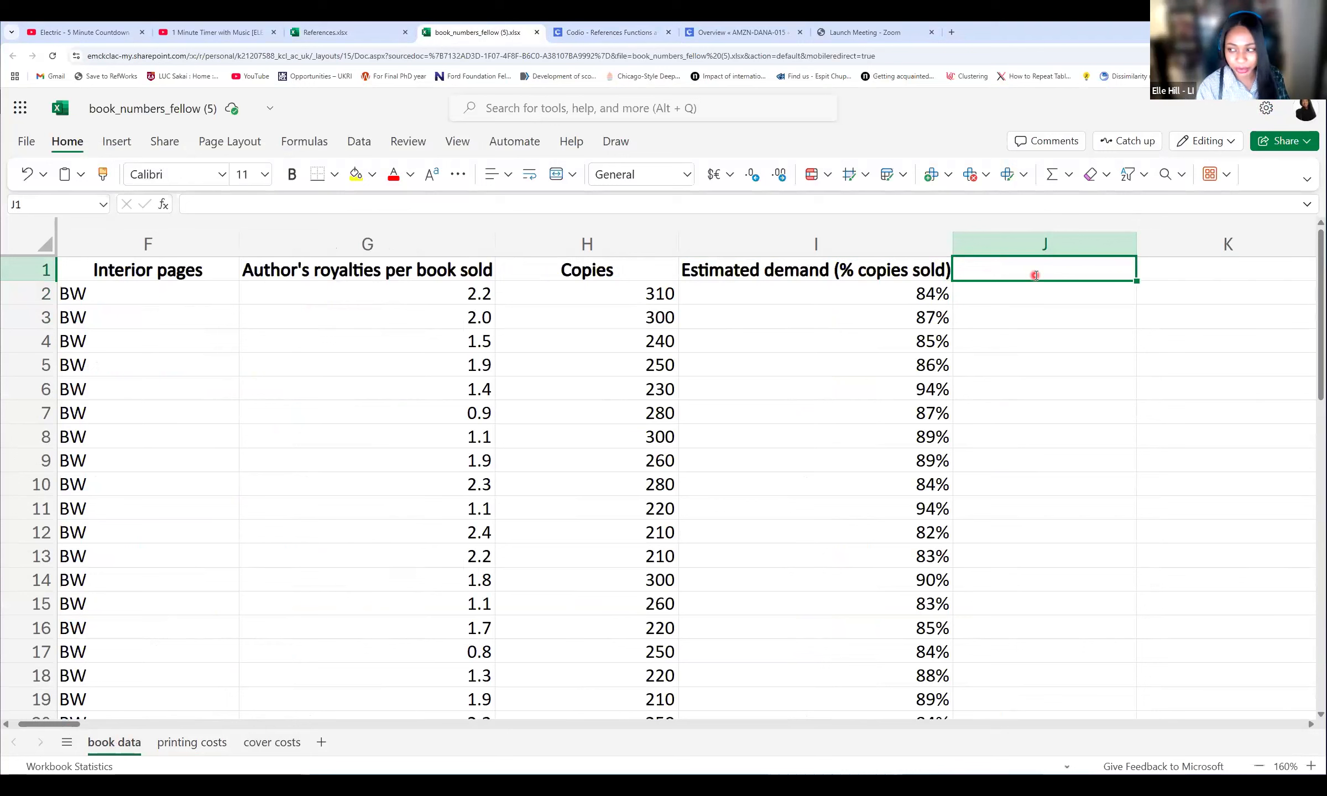
pyautogui.write('Printing costs')
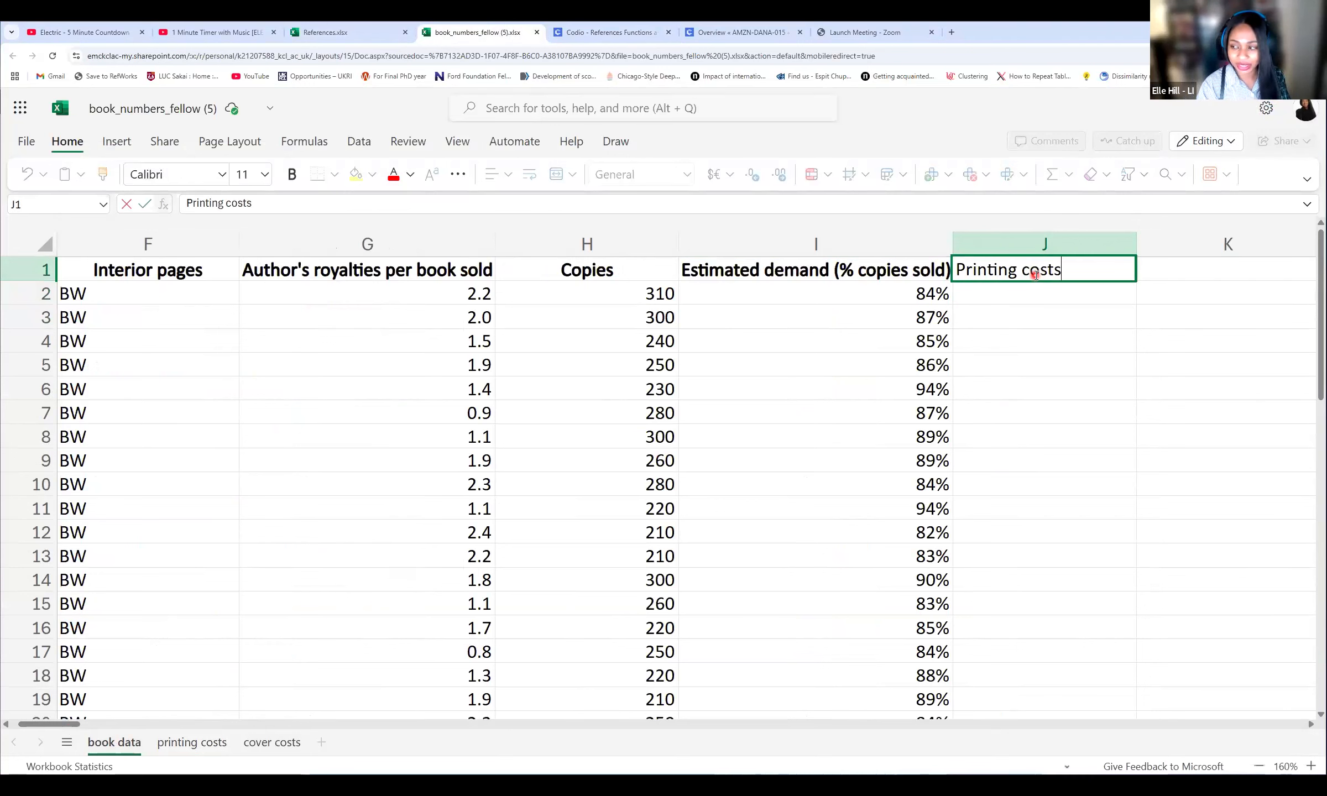
pyautogui.press('BackSpace')
pyautogui.press('BackSpace')
pyautogui.press('BackSpace')
pyautogui.press('BackSpace')
pyautogui.press('BackSpace')
pyautogui.write('Costs')
pyautogui.click(1029, 308)
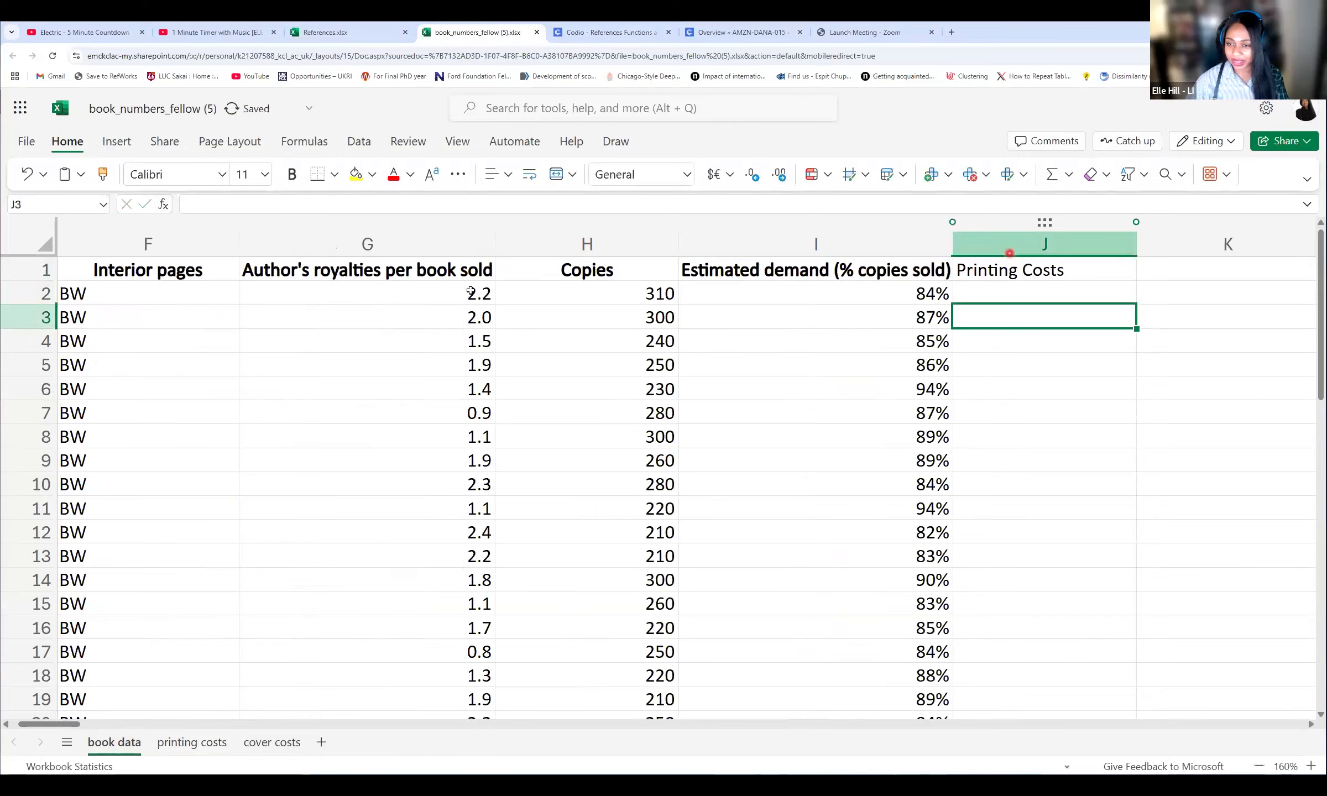
# Step: Make the Printing Costs header in J1 bold and select cell J2 below it
pyautogui.press('Up')
pyautogui.press('Up')
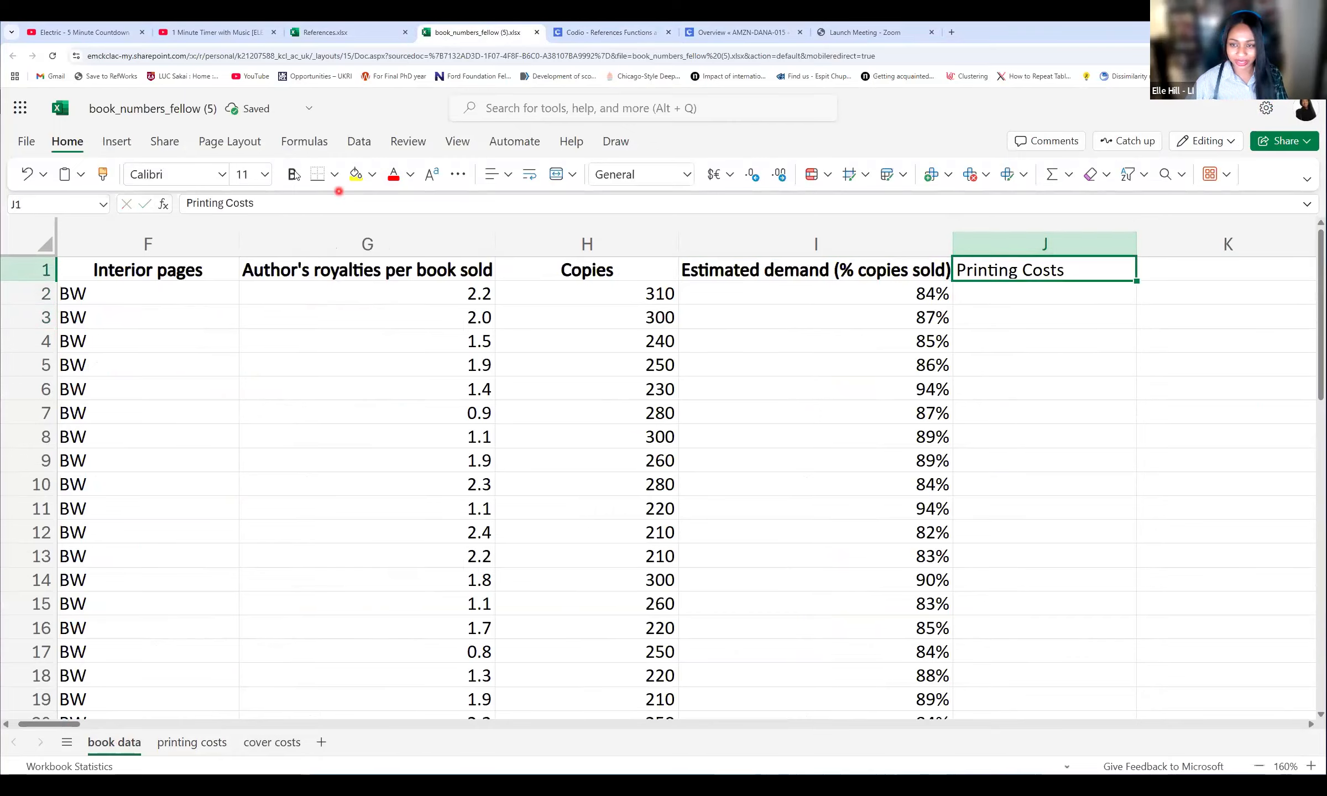
pyautogui.hotkey('ctrl', 'b')
pyautogui.click(1001, 291)
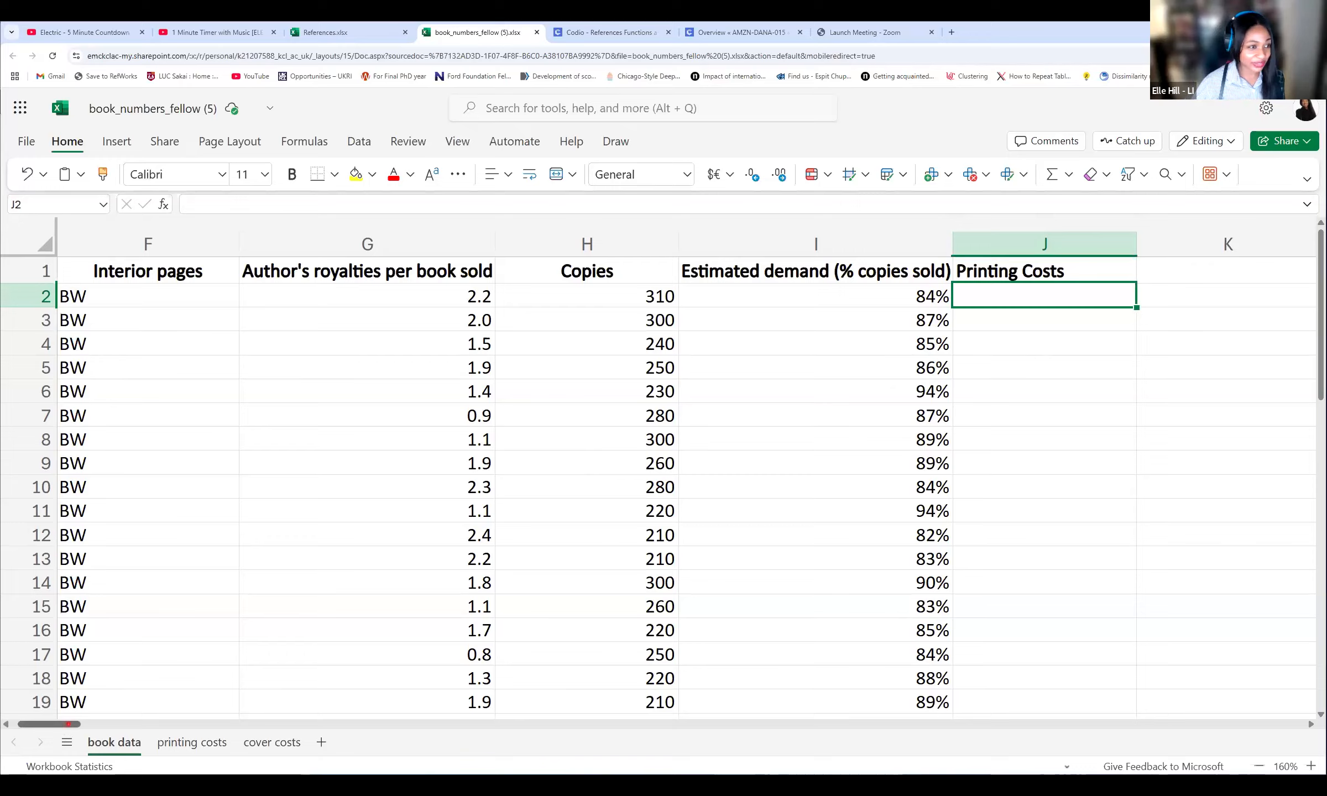
# Step: Examine the Estimated page count column and the rows for Titan fading and Bionic moon in the book data worksheet
pyautogui.moveTo(68, 724); pyautogui.dragTo(60, 724)
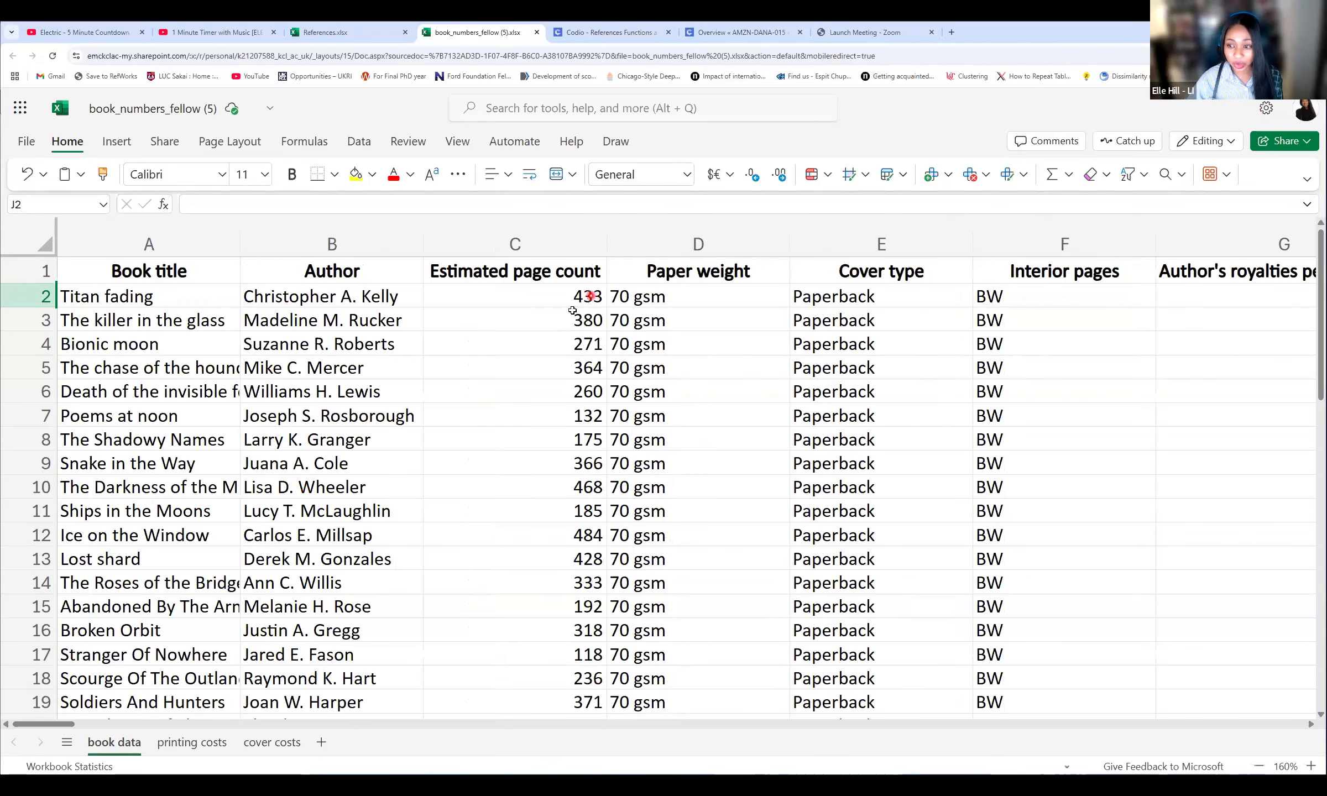
pyautogui.click(482, 299)
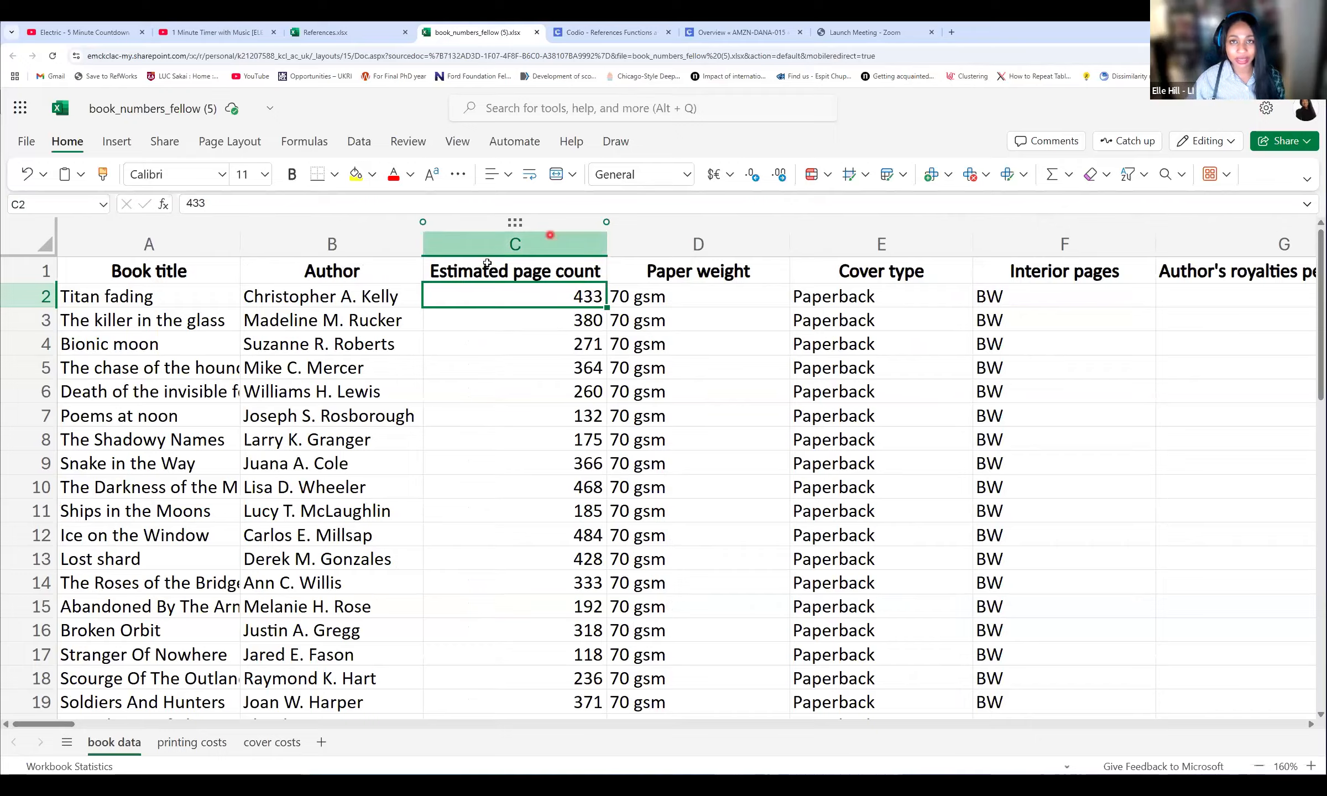
pyautogui.click(513, 242)
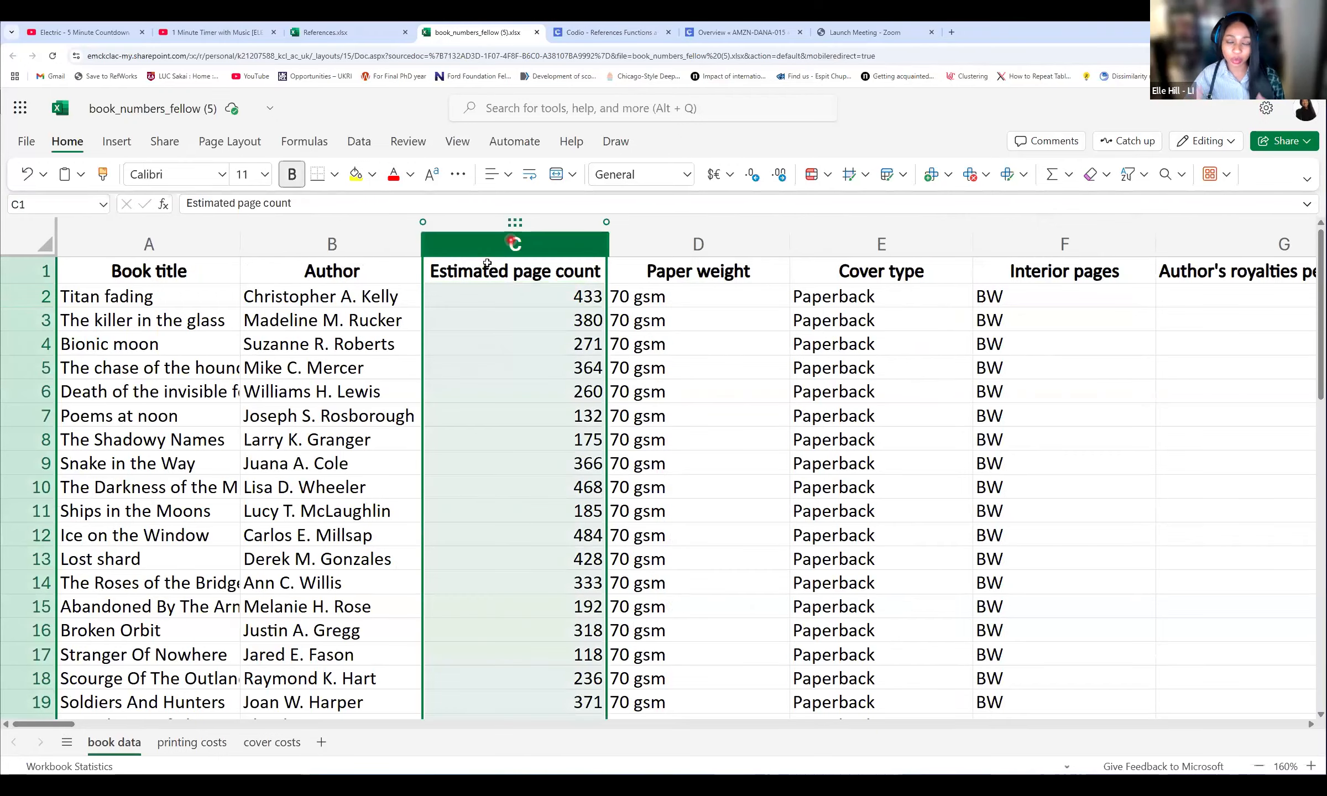
pyautogui.click(528, 299)
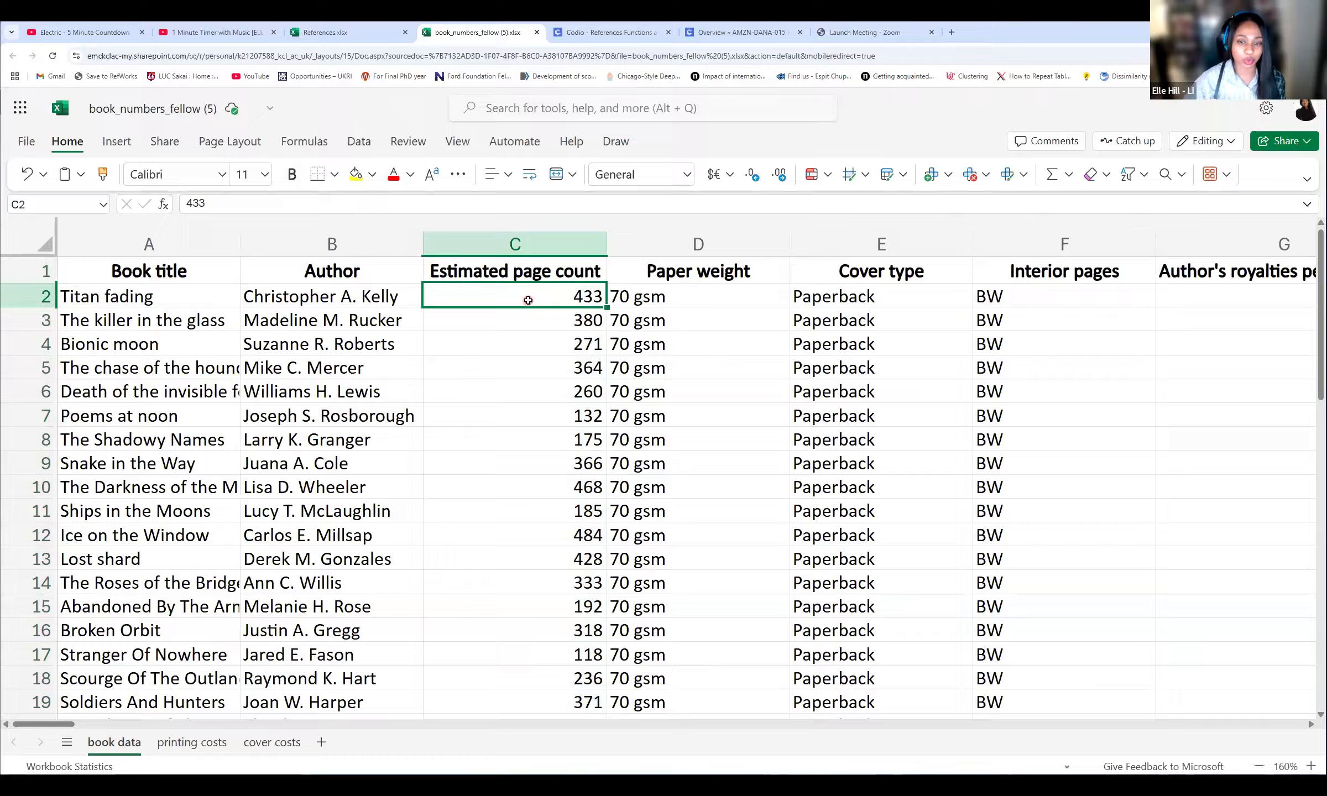
pyautogui.click(46, 295)
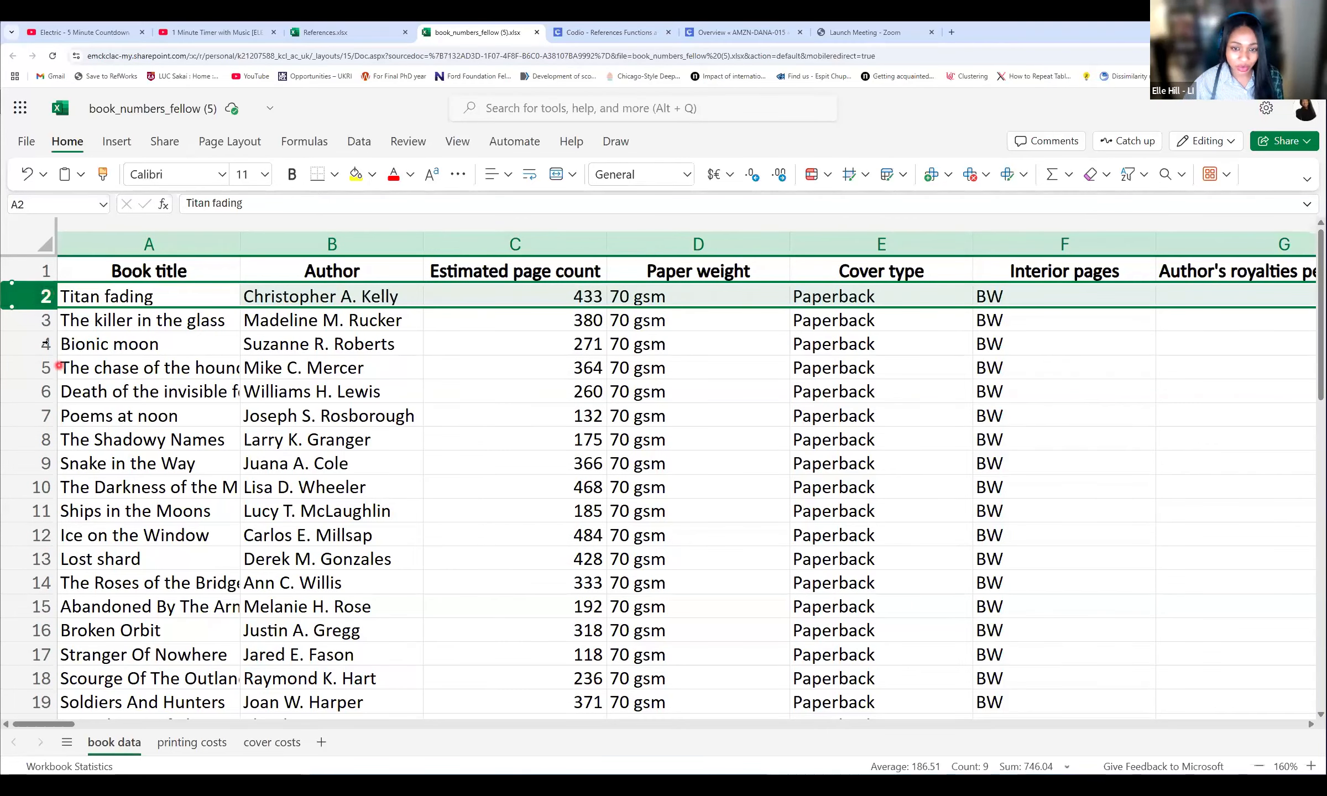
pyautogui.click(46, 344)
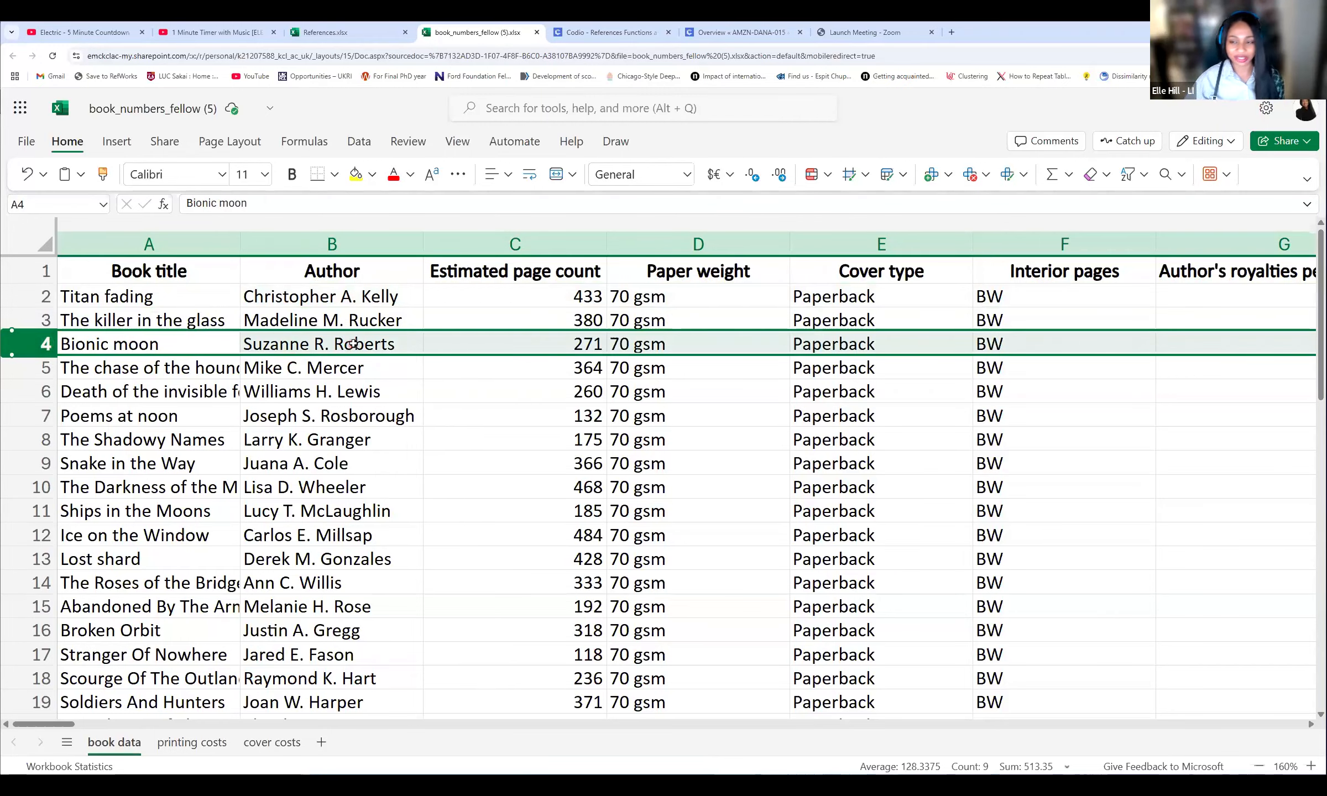
pyautogui.click(571, 301)
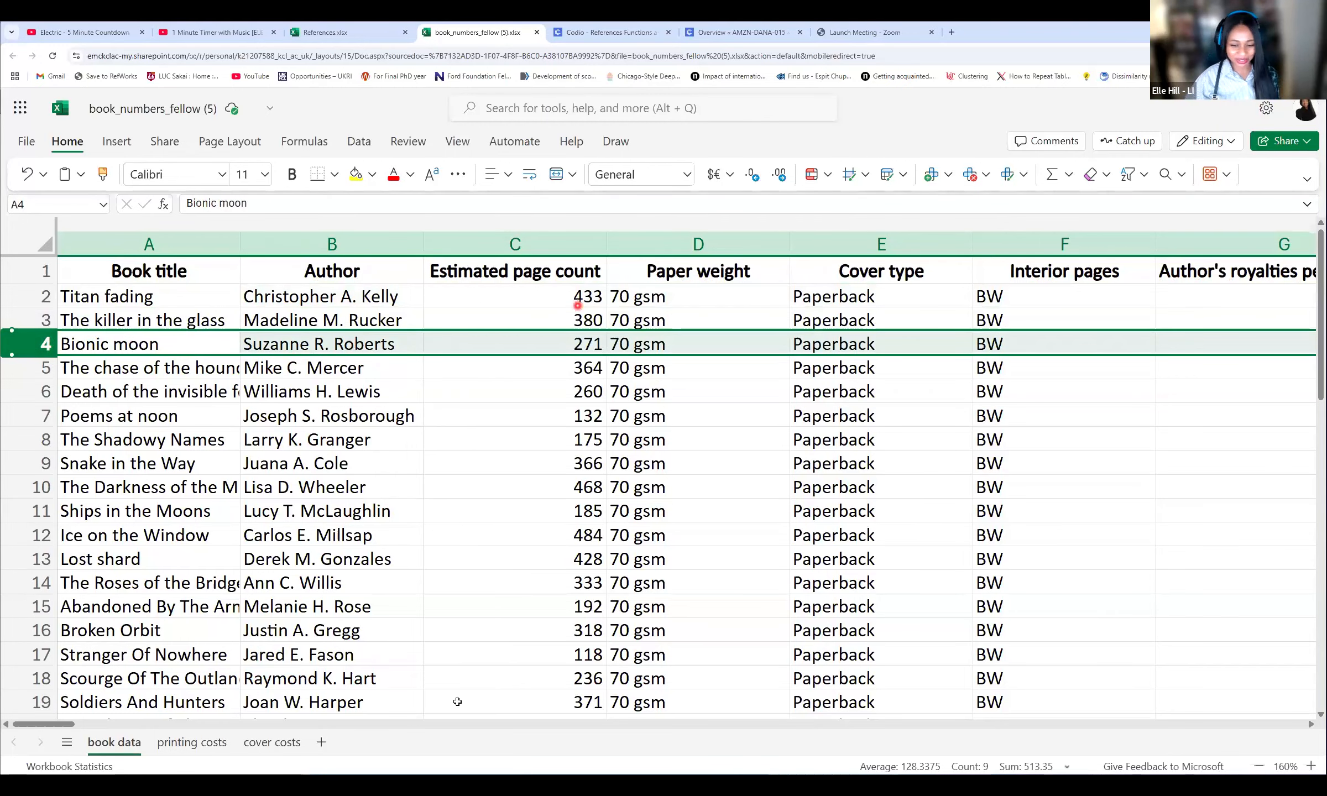
# Step: Start a formula in J2 of the book data worksheet that multiplies the estimated page count in C2
pyautogui.moveTo(44, 725); pyautogui.dragTo(47, 725)
pyautogui.hscroll(5, 640, 306)
pyautogui.click(640, 305)
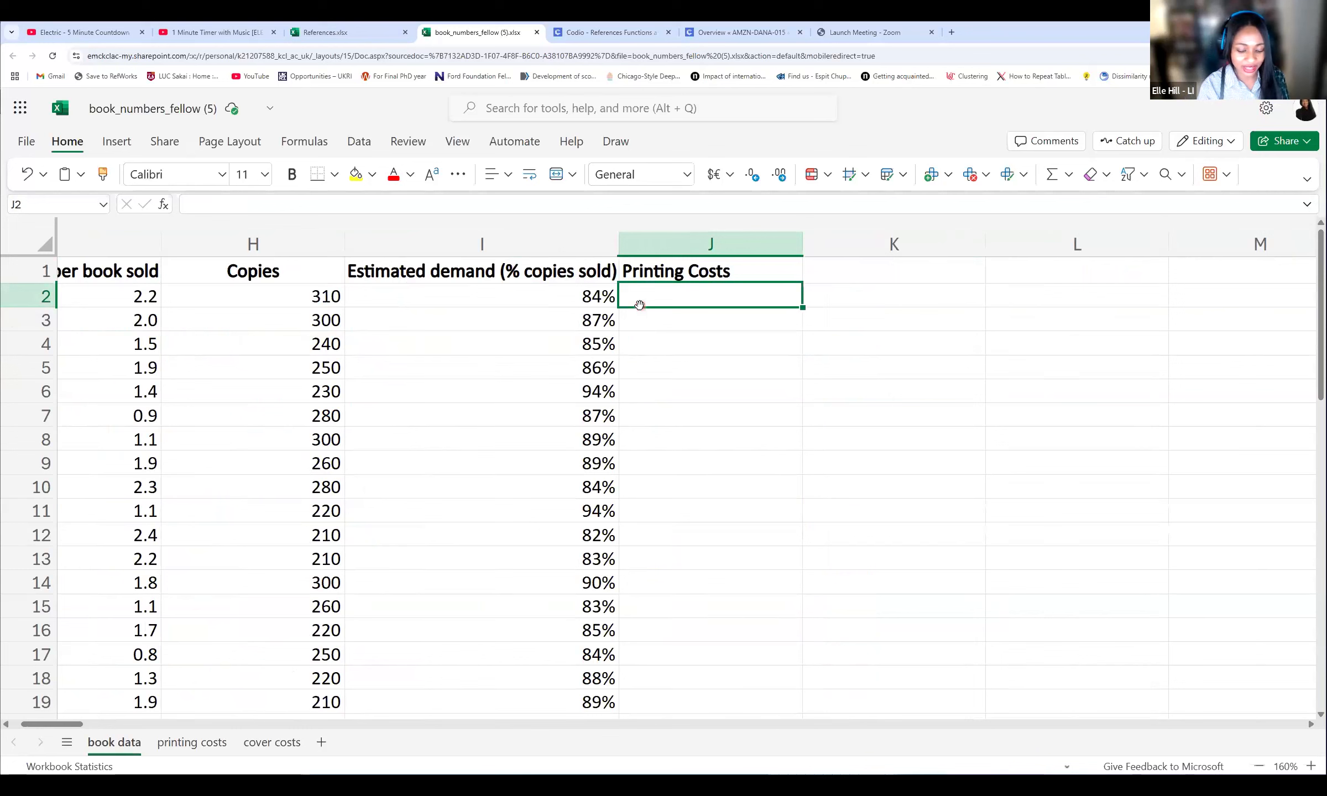
pyautogui.write('=')
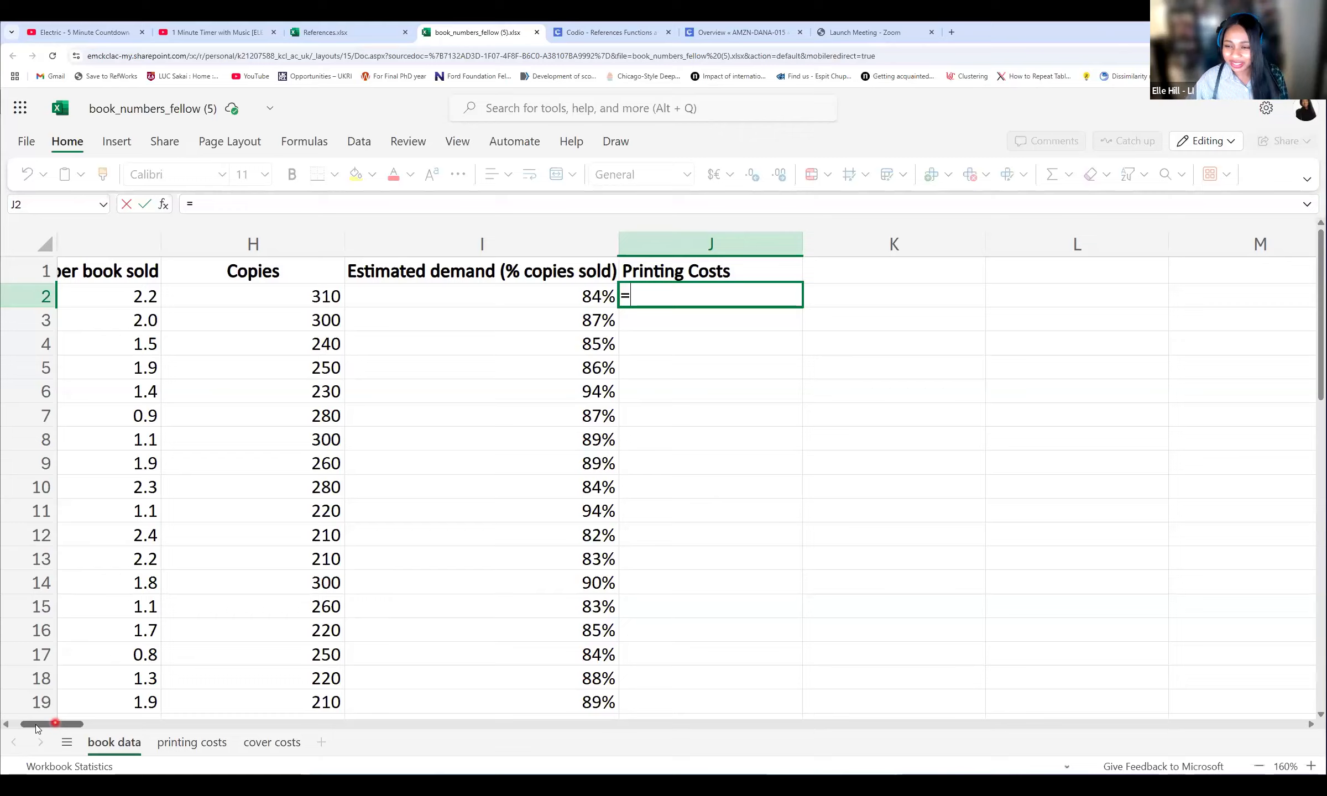
pyautogui.hscroll(-10, 503, 285)
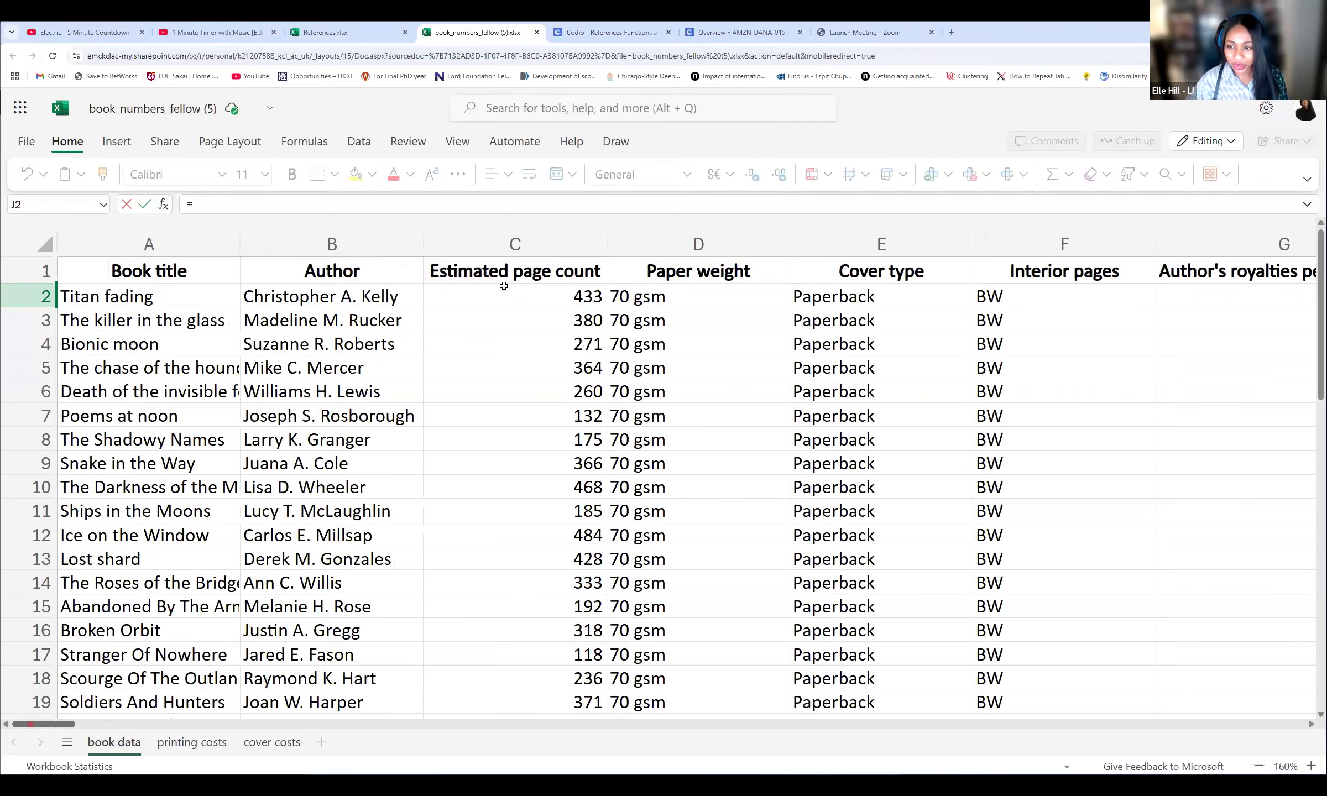
pyautogui.click(530, 296)
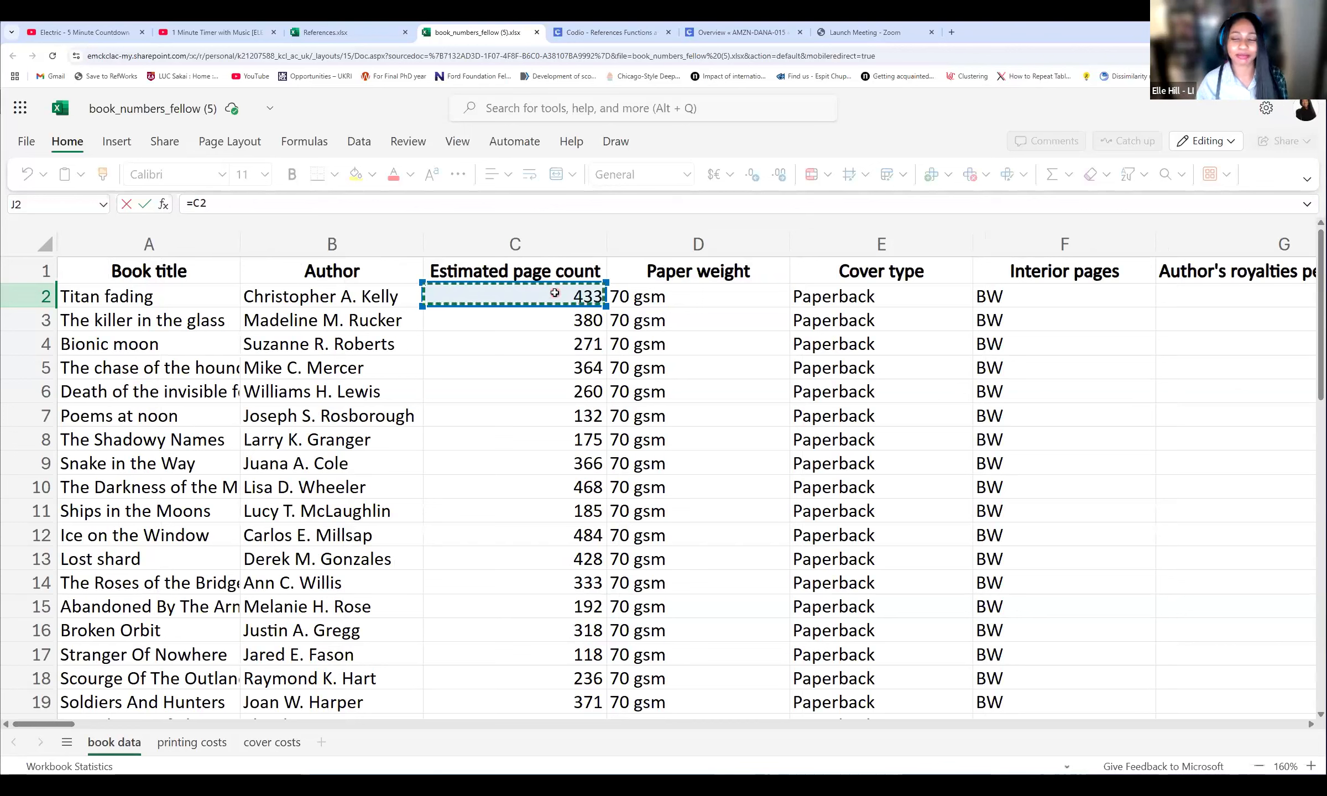
pyautogui.click(272, 200)
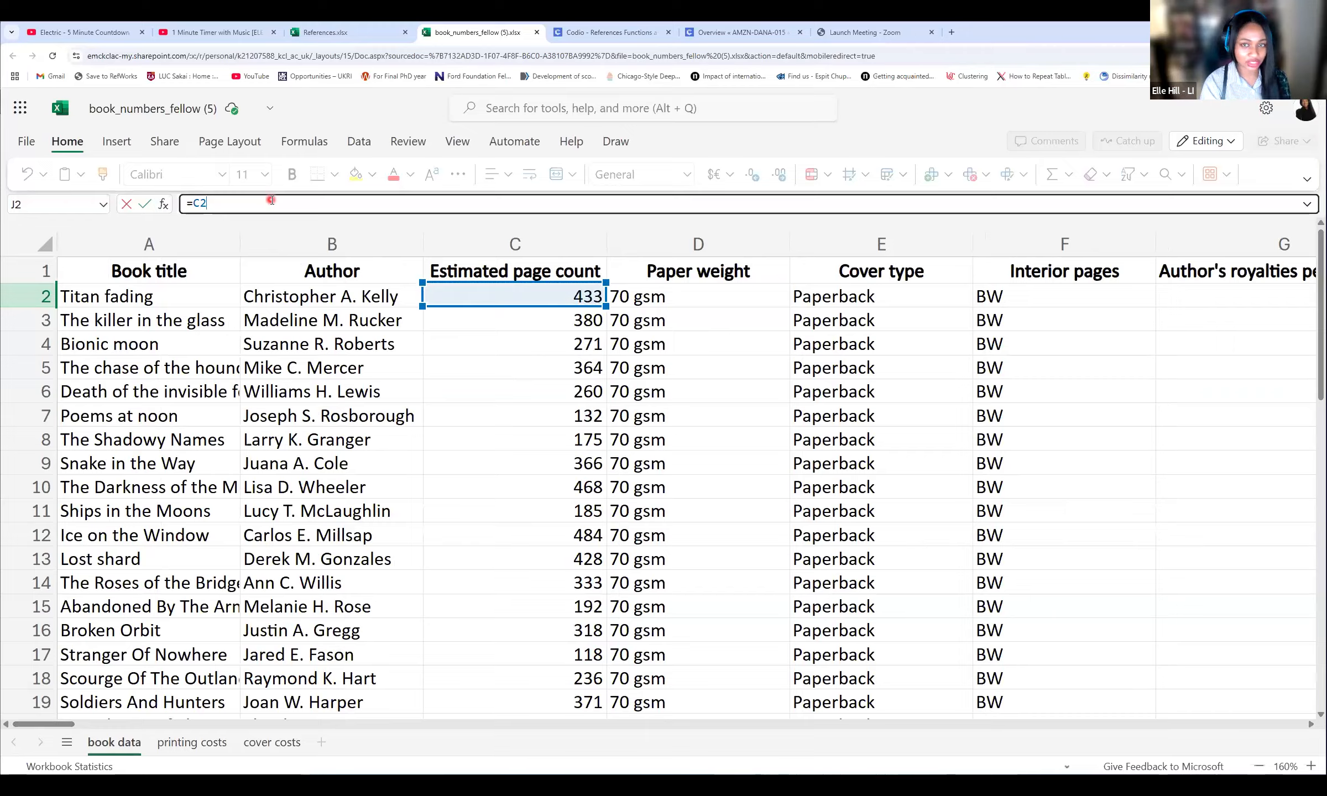
pyautogui.write('*')
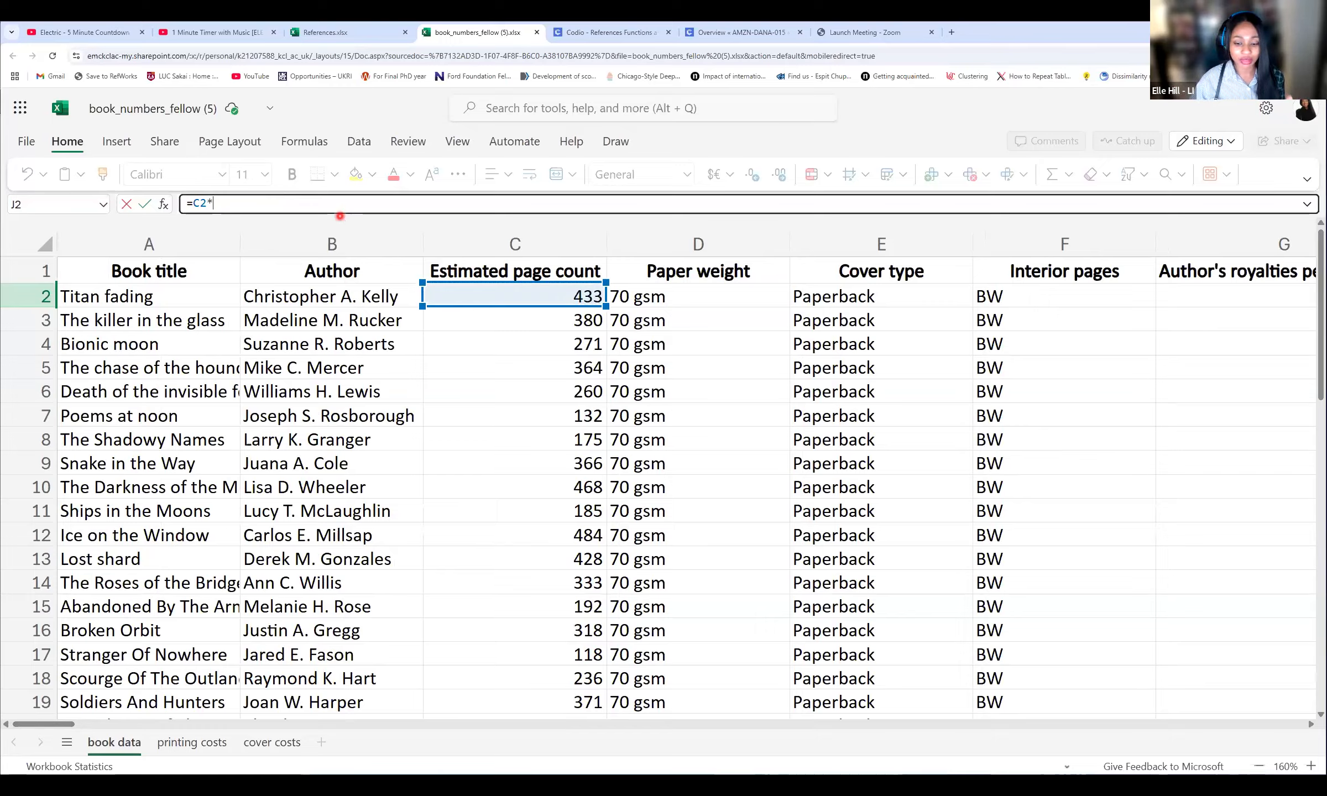
# Step: Complete the J2 formula with the 70 gsm Cost per page BW, cell B2 of the printing costs worksheet, and enter it
pyautogui.click(203, 746)
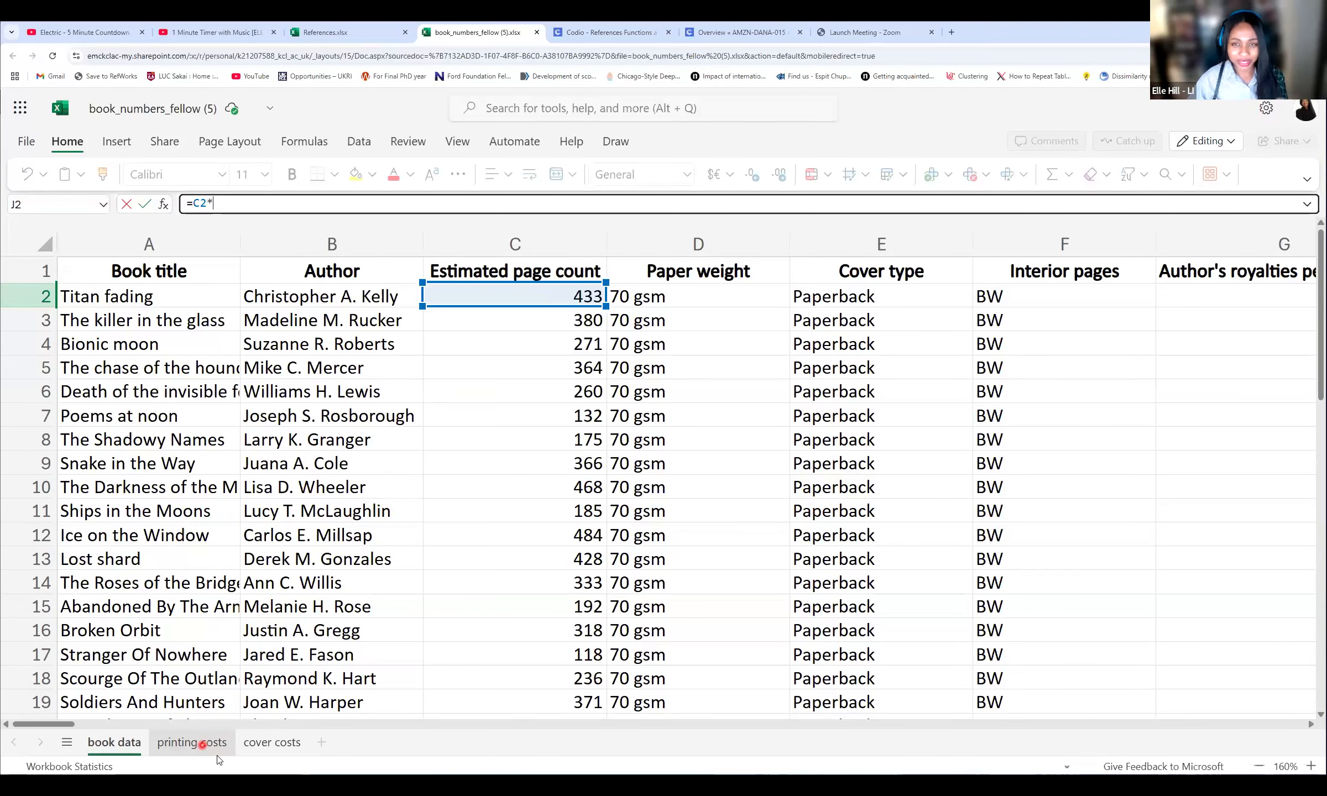
pyautogui.click(185, 743)
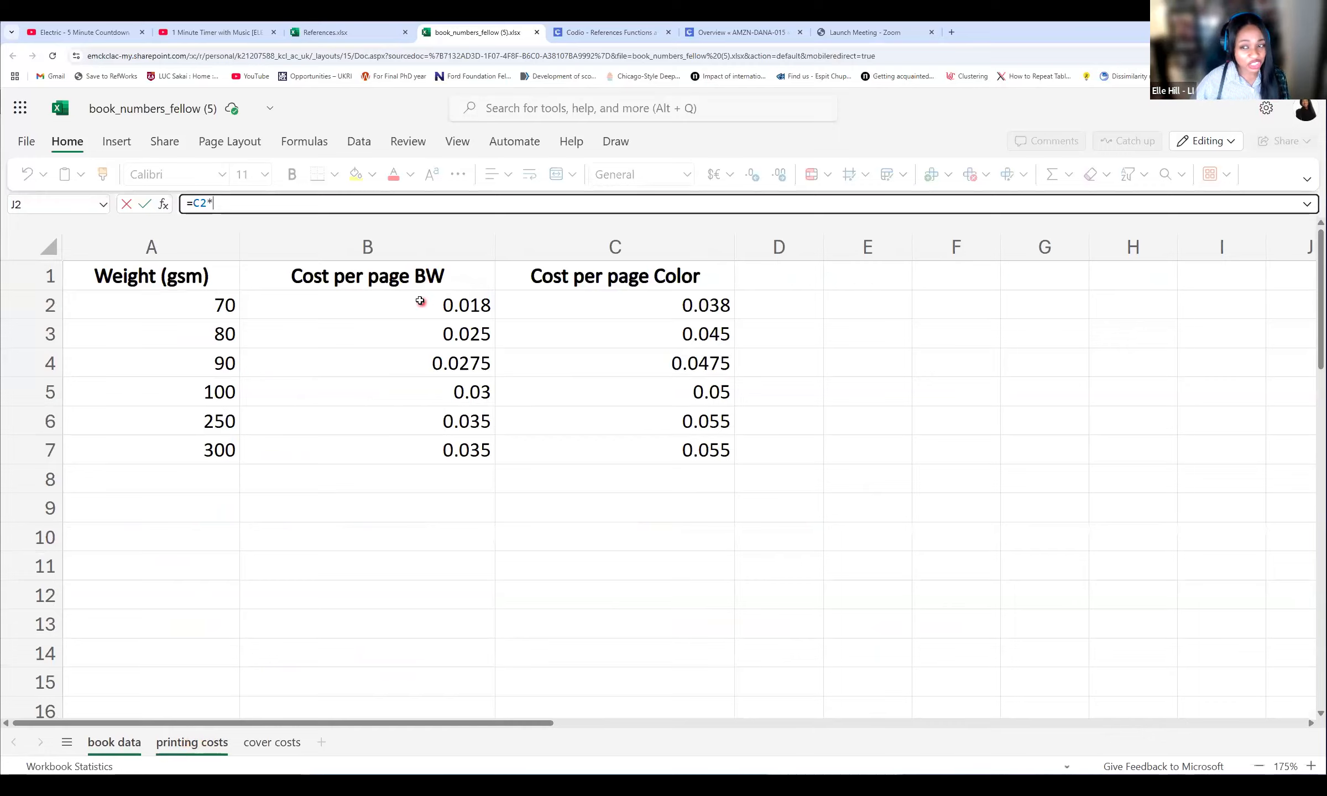
pyautogui.click(457, 298)
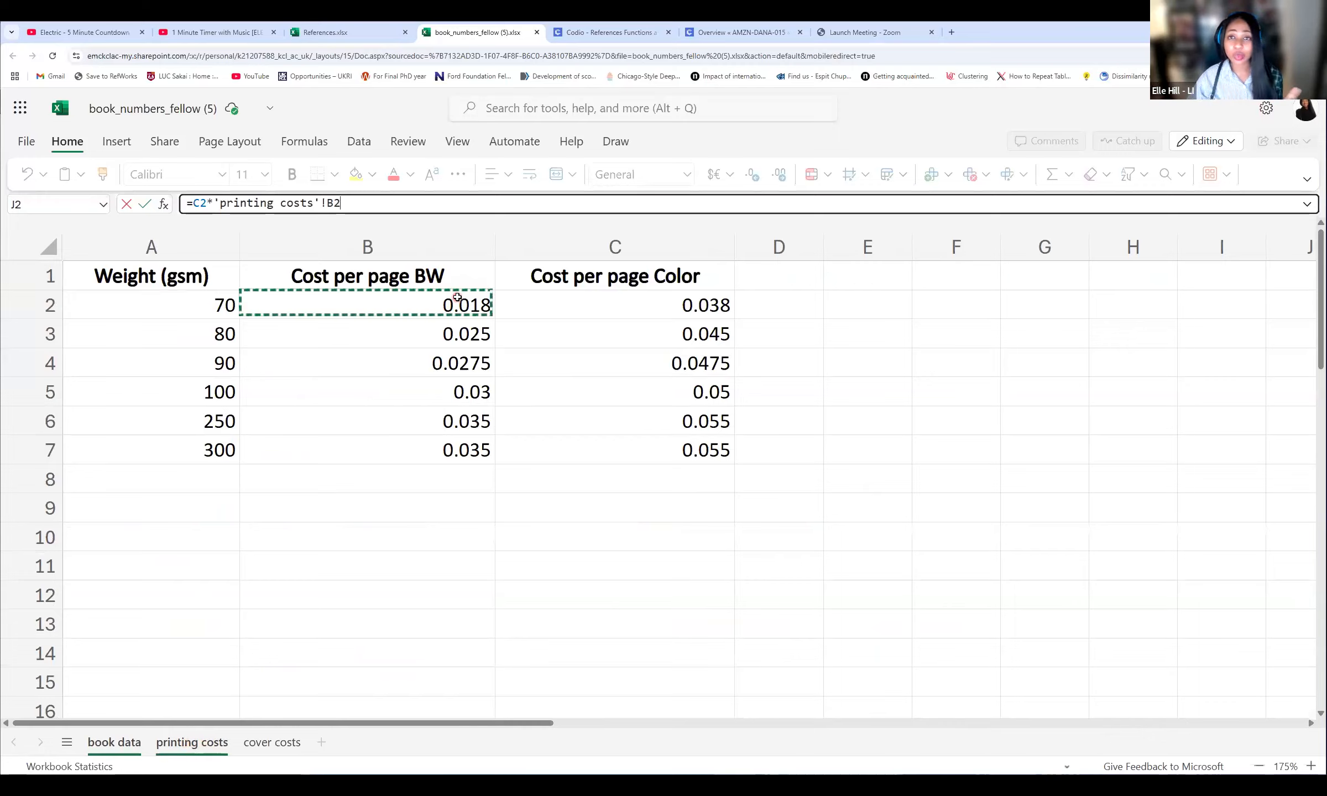
pyautogui.click(458, 298)
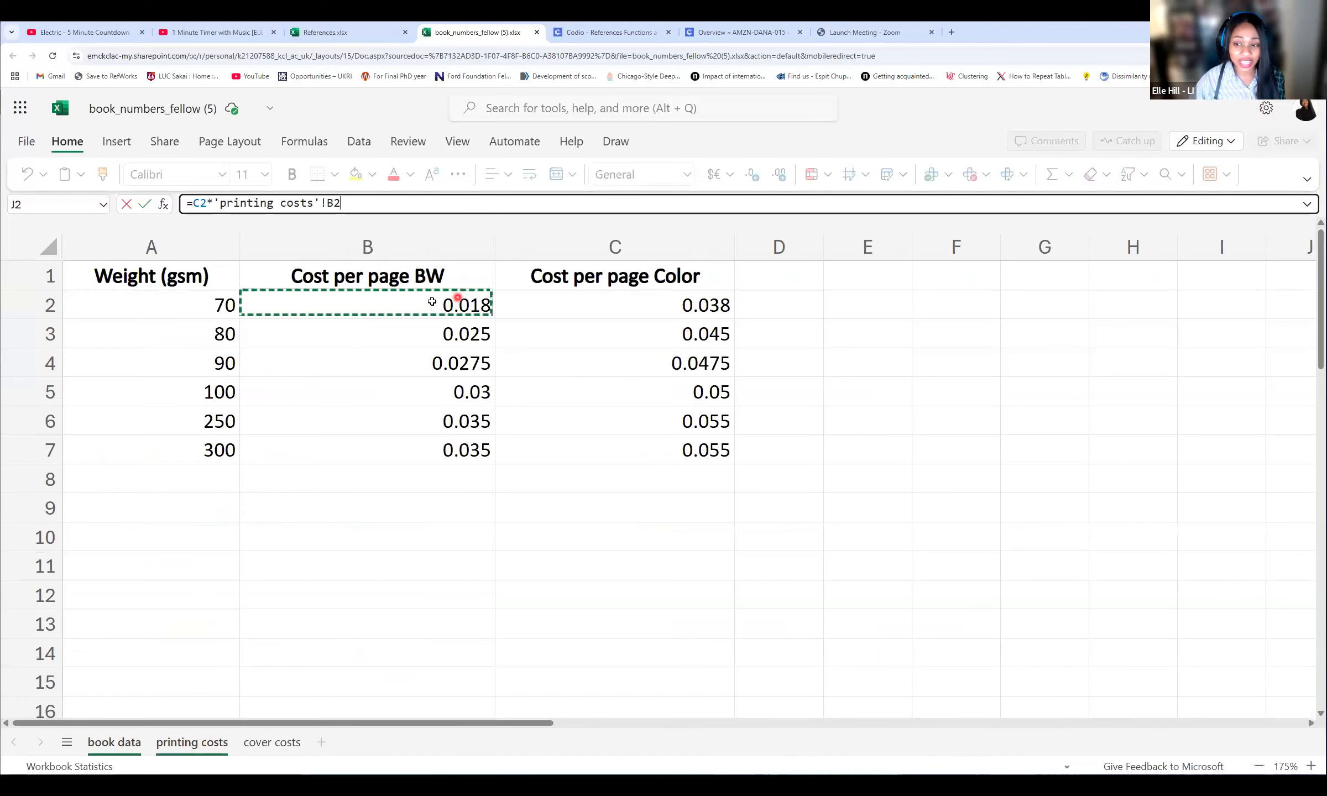
pyautogui.click(432, 302)
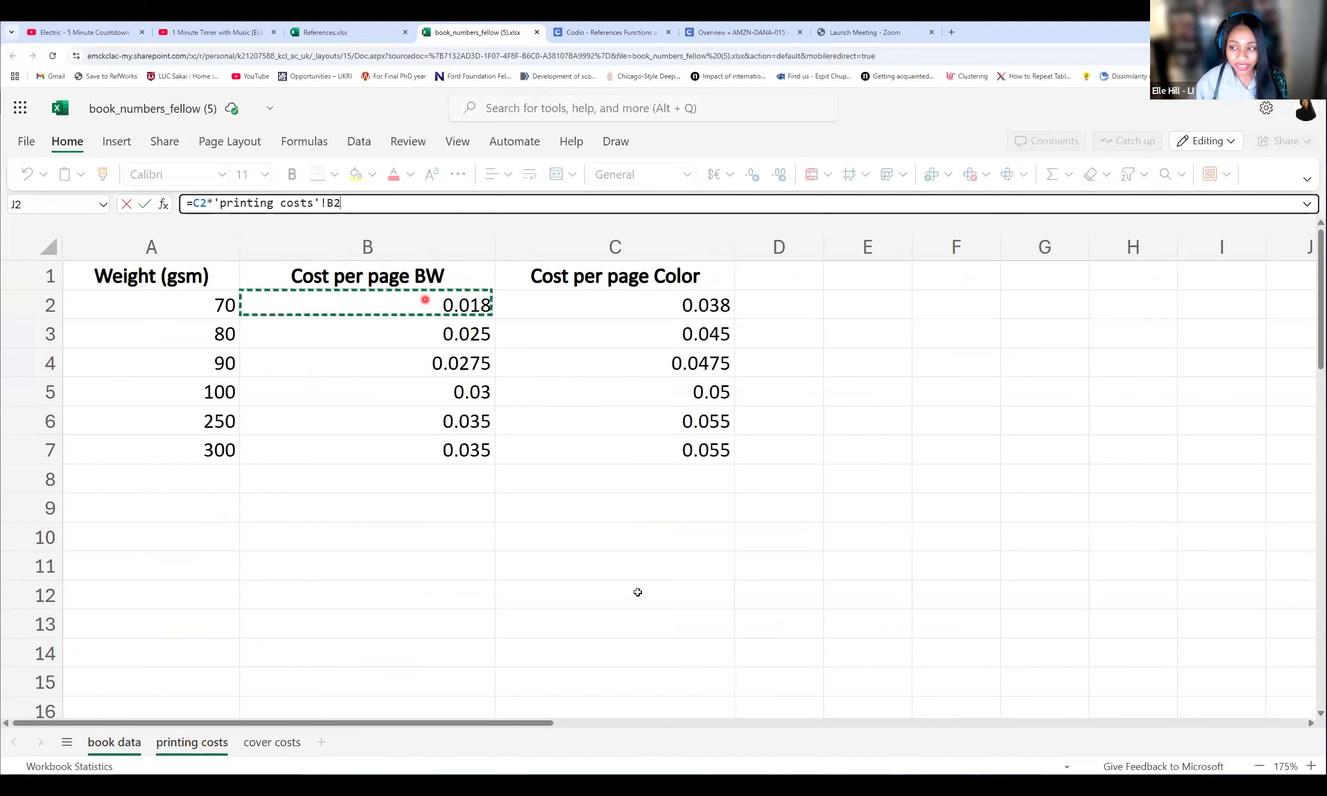
pyautogui.press('Return')
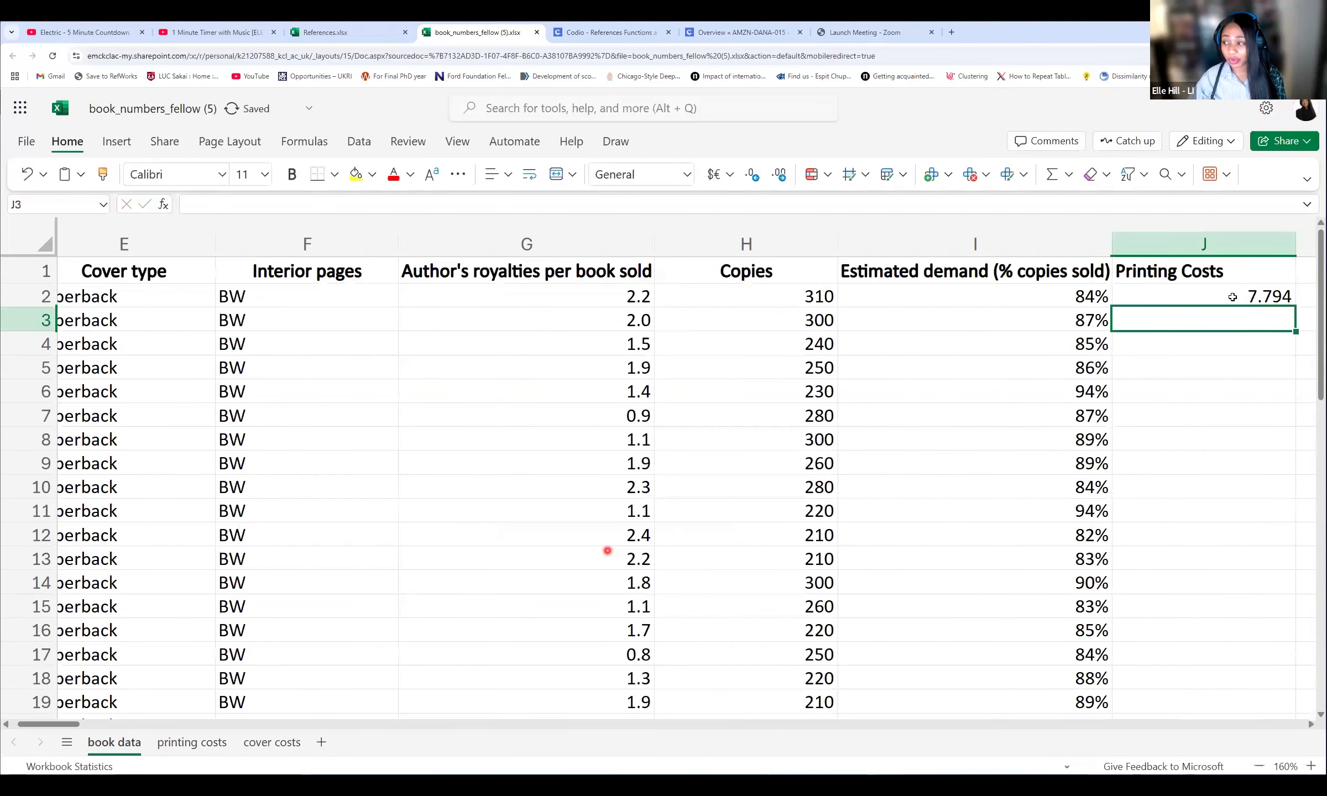
# Step: Fill the J2 formula down the Printing Costs column to J21 and check the filled cells
pyautogui.click(1202, 304)
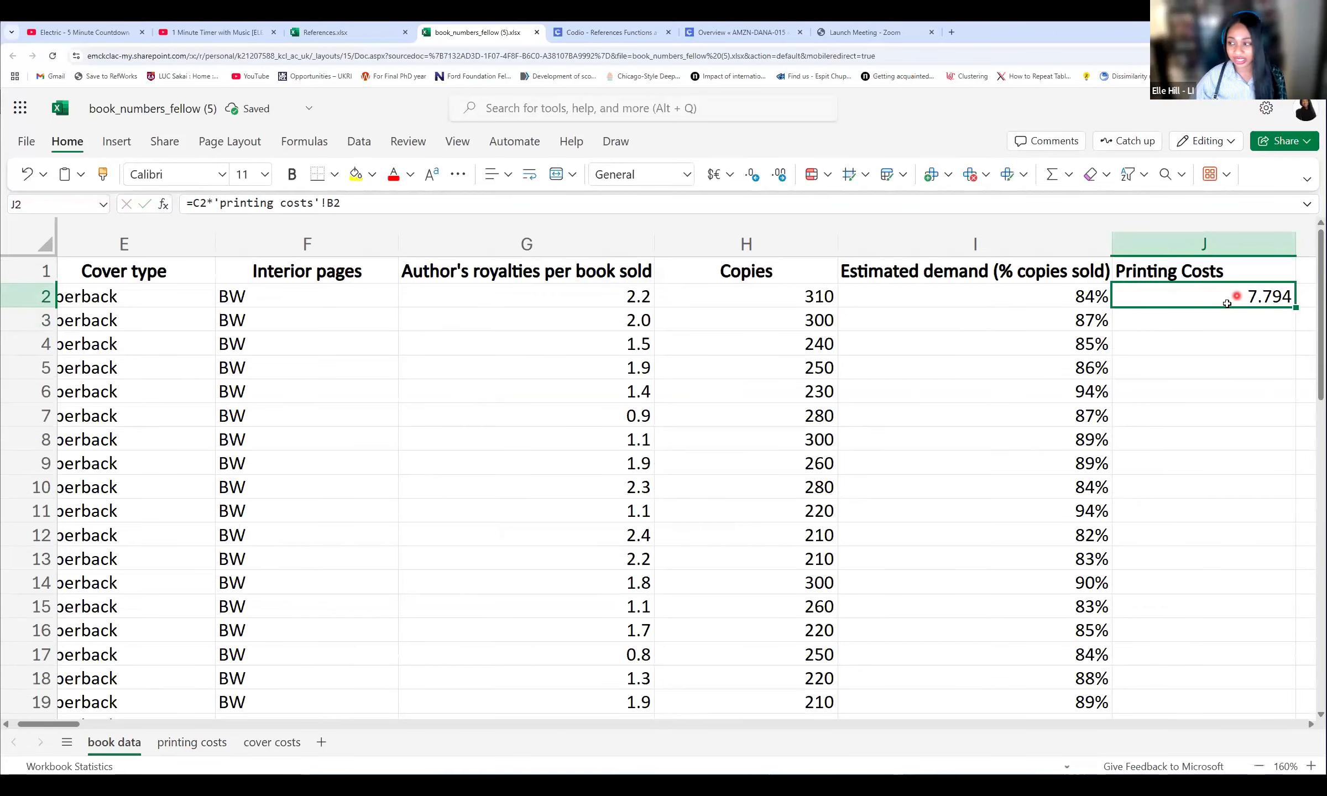
pyautogui.click(1165, 288)
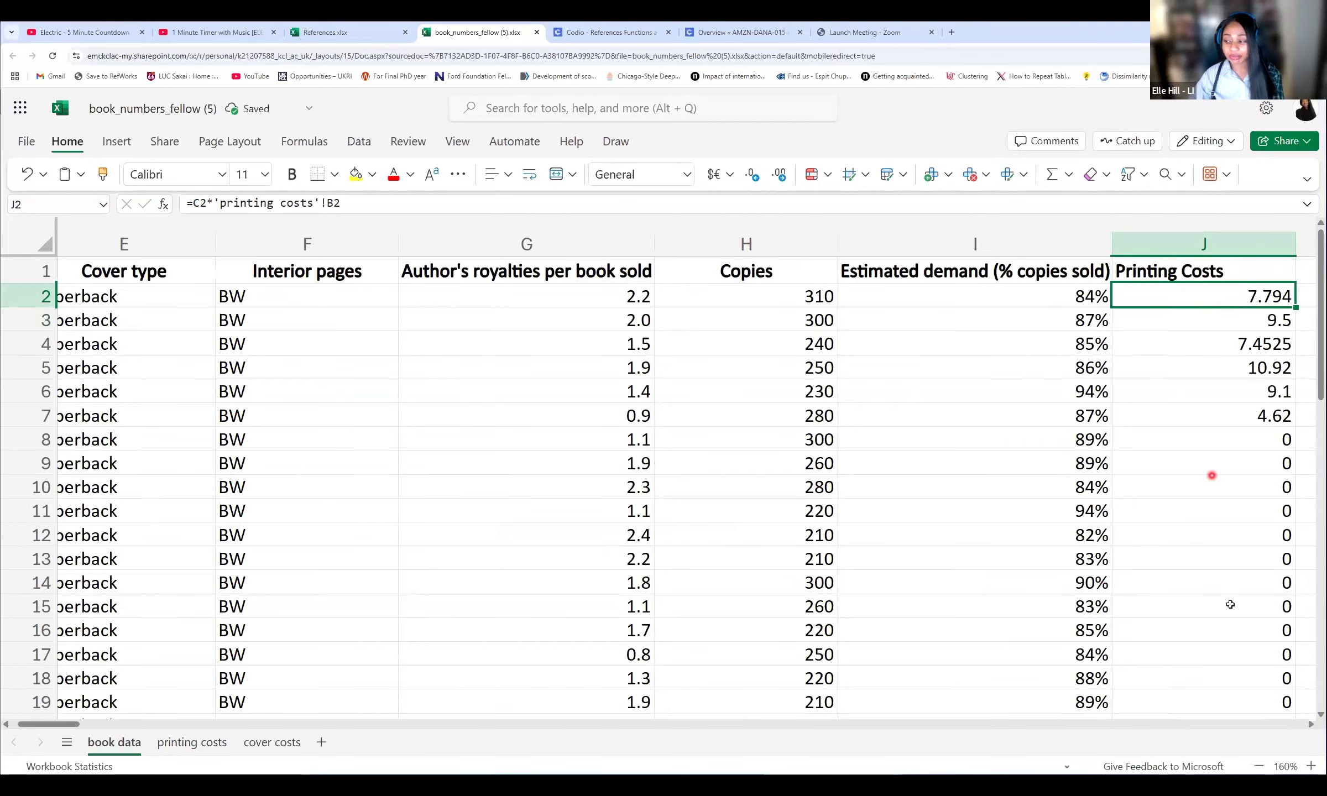
pyautogui.scroll(-2, 1233, 624)
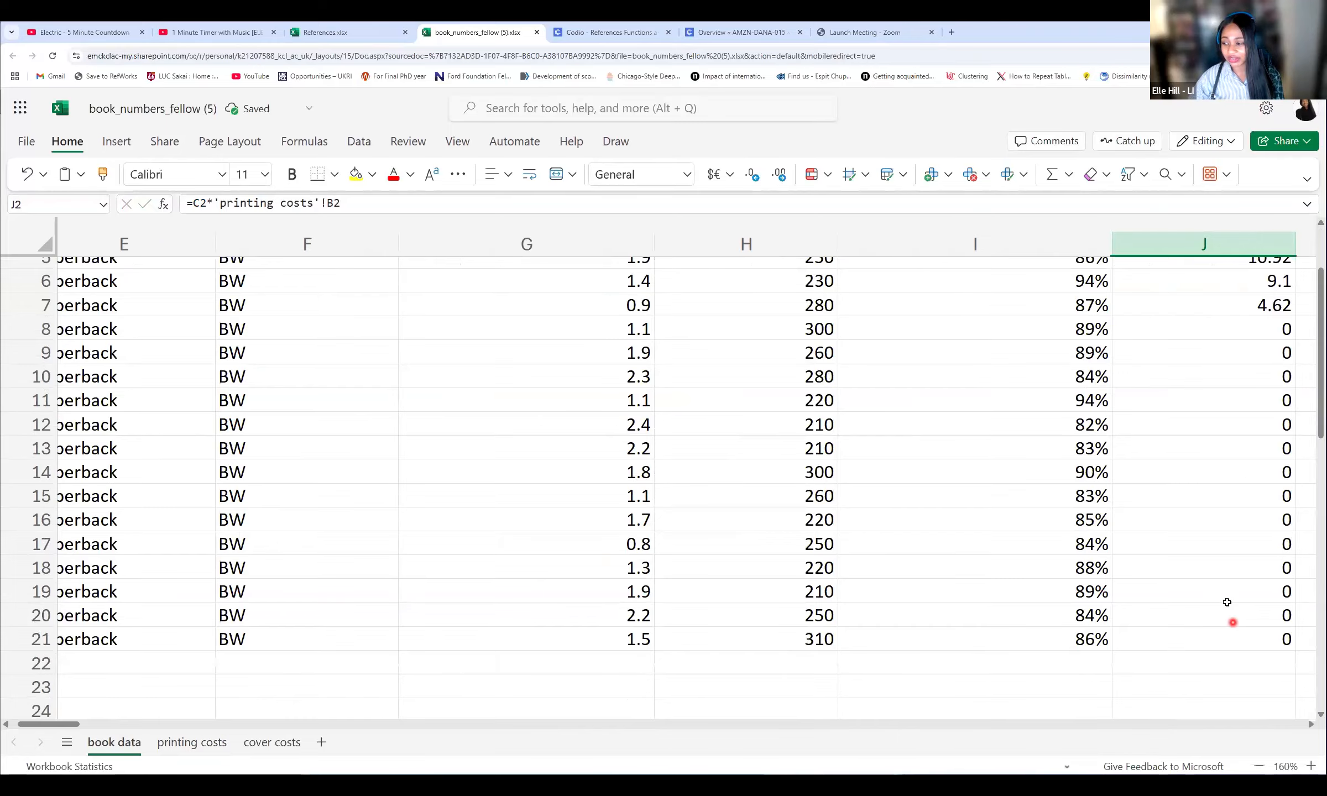
pyautogui.scroll(1, 1217, 636)
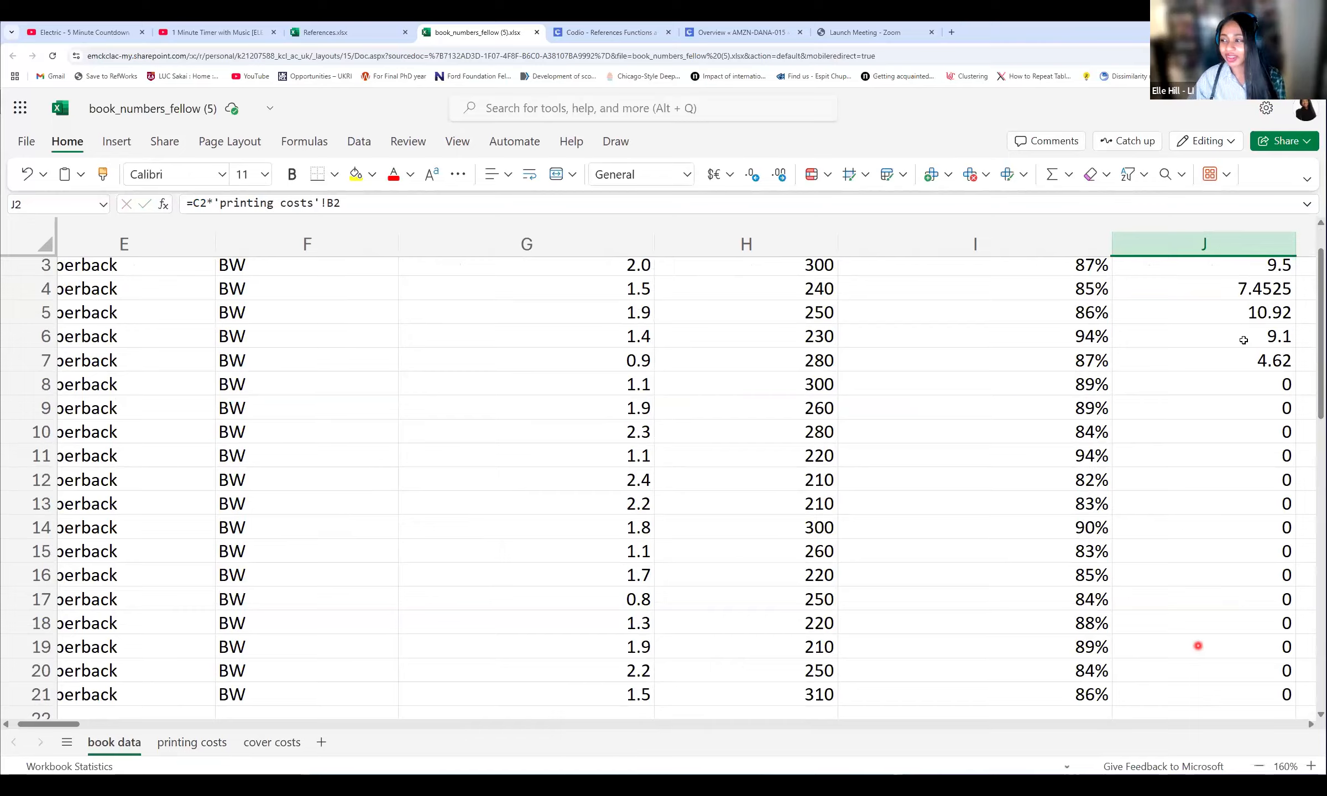
pyautogui.scroll(1, 1177, 332)
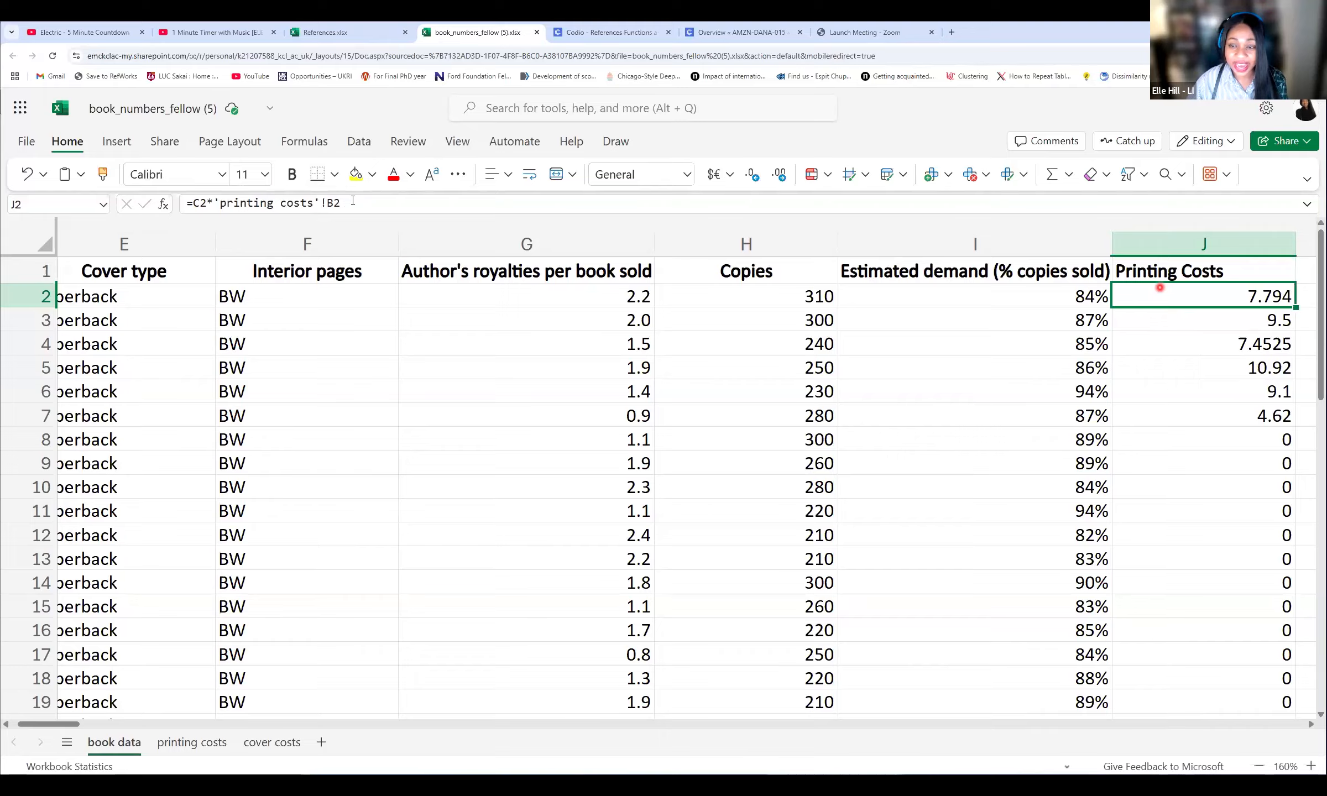
# Step: Examine the copied formulas in J3 through J6 and compare their references with cell B2 of the printing costs worksheet
pyautogui.press('Down')
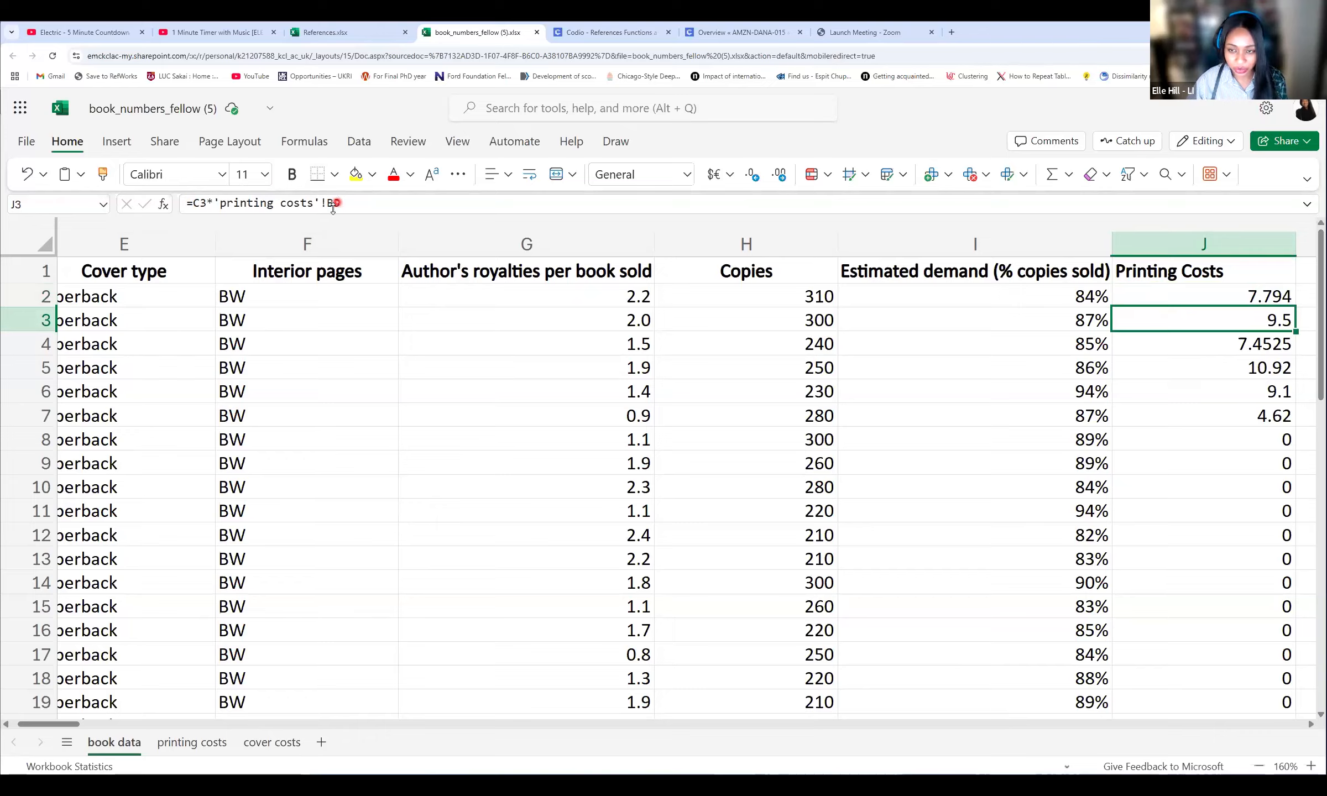
pyautogui.press('Up')
pyautogui.press('Down')
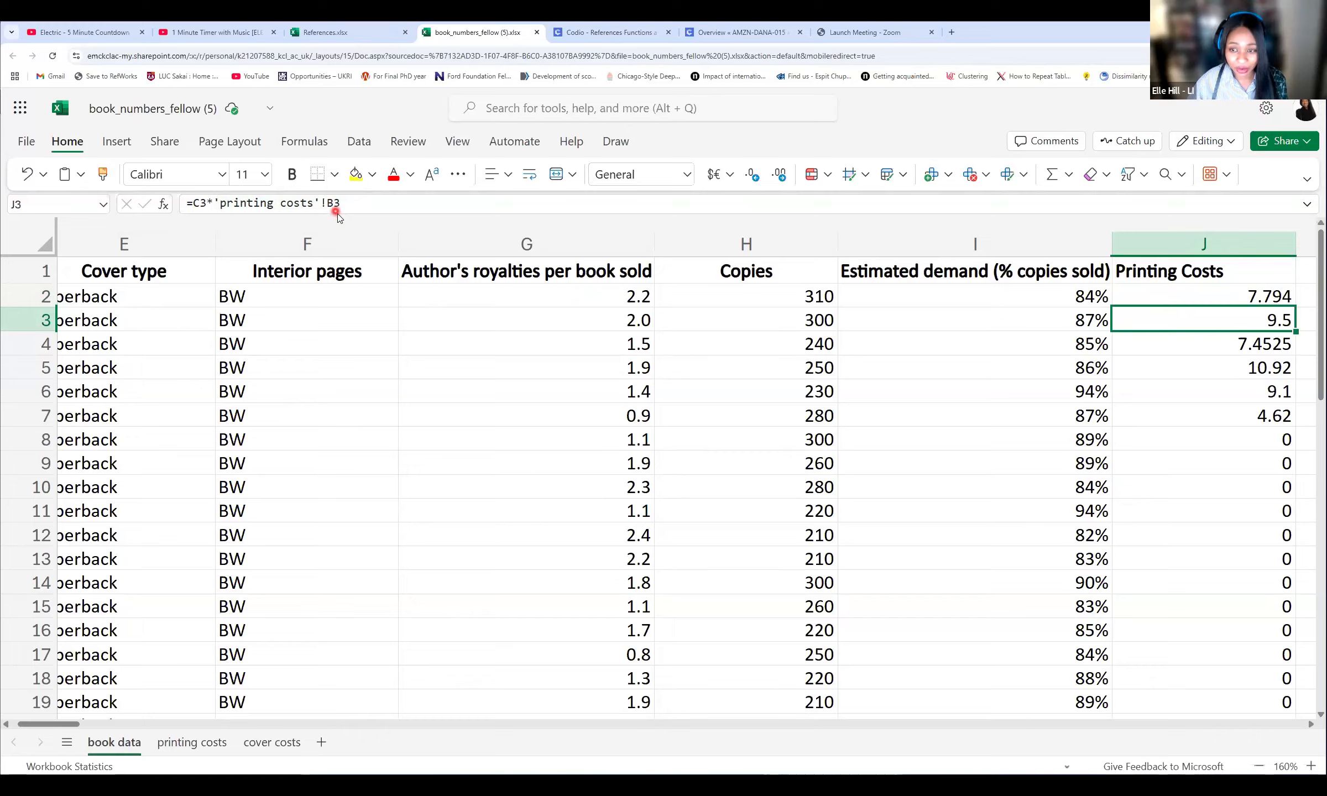
pyautogui.press('Down')
pyautogui.press('Down')
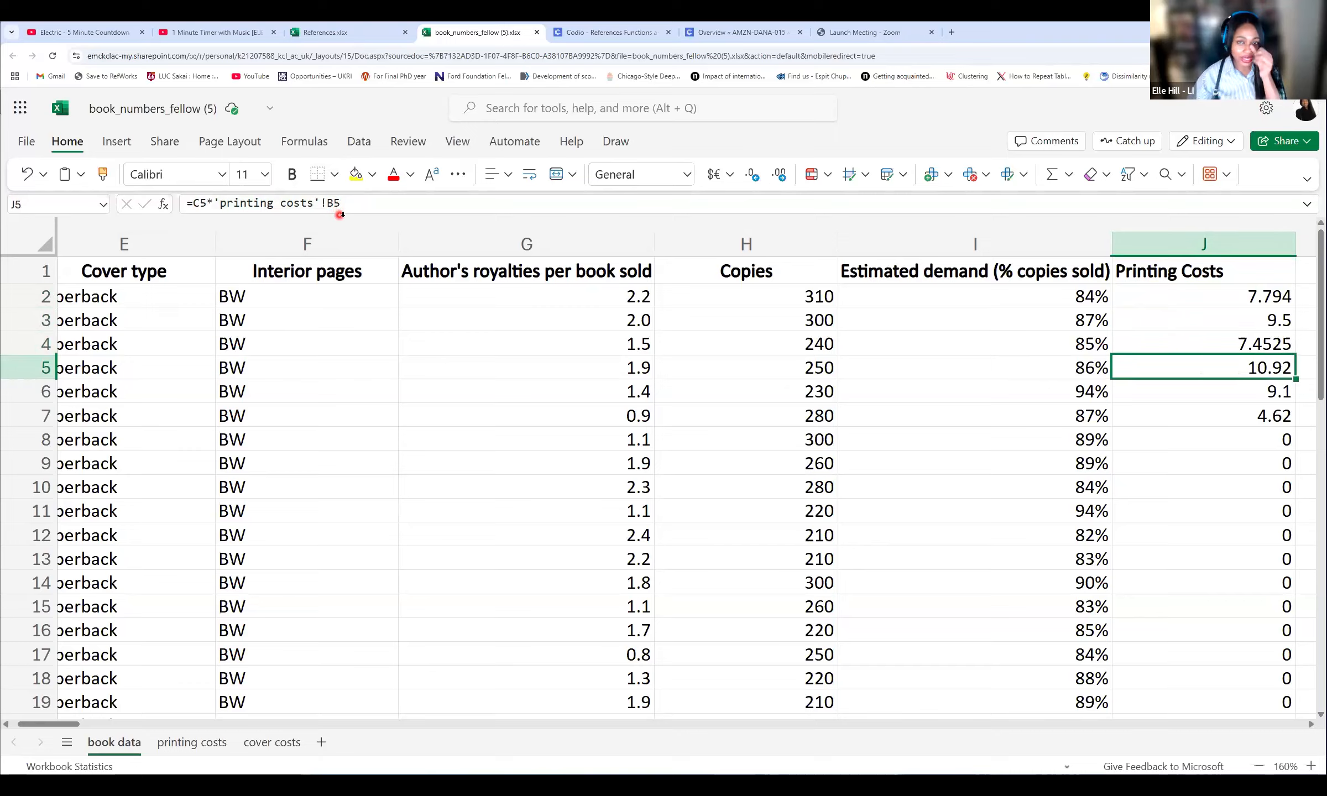
pyautogui.press('Down')
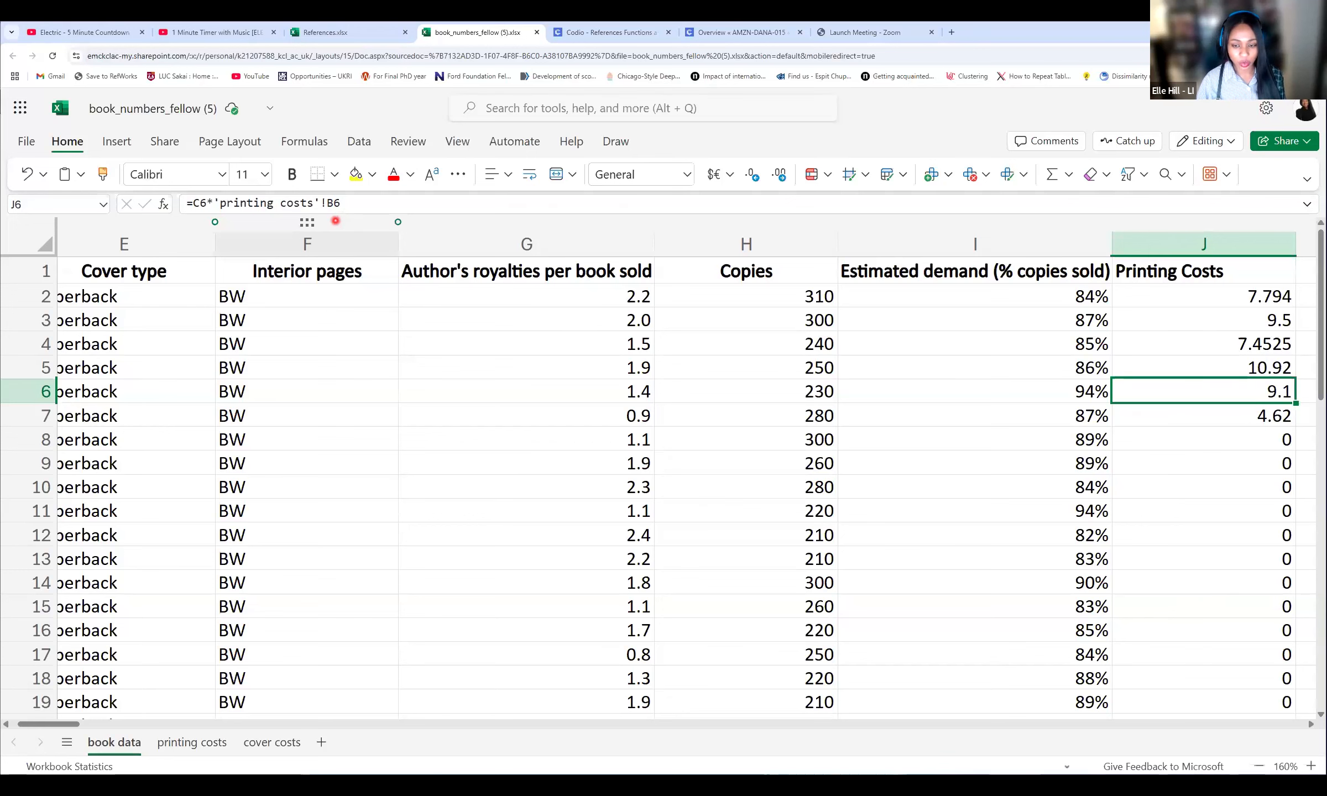
pyautogui.hotkey('ctrl', 'pagedown')
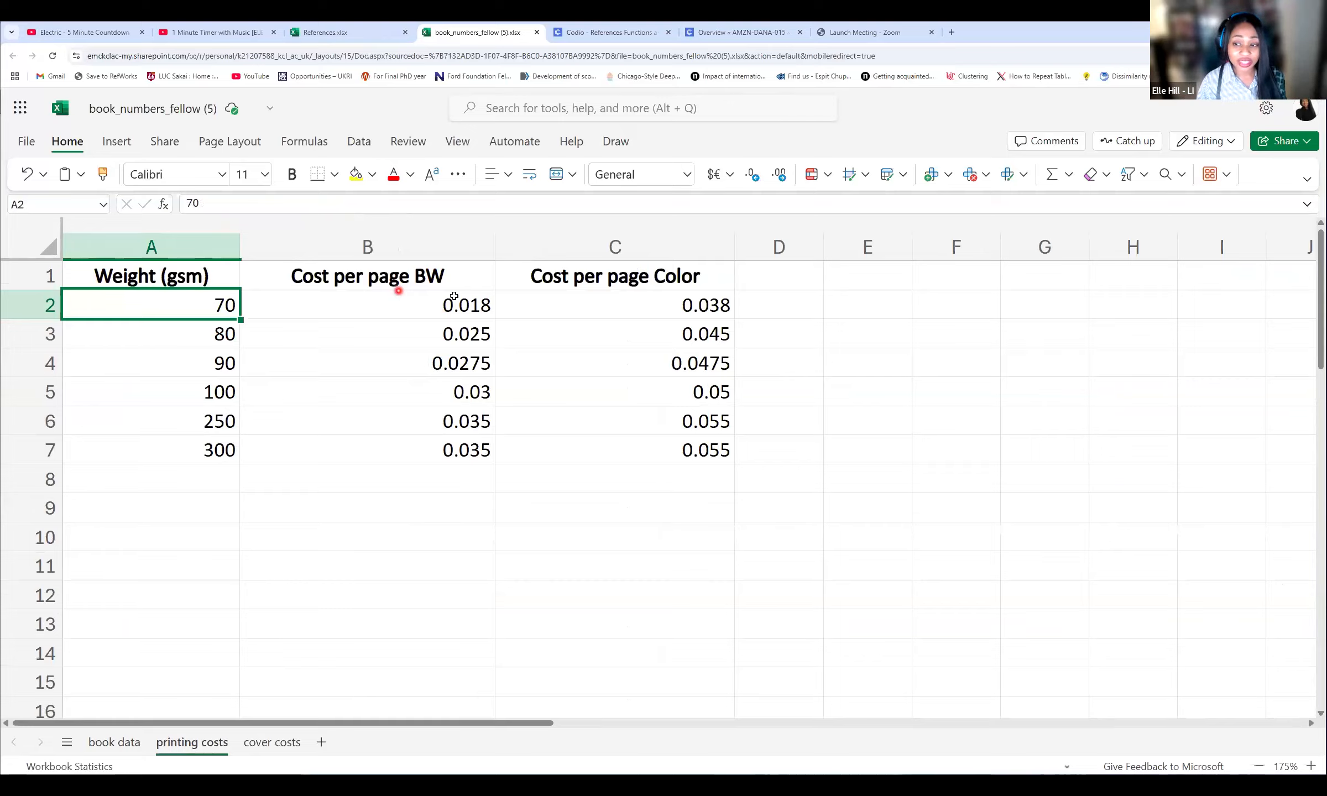
pyautogui.click(481, 307)
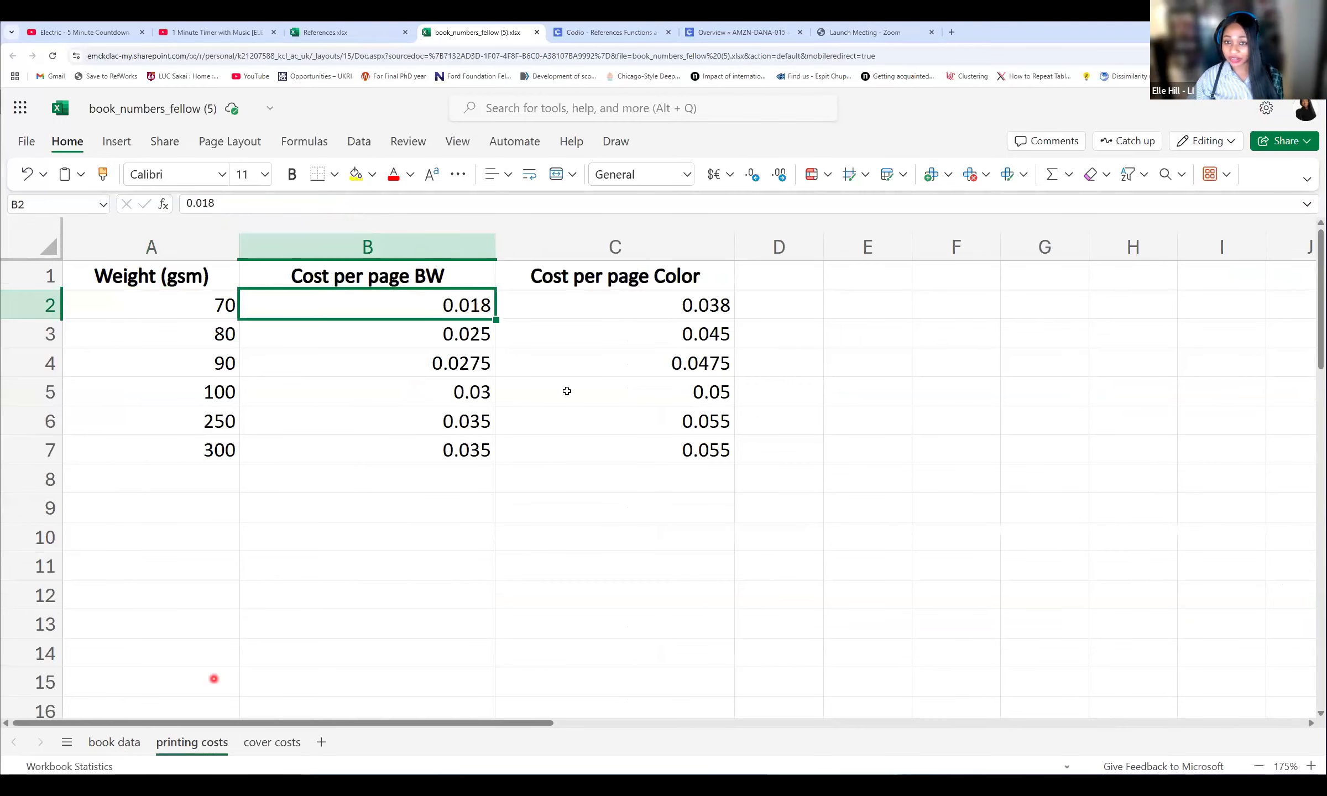
# Step: Return to the book data worksheet and undo the fill of the Printing Costs column
pyautogui.hotkey('ctrl', 'pageup')
pyautogui.click(28, 175)
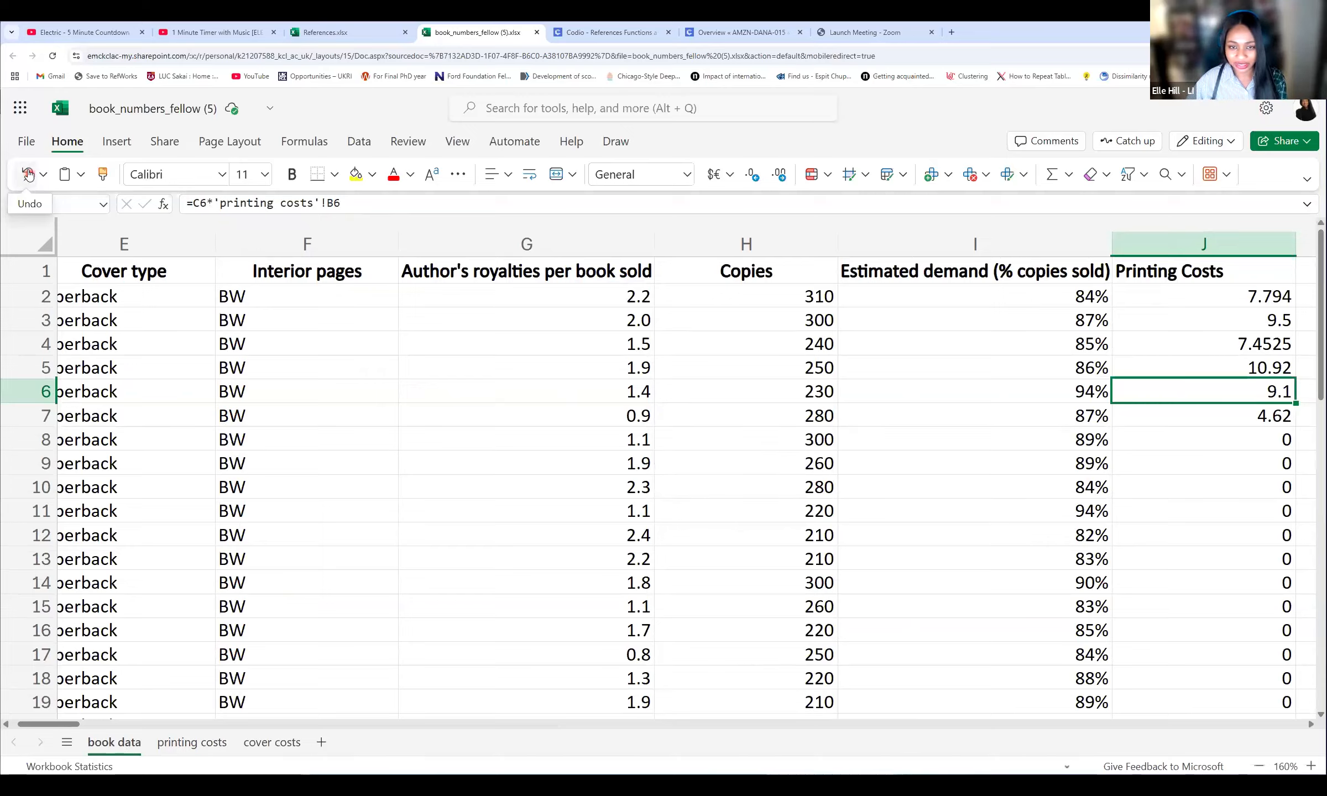
pyautogui.click(28, 175)
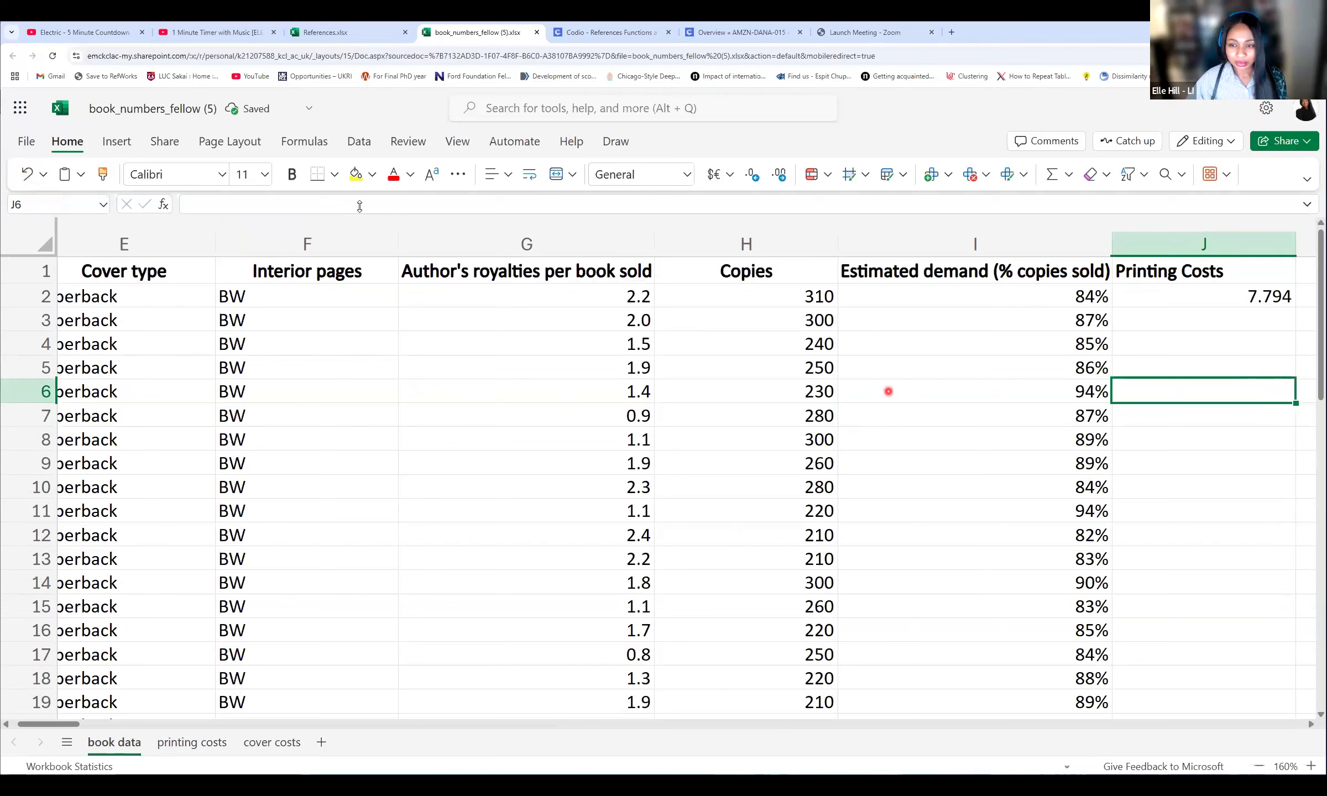
# Step: Open the J2 formula for editing, check its C2 reference, and place the cursor before B2 in 'printing costs'!B2
pyautogui.click(1171, 295)
pyautogui.click(192, 208)
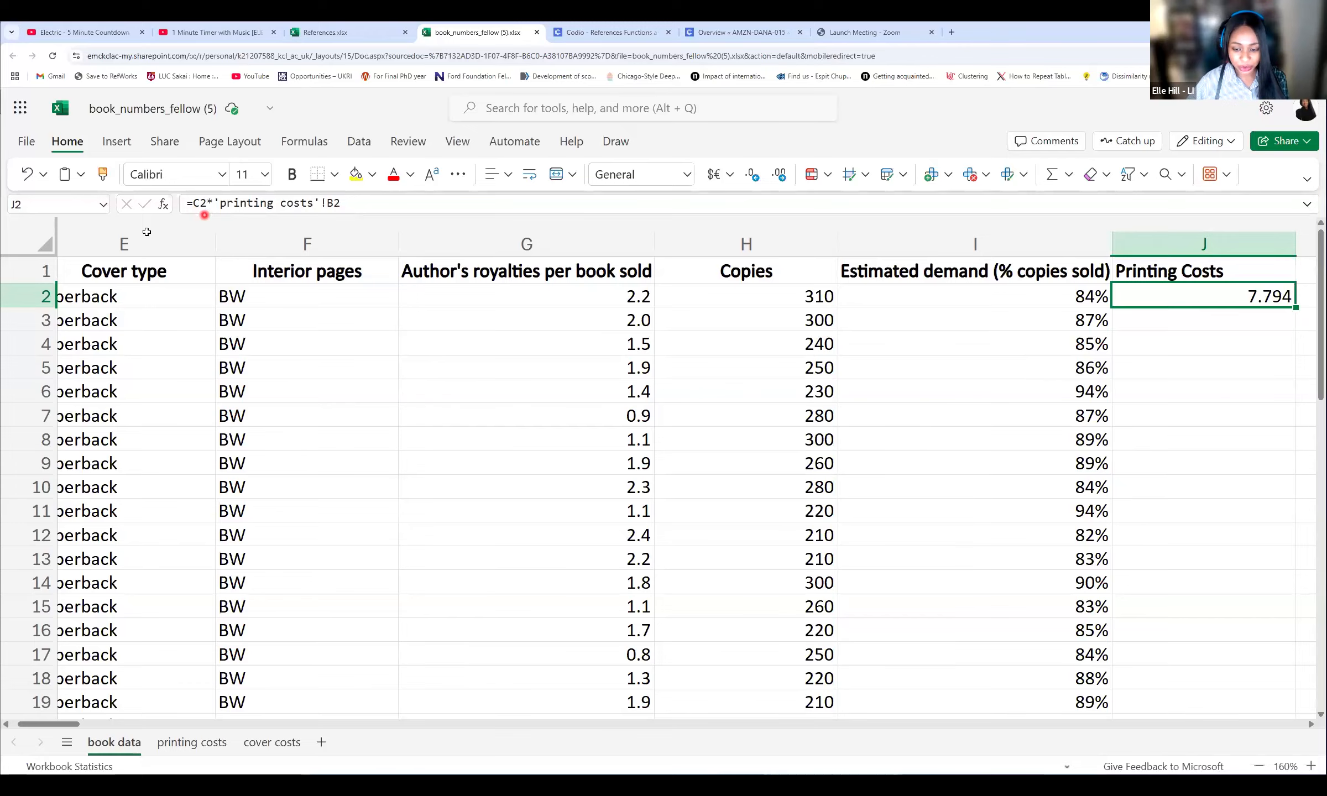
pyautogui.click(206, 203)
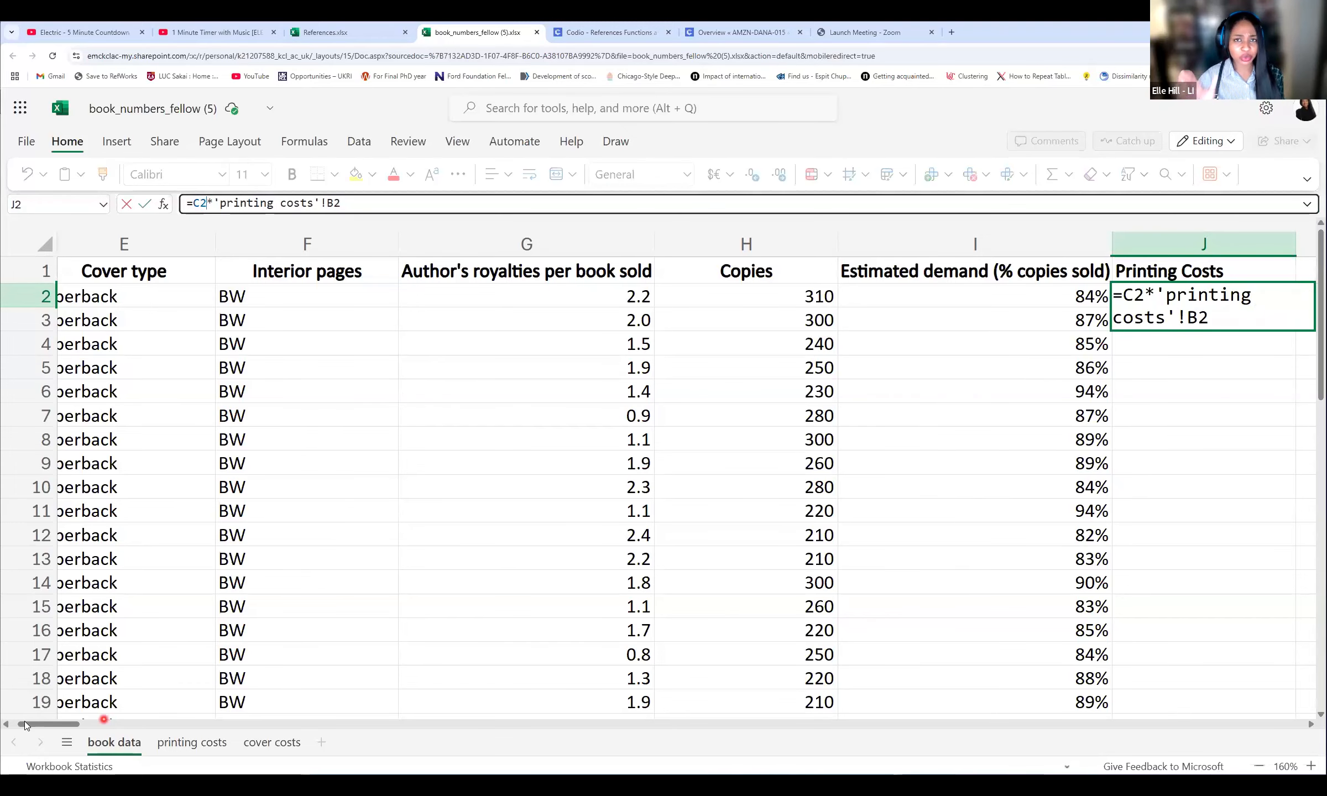
pyautogui.hscroll(-5, 24, 726)
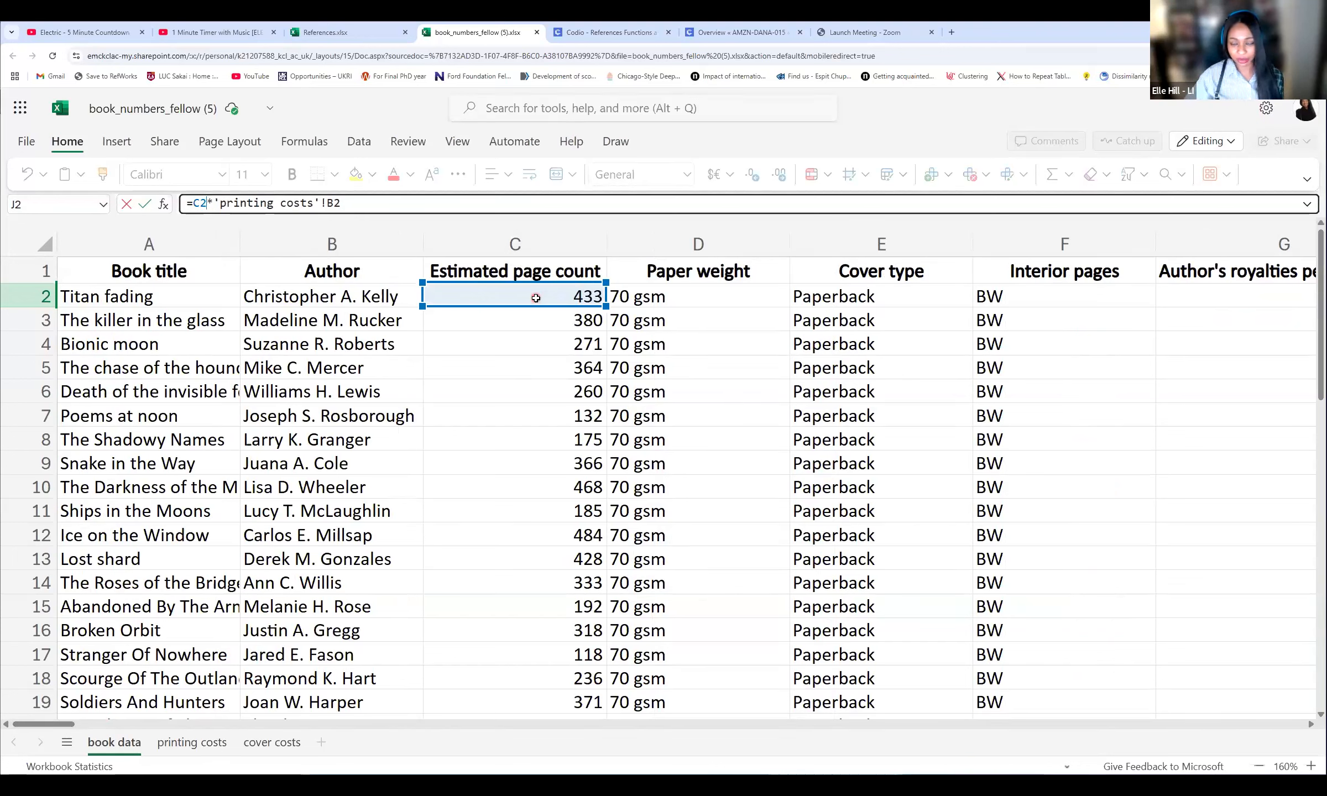
pyautogui.click(327, 205)
pyautogui.click(460, 204)
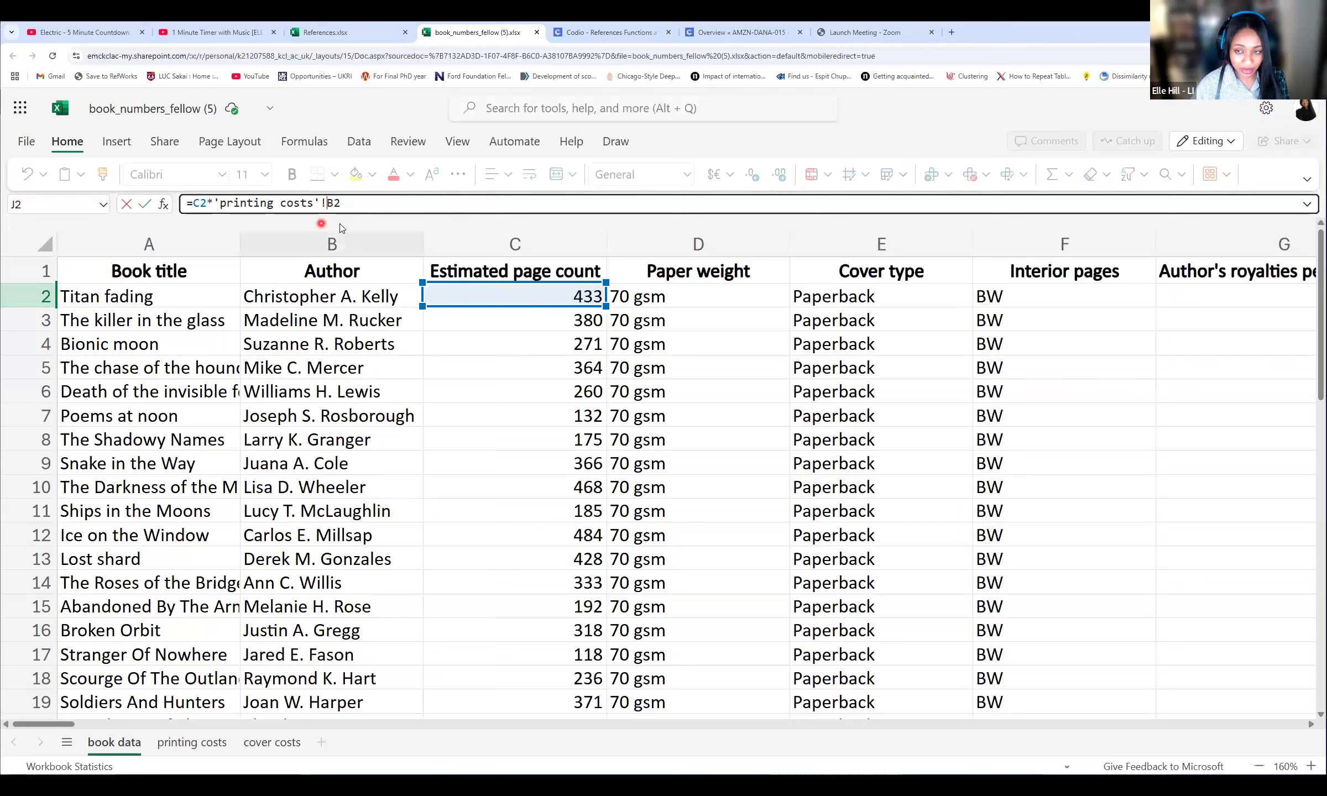
# Step: Try locking only the column of the printing costs reference as $B2, and only its row as B$2
pyautogui.write('$')
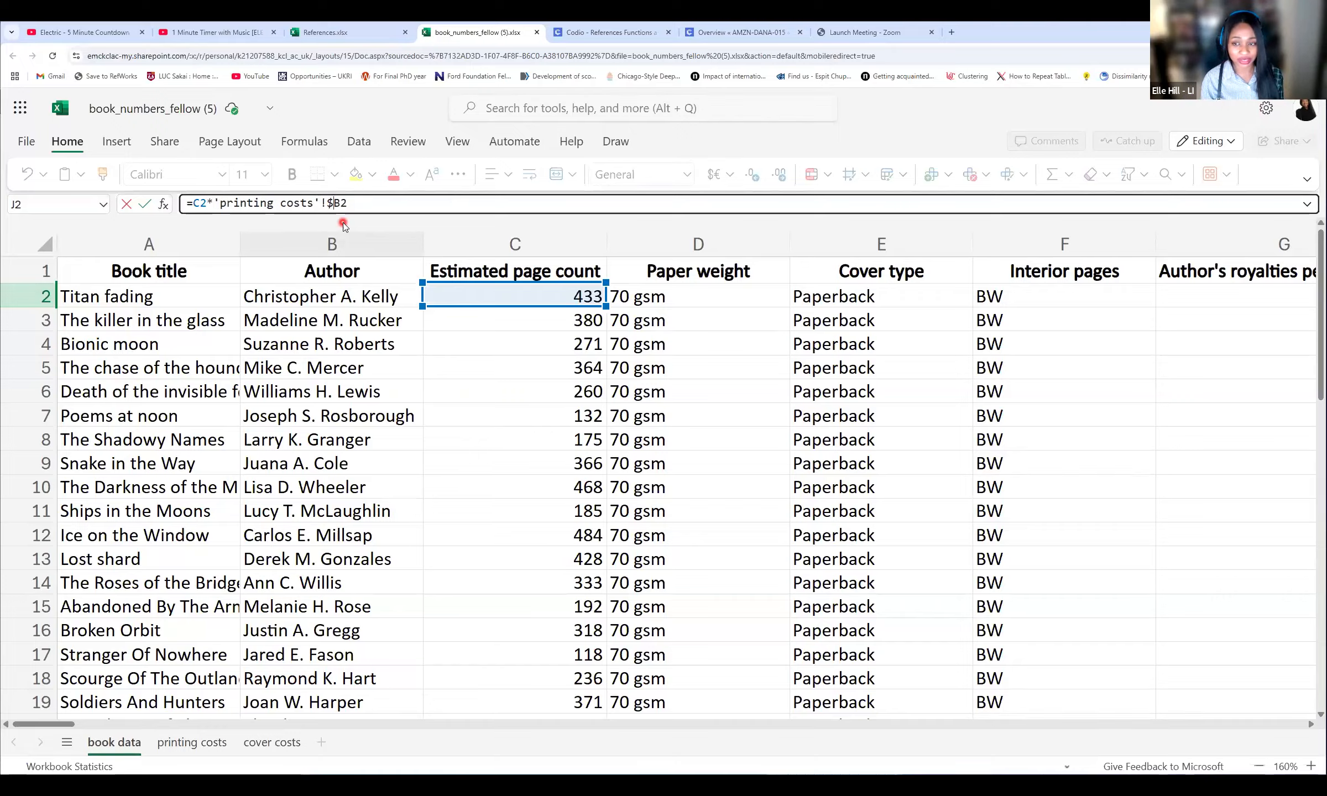
pyautogui.click(334, 203)
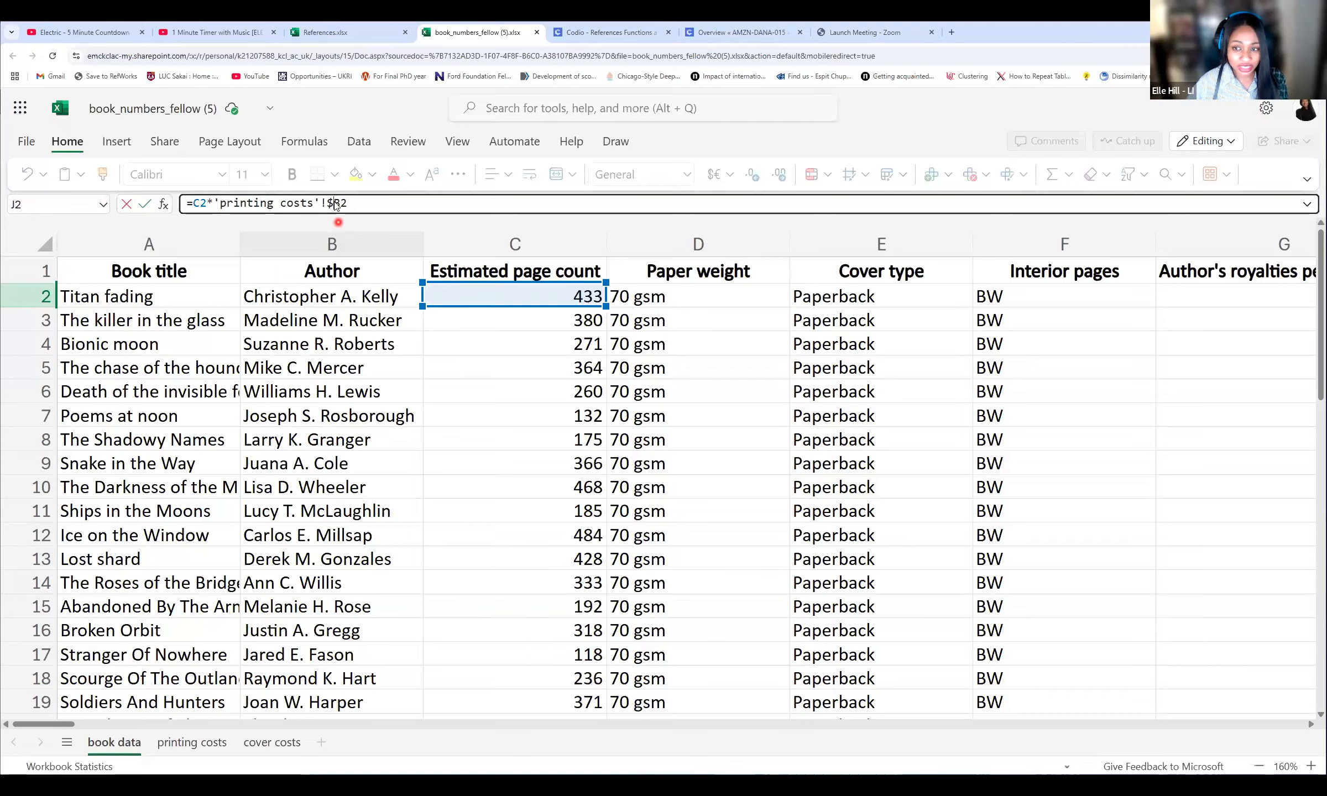
pyautogui.press('BackSpace')
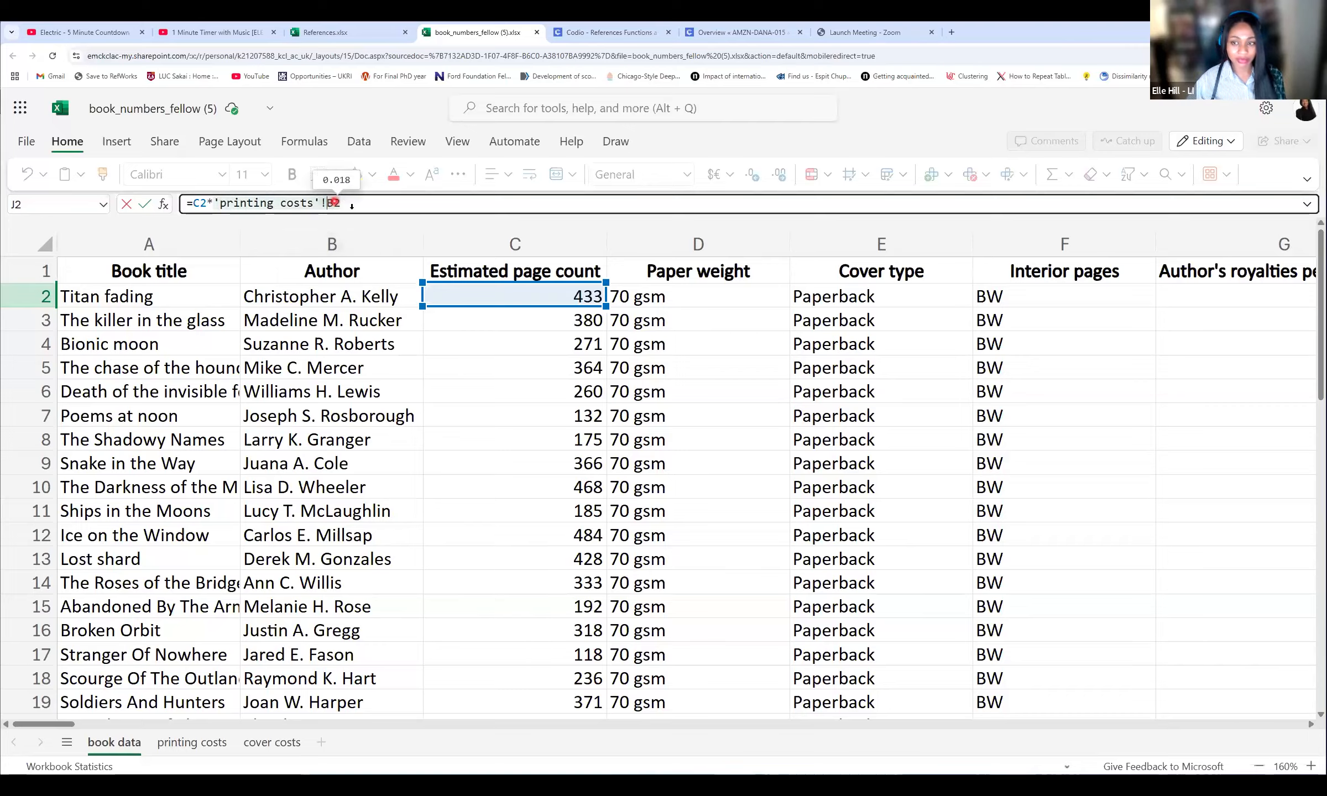
pyautogui.click(334, 203)
pyautogui.write('$')
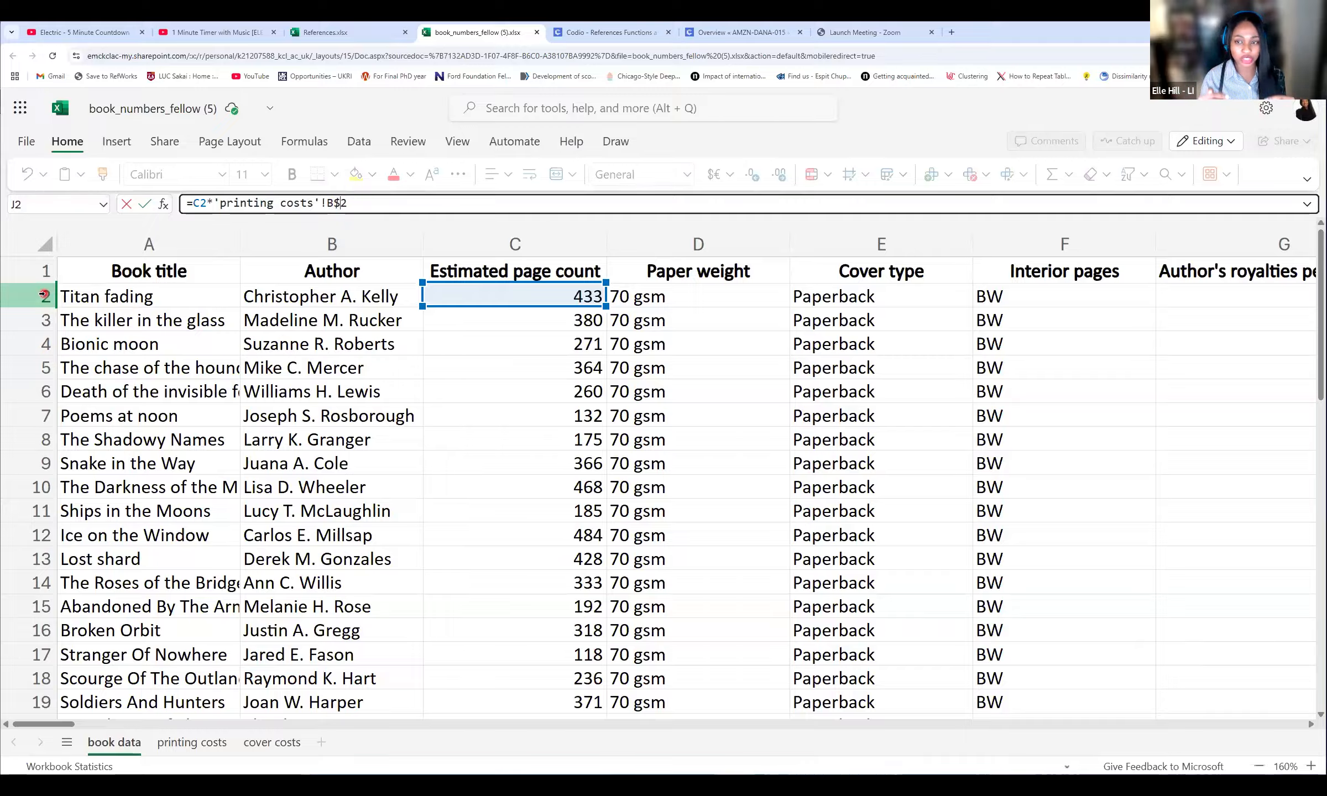
# Step: Enter both dollar signs manually in the J2 formula so the printing costs reference reads $B$2
pyautogui.click(340, 204)
pyautogui.press('F4')
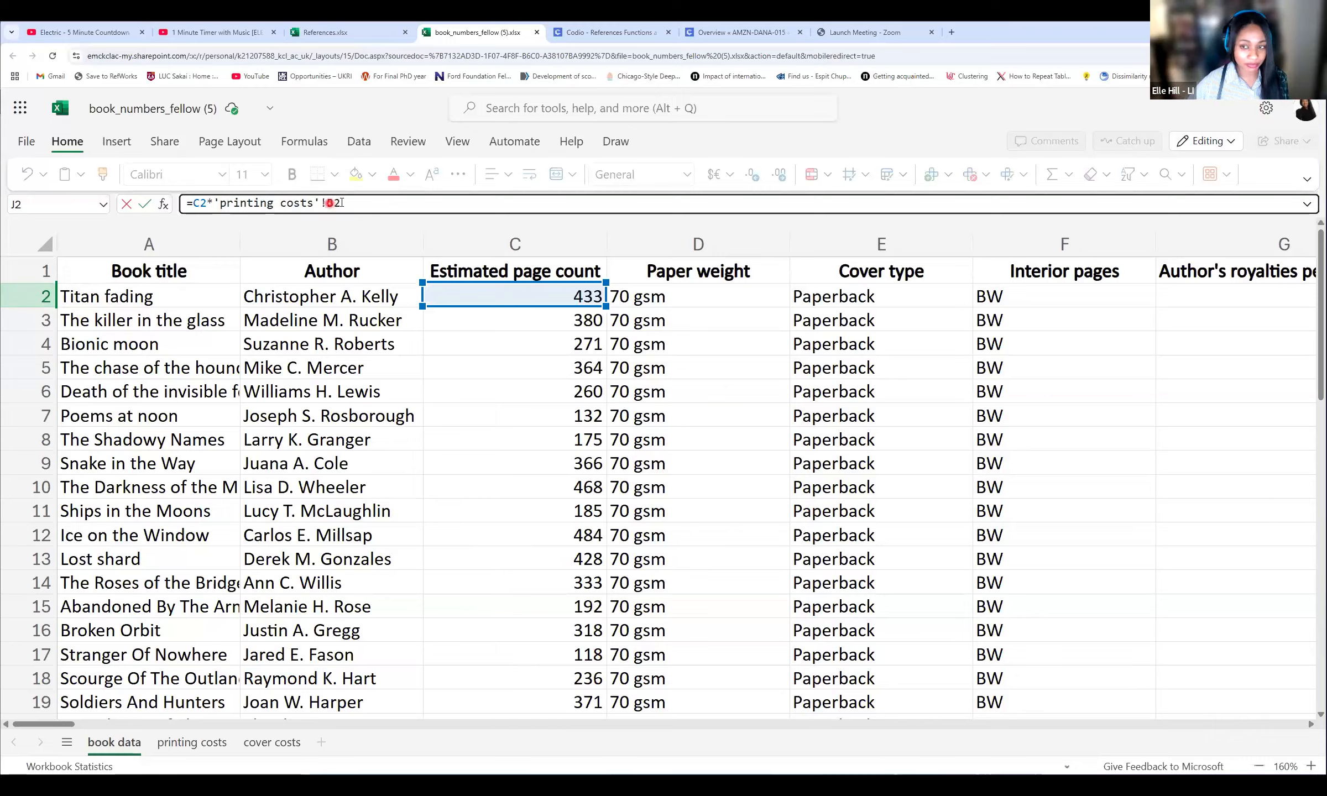
pyautogui.write('$B$')
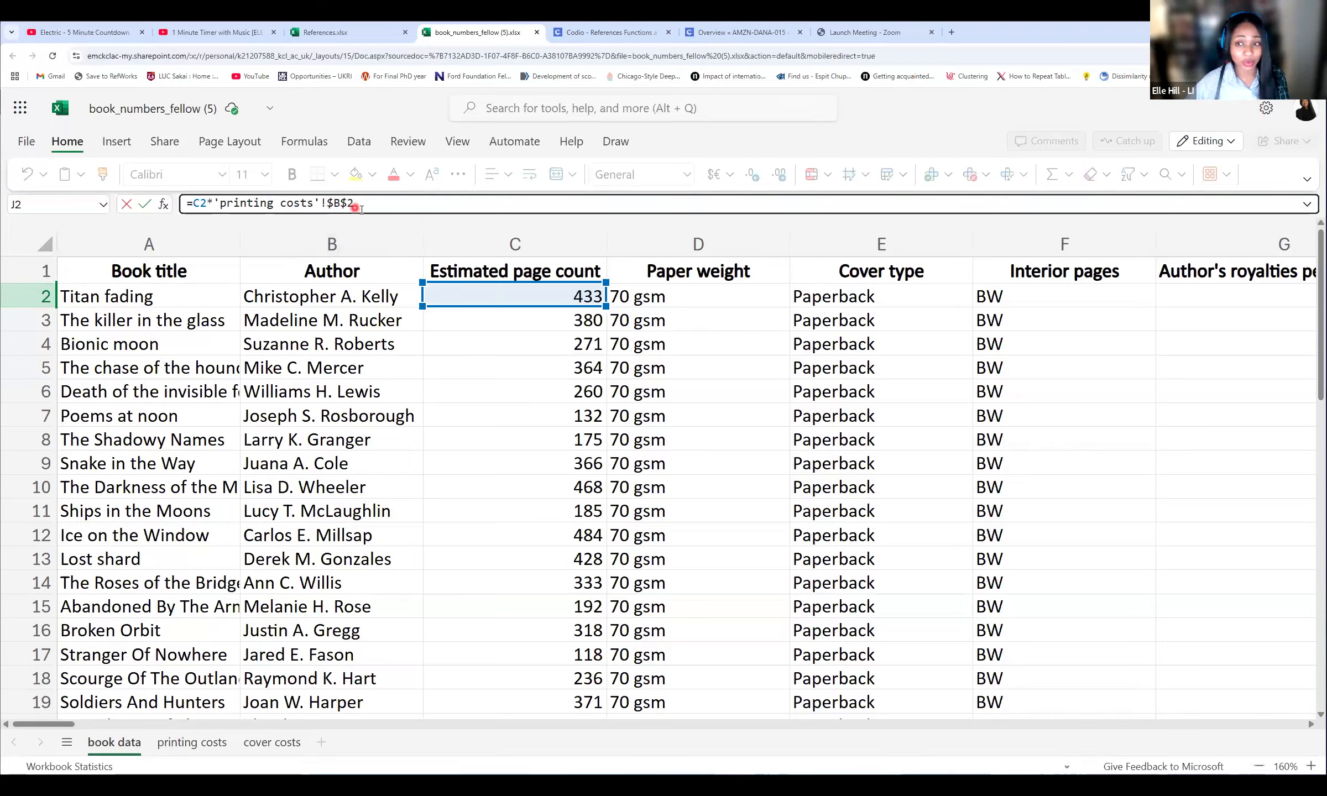
# Step: Remove both dollar signs from the printing costs reference in J2 and reapply the absolute form $B$2
pyautogui.click(345, 204)
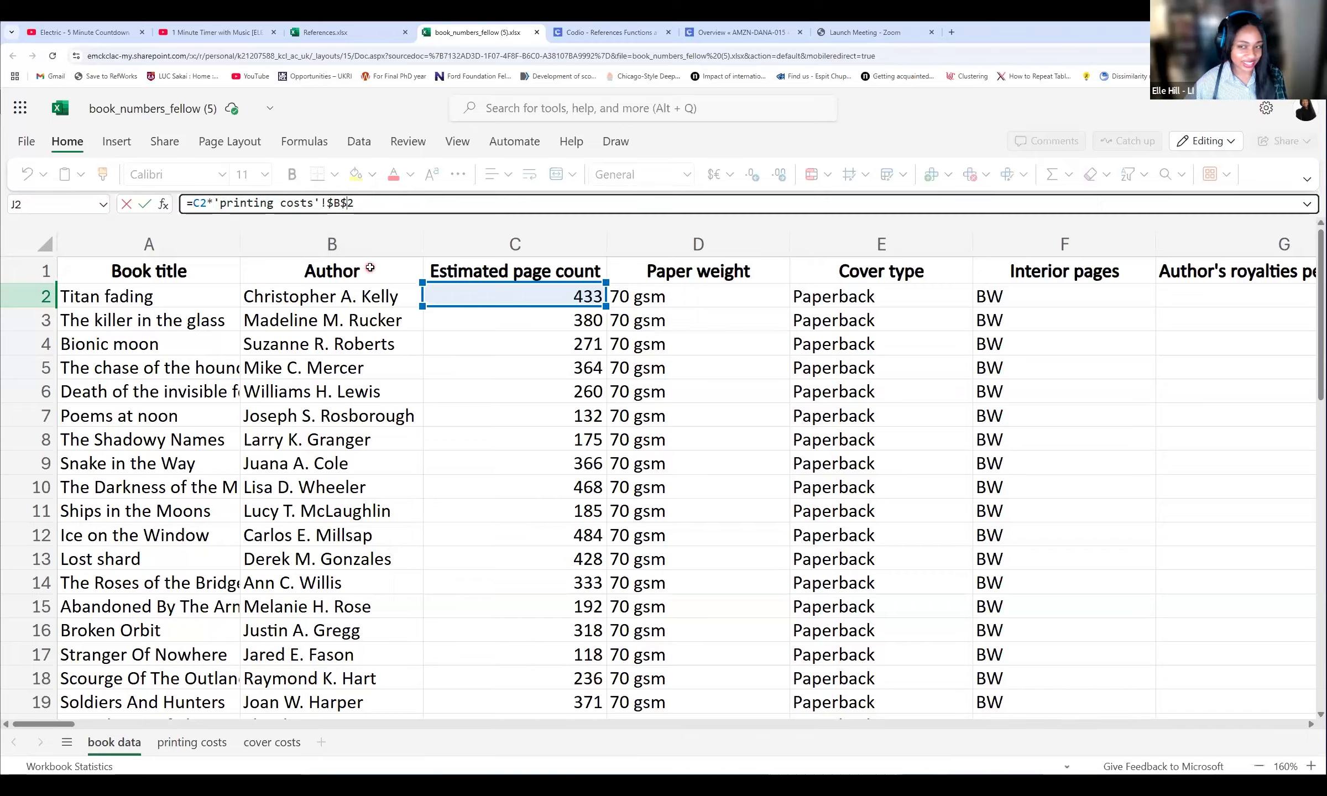
pyautogui.press('BackSpace')
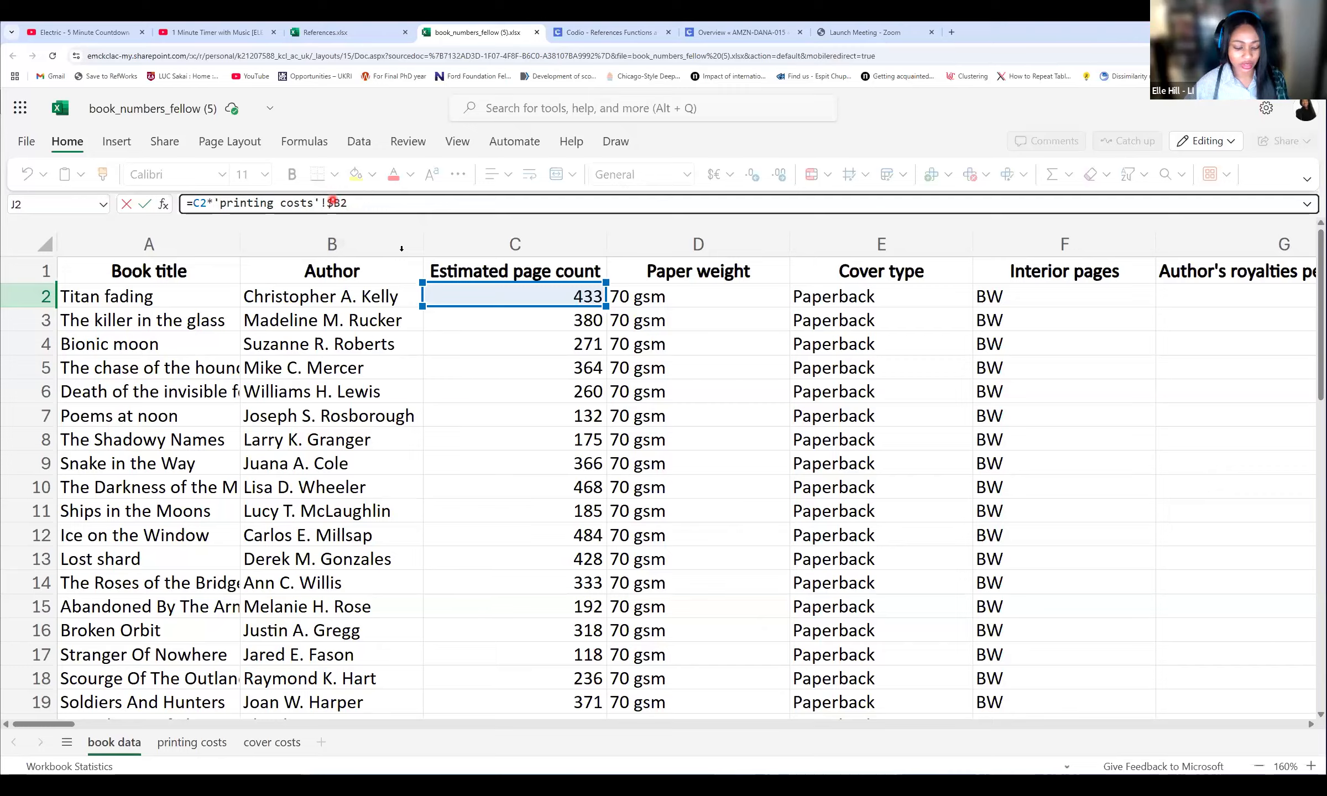
pyautogui.press('BackSpace')
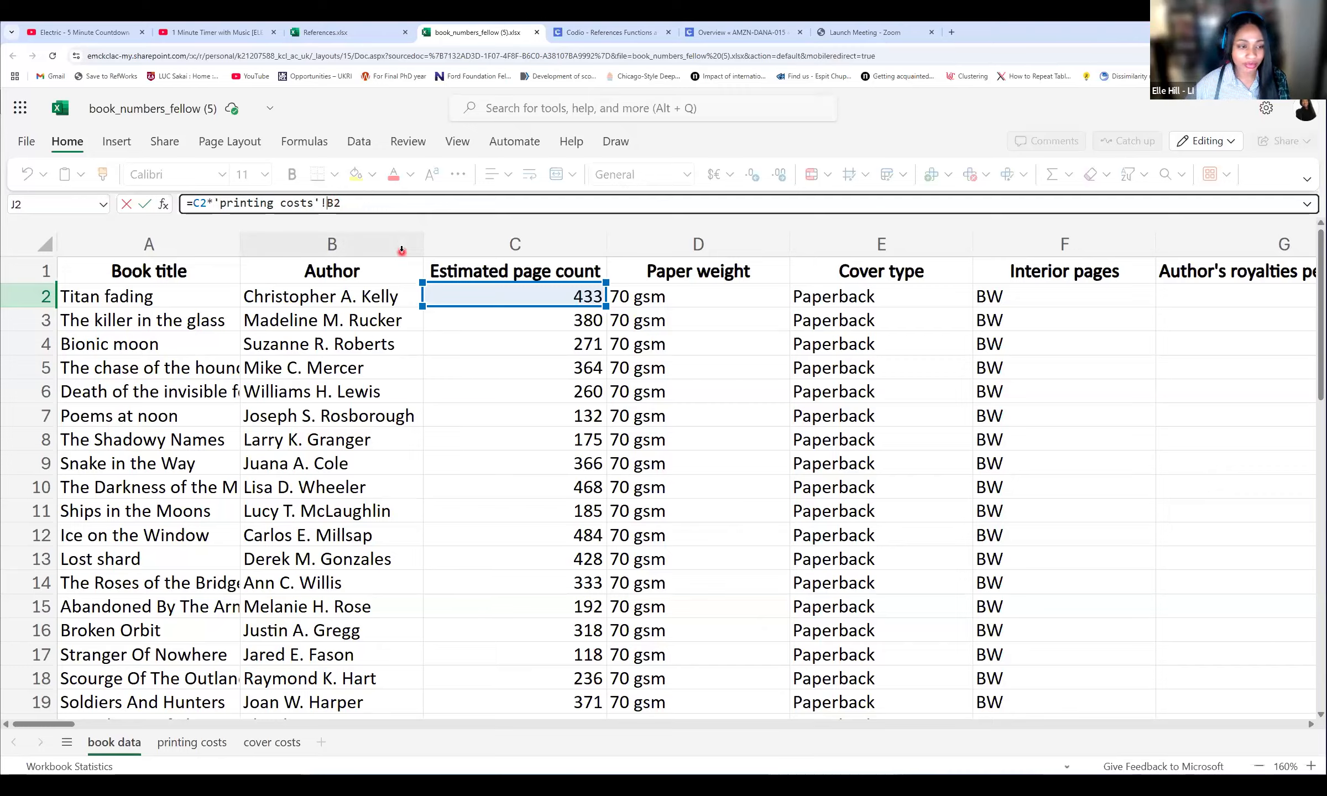
pyautogui.press('F4')
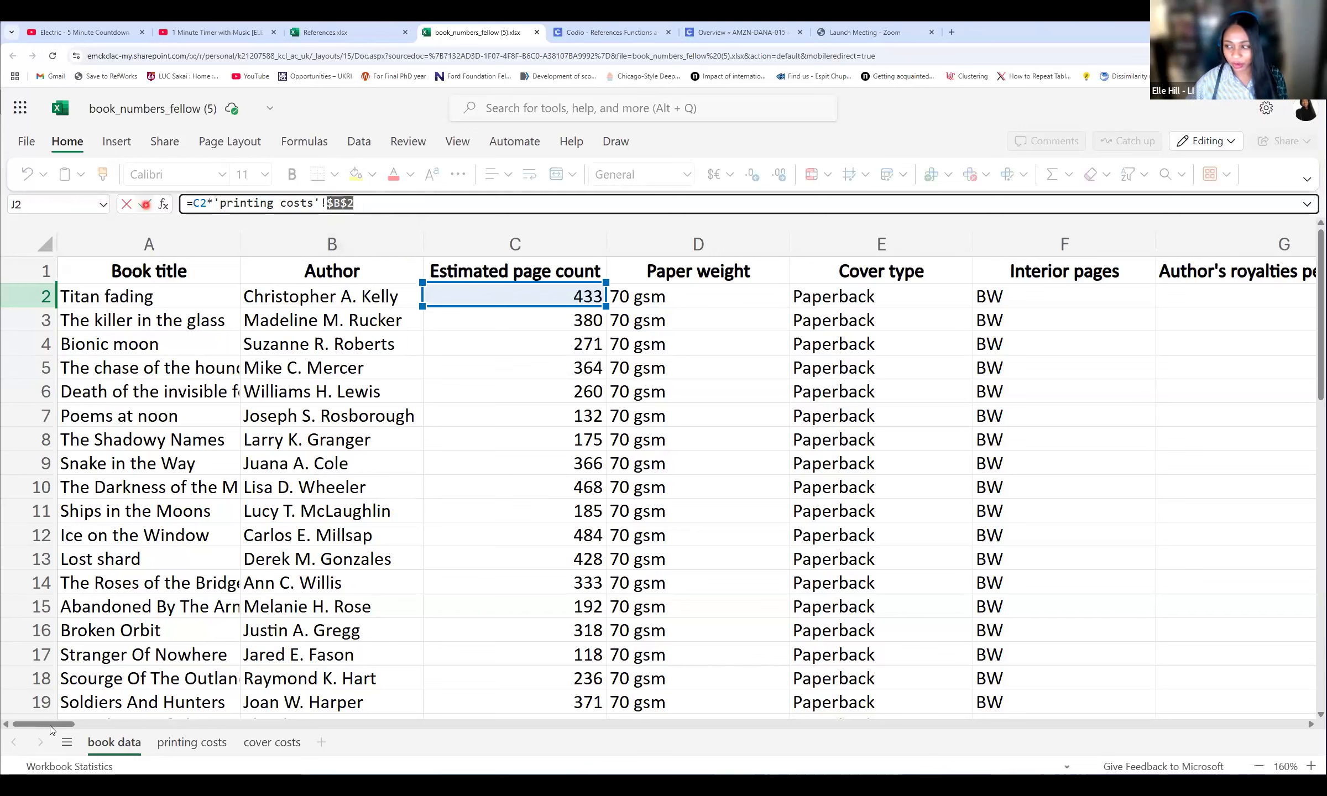
# Step: Commit the J2 formula =C2*'printing costs'!$B$2 and fill it down the Printing Costs column for all books
pyautogui.press('Escape')
pyautogui.moveTo(45, 725); pyautogui.dragTo(51, 726)
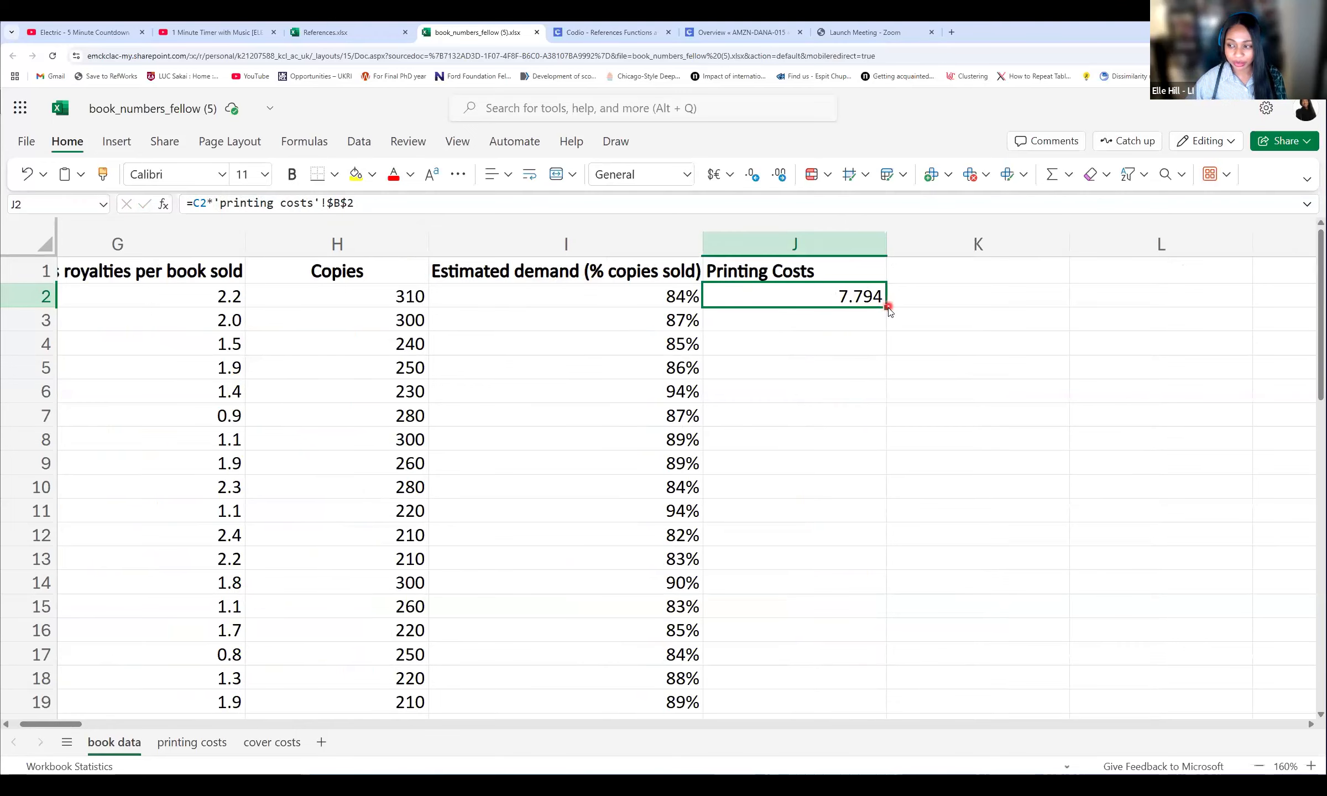
pyautogui.doubleClick(885, 307)
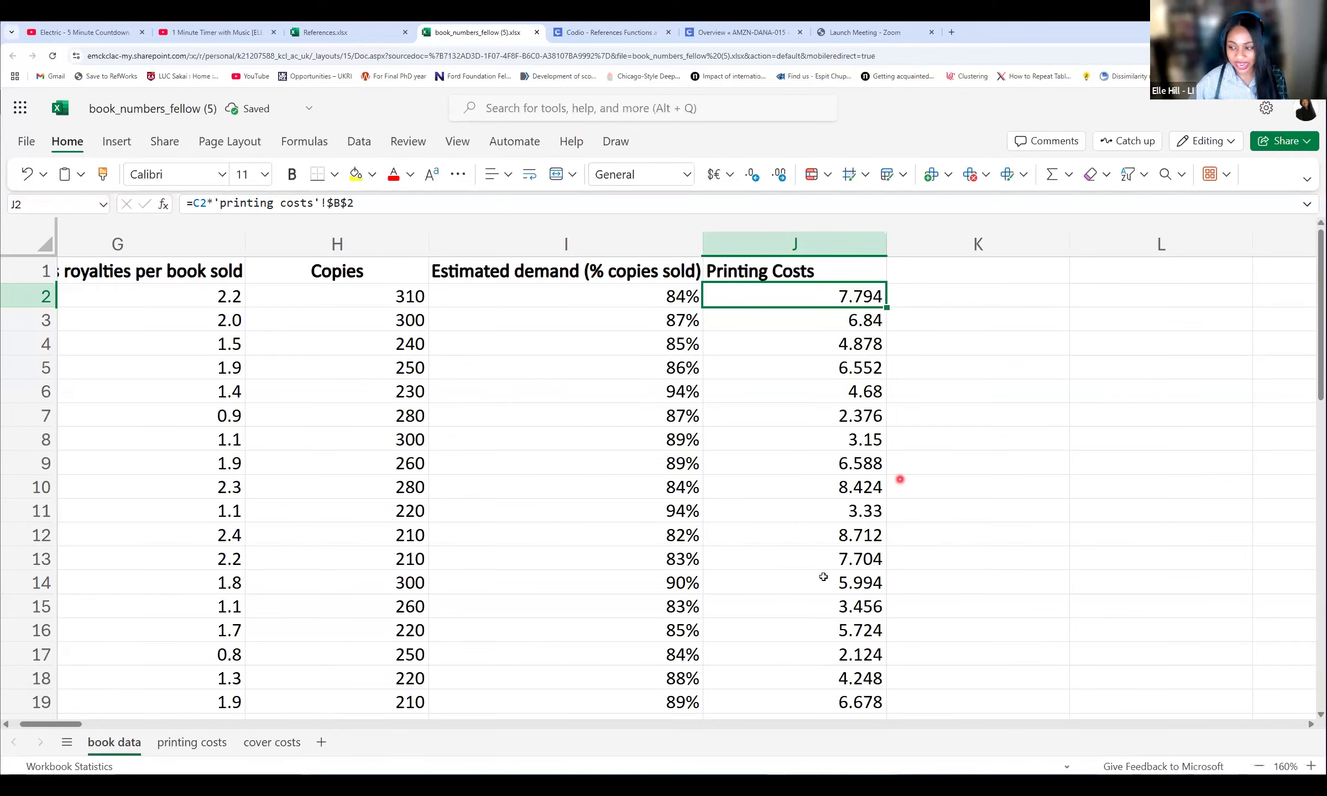
pyautogui.scroll(-2, 845, 485)
pyautogui.scroll(2, 845, 485)
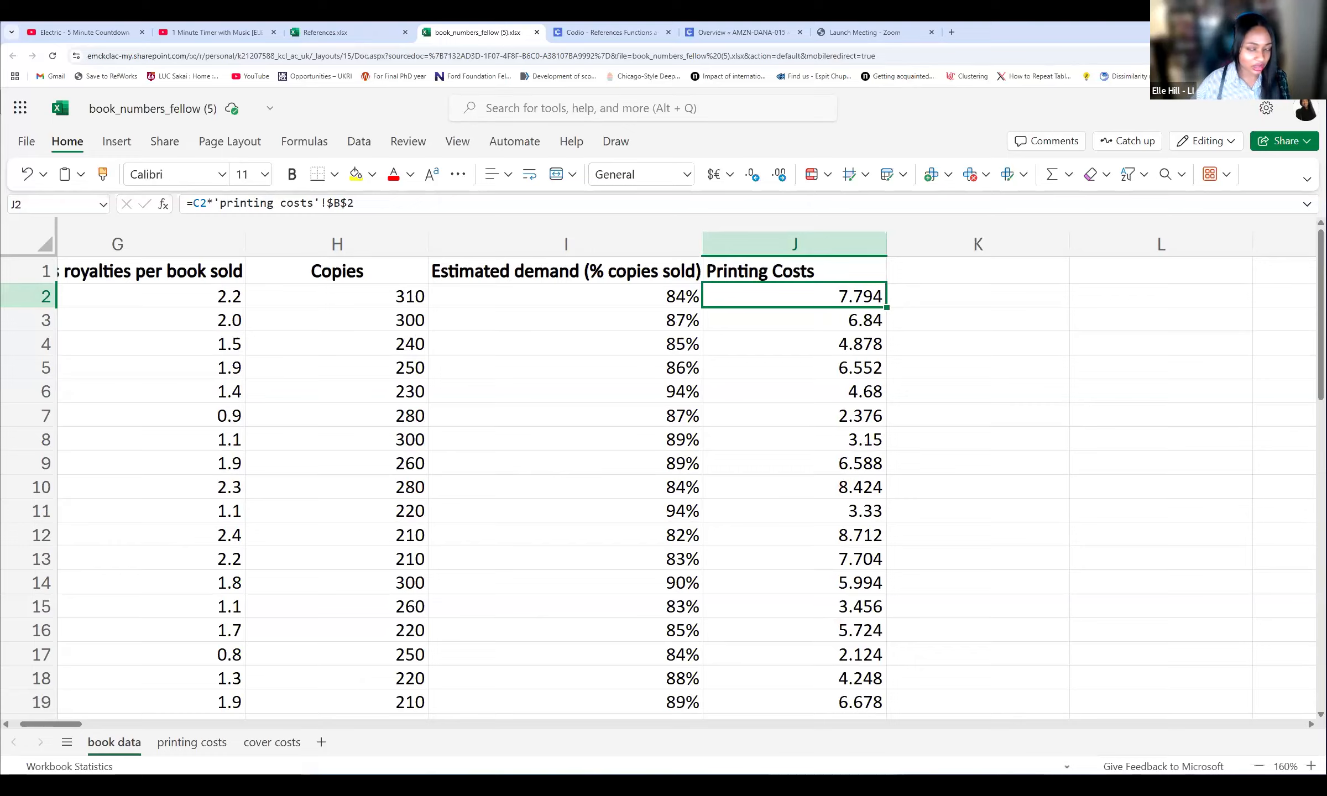
# Step: Try filling J2:J21 with the row-locked reference 'printing costs'!B$2 in the formula, and undo the fill
pyautogui.click(335, 205)
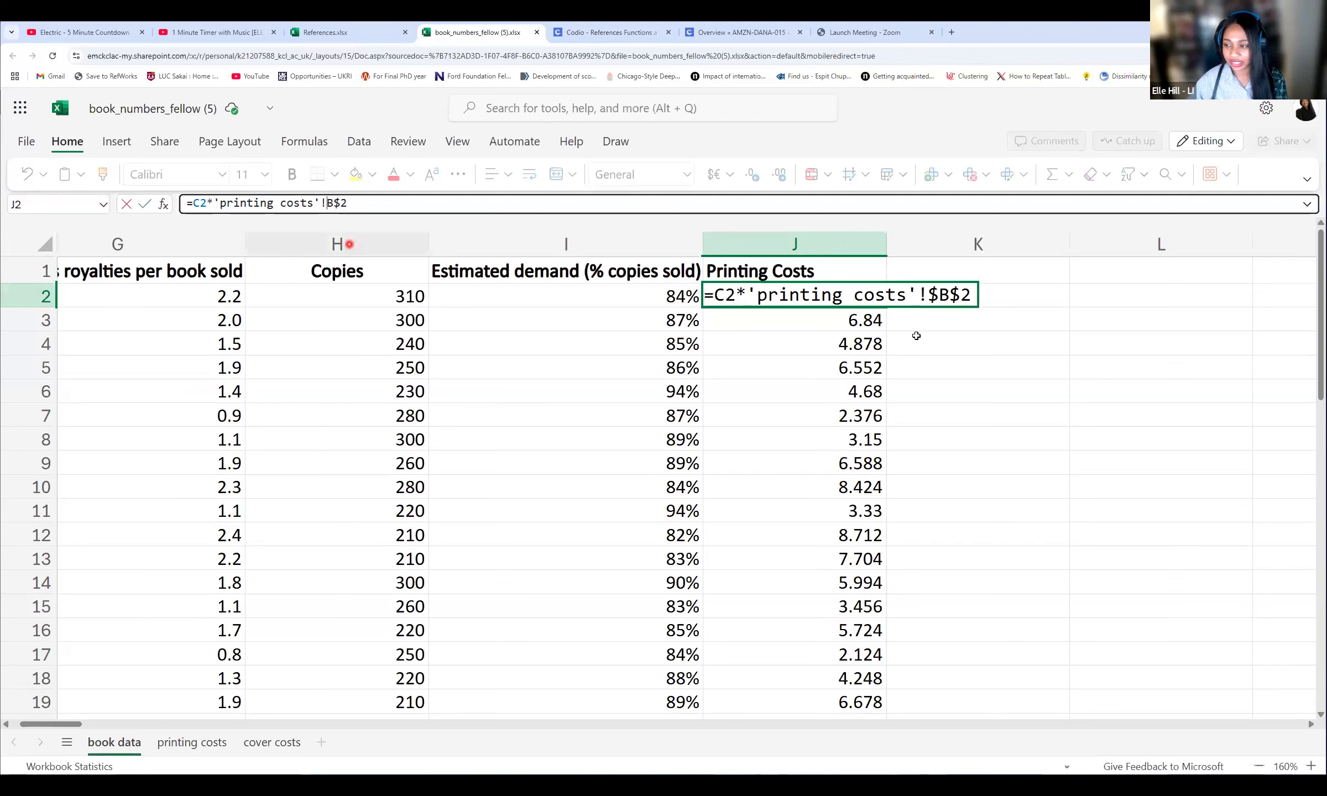
pyautogui.press('Escape')
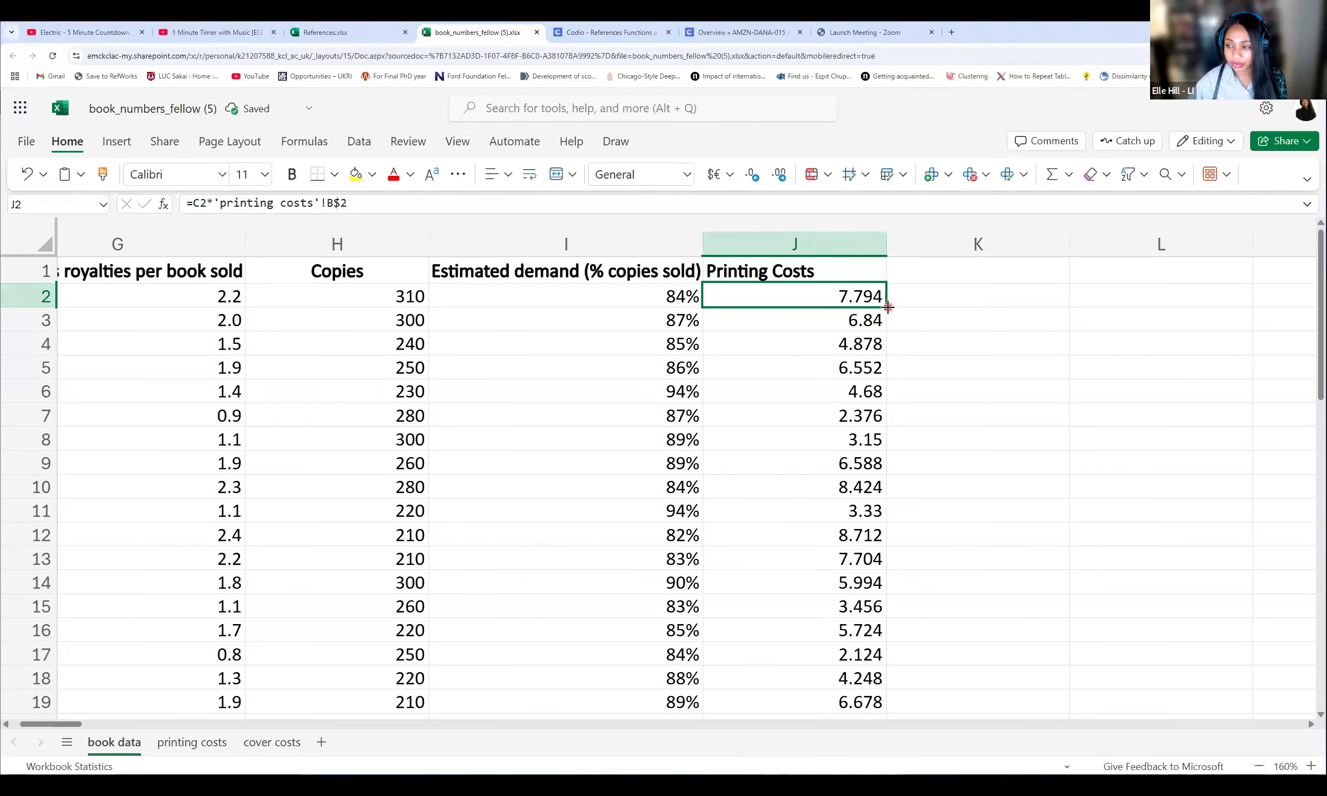
pyautogui.moveTo(883, 301); pyautogui.dragTo(852, 636)
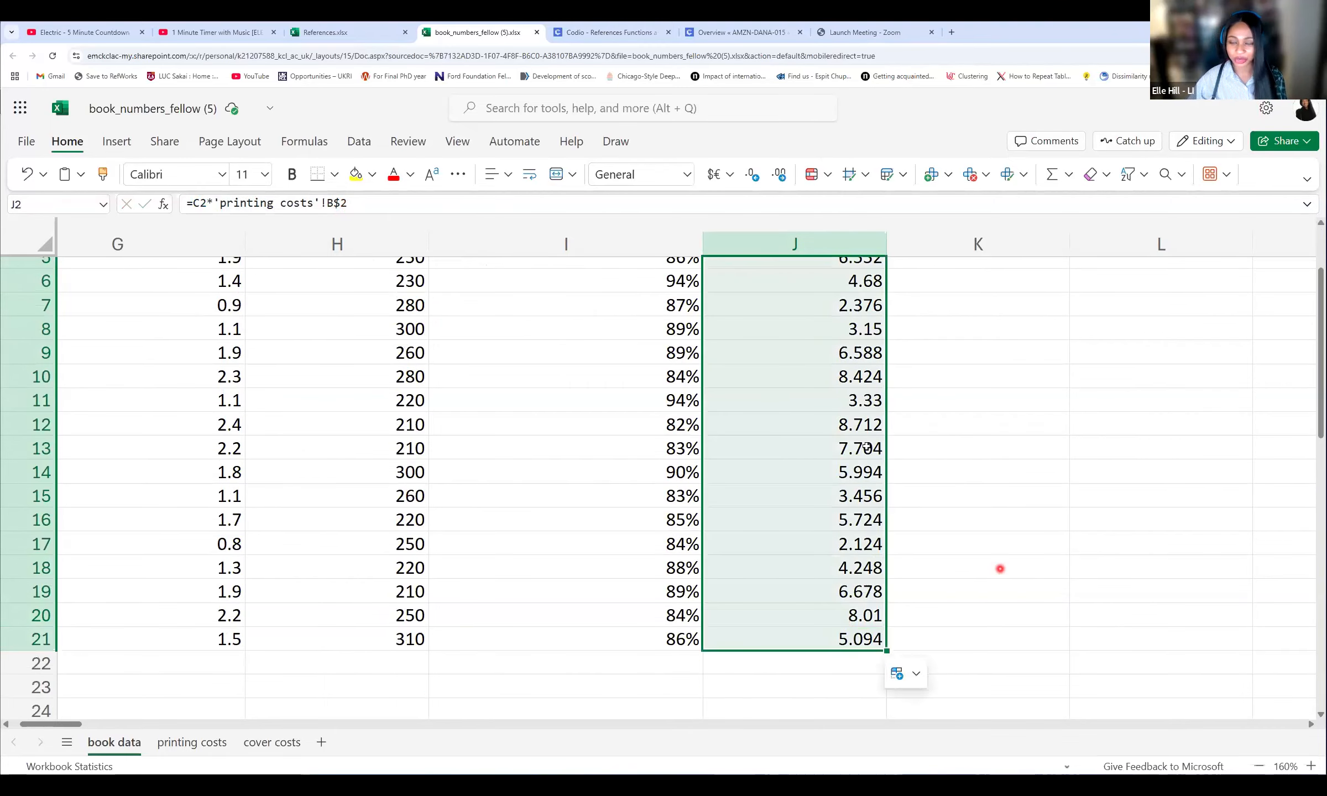
pyautogui.scroll(2, 854, 294)
pyautogui.click(854, 294)
pyautogui.click(28, 175)
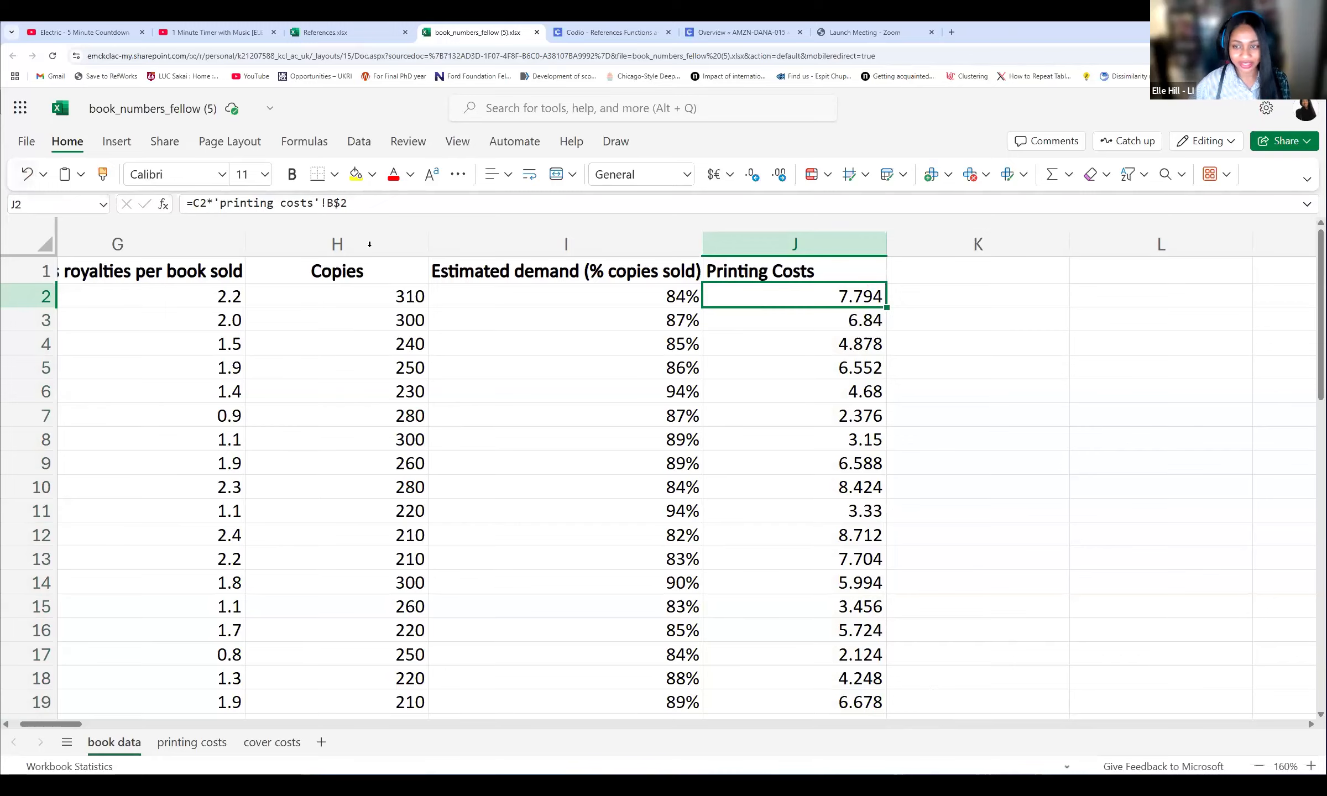
# Step: Set the J2 printing costs reference back to $B$2 and refill the formula down the Printing Costs column
pyautogui.click(360, 204)
pyautogui.press('F4')
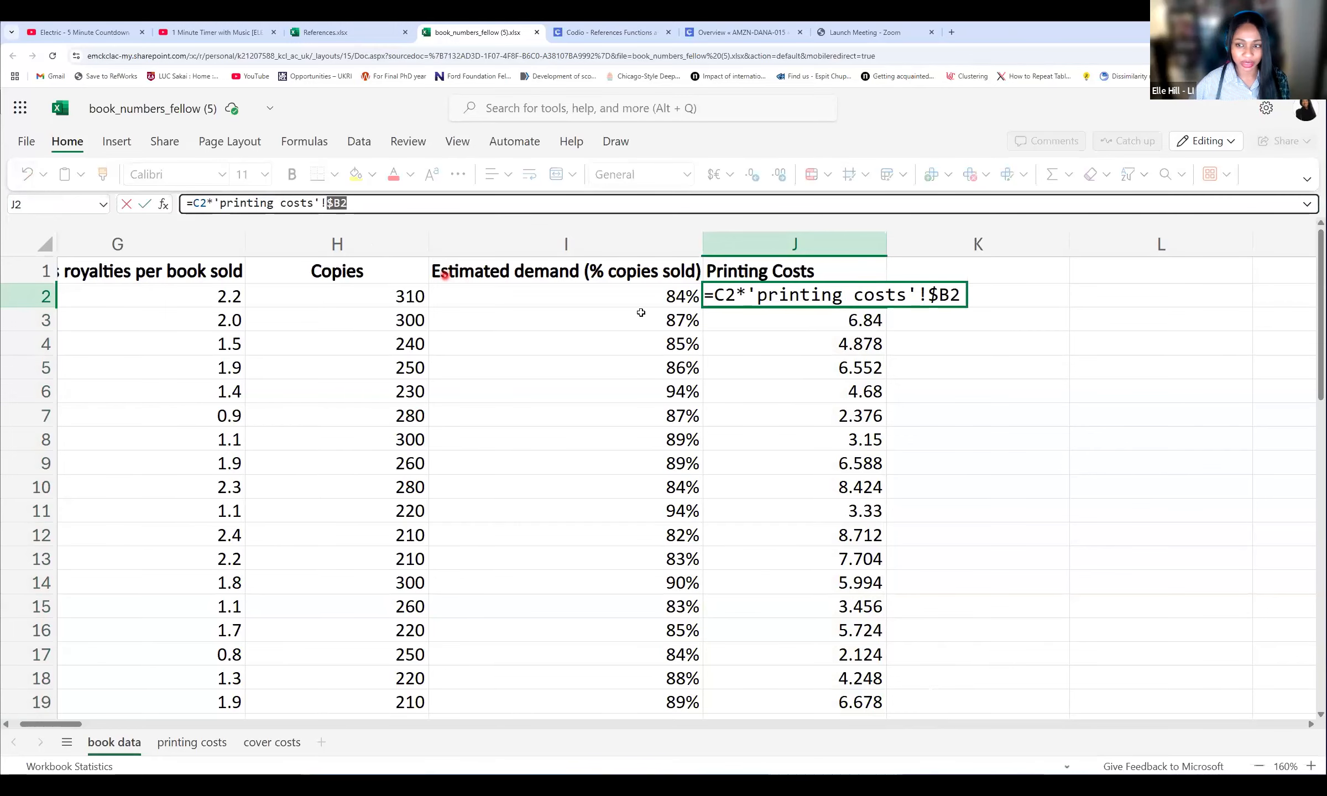
pyautogui.press('F4')
pyautogui.press('F4')
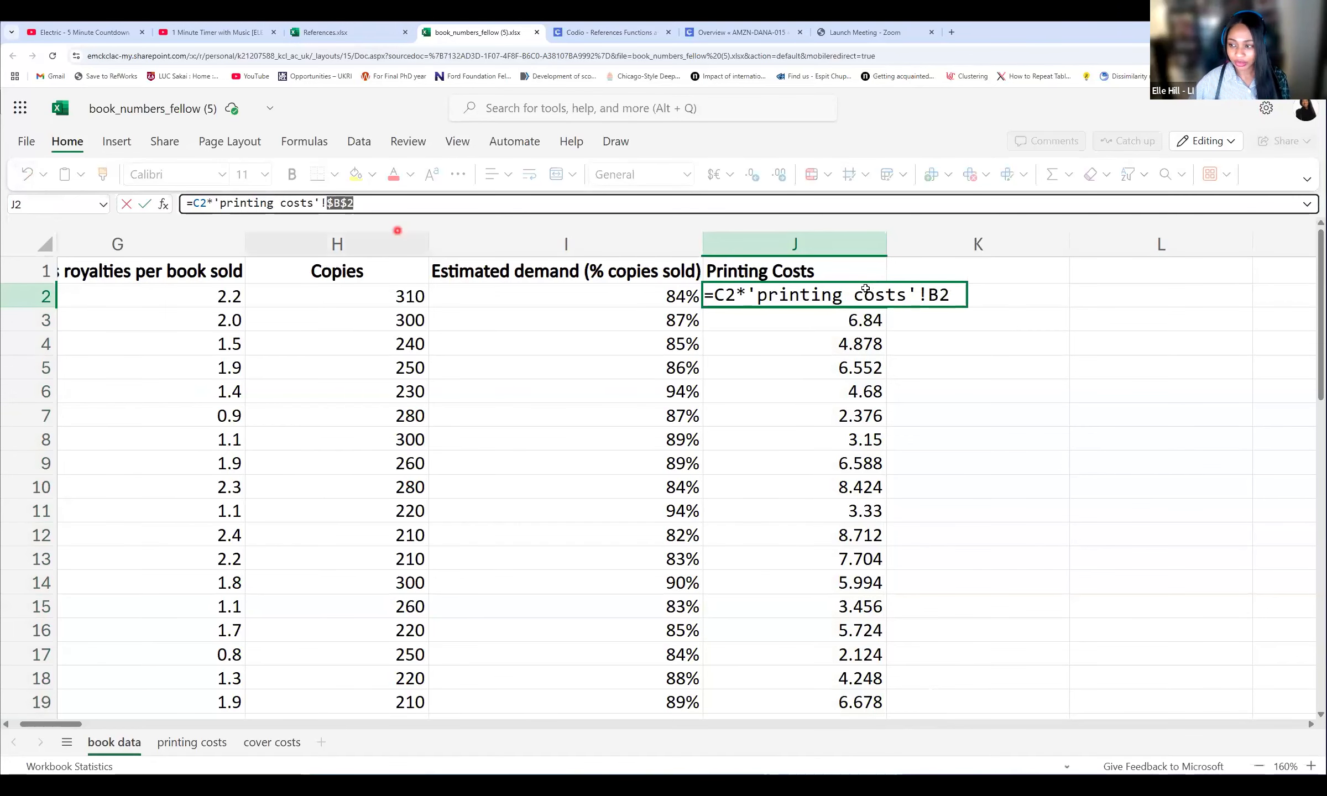
pyautogui.press('Return')
pyautogui.click(885, 304)
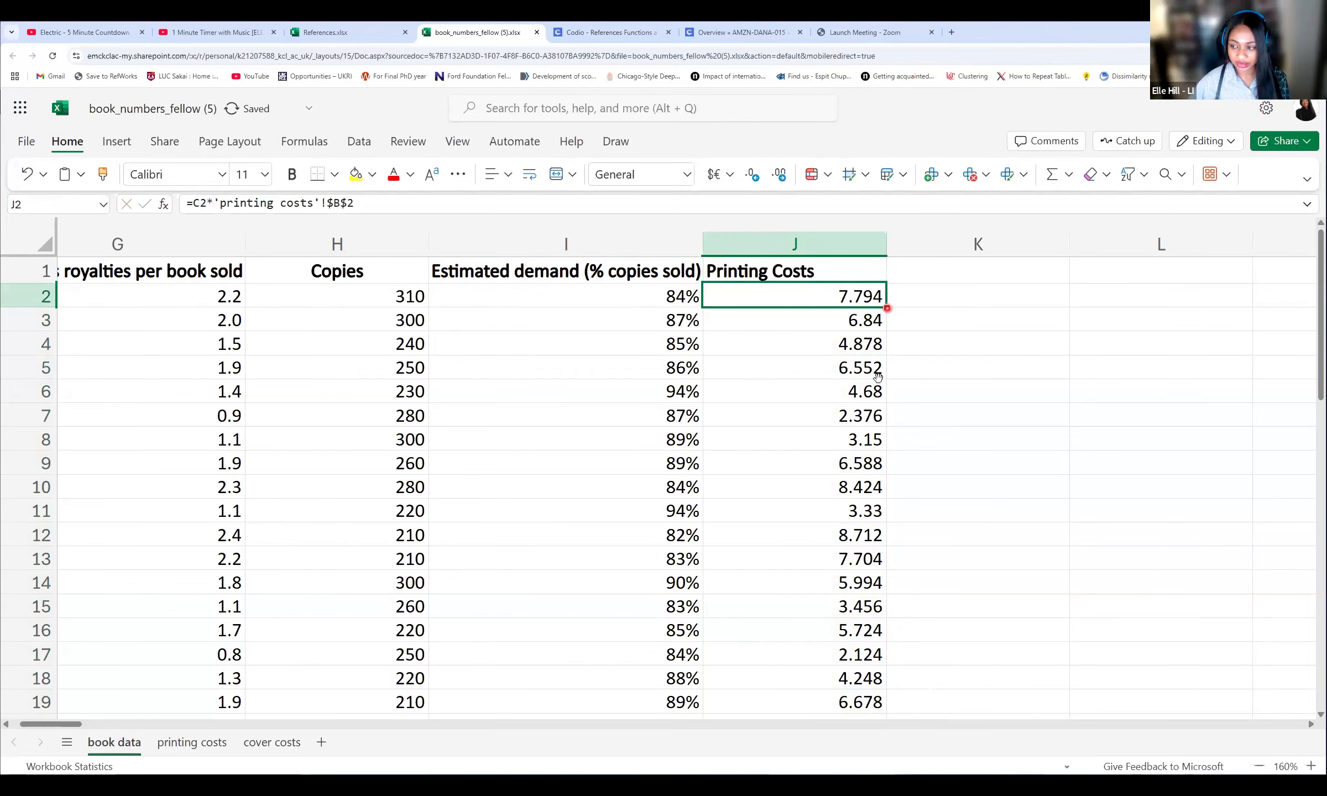
pyautogui.keyDown('shift'); pyautogui.click(862, 719); pyautogui.keyUp('shift')
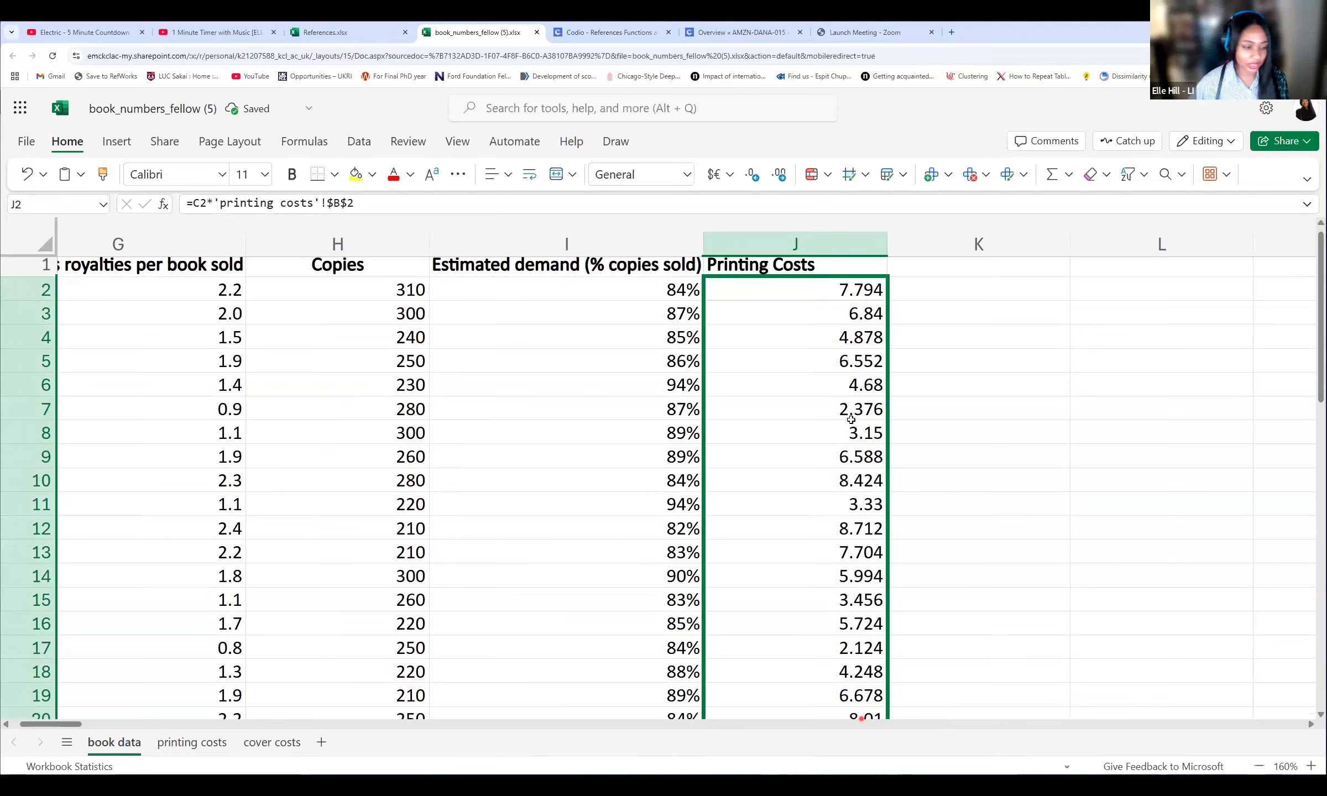
pyautogui.scroll(-5, 824, 523)
pyautogui.scroll(5, 831, 517)
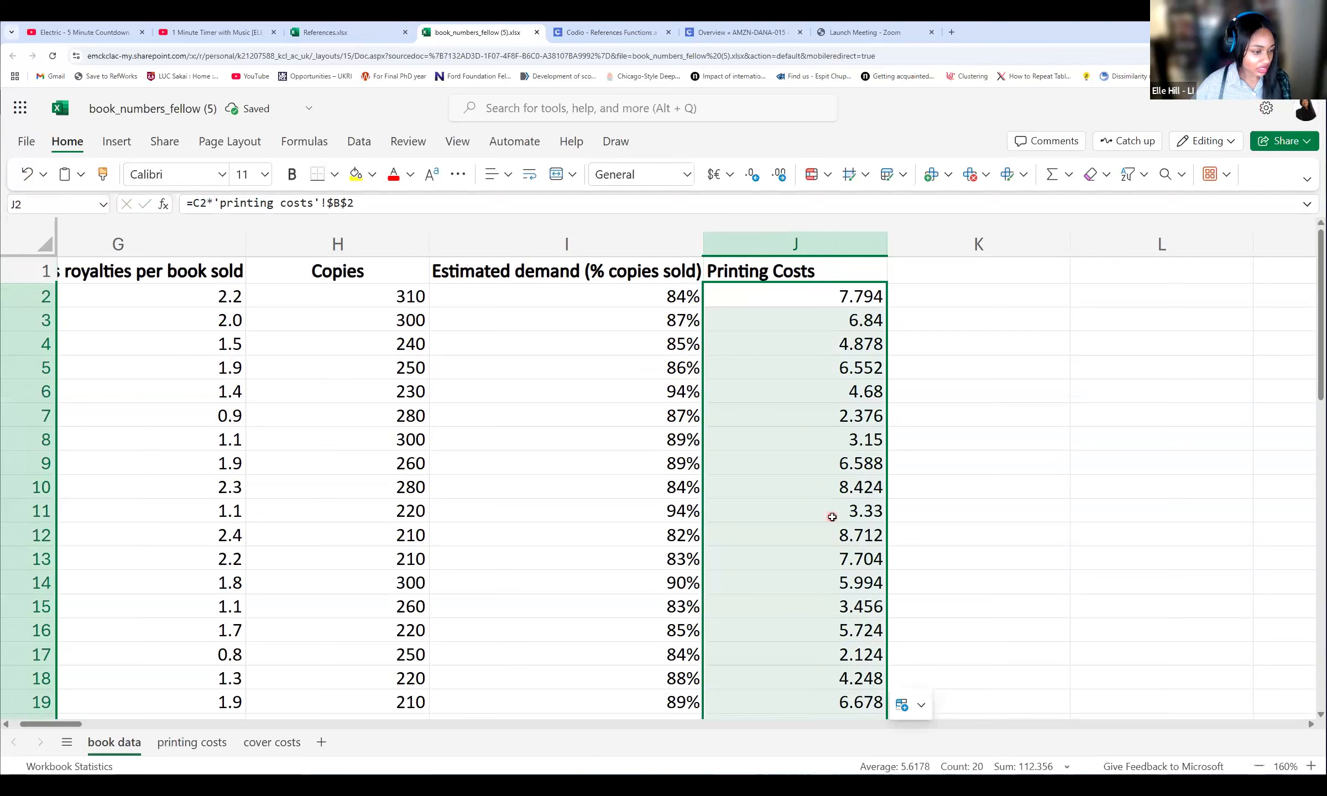
# Step: Compare the formula in J5 with the one in J2 to check the relative page count and absolute cost references
pyautogui.click(797, 370)
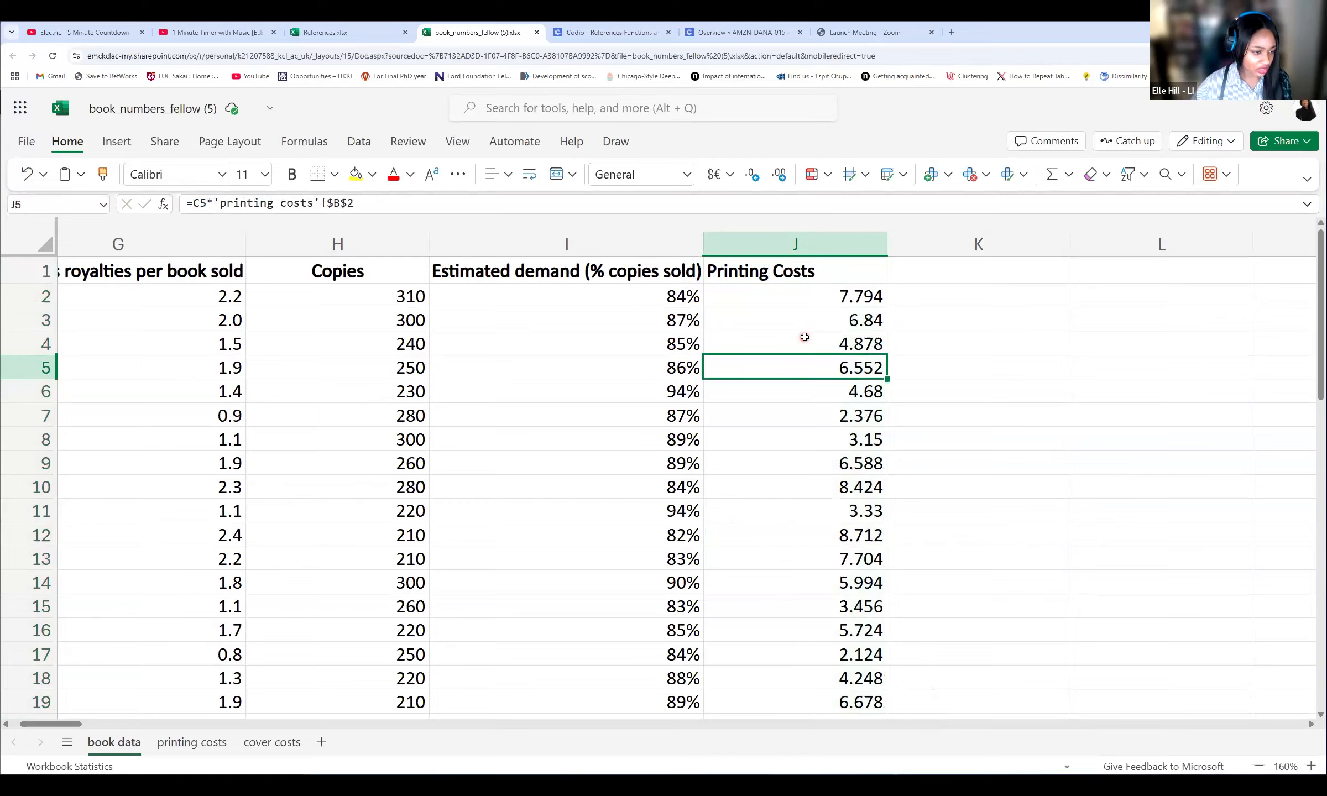
pyautogui.click(787, 287)
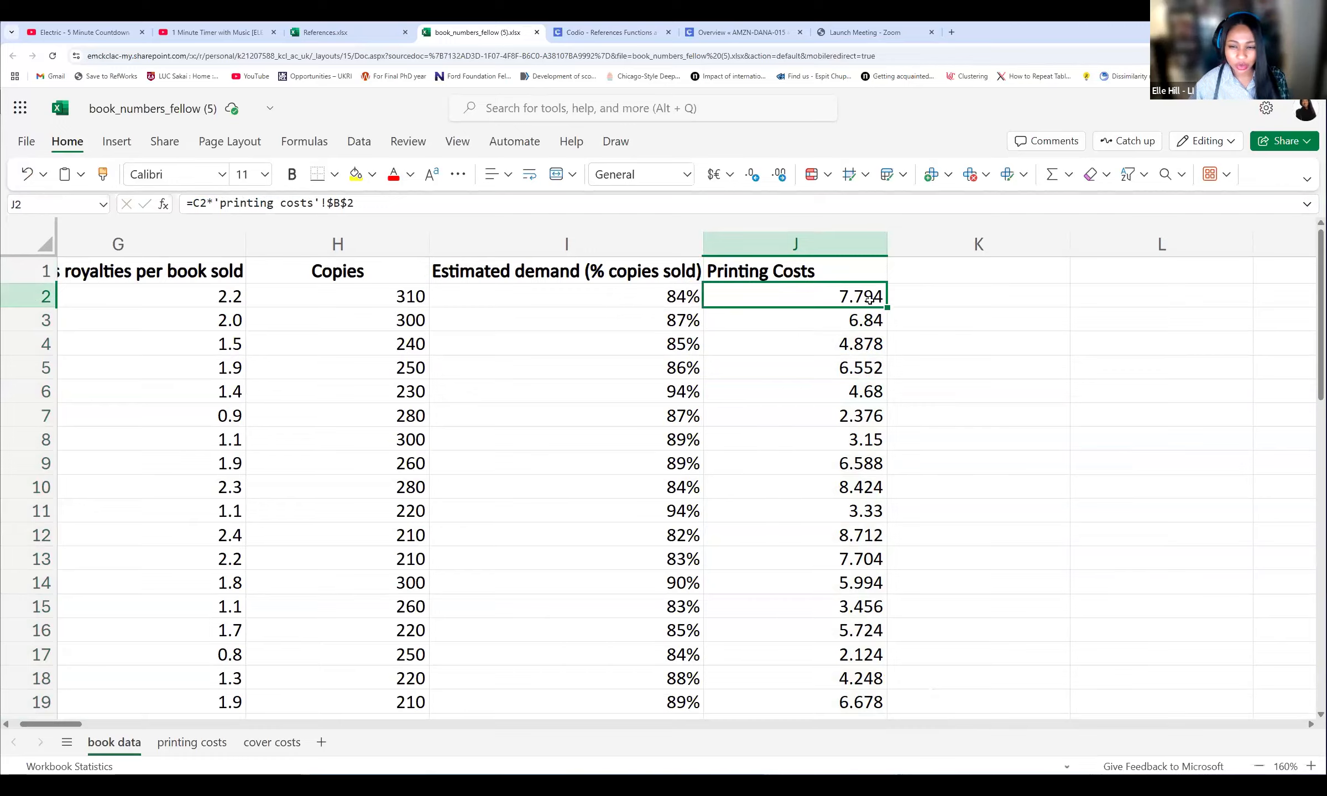
pyautogui.click(850, 303)
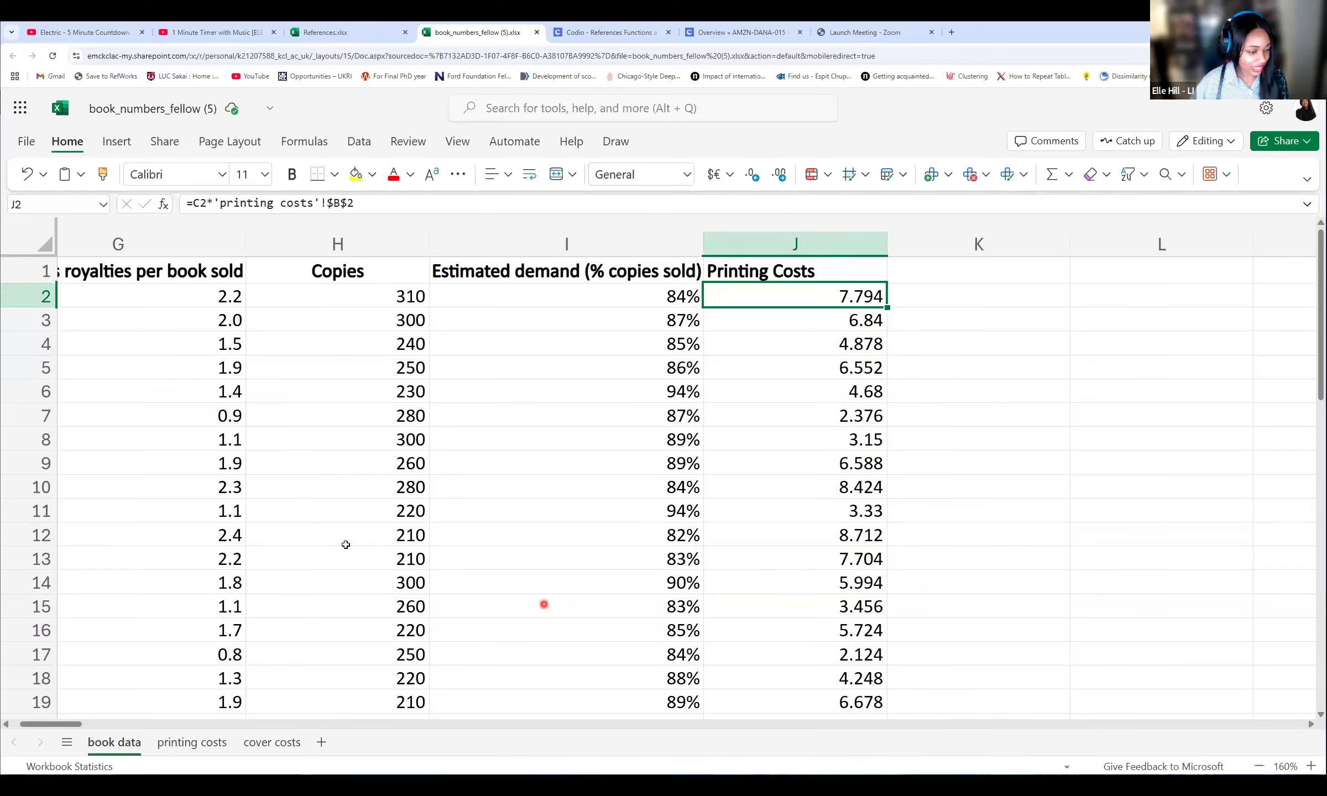
pyautogui.click(360, 383)
pyautogui.scroll(-1, 474, 356)
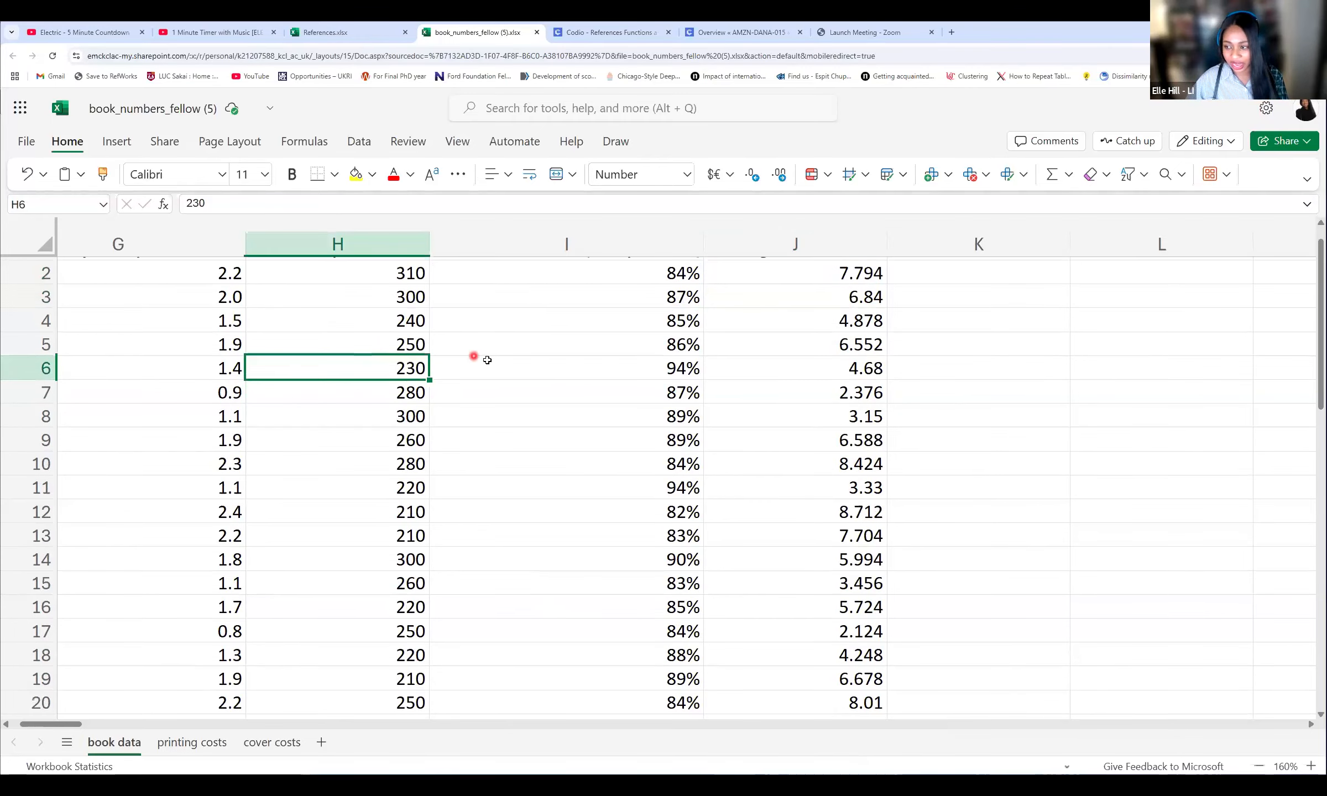
pyautogui.scroll(1, 862, 298)
# Step: Clear the Printing Costs formulas from J2 through J21
pyautogui.click(862, 297)
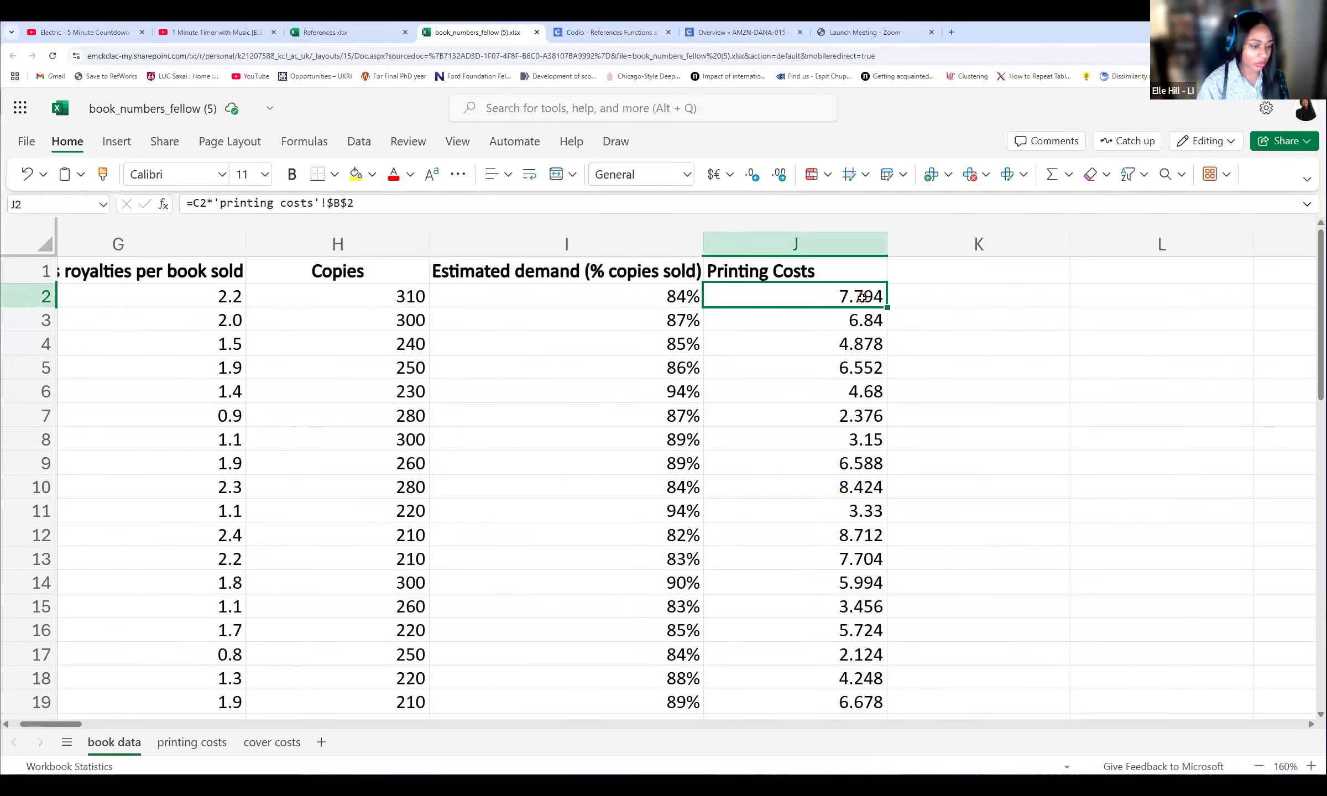
pyautogui.hotkey('ctrl', 'shift', 'Down')
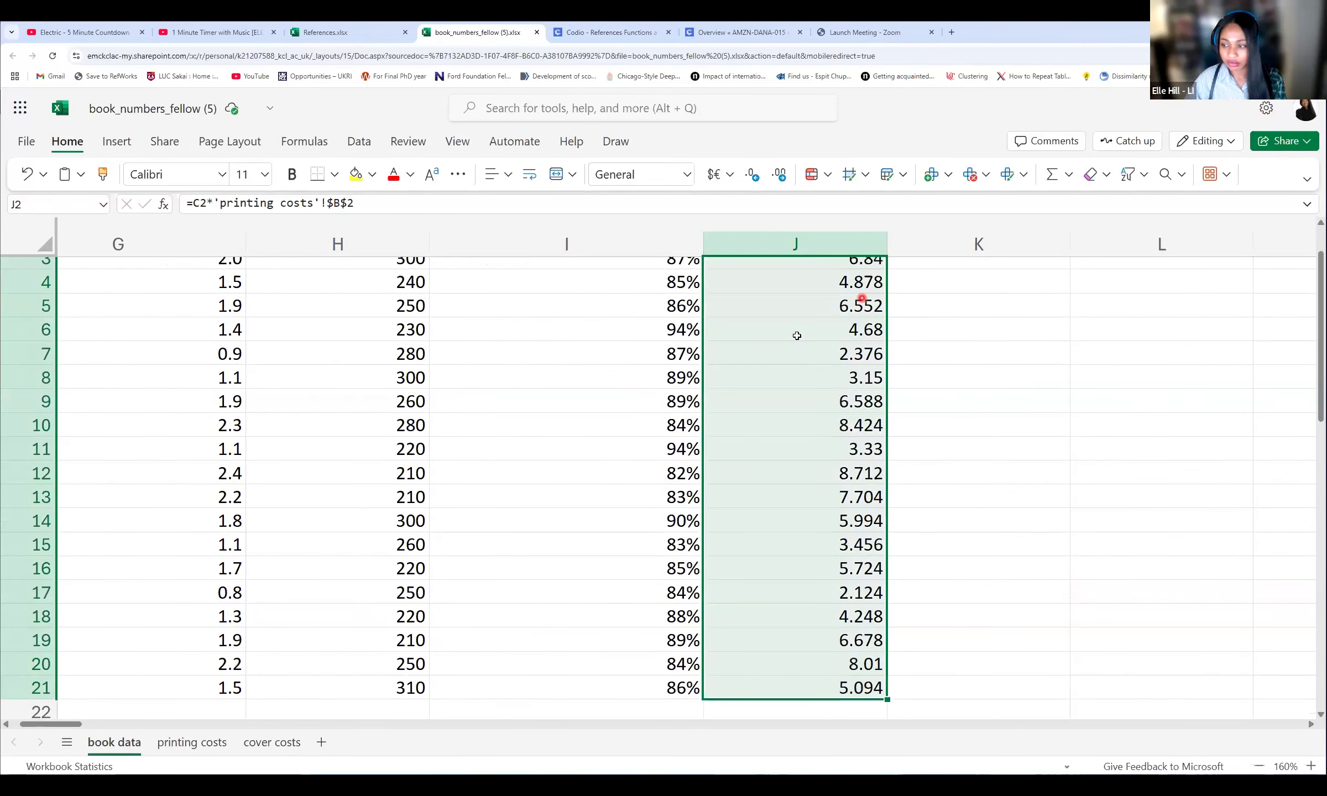
pyautogui.rightClick(780, 303)
pyautogui.click(815, 339)
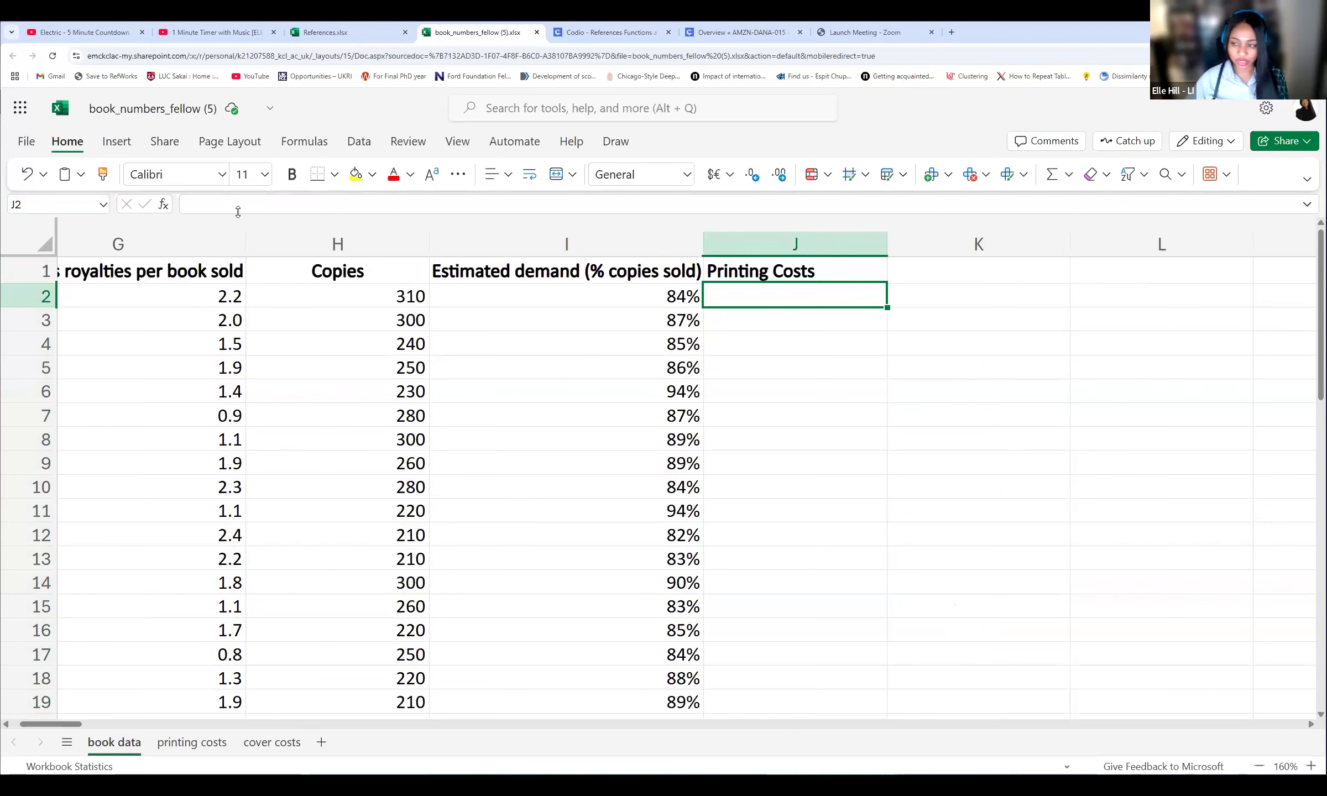
# Step: Enter =C2*'printing costs'!B2 in J2, picking the page count and the 70 gsm black-and-white cost per page
pyautogui.write('=')
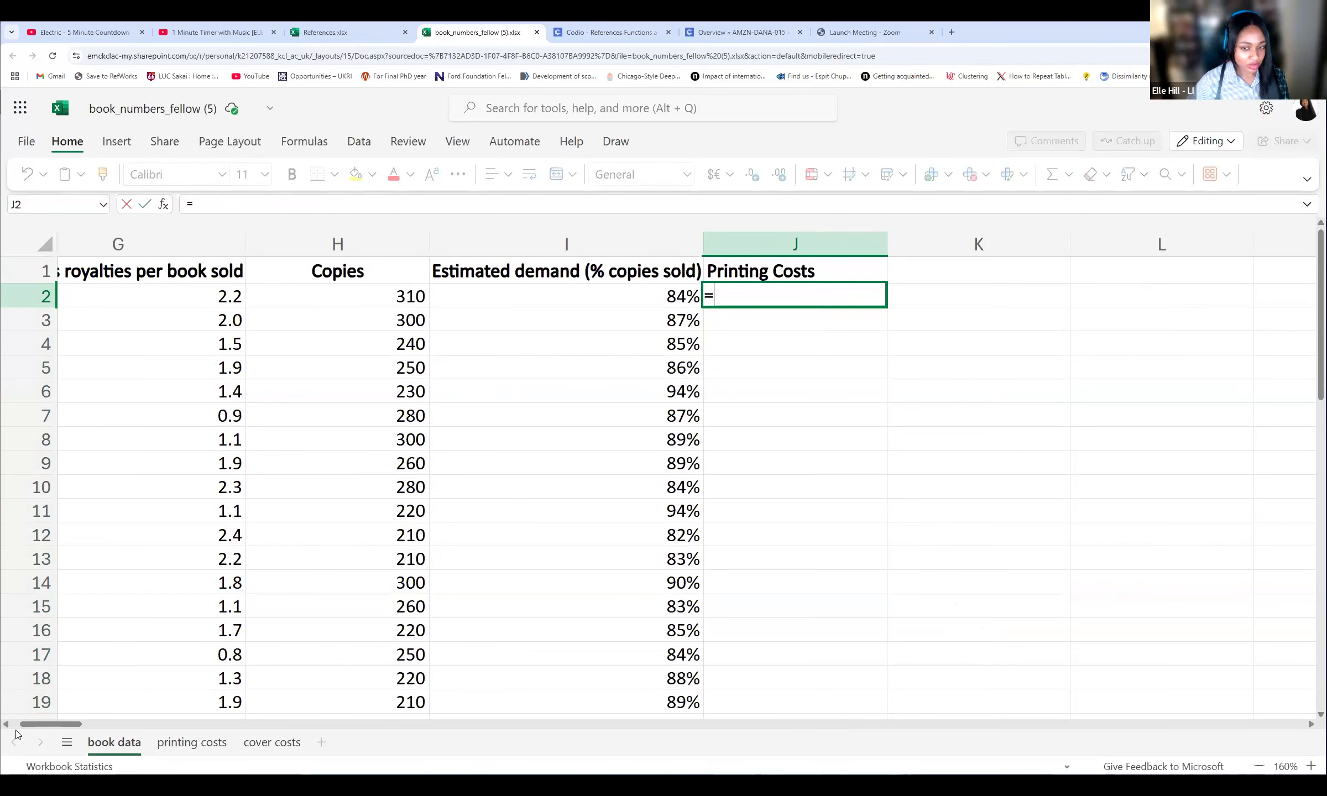
pyautogui.hscroll(-10, 480, 291)
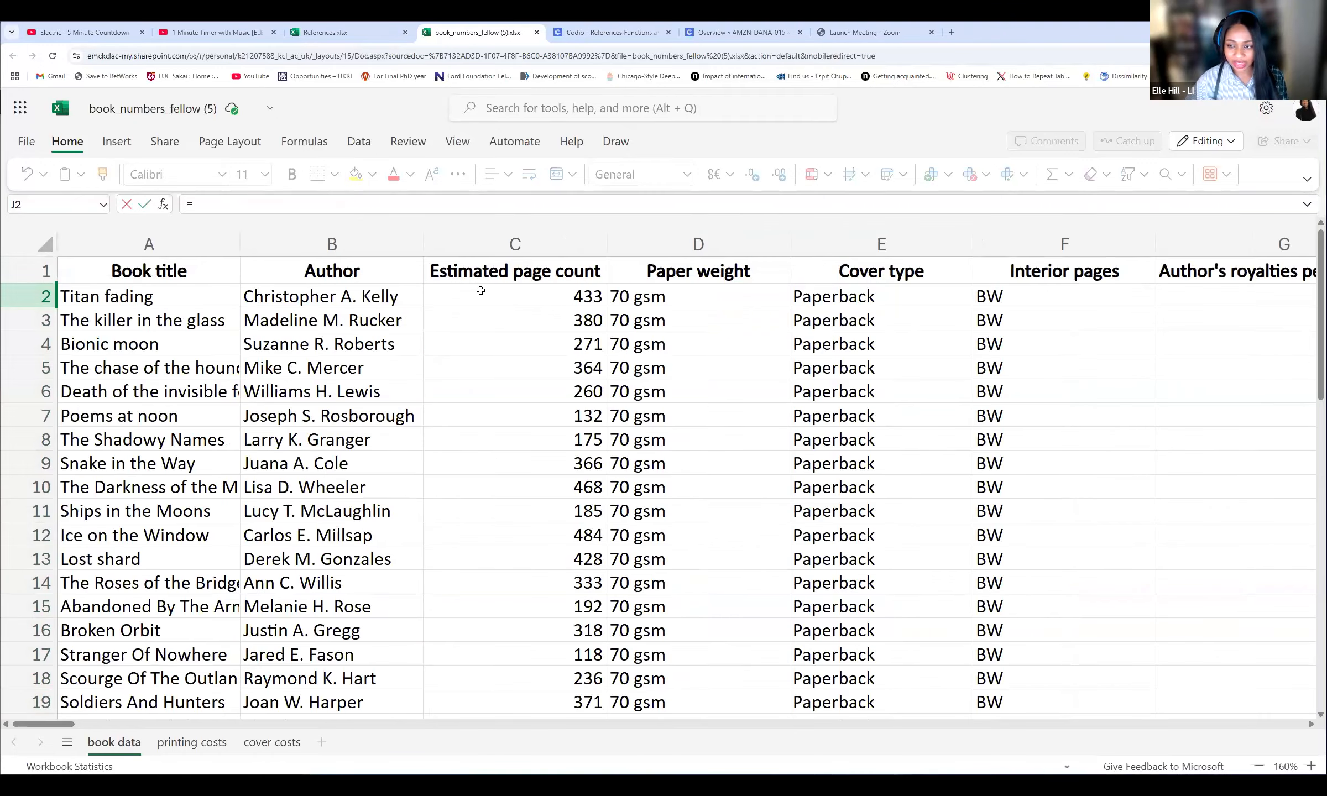
pyautogui.click(523, 299)
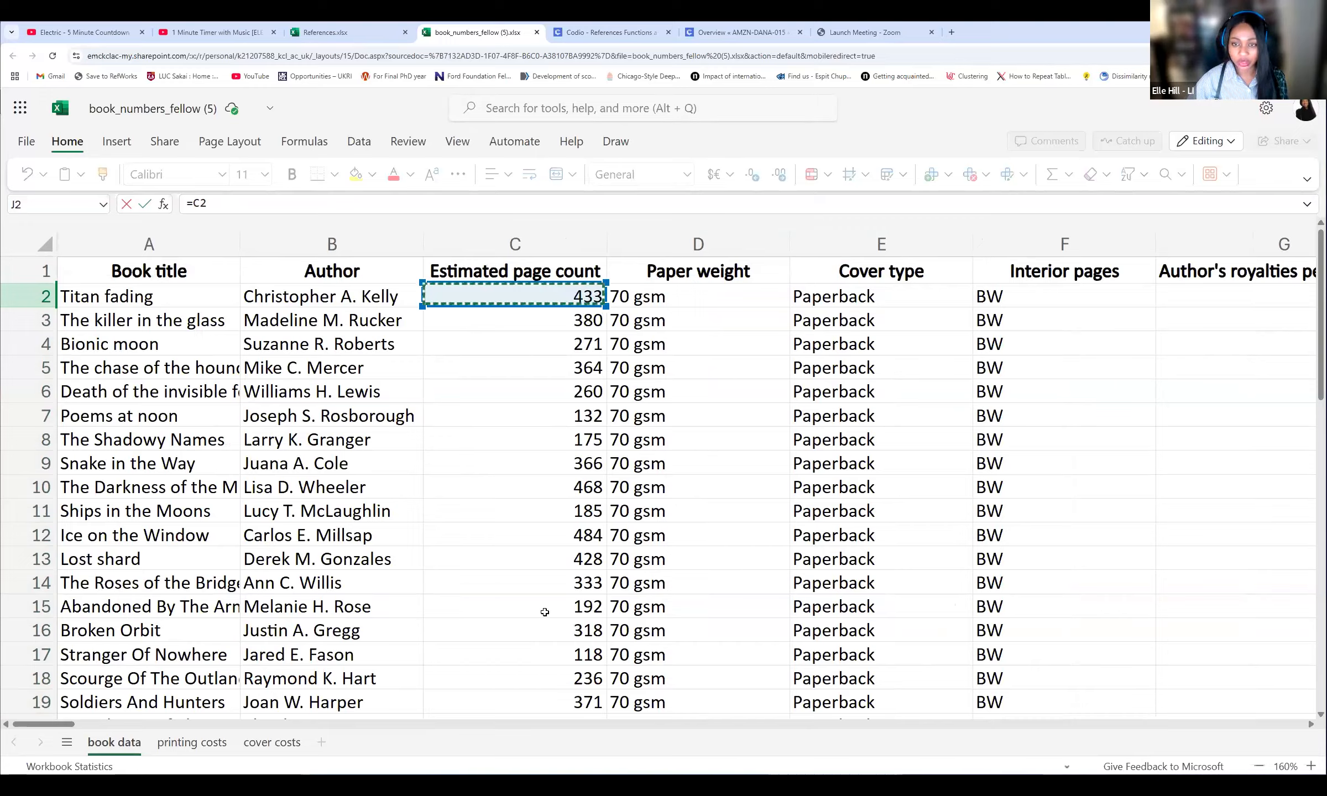
pyautogui.click(235, 206)
pyautogui.write('*')
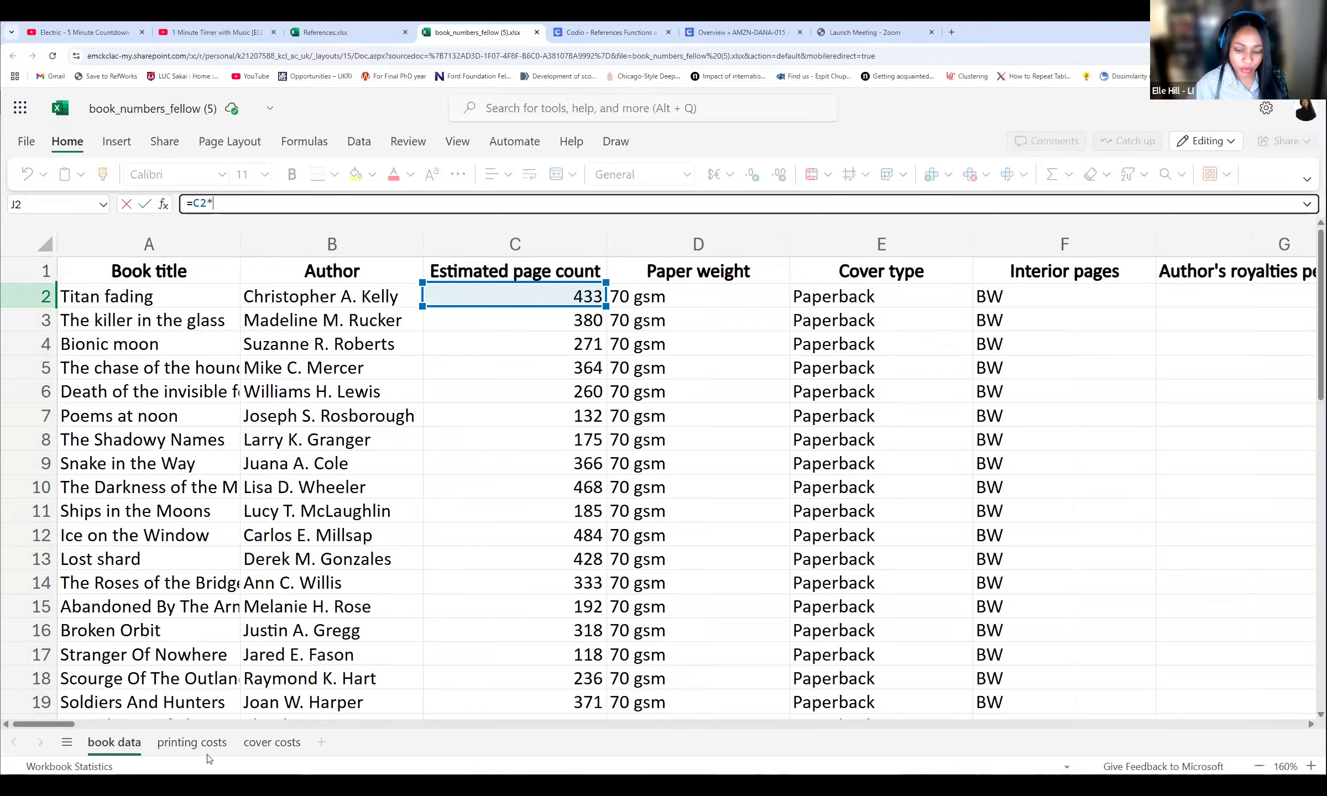
pyautogui.click(204, 744)
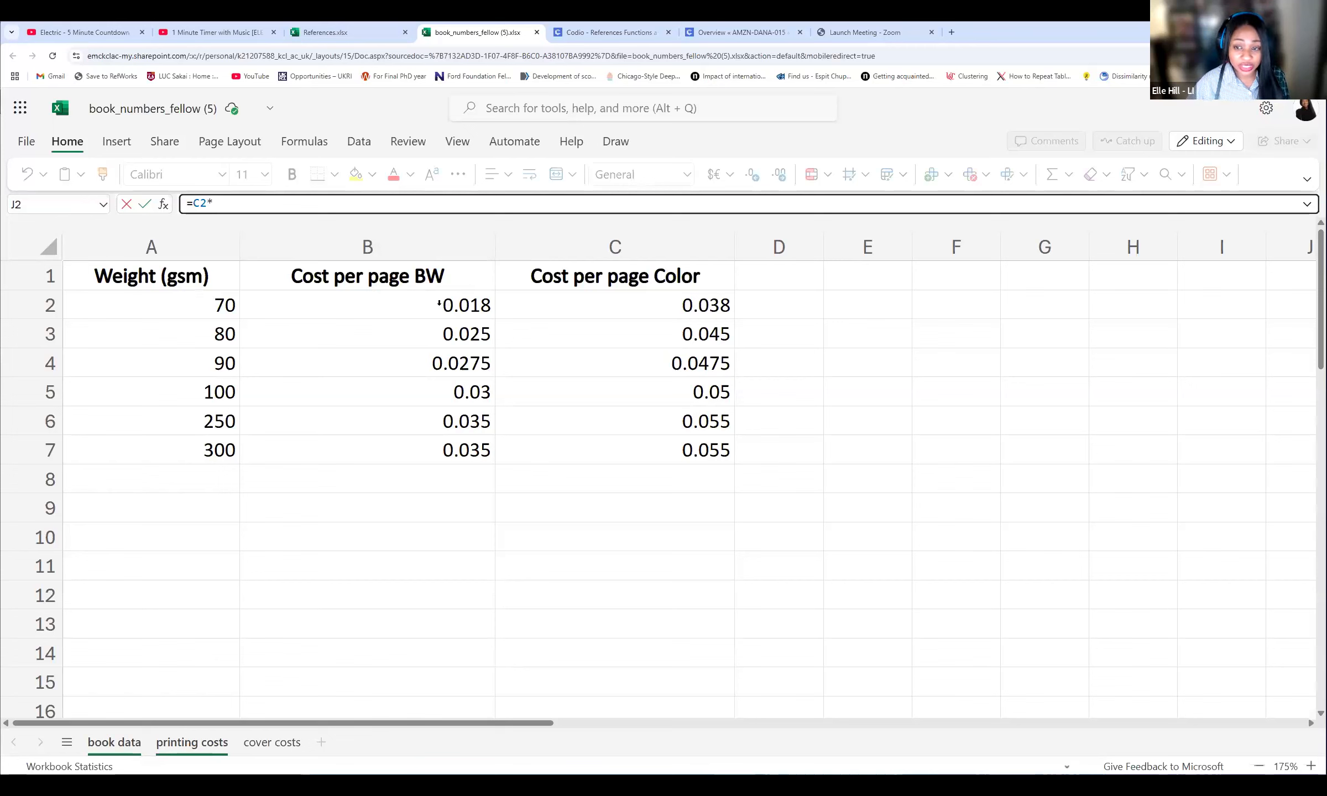
pyautogui.click(438, 302)
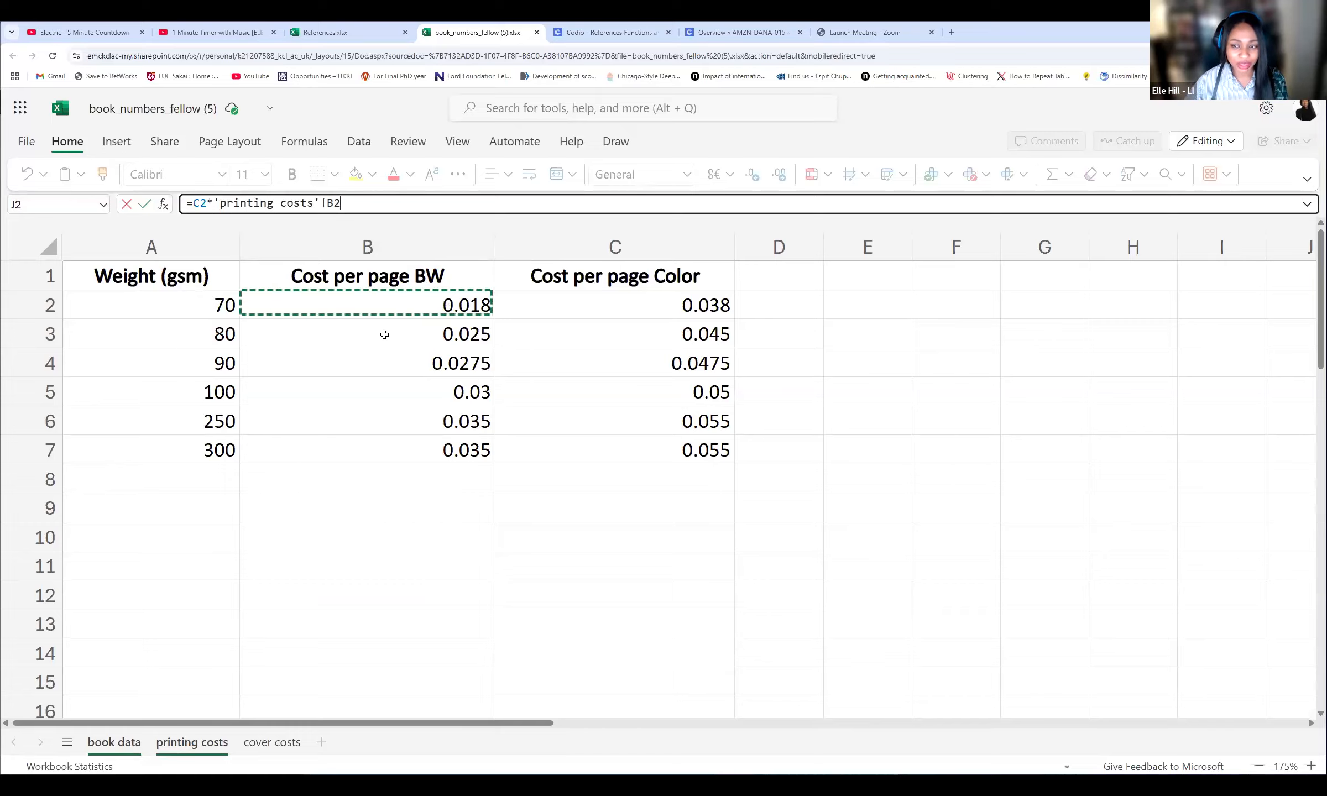
# Step: Point the J2 formula's cost reference at B3, B4 and B5 in turn, and return it to the 70 gsm black-and-white cost in B2
pyautogui.click(385, 335)
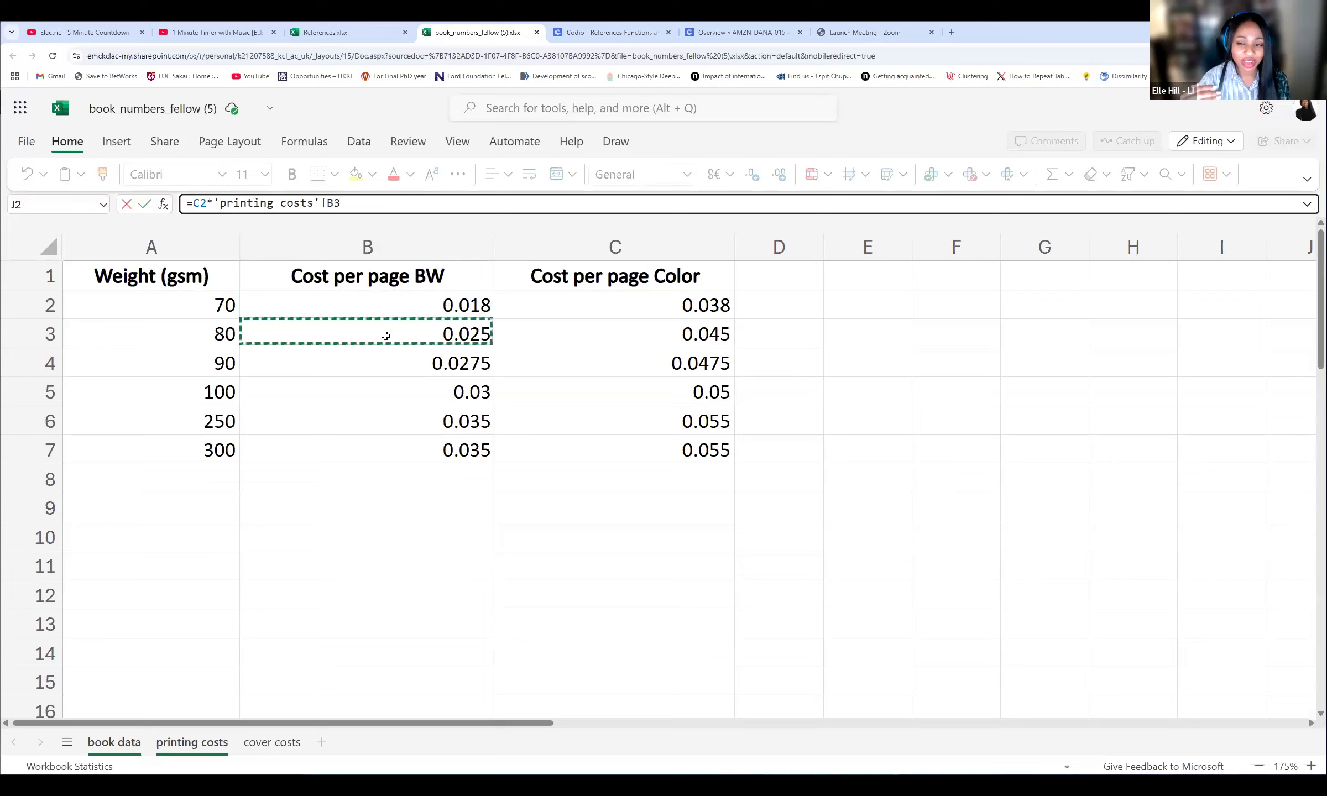
pyautogui.click(367, 368)
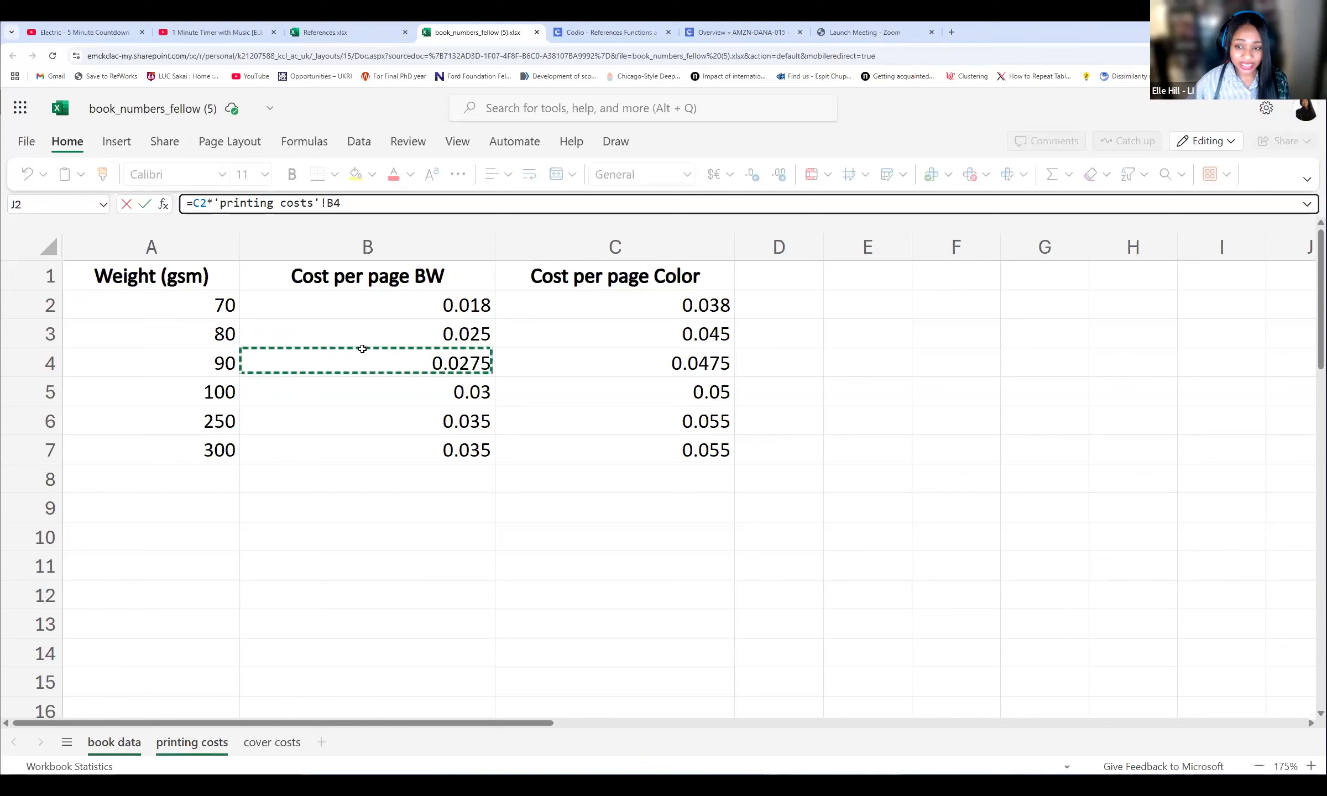
pyautogui.click(368, 402)
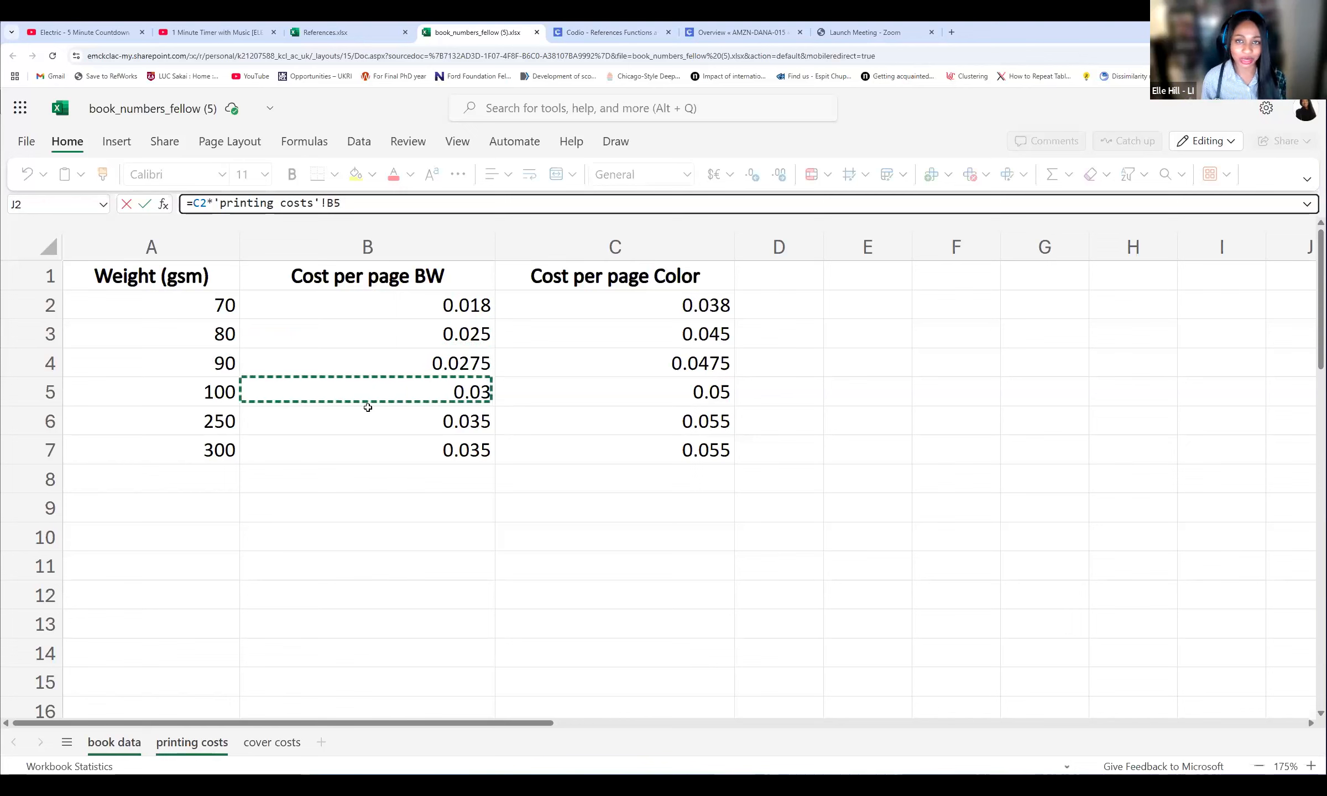
pyautogui.click(360, 308)
pyautogui.click(352, 332)
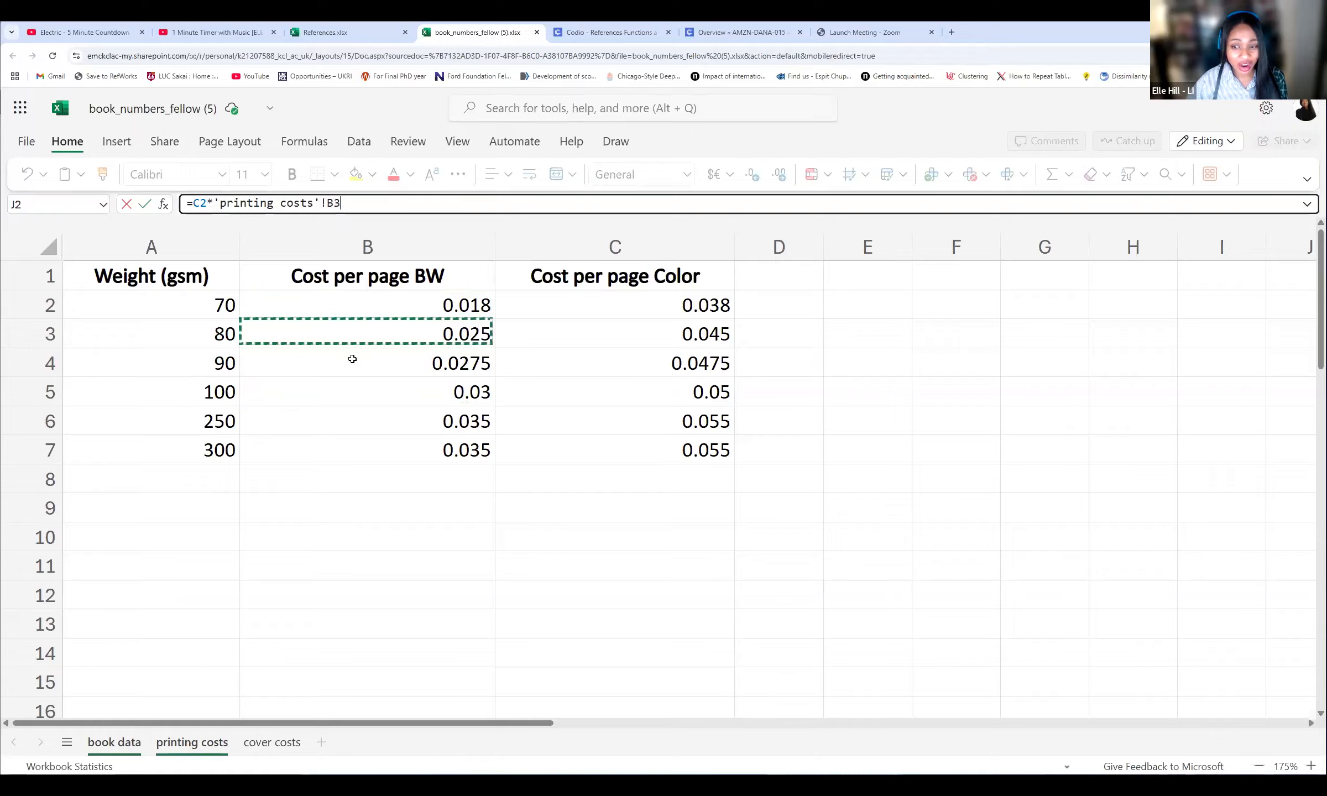
pyautogui.press('Down')
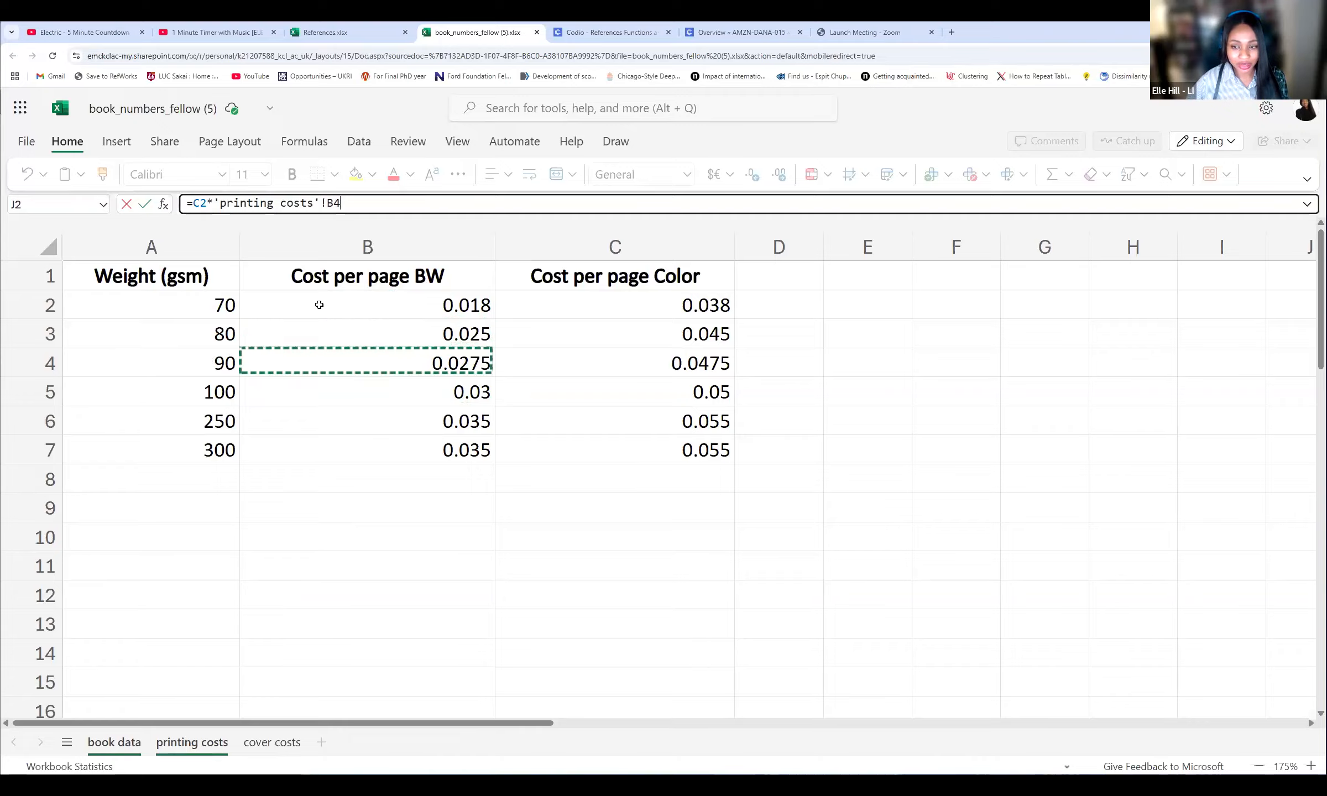
pyautogui.click(319, 305)
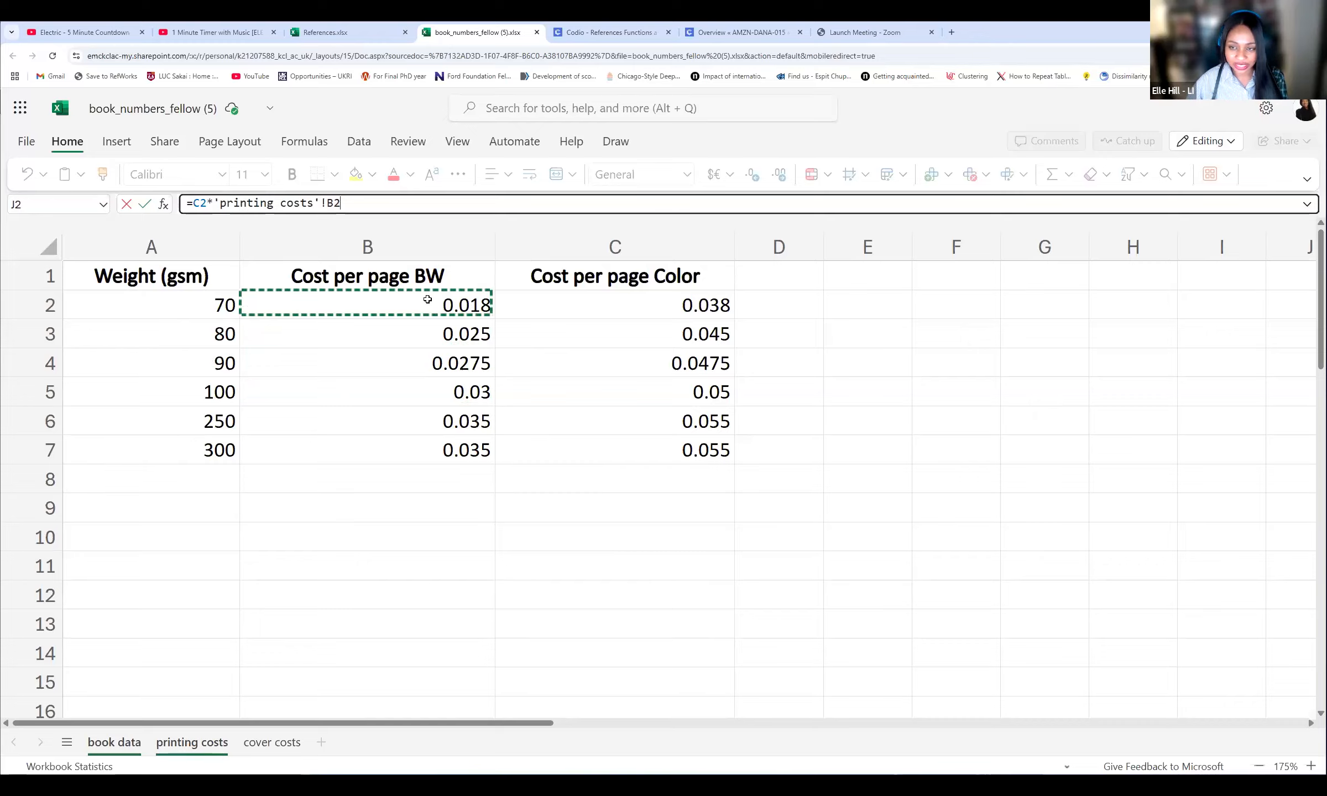
# Step: Try to make the printing costs reference in the J2 formula absolute as $B$2
pyautogui.click(350, 208)
pyautogui.press('Left')
pyautogui.press('Left')
pyautogui.write('$')
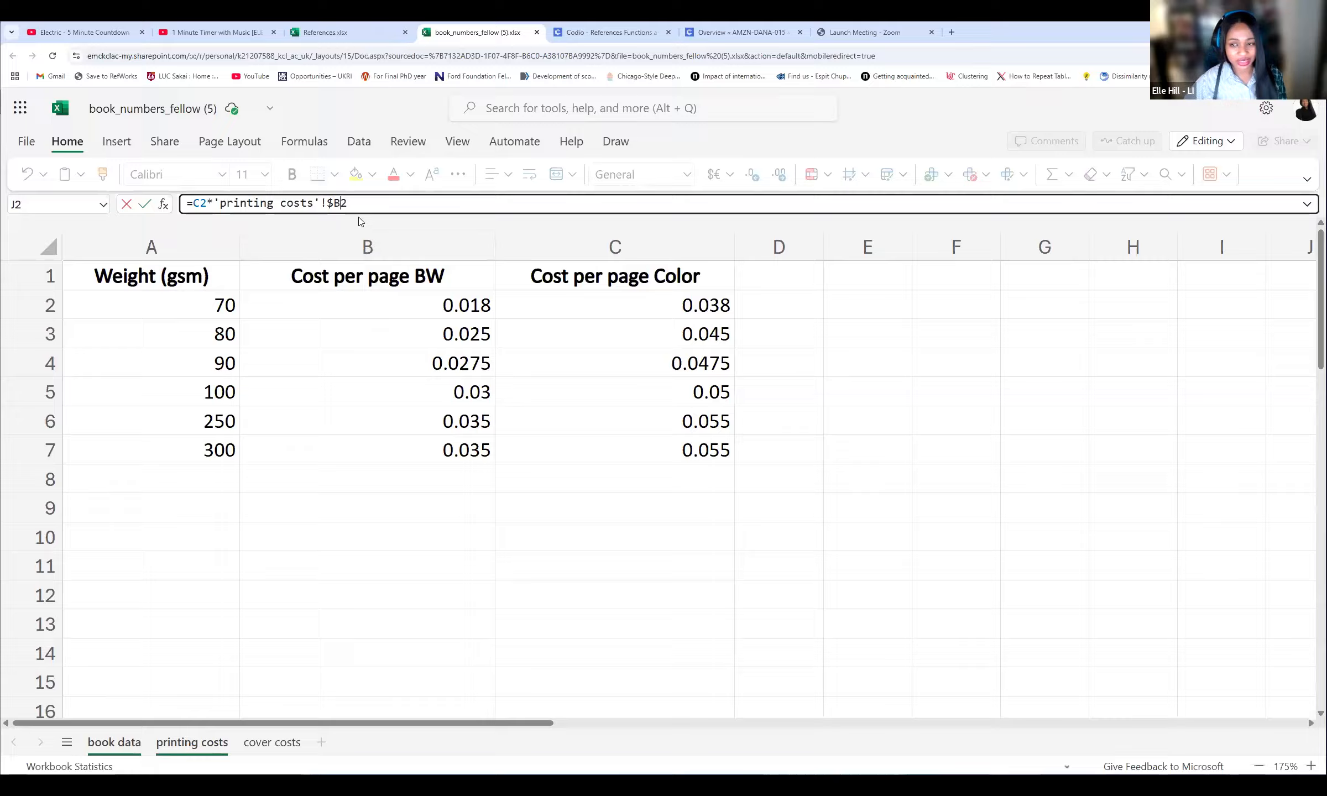
pyautogui.press('Right')
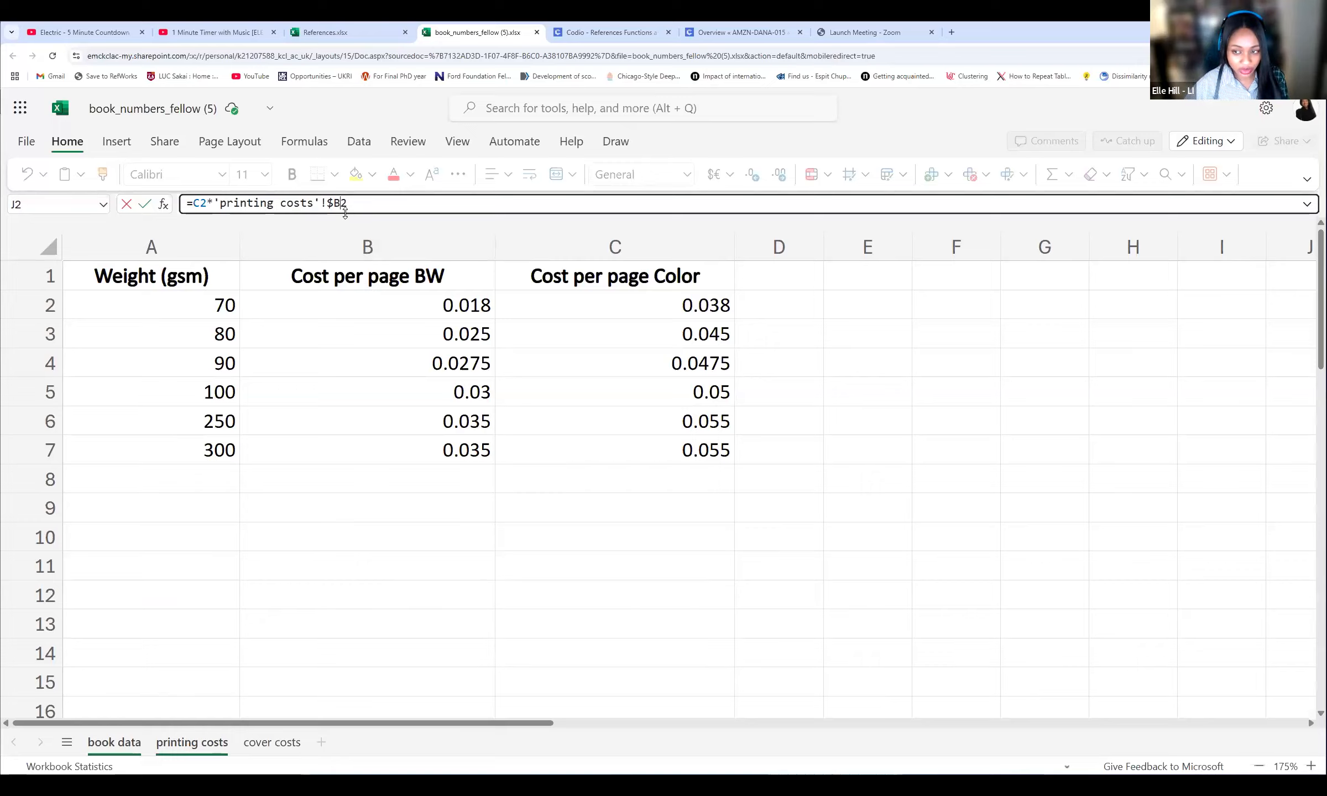
pyautogui.write('$')
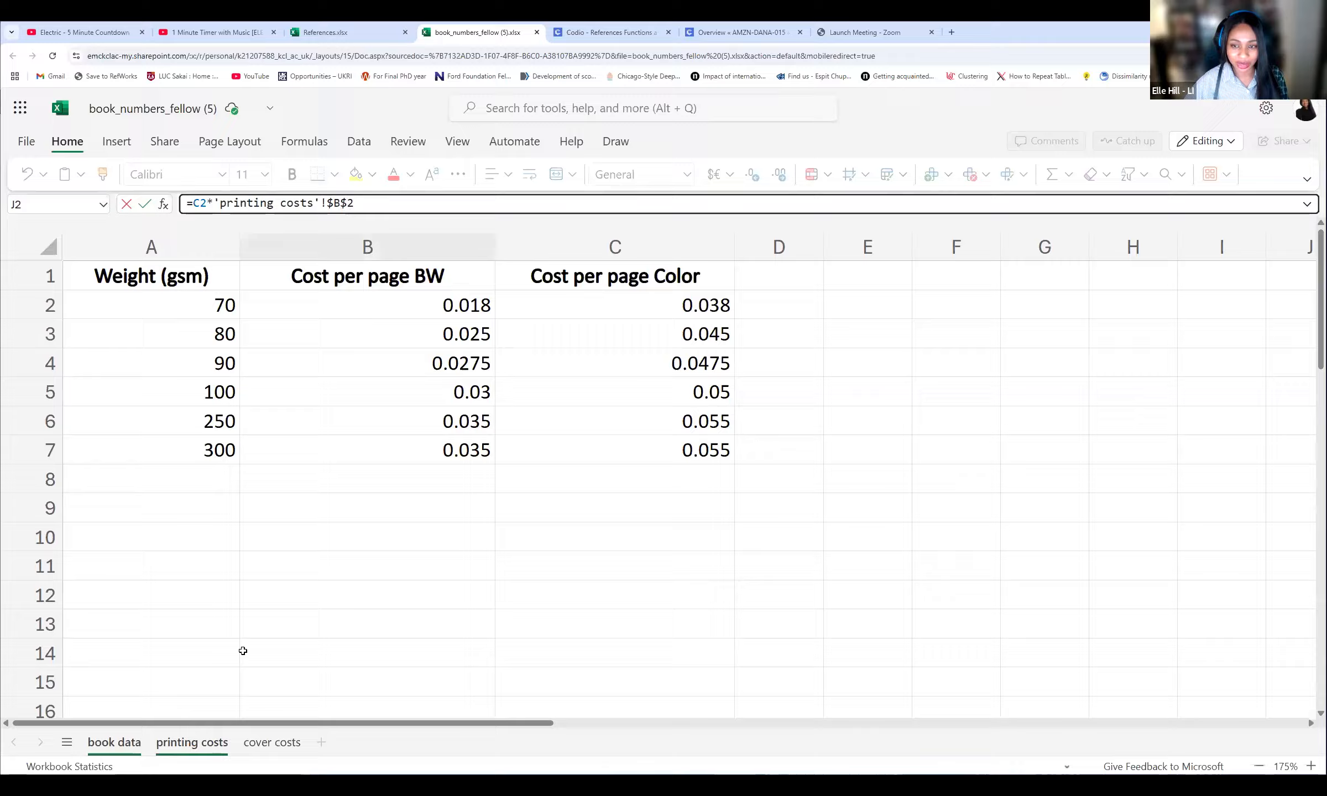
pyautogui.click(353, 256)
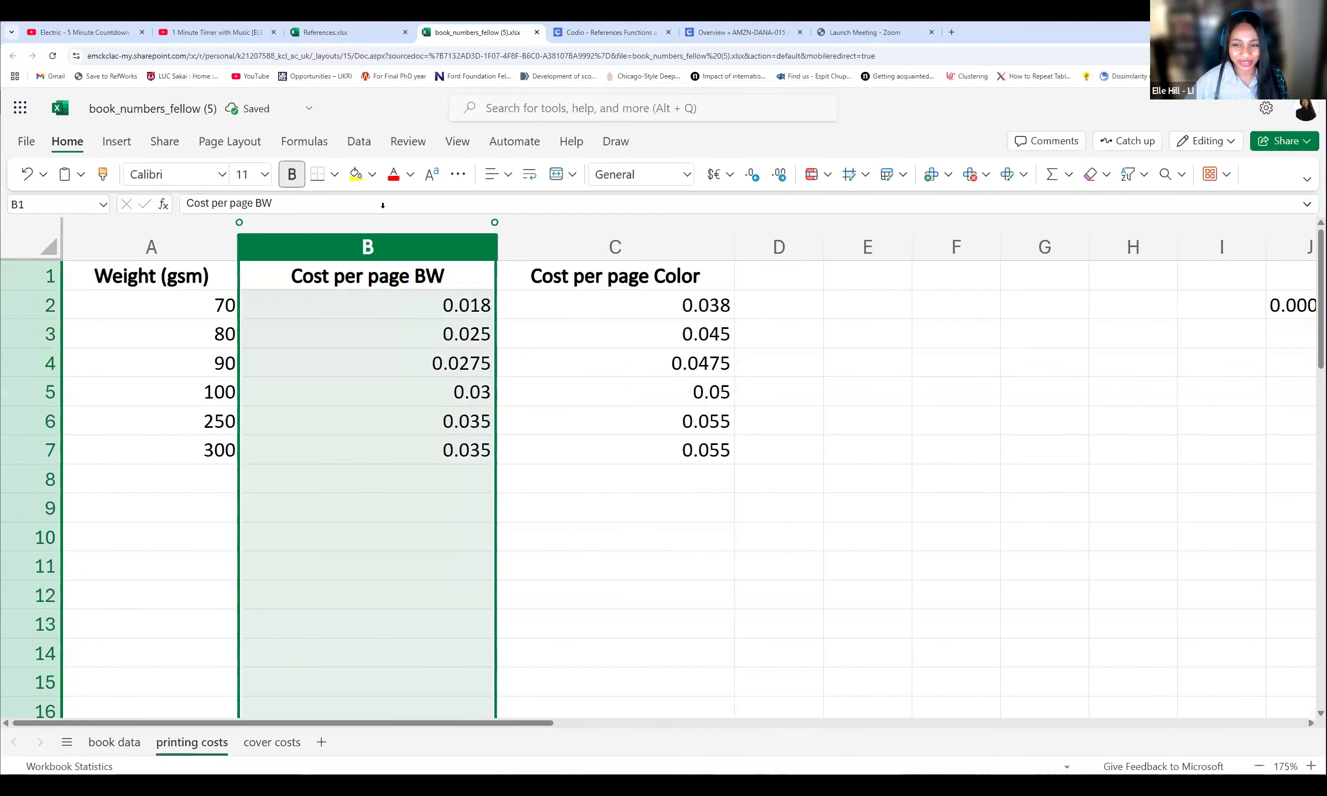
pyautogui.click(375, 329)
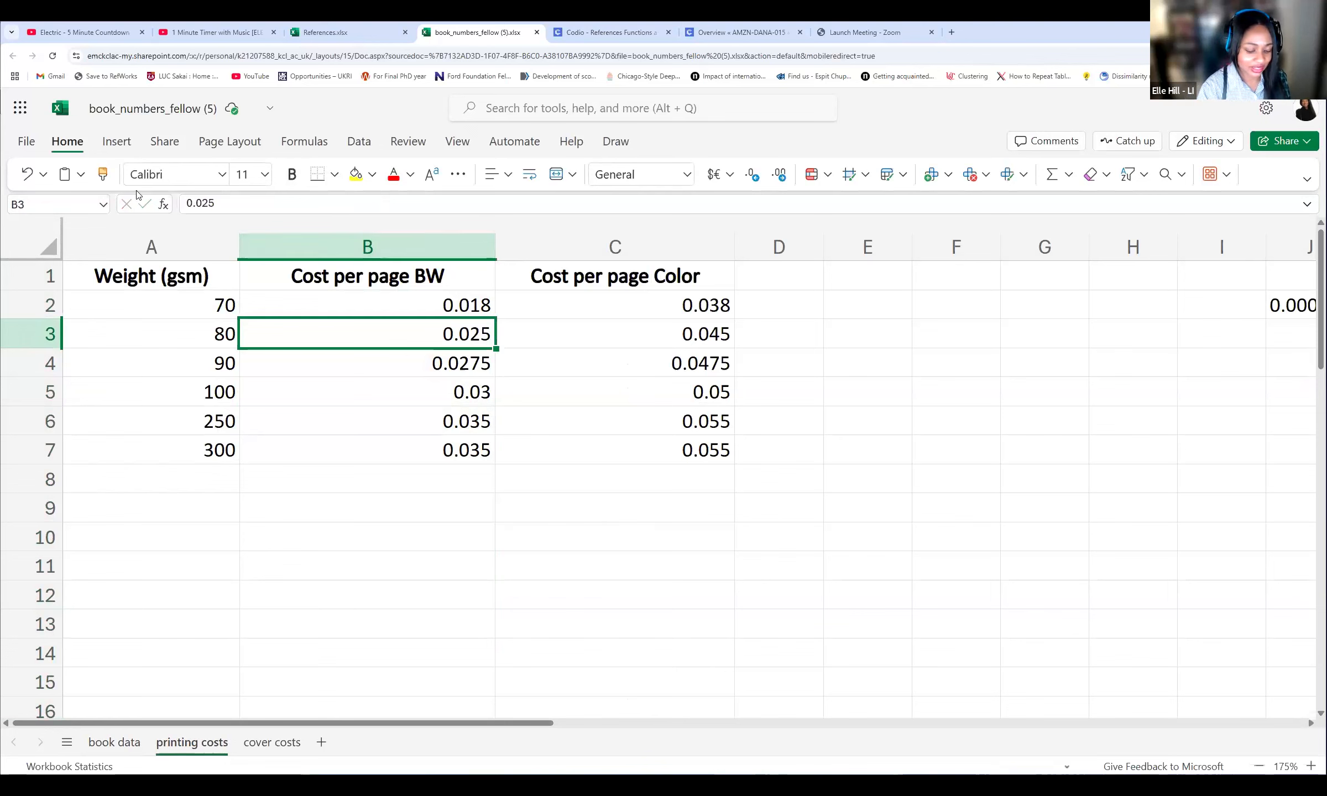
pyautogui.moveTo(221, 203); pyautogui.dragTo(137, 195)
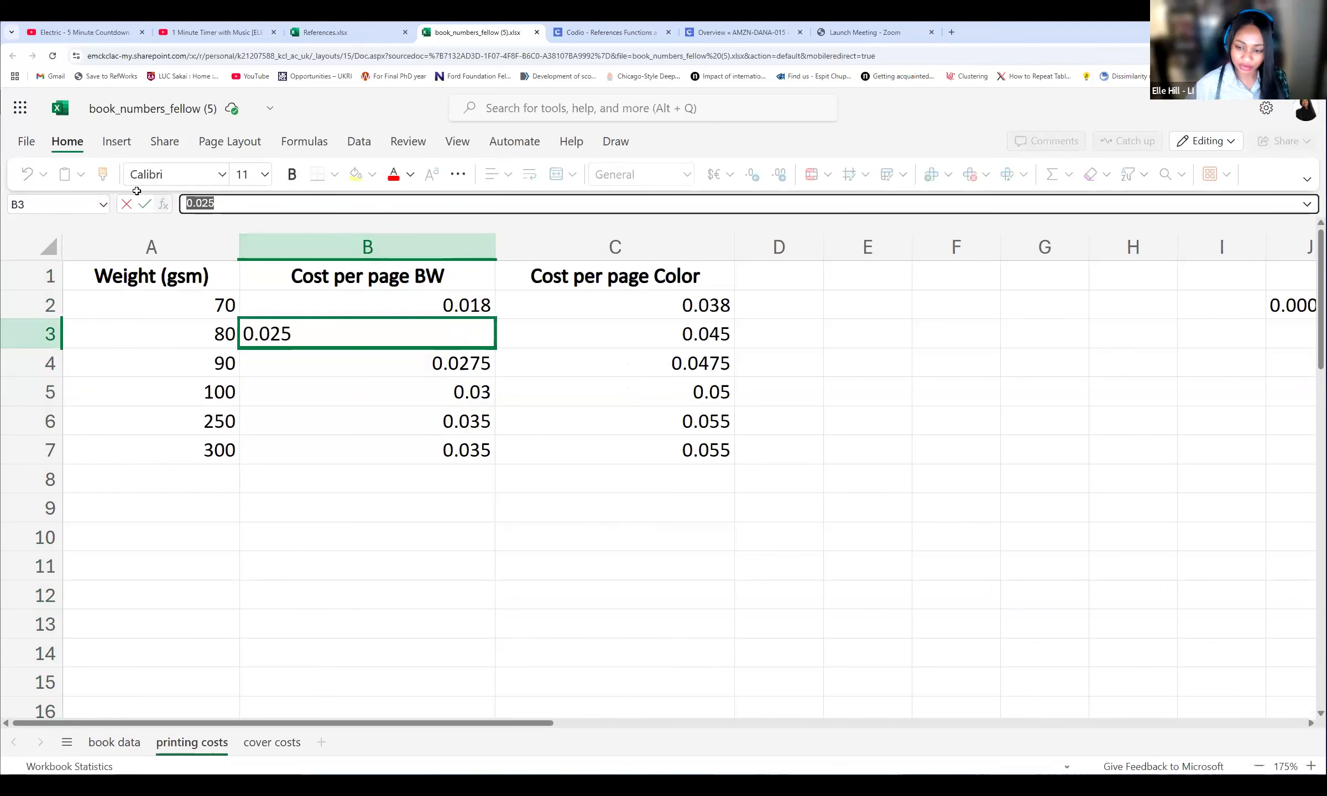
pyautogui.click(287, 555)
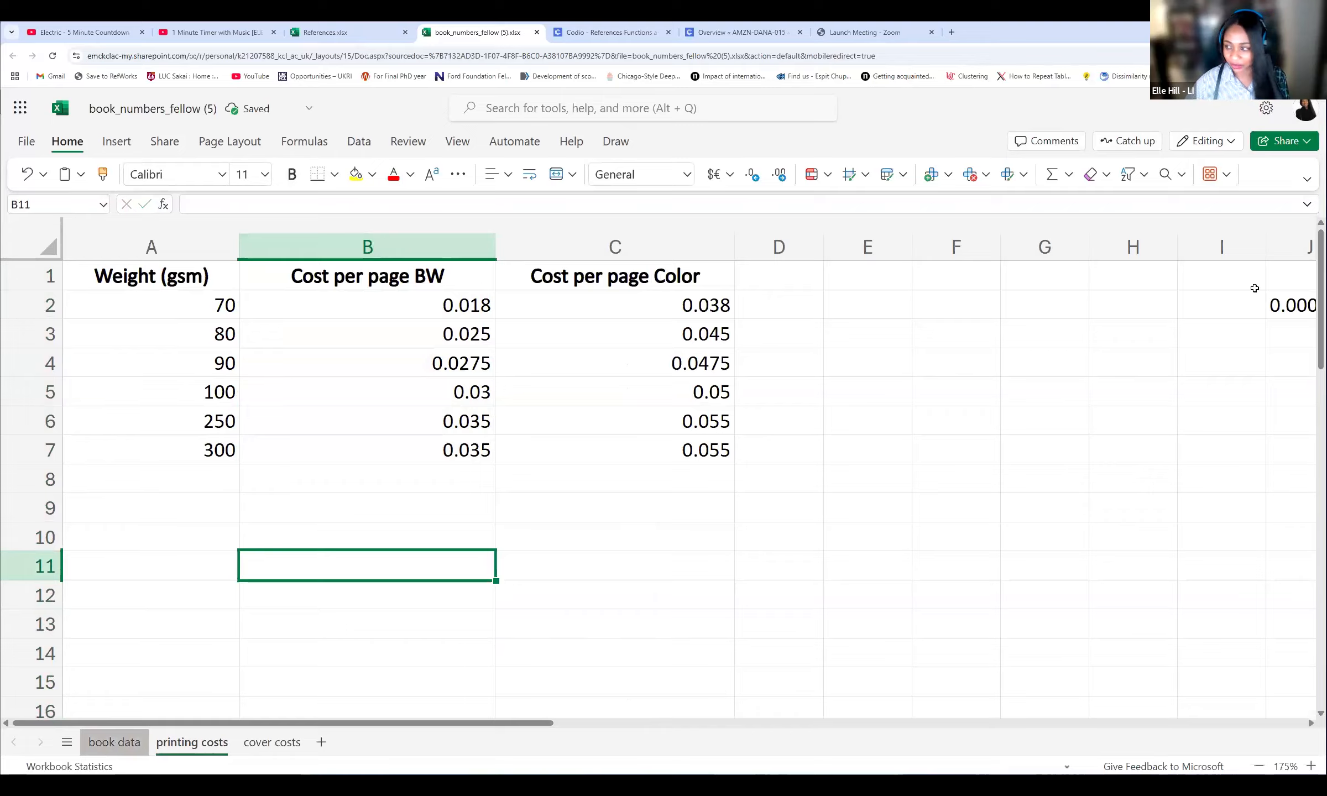
# Step: Enter the formula =C2*'printing costs'!B2 in J2 of the book data sheet, using the page count and the 70 gsm black-and-white cost
pyautogui.hotkey('ctrl', 'pageup')
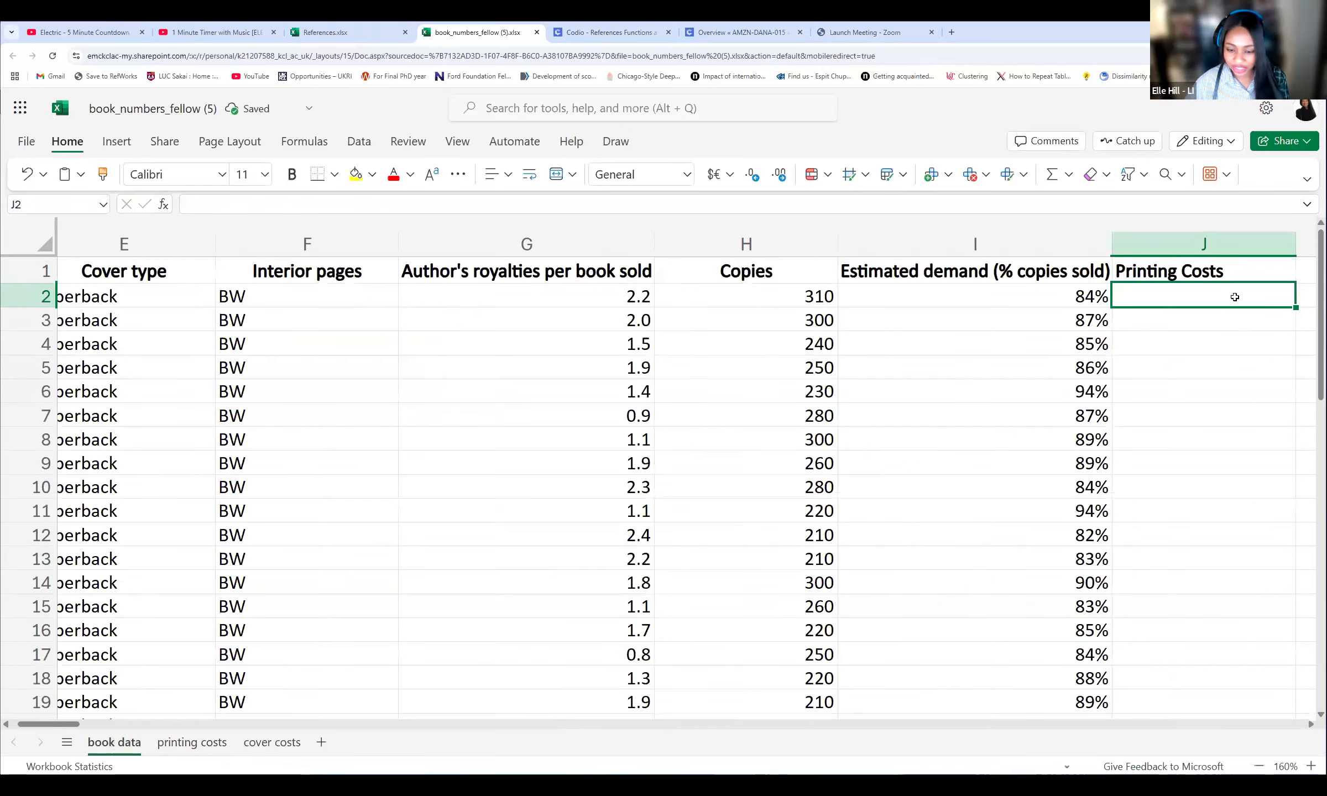
pyautogui.write('=')
pyautogui.hscroll(-4, 562, 297)
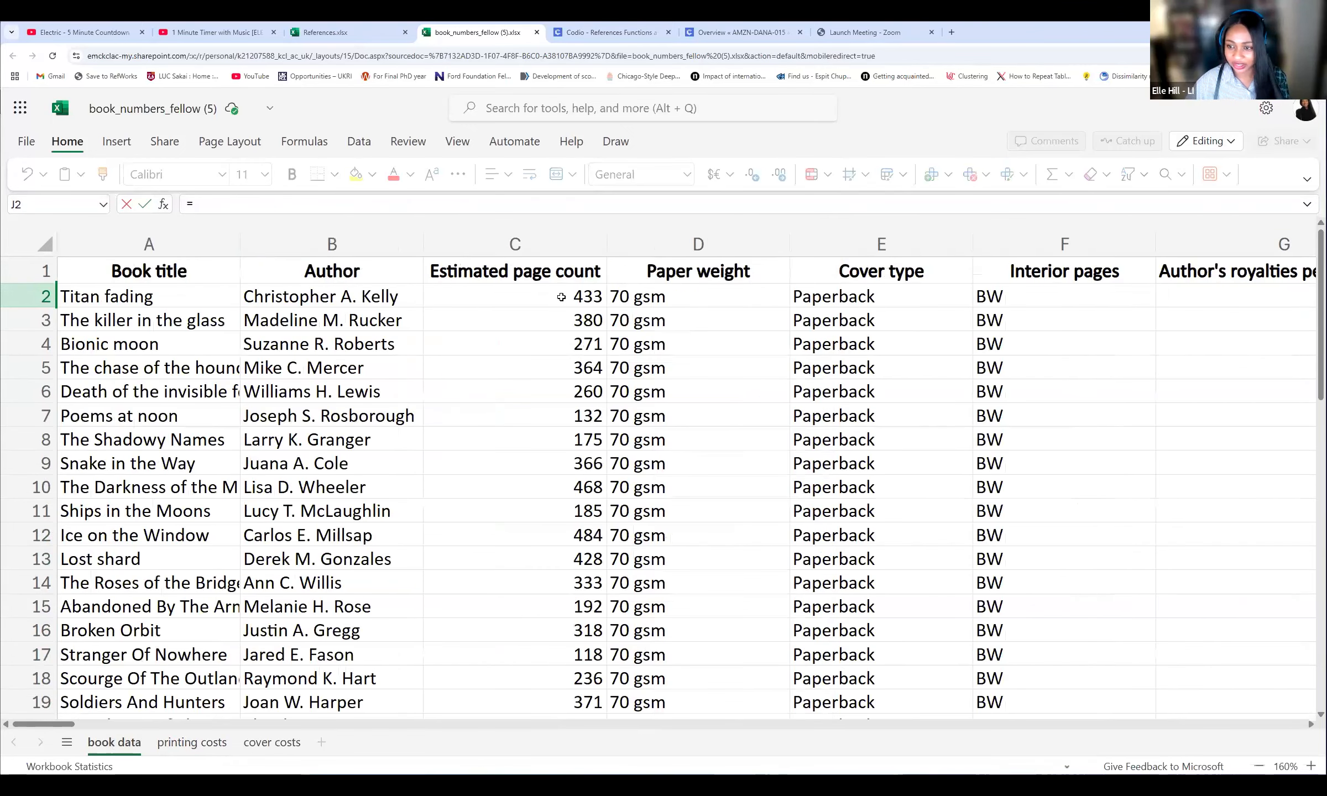
pyautogui.click(561, 297)
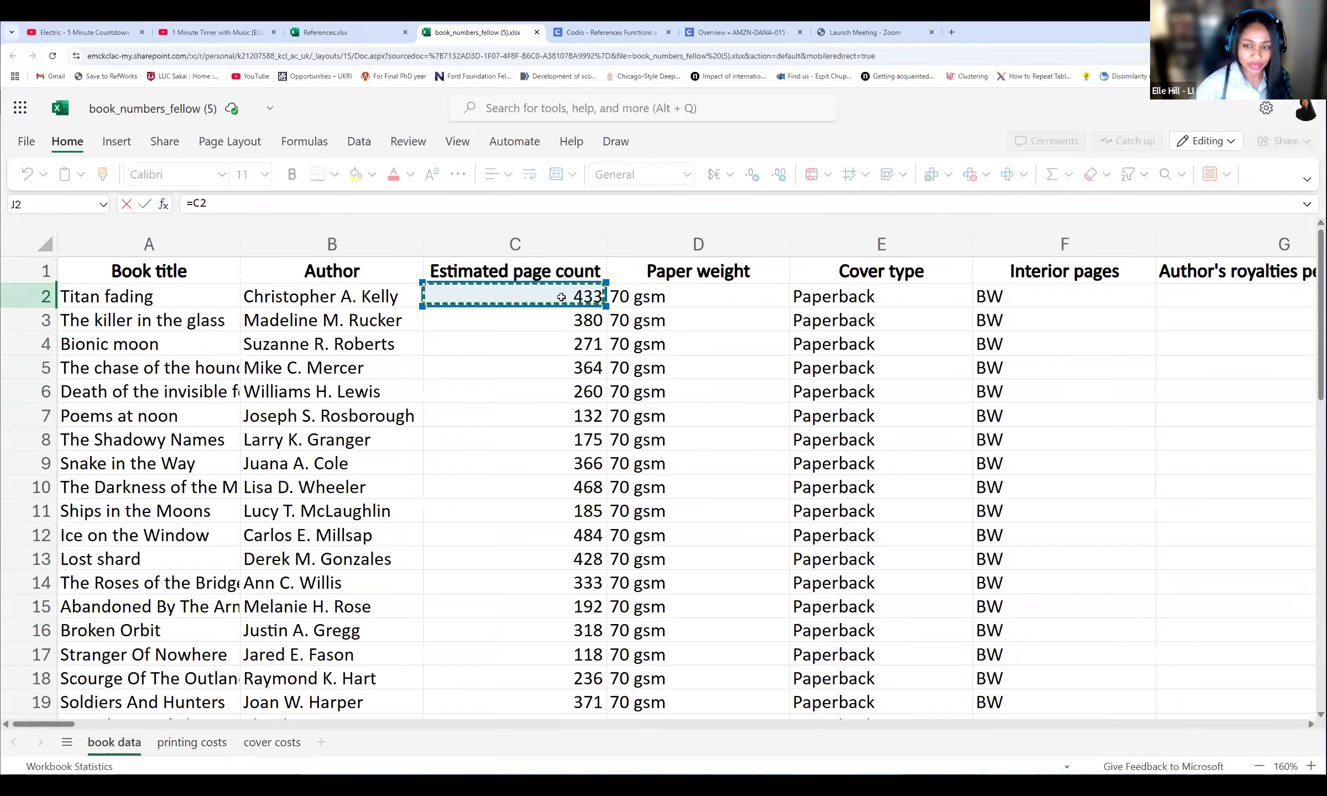
pyautogui.write('*')
pyautogui.hotkey('ctrl', 'pagedown')
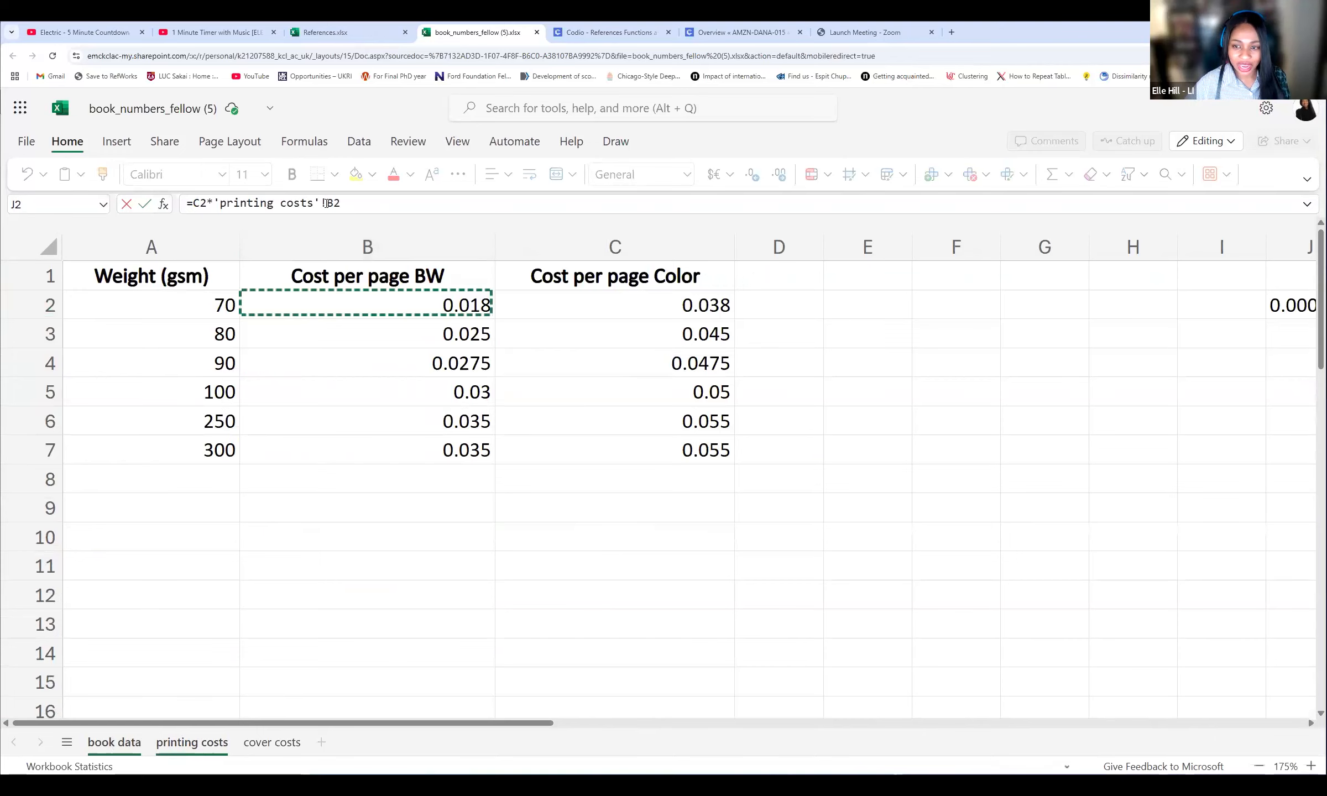
# Step: Make the J2 formula's cost reference absolute as $B$2 and fill the formula down the Printing Costs column
pyautogui.click(327, 204)
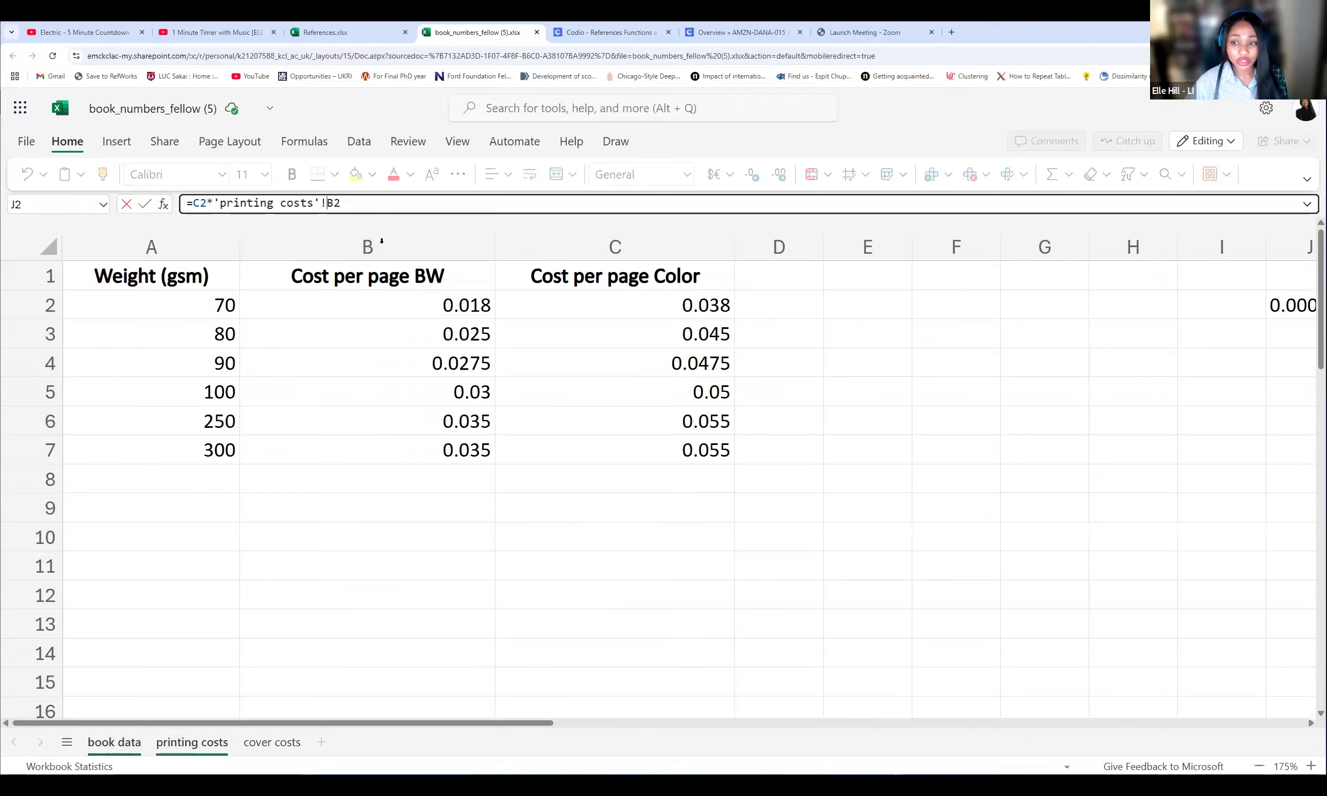
pyautogui.write('$B')
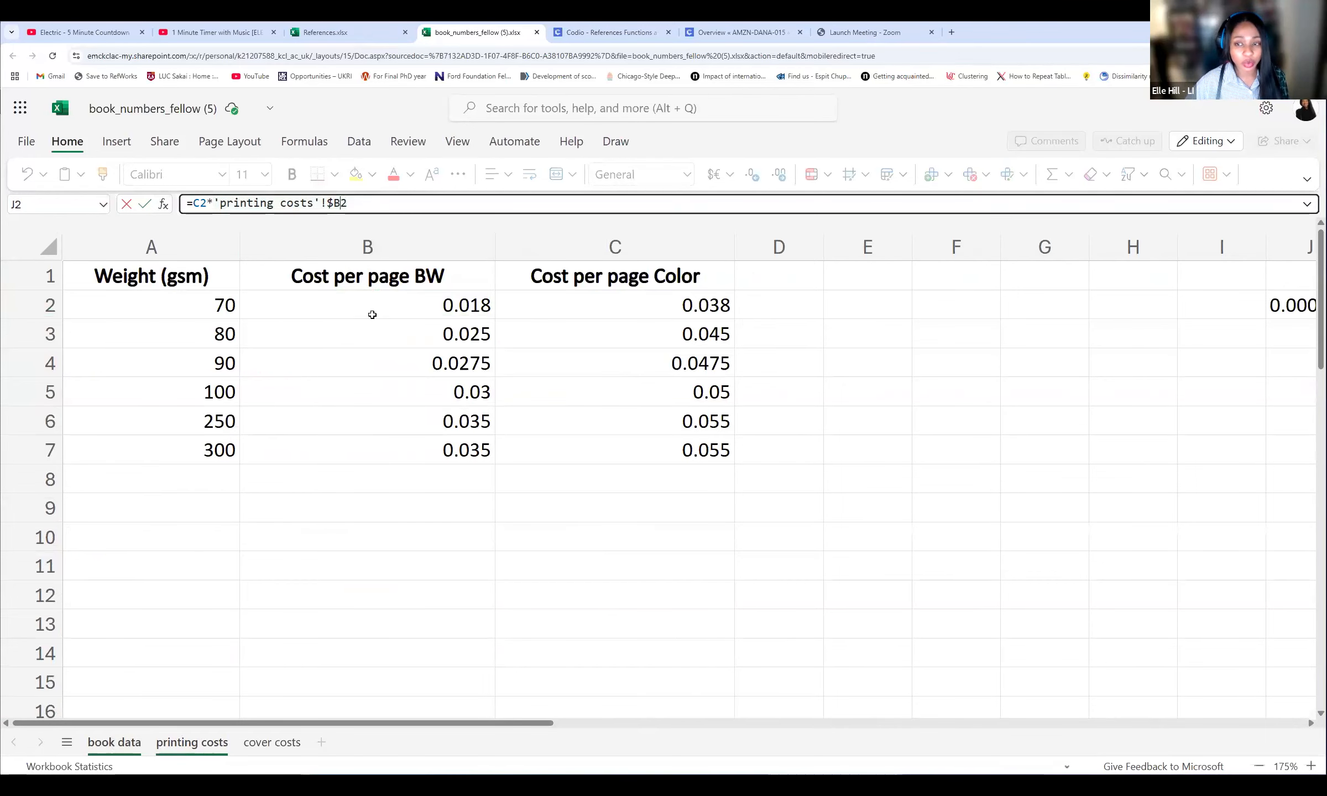
pyautogui.write('$')
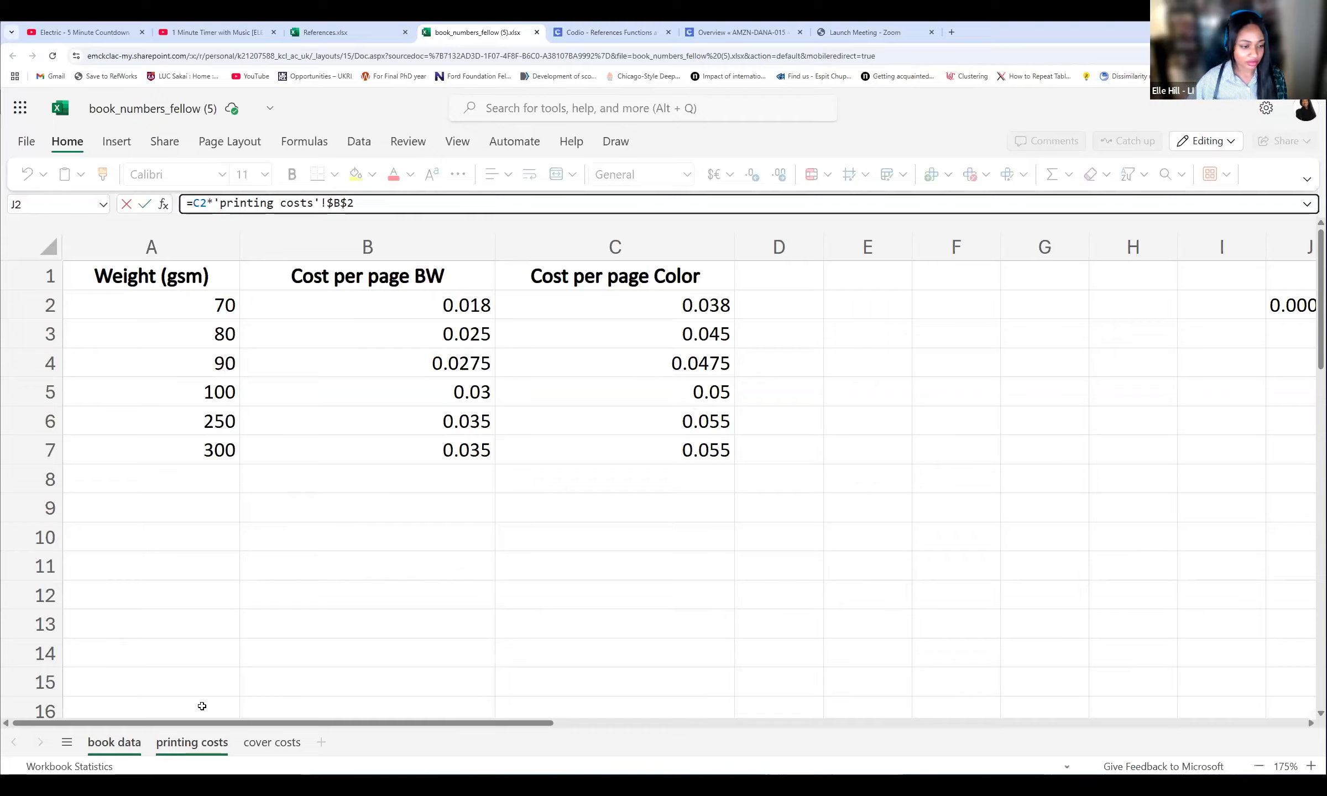
pyautogui.press('Return')
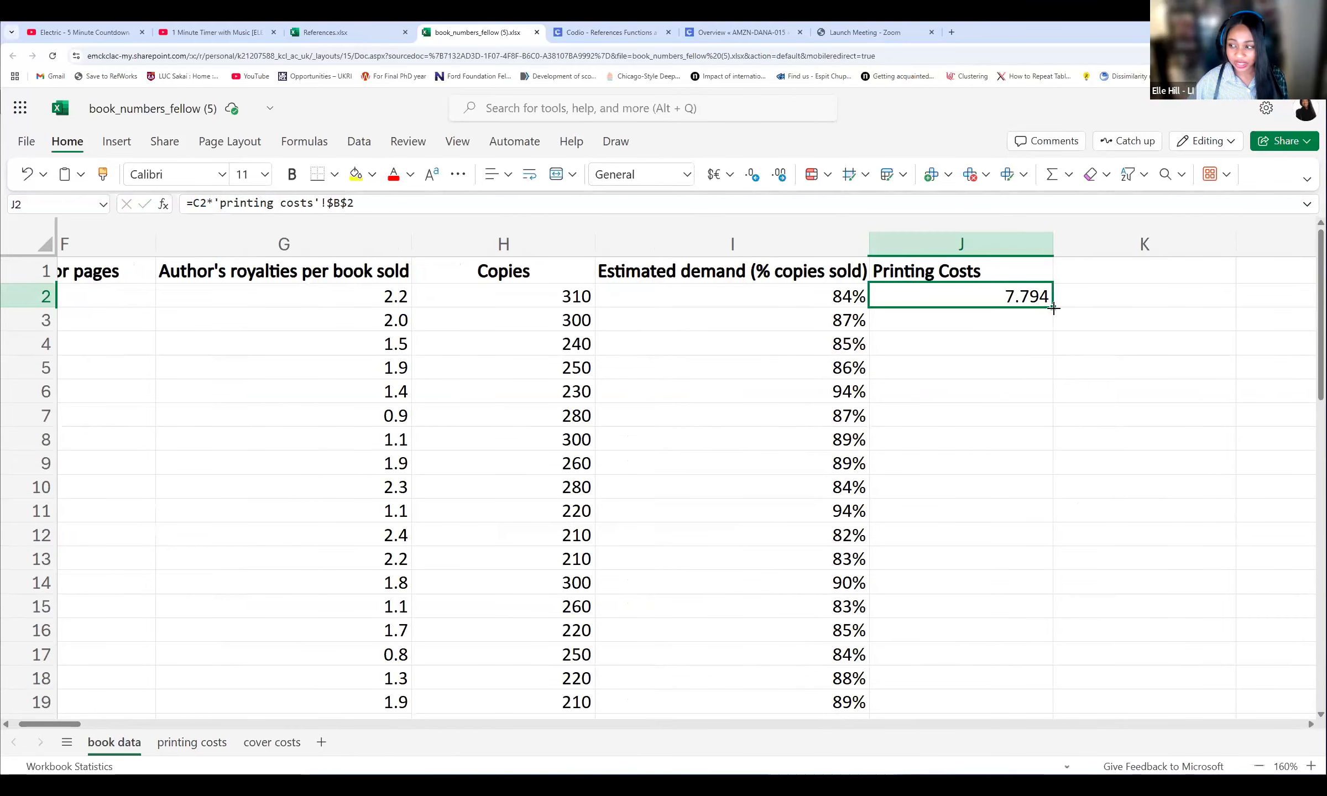
pyautogui.doubleClick(1054, 310)
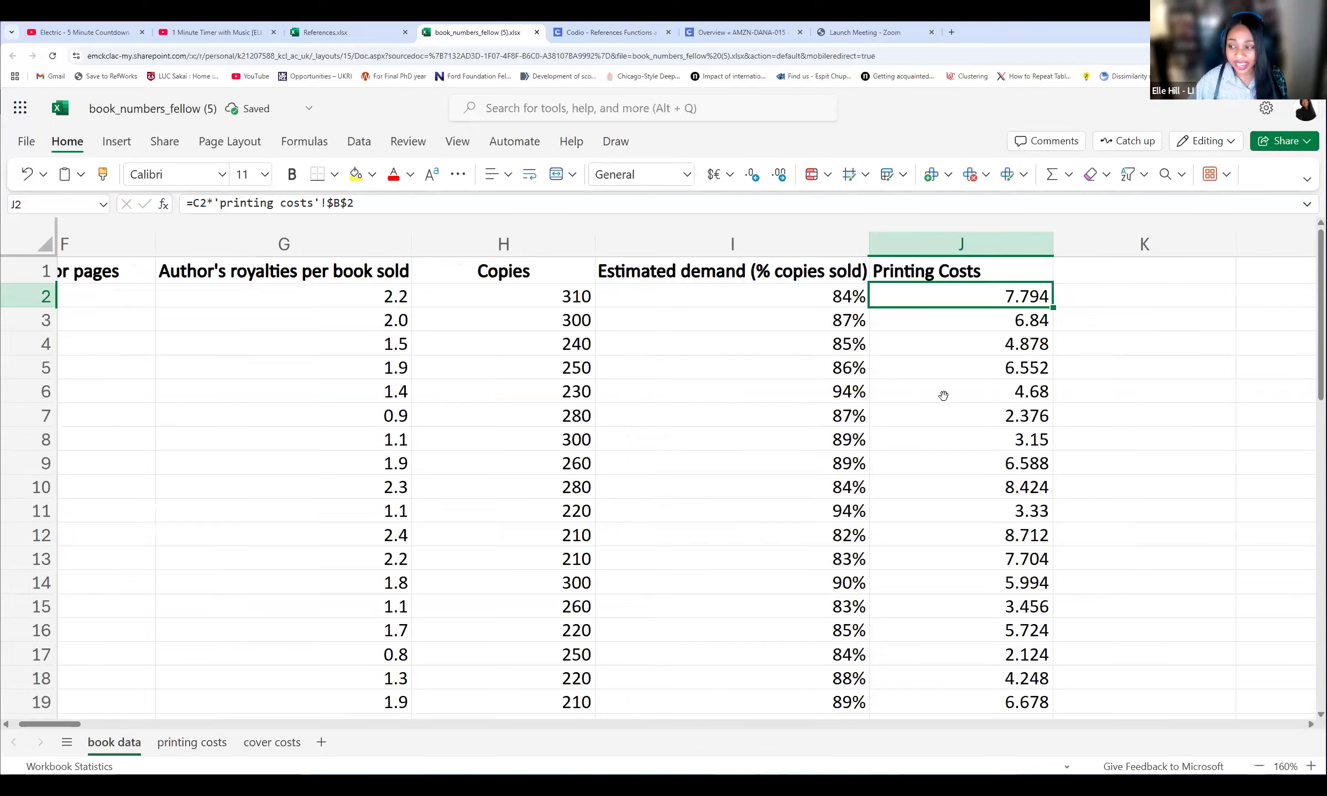
# Step: Examine the filled formulas from J8 through J15 to check the relative page count and absolute cost references
pyautogui.scroll(-1, 943, 394)
pyautogui.click(943, 394)
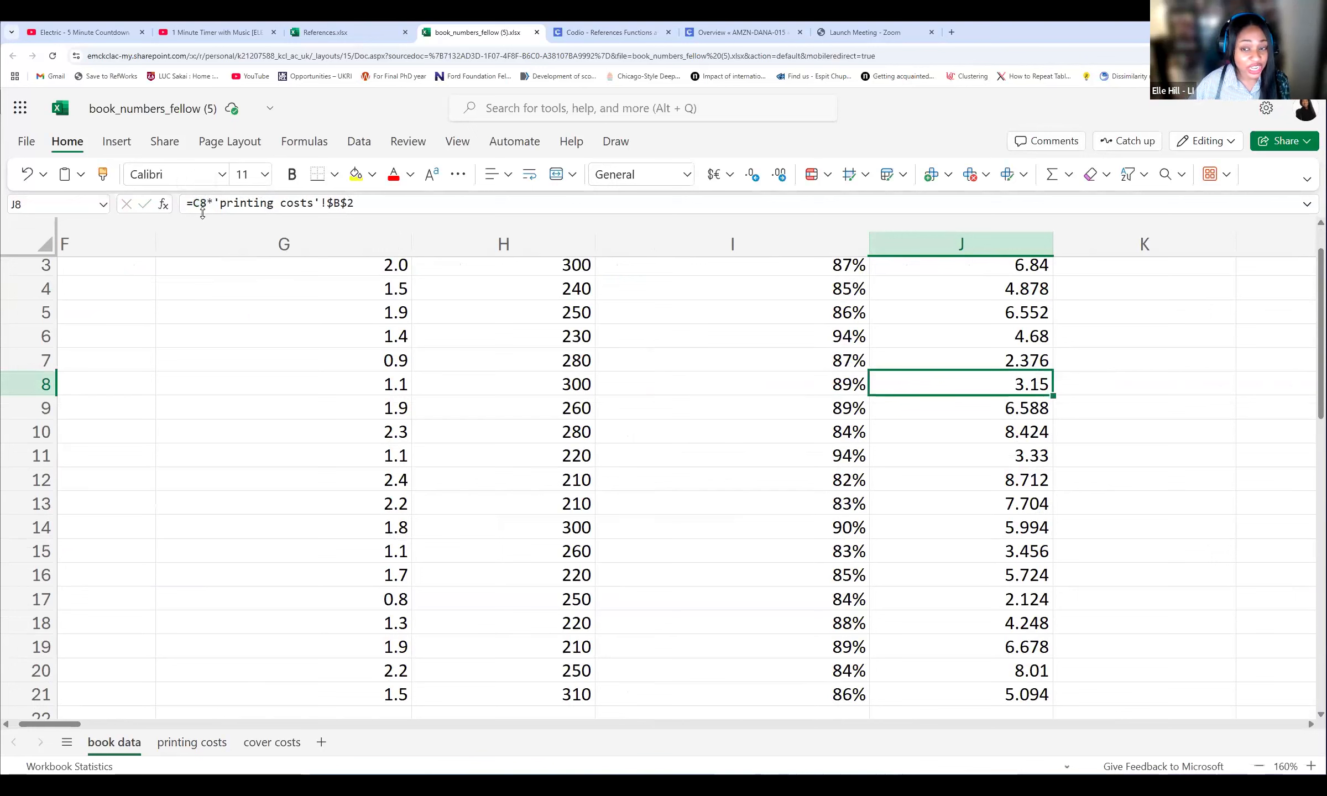
pyautogui.press('Down')
pyautogui.press('Down')
pyautogui.press('Down')
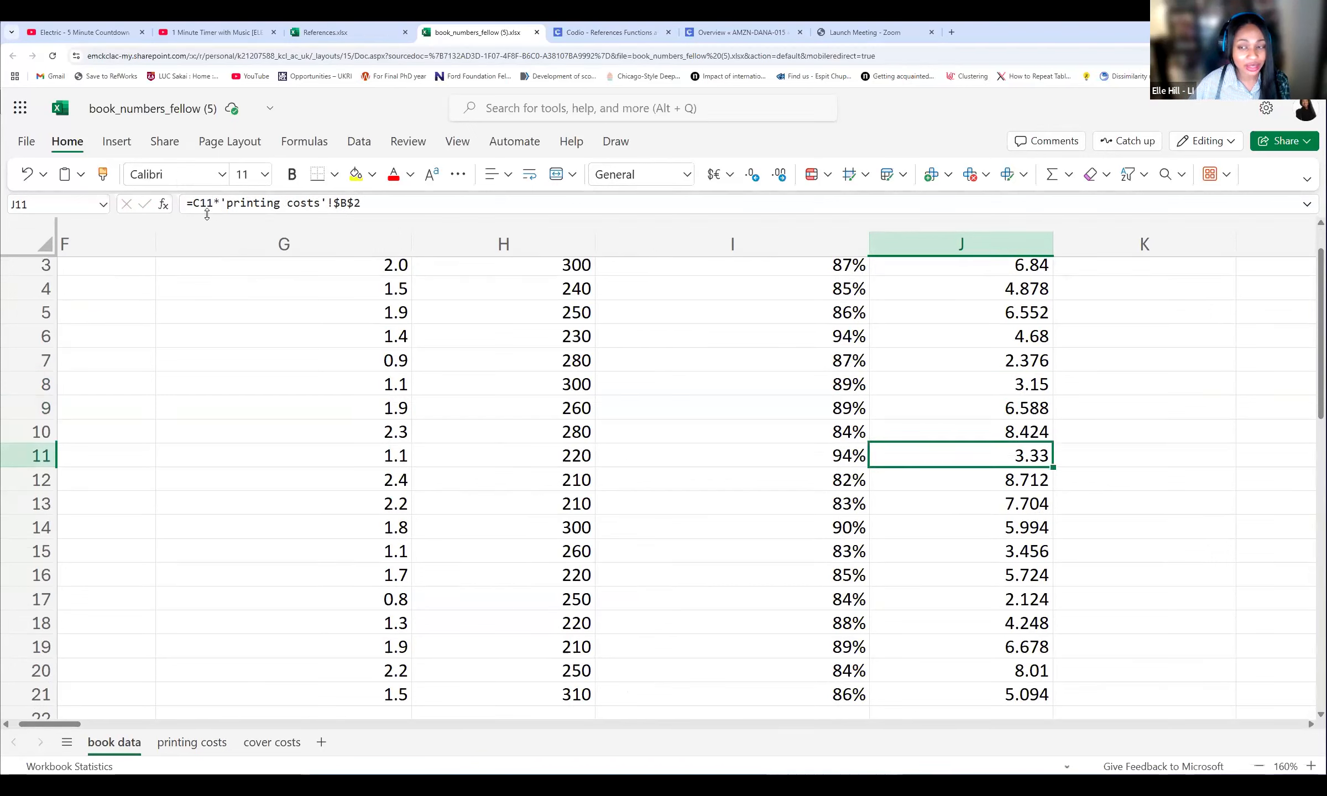
pyautogui.press('Down')
pyautogui.press('Down')
pyautogui.press('Down')
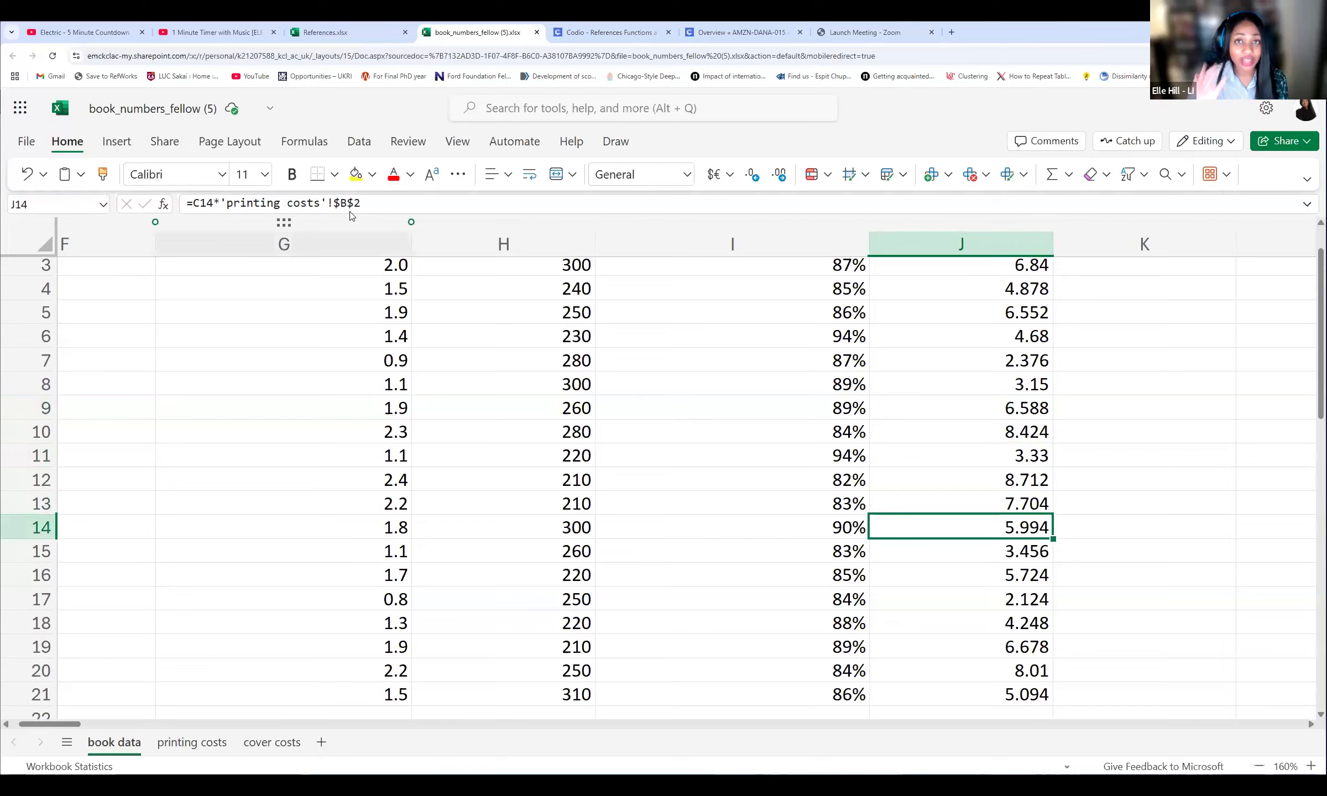
pyautogui.press('Down')
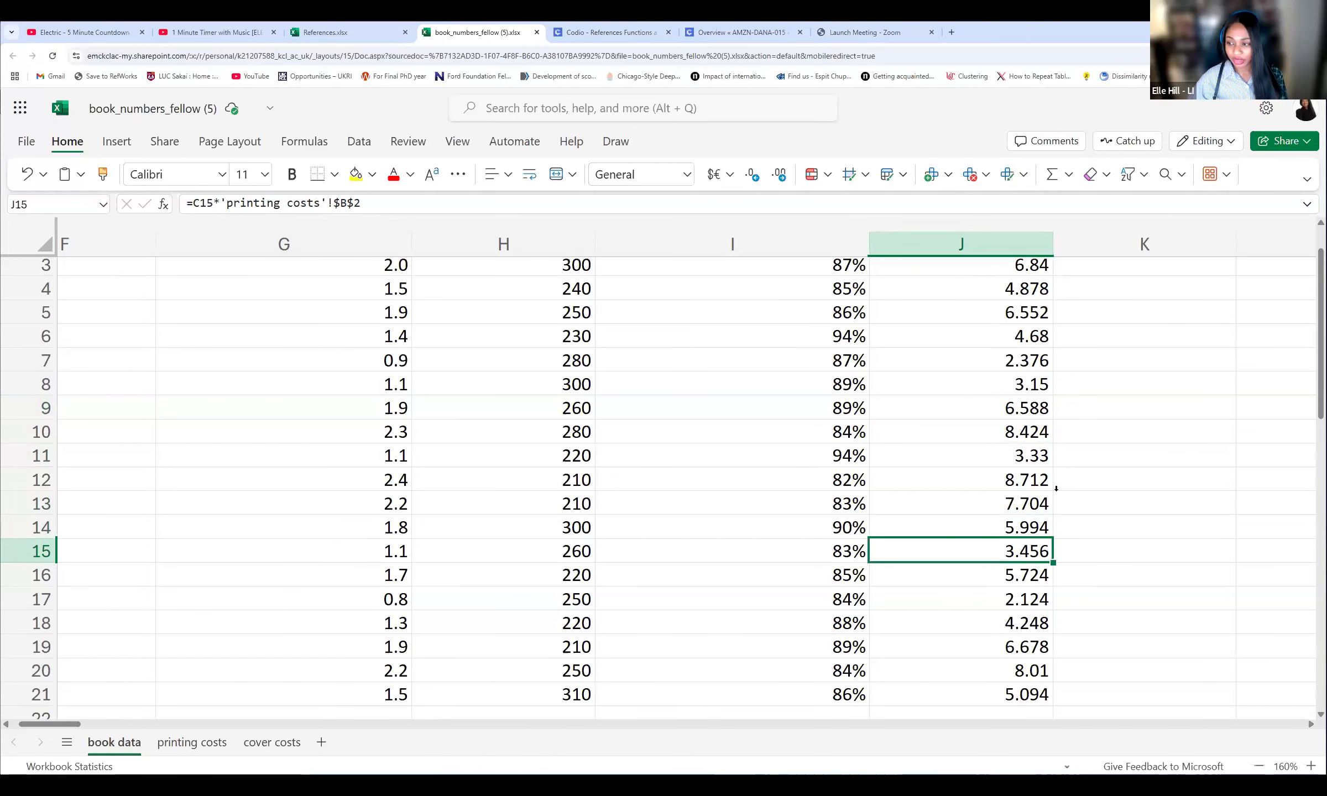
pyautogui.scroll(1, 1001, 277)
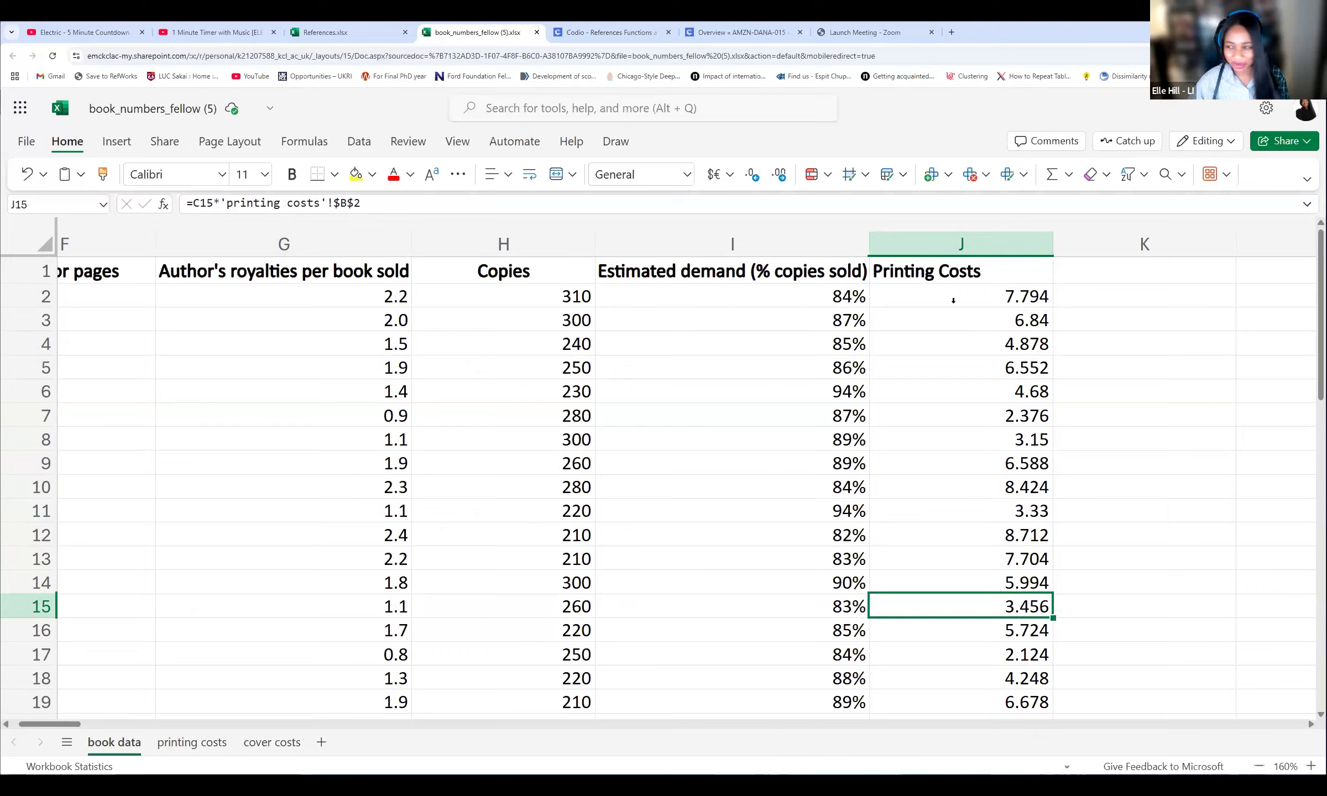
# Step: Format the Printing Costs values in J2 through J21 as Accounting with the $ English (United States) currency
pyautogui.hotkey('ctrl', 'Up')
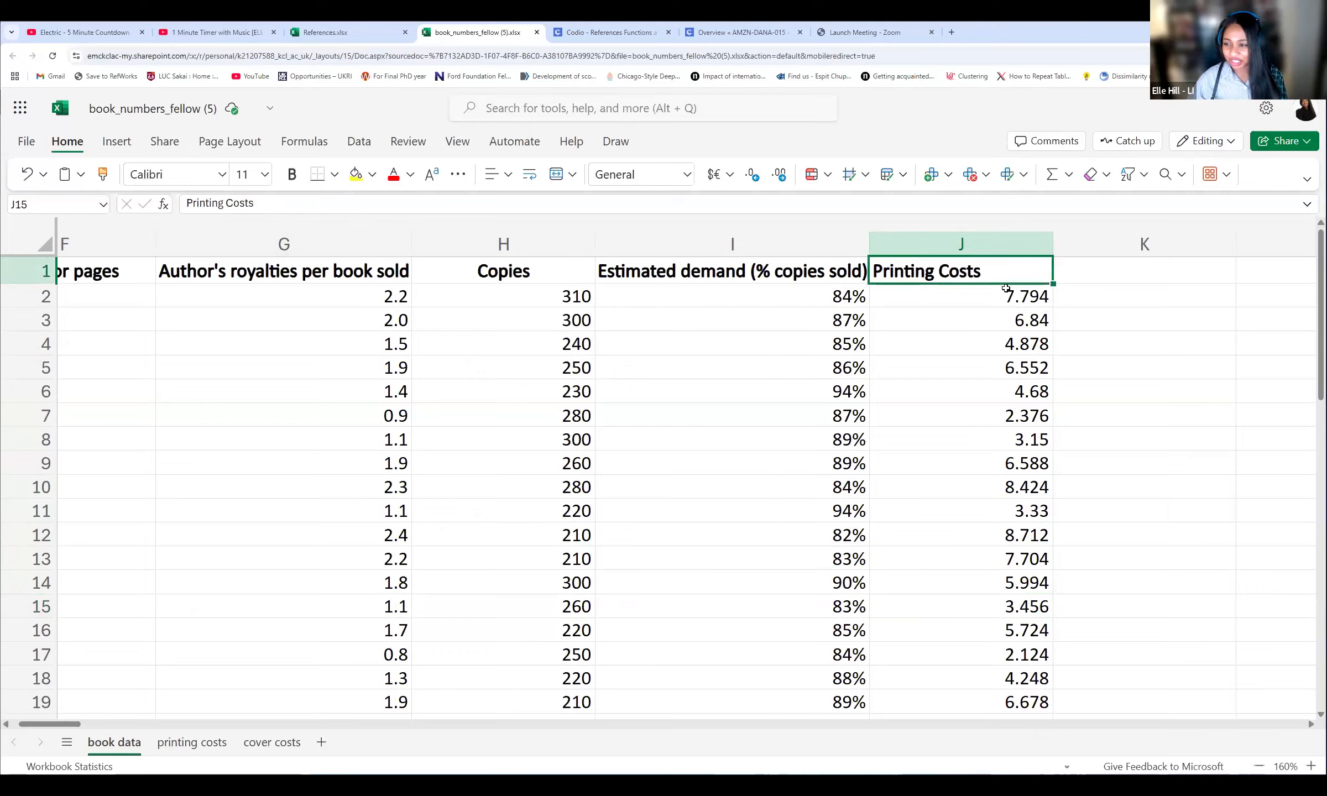
pyautogui.press('Down')
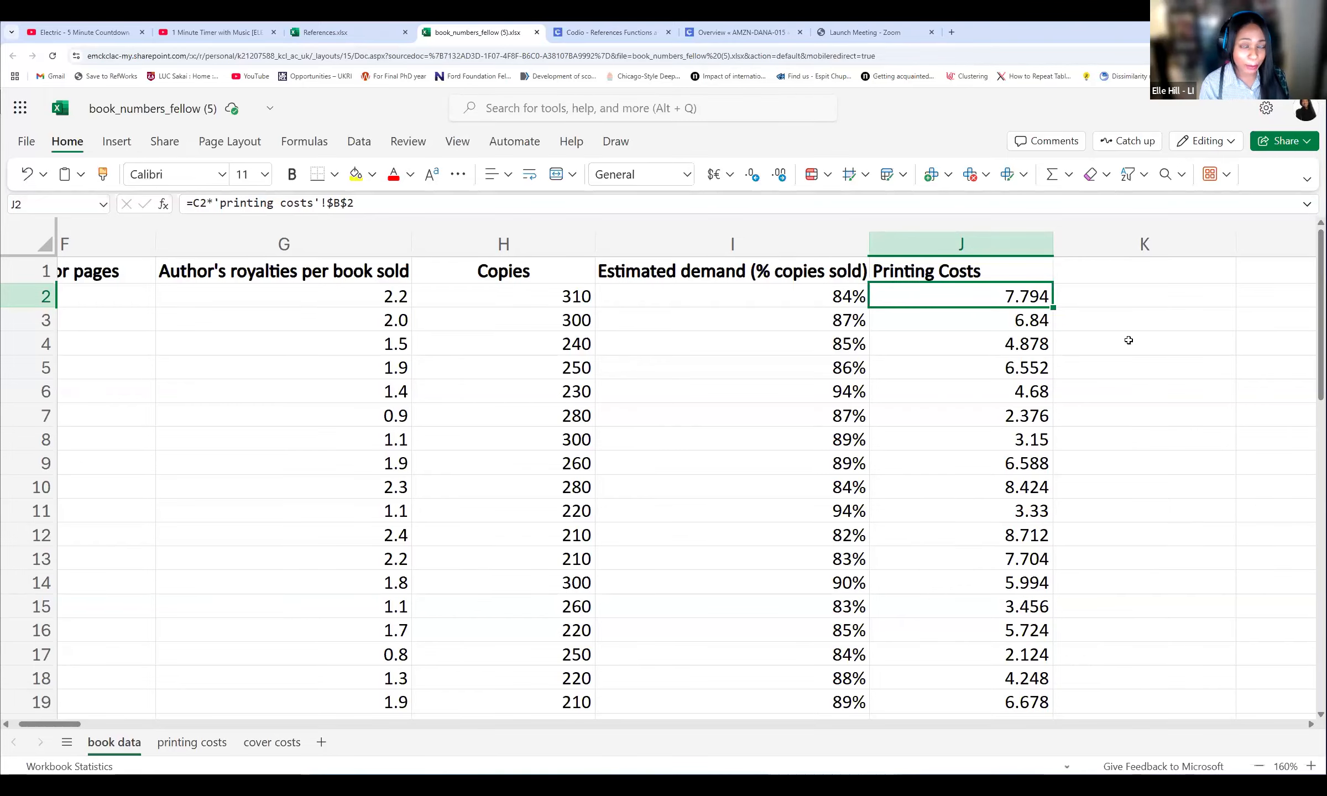
pyautogui.hotkey('ctrl', 'shift', 'Down')
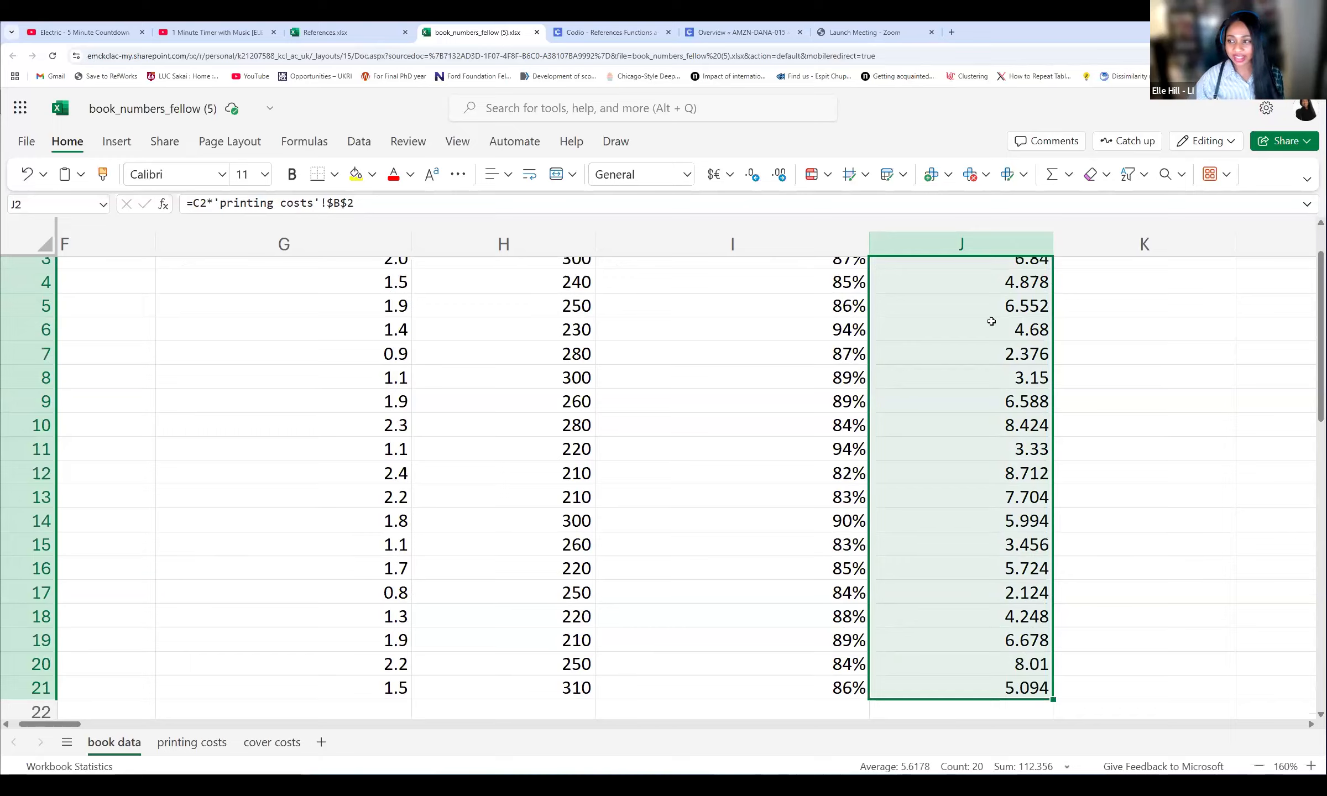
pyautogui.click(731, 175)
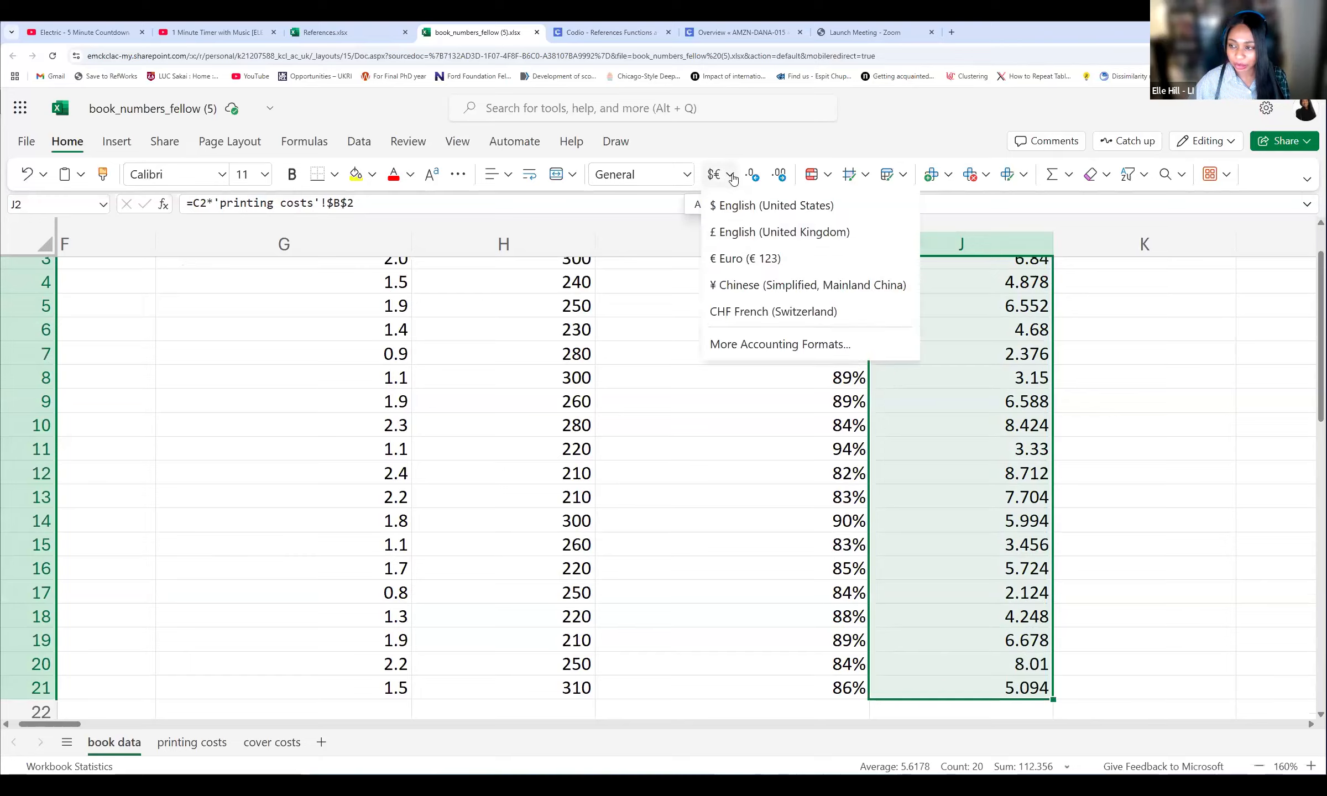
pyautogui.click(746, 207)
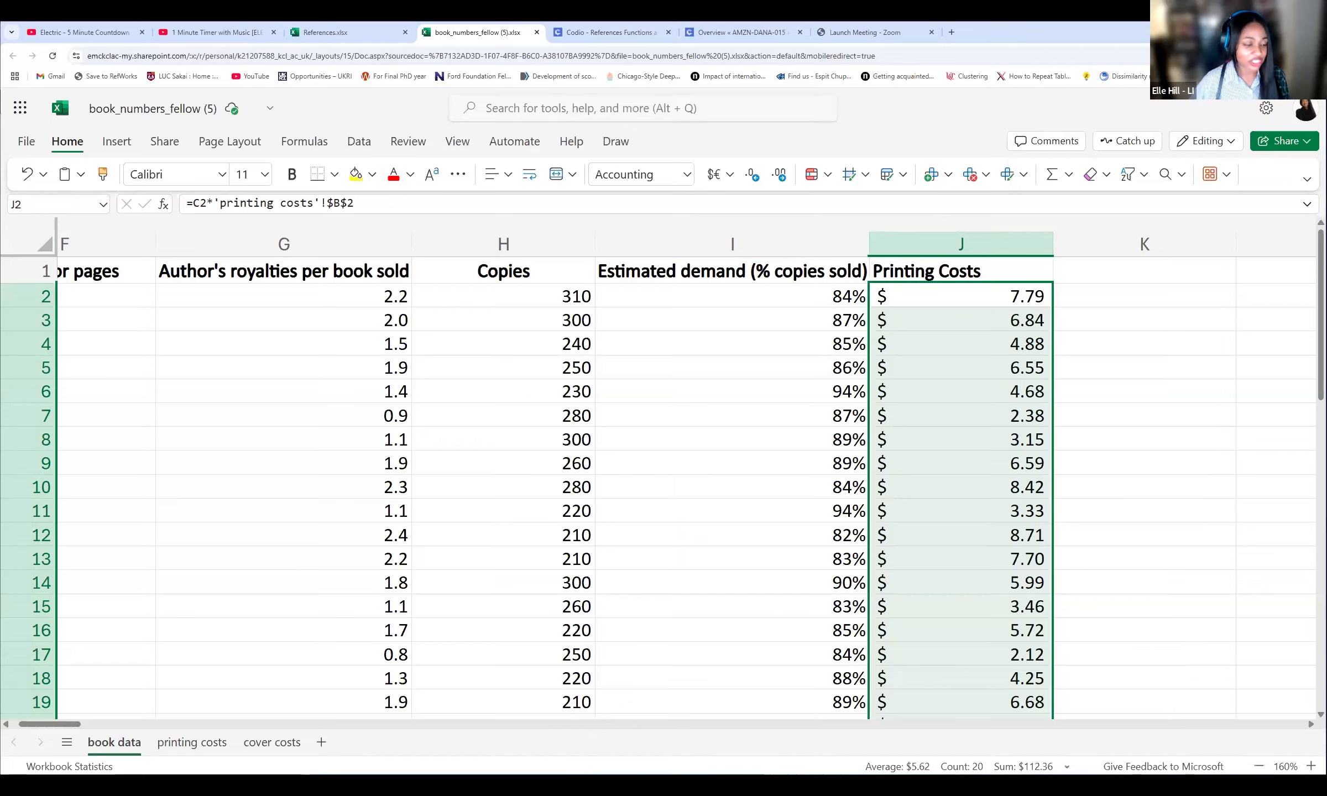
# Step: Review the 70 gsm black-and-white cost per page in the printing costs sheet and return to the book data sheet
pyautogui.moveTo(40, 726); pyautogui.dragTo(22, 726)
pyautogui.click(220, 748)
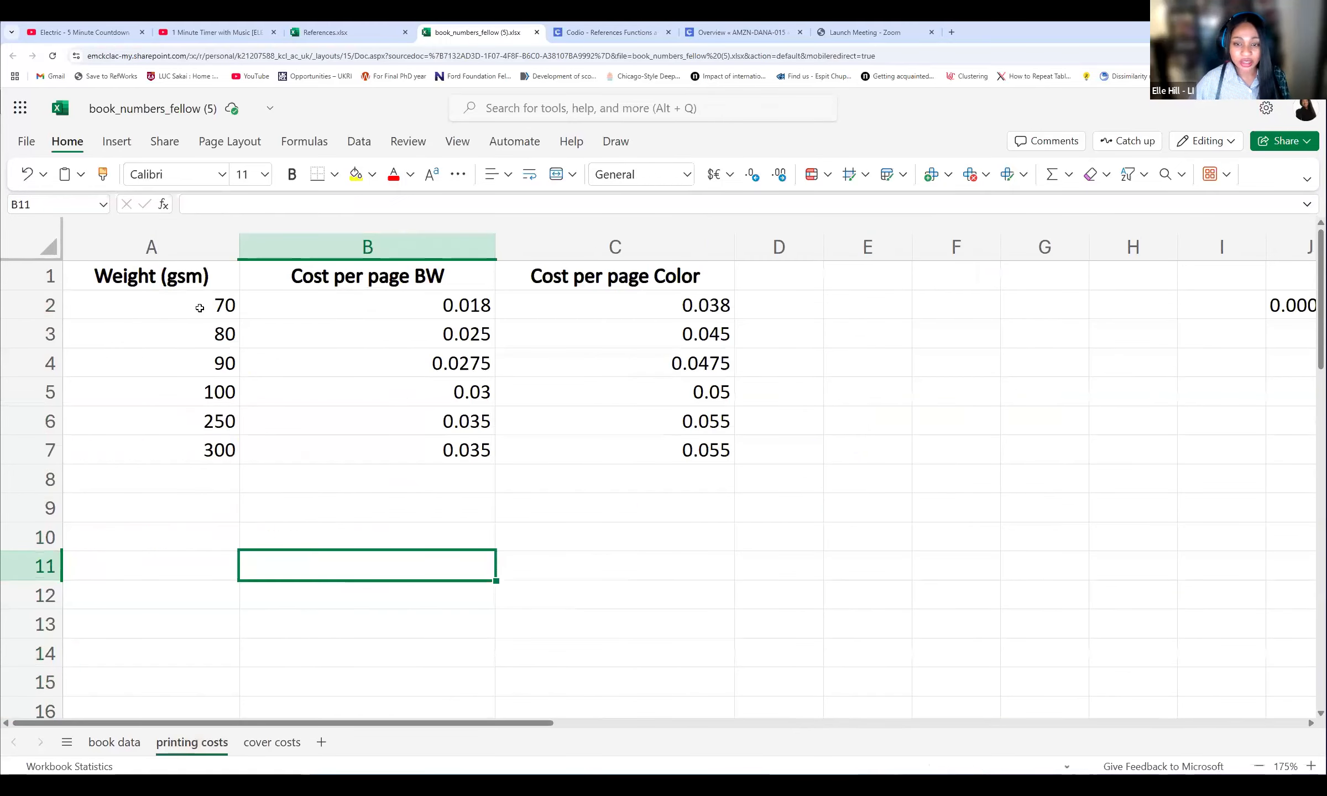
pyautogui.click(276, 307)
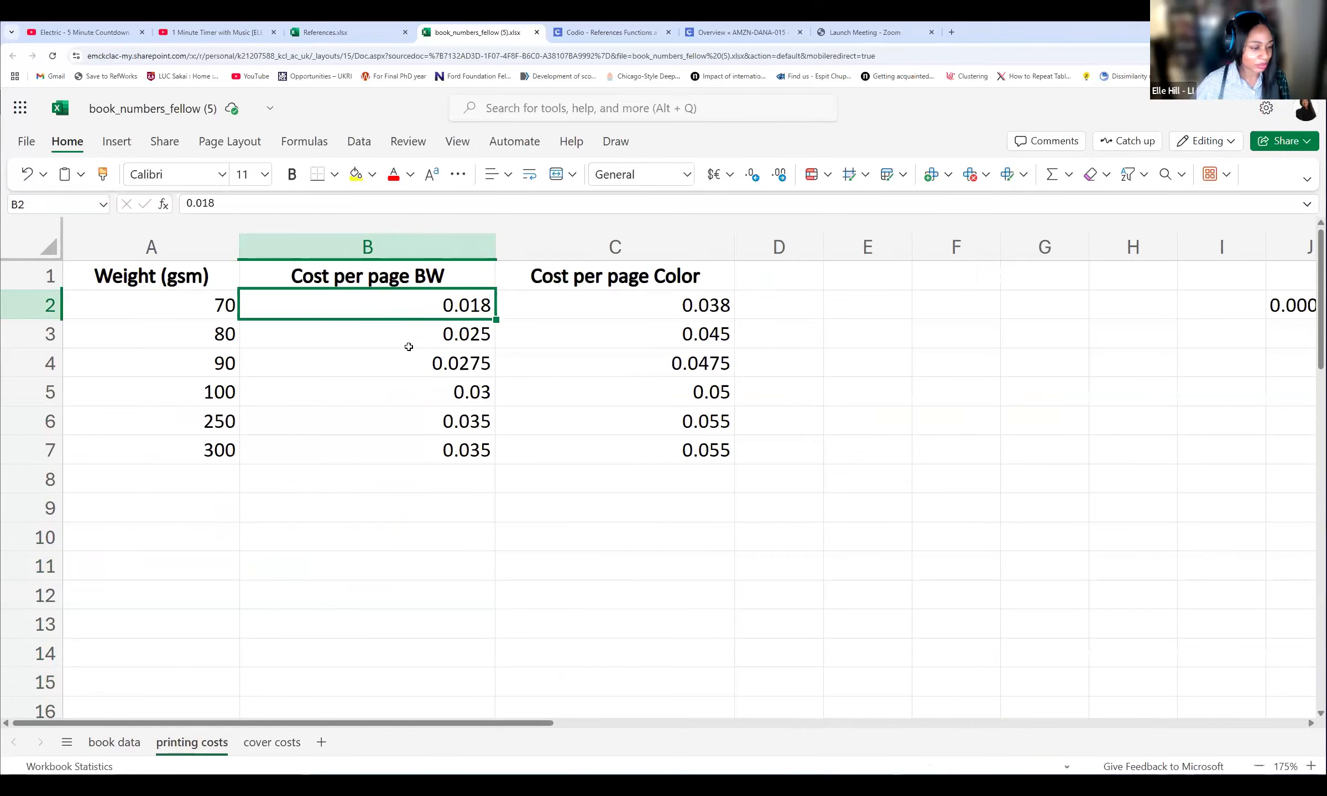
pyautogui.click(117, 744)
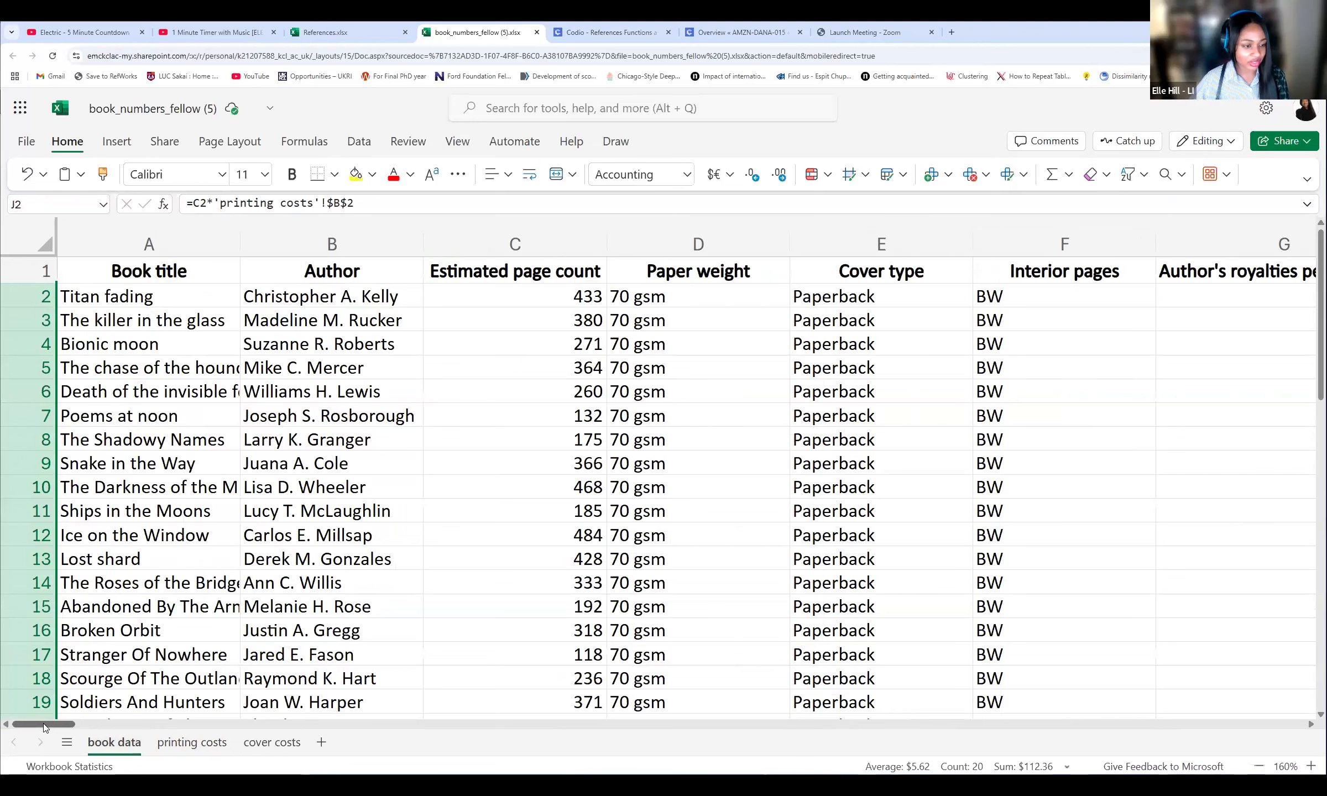
# Step: Inspect the Printing Costs formula in cell J2 of the book data sheet
pyautogui.moveTo(46, 724); pyautogui.dragTo(50, 723)
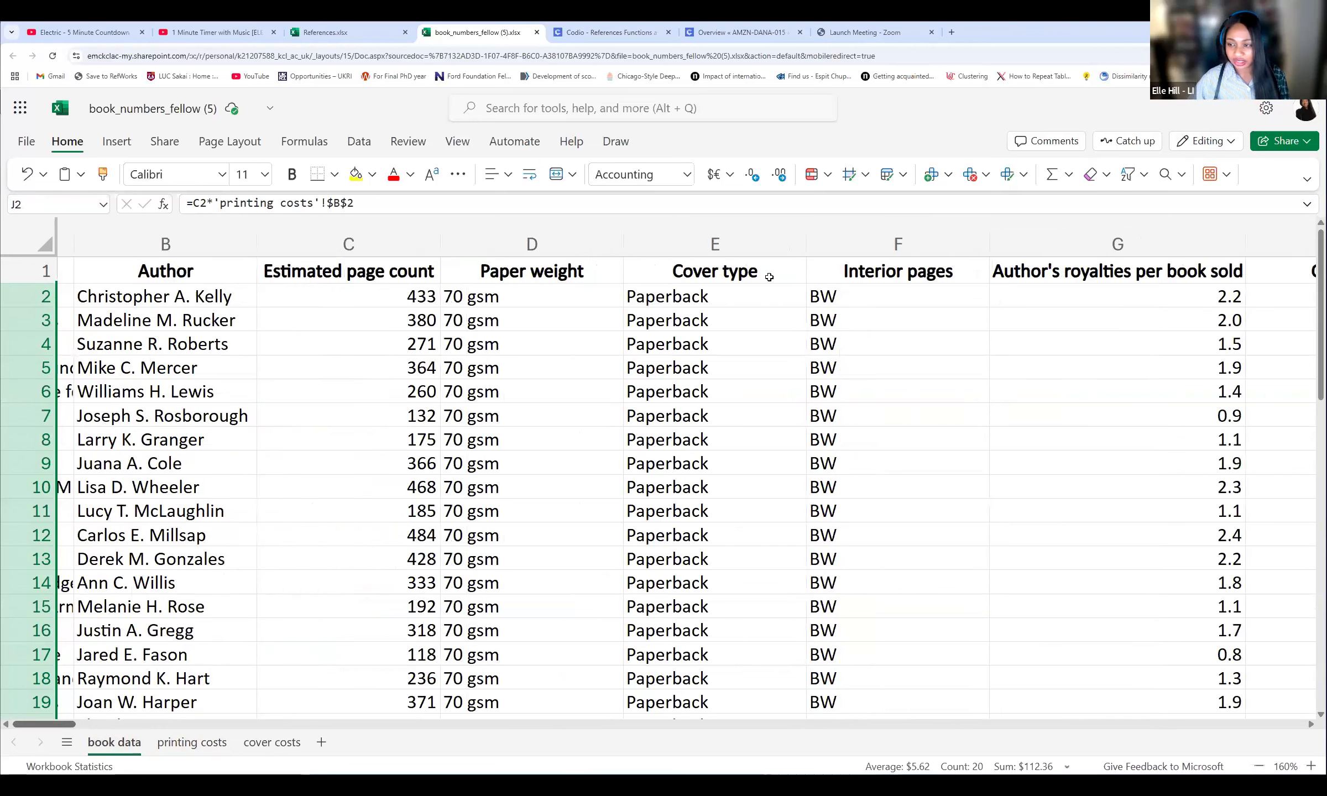
pyautogui.hscroll(3, 769, 276)
pyautogui.click(769, 277)
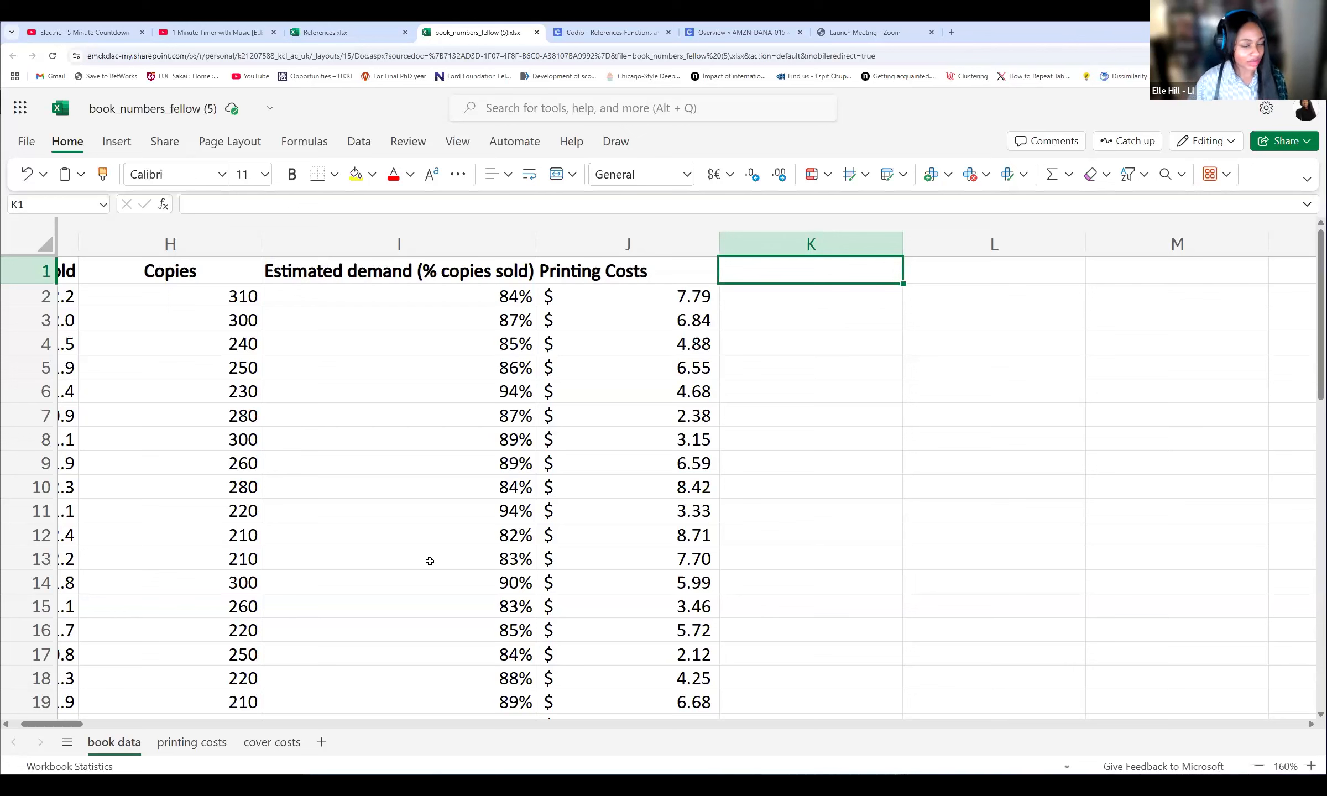
pyautogui.click(653, 301)
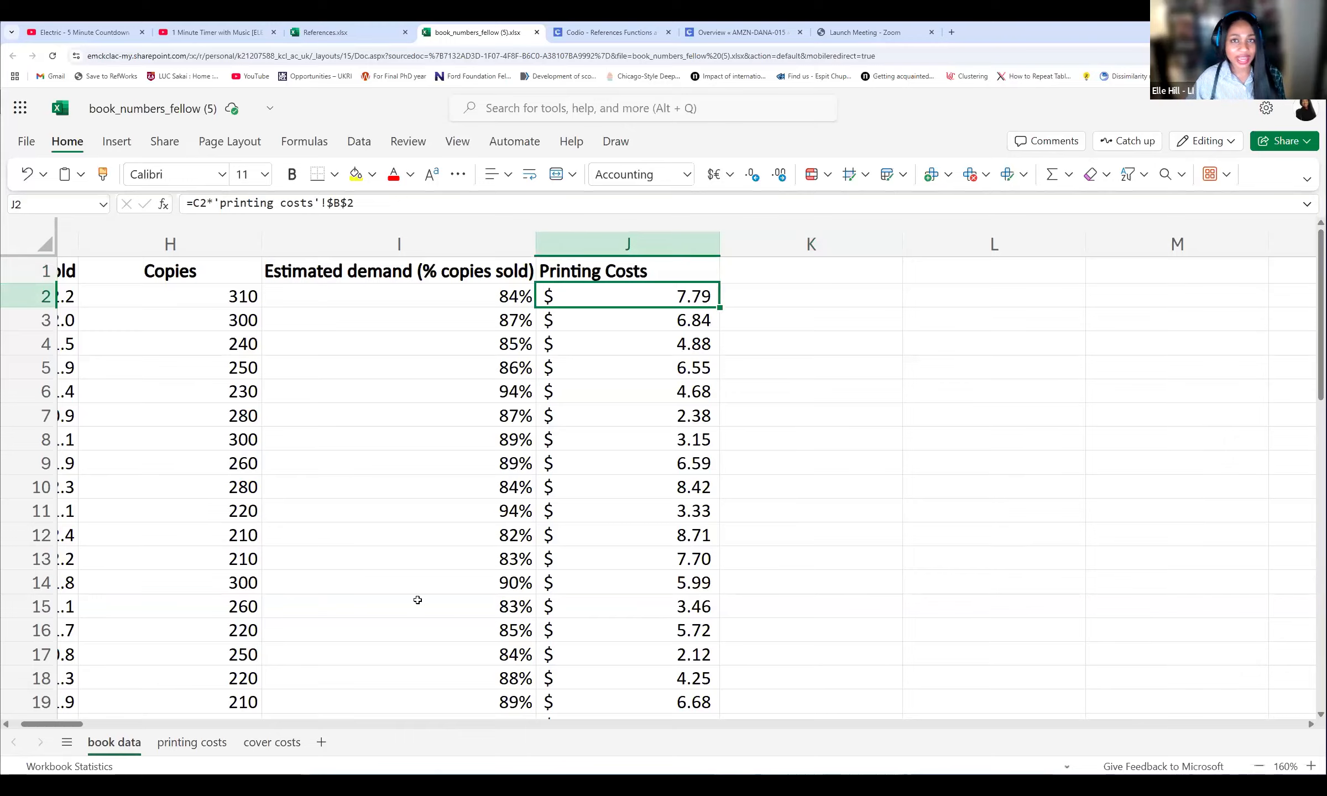
# Step: Highlight the 70 gsm black-and-white cost per page, cell B2 of the printing costs sheet, in yellow
pyautogui.click(192, 742)
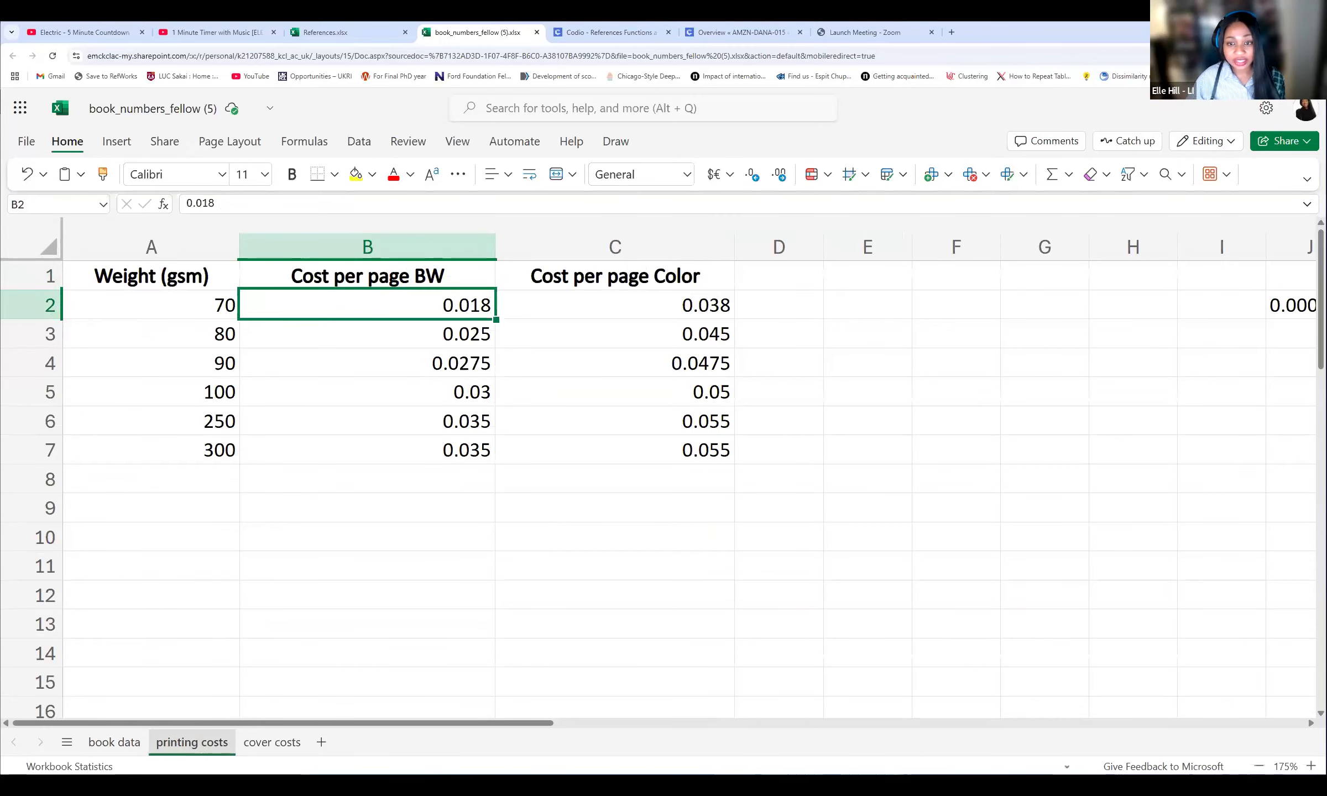
pyautogui.click(228, 306)
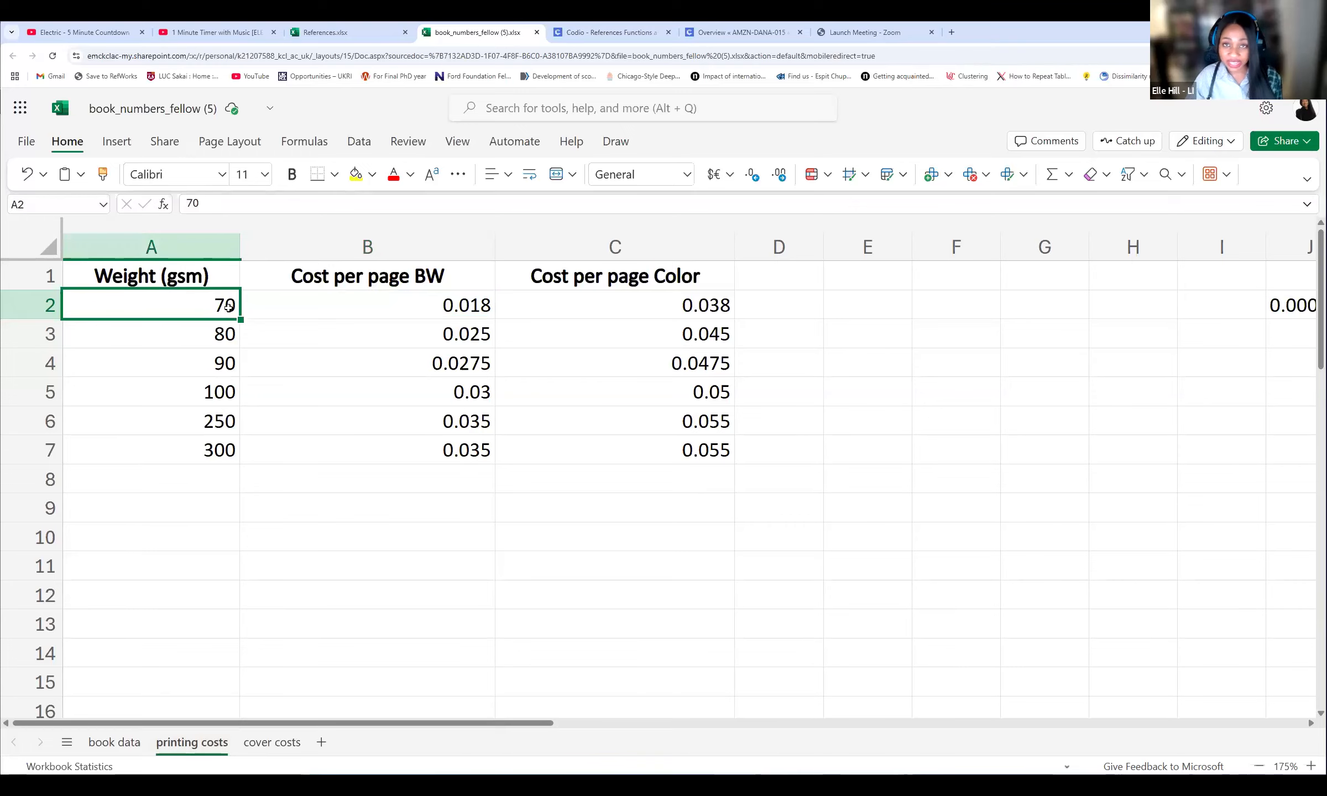
pyautogui.click(472, 275)
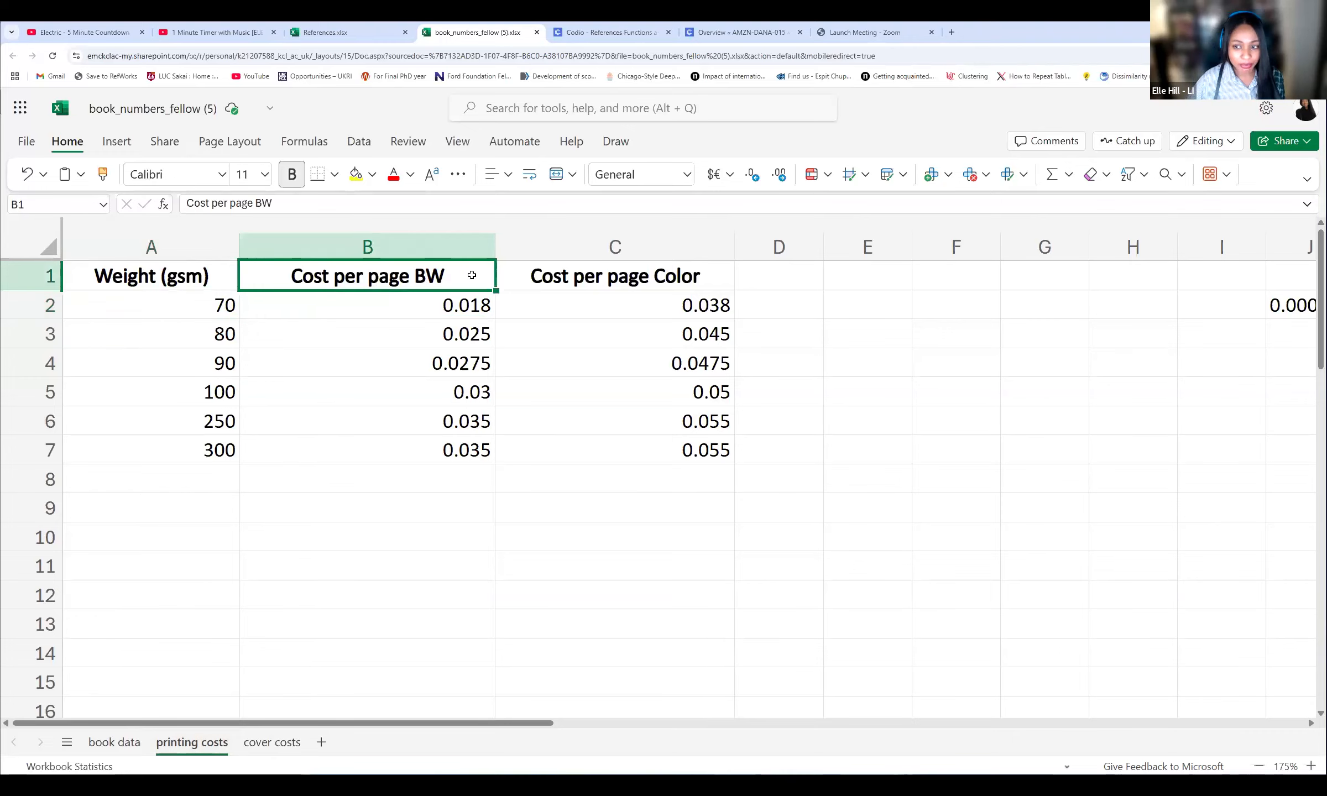
pyautogui.click(457, 305)
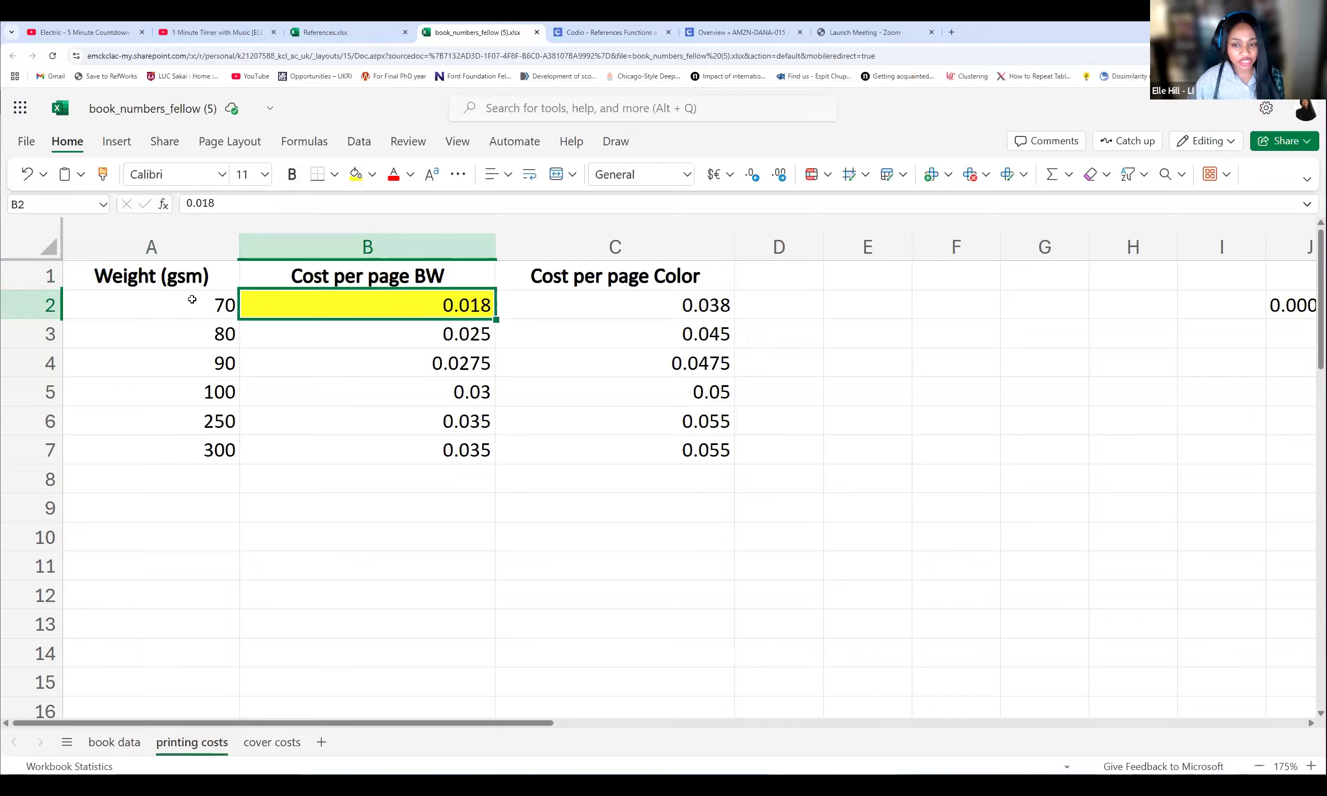
pyautogui.click(220, 287)
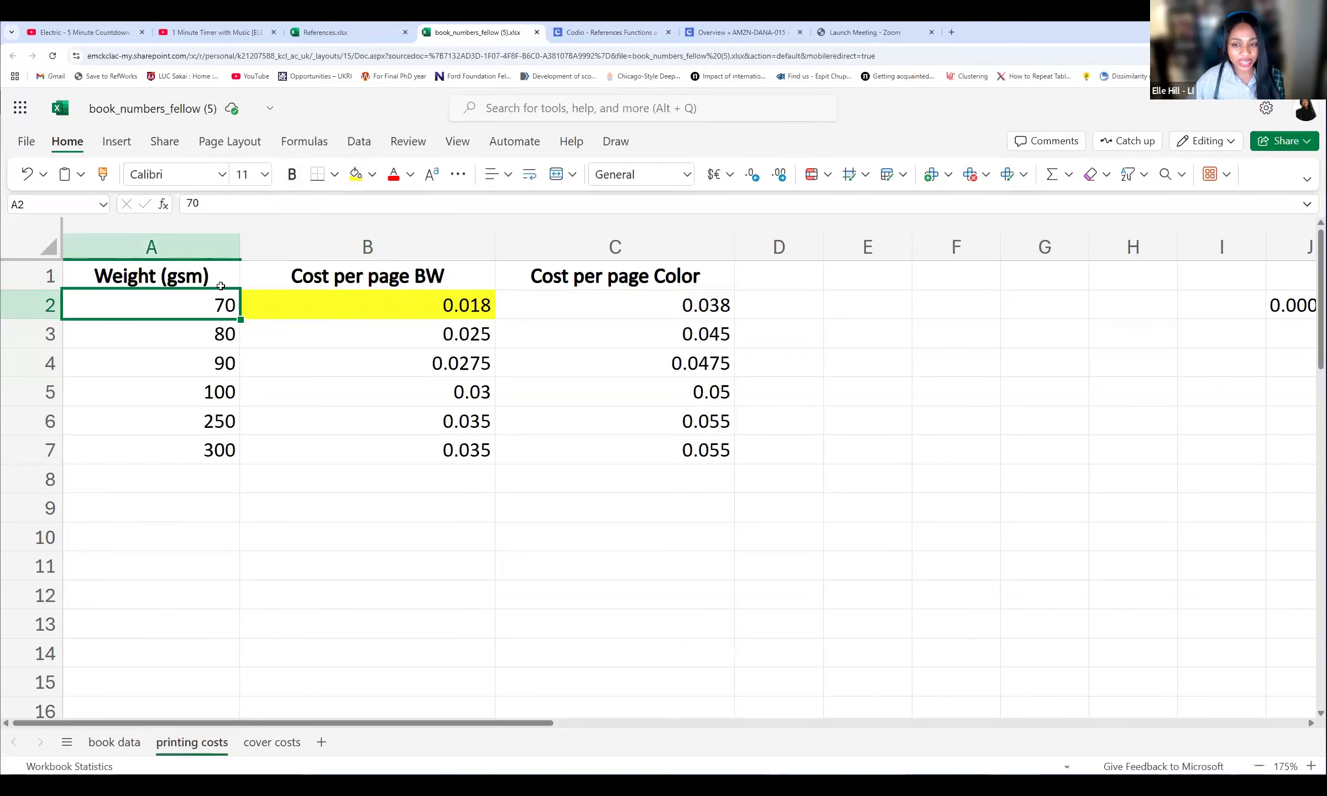
pyautogui.click(458, 295)
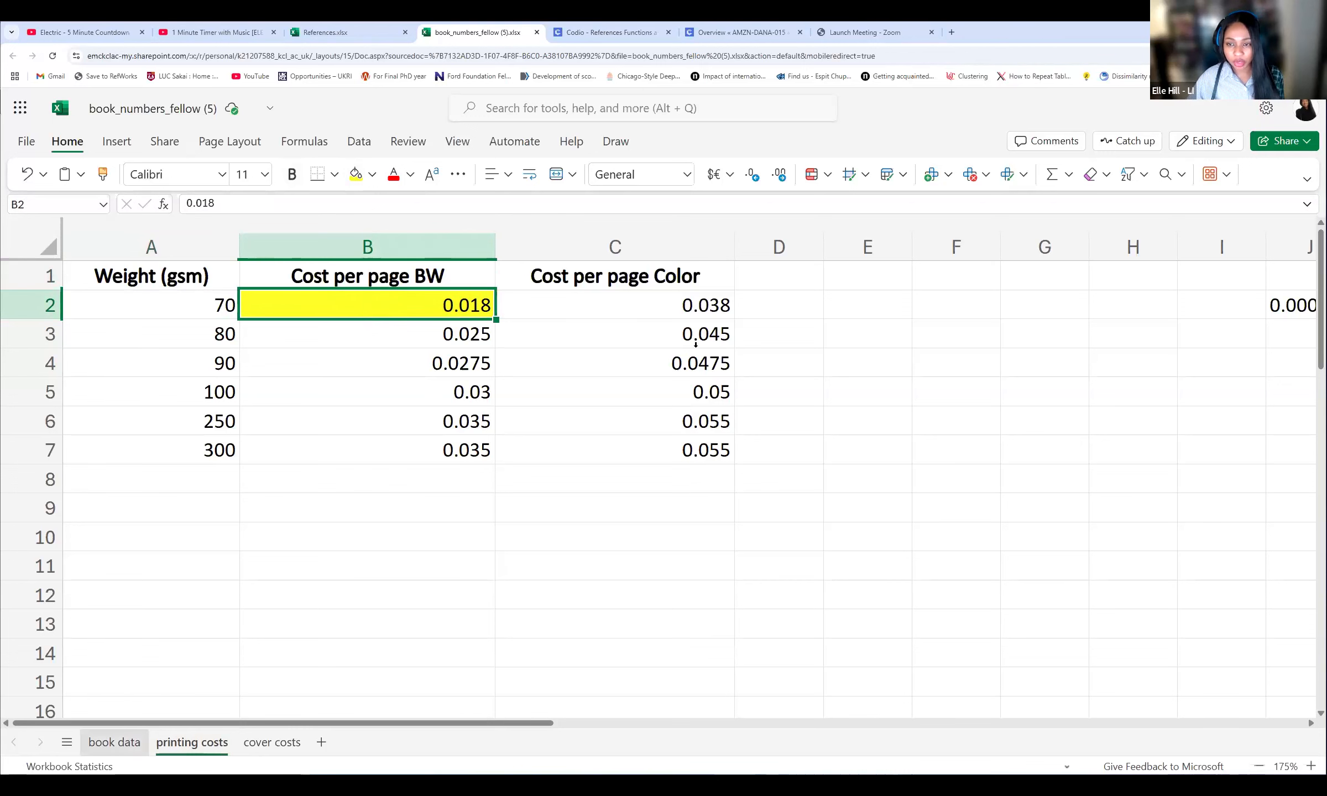
# Step: Examine the J2 formula's page count, 'printing costs' sheet name and absolute $B$2 reference against the source sheet, keeping the formula as it is
pyautogui.hotkey('ctrl', 'pageup')
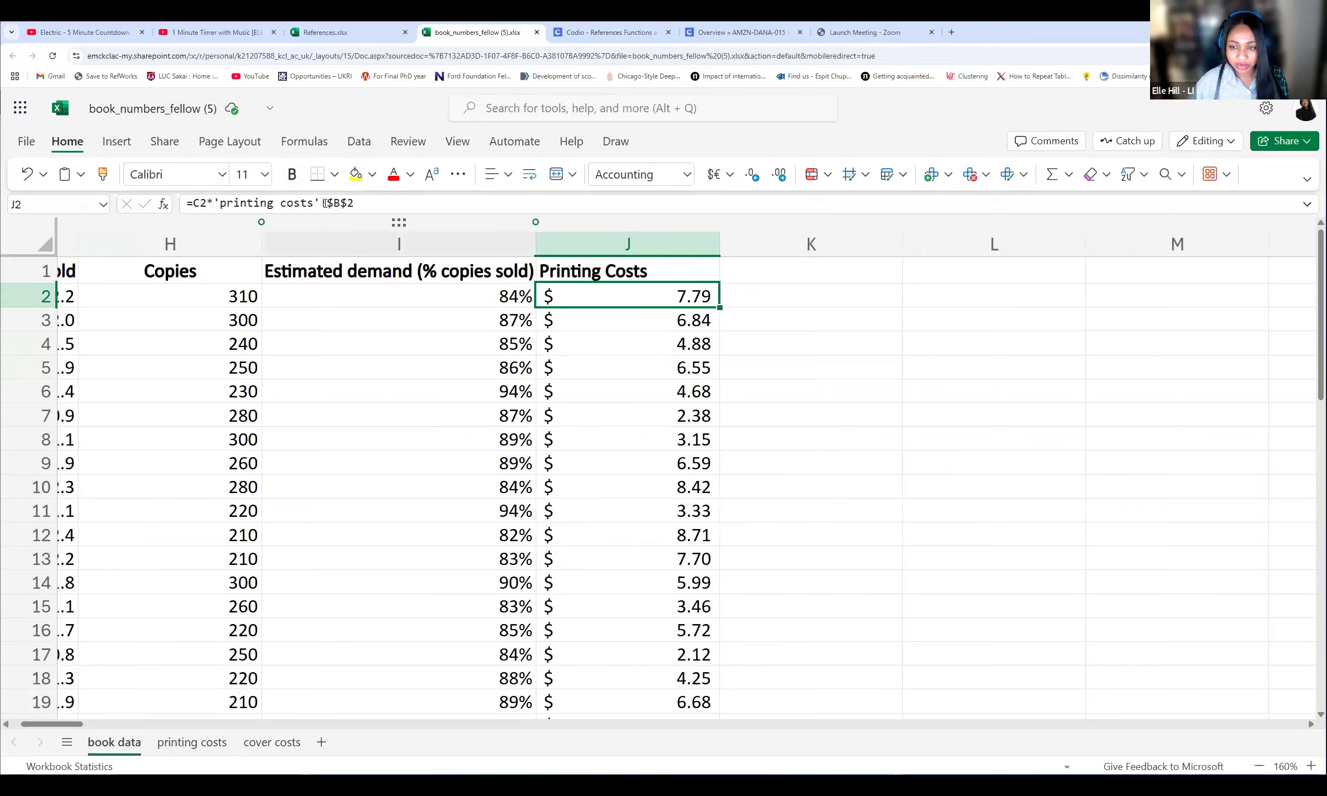
pyautogui.moveTo(328, 204)
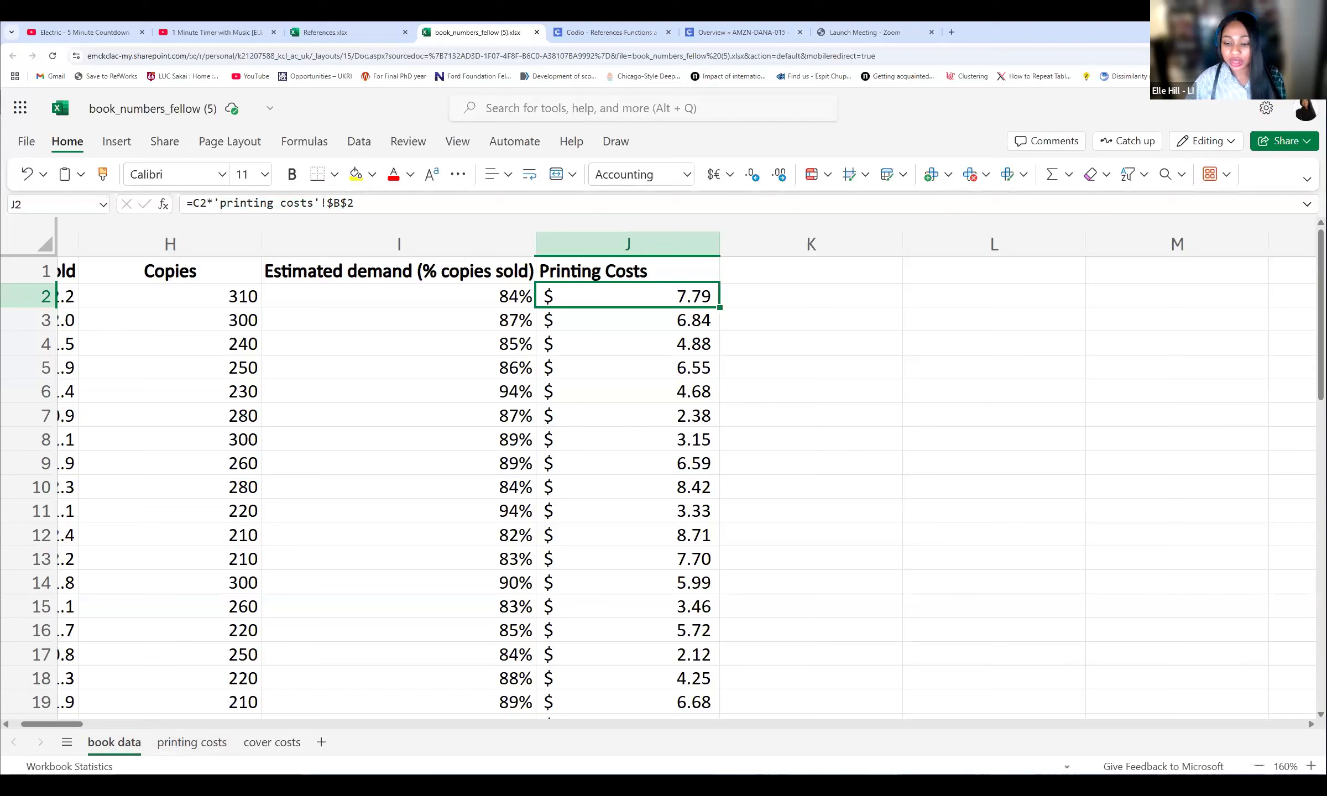
pyautogui.click(181, 742)
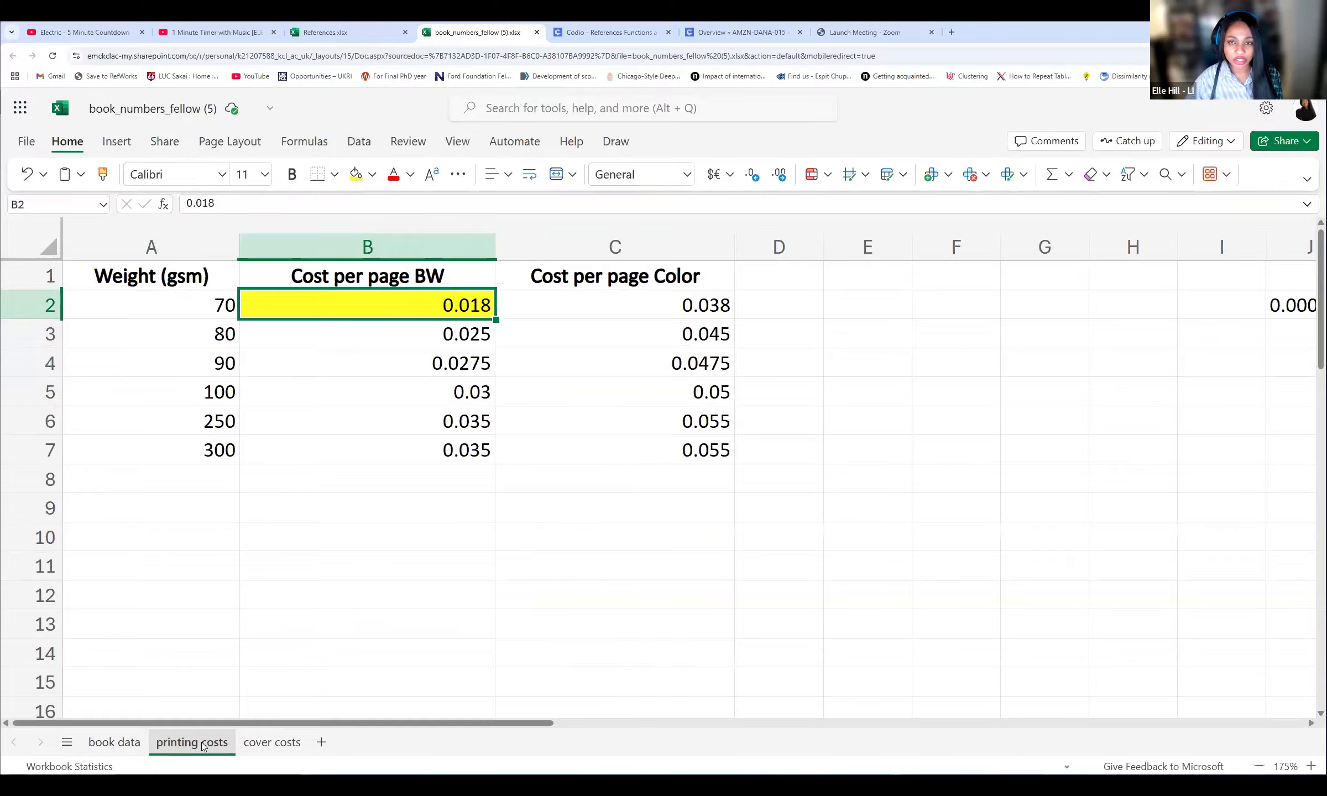
pyautogui.click(111, 747)
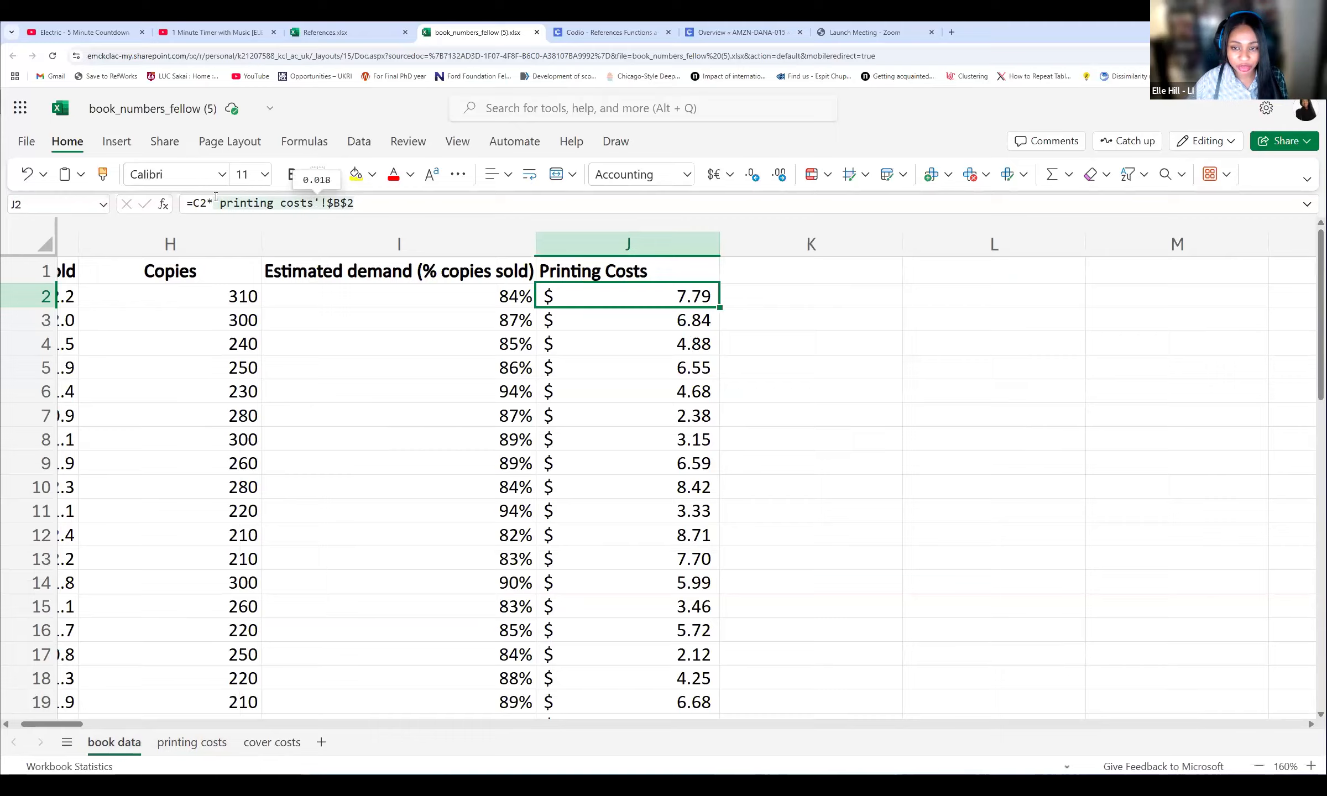
pyautogui.click(217, 199)
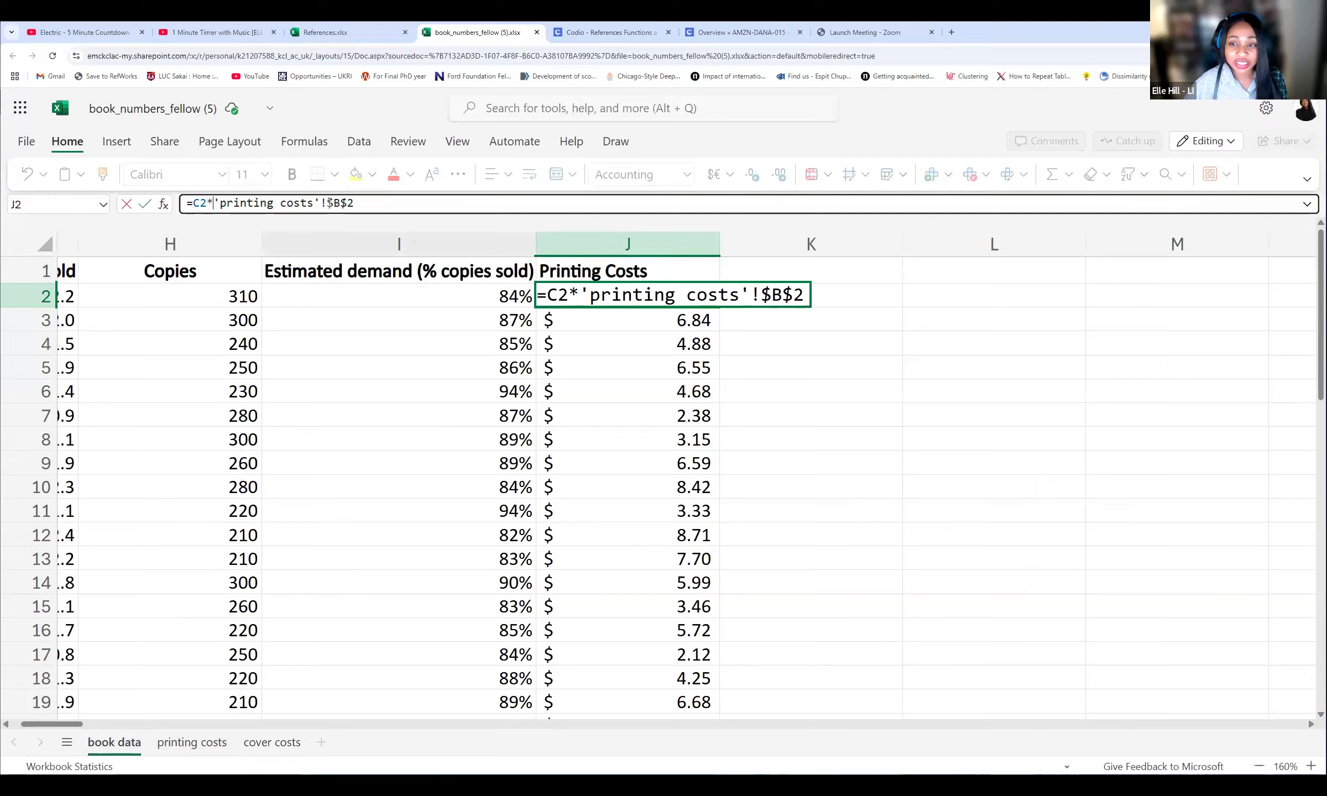
pyautogui.moveTo(324, 201)
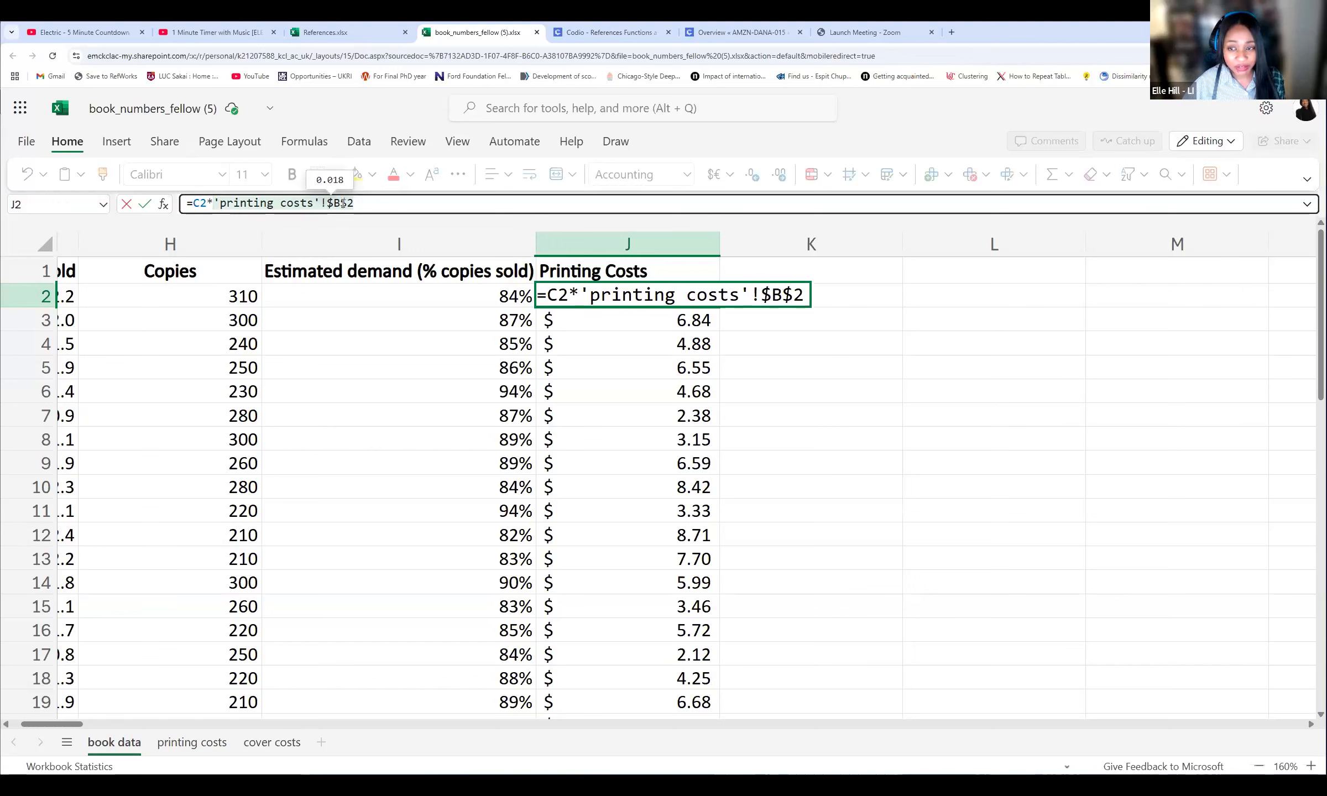
pyautogui.doubleClick(359, 214)
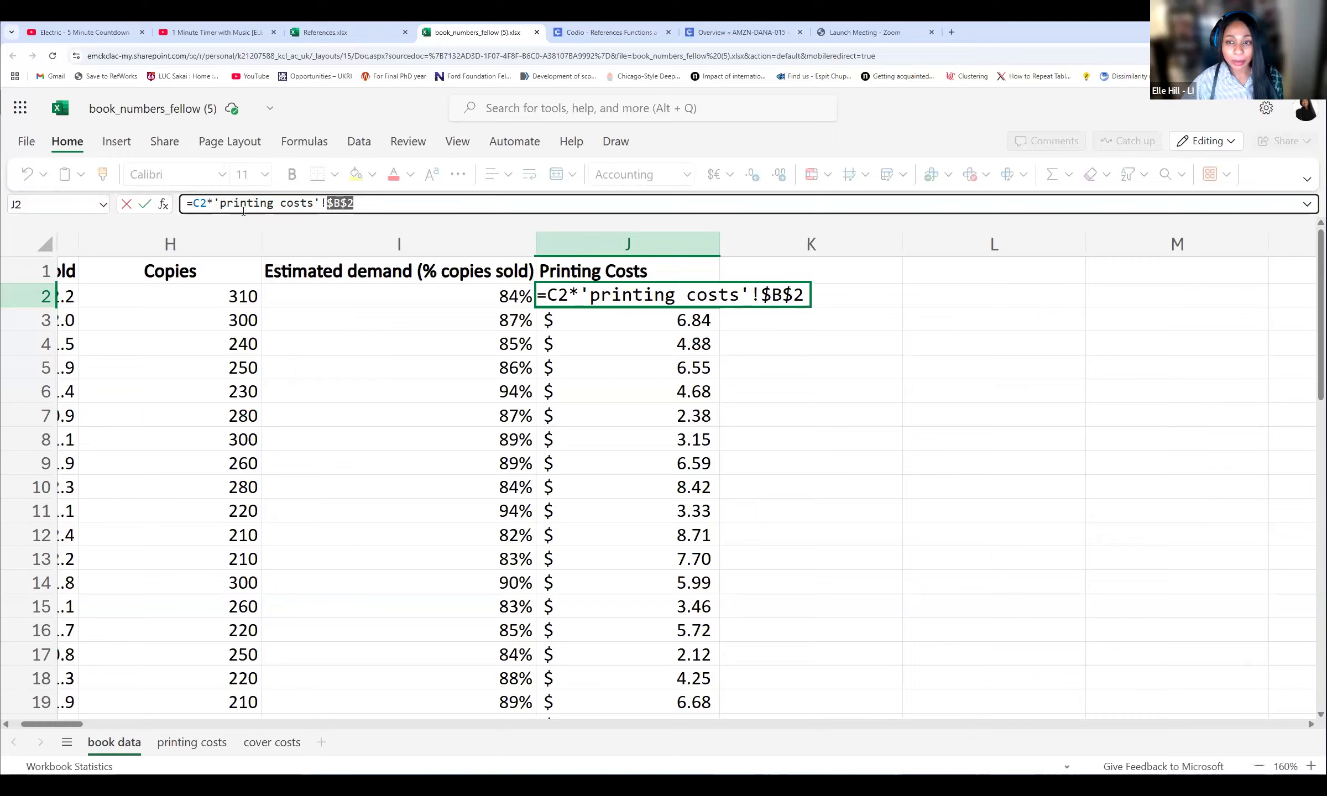
pyautogui.moveTo(329, 202); pyautogui.dragTo(214, 203)
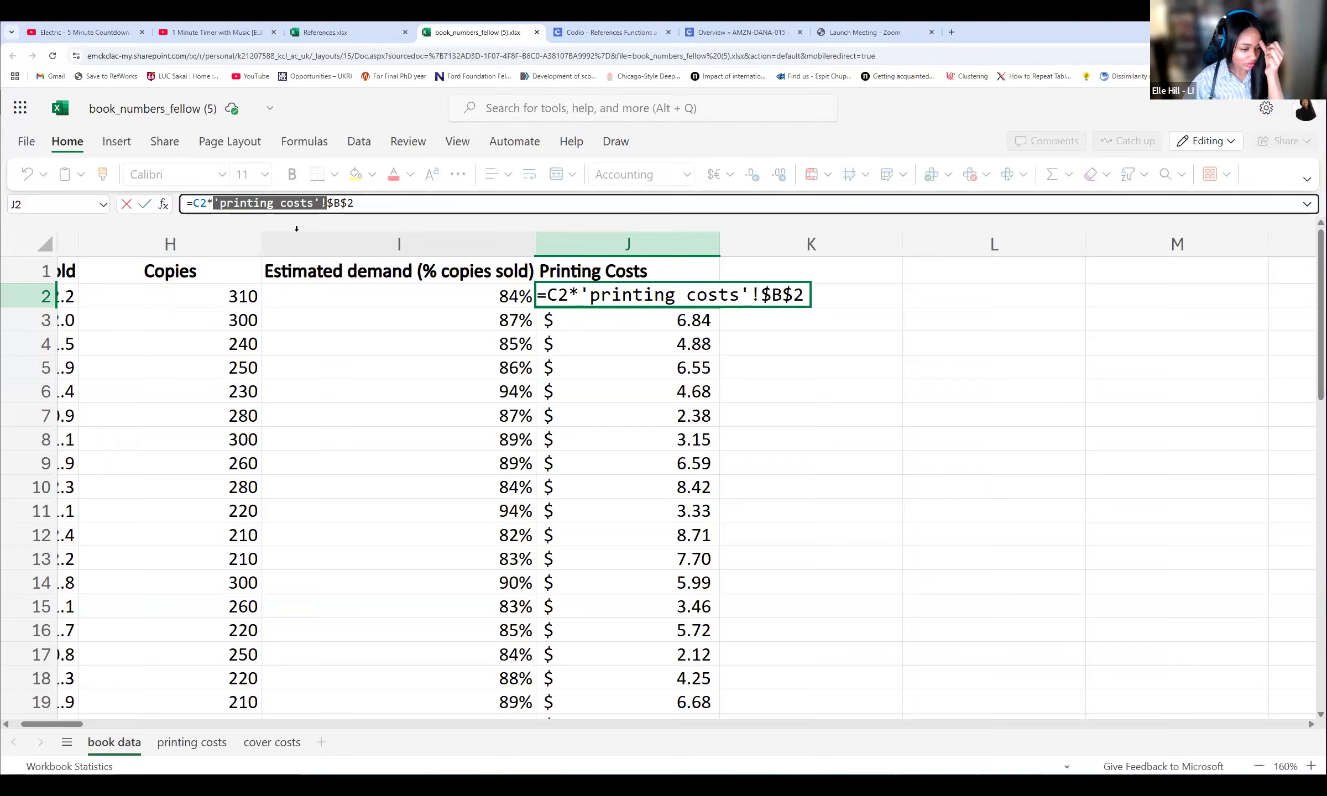
pyautogui.click(146, 207)
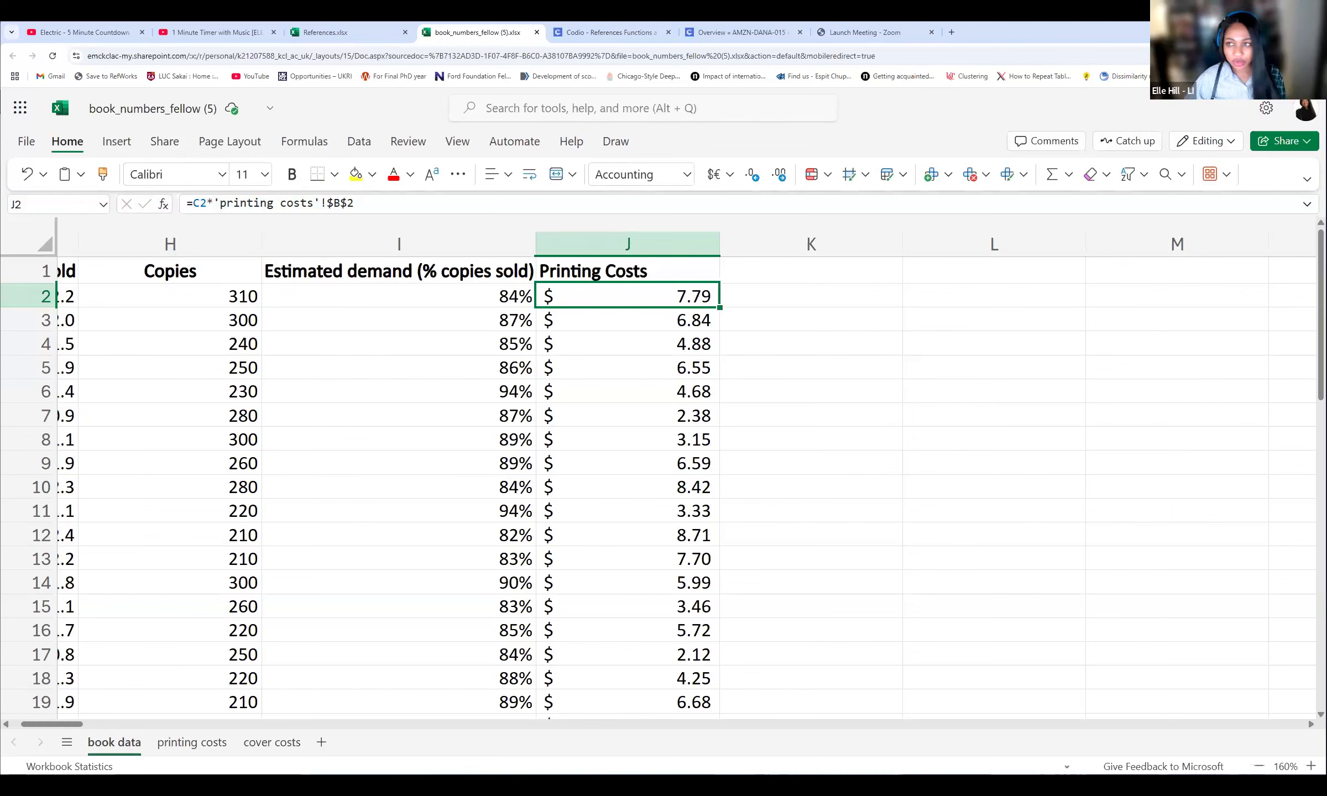
# Step: Switch to the Codio guide, reveal the answer to Example 1 and read its printing cost formula and J2 demonstration
pyautogui.hotkey('ctrl', 'Tab')
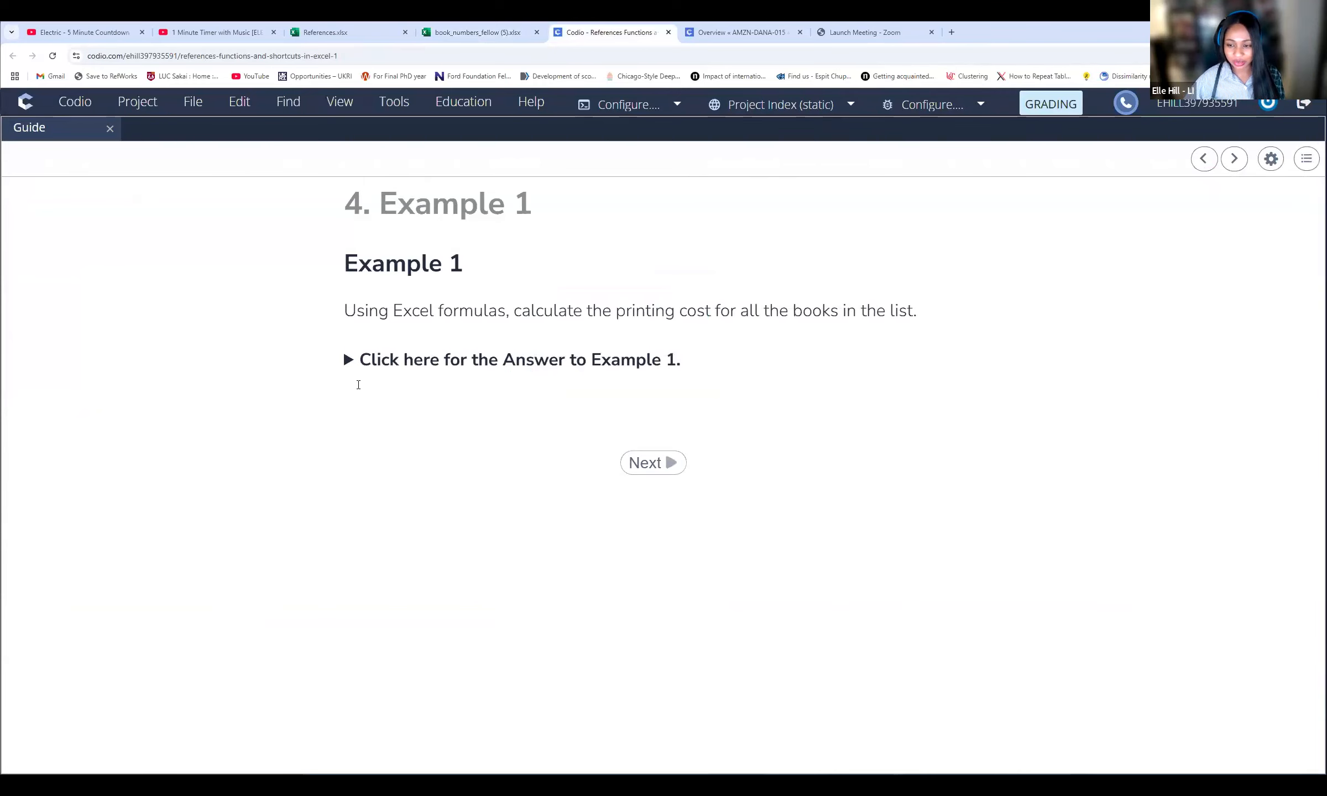
pyautogui.click(332, 358)
pyautogui.scroll(-1, 553, 338)
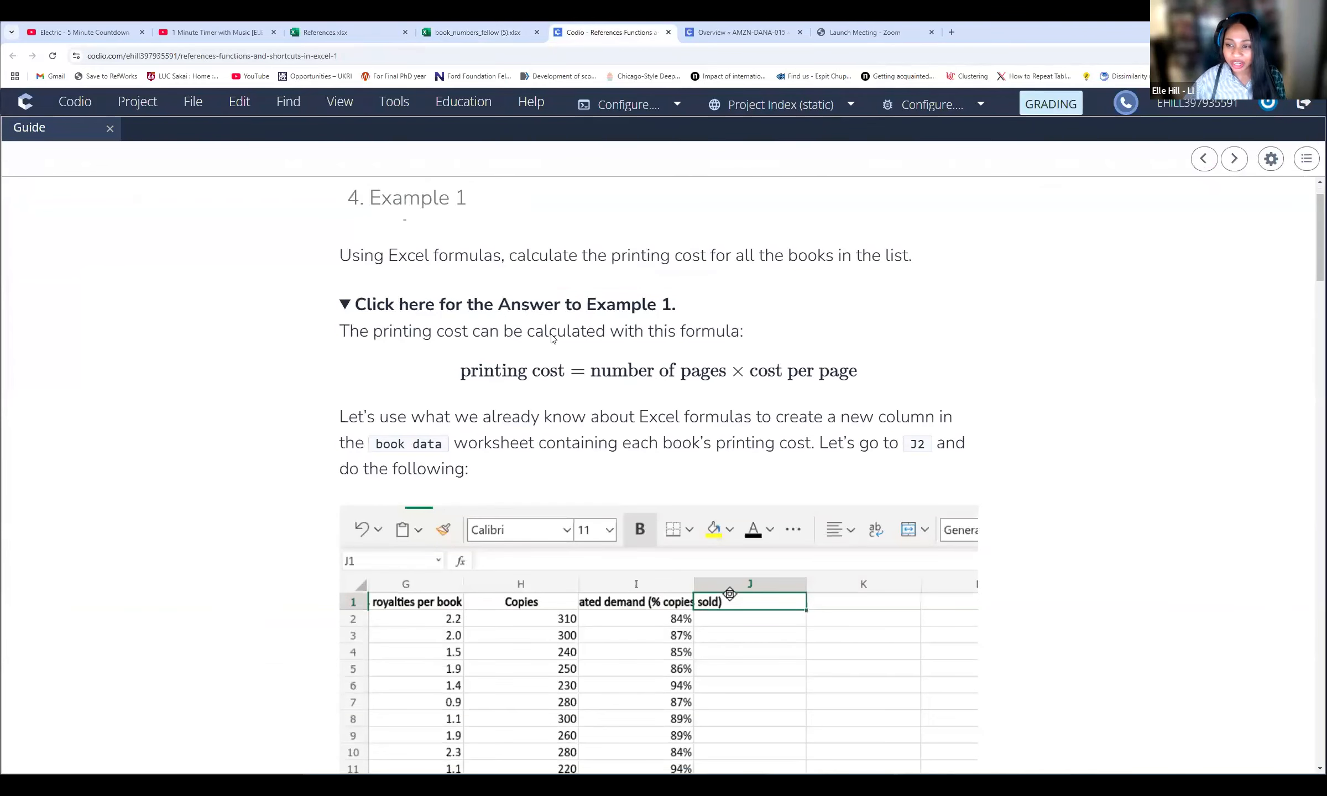
pyautogui.scroll(-1, 632, 325)
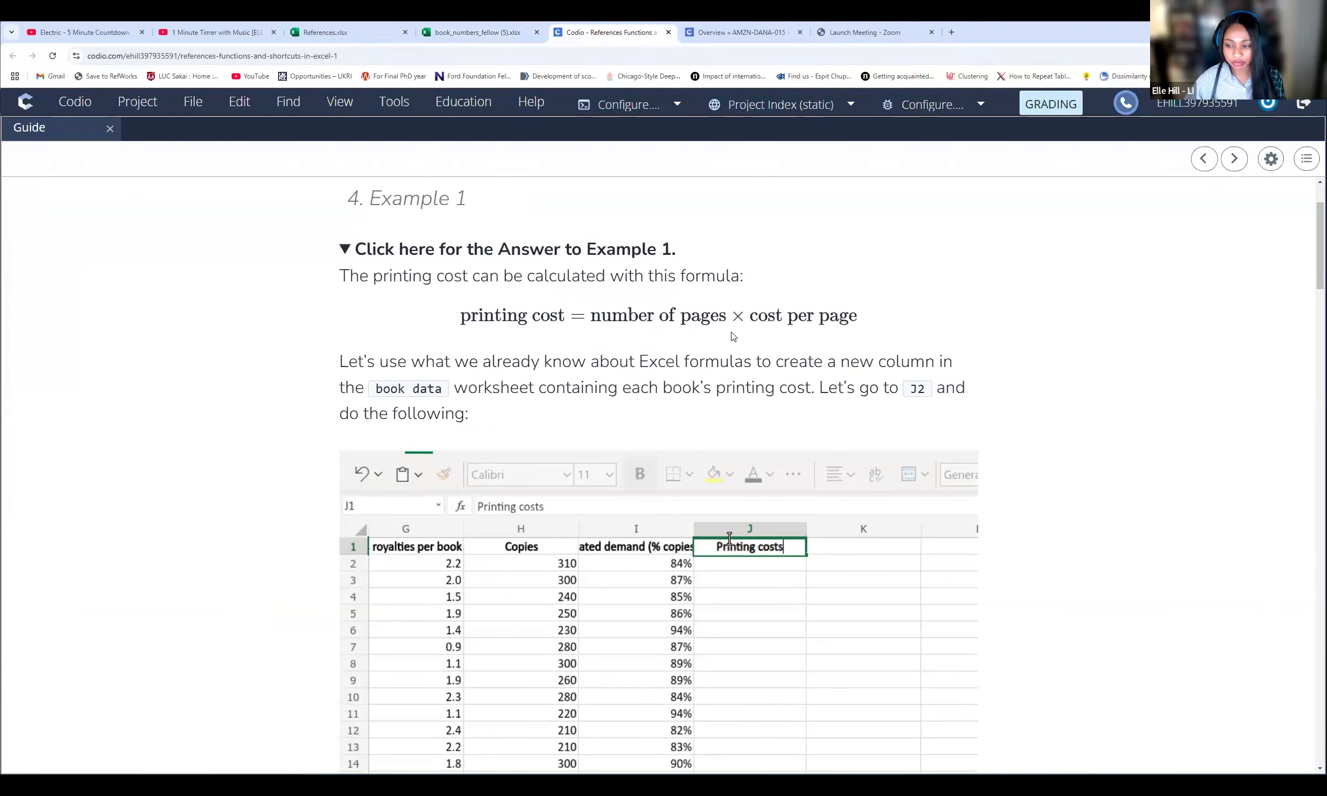
pyautogui.scroll(-1, 946, 361)
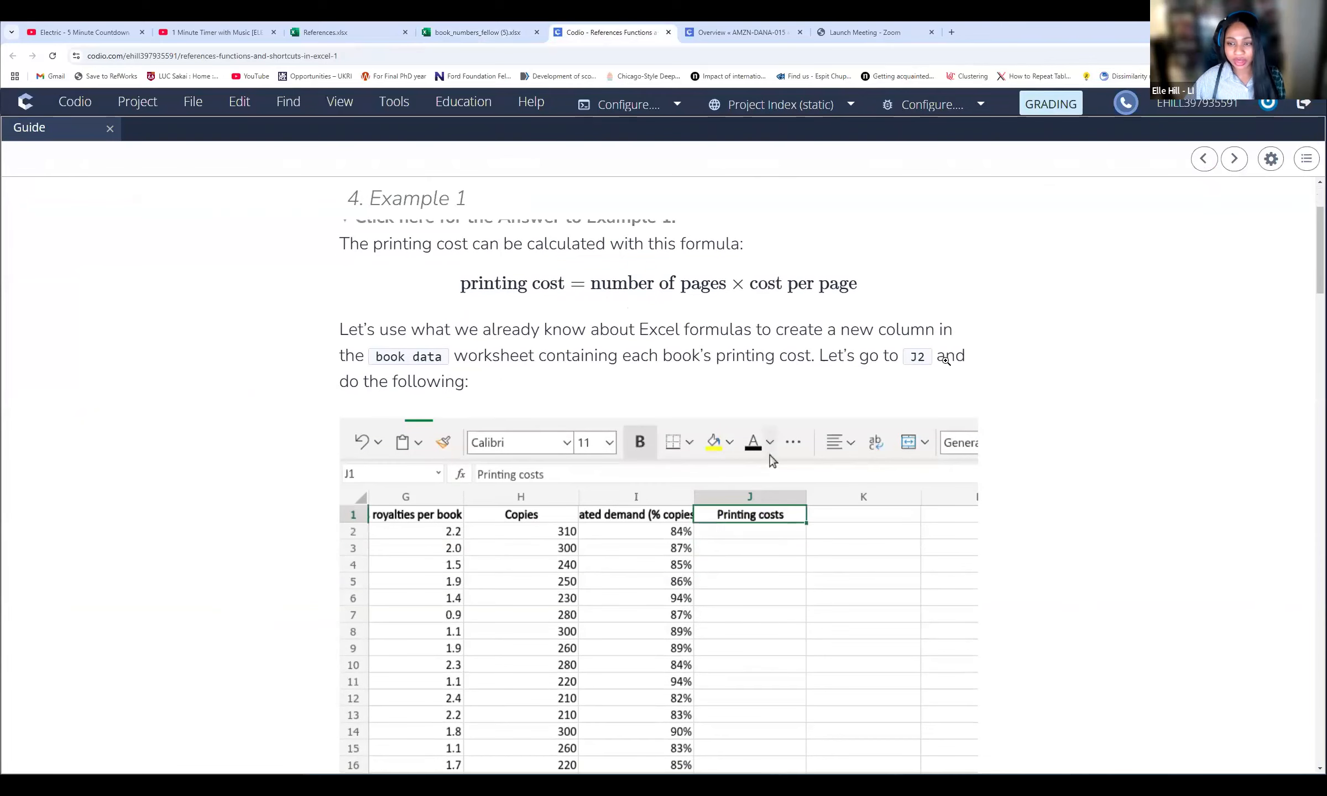
pyautogui.scroll(-2, 945, 361)
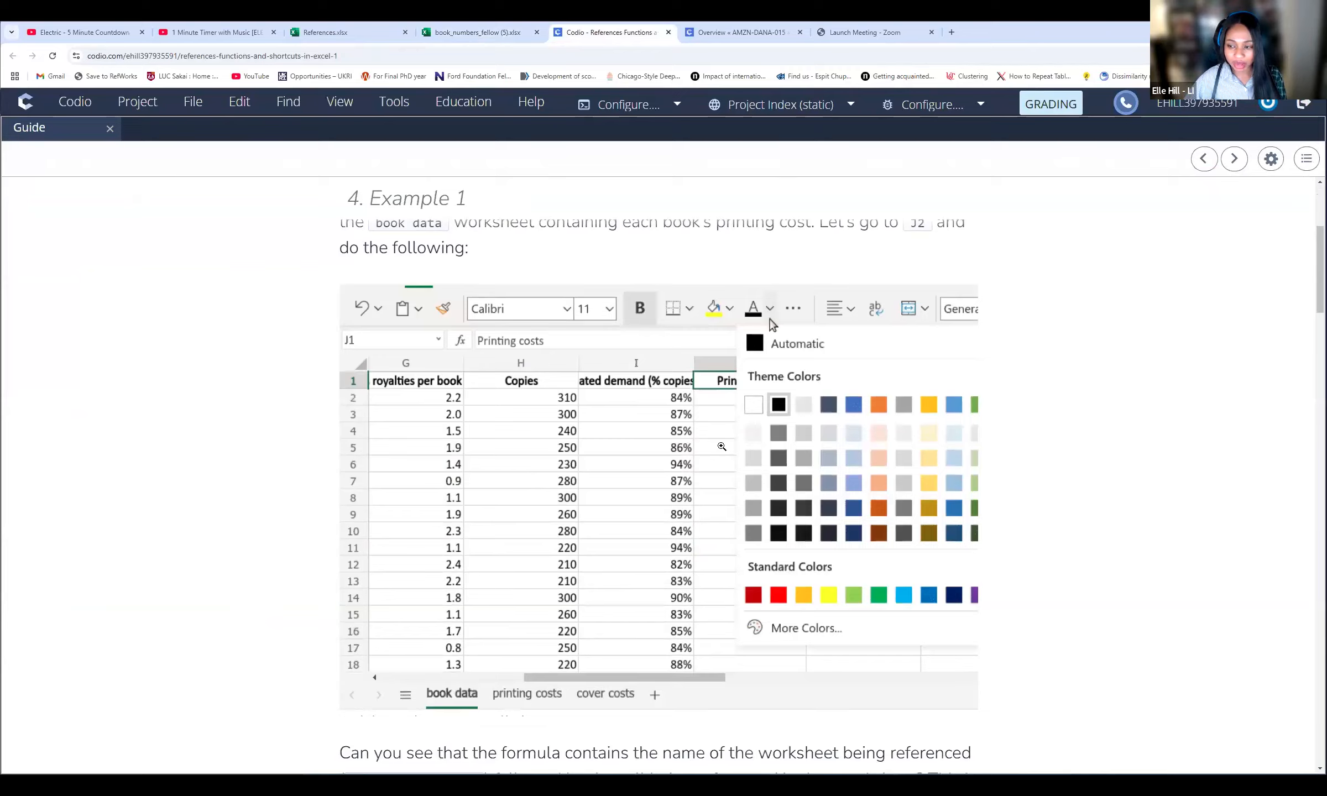
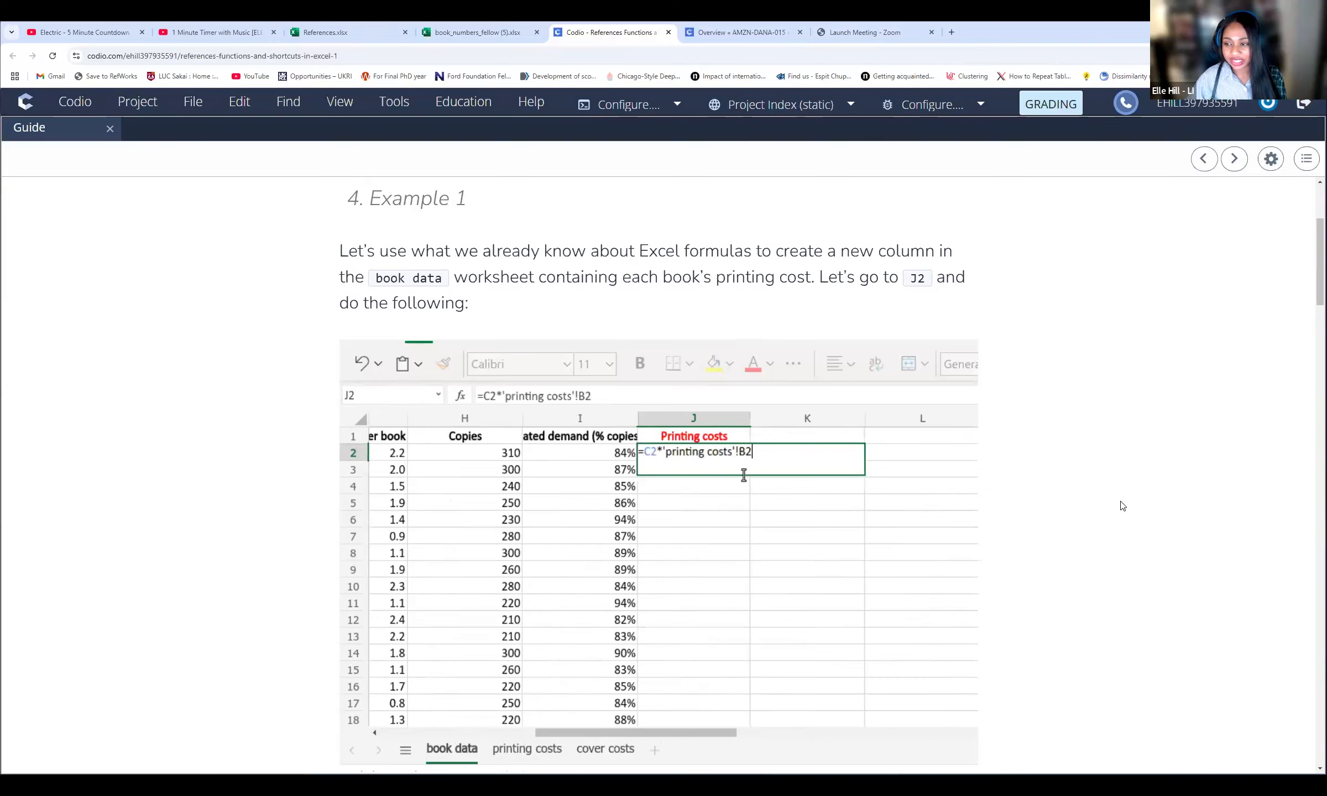
# Step: Read the rest of the Example 1 answer on sheet names, copying formulas and fixed references, and continue to Exercise 1
pyautogui.scroll(-3, 849, 401)
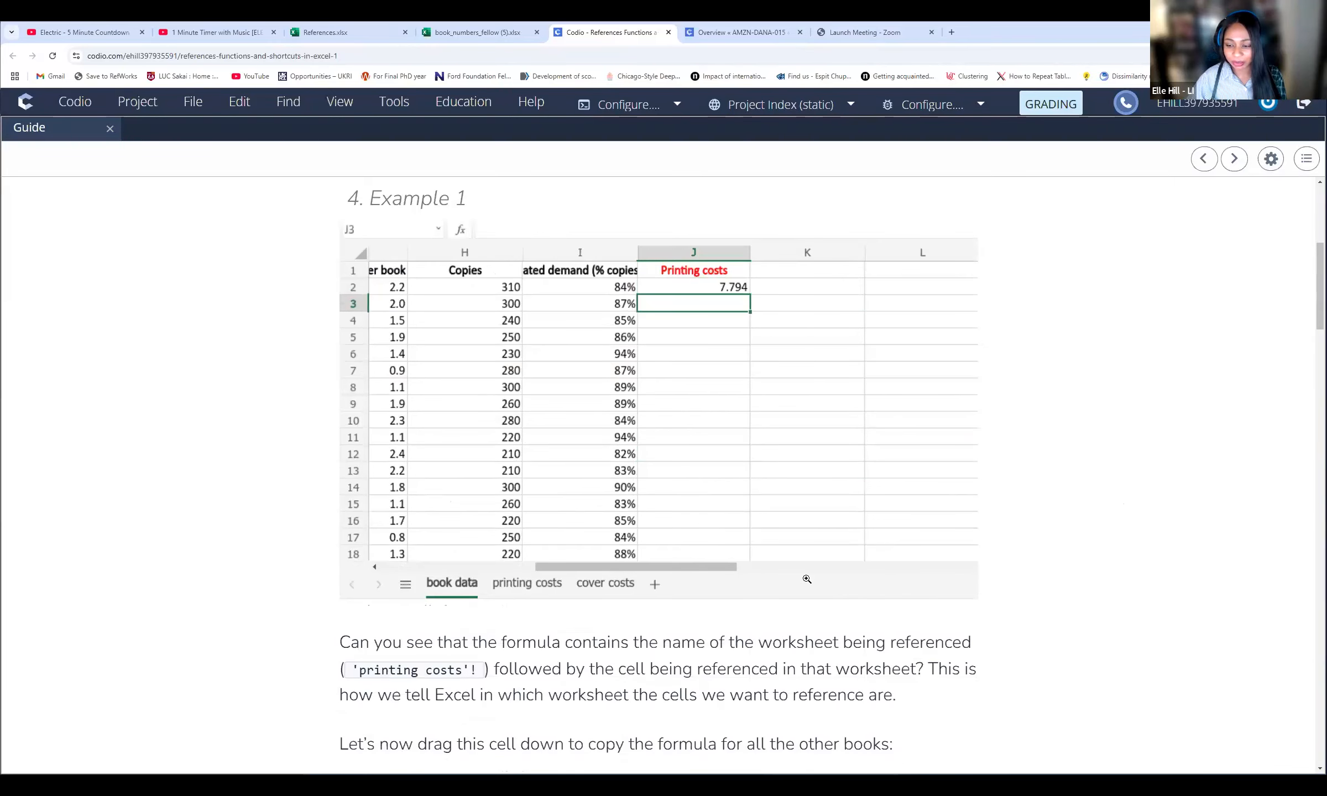
pyautogui.scroll(-4, 712, 375)
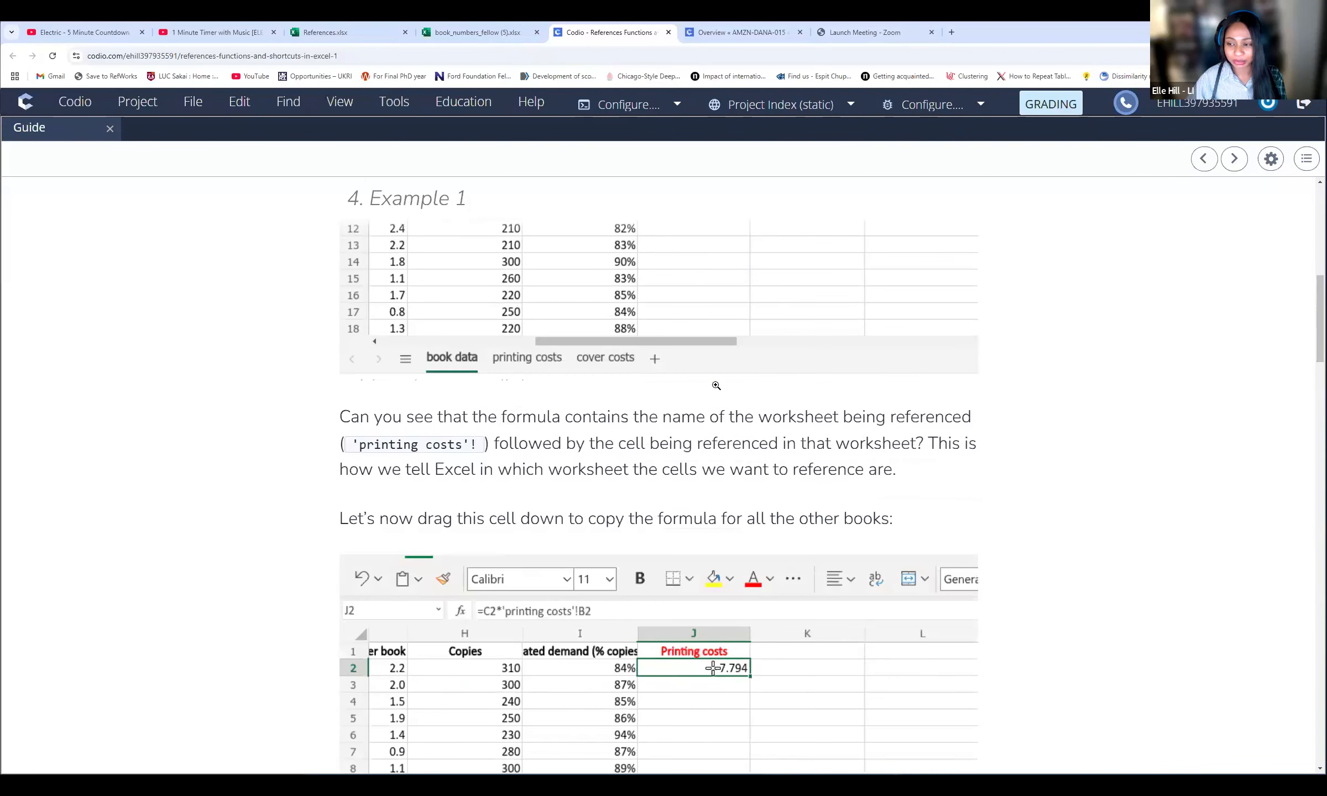
pyautogui.scroll(-5, 717, 386)
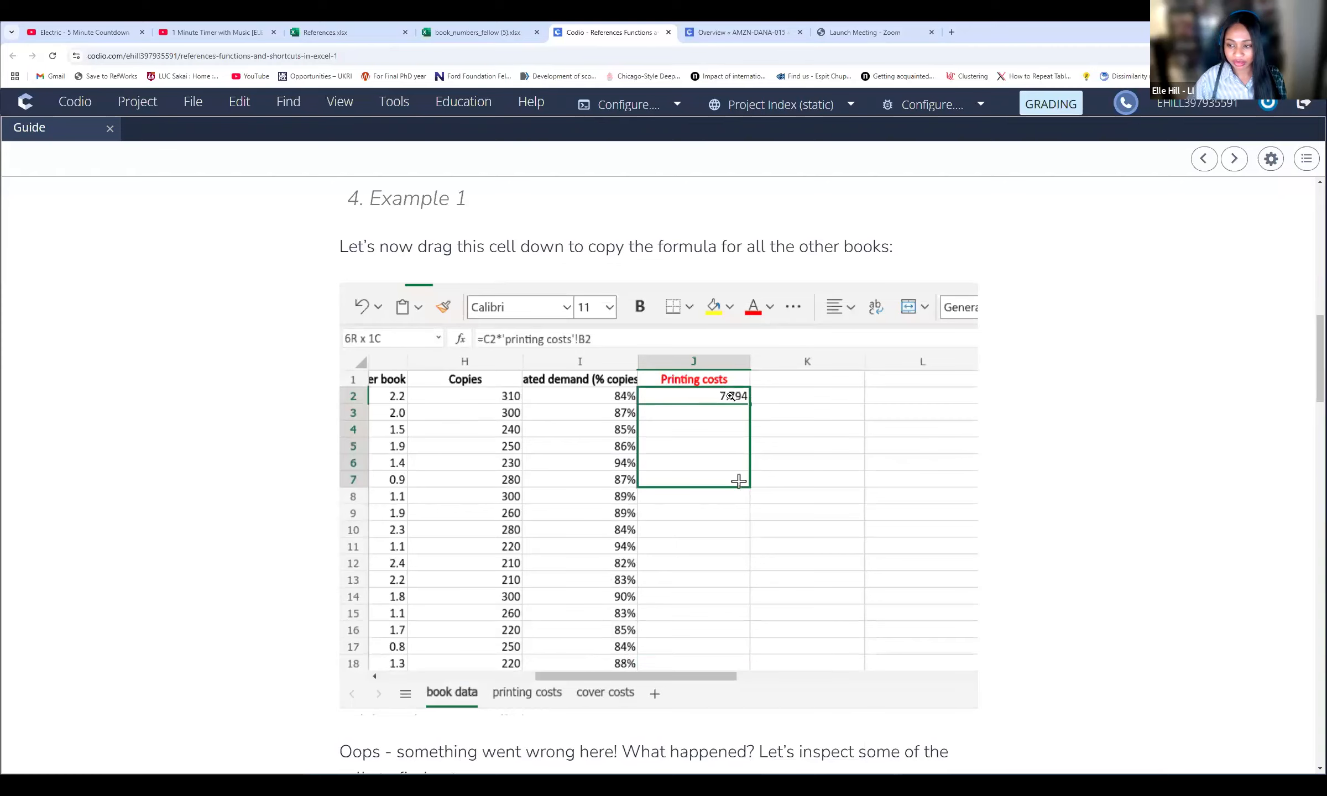
pyautogui.scroll(-10, 751, 412)
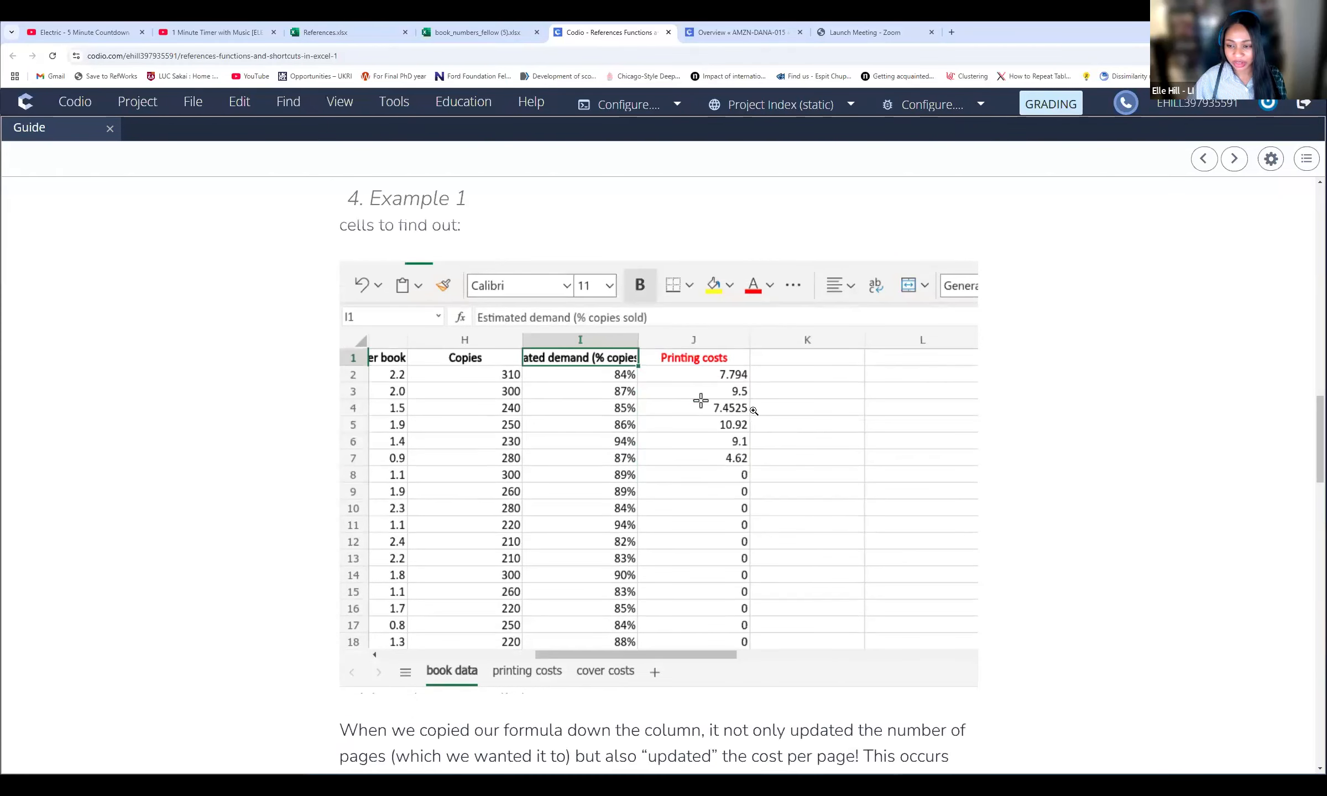
pyautogui.scroll(-7, 751, 411)
pyautogui.scroll(-6, 790, 426)
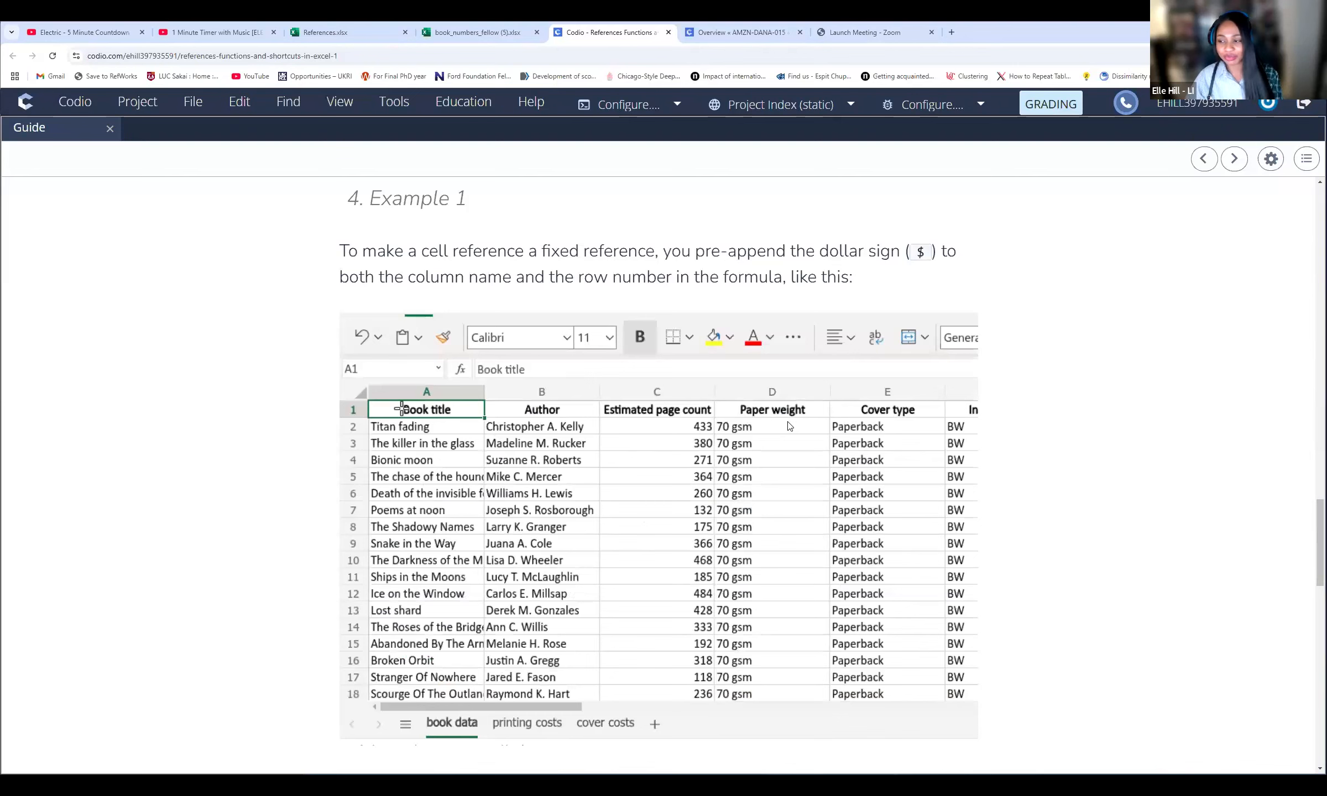
pyautogui.scroll(2, 930, 364)
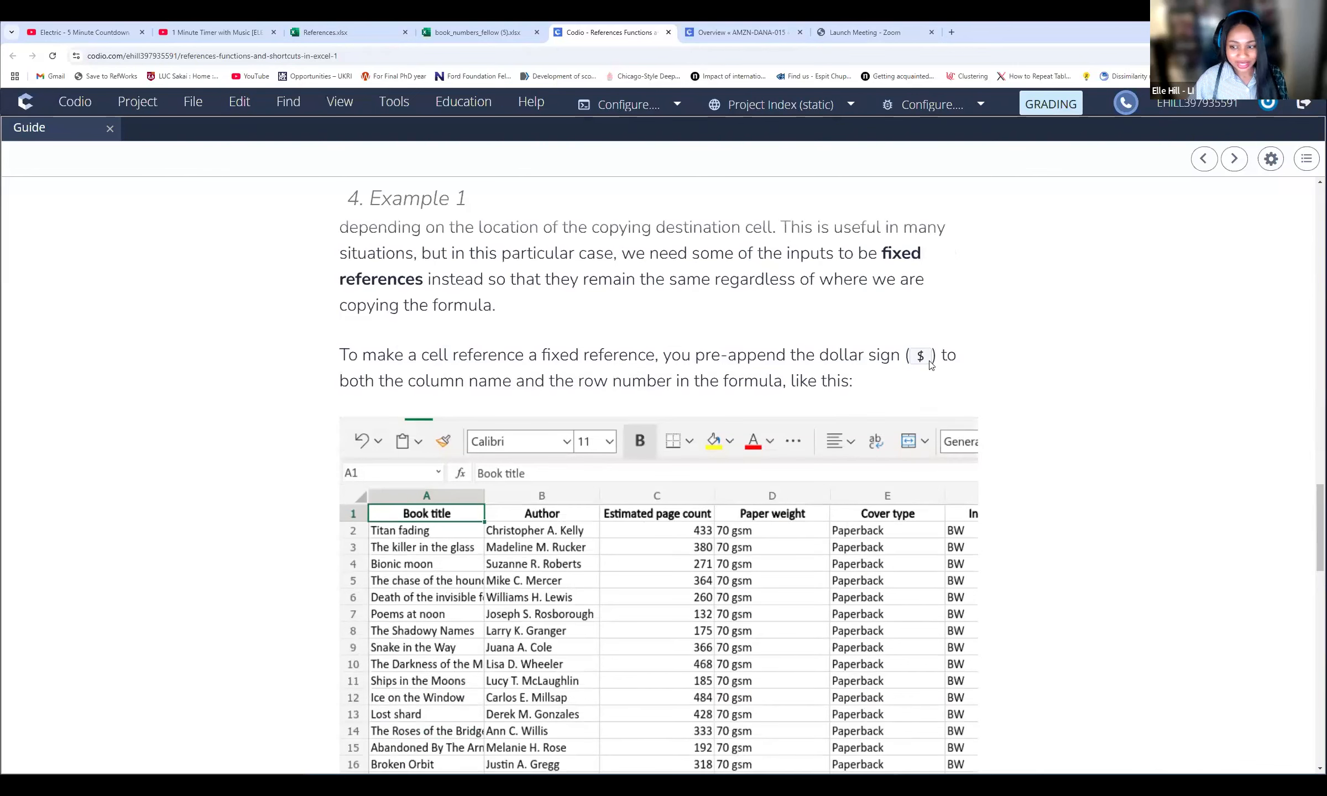
pyautogui.scroll(-10, 930, 364)
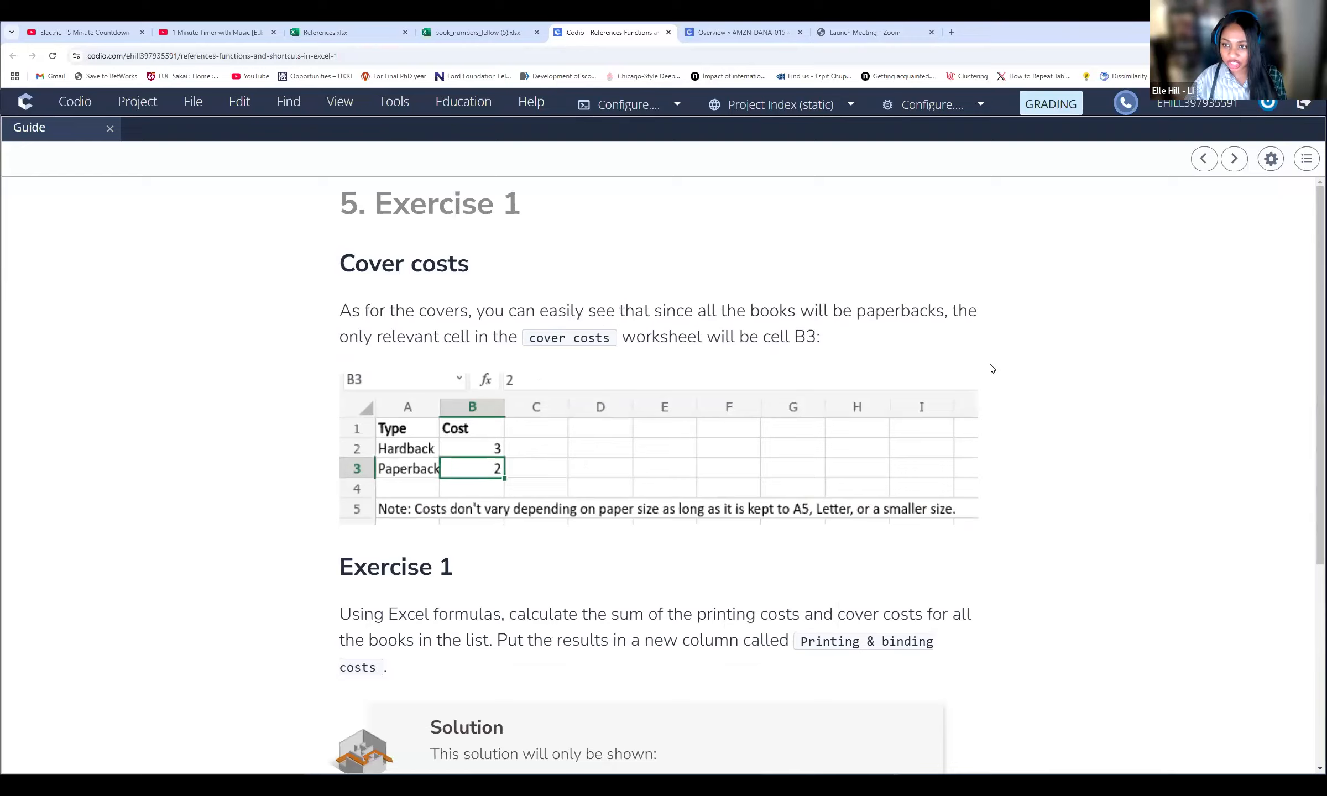
# Step: Return to the book_numbers_fellow (5) workbook in Excel and review the hardback and paperback costs in the cover costs sheet
pyautogui.hotkey('ctrl', 'shift', 'Tab')
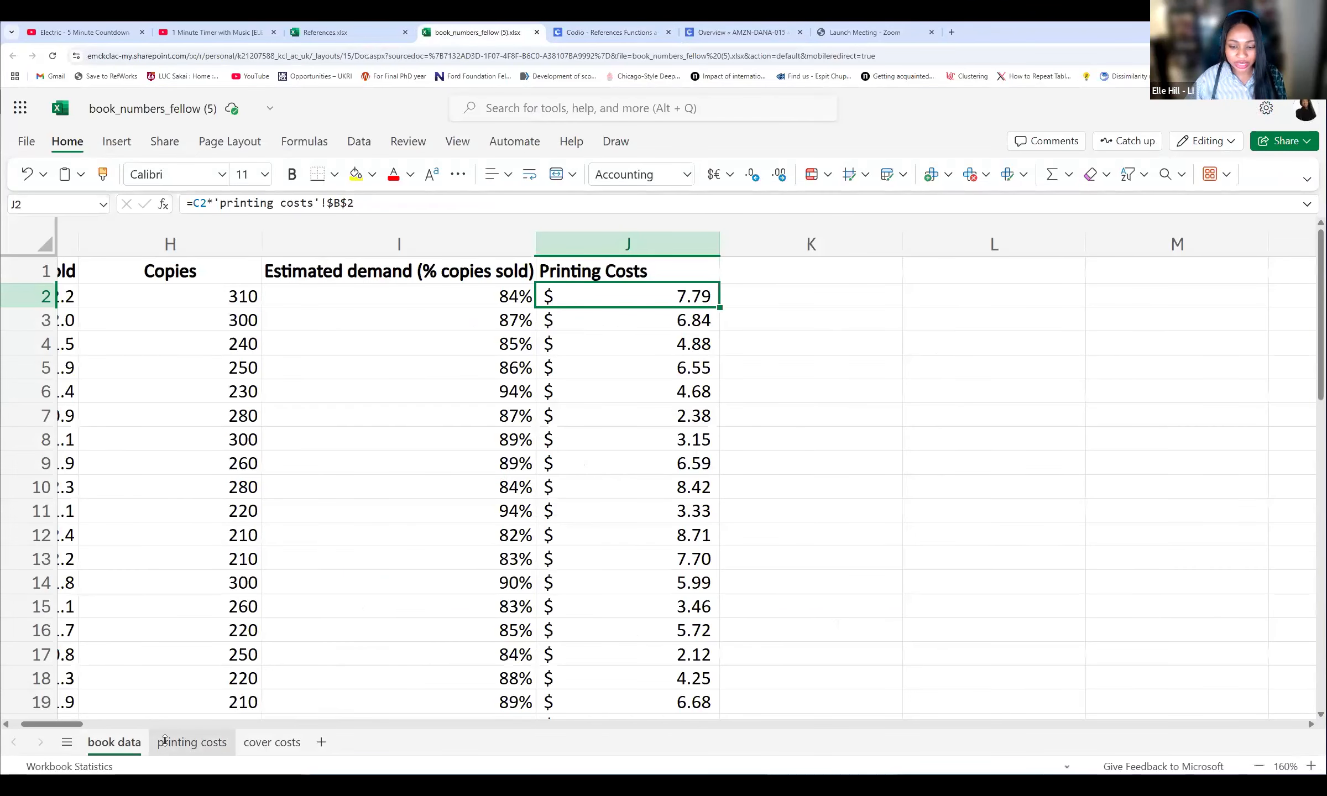
pyautogui.click(168, 741)
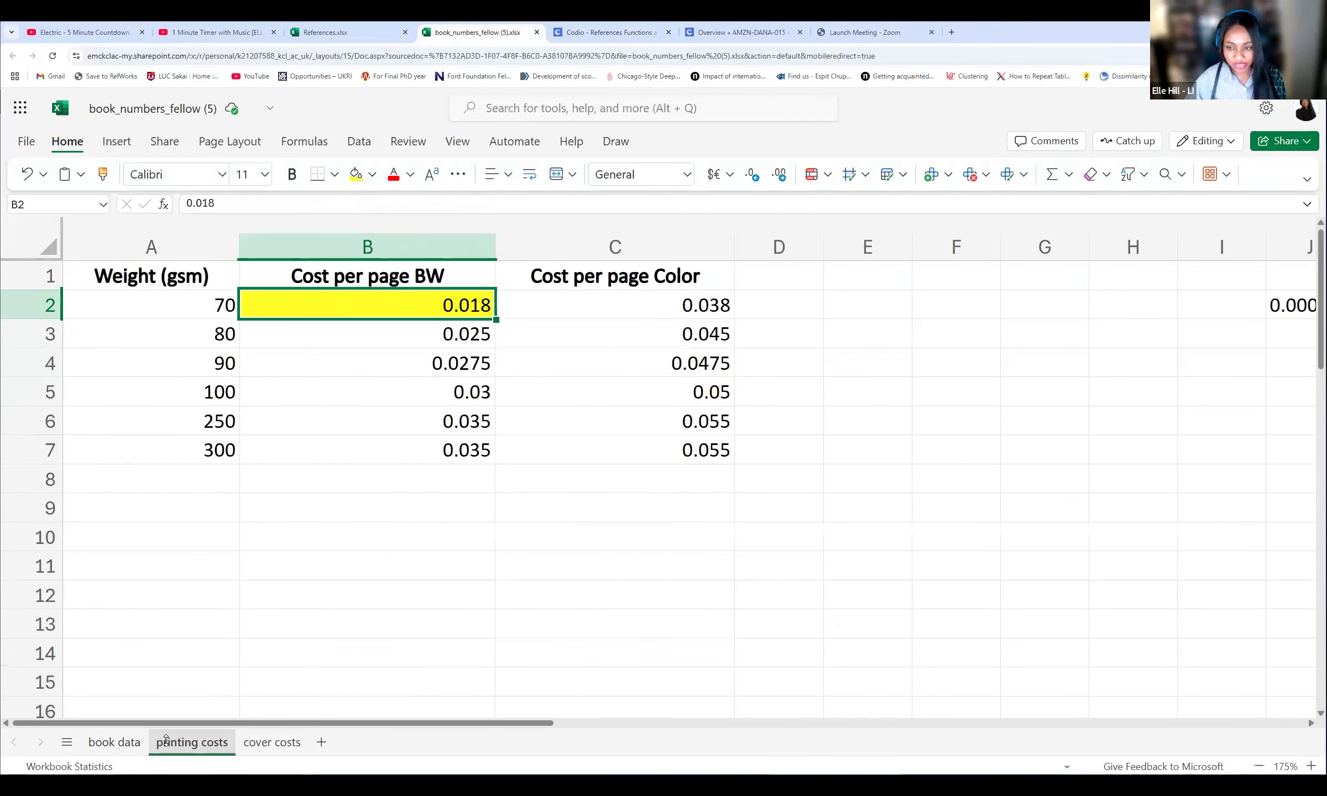
pyautogui.click(273, 742)
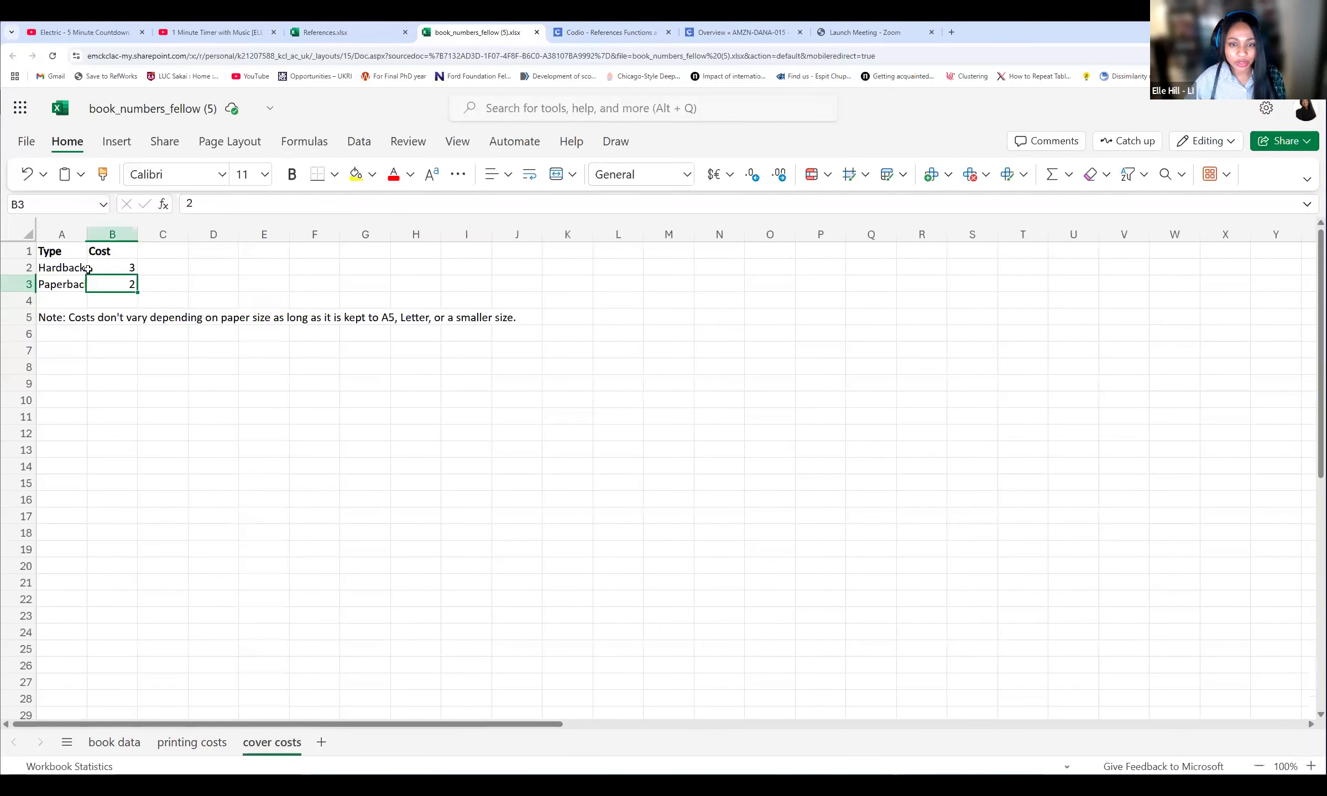
pyautogui.click(264, 341)
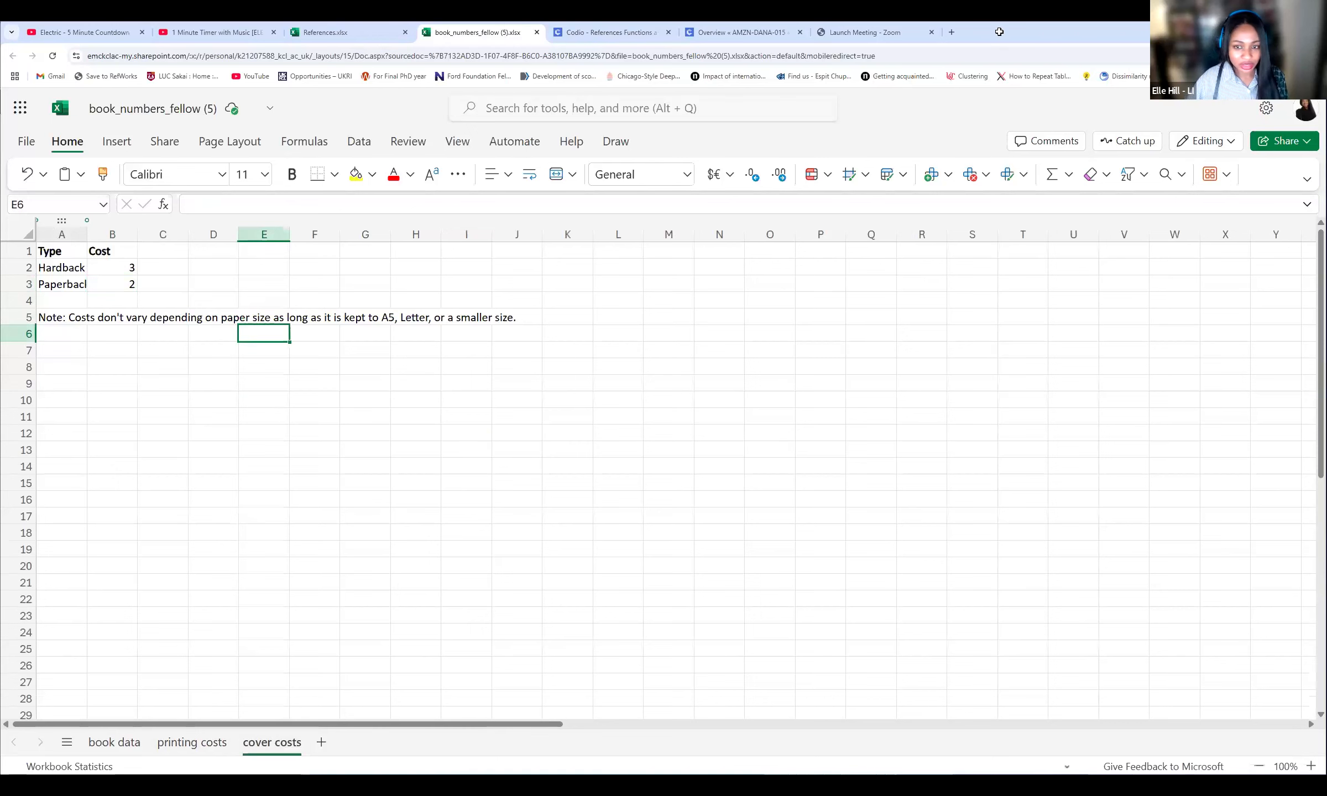
# Step: Examine the hardback cost in B2 and the paperback cost in B3 of the cover costs sheet
pyautogui.scroll(5, 153, 396)
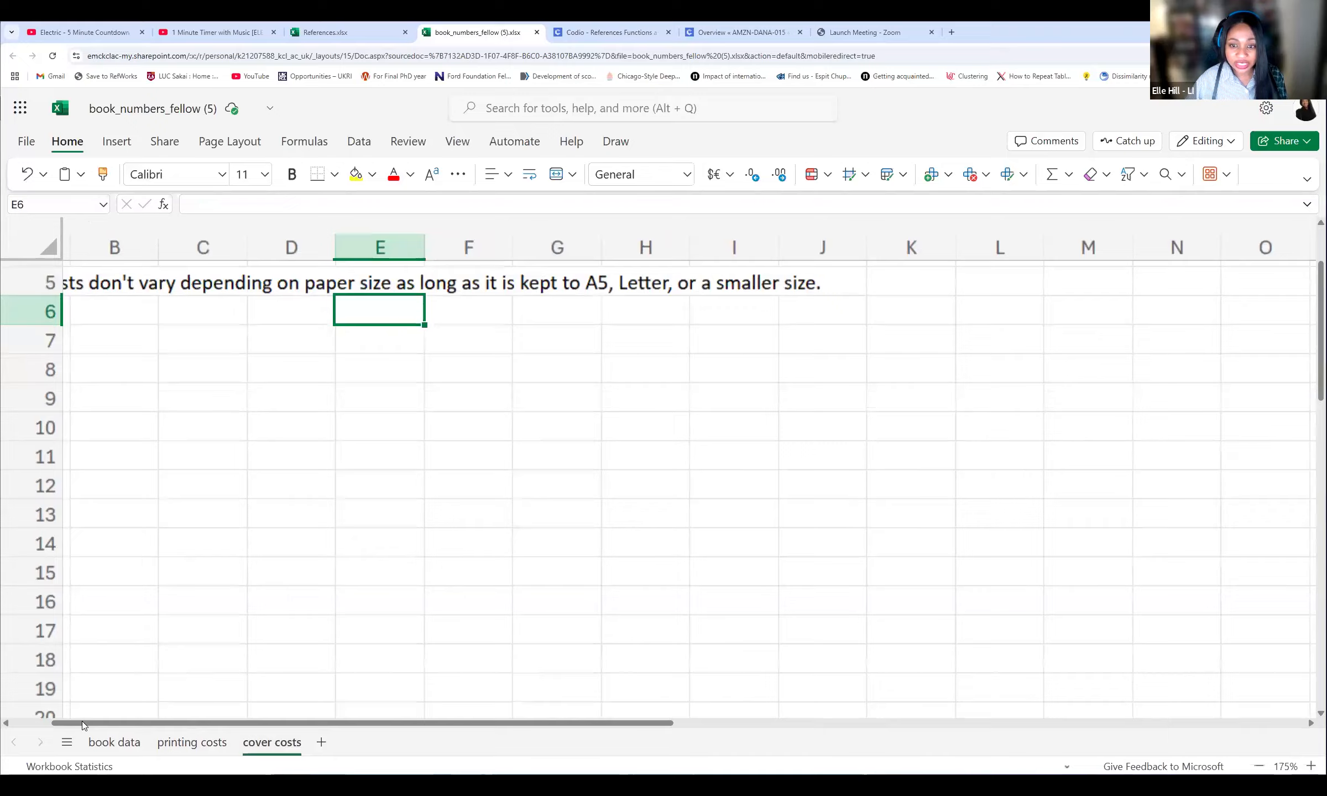
pyautogui.moveTo(154, 252); pyautogui.dragTo(261, 252)
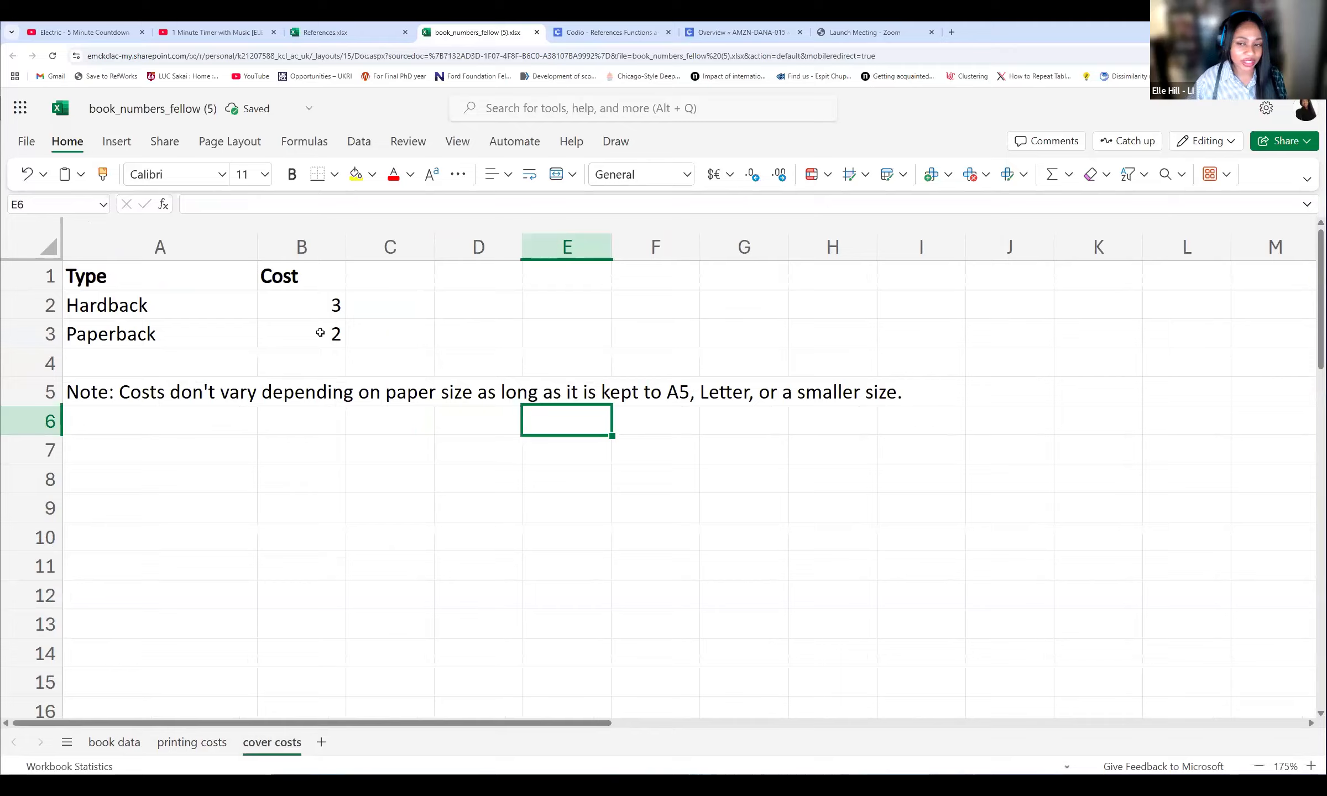
pyautogui.click(319, 313)
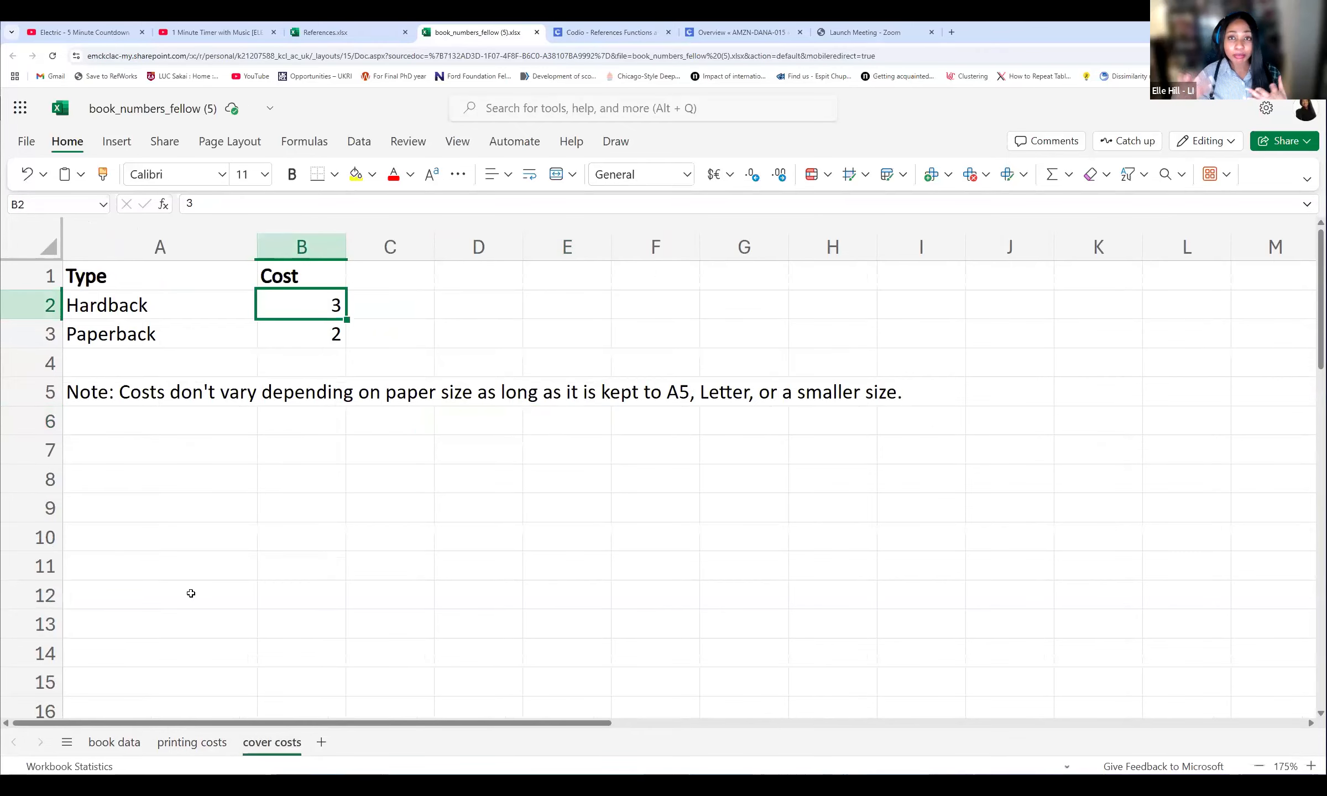
pyautogui.press('Down')
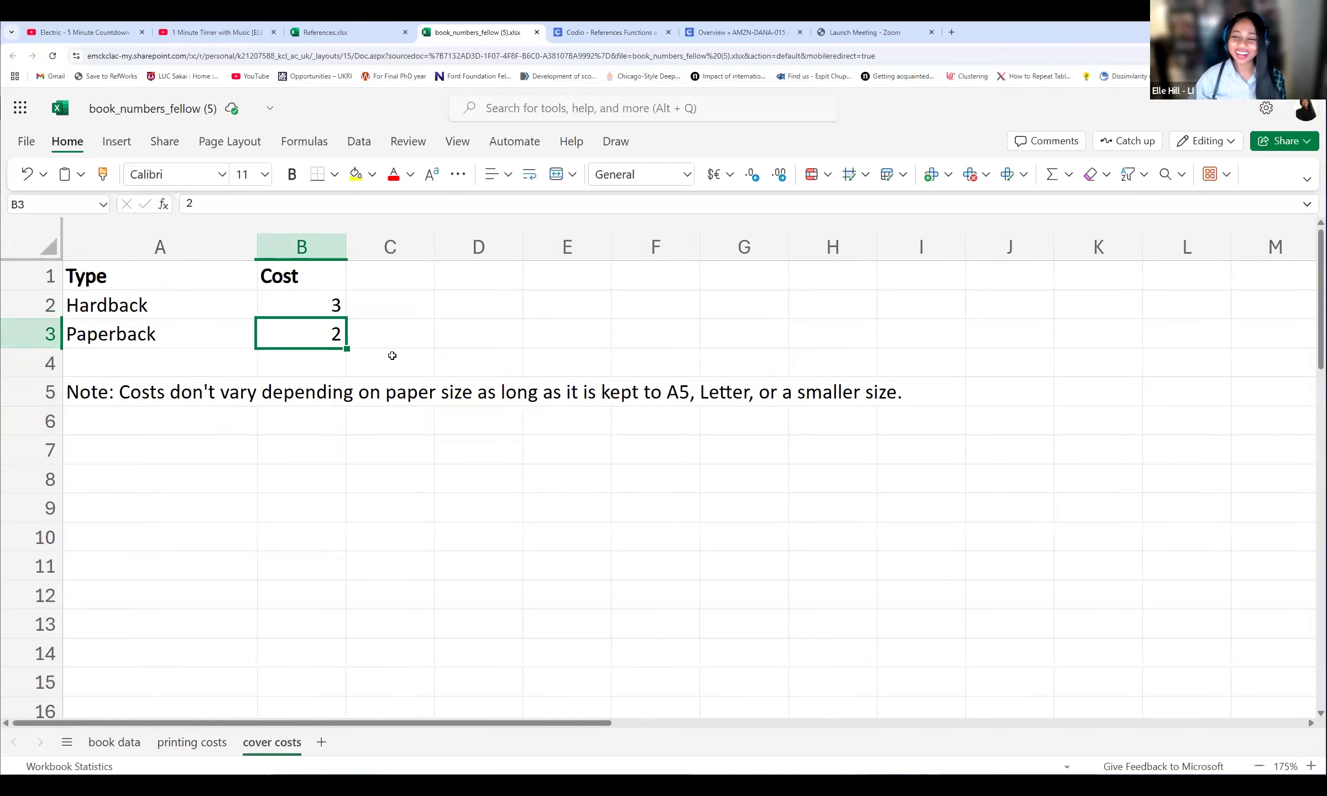
pyautogui.click(423, 341)
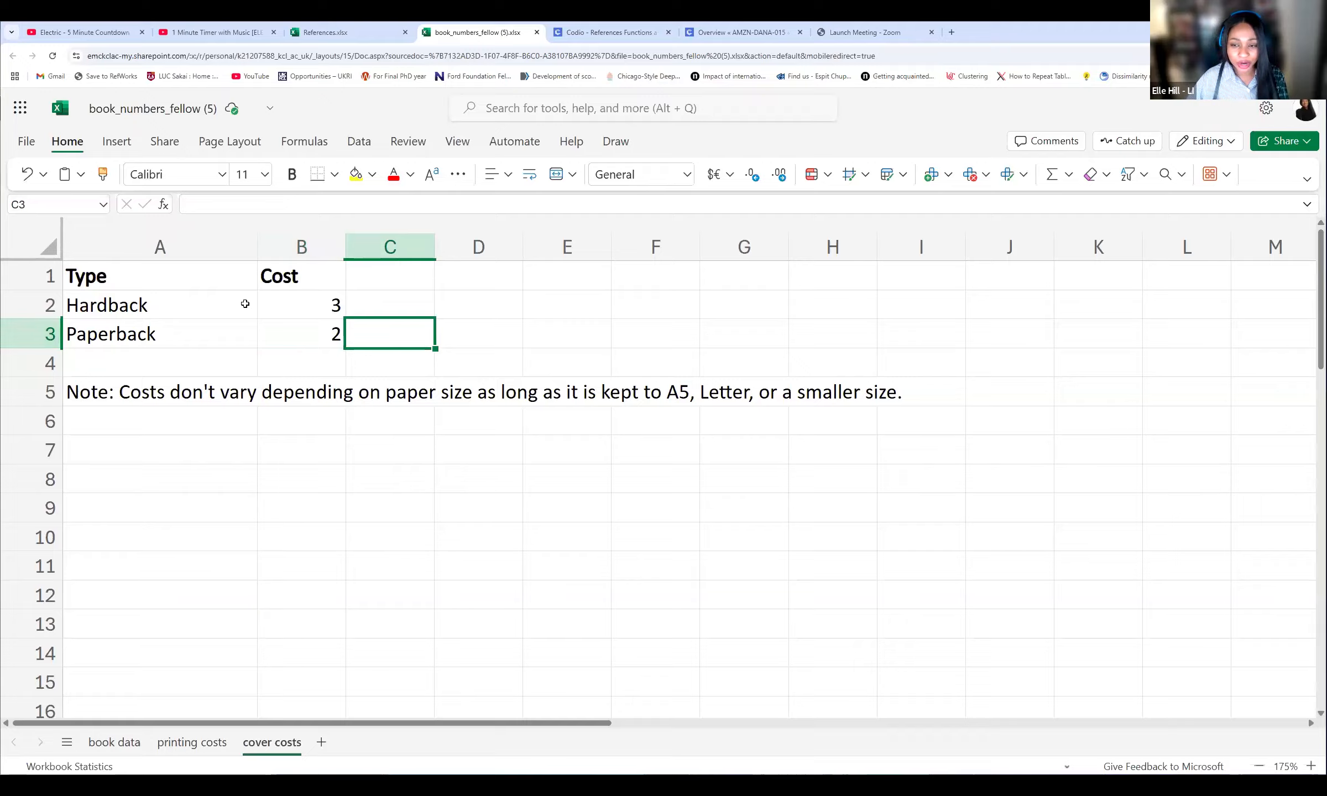
pyautogui.press('Up')
pyautogui.press('Left')
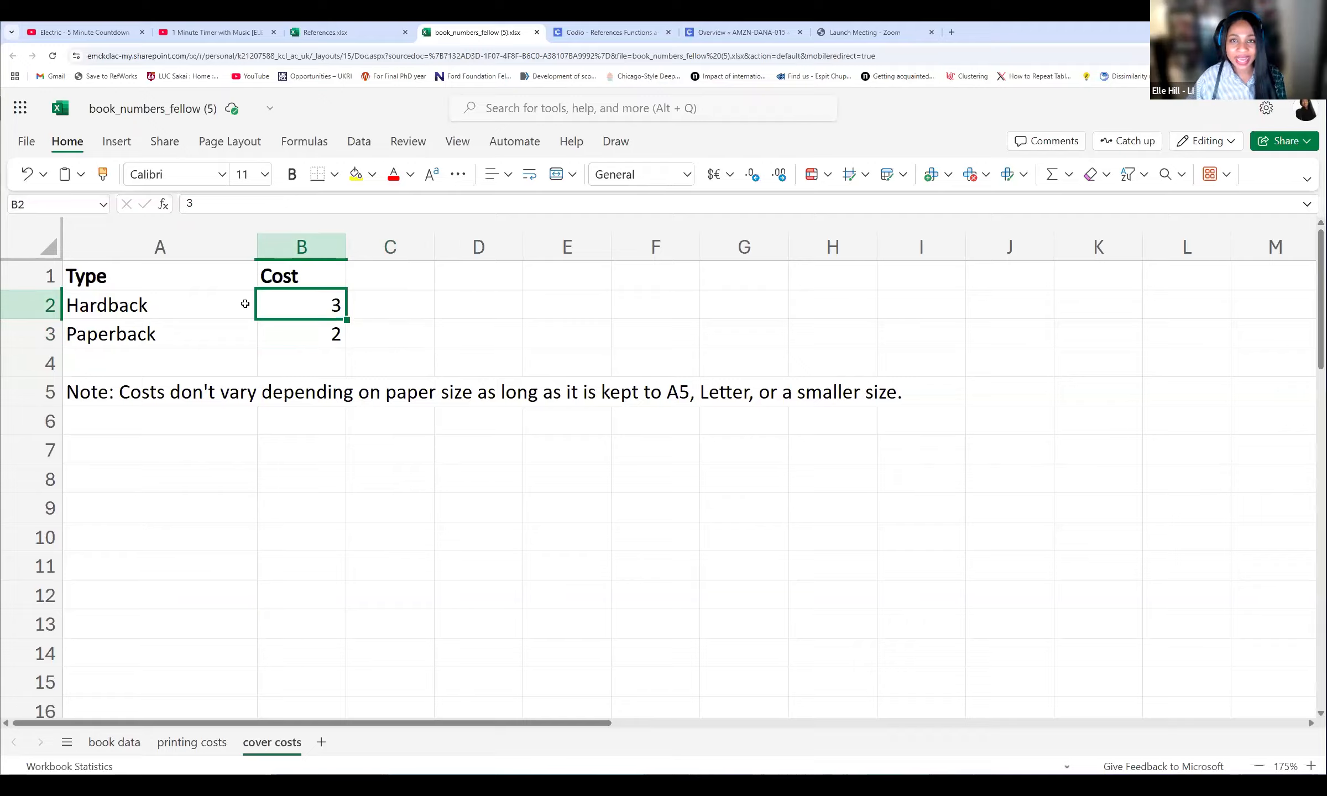
pyautogui.click(313, 338)
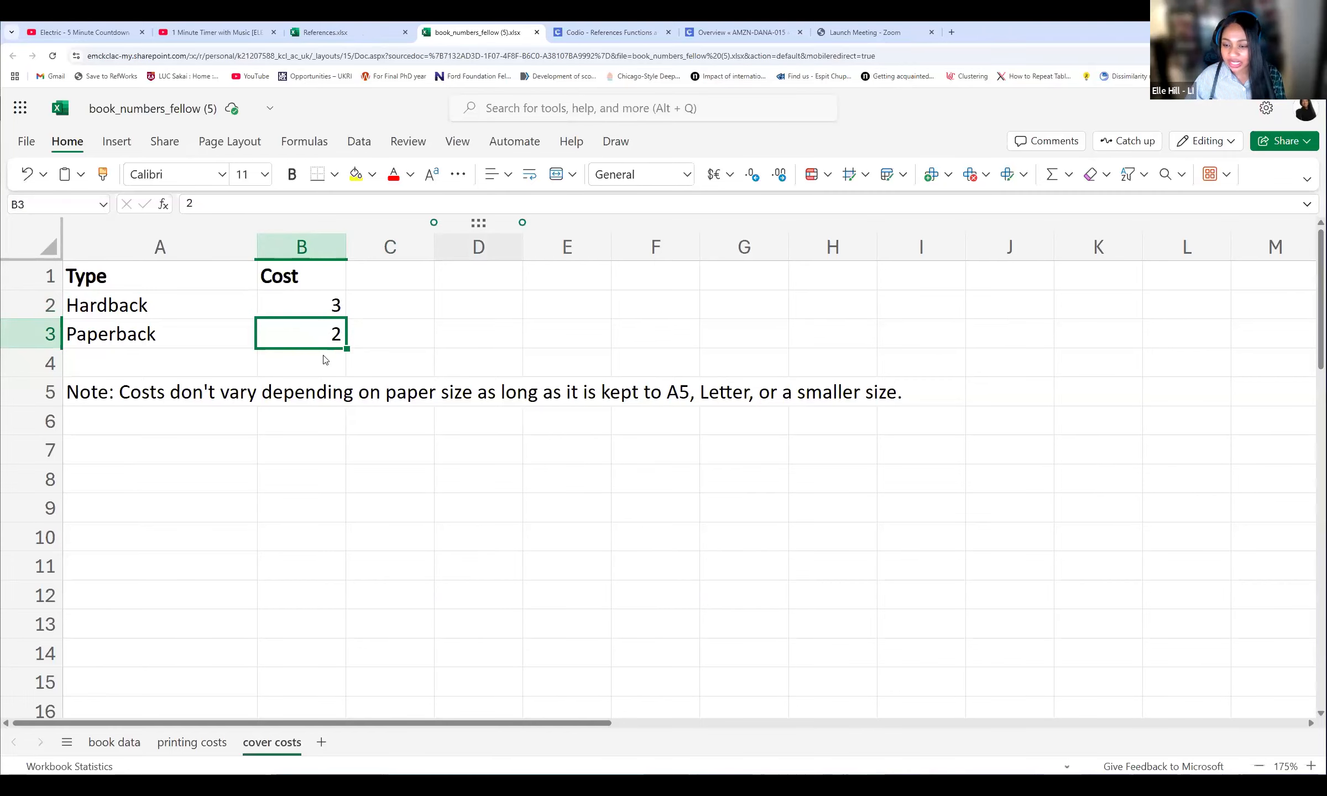
# Step: Switch to the Codio guide and reread the Cover costs explanation and the Exercise 1 task
pyautogui.hotkey('ctrl', 'Tab')
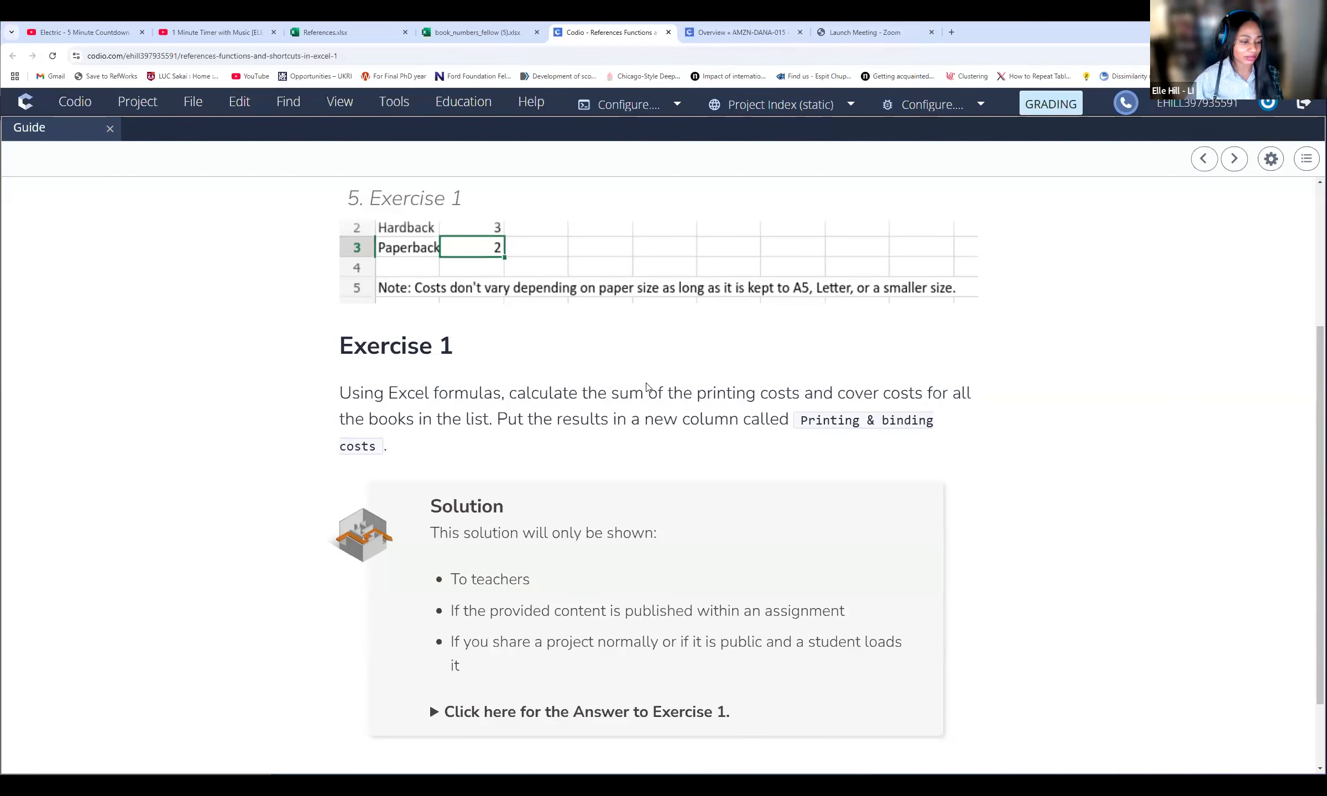
pyautogui.scroll(4, 119, 227)
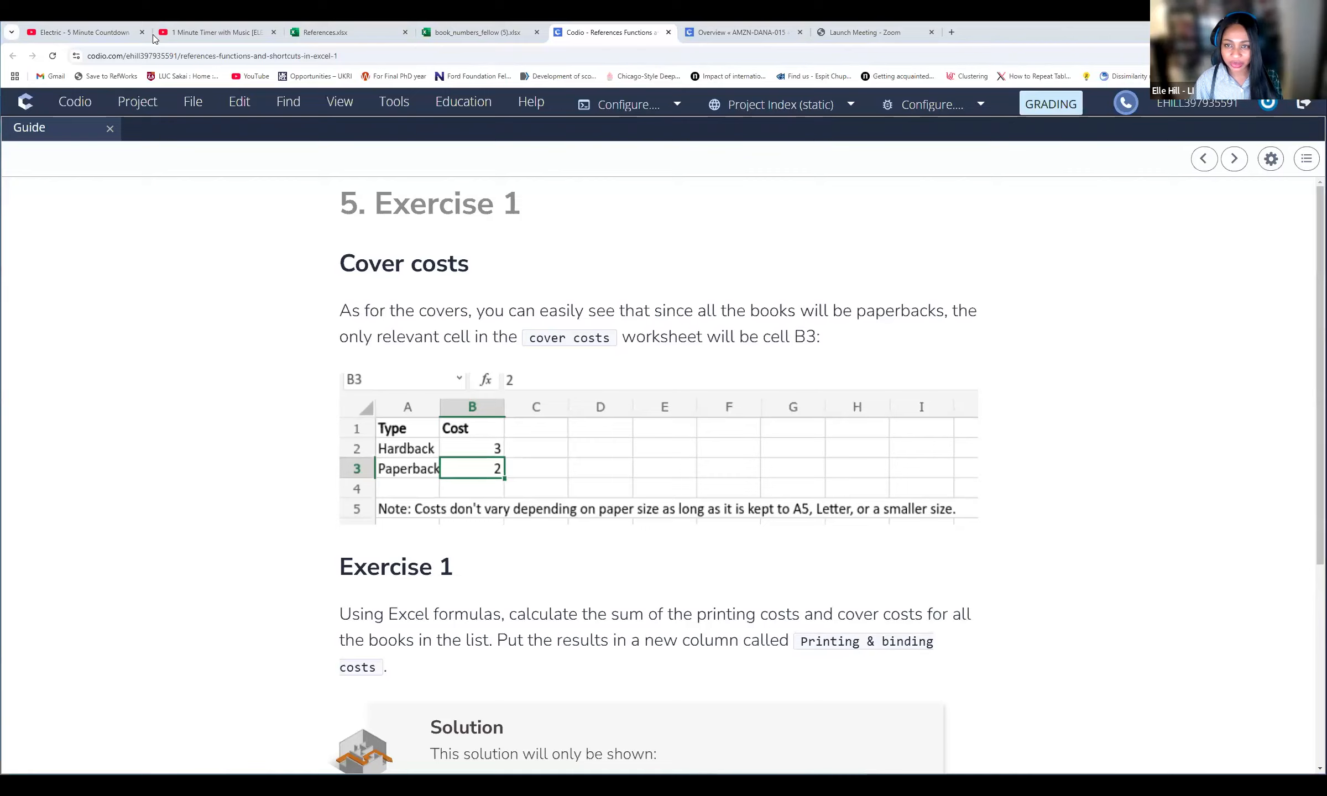
# Step: Switch to the "1 Minute Timer with Music [ELECTRIC]" YouTube video, enlarge the page, and run the countdown before pausing it
pyautogui.click(208, 34)
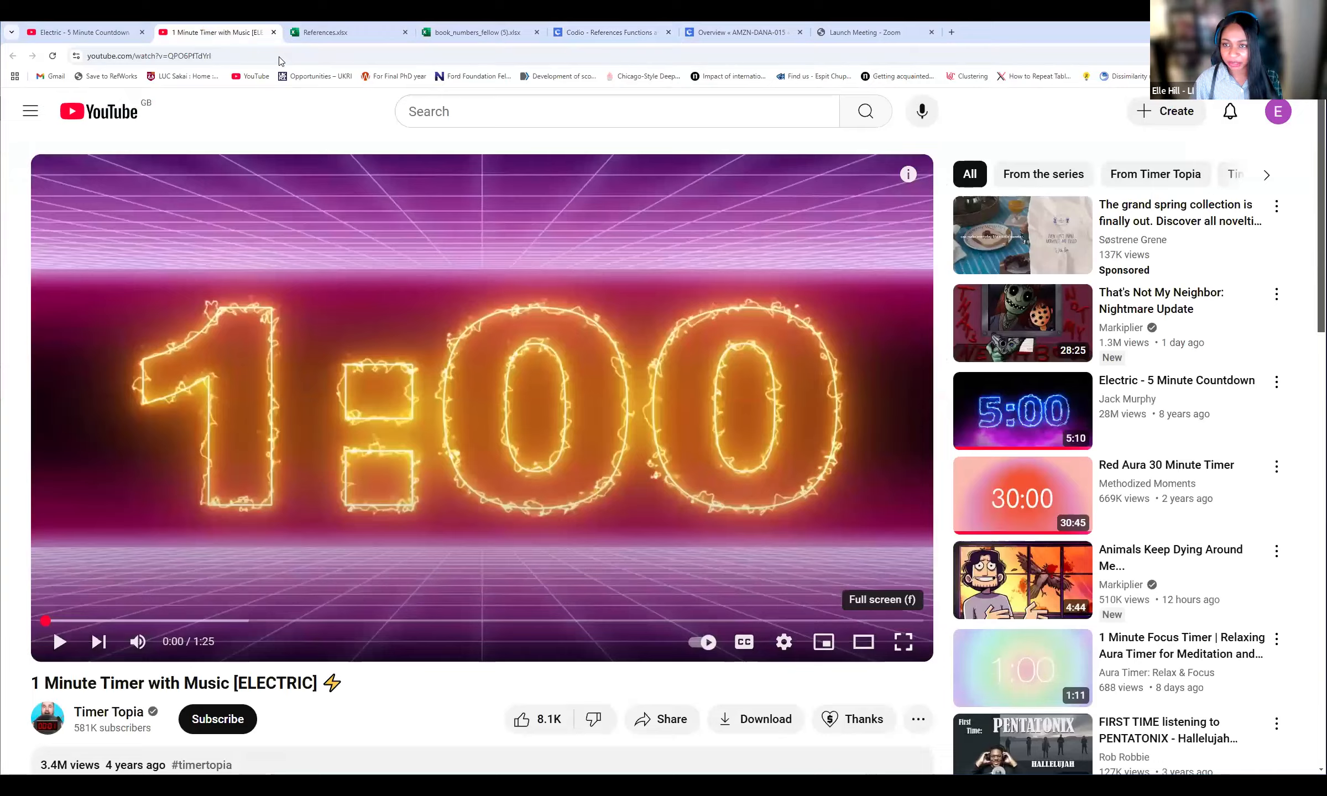
pyautogui.hotkey('ctrl', 'Tab')
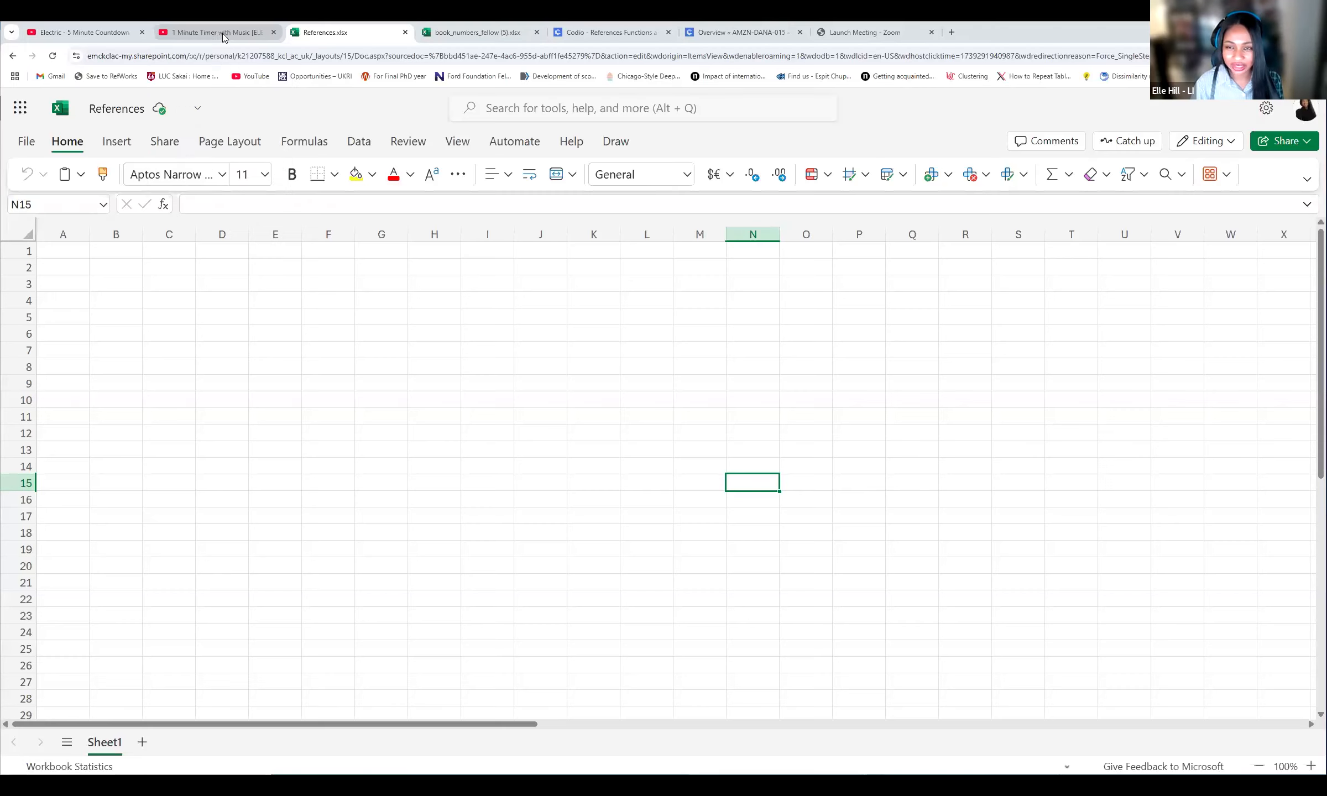
pyautogui.click(220, 33)
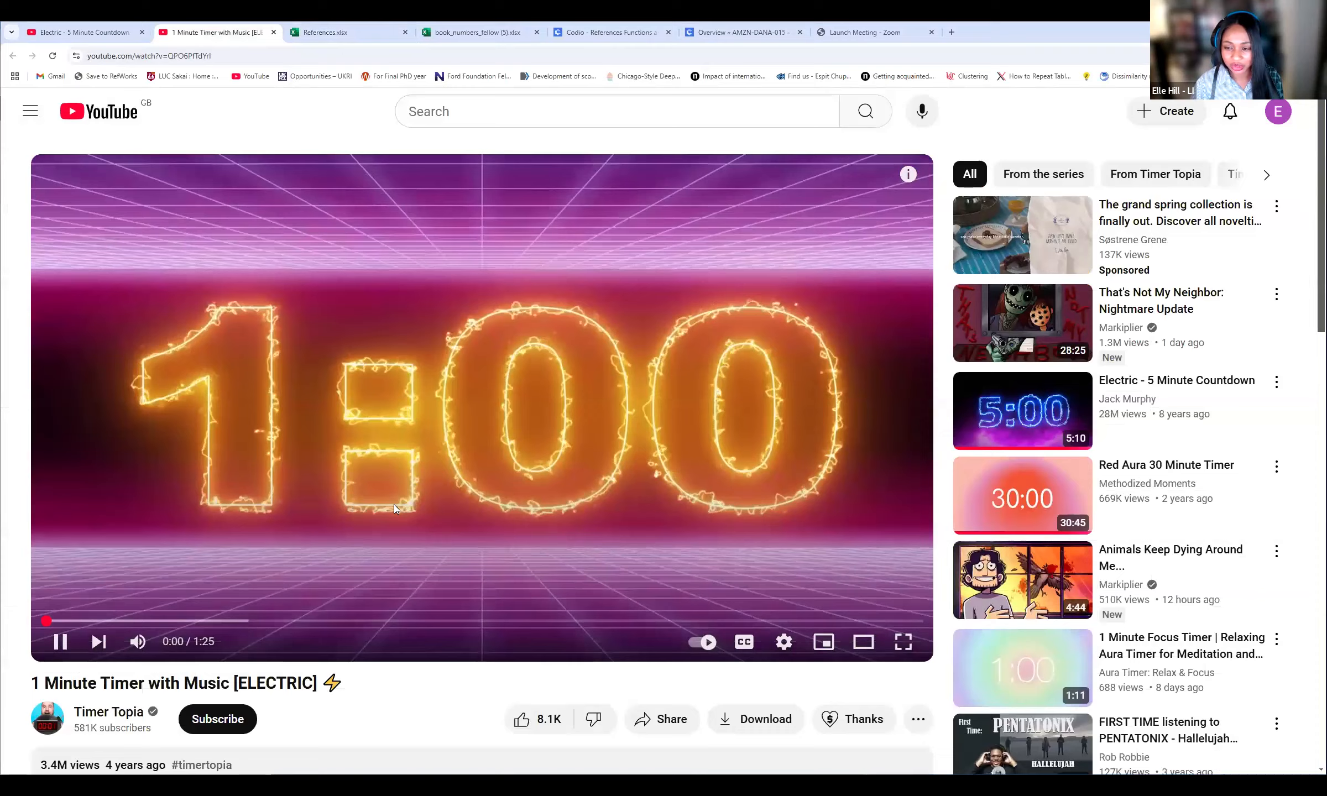
pyautogui.hotkey('ctrl', '+')
pyautogui.hotkey('ctrl', '+')
pyautogui.hotkey('ctrl', '+')
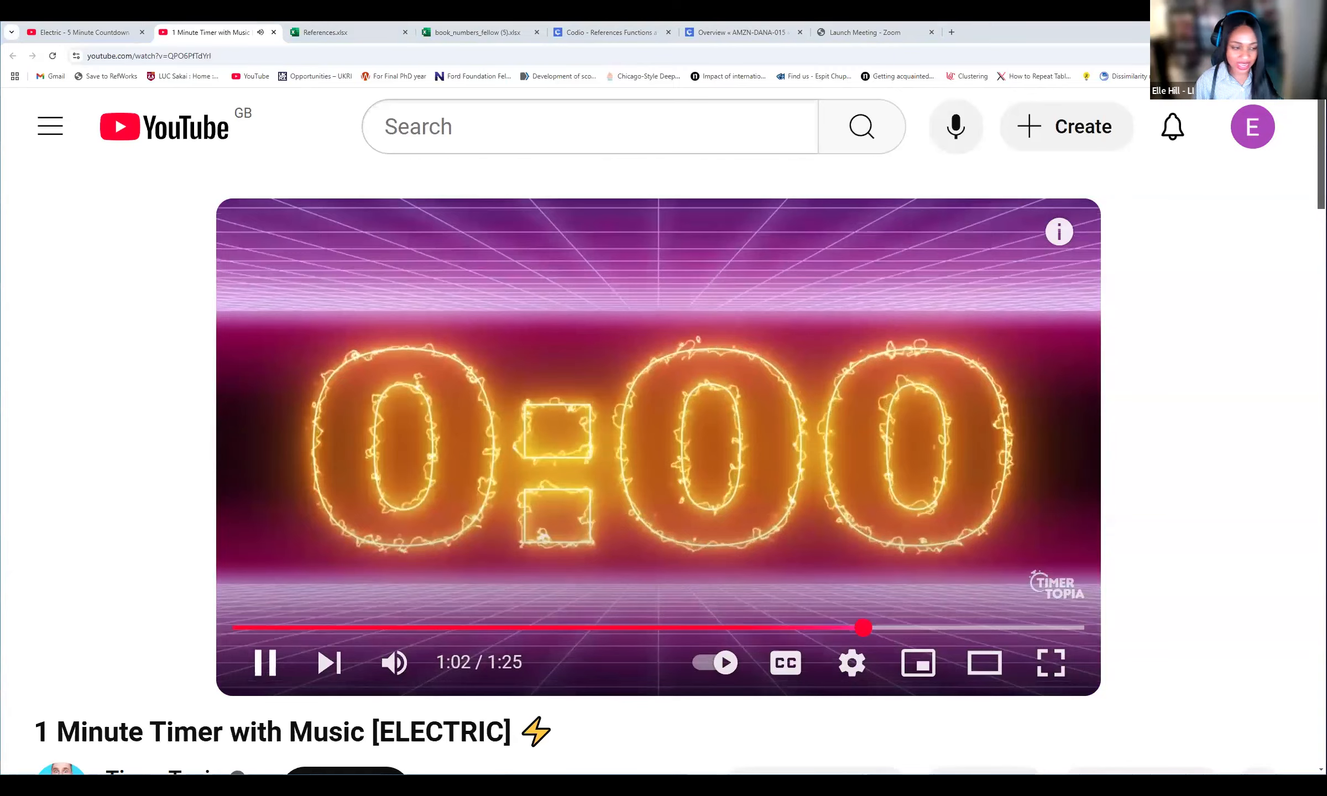
pyautogui.press('space')
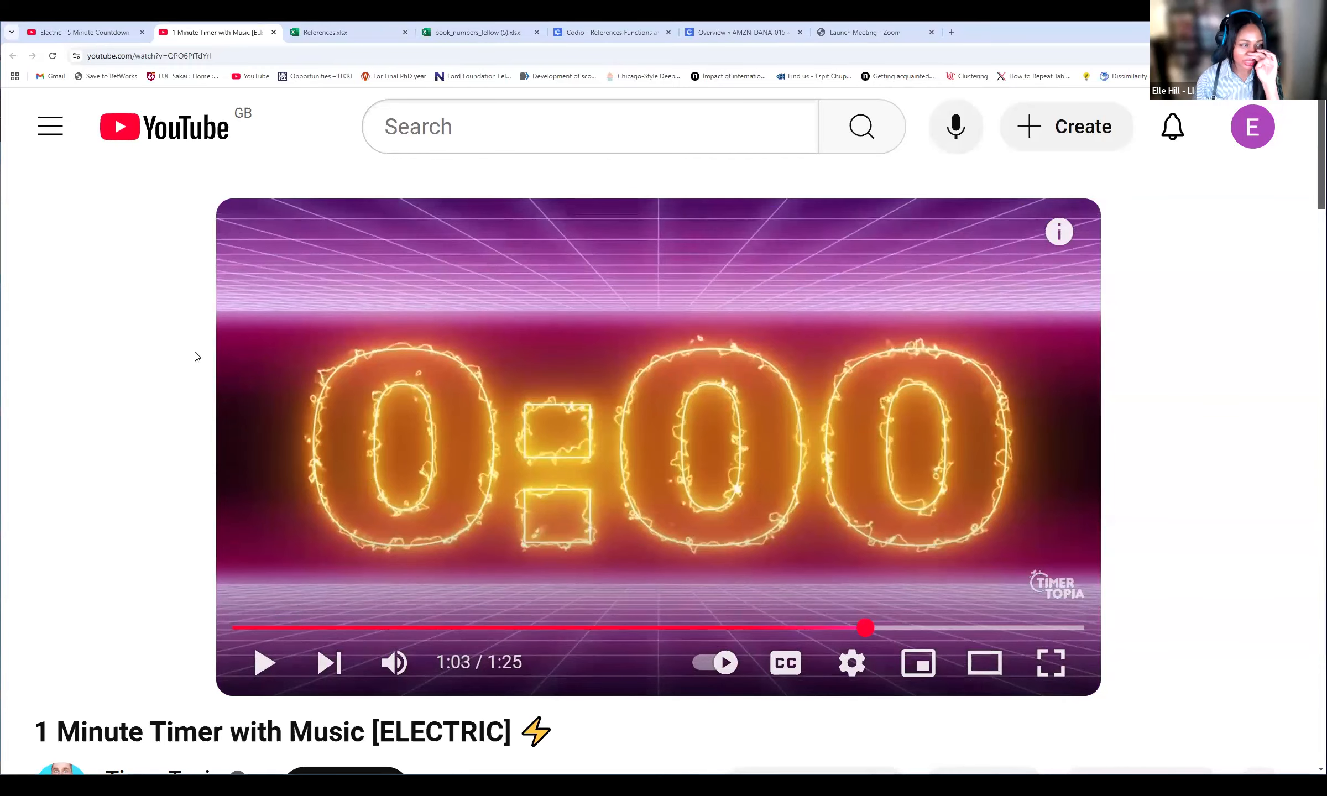
# Step: Return to the book_numbers_fellow (5) workbook in Excel and look over the cover costs and printing costs sheets
pyautogui.click(477, 32)
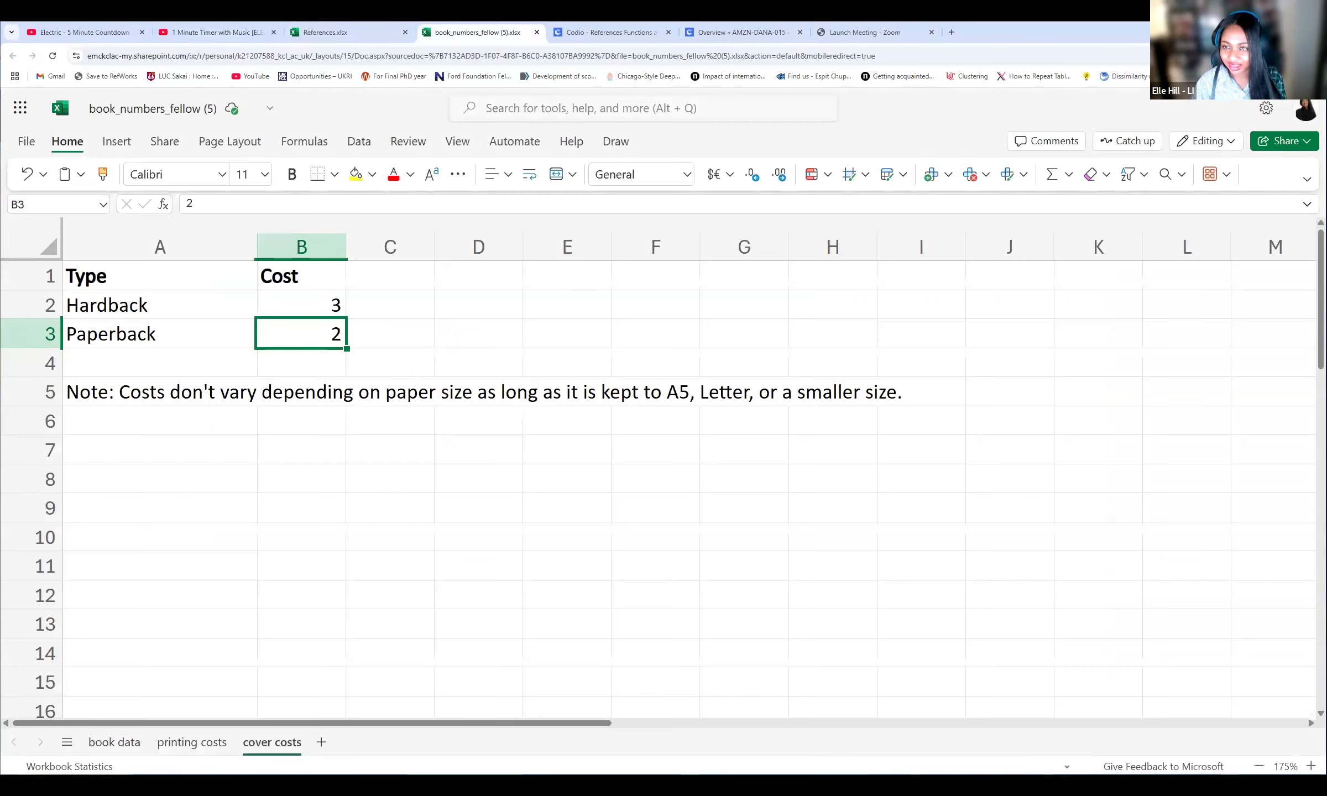
pyautogui.click(381, 389)
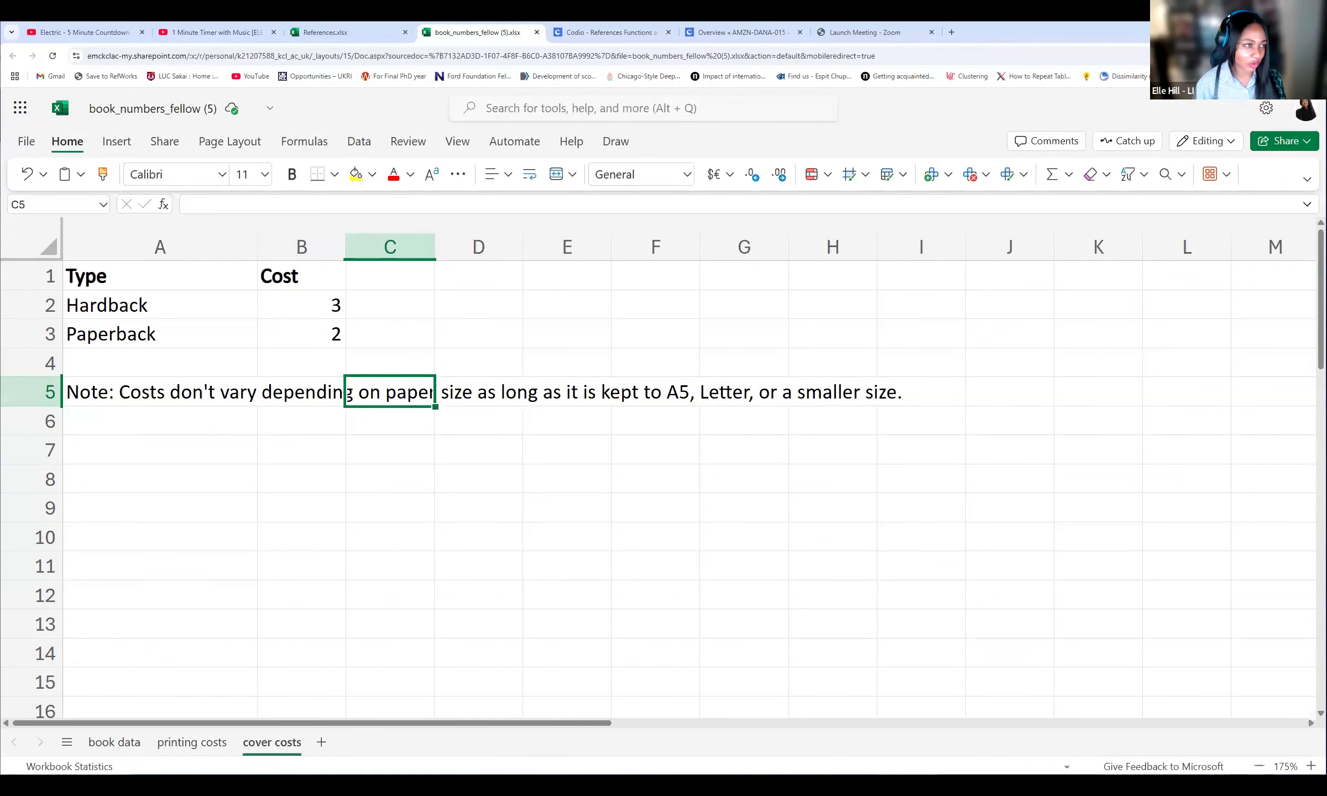
pyautogui.click(326, 531)
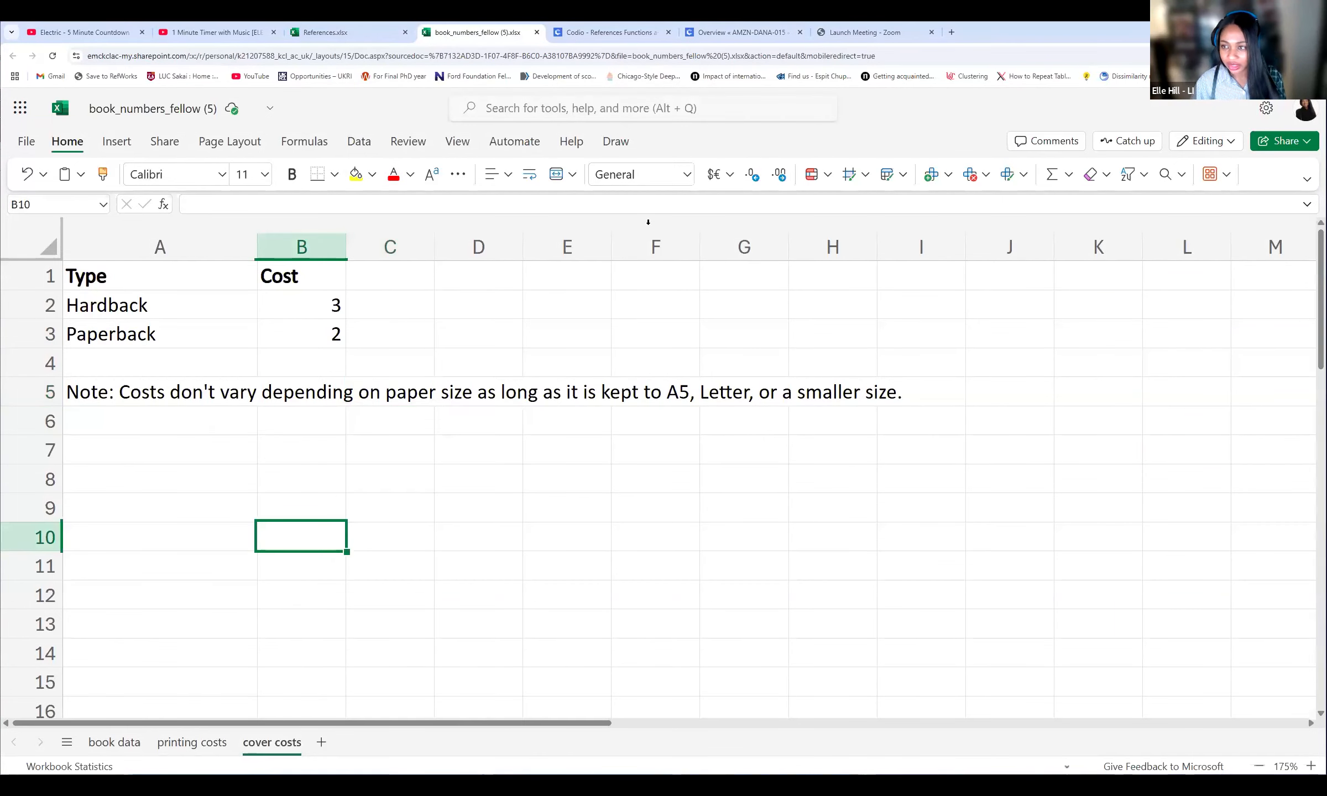
pyautogui.click(189, 742)
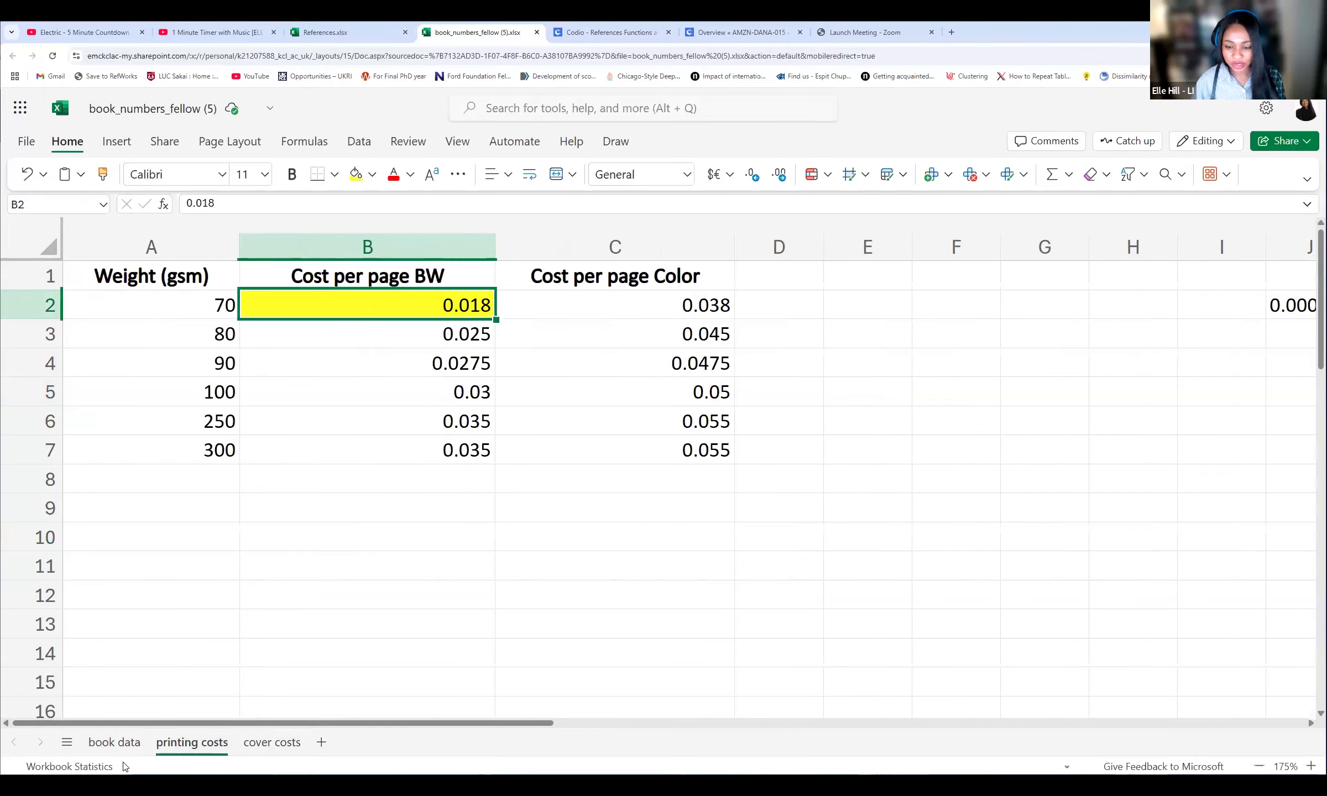
# Step: Add the bold column header "Printing and Binding Costs" in cell K1 of the book data sheet
pyautogui.click(115, 742)
pyautogui.click(759, 271)
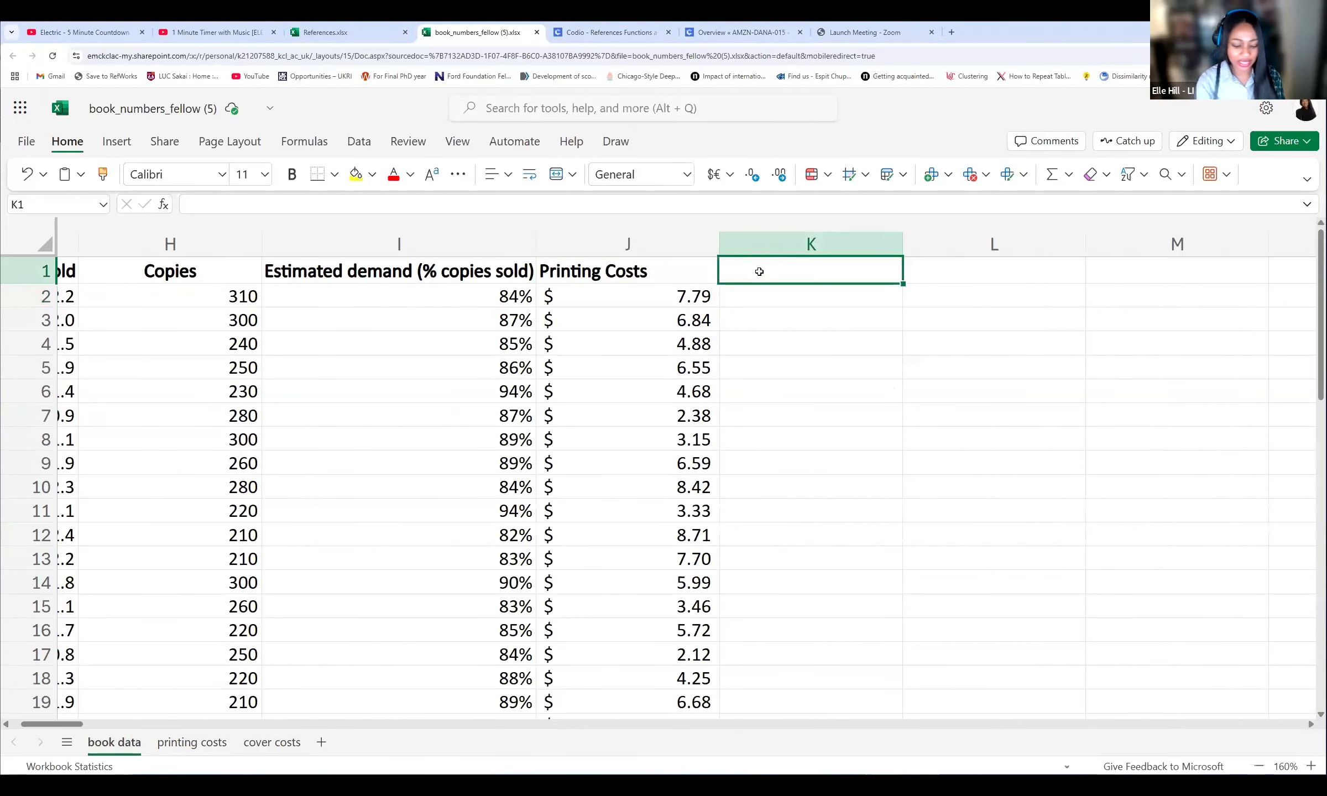
pyautogui.write('Pr')
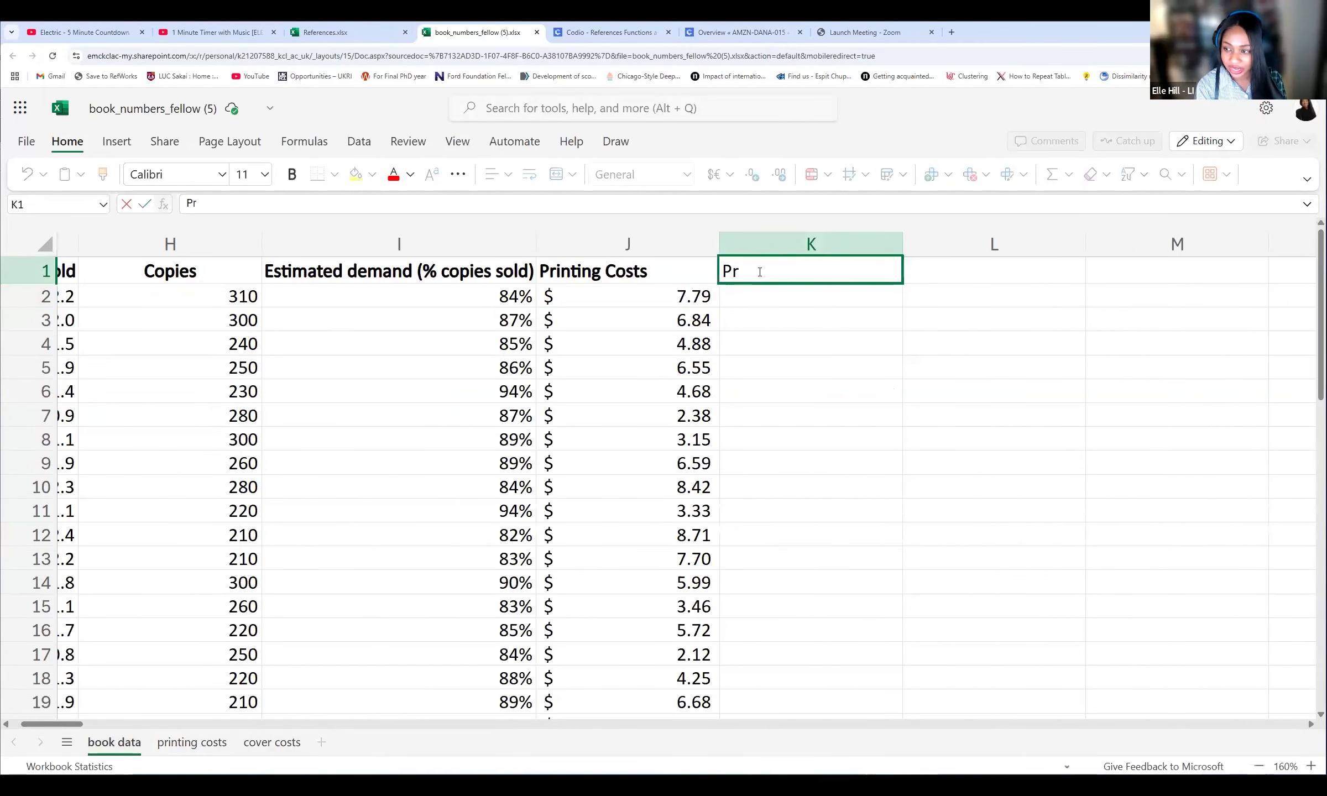
pyautogui.write('in')
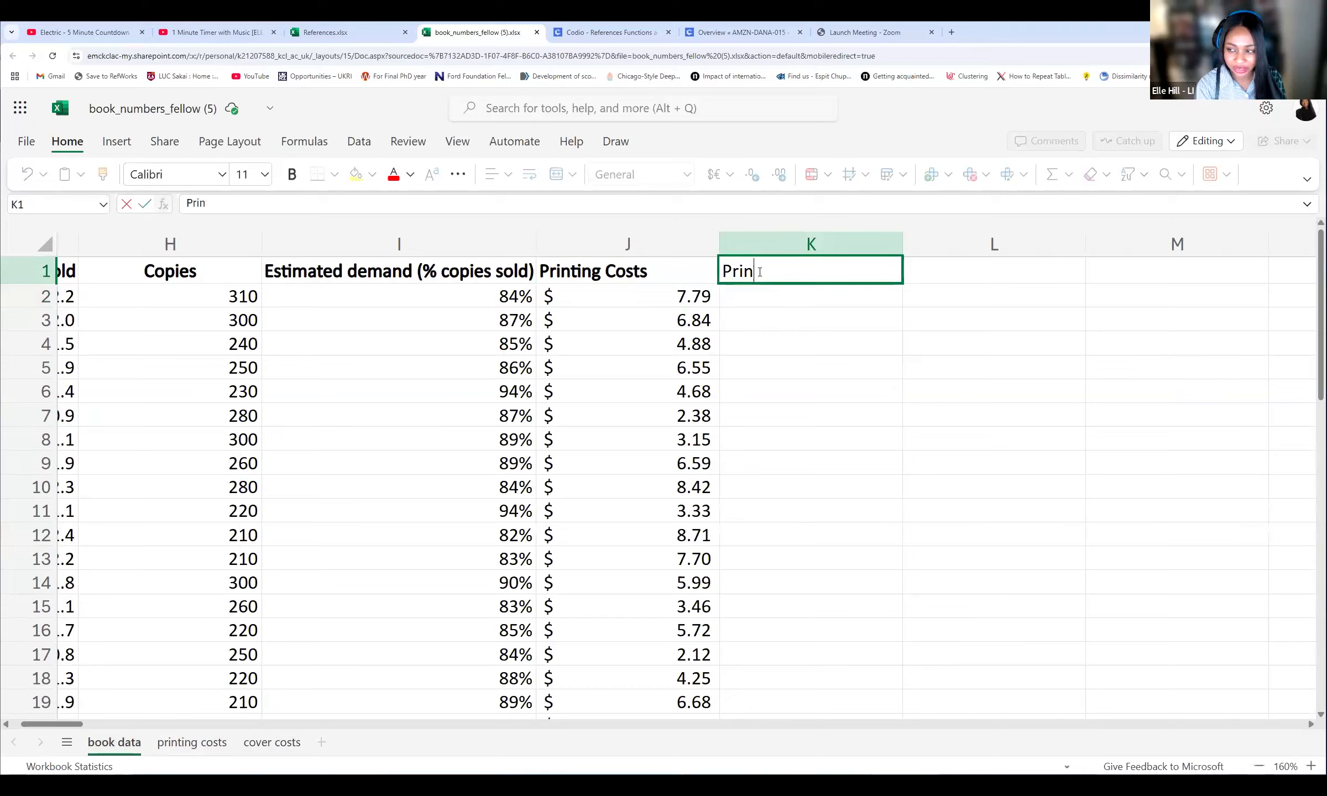
pyautogui.write('ting and Binding Costs')
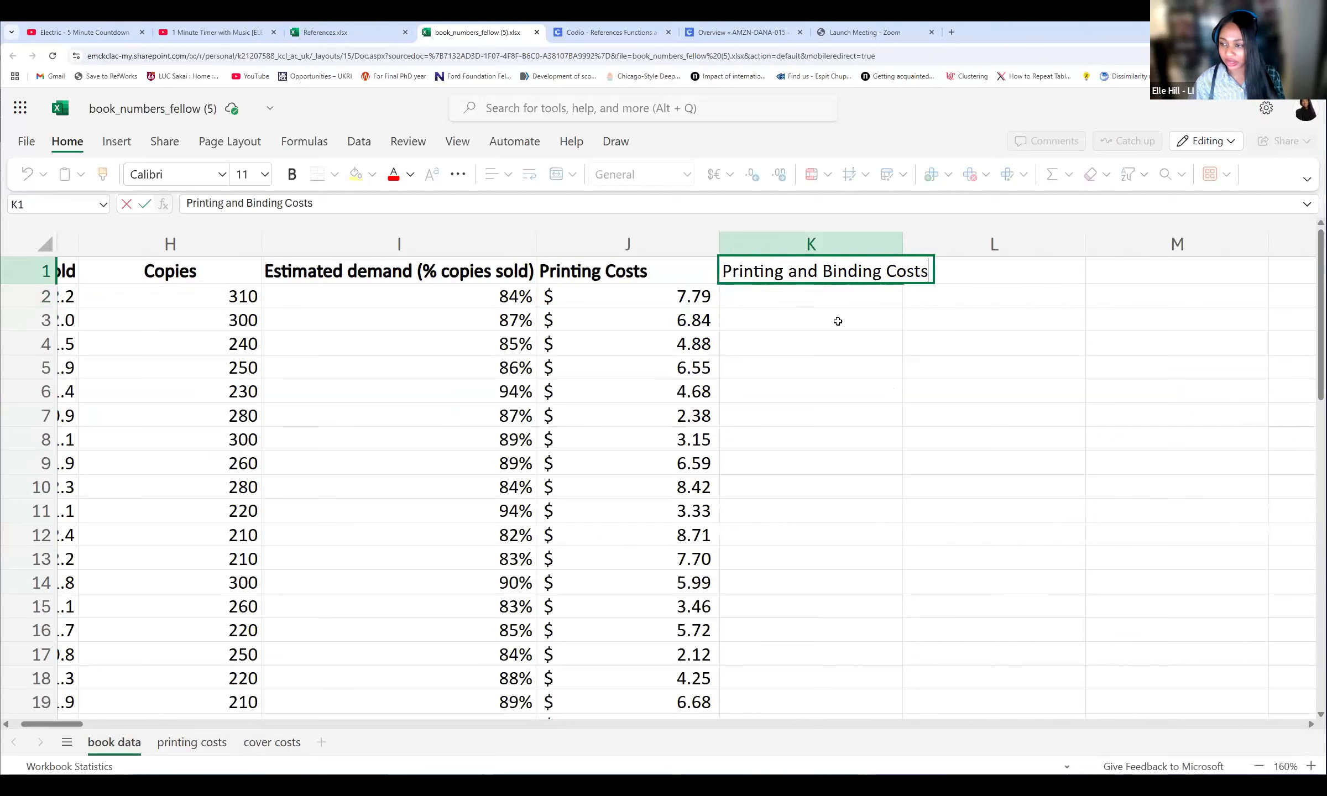
pyautogui.click(839, 323)
pyautogui.click(758, 271)
pyautogui.click(292, 174)
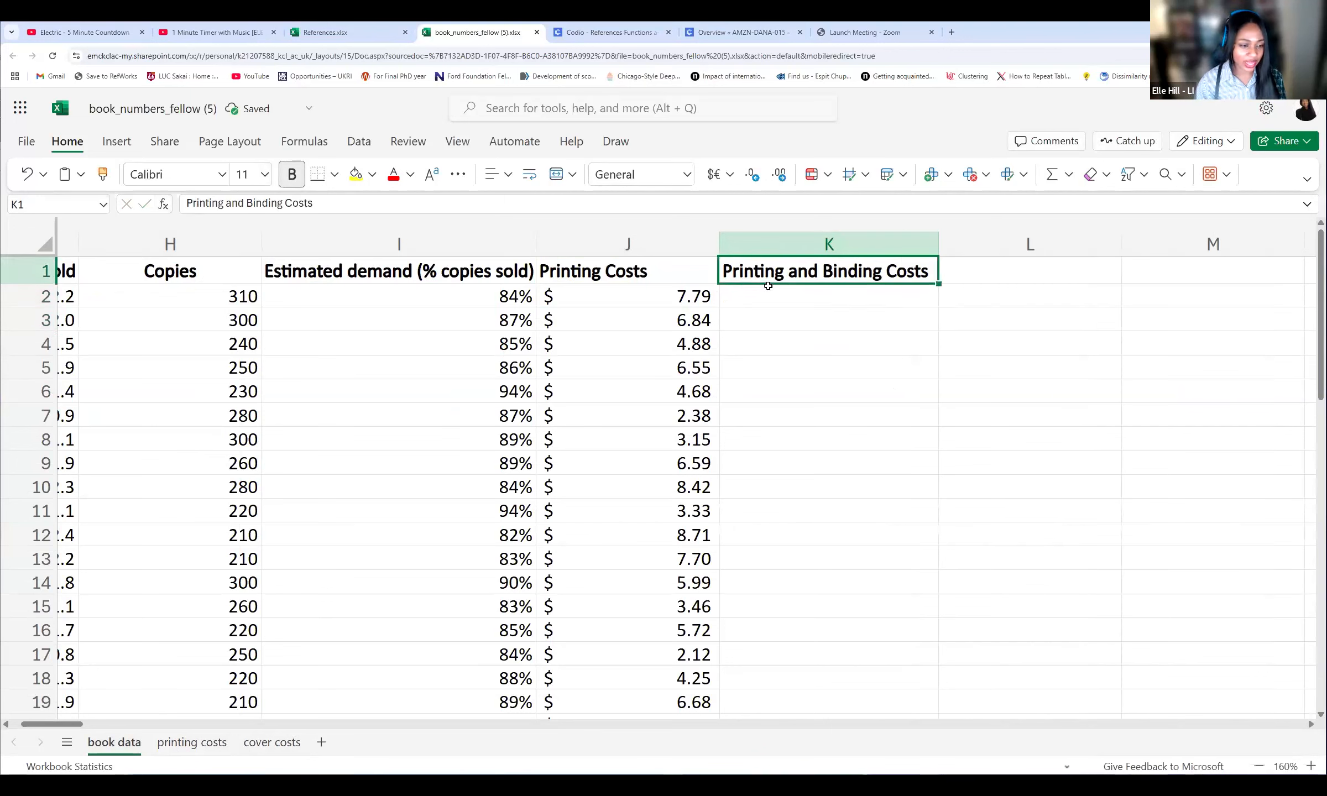
# Step: Check the paperback cost in B3 of the cover costs sheet and the printing cost formula in J2 of book data
pyautogui.click(825, 304)
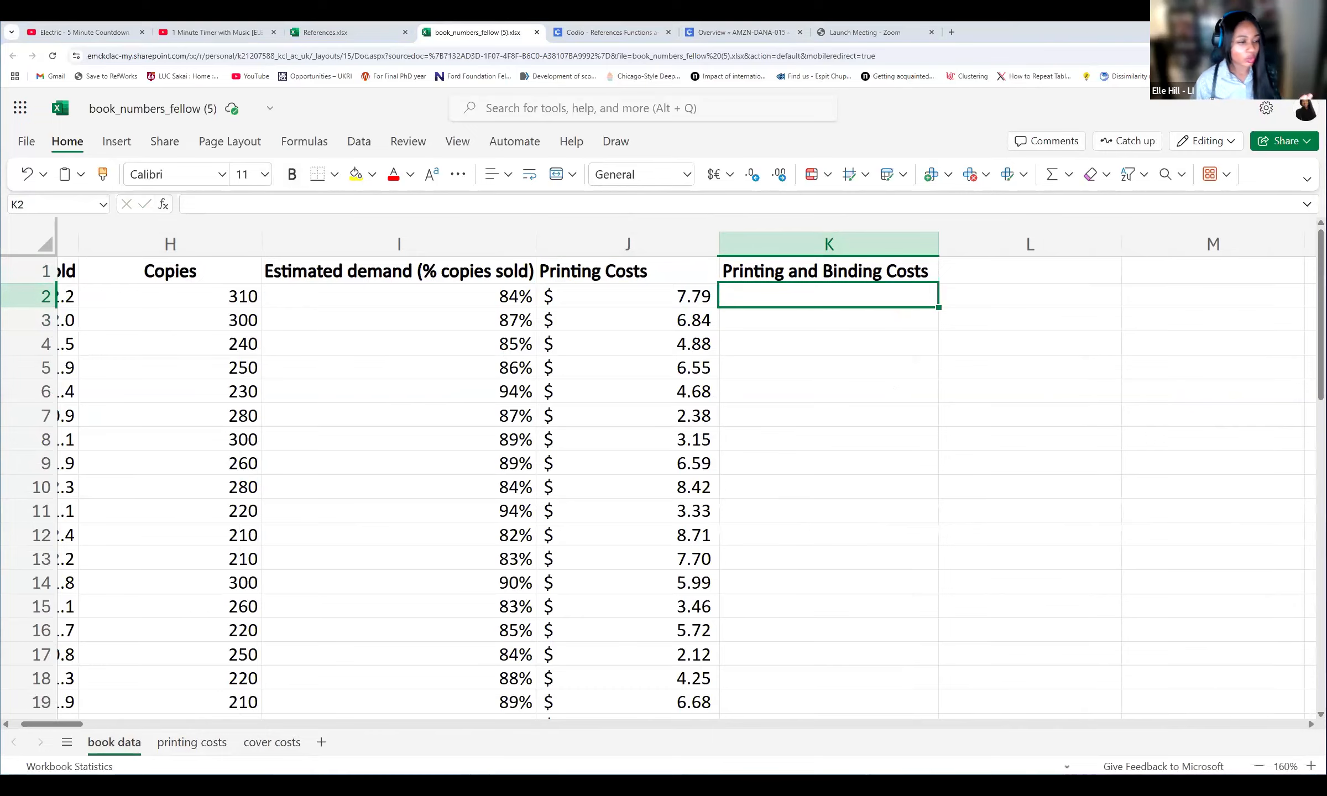
pyautogui.click(274, 743)
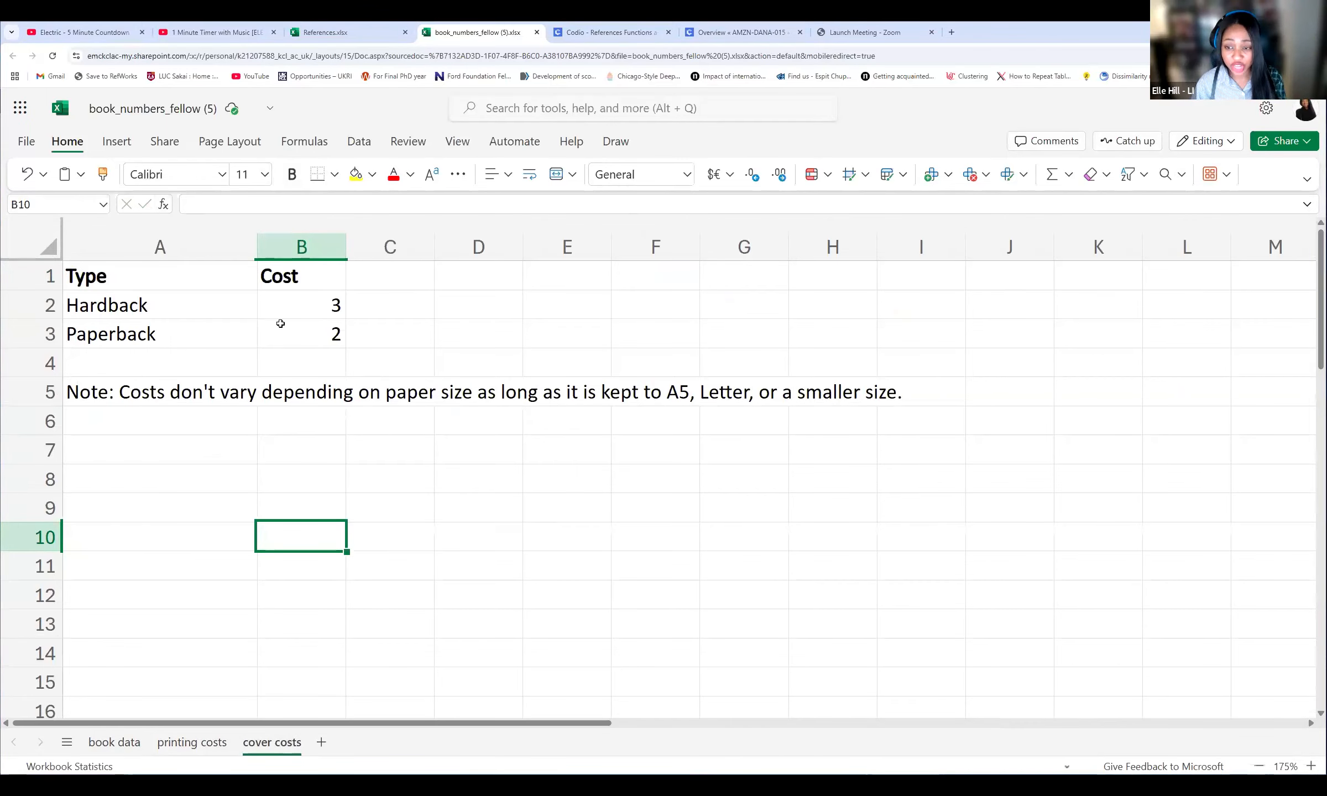
pyautogui.click(324, 330)
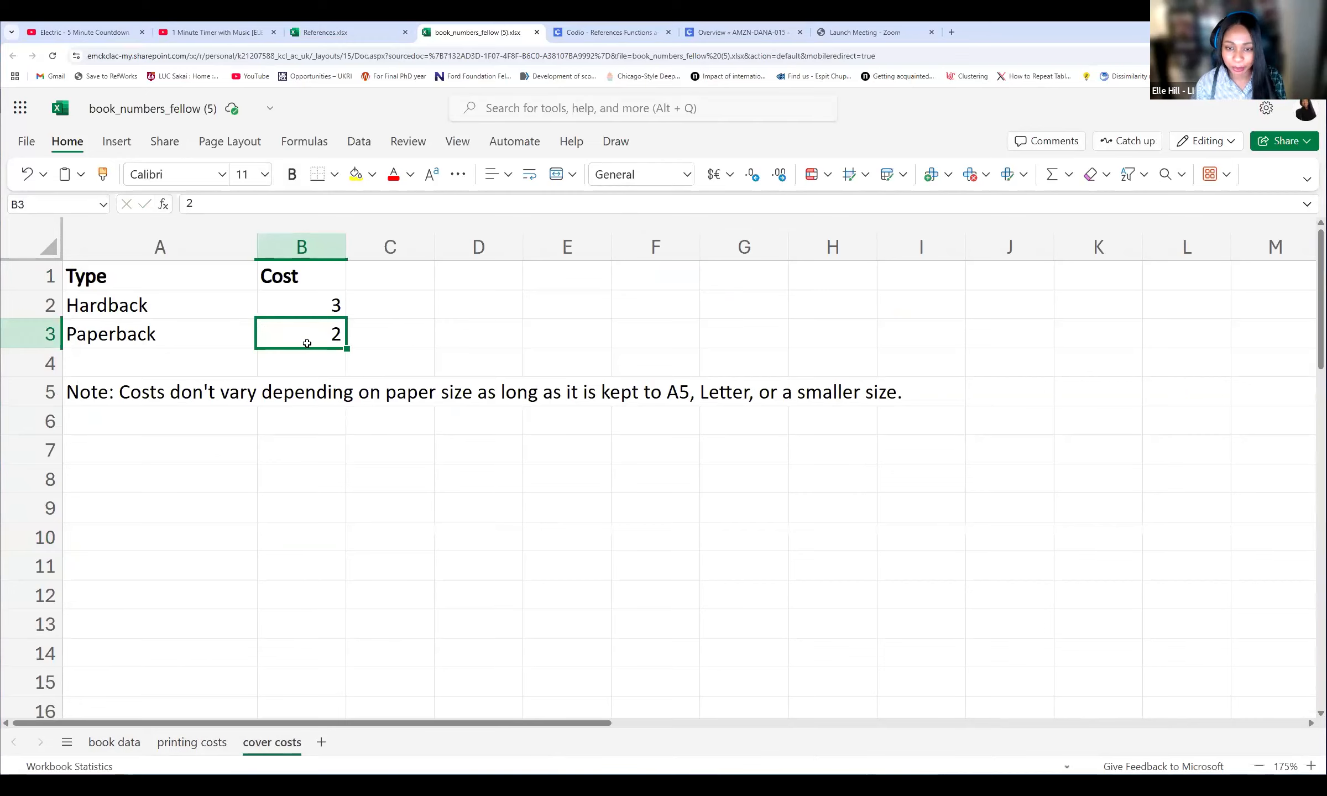
pyautogui.click(114, 743)
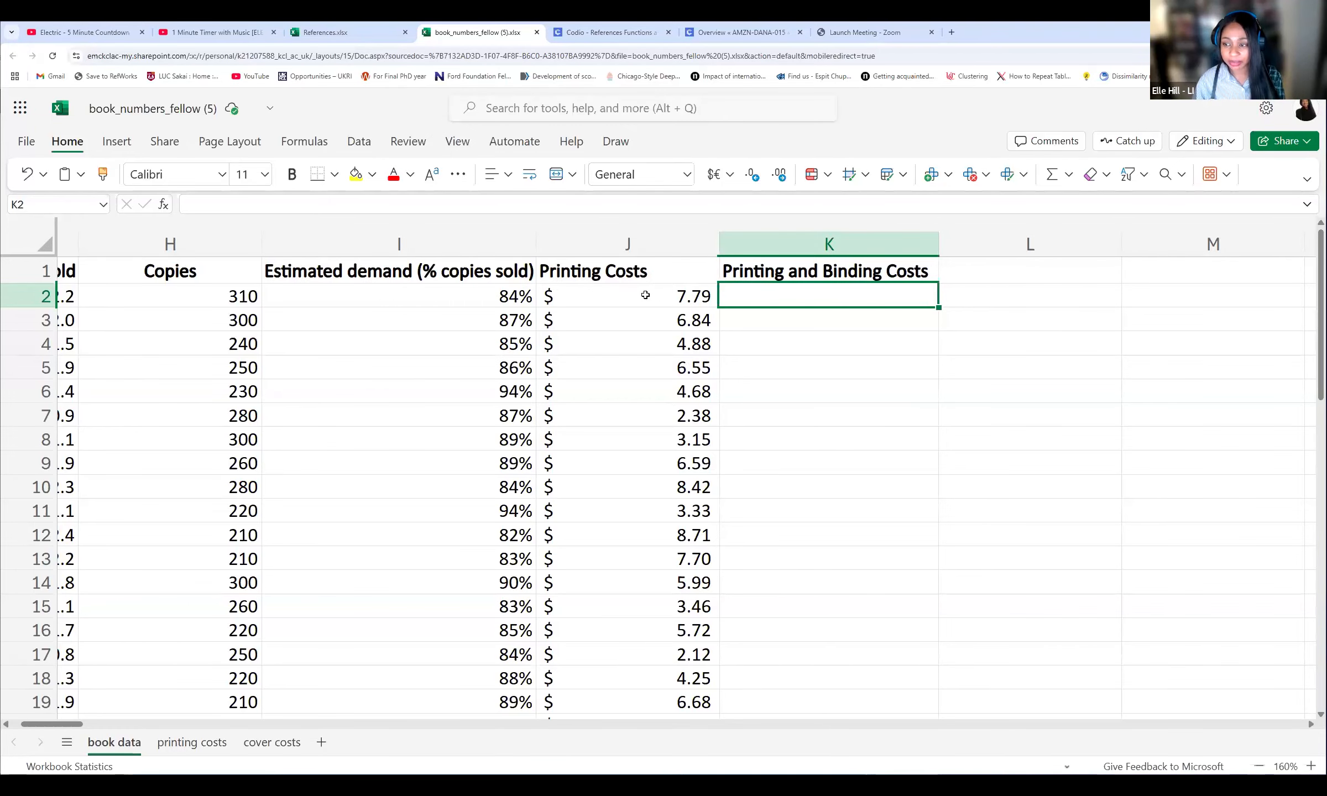
pyautogui.click(644, 296)
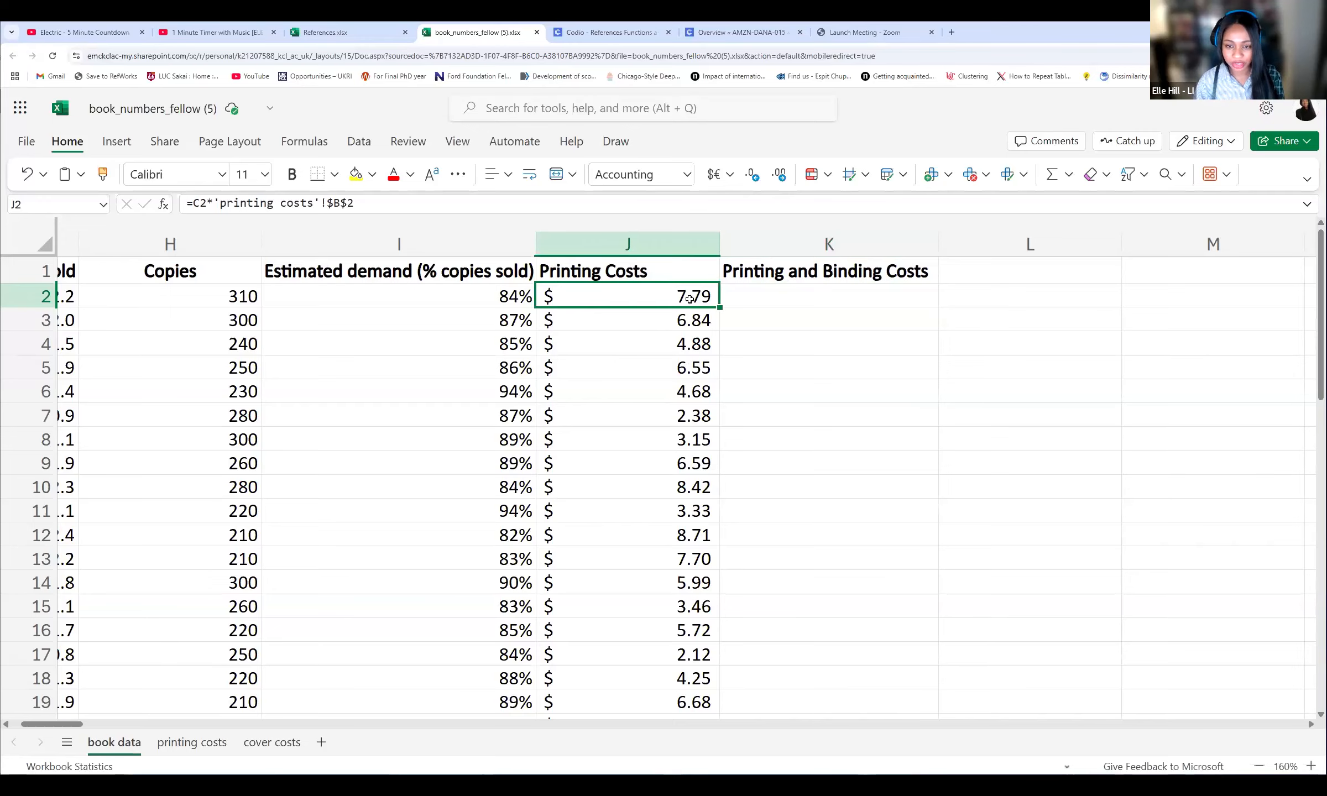
# Step: Start a formula in K2 of book data that adds J2 to the paperback cost in B3 of the cover costs sheet
pyautogui.click(825, 300)
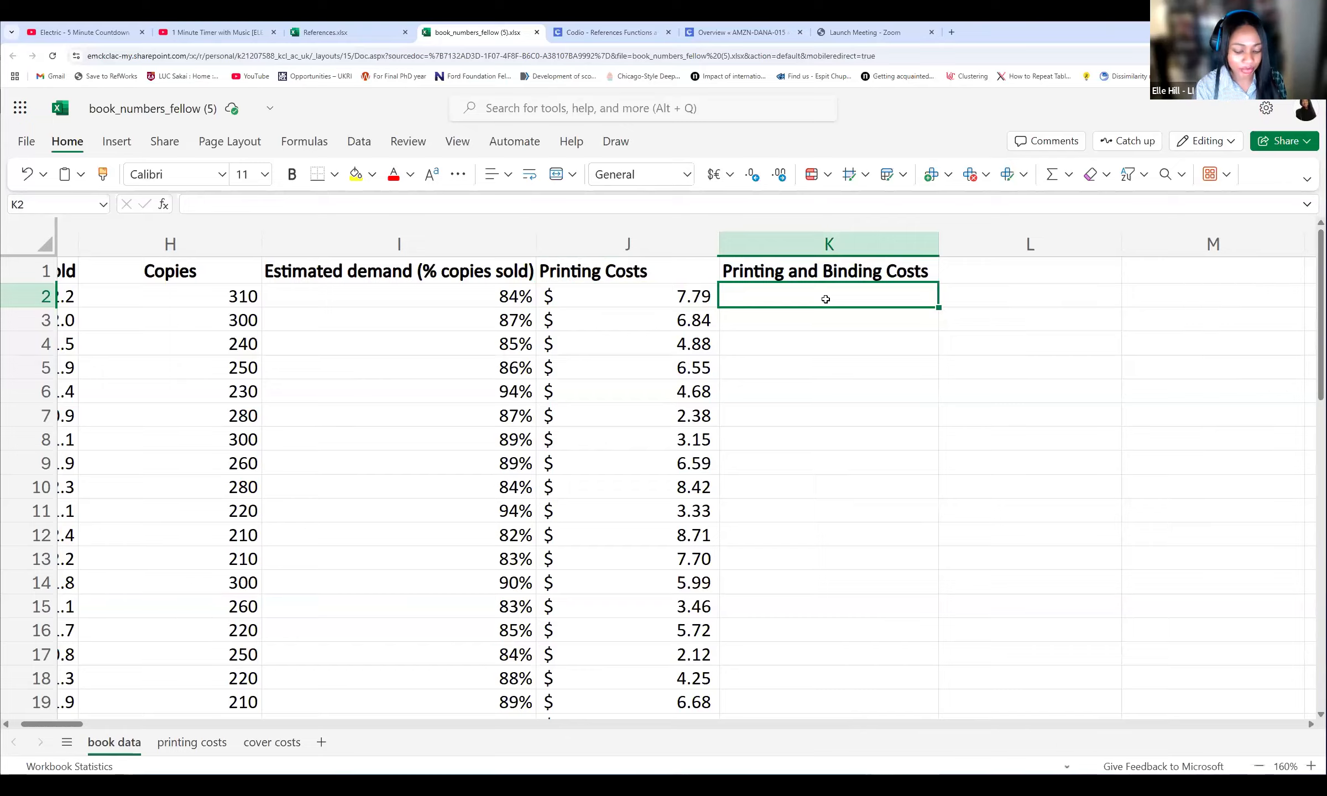
pyautogui.write('=')
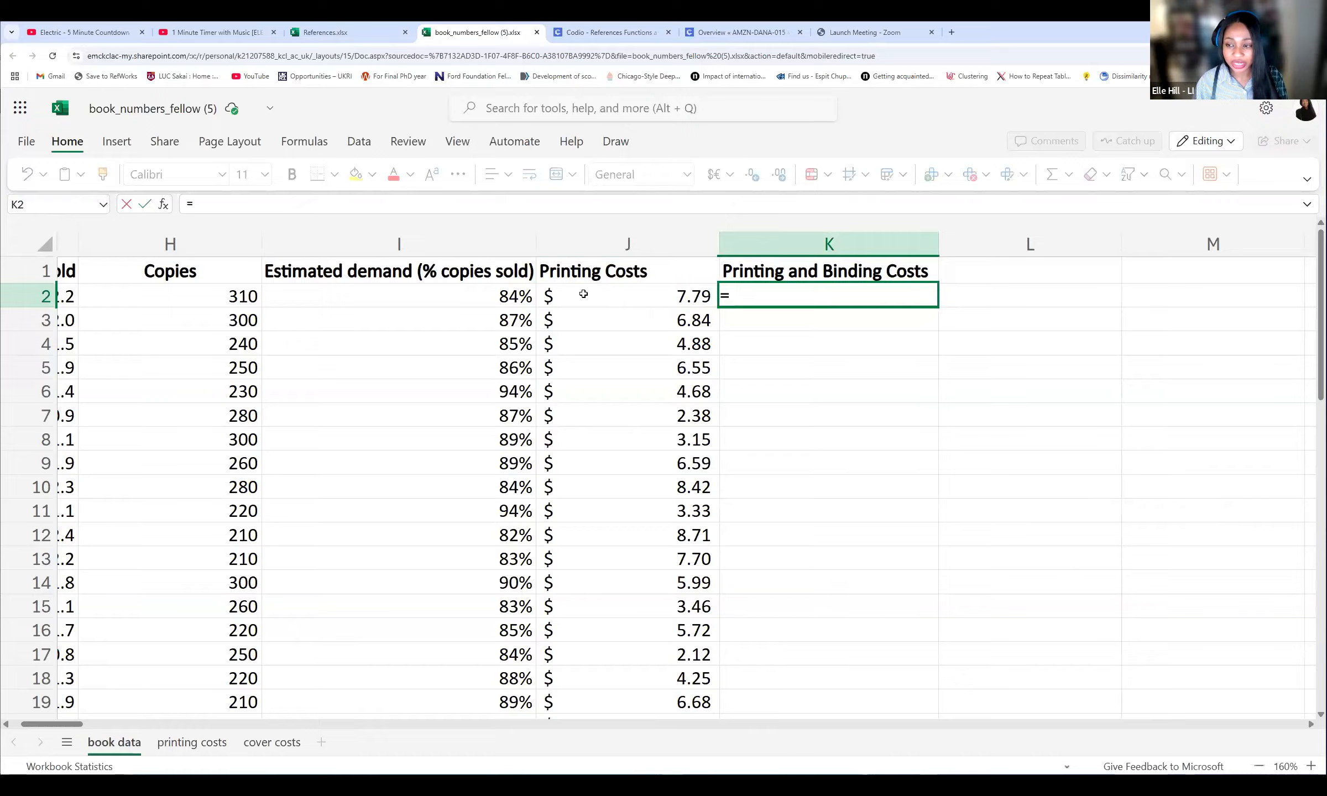
pyautogui.click(582, 294)
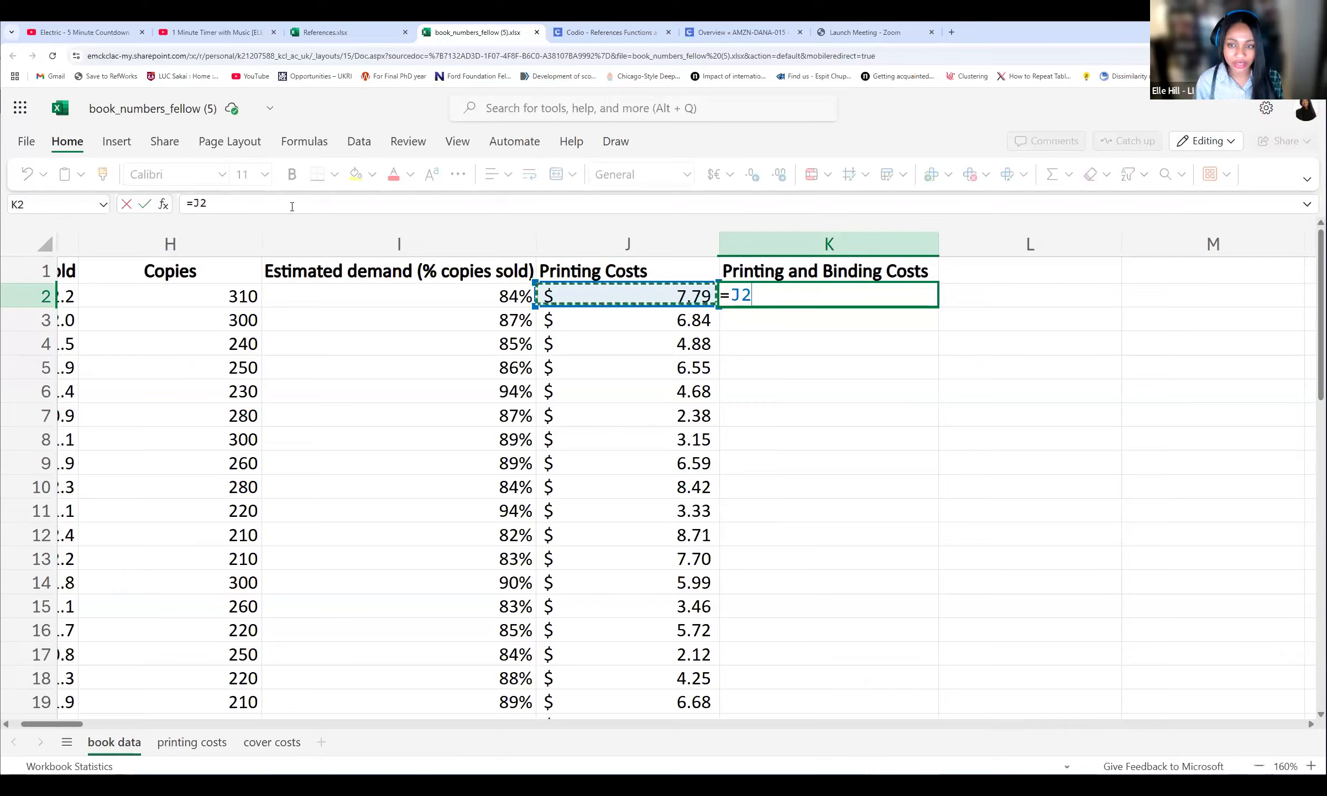
pyautogui.click(292, 207)
pyautogui.write('+')
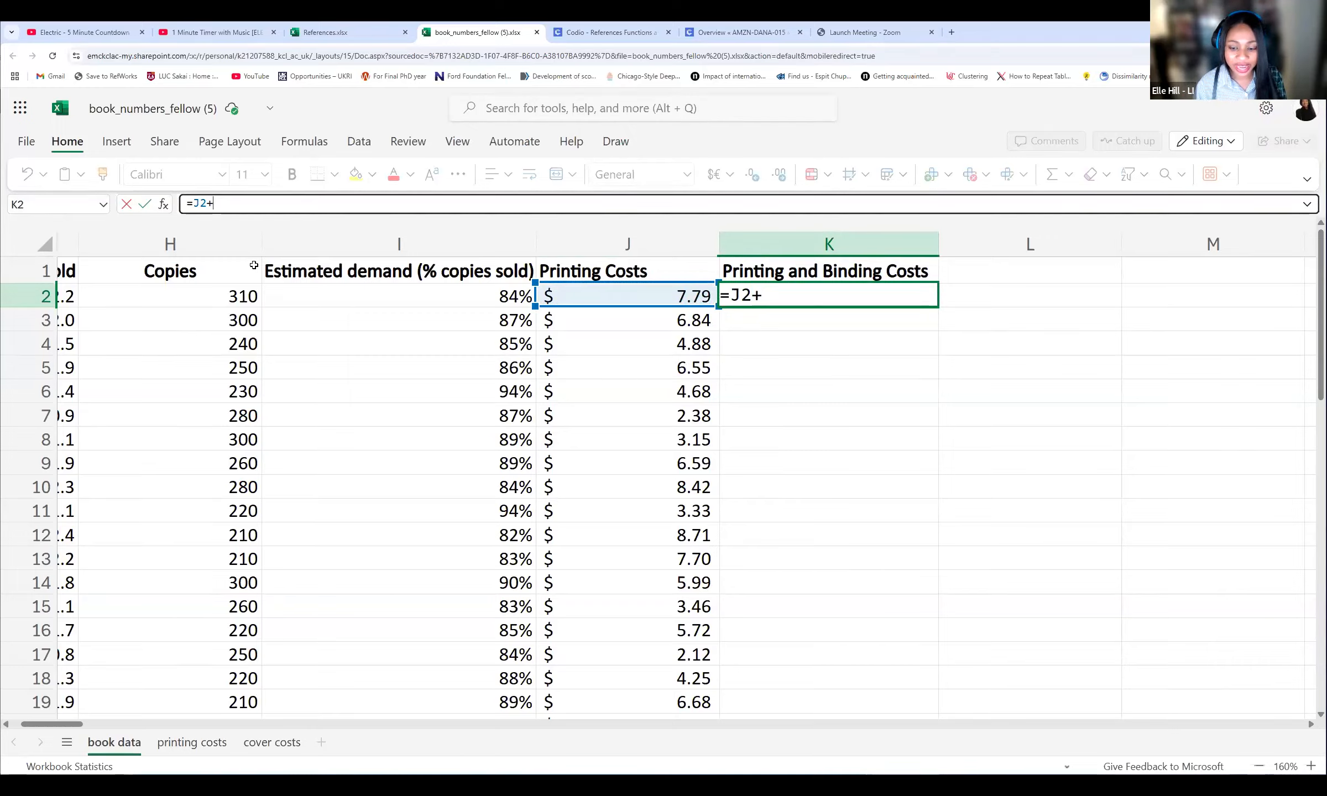
pyautogui.click(264, 744)
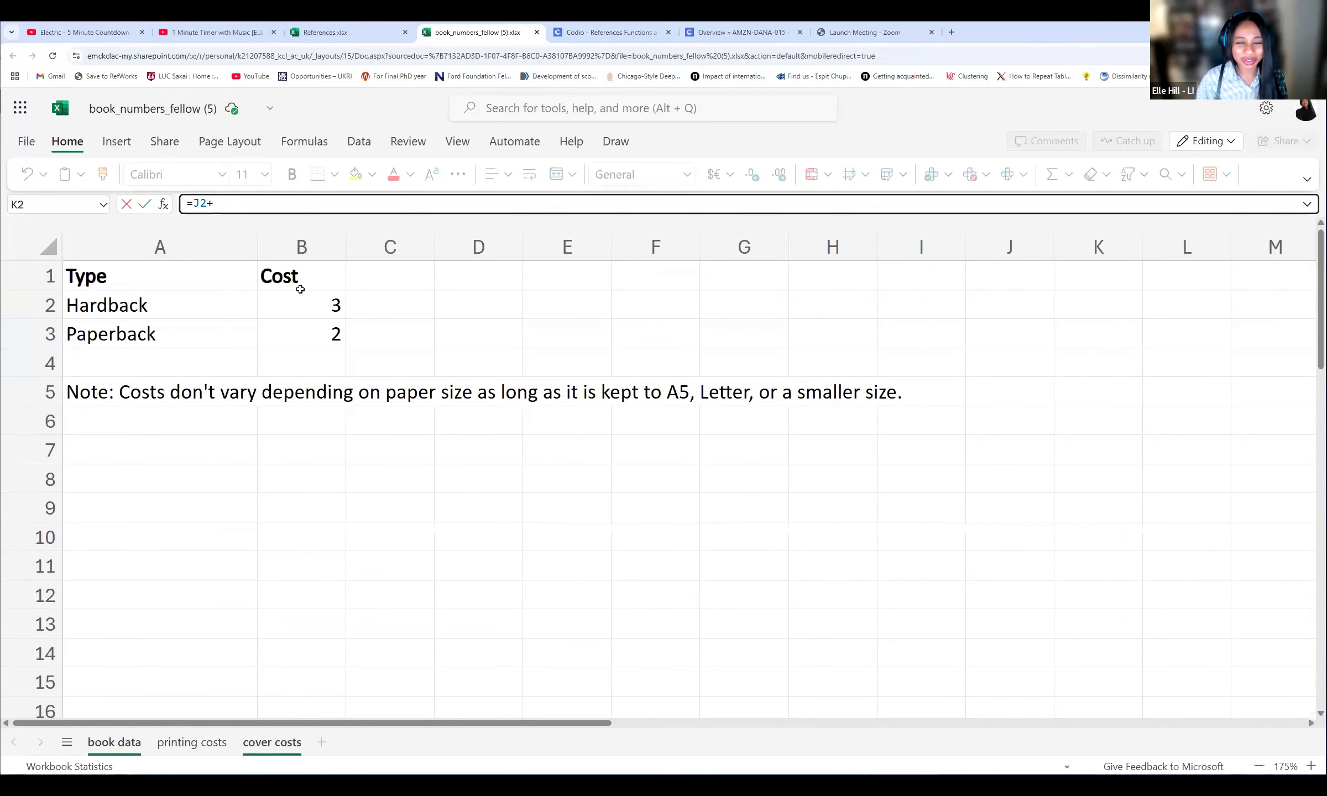
pyautogui.click(308, 339)
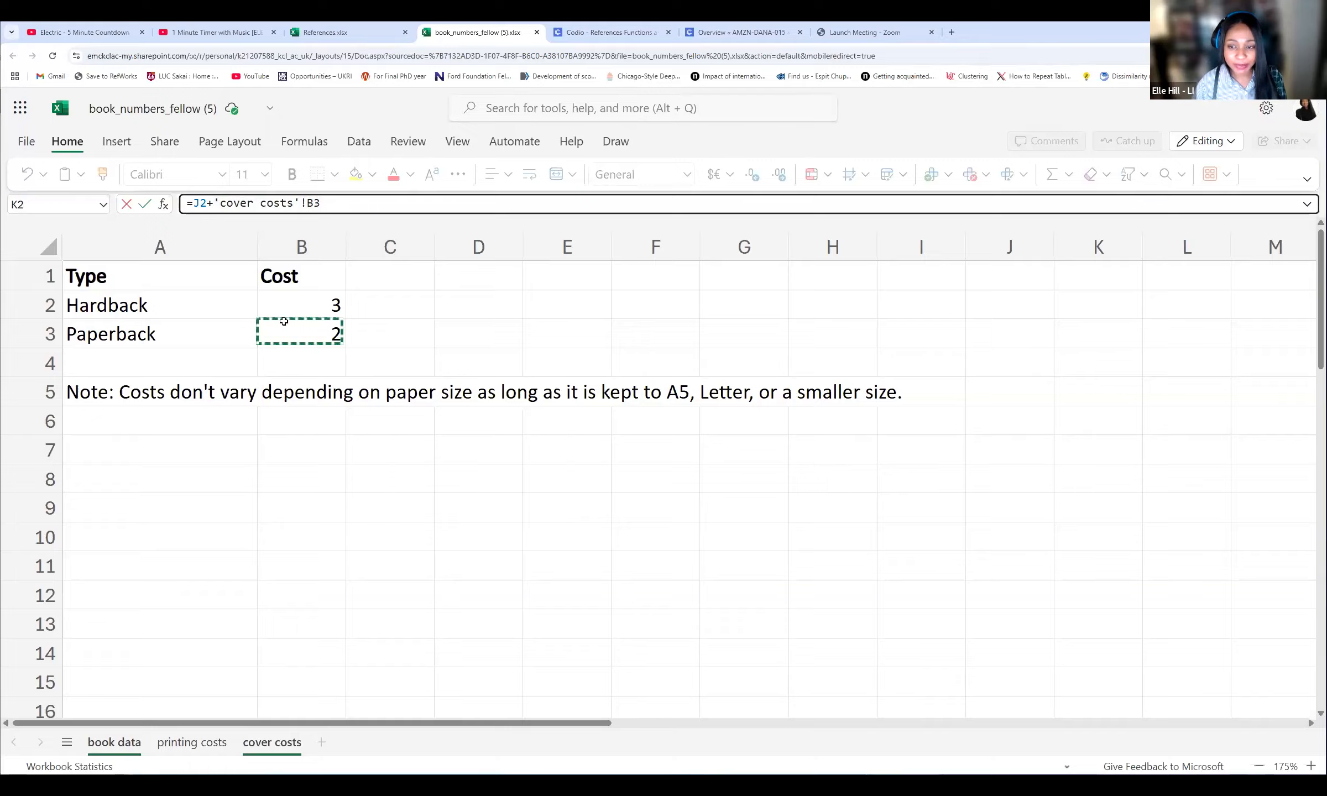
# Step: Make the cover cost reference absolute as $B$3 and enter the formula =J2+'cover costs'!$B$3 in K2
pyautogui.click(307, 203)
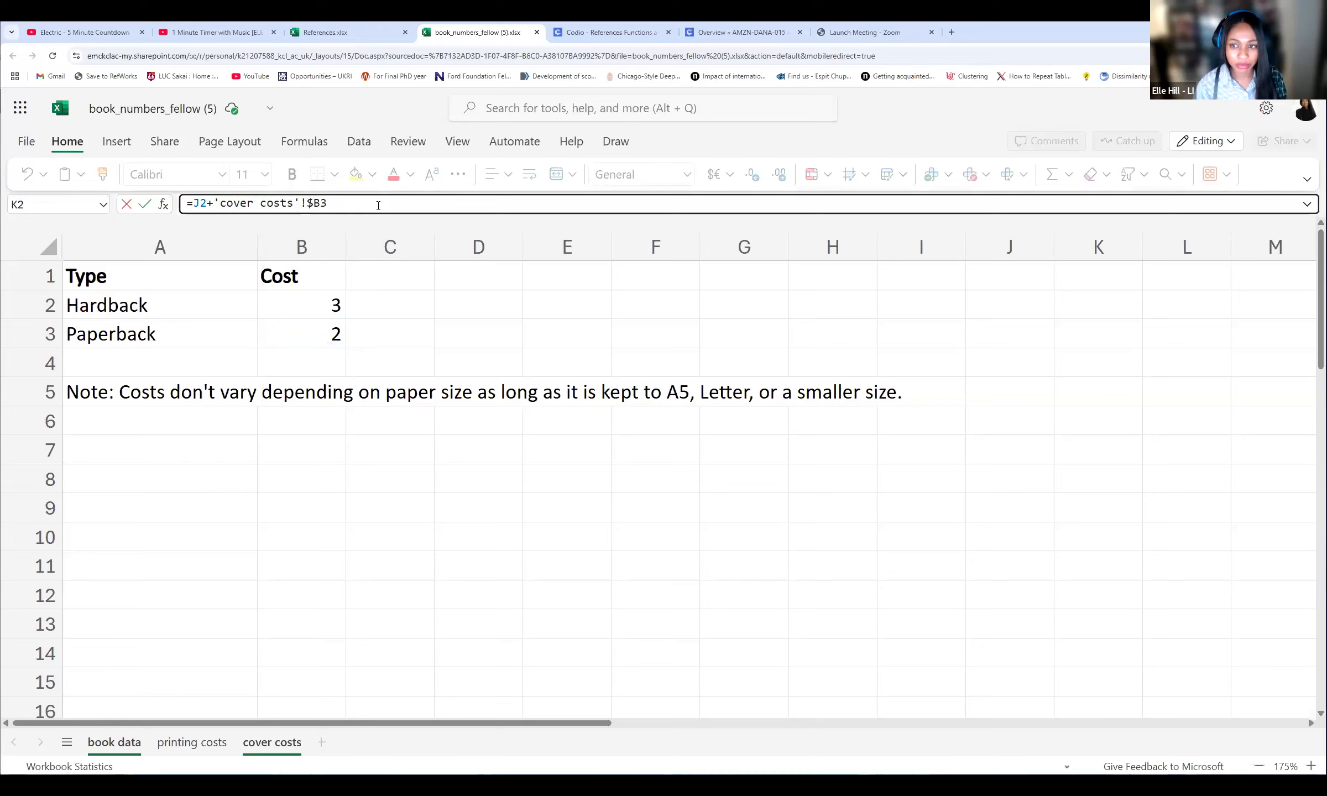
pyautogui.doubleClick(322, 203)
pyautogui.click(457, 209)
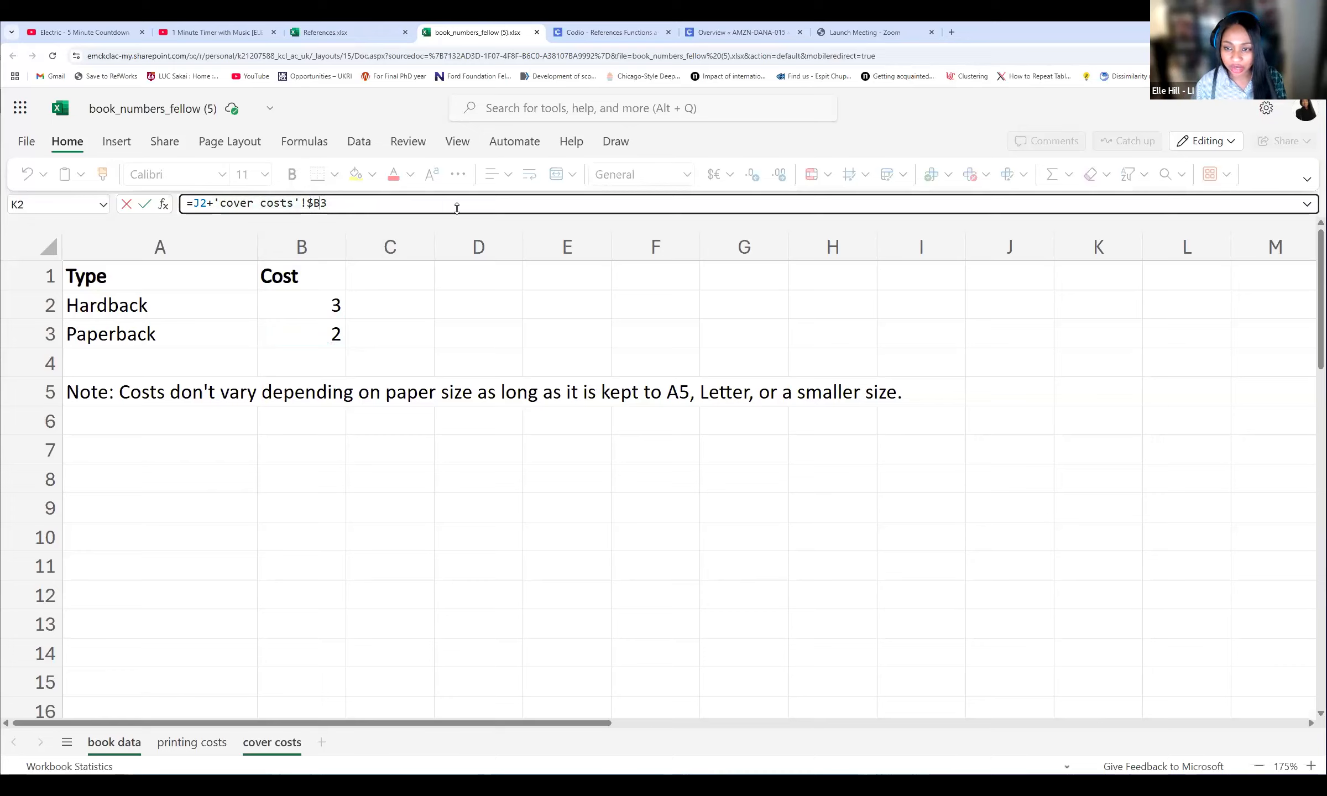
pyautogui.write('$')
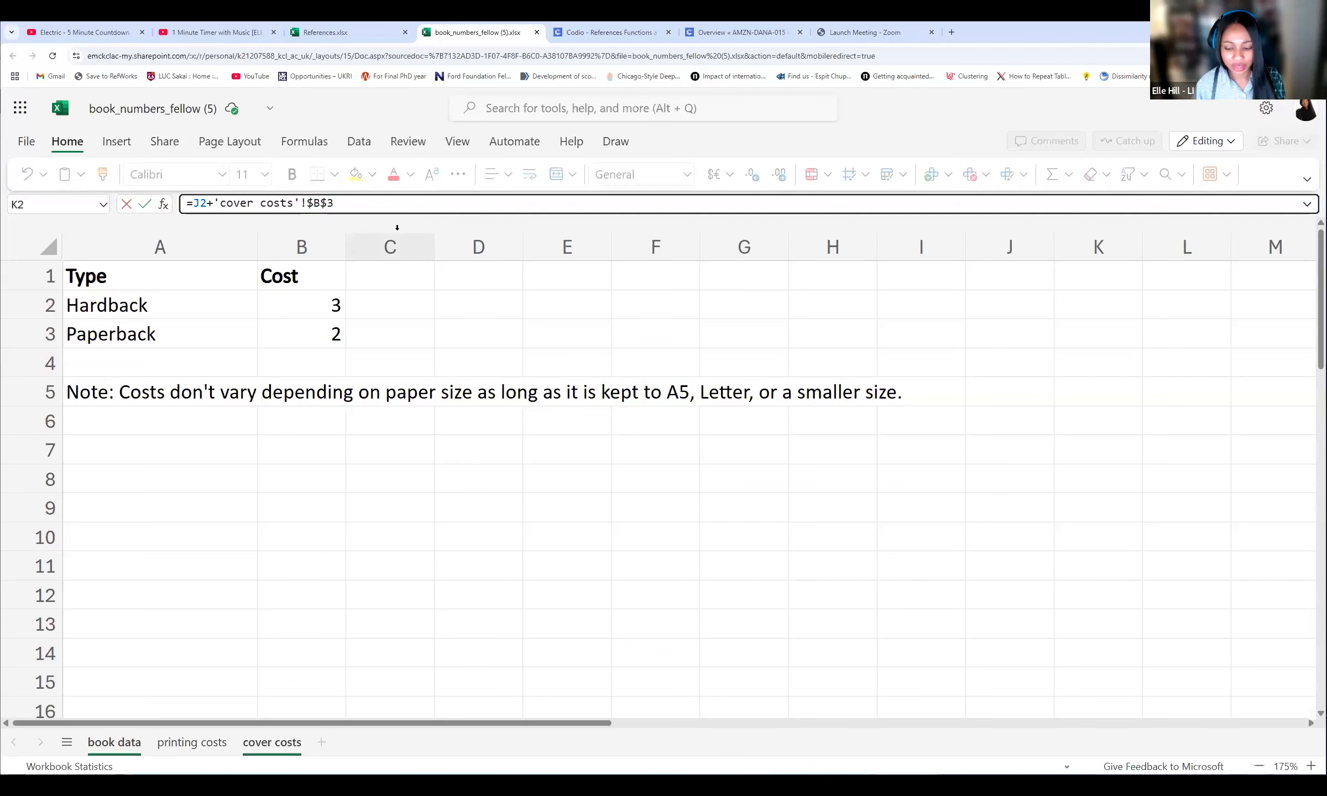
pyautogui.press('Return')
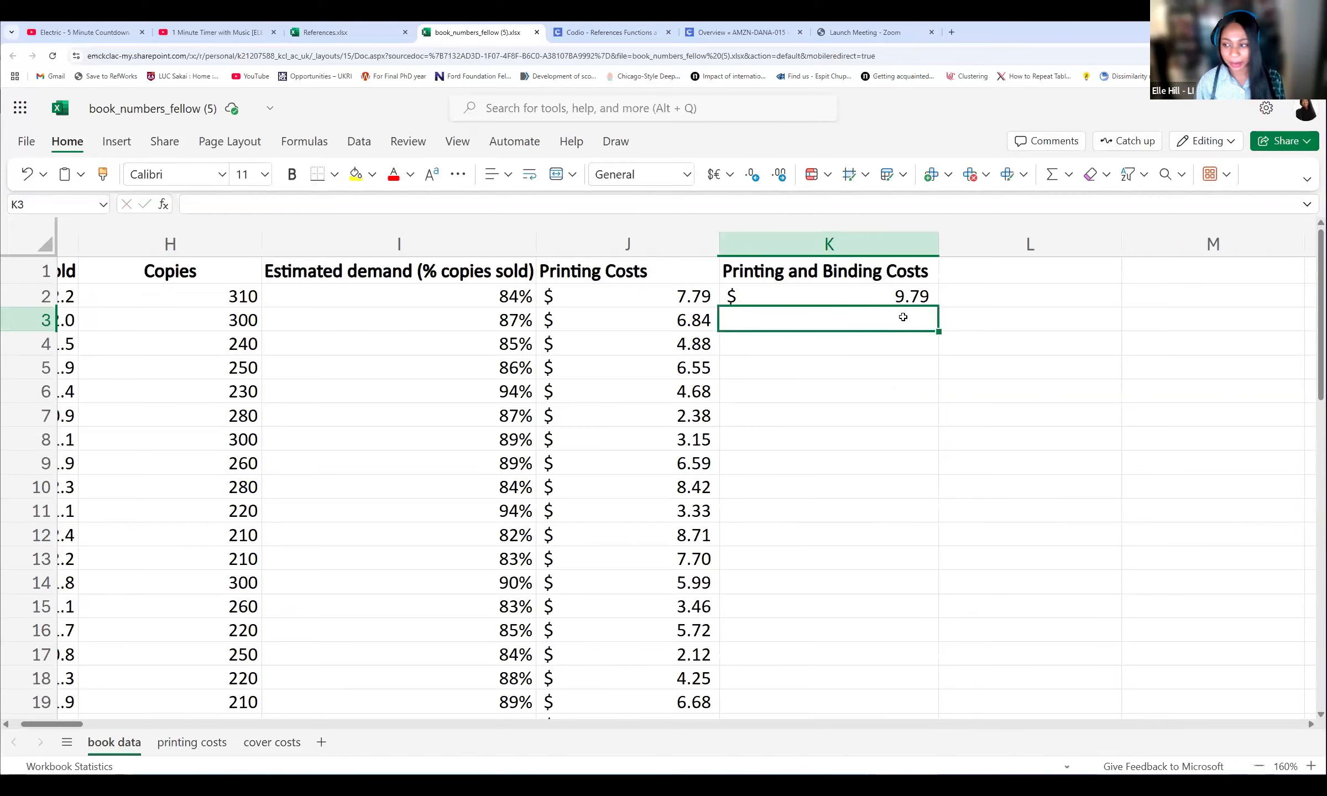
# Step: Fill the K2 formula down the Printing and Binding Costs column for all books
pyautogui.click(862, 291)
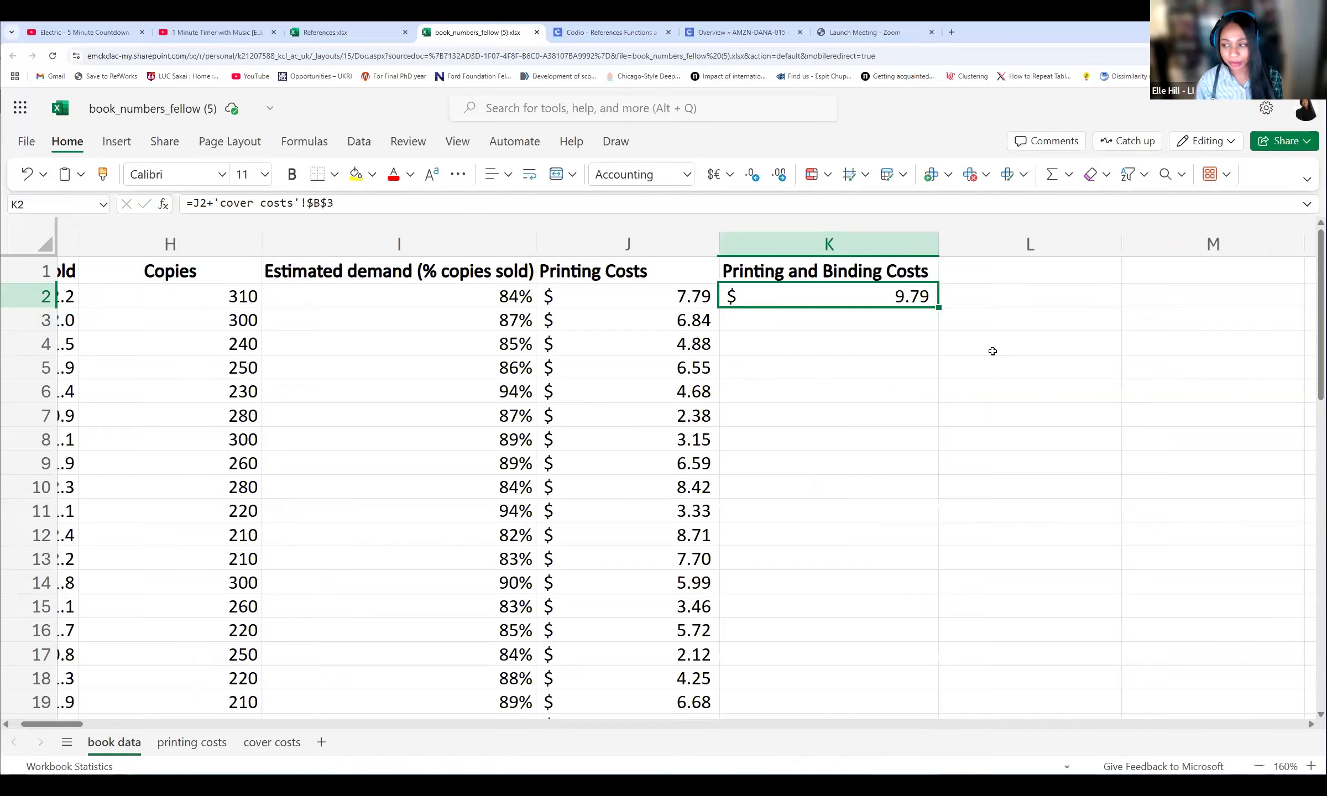
pyautogui.doubleClick(939, 308)
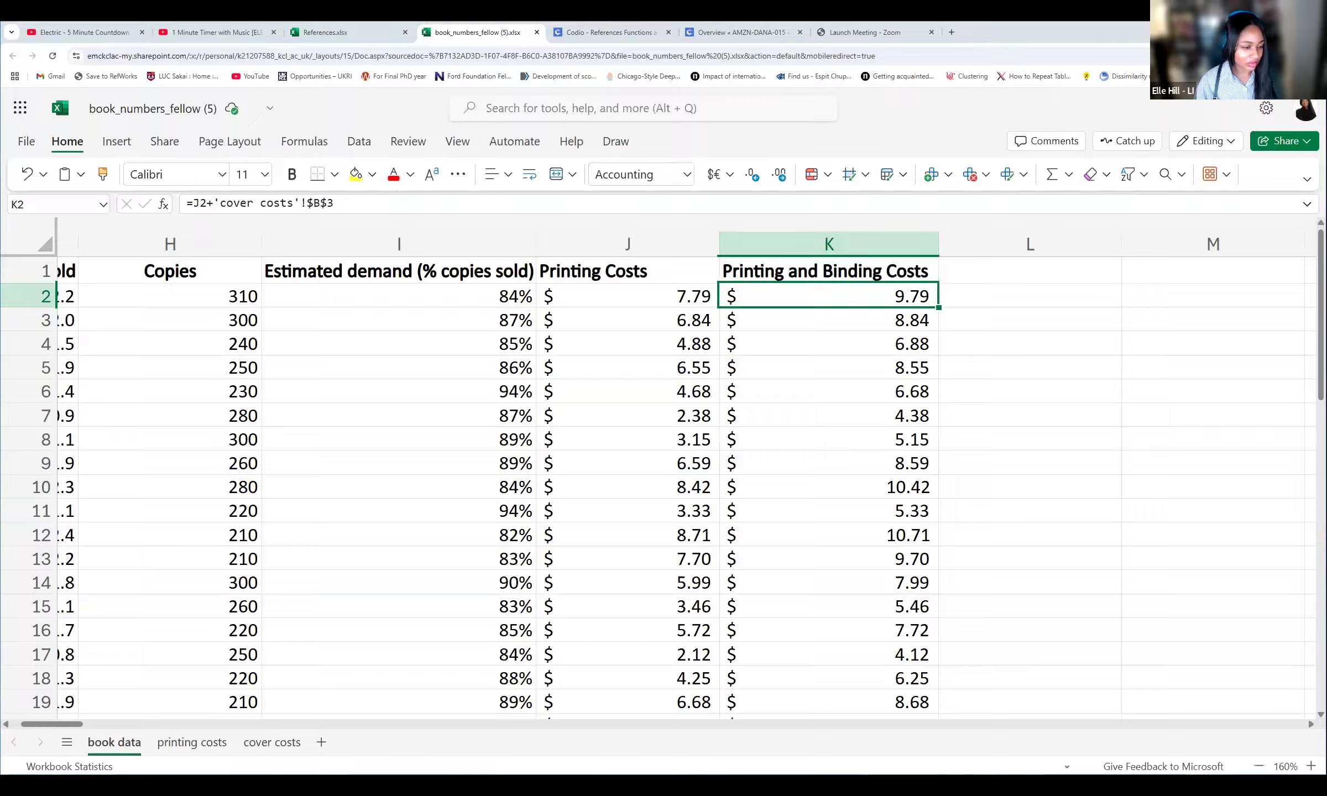
pyautogui.click(991, 302)
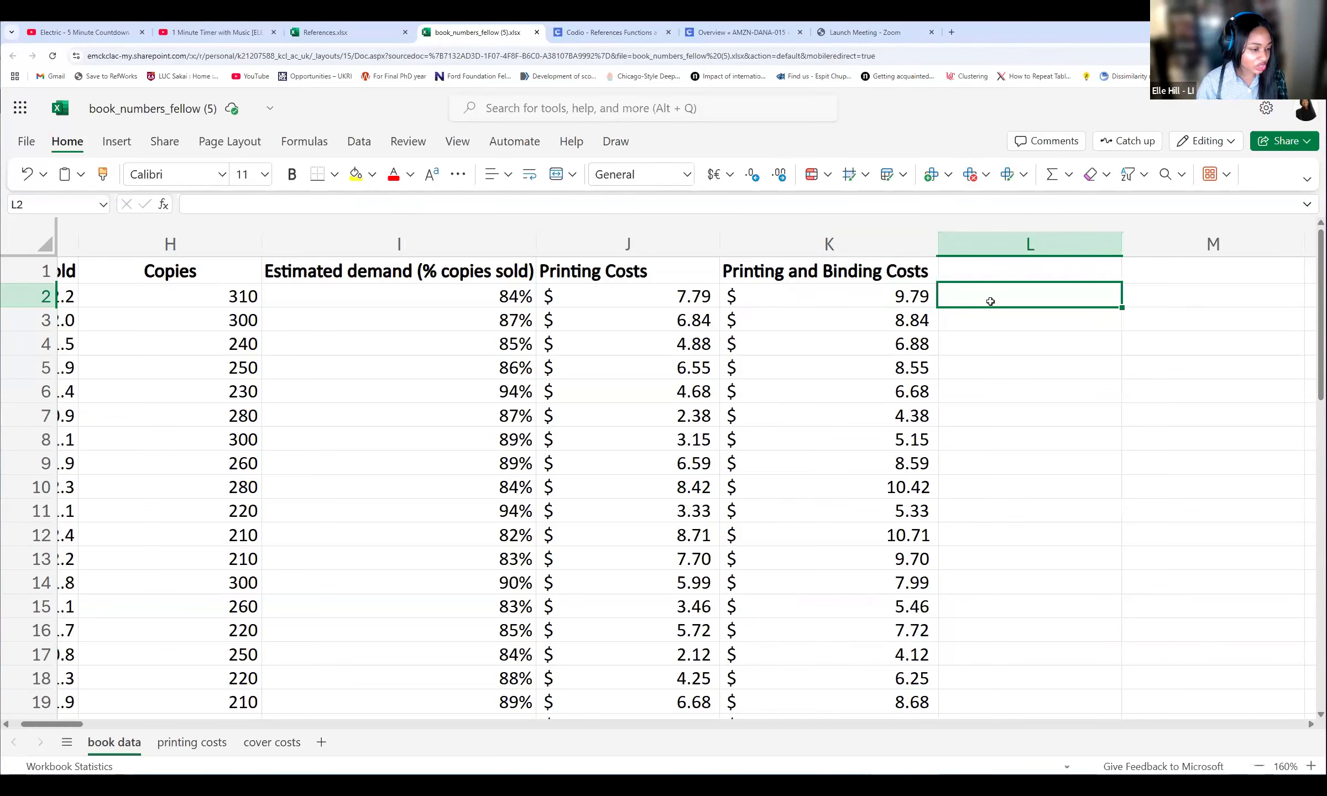
# Step: Compare the Printing and Binding Costs formula in K2 with the Printing Costs formula in J2
pyautogui.click(816, 293)
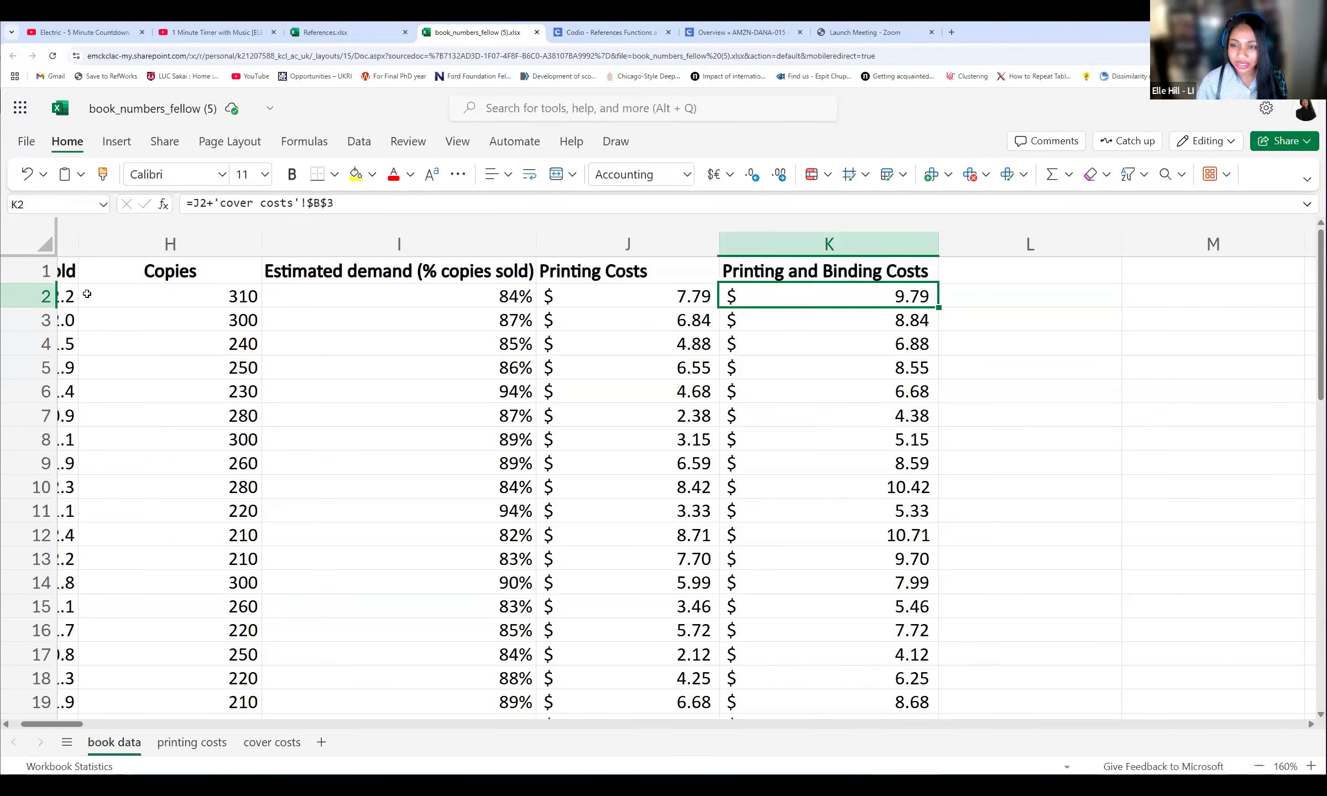
pyautogui.click(656, 297)
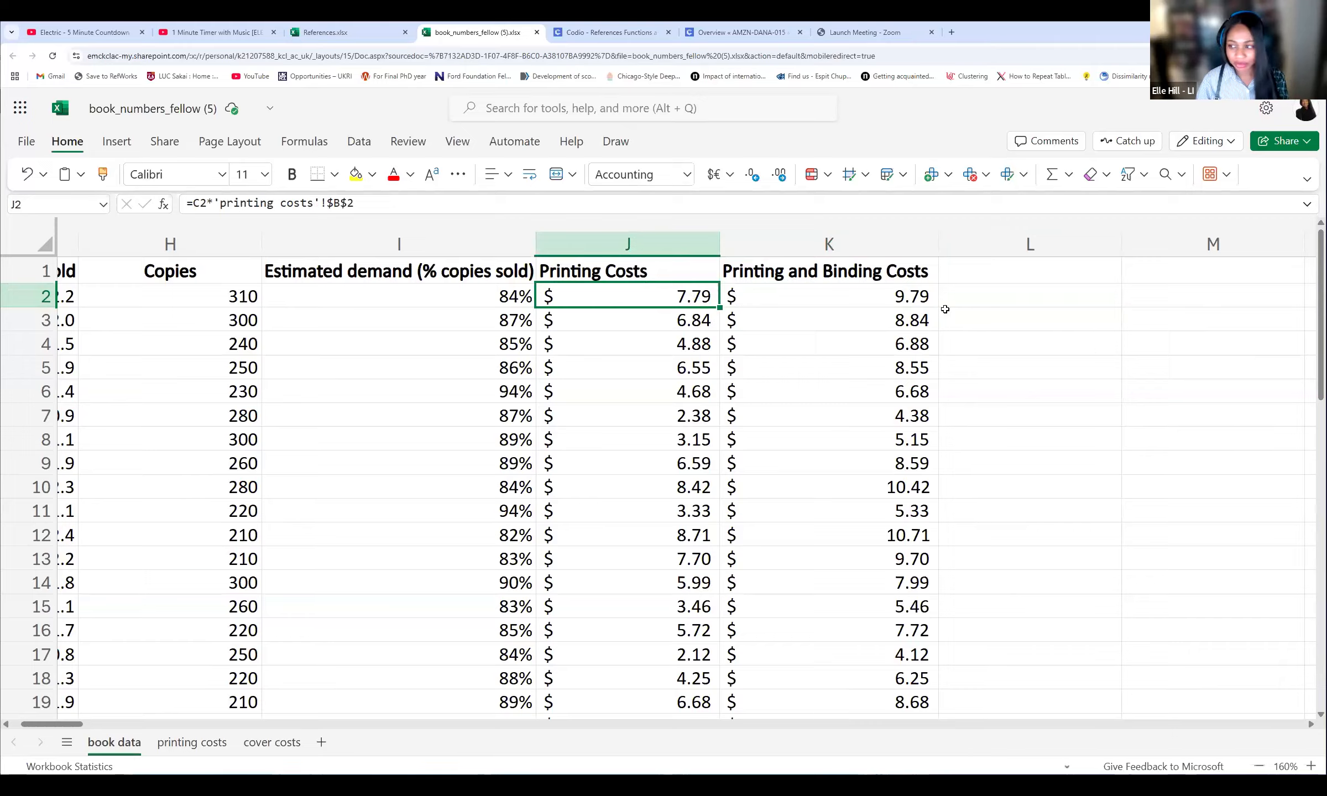
pyautogui.click(896, 294)
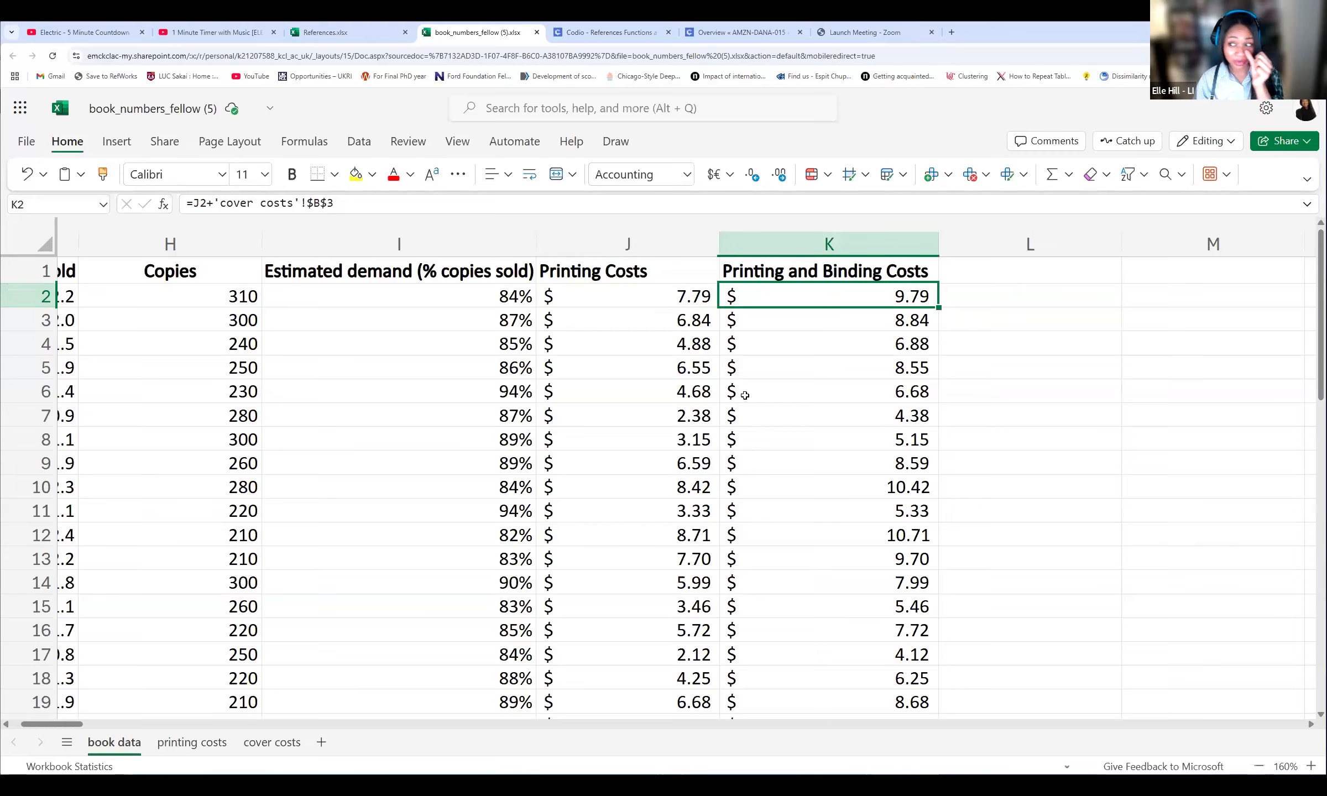
pyautogui.click(995, 294)
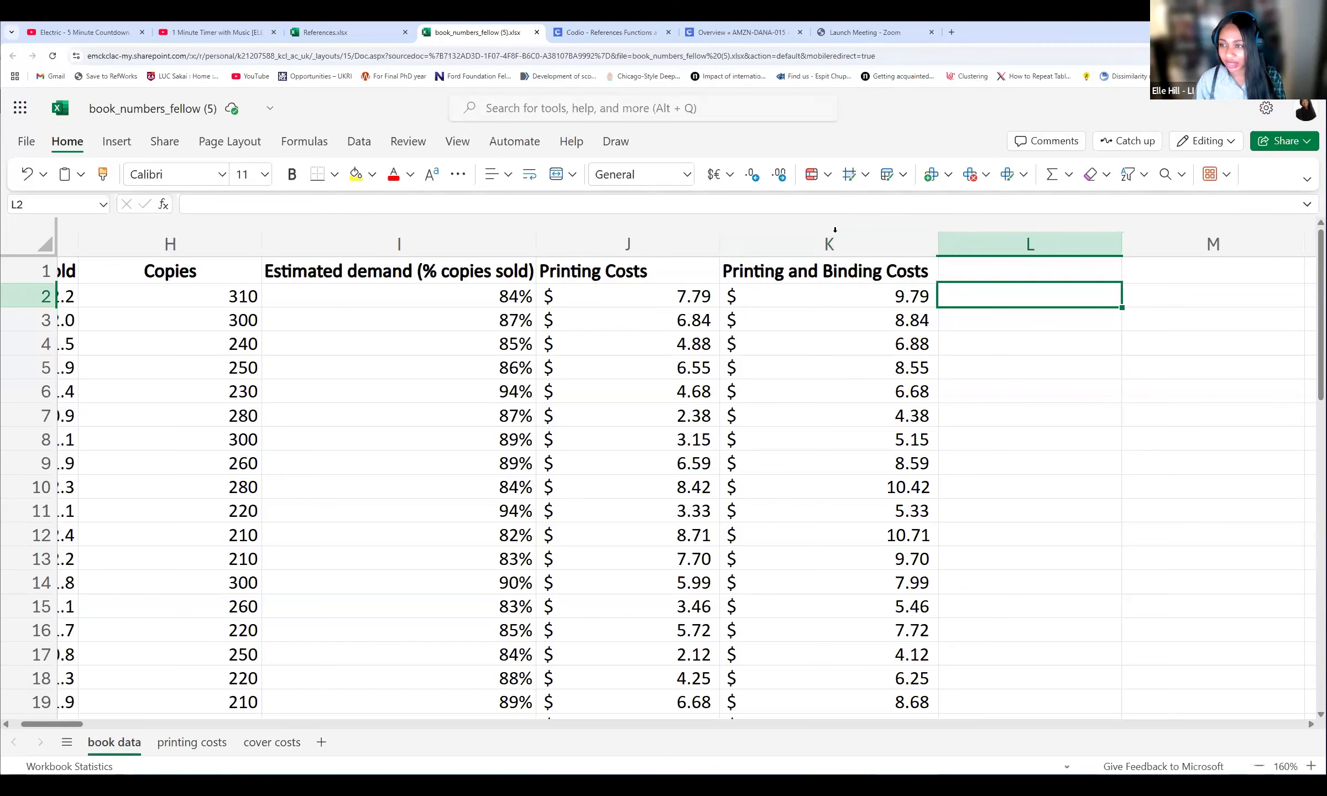
# Step: Switch to the Codio guide and read Exercise 1 and the "Other Costs and Exercise 2" page
pyautogui.click(363, 33)
pyautogui.click(477, 32)
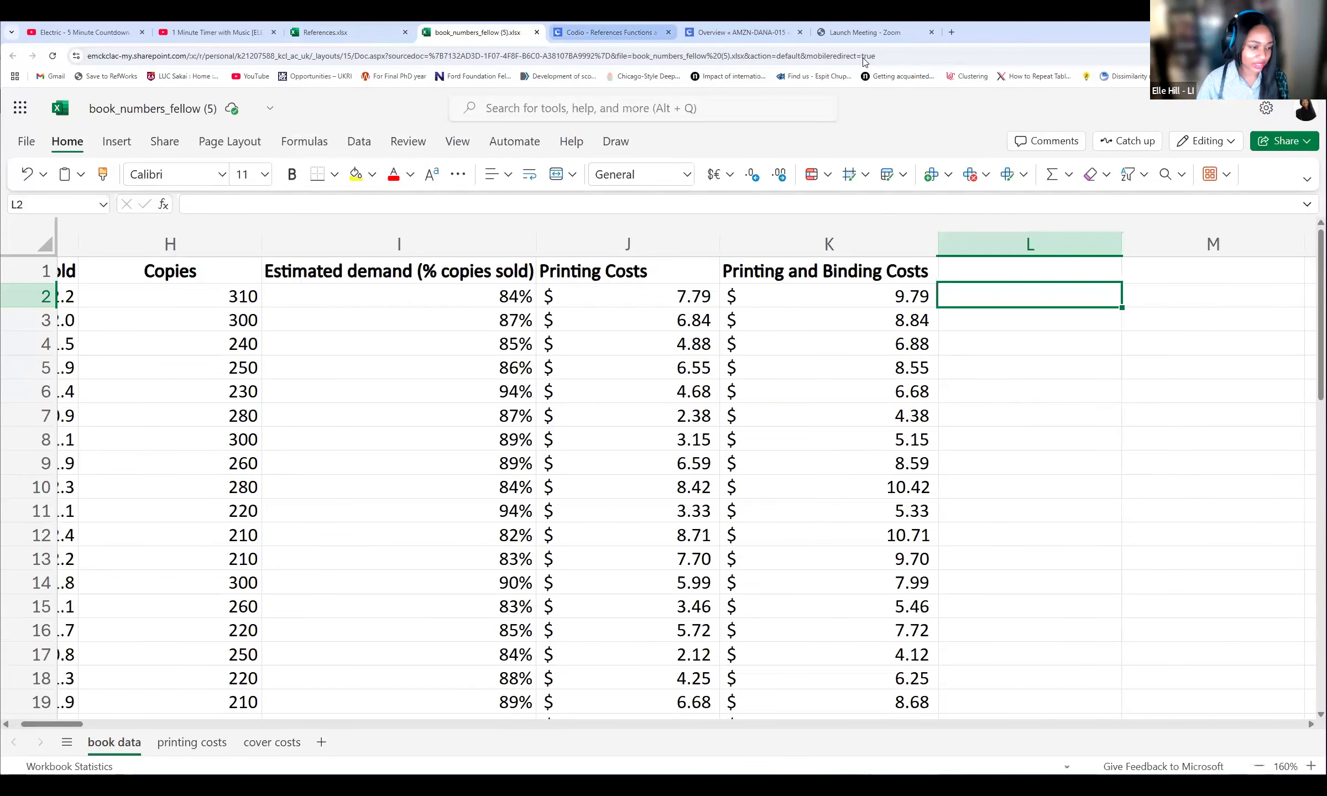
pyautogui.hotkey('ctrl', 'Tab')
pyautogui.scroll(-2, 786, 406)
pyautogui.scroll(2, 786, 407)
pyautogui.scroll(-5, 786, 407)
pyautogui.scroll(1, 1035, 450)
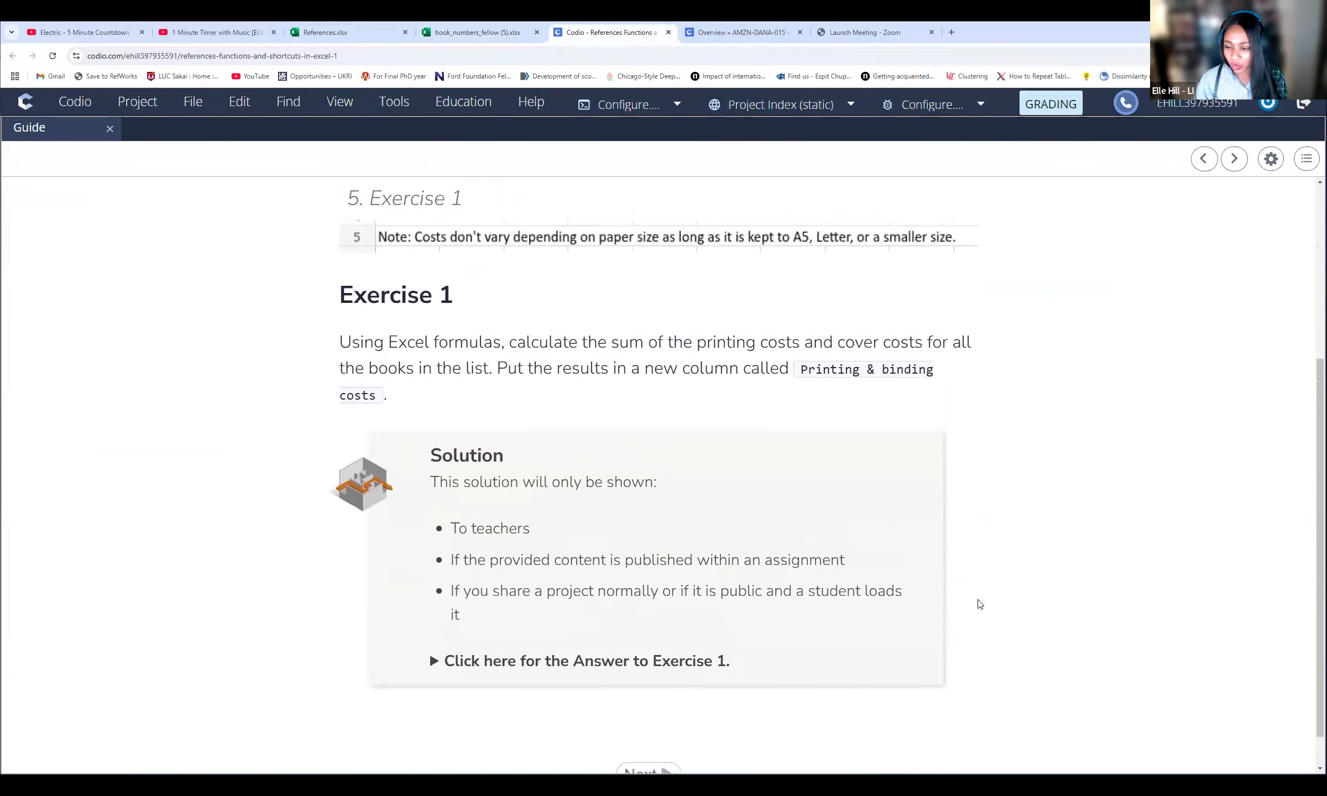
pyautogui.scroll(-1, 641, 736)
pyautogui.scroll(5, 208, 331)
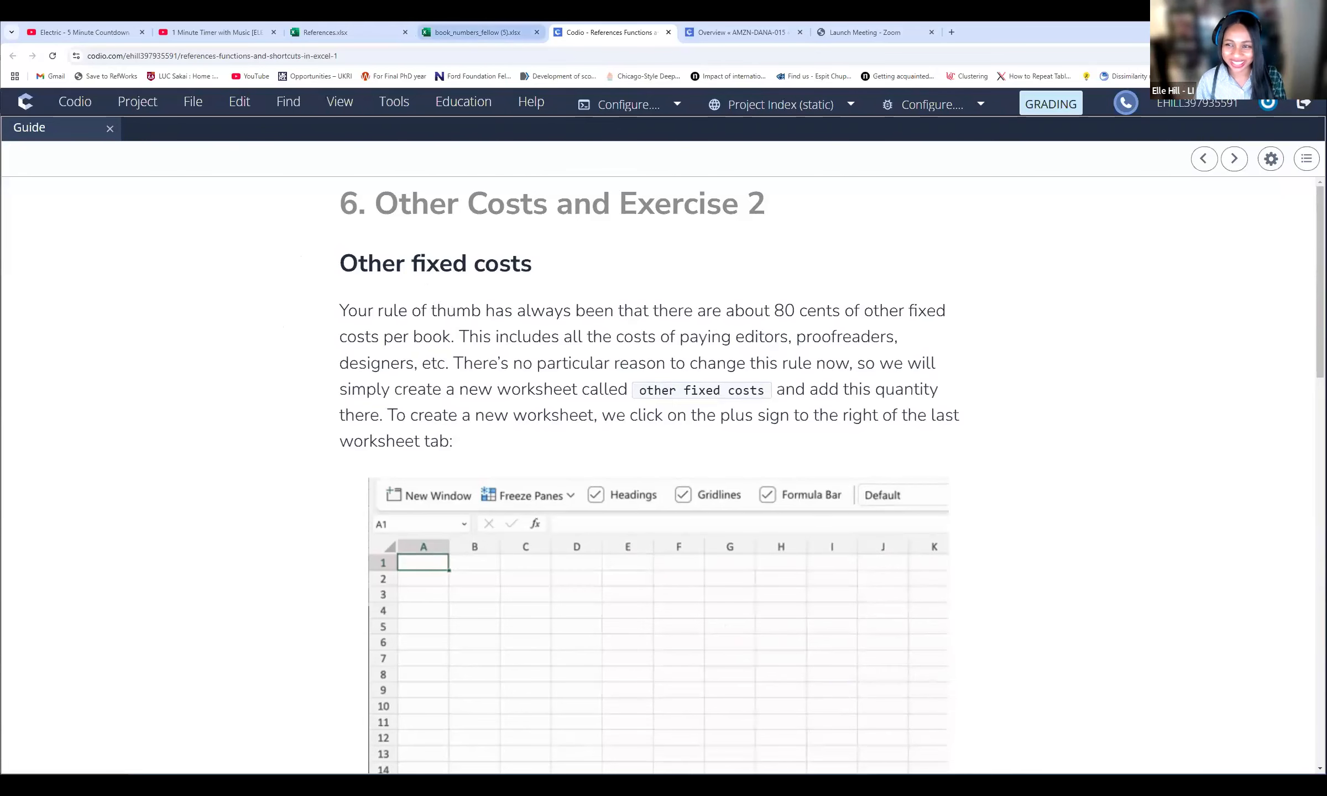
# Step: Return to the book_numbers_fellow (5) workbook in Excel, add a new worksheet and move it after cover costs
pyautogui.click(475, 32)
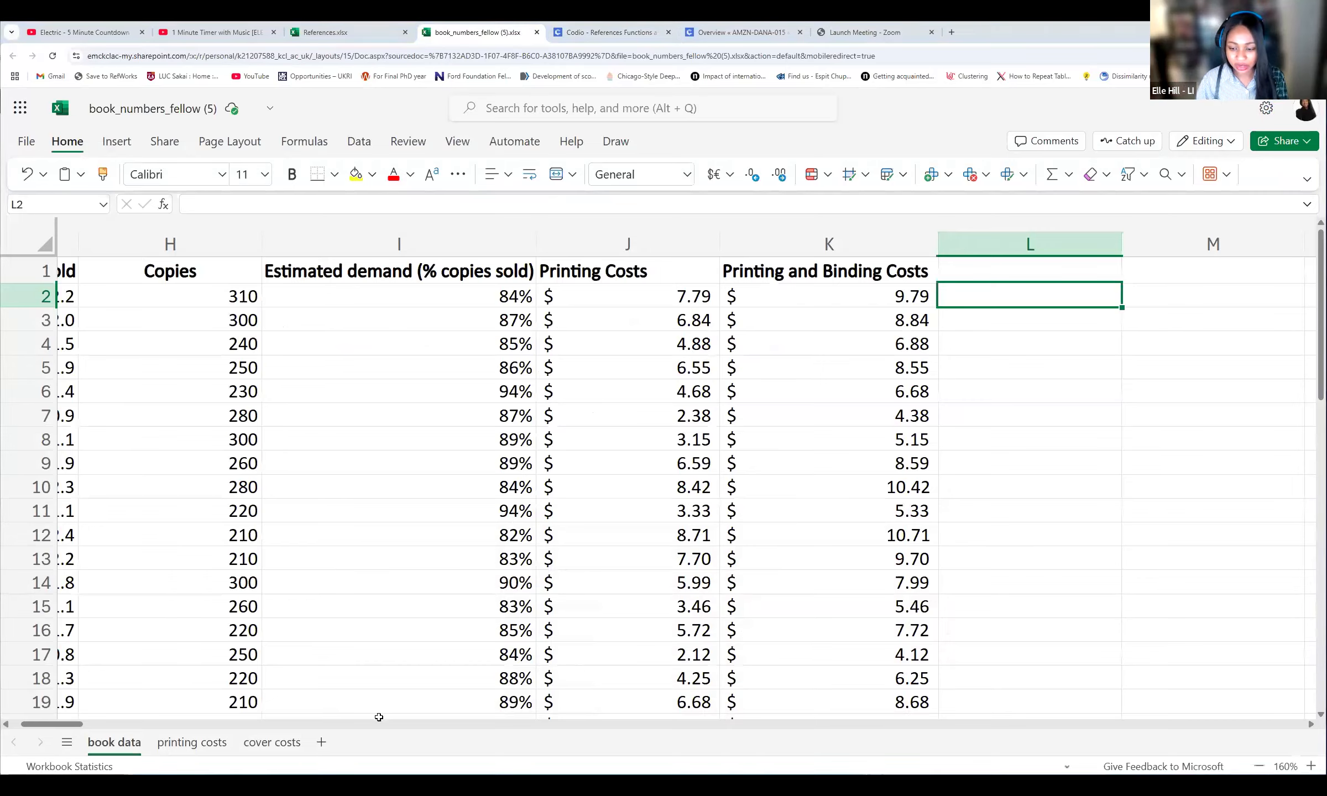
pyautogui.click(324, 743)
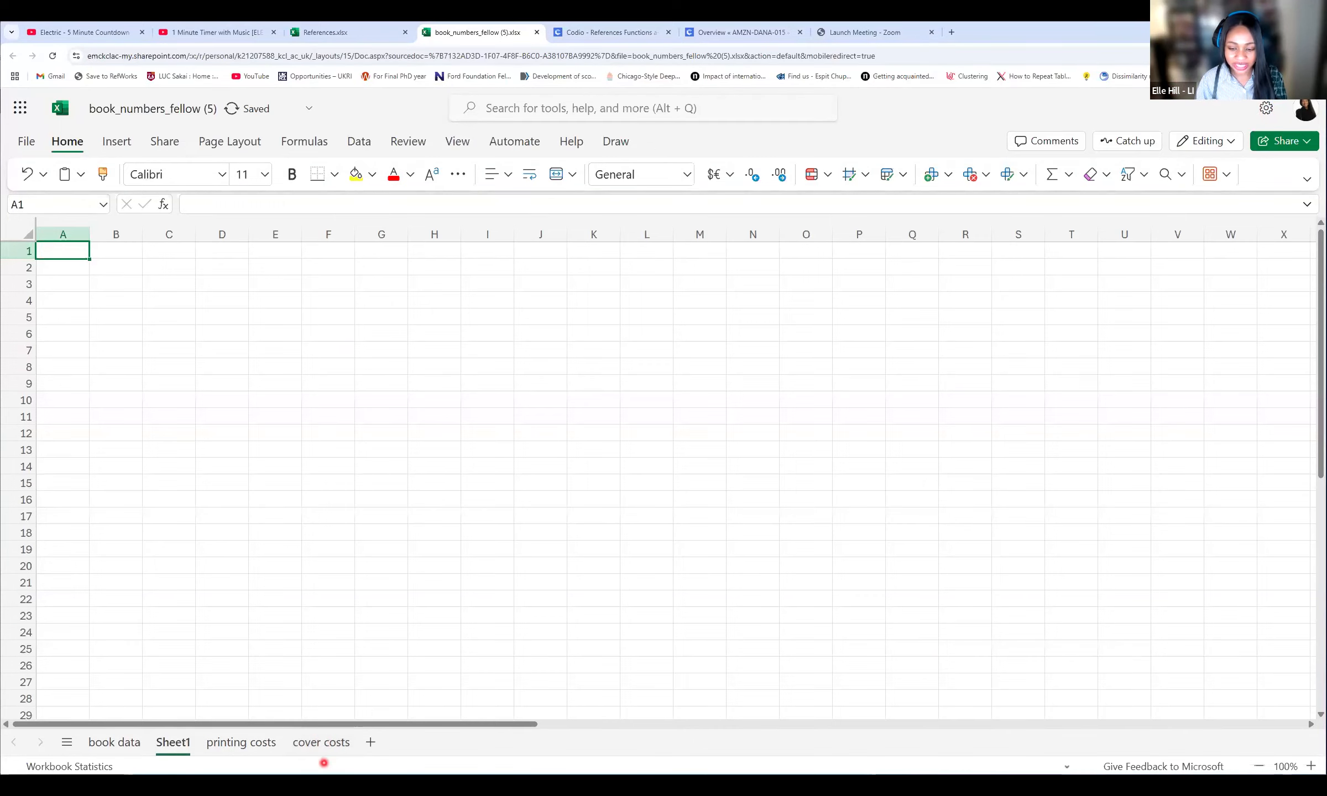
pyautogui.click(166, 743)
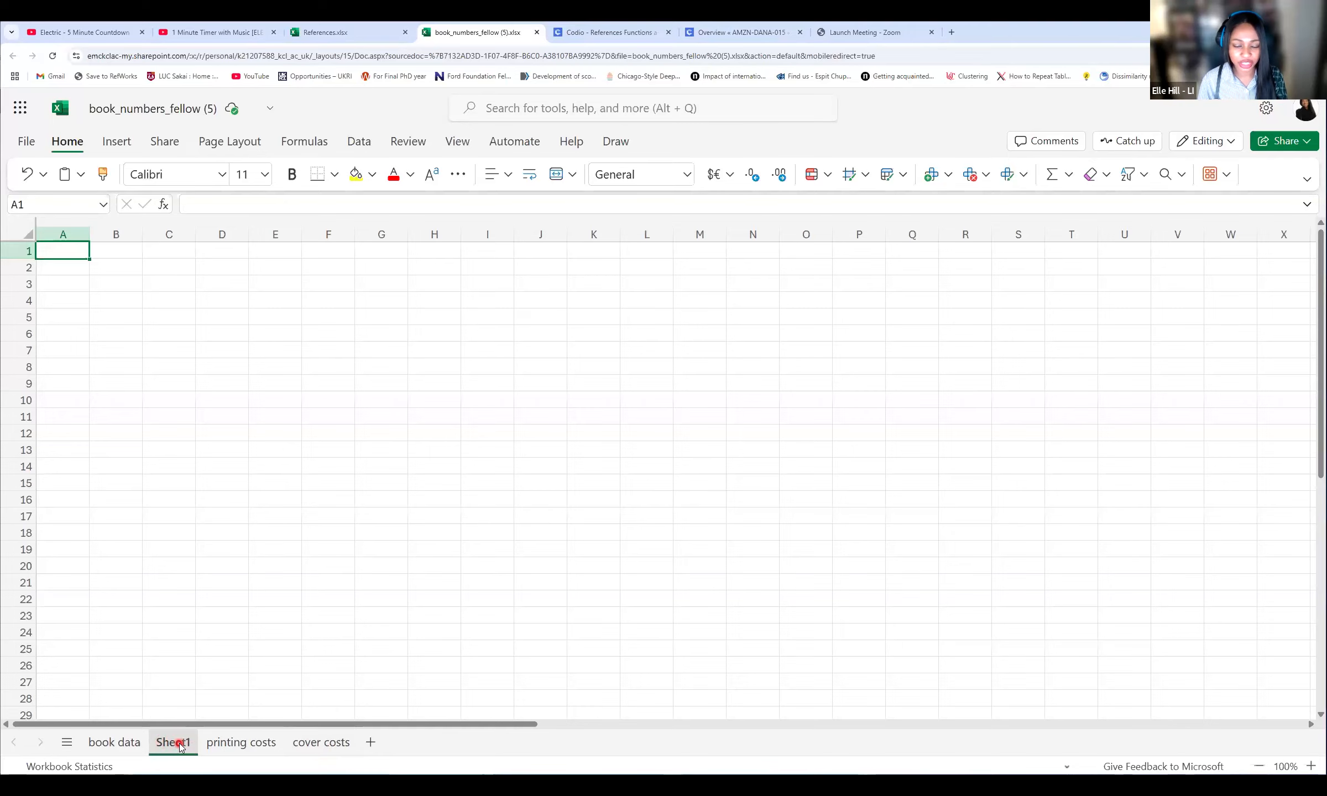
pyautogui.moveTo(183, 743); pyautogui.dragTo(343, 749)
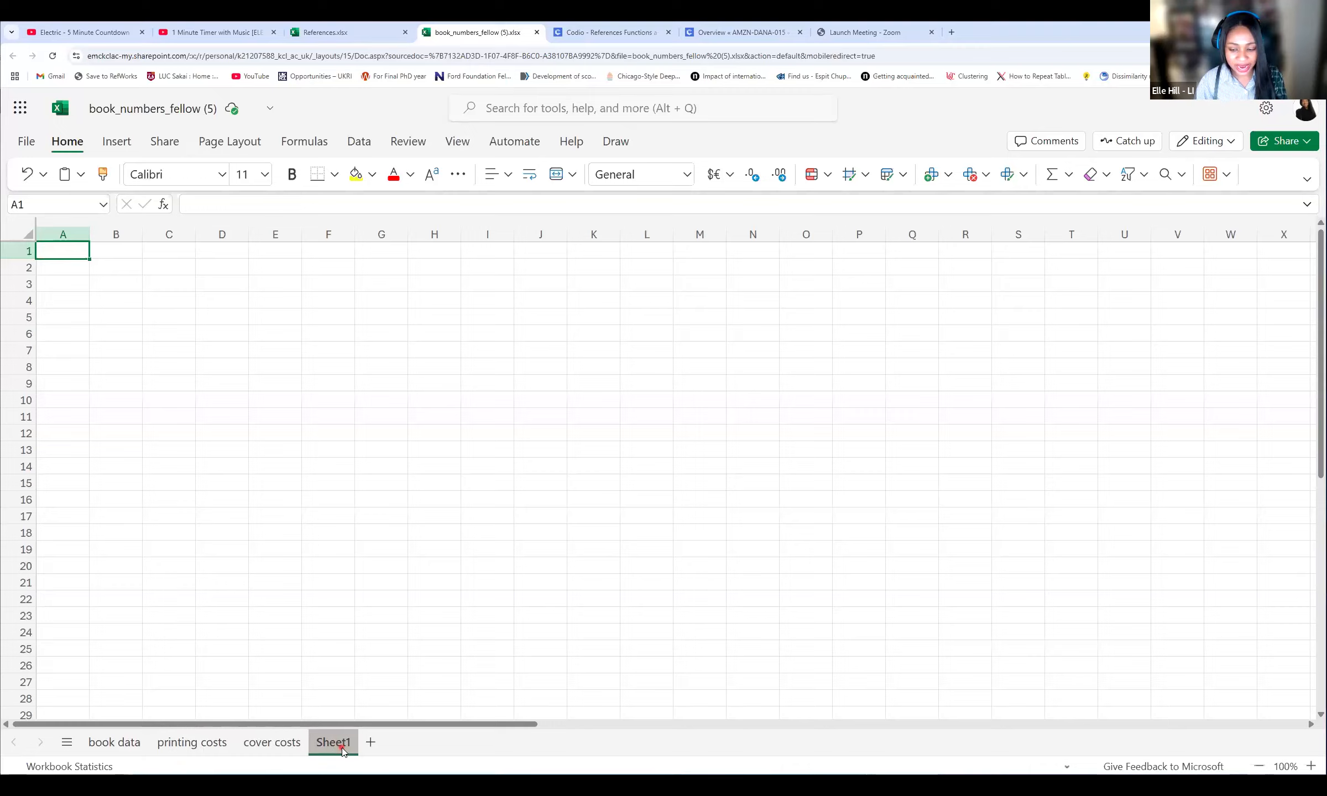
# Step: Rename the new worksheet "Other fixed costs"
pyautogui.click(335, 747)
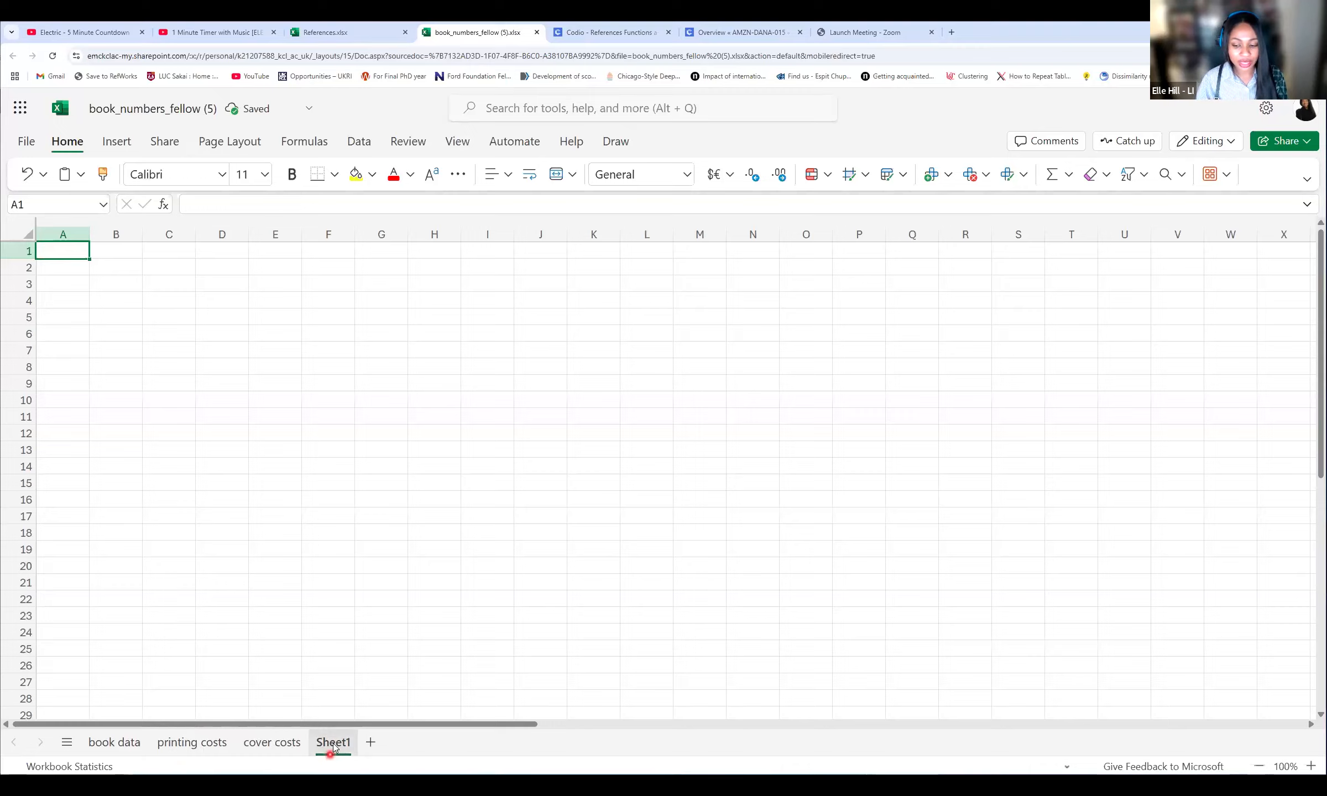
pyautogui.click(336, 746)
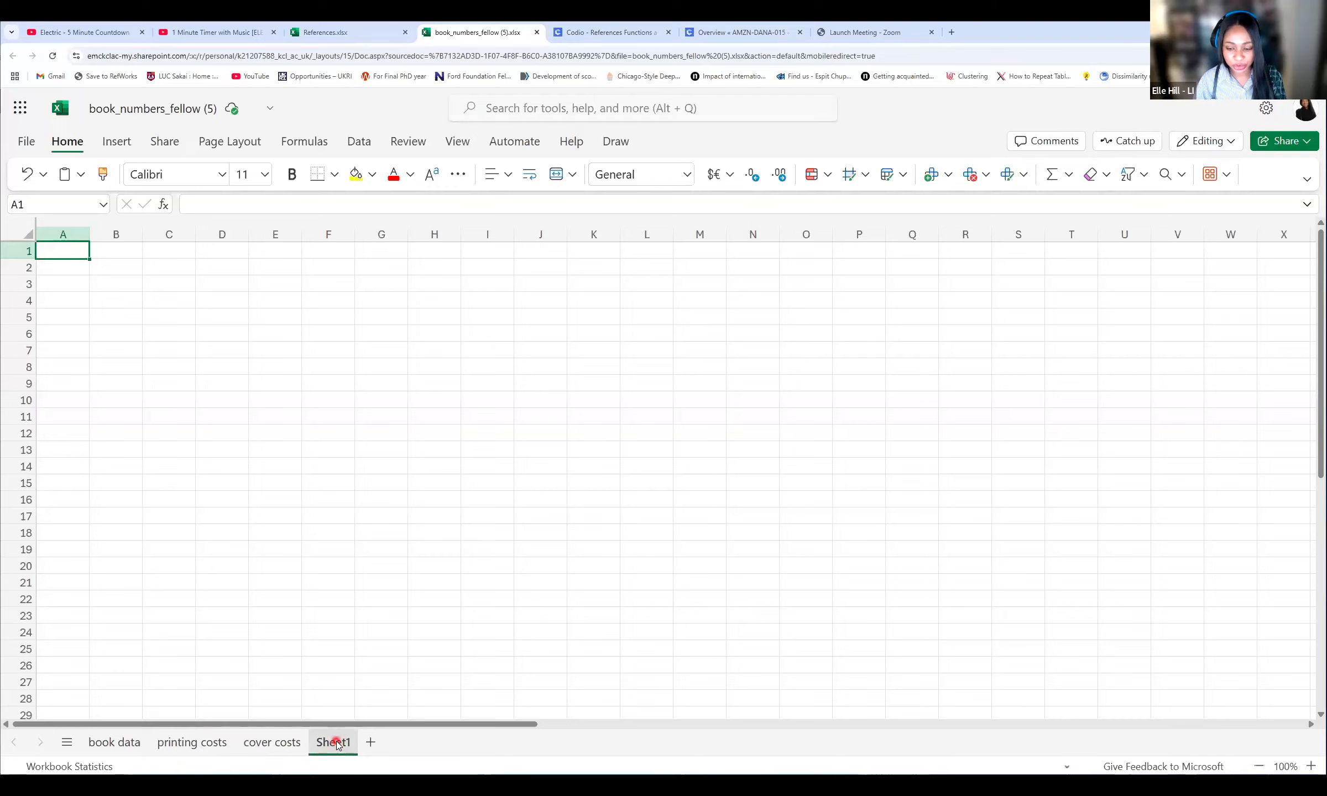
pyautogui.doubleClick(337, 745)
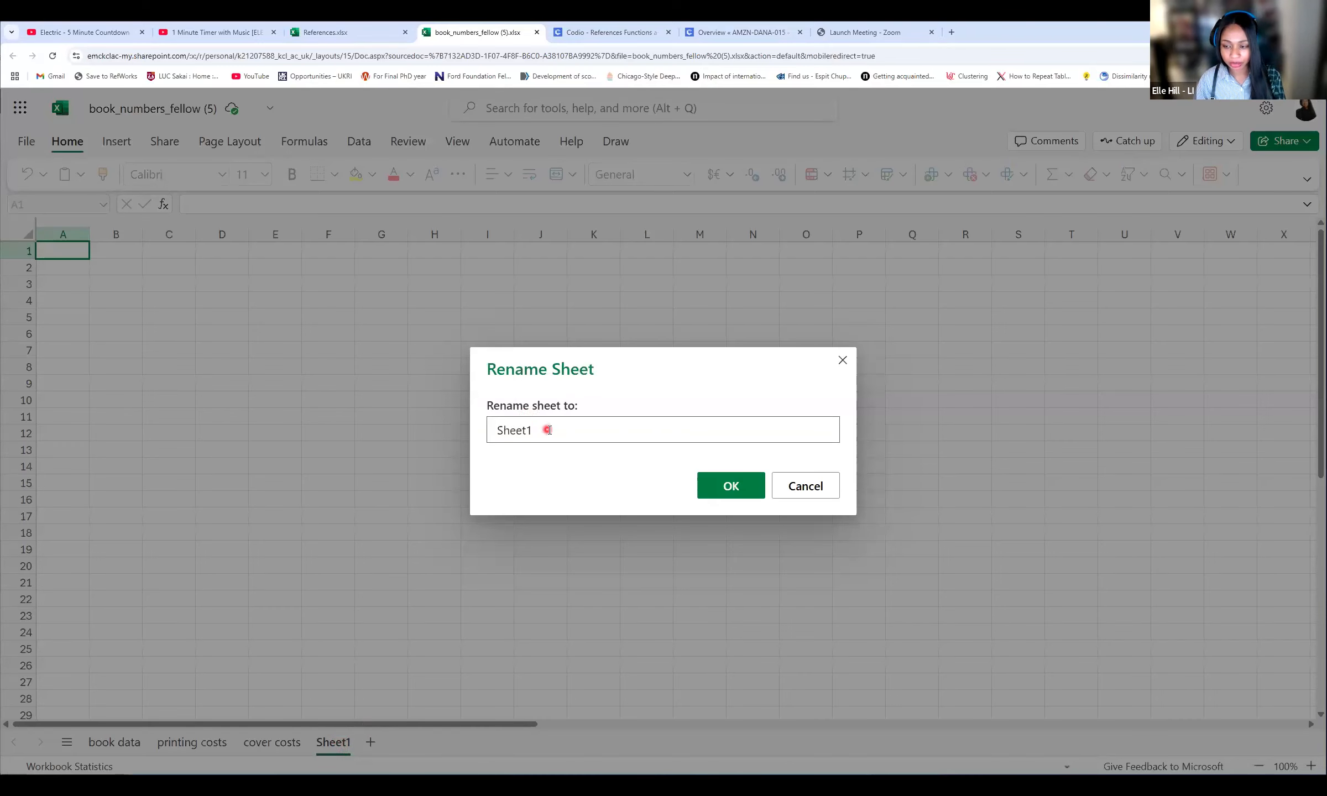
pyautogui.moveTo(548, 430); pyautogui.dragTo(489, 432)
pyautogui.write('Oth')
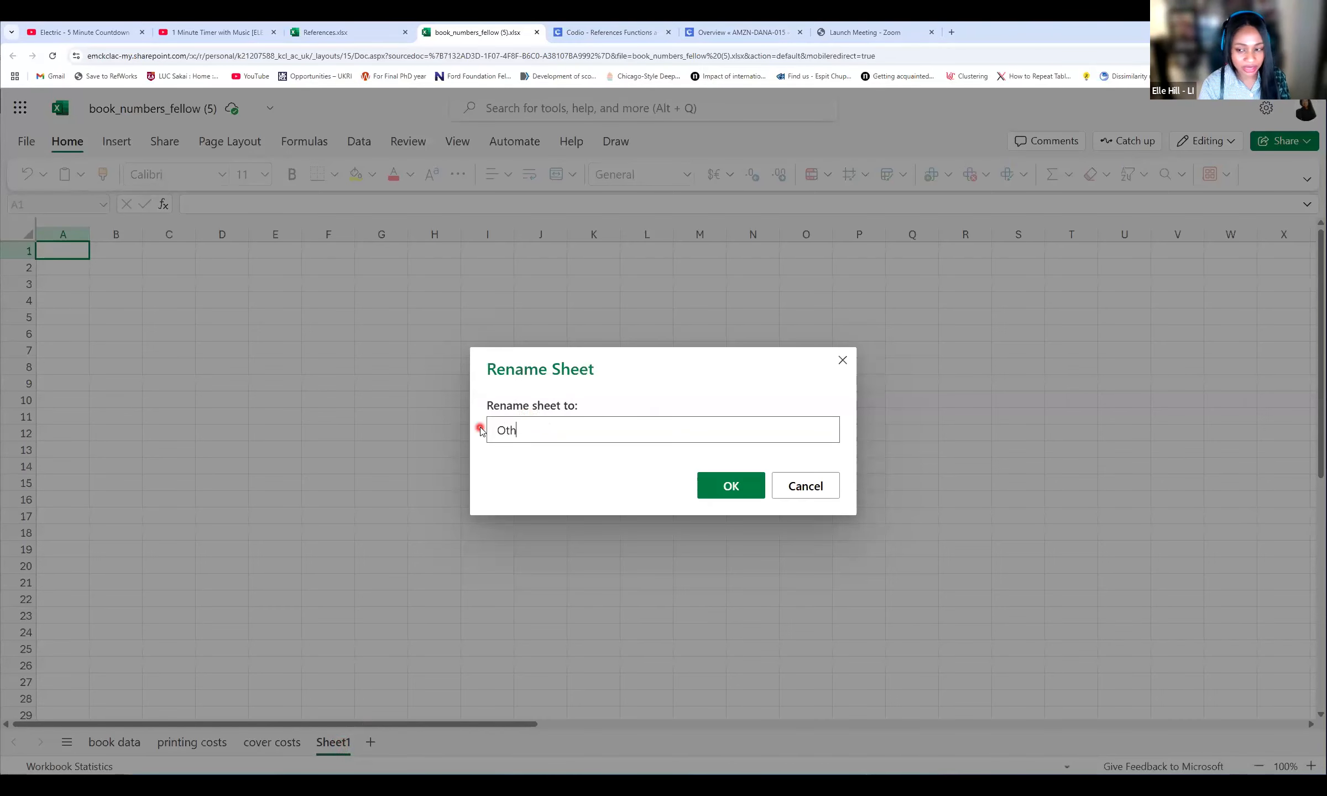
pyautogui.write('er fix')
pyautogui.press('BackSpace')
pyautogui.write('xed')
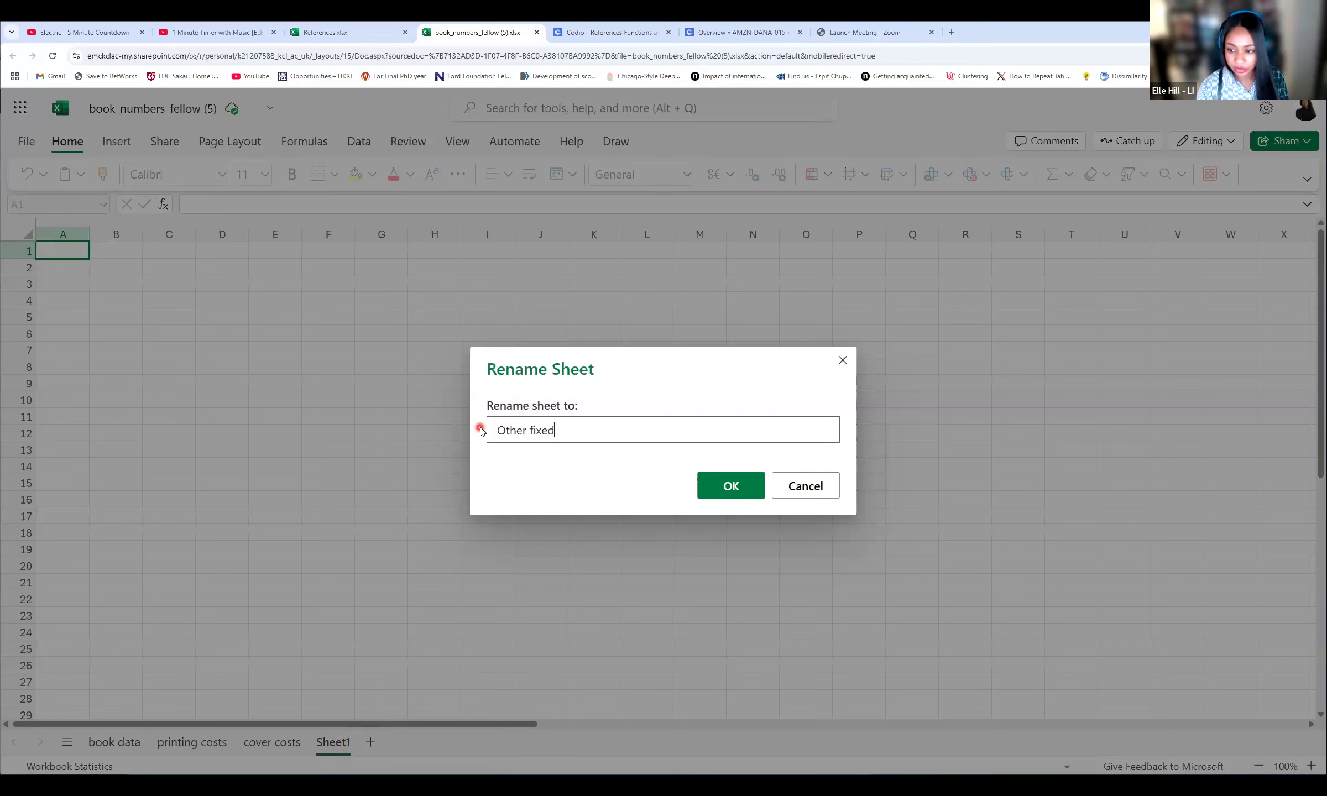
pyautogui.write(' costs')
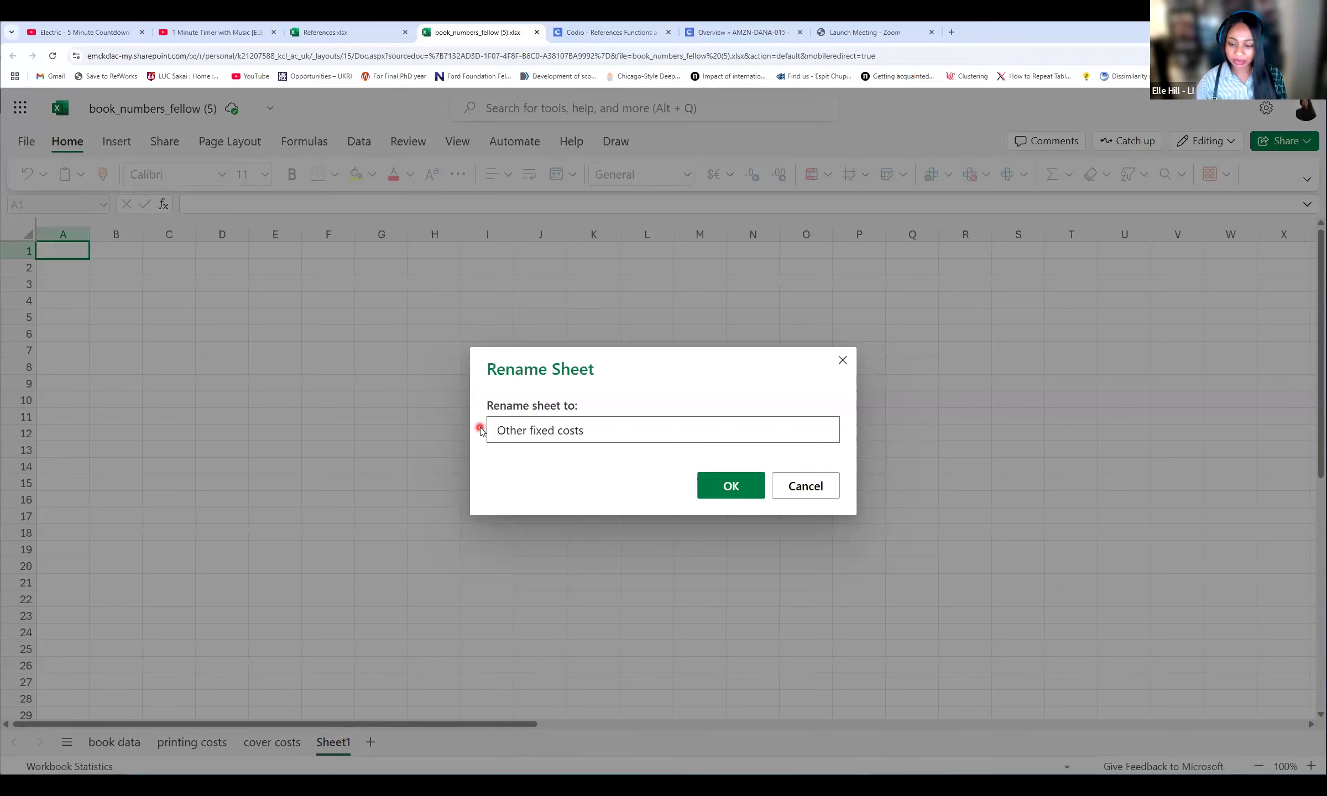
pyautogui.click(731, 486)
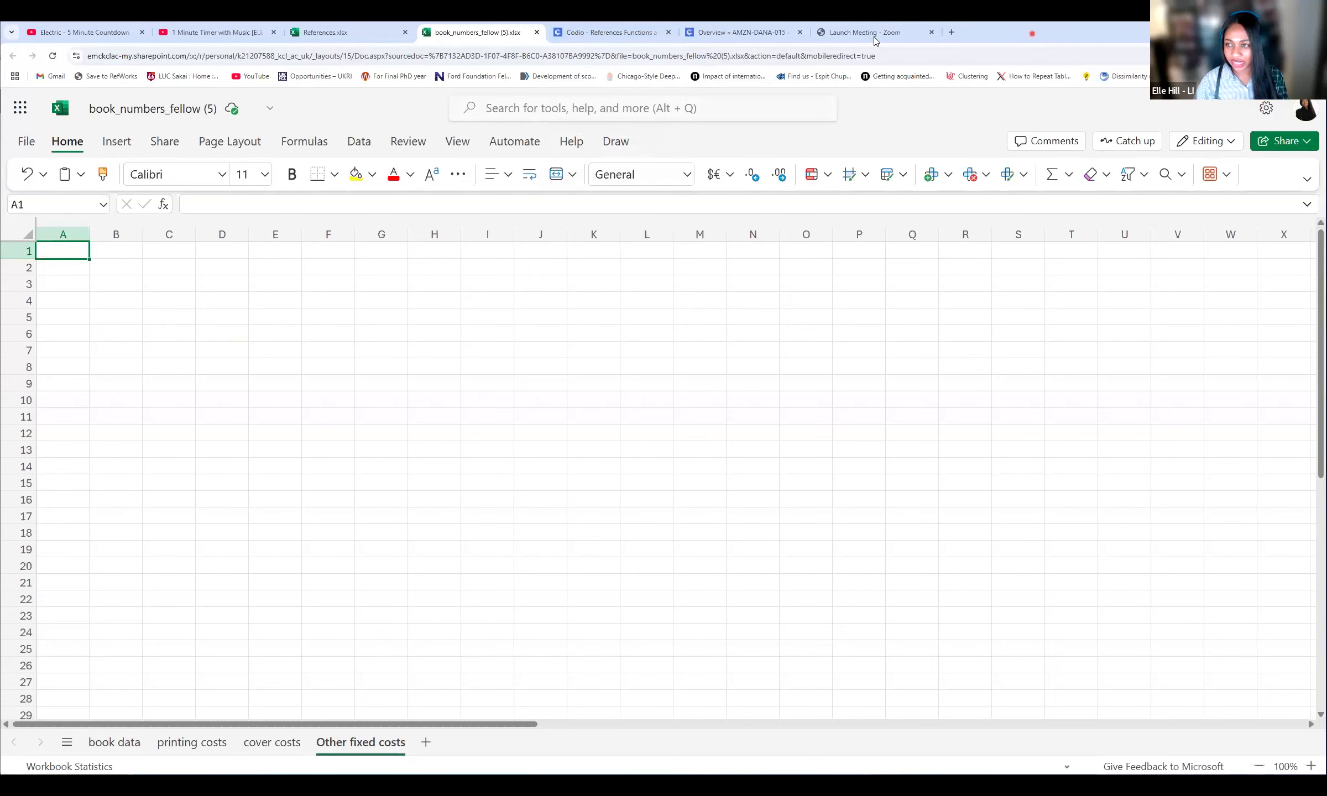
# Step: Enter the heading "Other fixed costs" in A1 and 0.8 in A2 of the Other fixed costs sheet, and widen column A slightly
pyautogui.hotkey('ctrl', 'Tab')
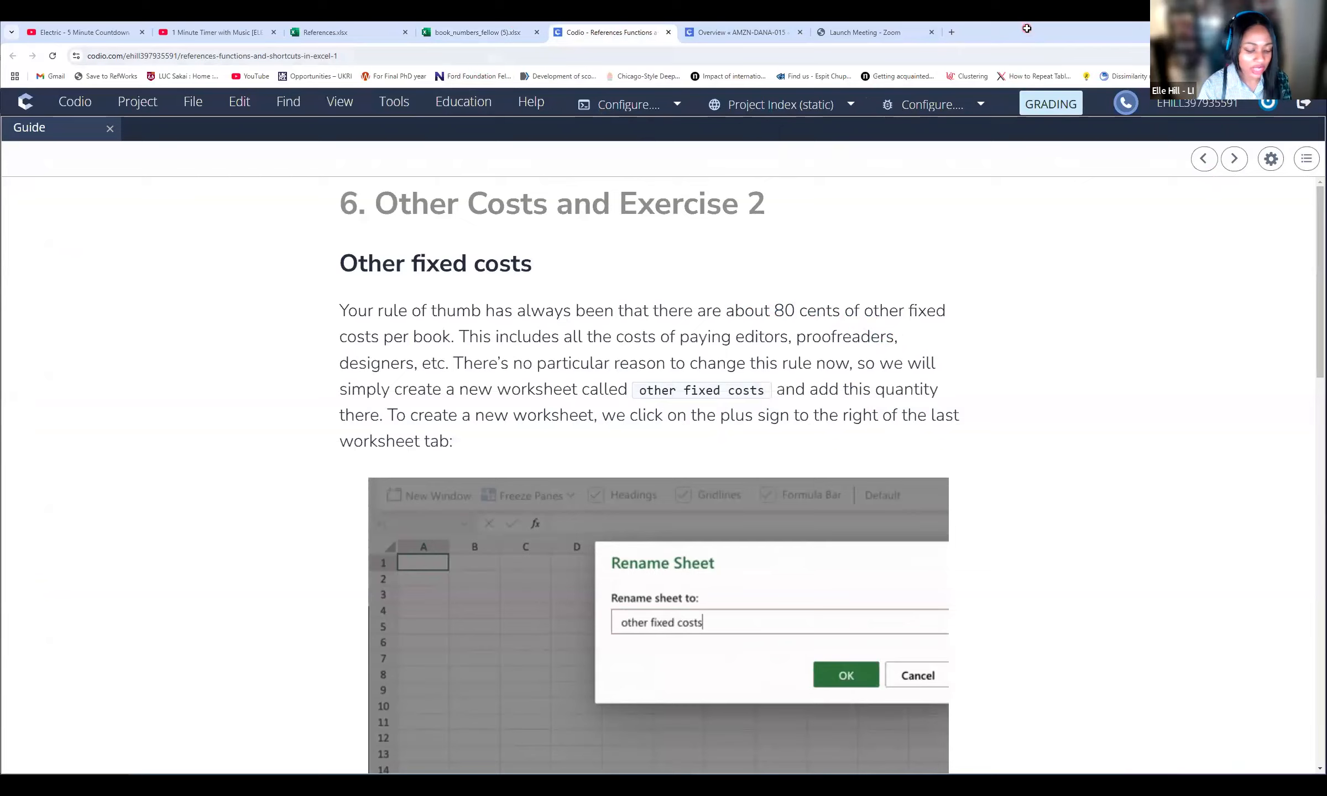
pyautogui.hotkey('ctrl', 'shift', 'Tab')
pyautogui.write('Other fixed costs')
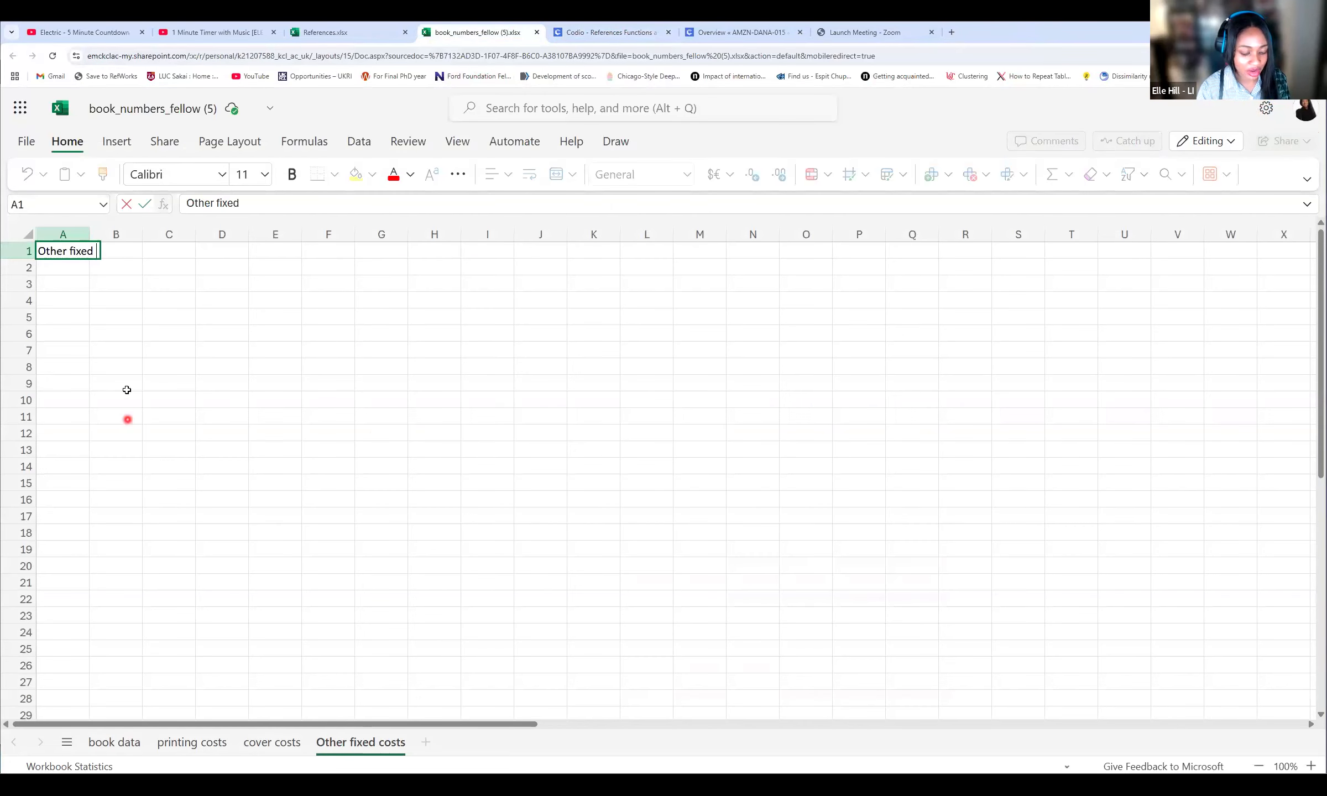
pyautogui.press('Return')
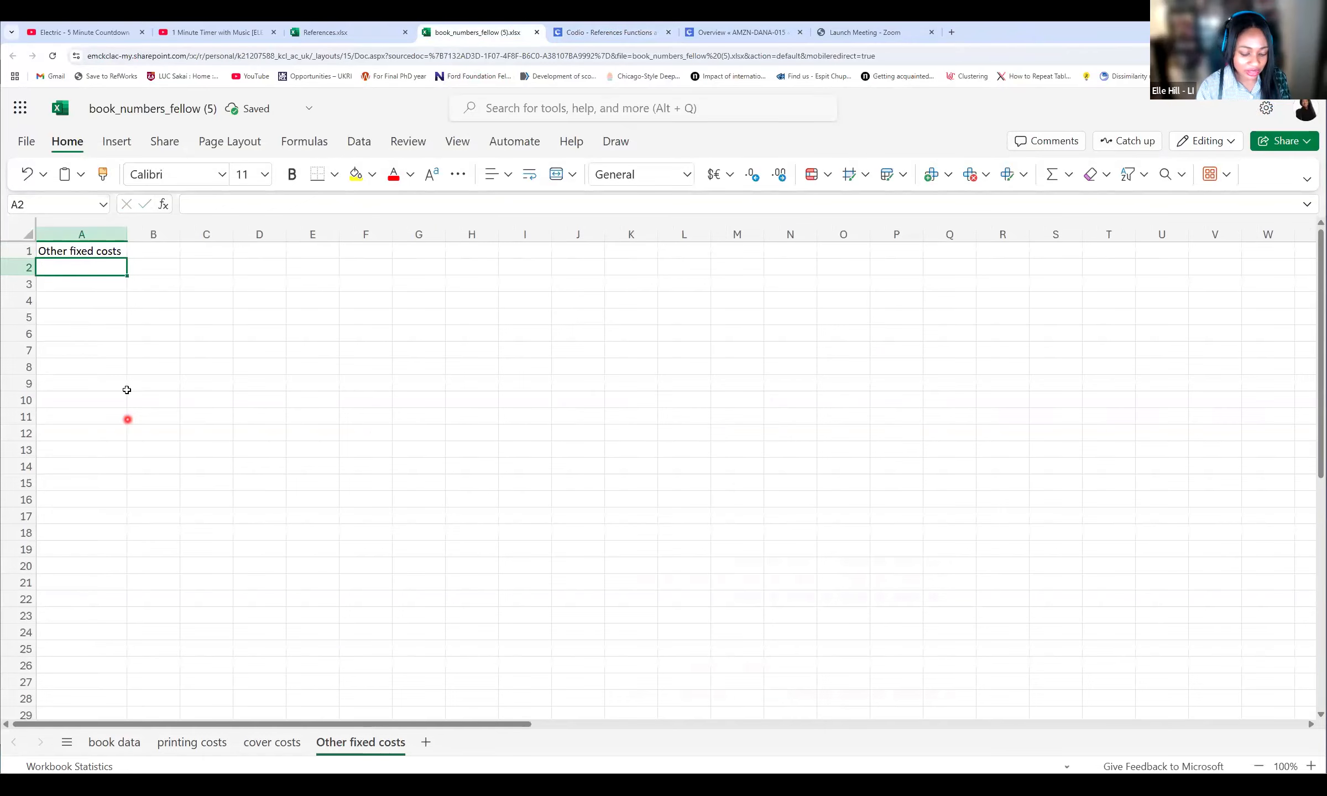
pyautogui.write('0.8')
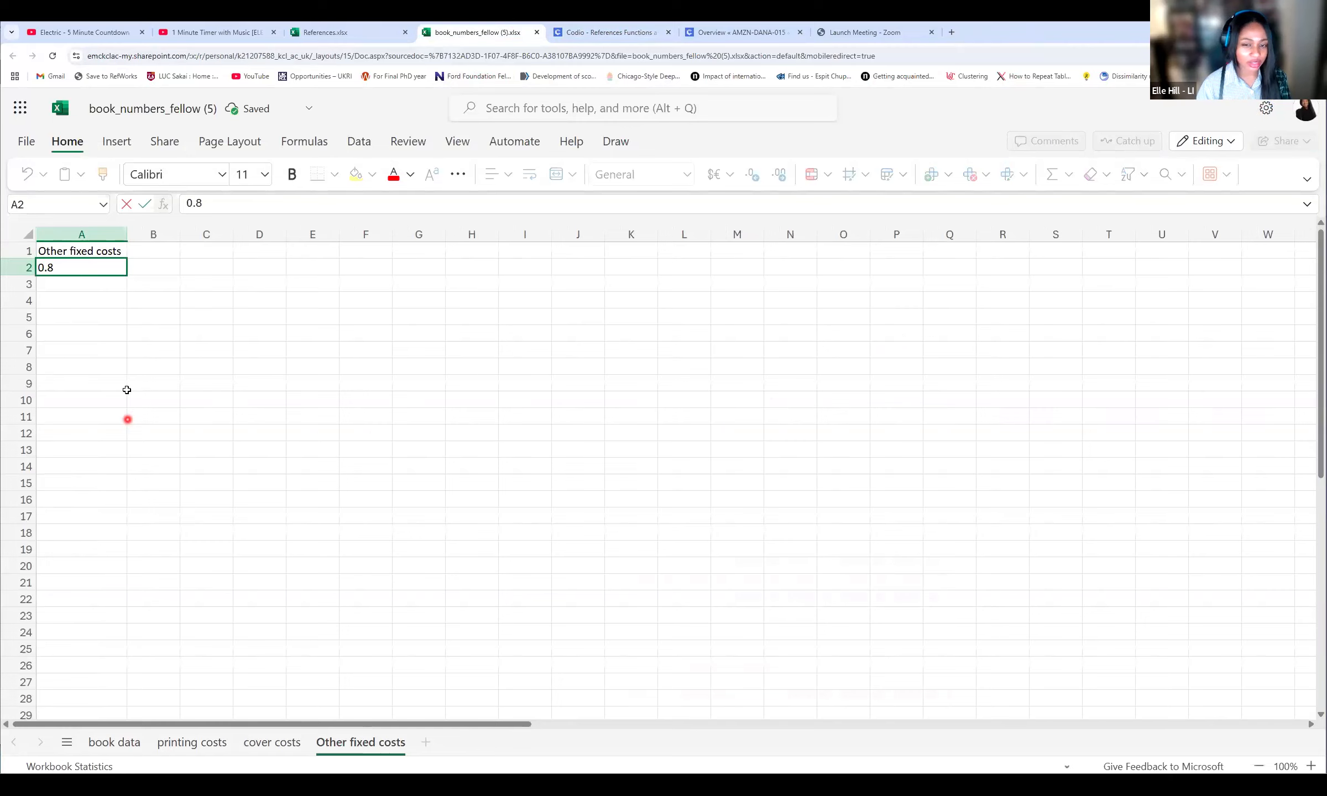
pyautogui.click(132, 368)
pyautogui.moveTo(129, 236); pyautogui.dragTo(142, 236)
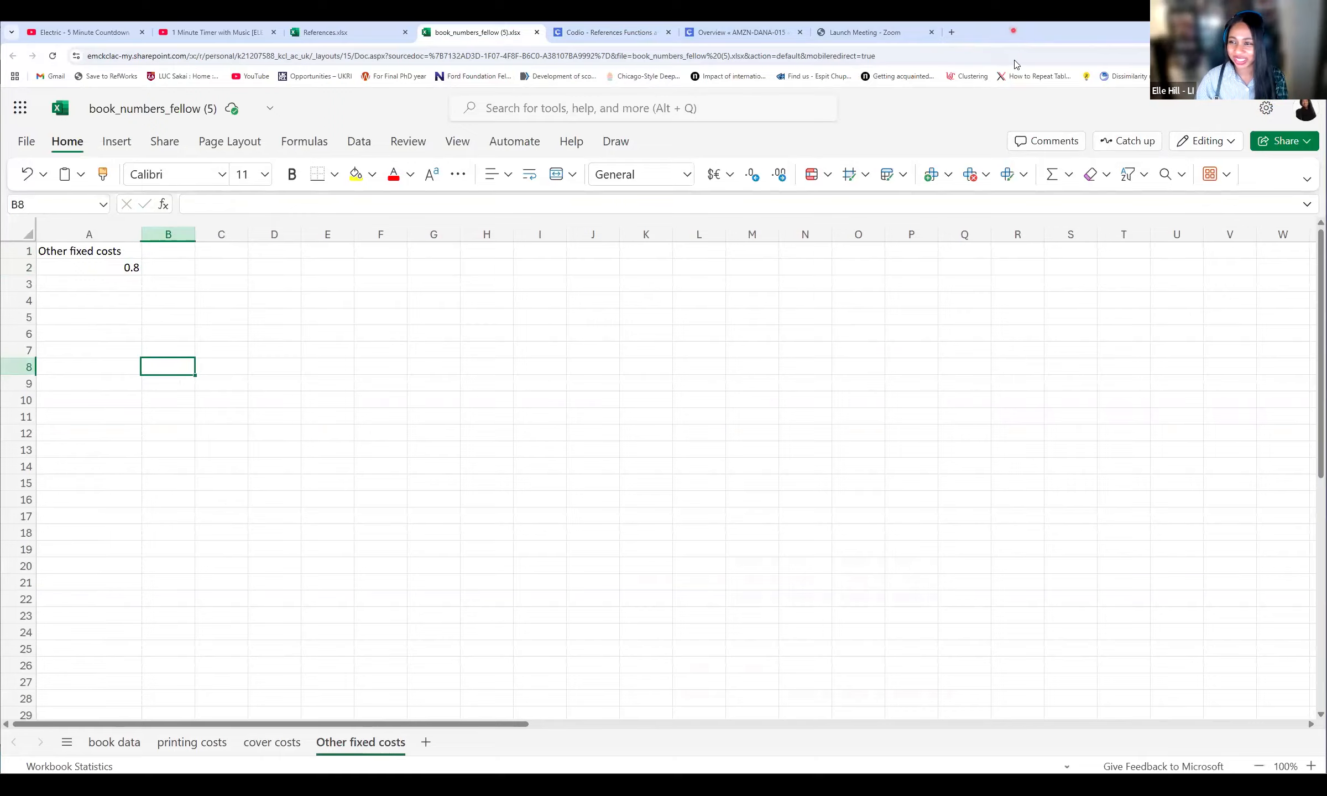
# Step: Switch to the Codio guide and read the other fixed costs data, the Total cost section and Exercise 2
pyautogui.click(611, 32)
pyautogui.scroll(-2, 969, 388)
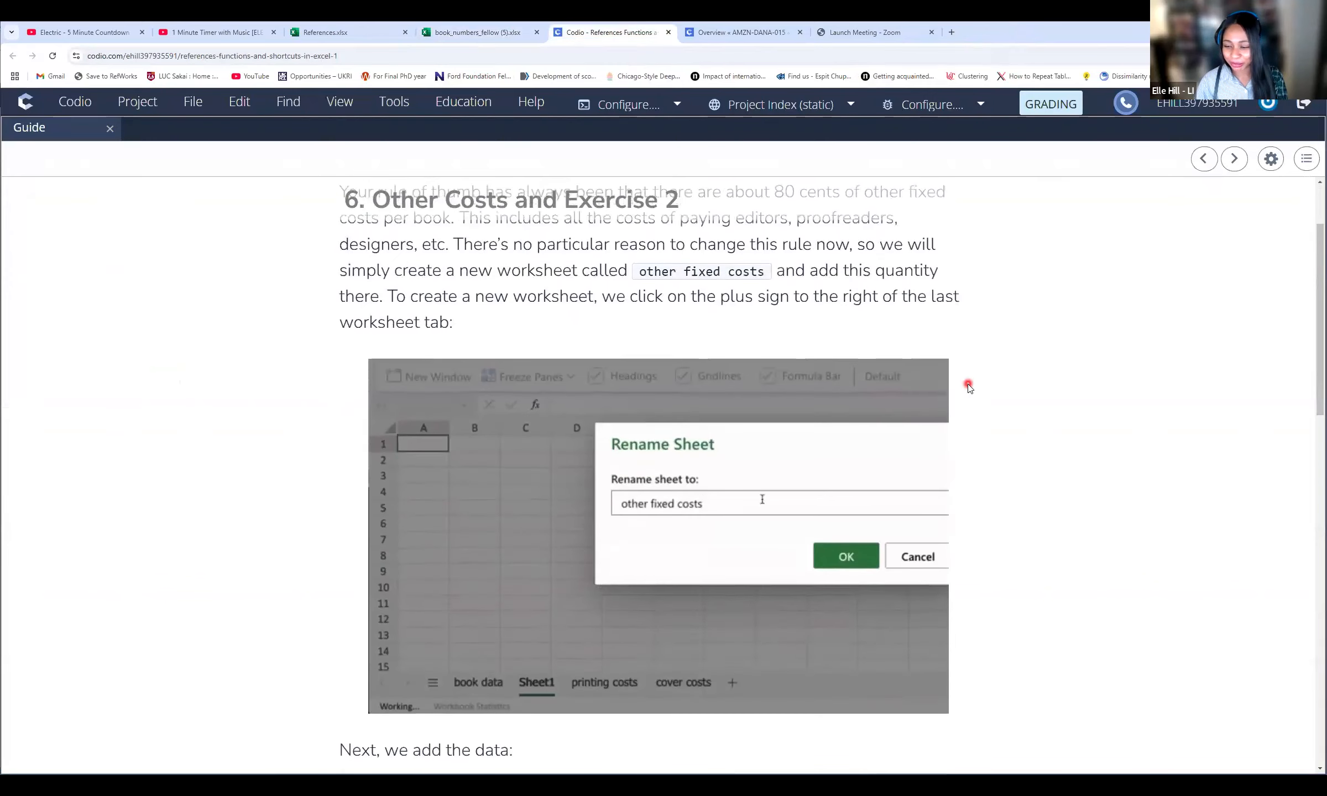
pyautogui.scroll(-10, 969, 389)
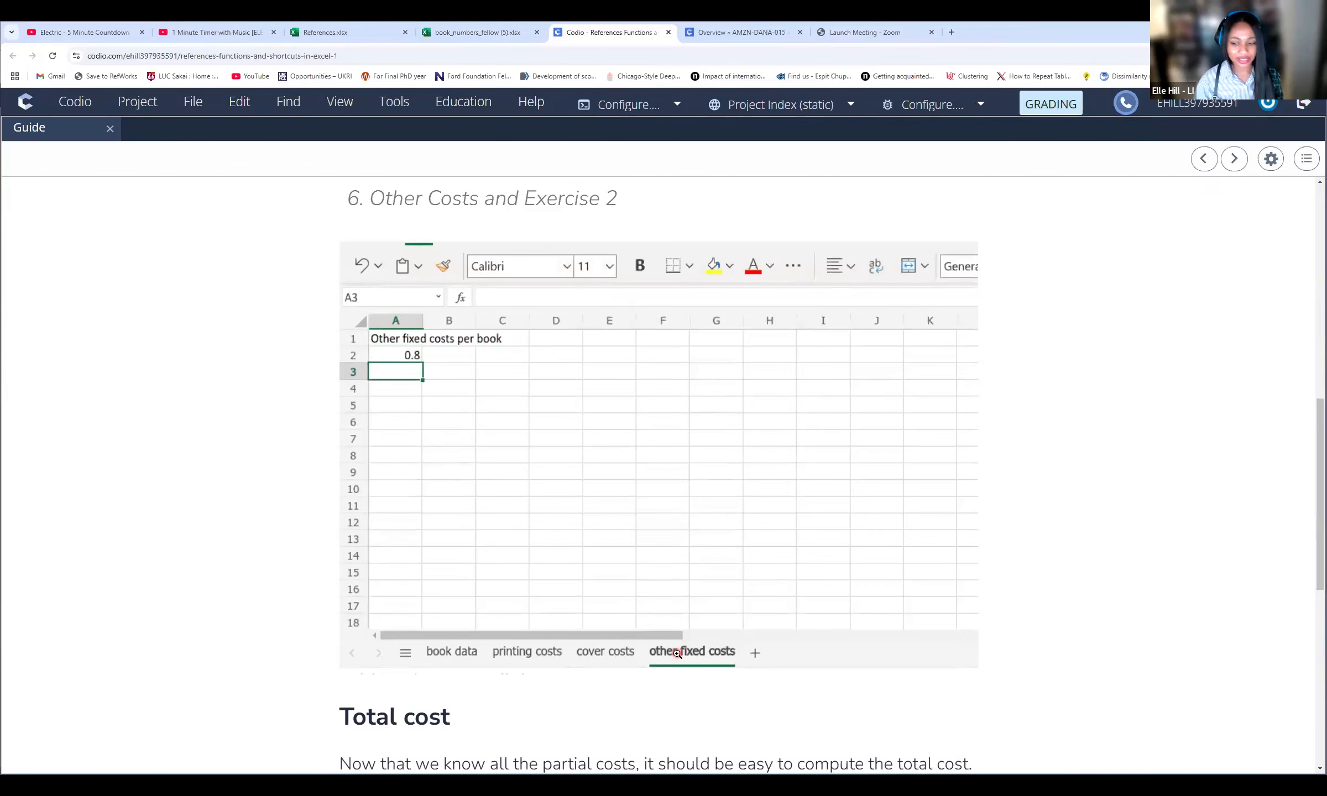
pyautogui.scroll(-8, 554, 692)
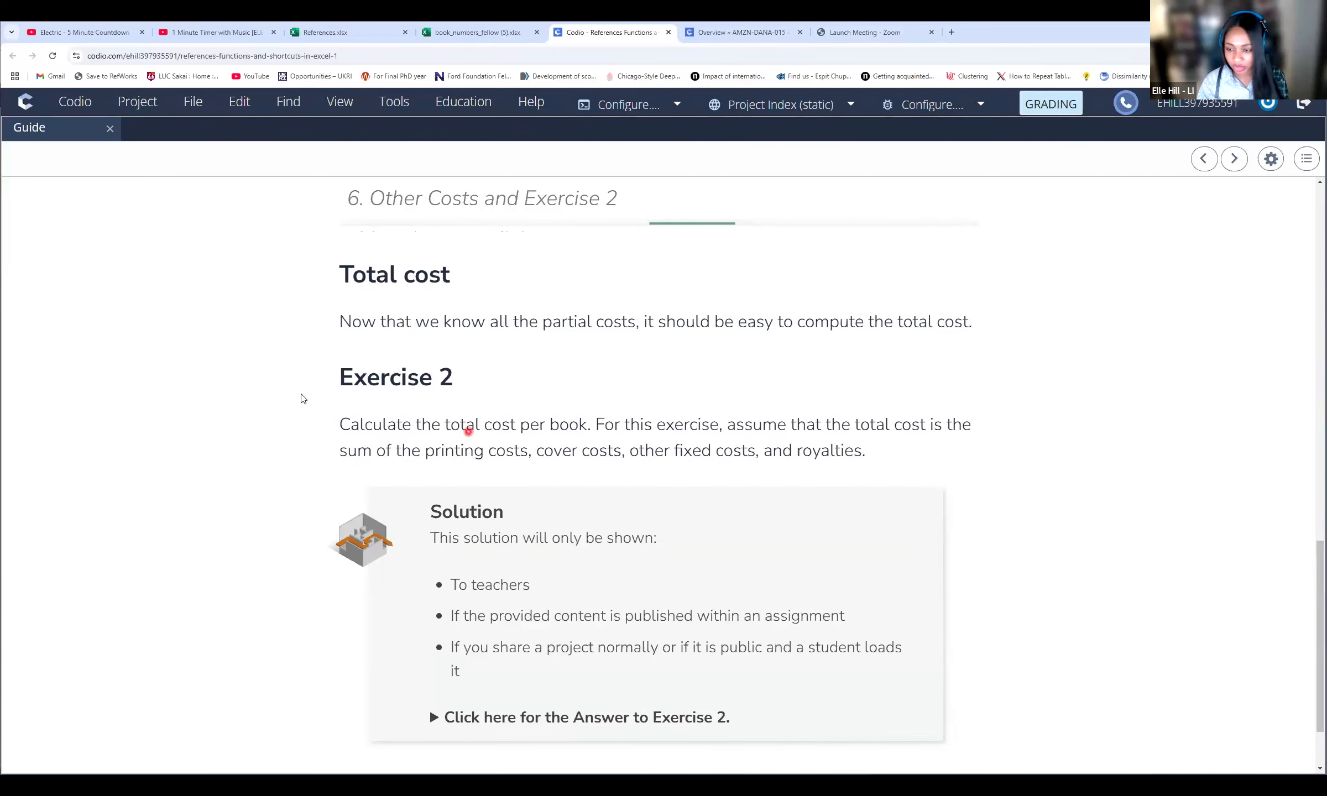
pyautogui.scroll(-2, 461, 432)
pyautogui.scroll(1, 461, 432)
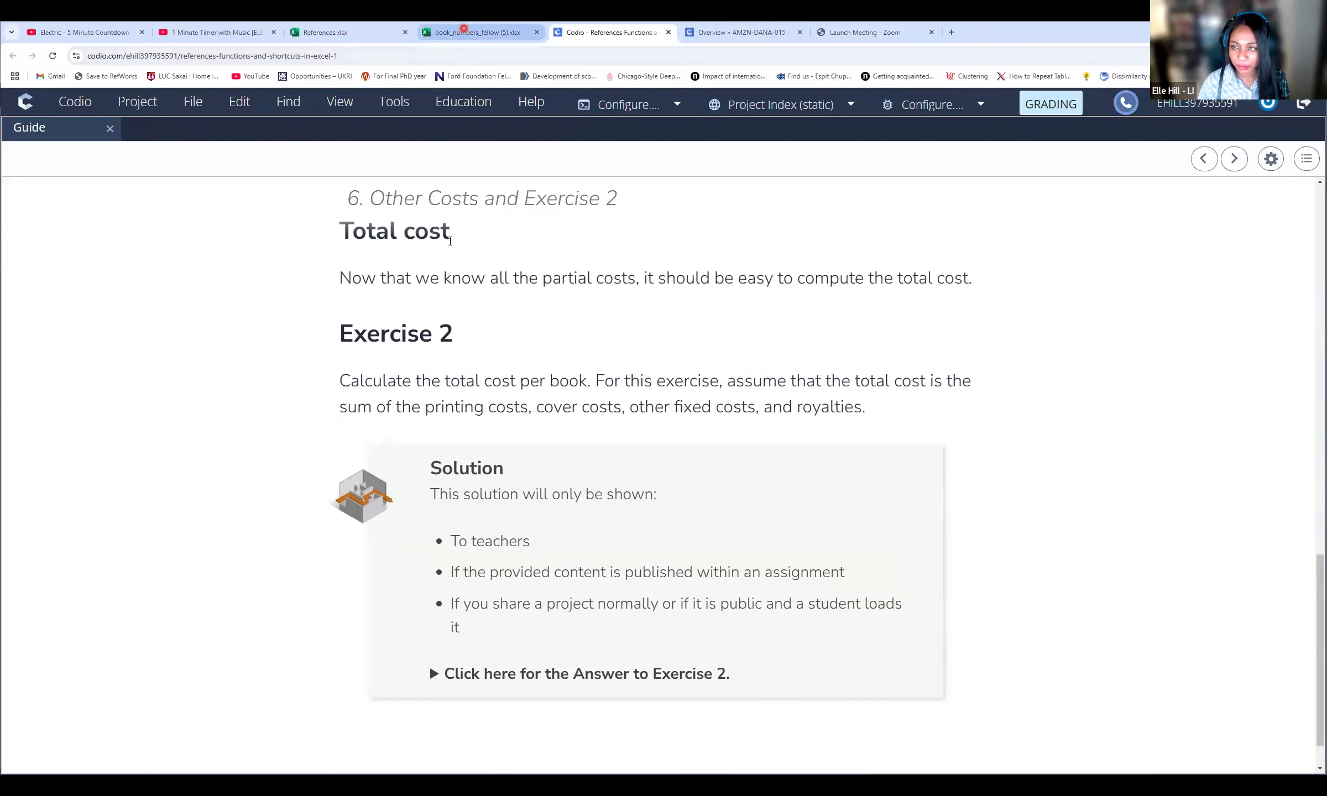
# Step: Return to the book_numbers_fellow (5) workbook in Excel and add the bold heading "Total Cost" in L1 of the book data sheet
pyautogui.click(470, 32)
pyautogui.click(103, 742)
pyautogui.click(1021, 270)
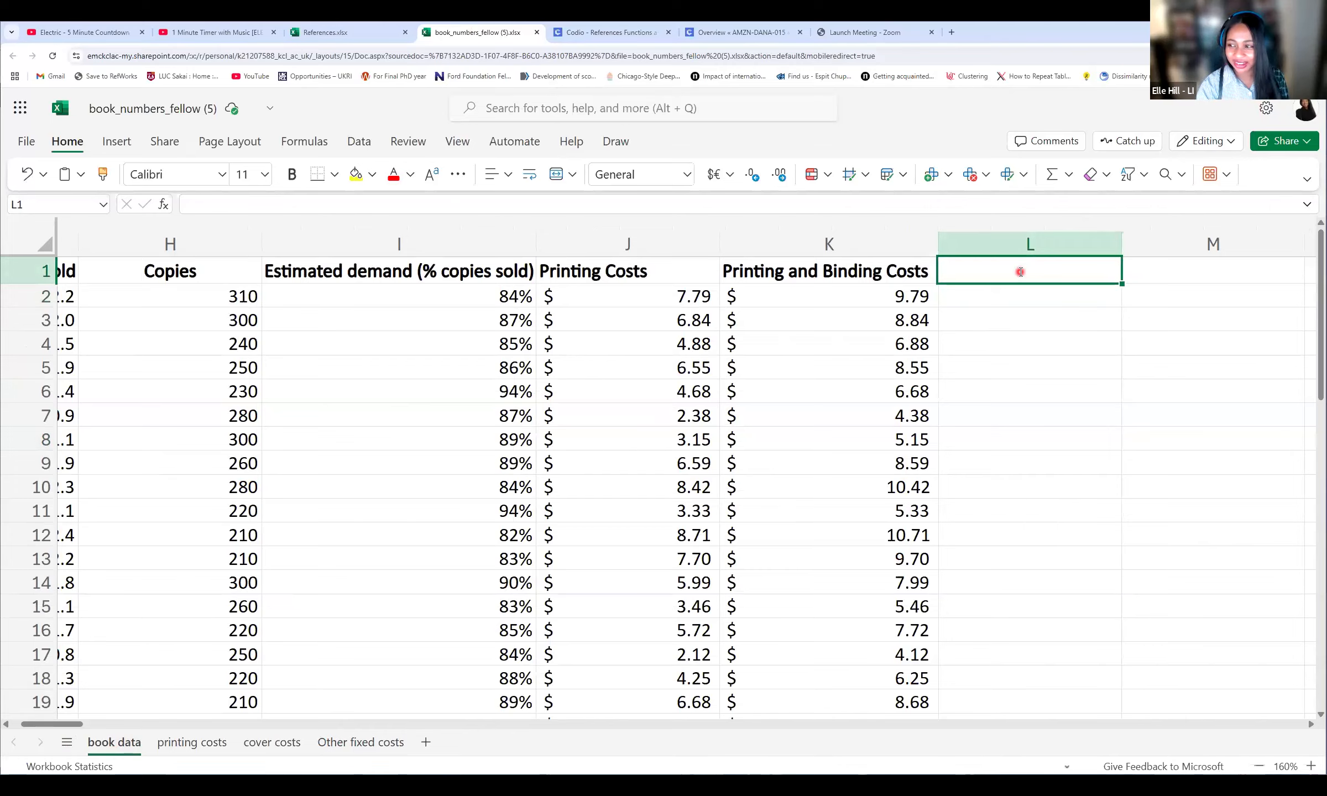
pyautogui.write('Total')
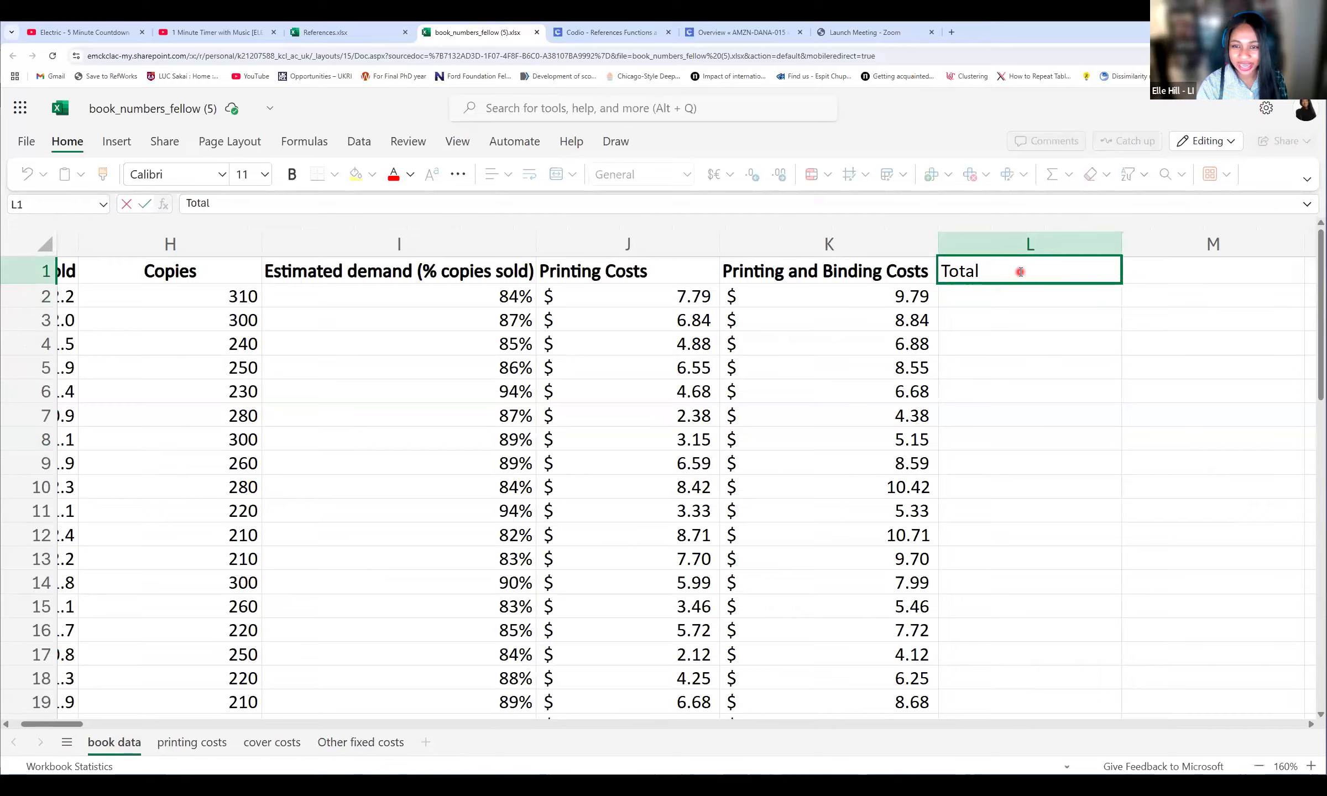
pyautogui.write(' Cost')
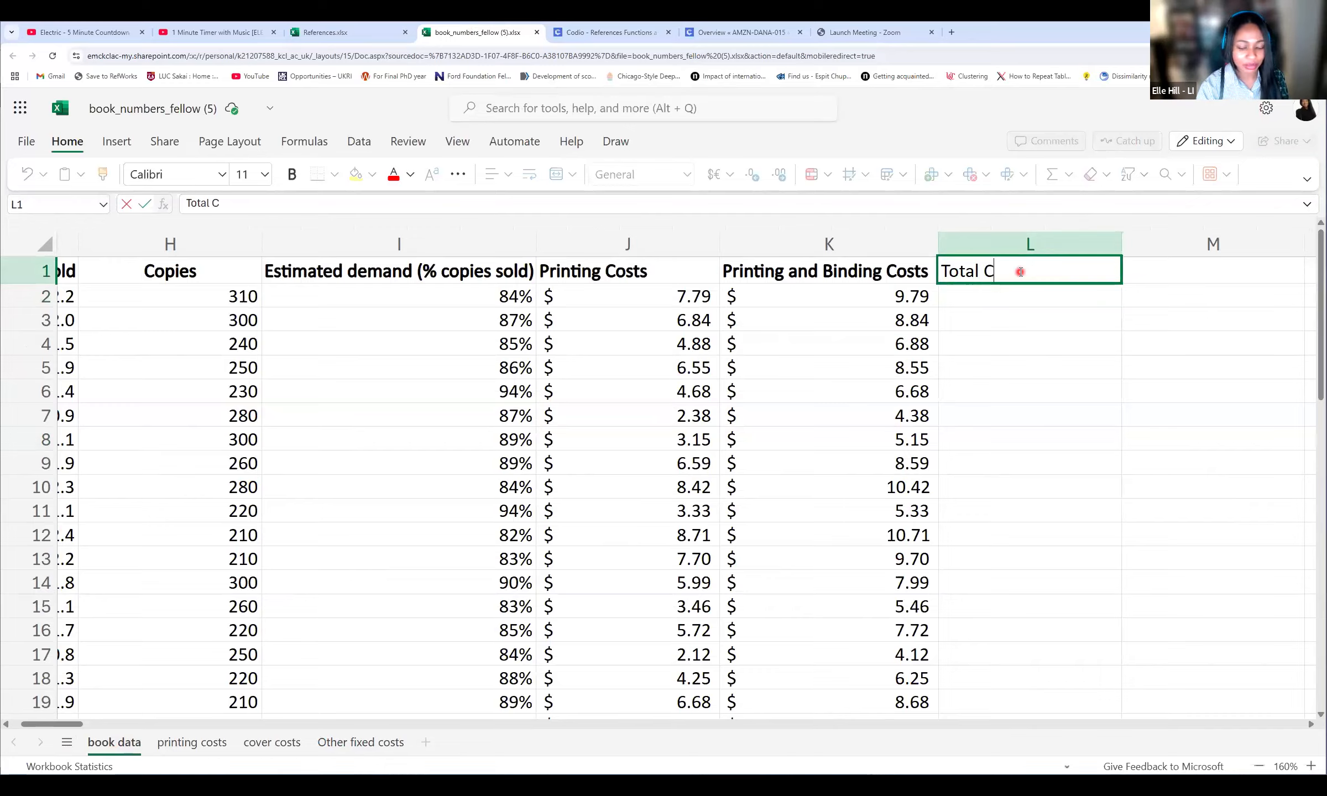
pyautogui.click(1027, 295)
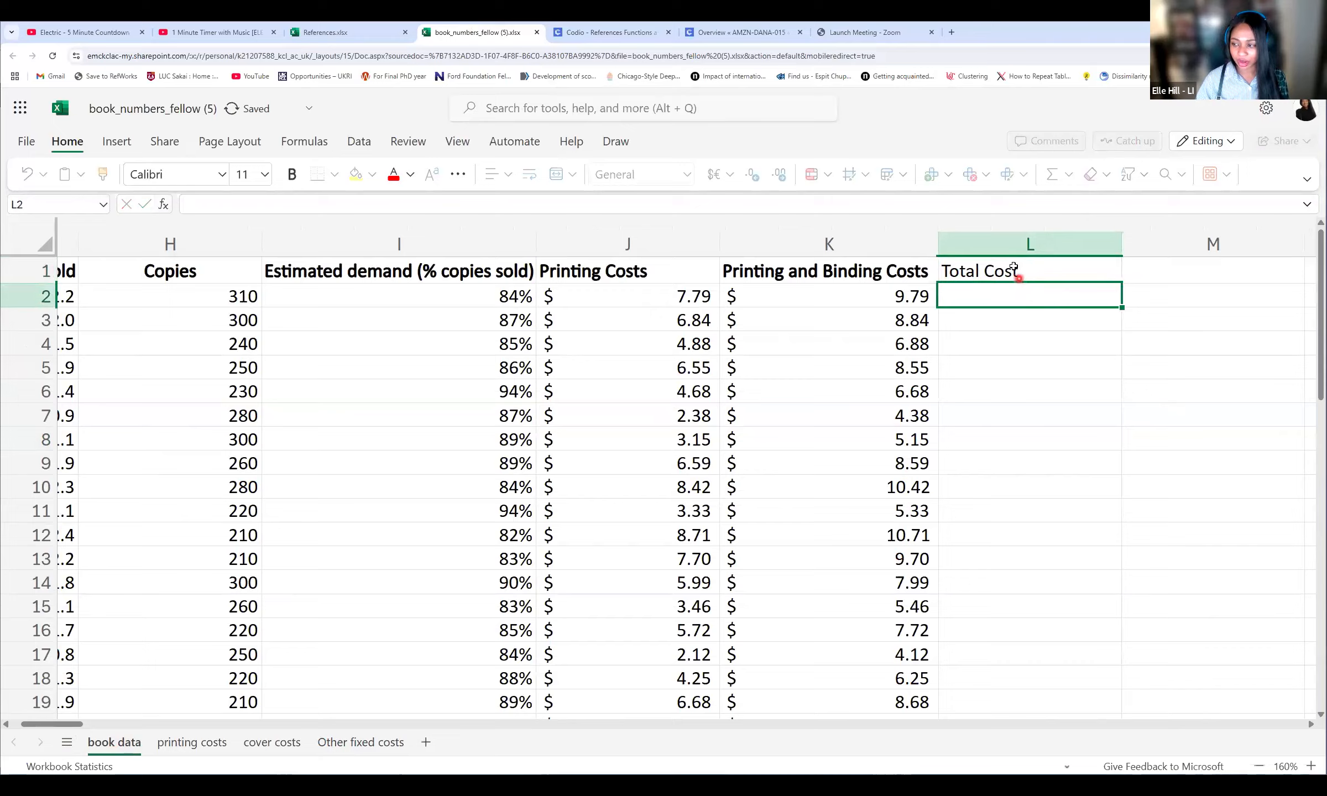
pyautogui.click(1011, 266)
pyautogui.click(291, 175)
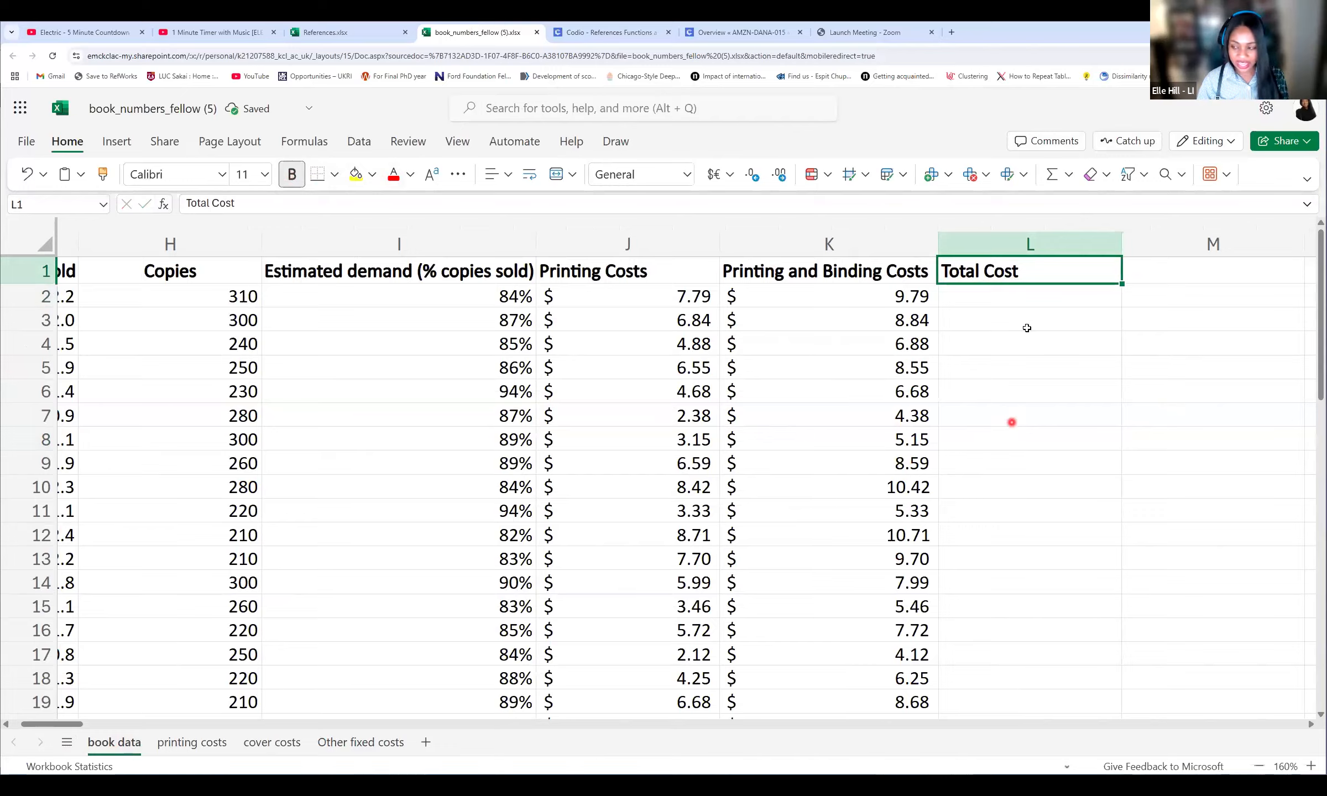
# Step: Recheck Exercise 2 in the Codio guide, return to Excel and start the L2 formula by adding K2 and A2 of Other fixed costs
pyautogui.click(970, 301)
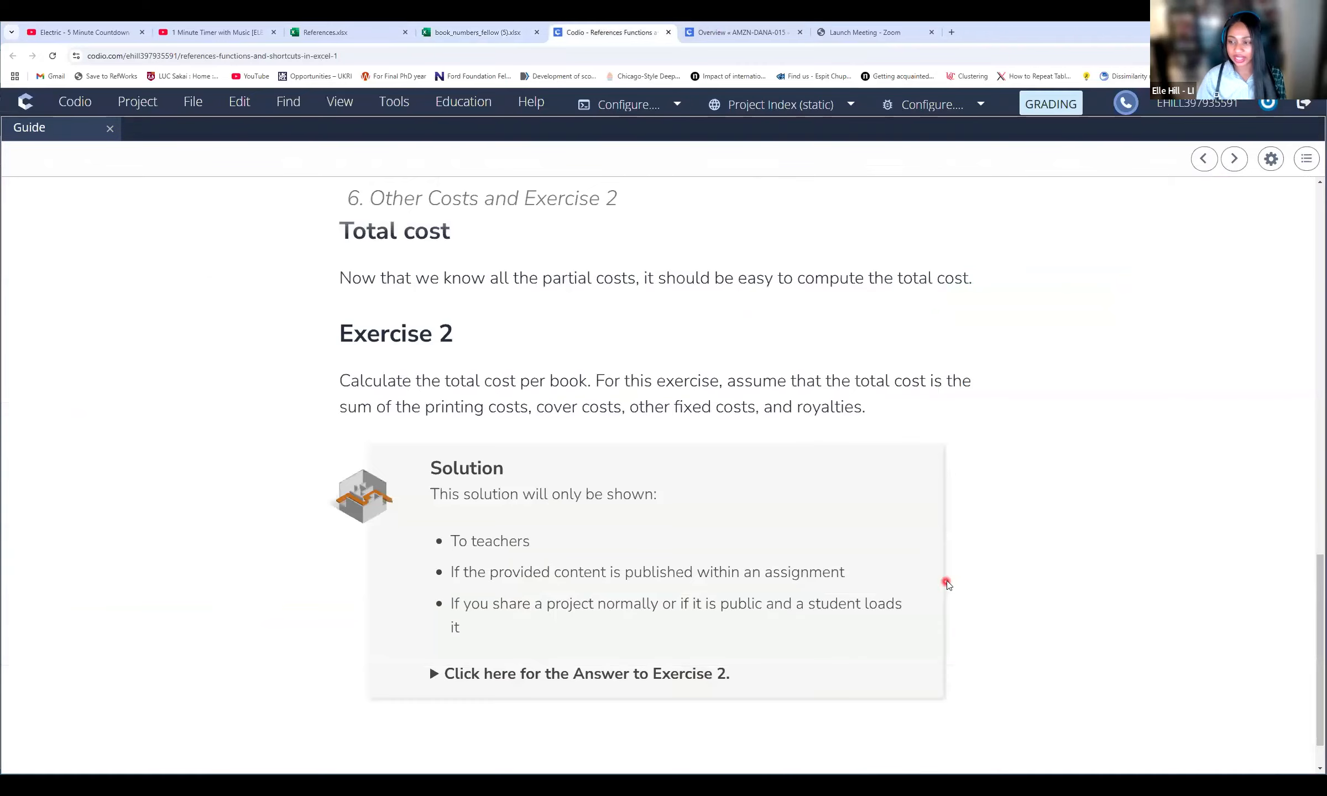
pyautogui.scroll(1, 957, 578)
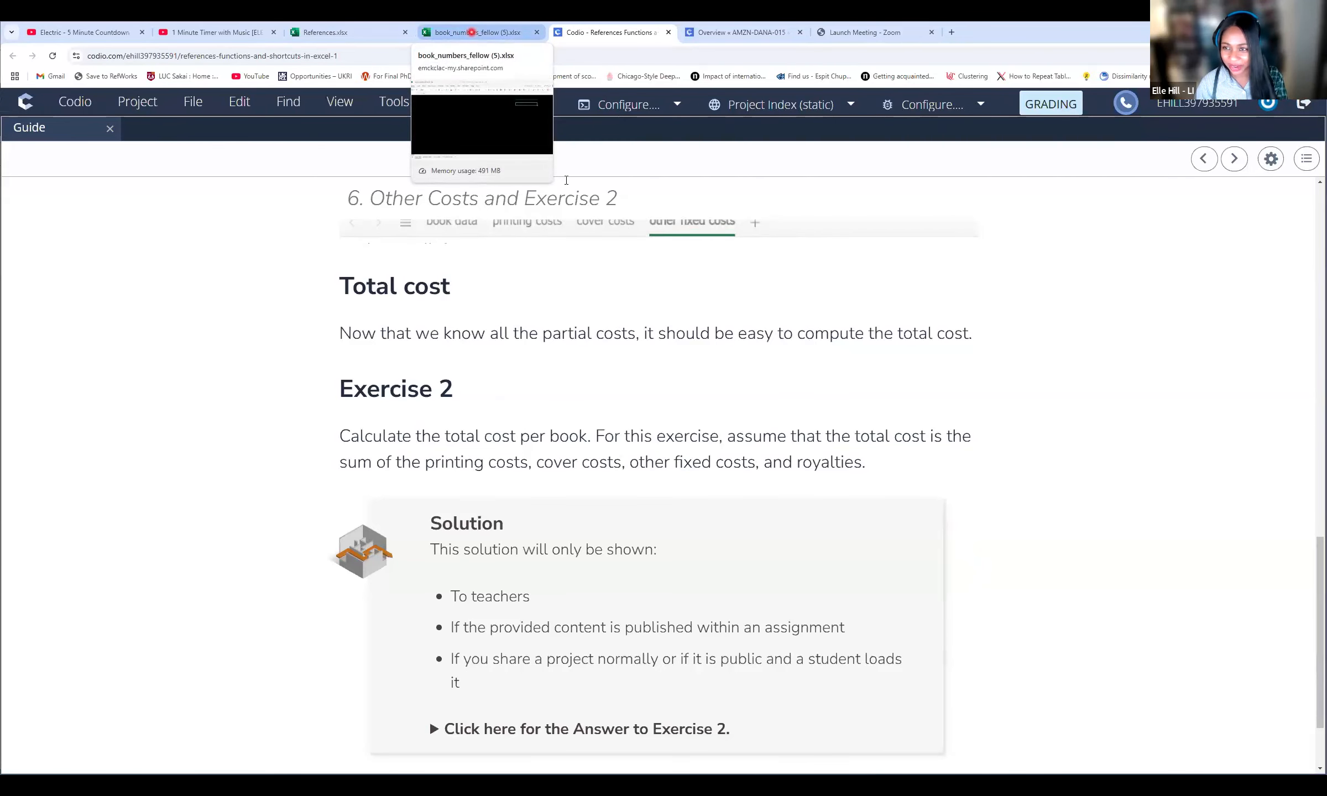
pyautogui.click(471, 32)
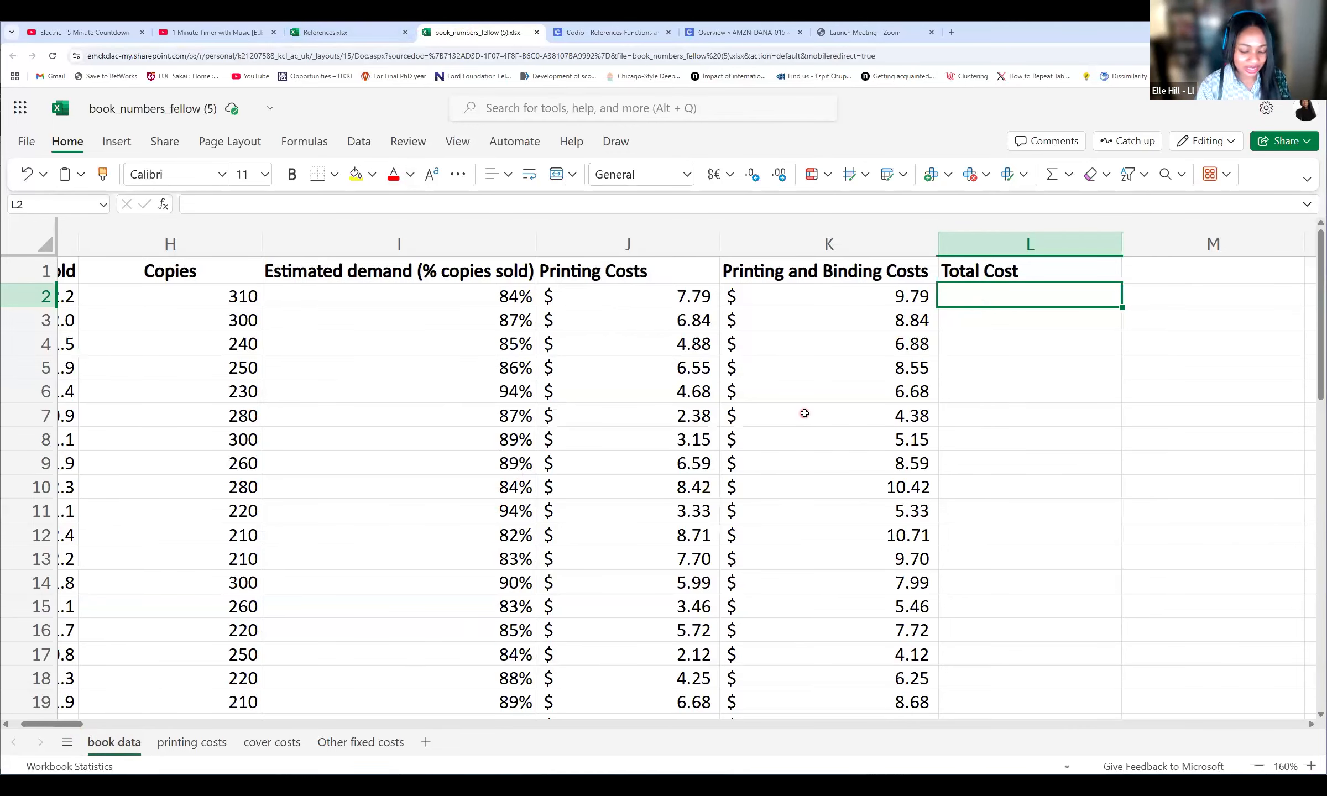
pyautogui.write('=')
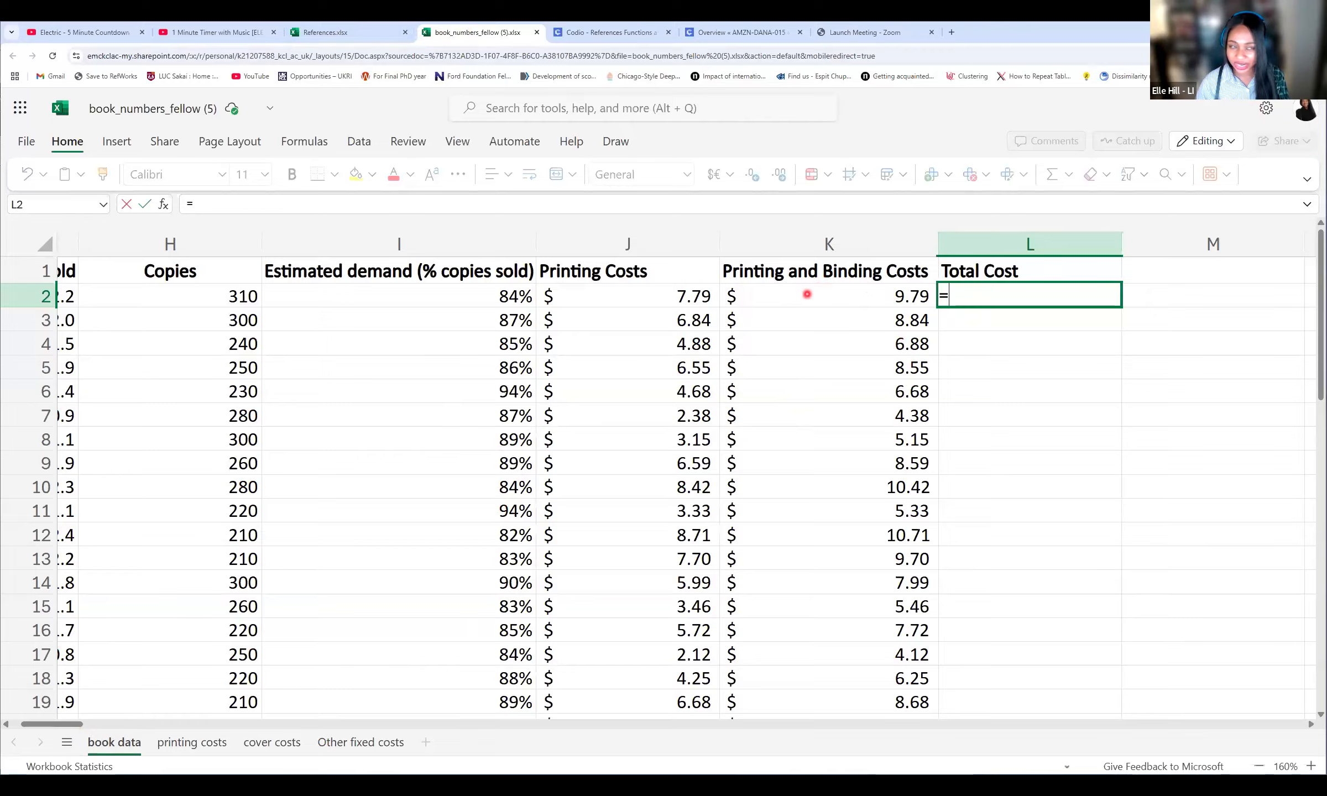
pyautogui.click(866, 294)
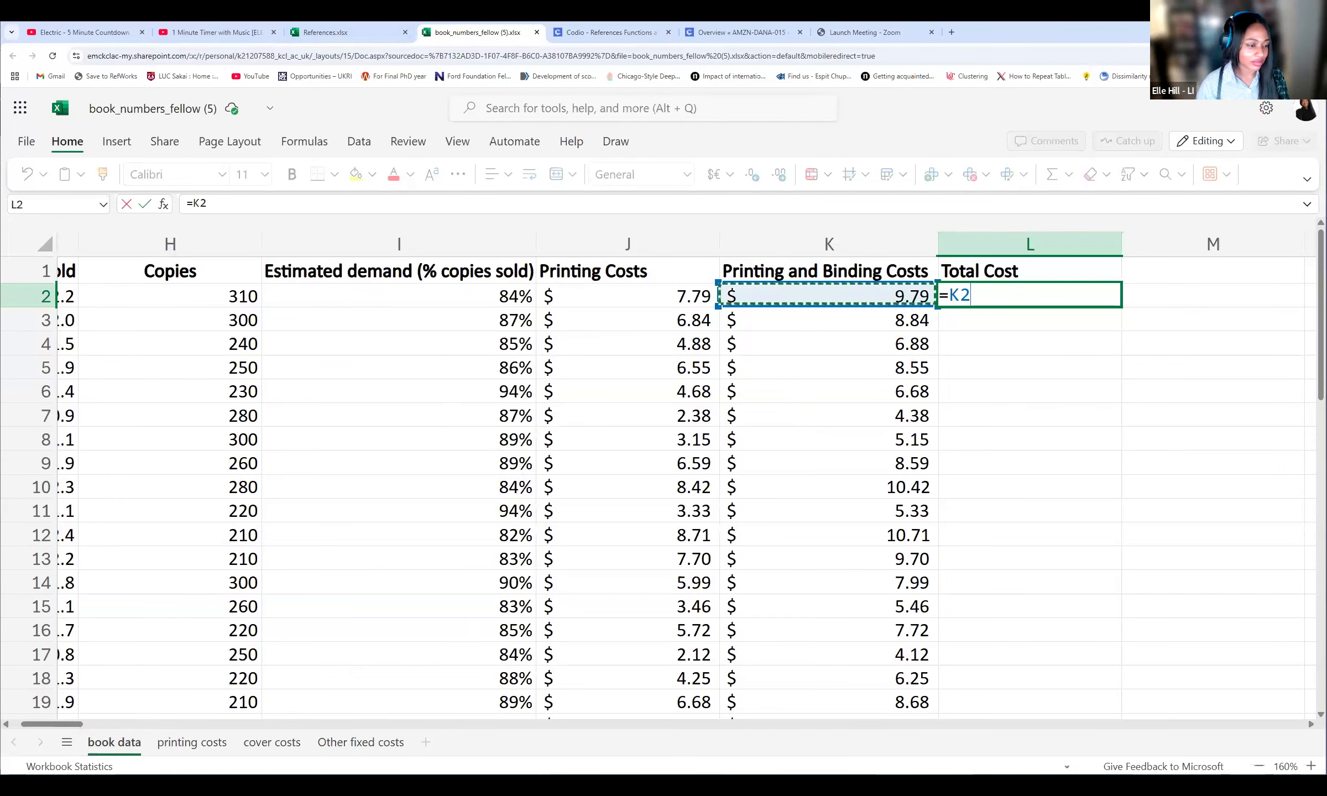
pyautogui.click(506, 203)
pyautogui.write('+')
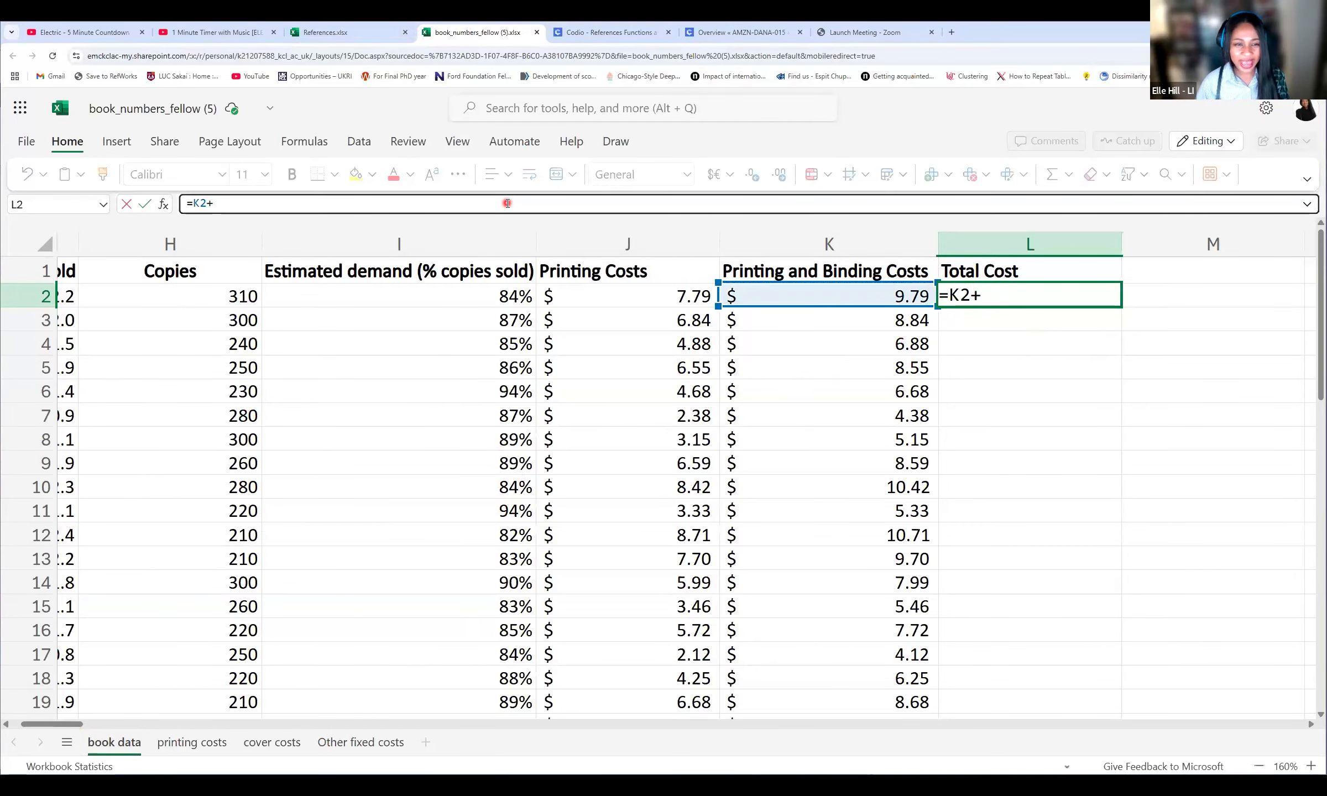
pyautogui.click(371, 744)
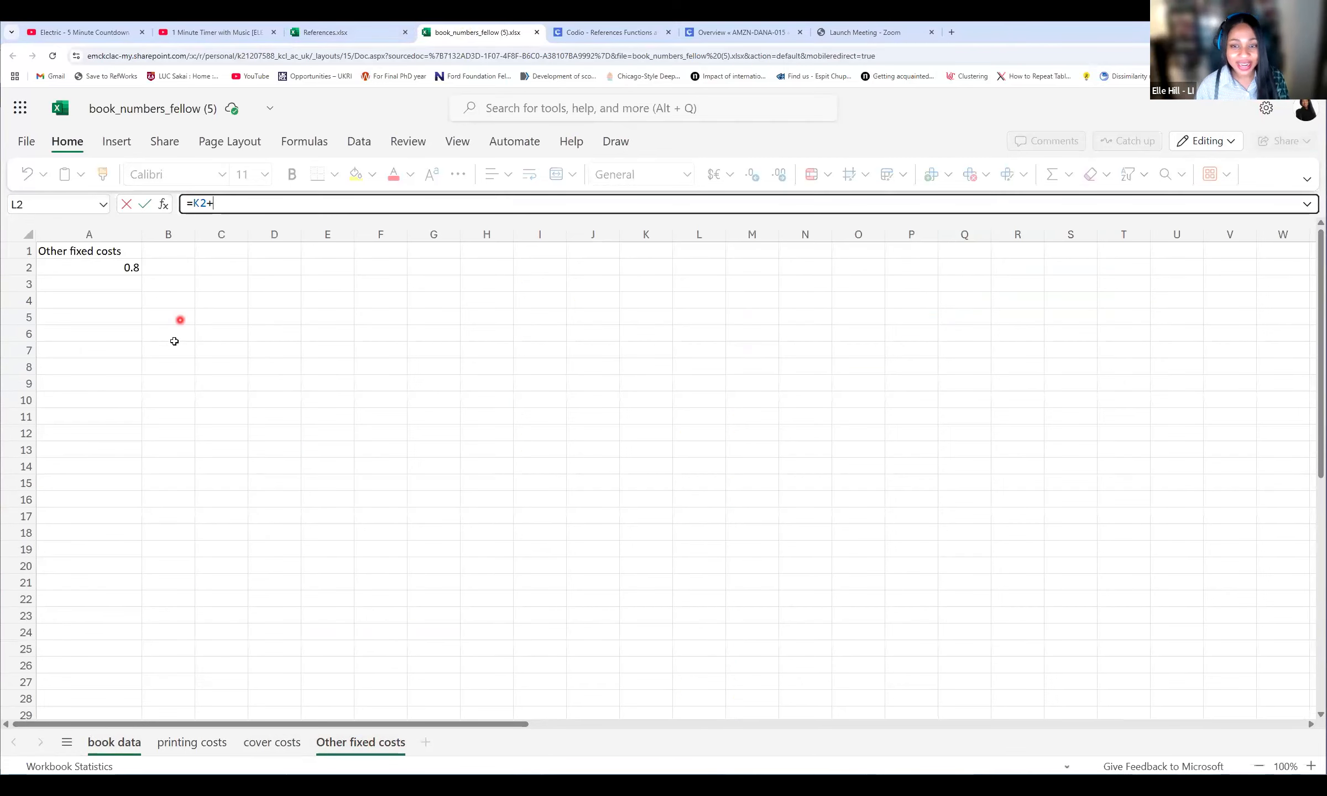
pyautogui.click(106, 266)
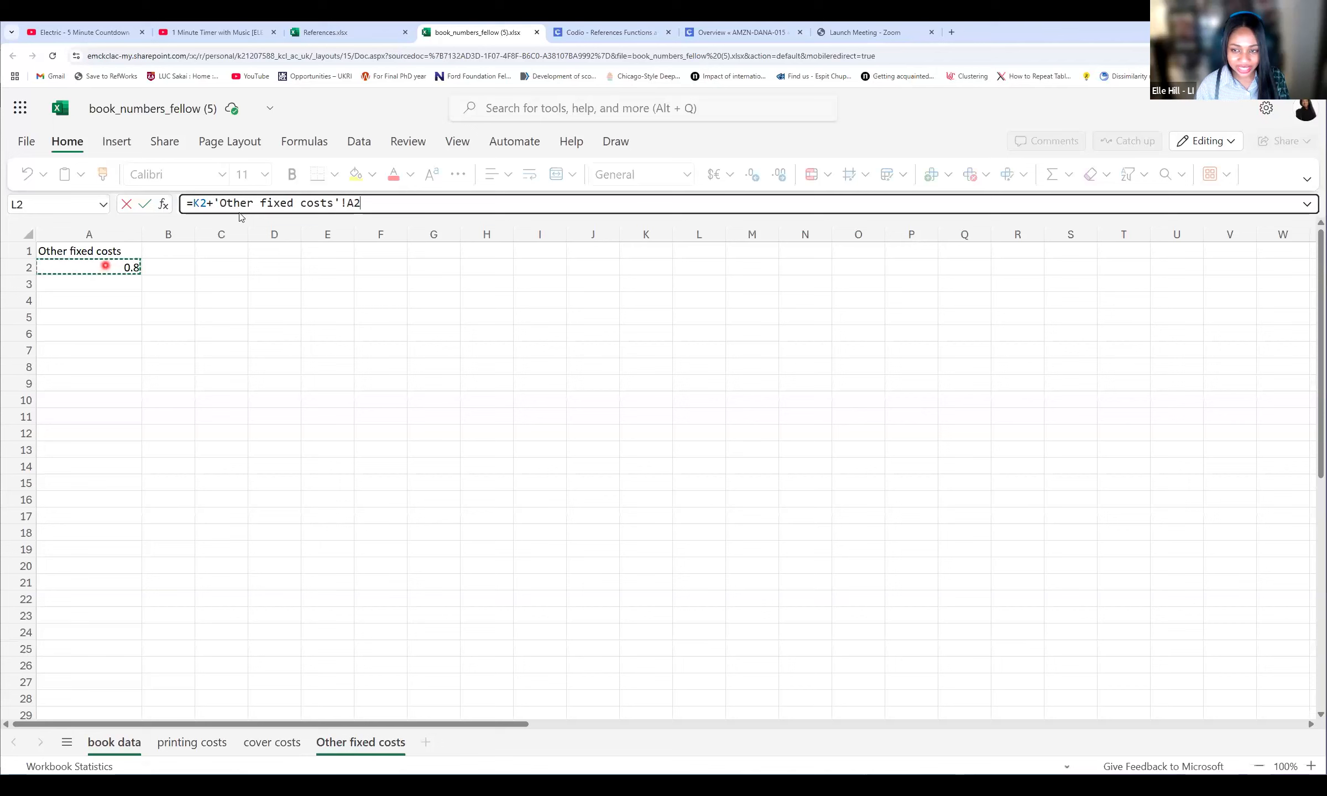
pyautogui.moveTo(217, 204); pyautogui.dragTo(350, 204)
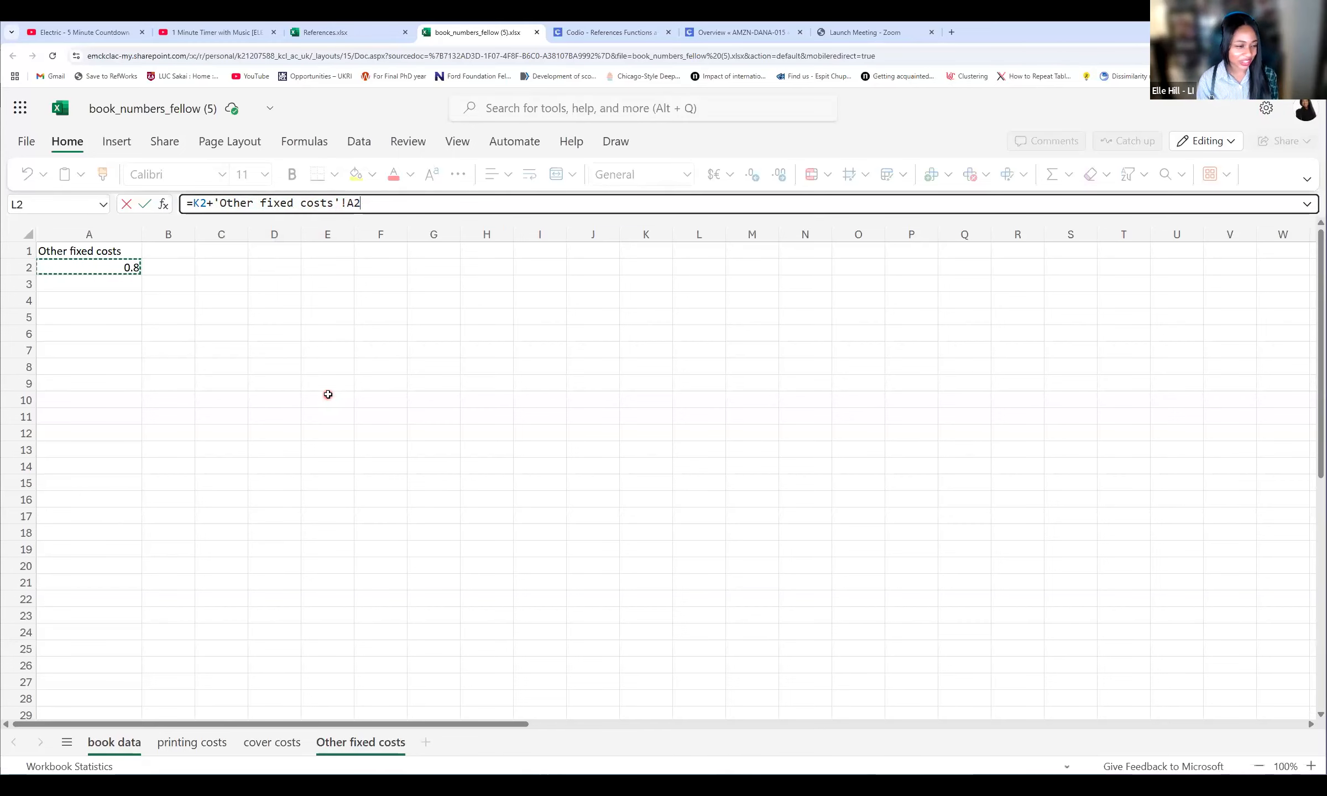
# Step: Make the Other fixed costs reference in the L2 formula absolute as $A$2 and append a plus sign
pyautogui.click(349, 203)
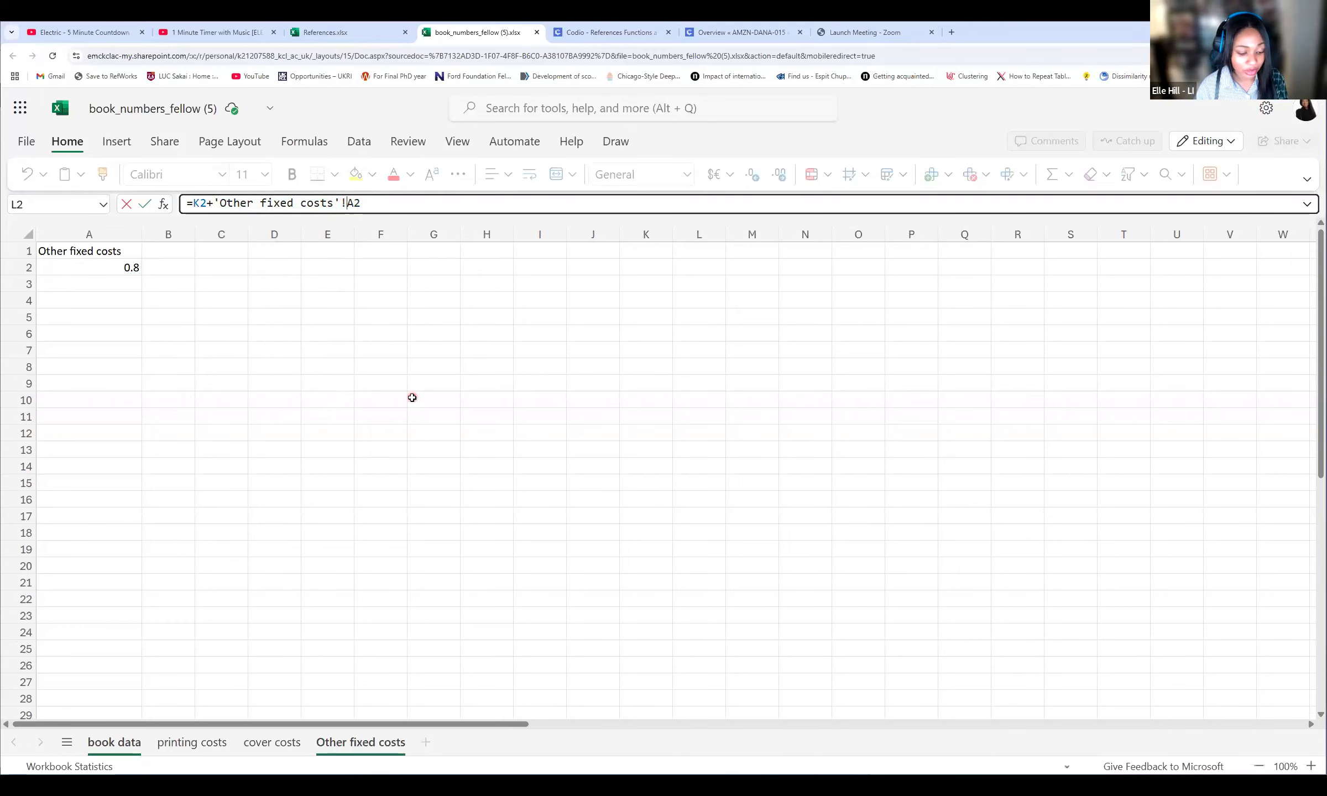
pyautogui.write('$')
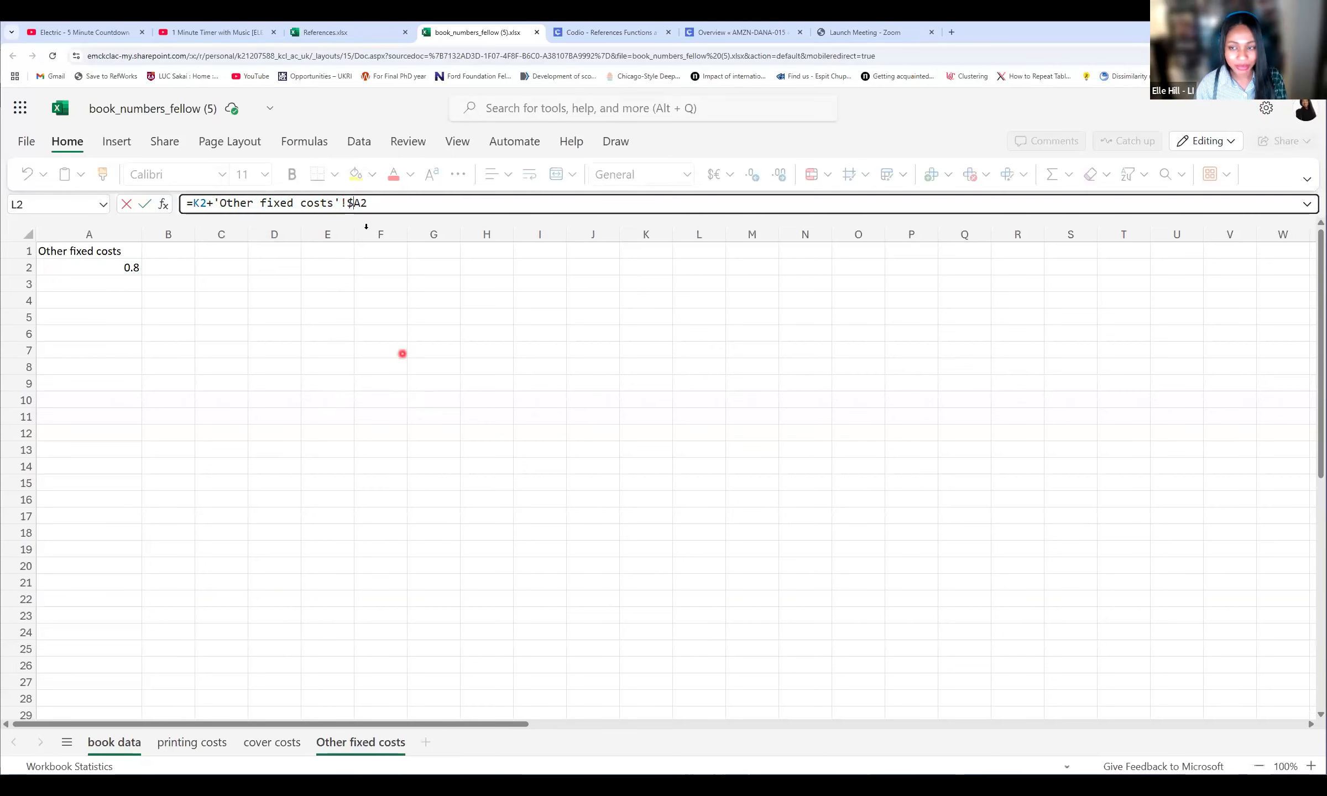
pyautogui.click(360, 204)
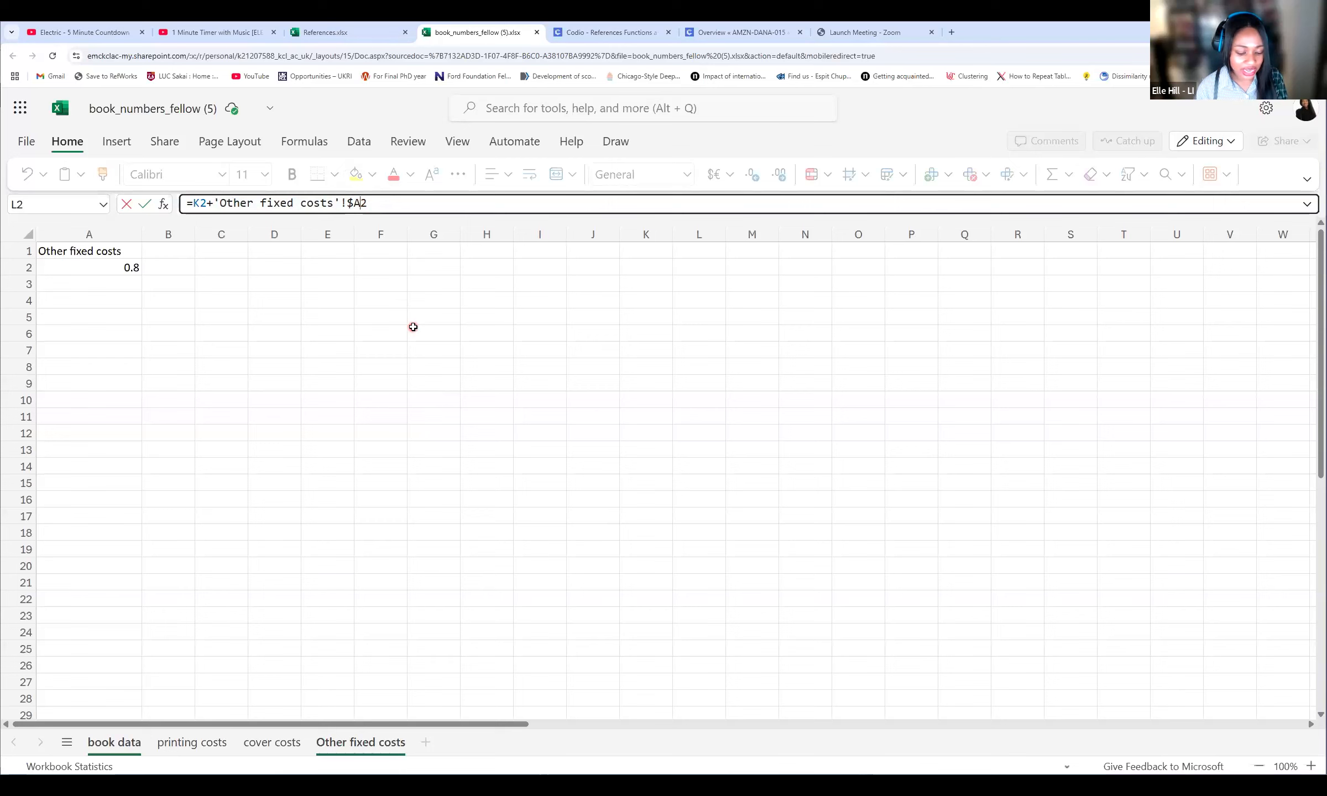
pyautogui.write('$2+')
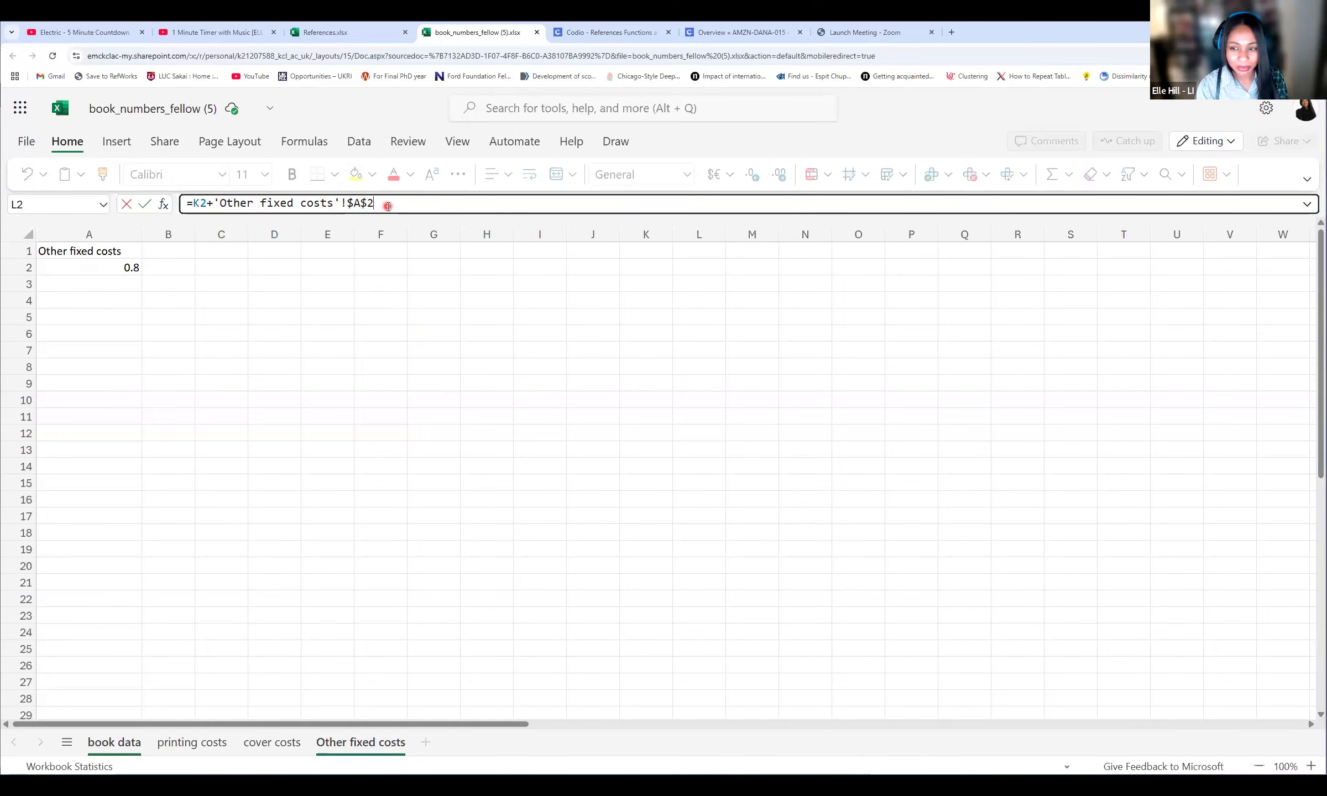
# Step: Add the author's royalties in G2 of book data as the last term of the L2 formula and enter it
pyautogui.click(118, 746)
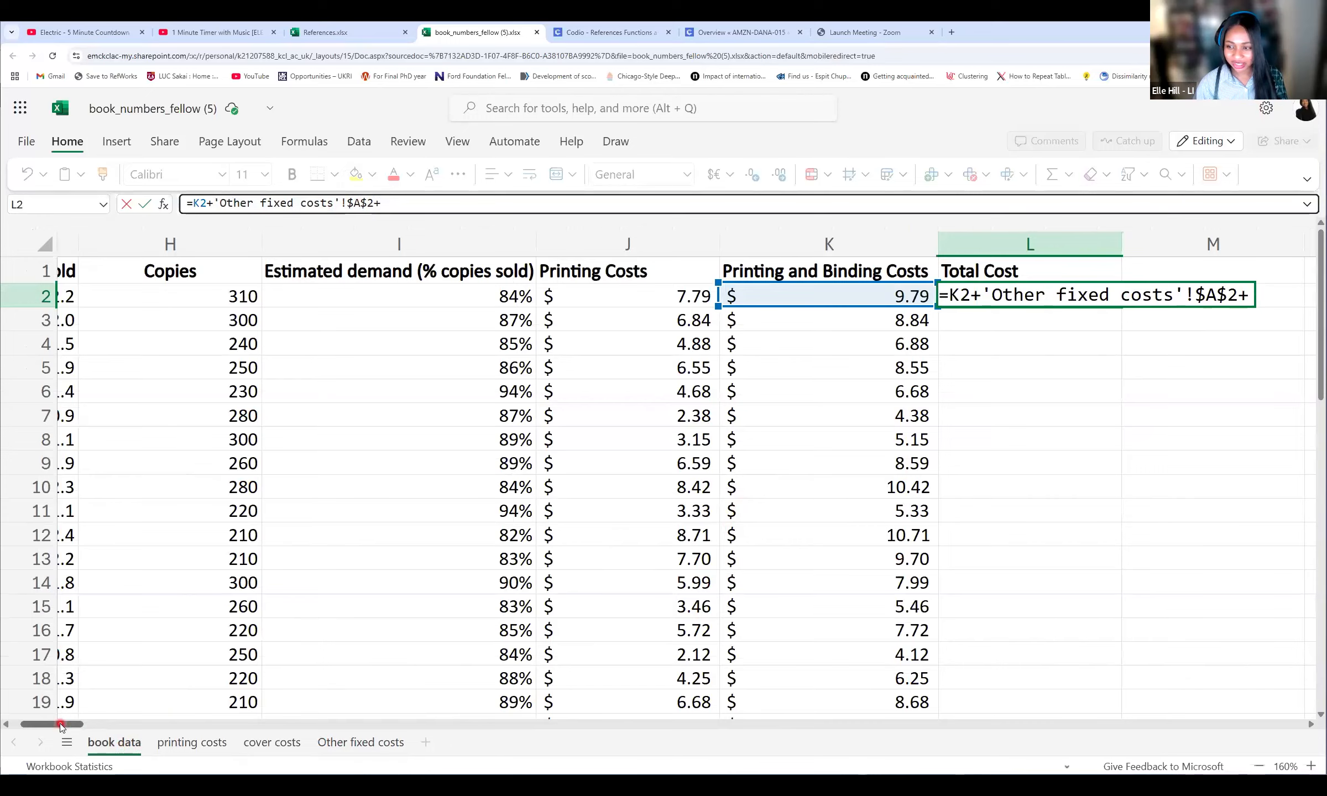
pyautogui.moveTo(46, 725); pyautogui.dragTo(62, 727)
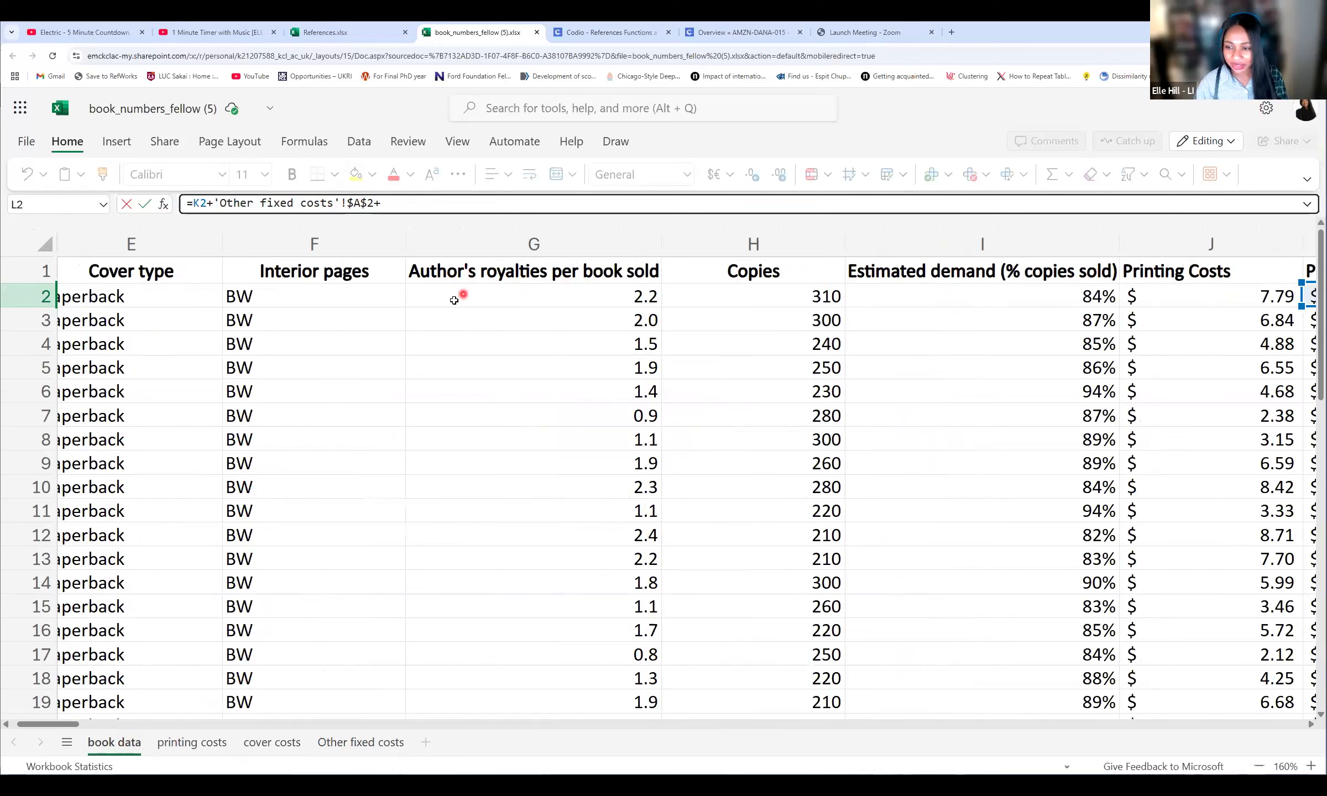
pyautogui.click(534, 295)
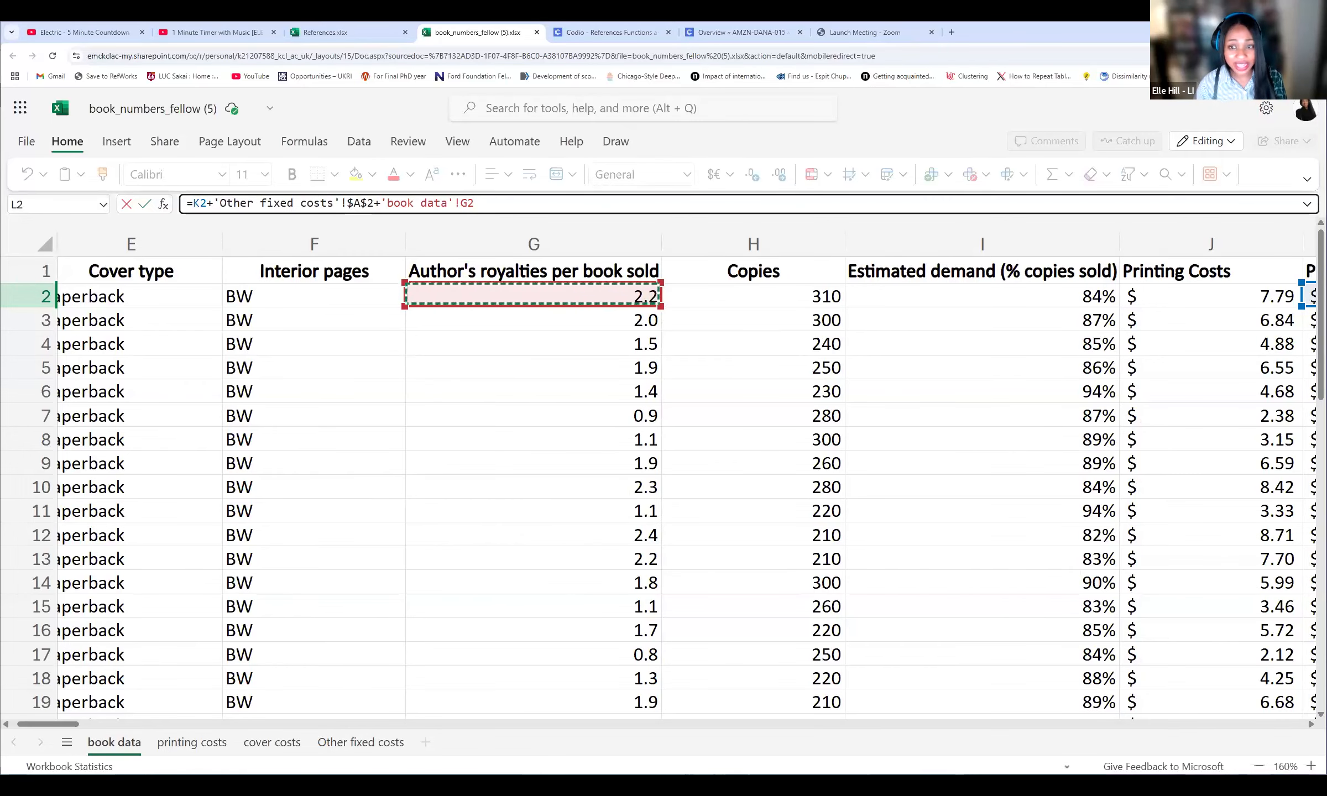
pyautogui.scroll(-1, 627, 287)
pyautogui.scroll(1, 627, 287)
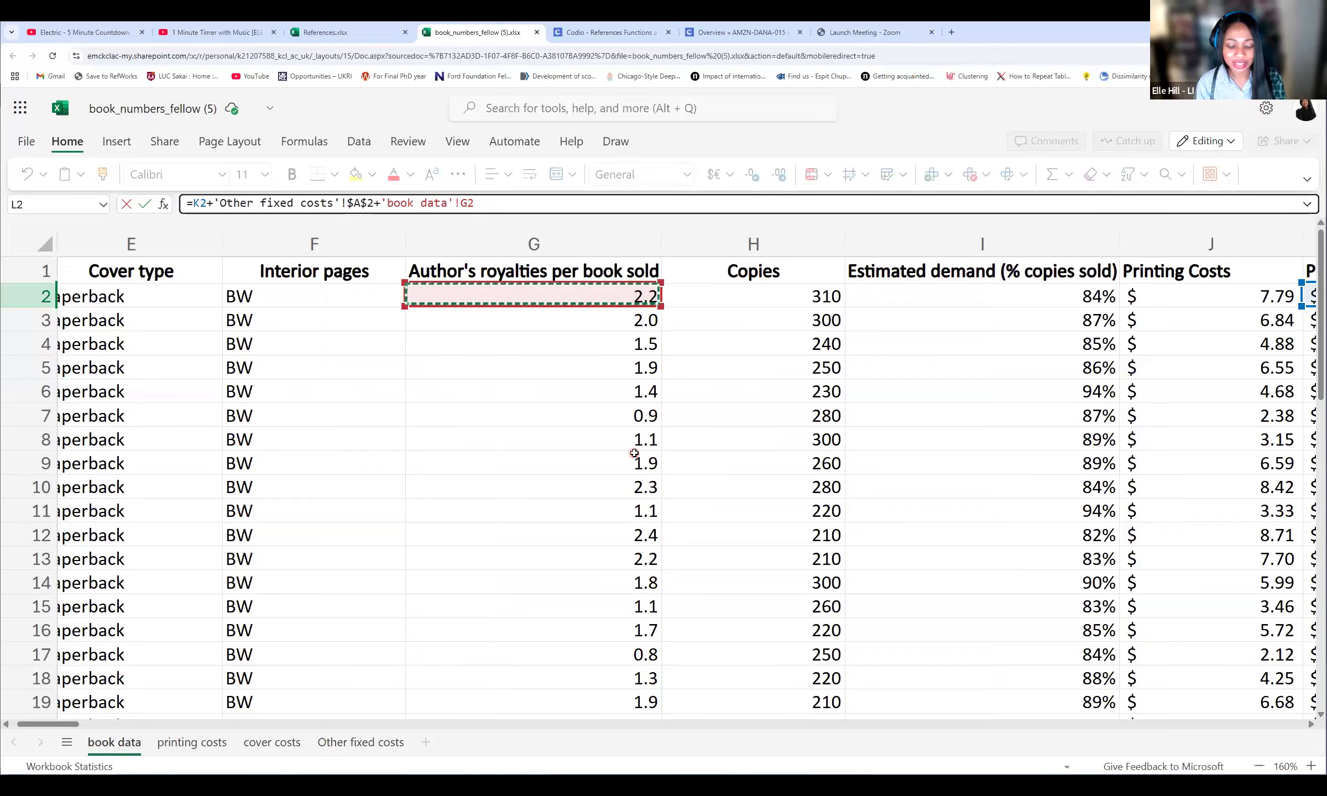
pyautogui.press('Return')
# Step: Fill the Total Cost formula from L2 down column L for all the books
pyautogui.moveTo(60, 724); pyautogui.dragTo(62, 724)
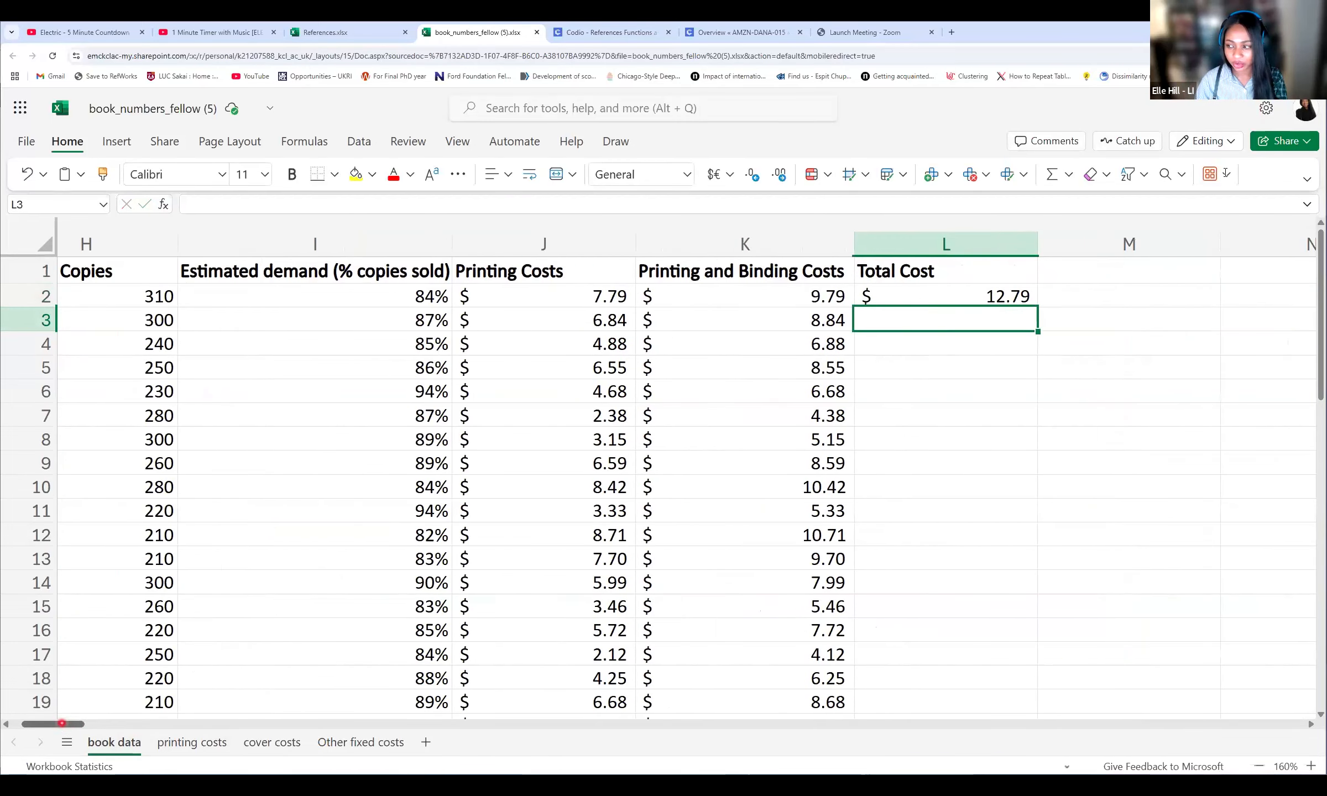
pyautogui.click(961, 289)
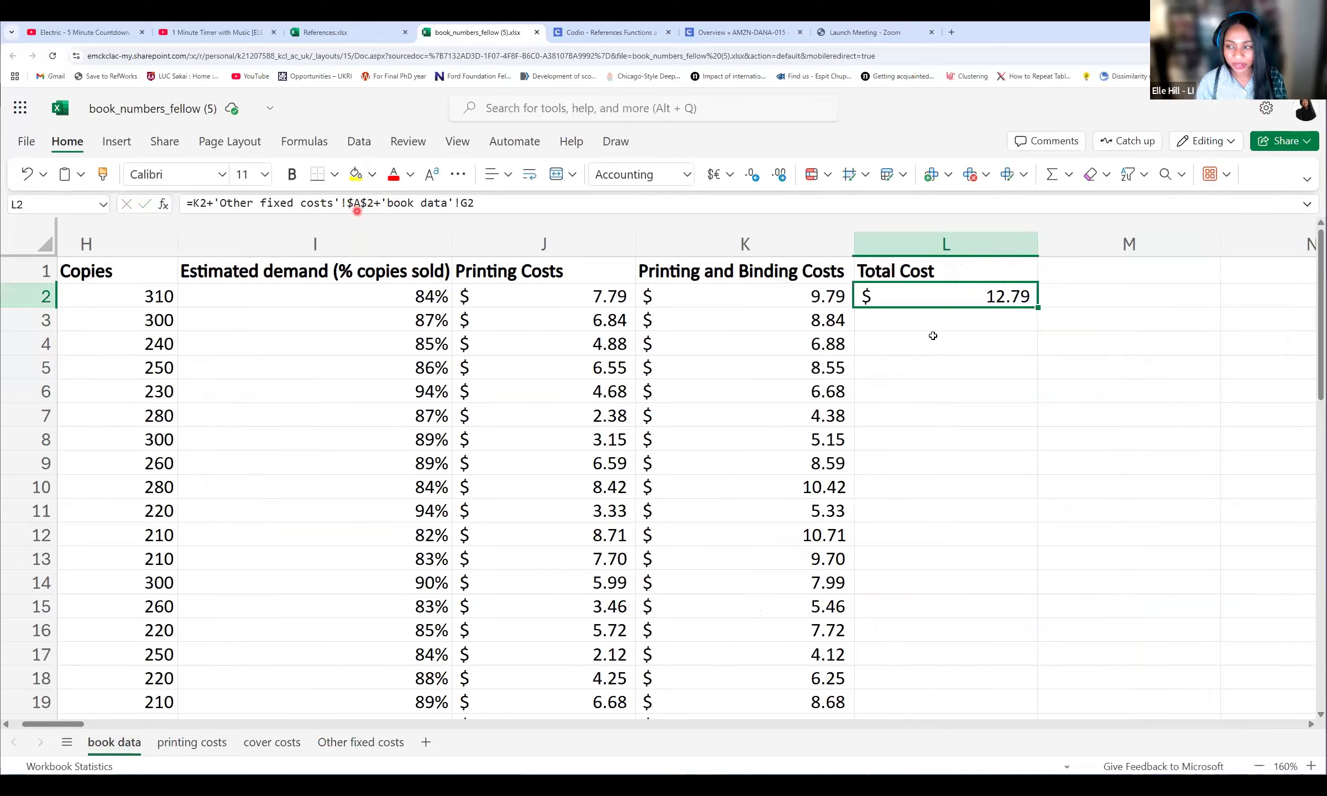
pyautogui.doubleClick(1039, 308)
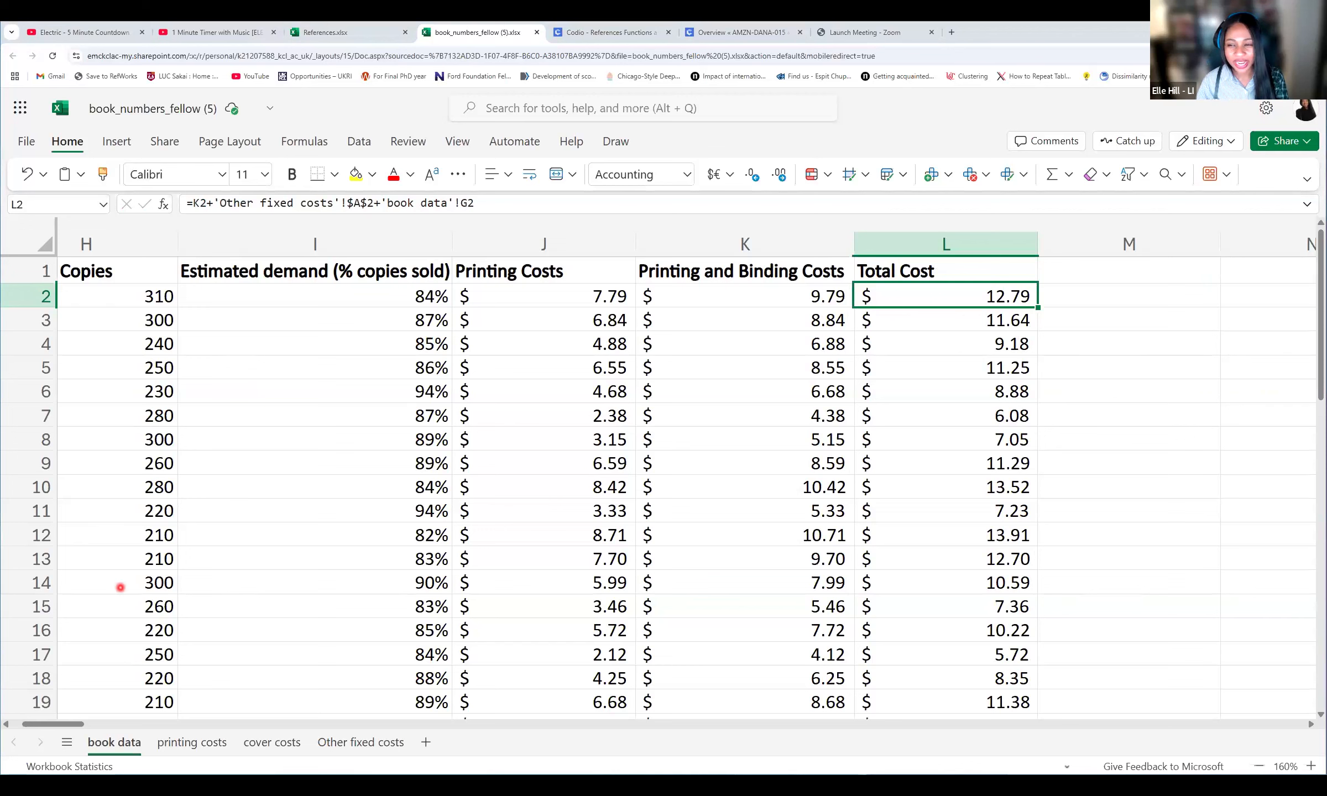
pyautogui.click(1117, 299)
pyautogui.click(392, 296)
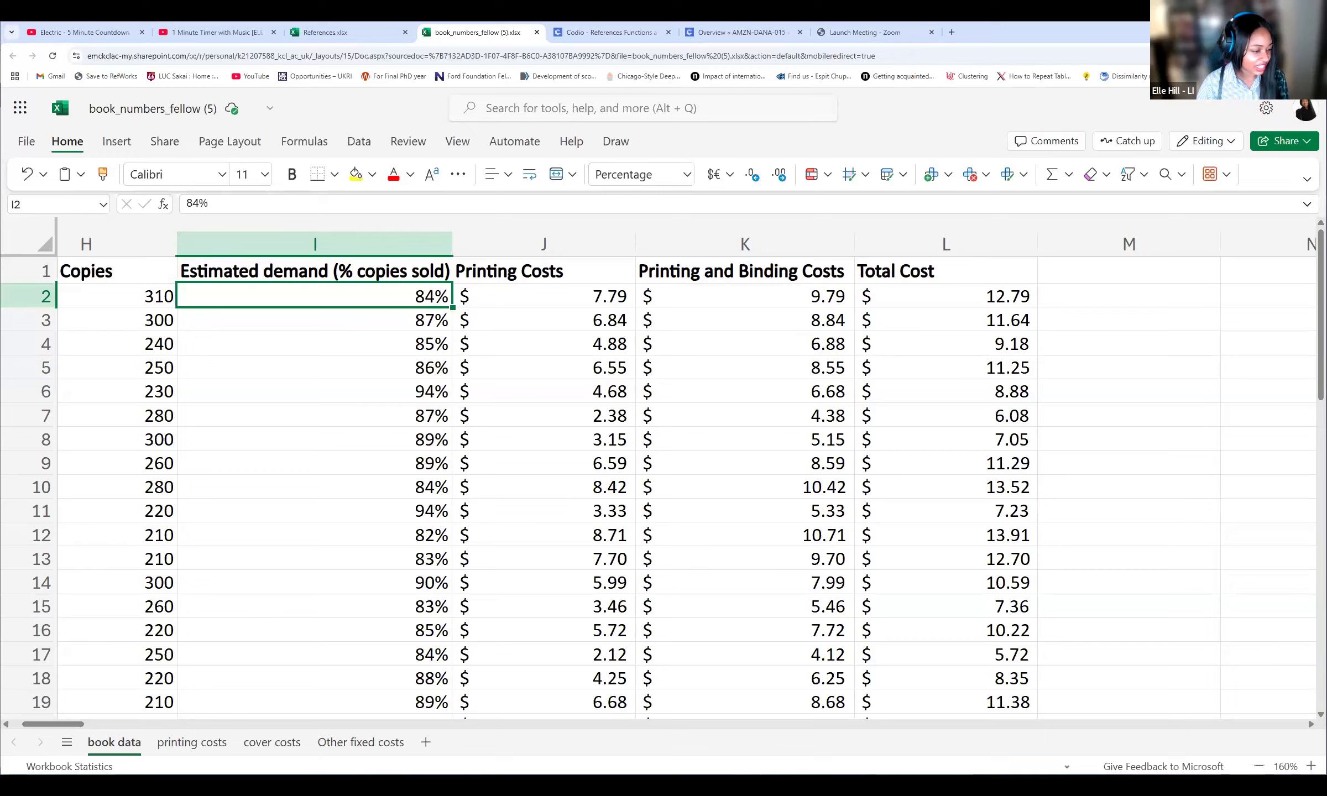
# Step: Review the Total Cost formula in L2 against the source cell on the Other fixed costs sheet and return to book data
pyautogui.click(953, 292)
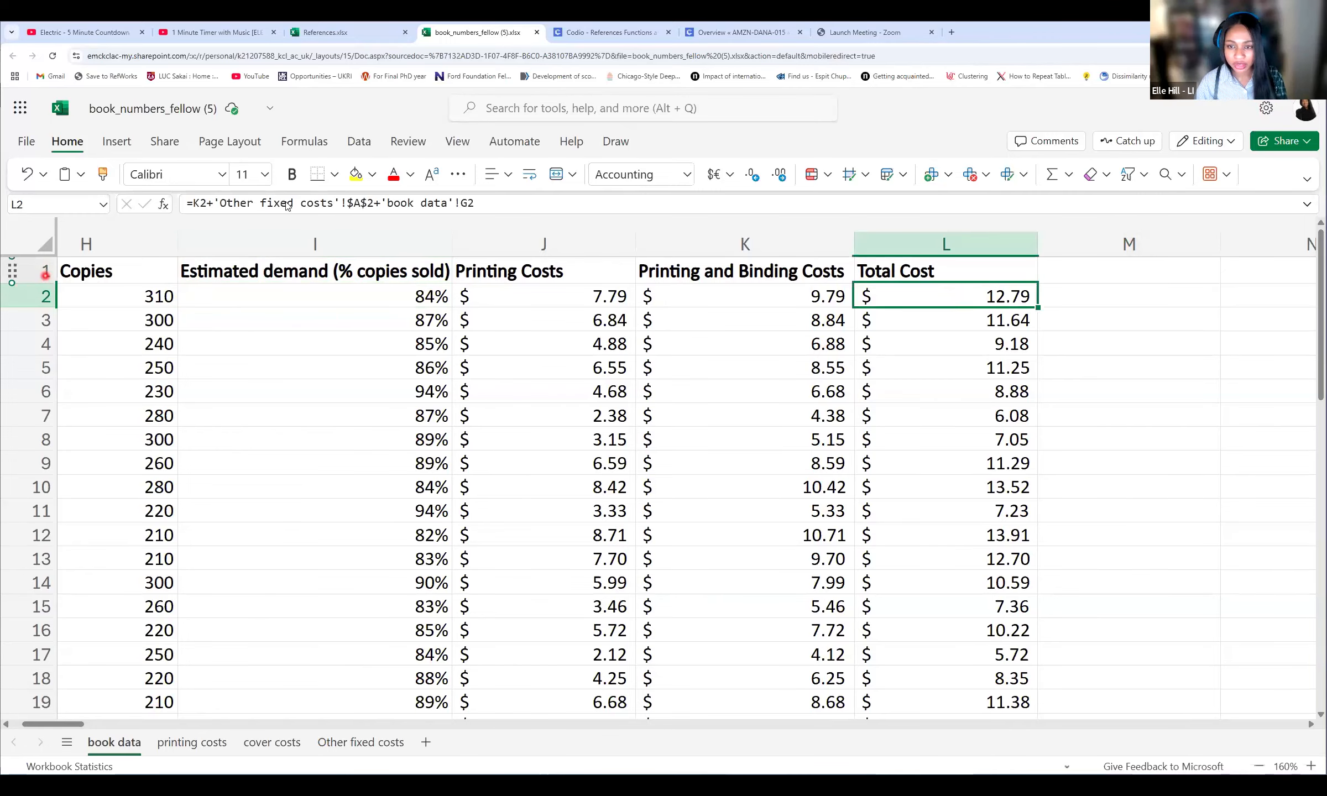
pyautogui.click(210, 204)
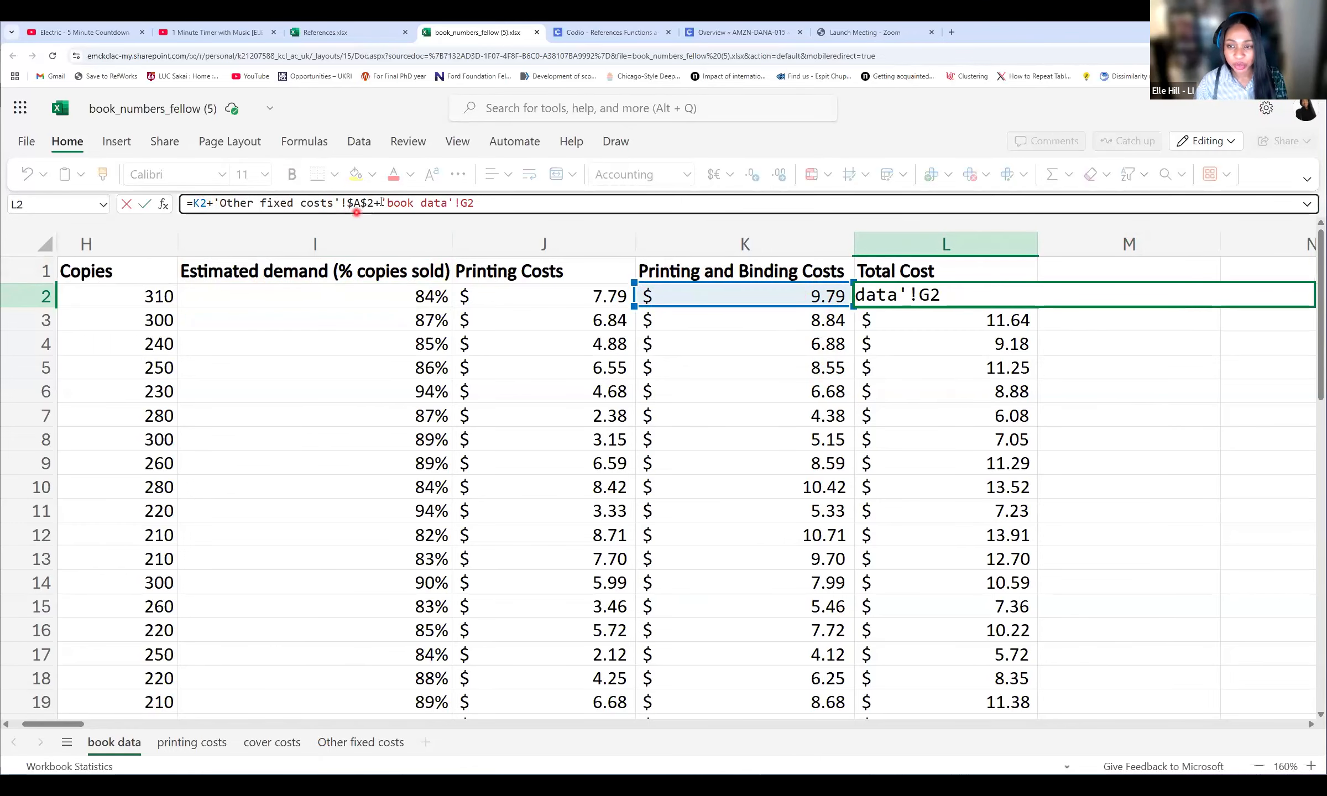
pyautogui.click(127, 206)
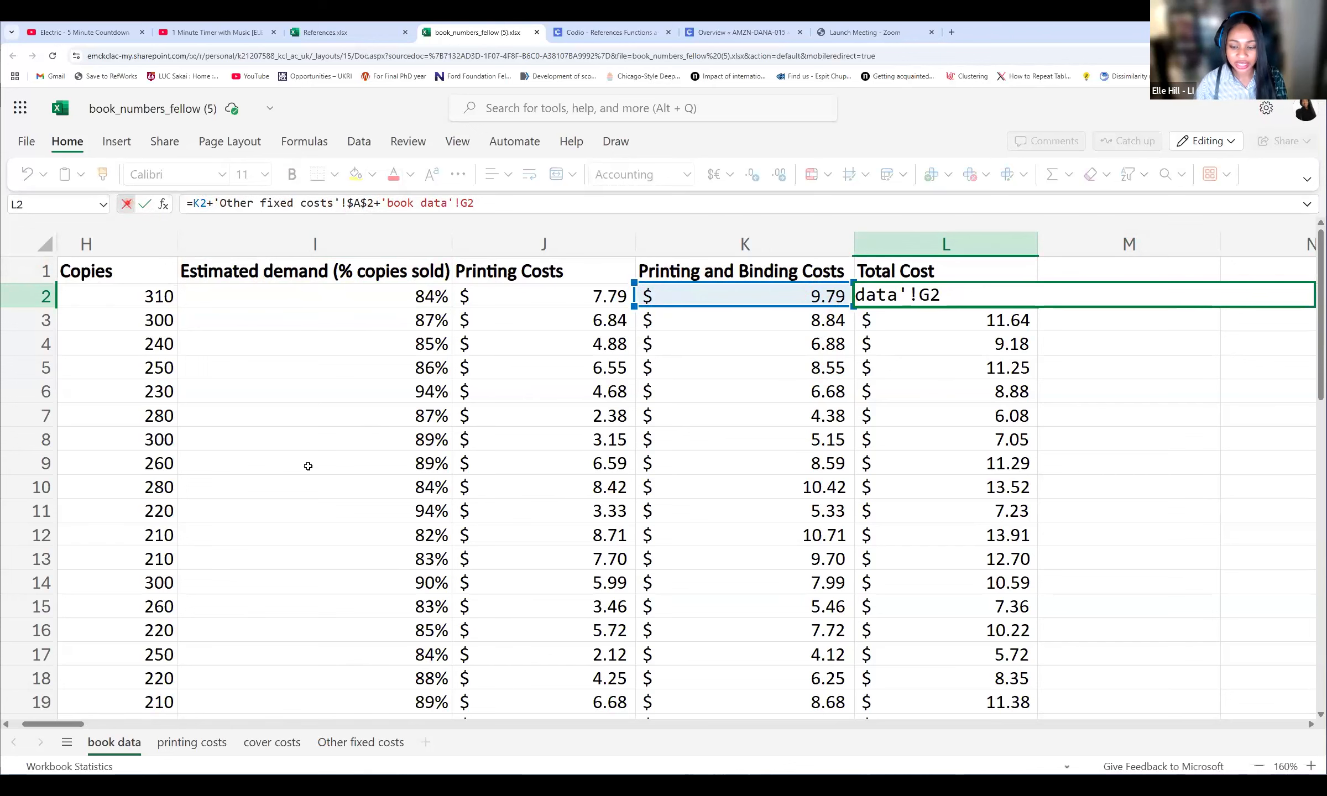
pyautogui.click(355, 743)
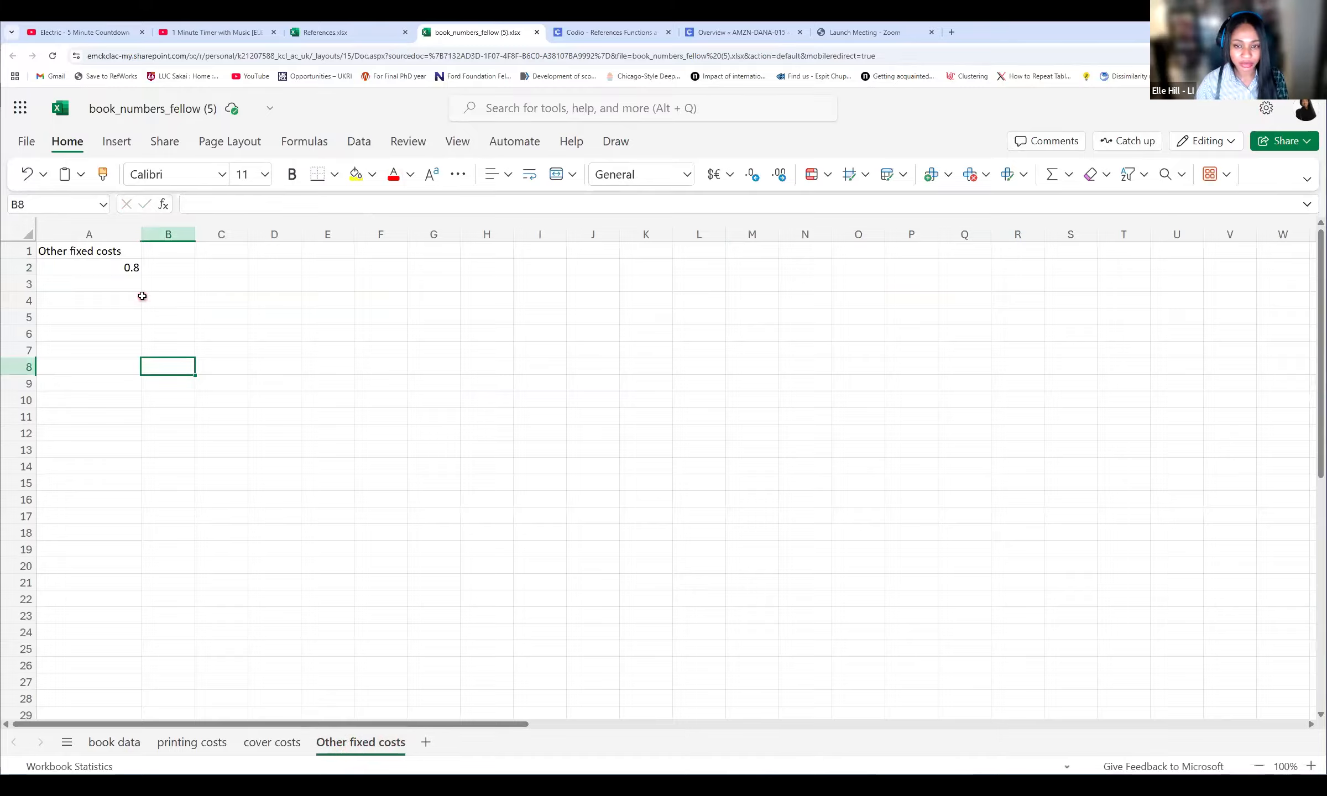
pyautogui.scroll(4, 202, 340)
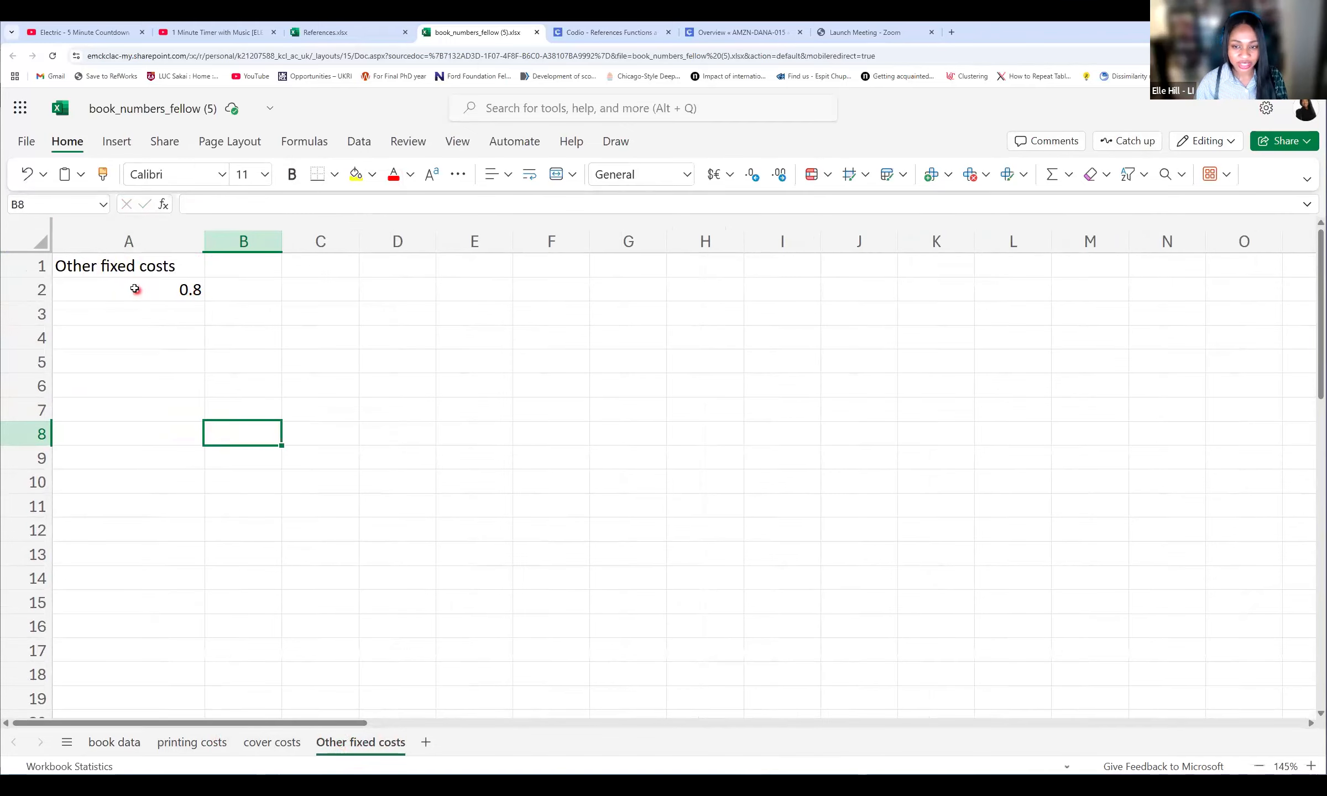
pyautogui.click(124, 742)
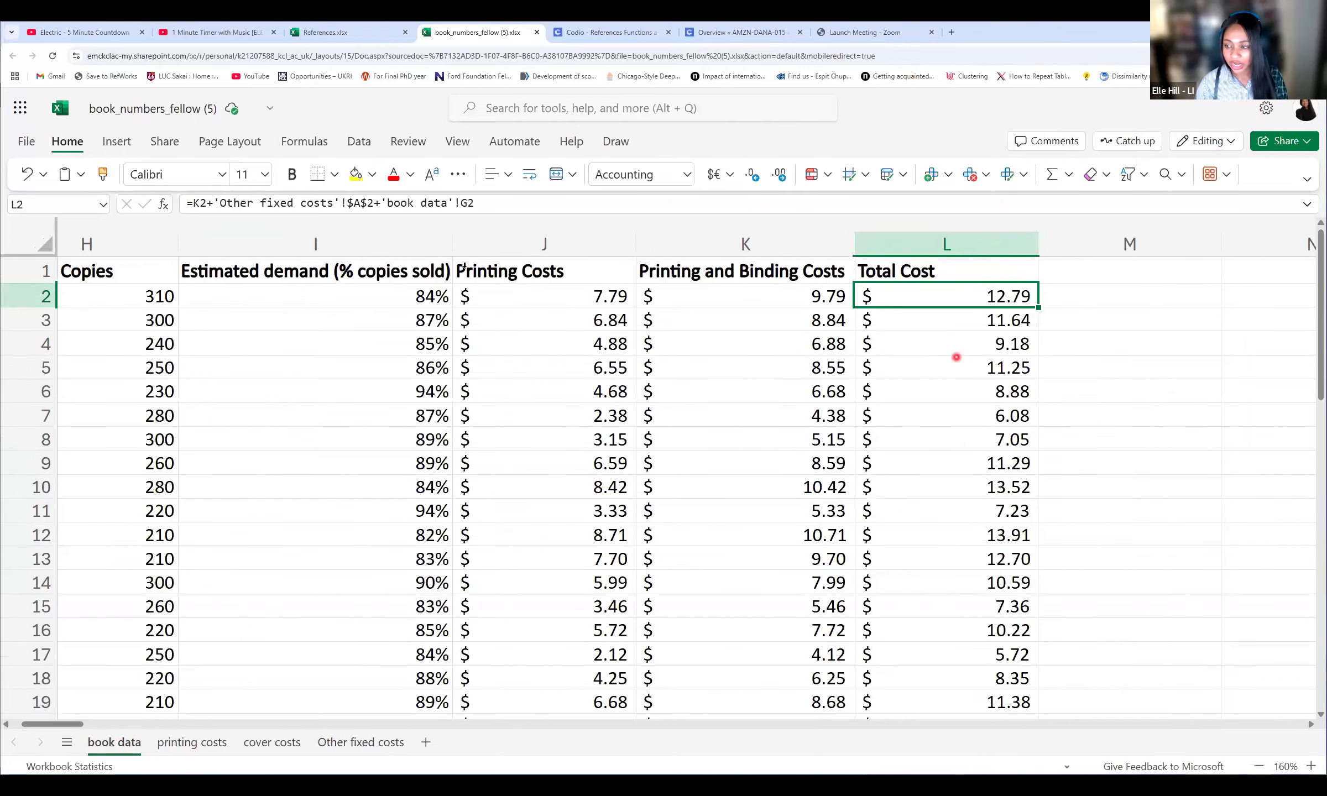
# Step: Examine the absolute reference $A$2 within the L2 formula and leave the formula as it is
pyautogui.click(374, 202)
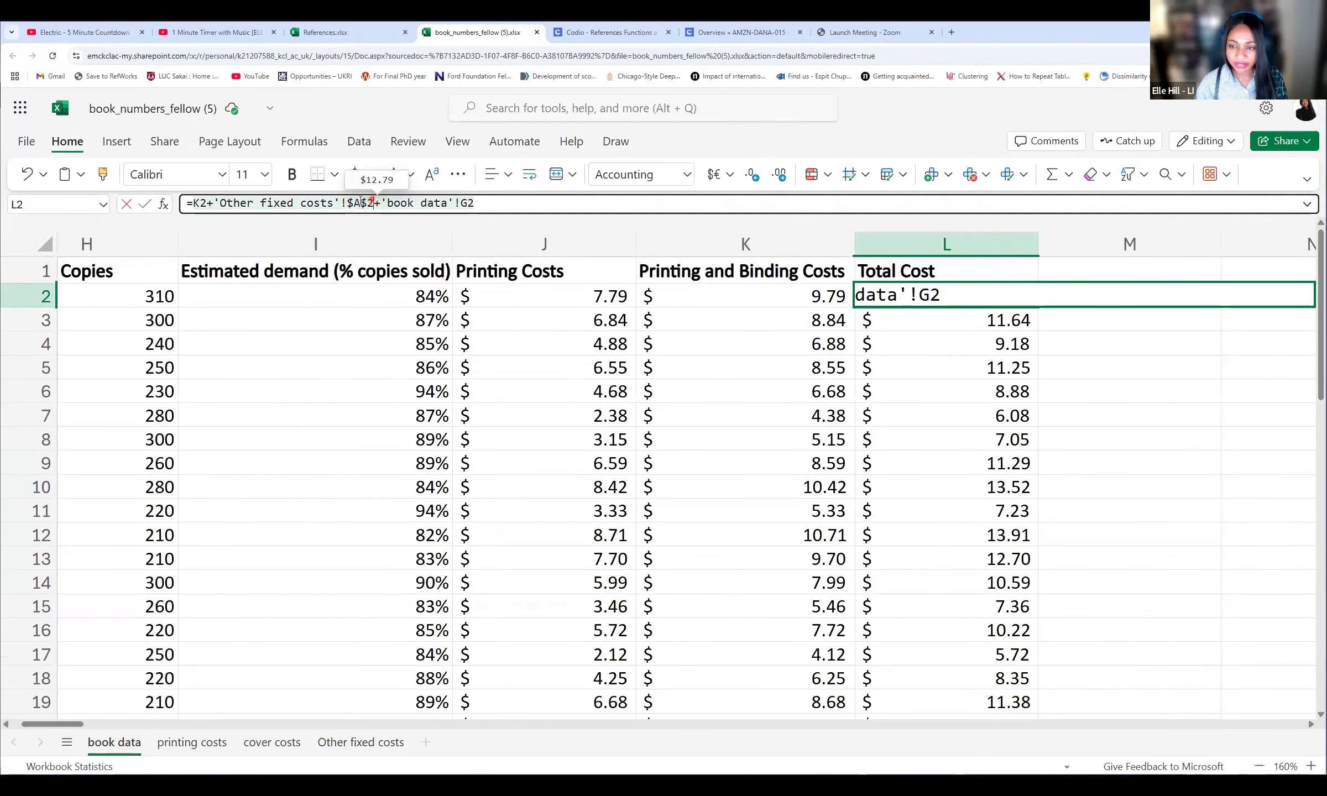
pyautogui.moveTo(374, 203); pyautogui.dragTo(346, 203)
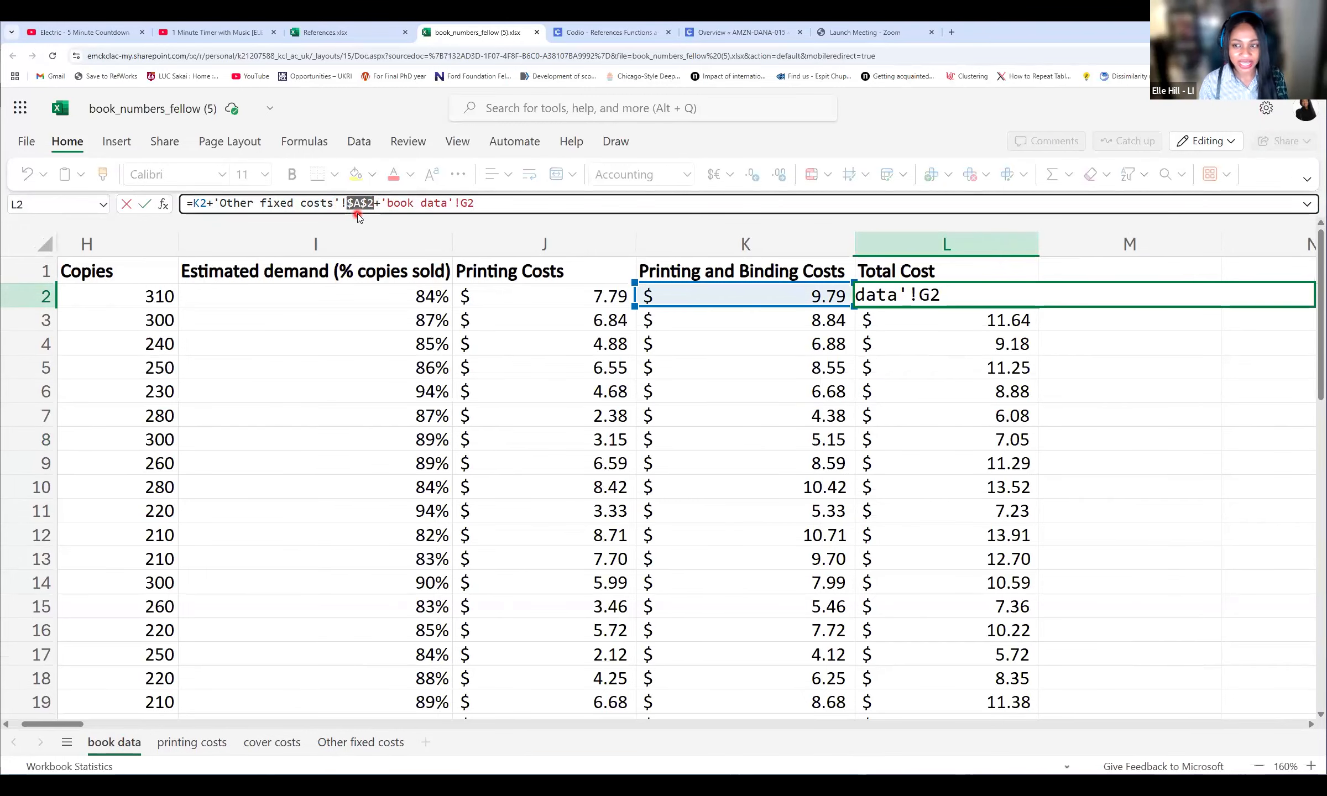
pyautogui.click(146, 204)
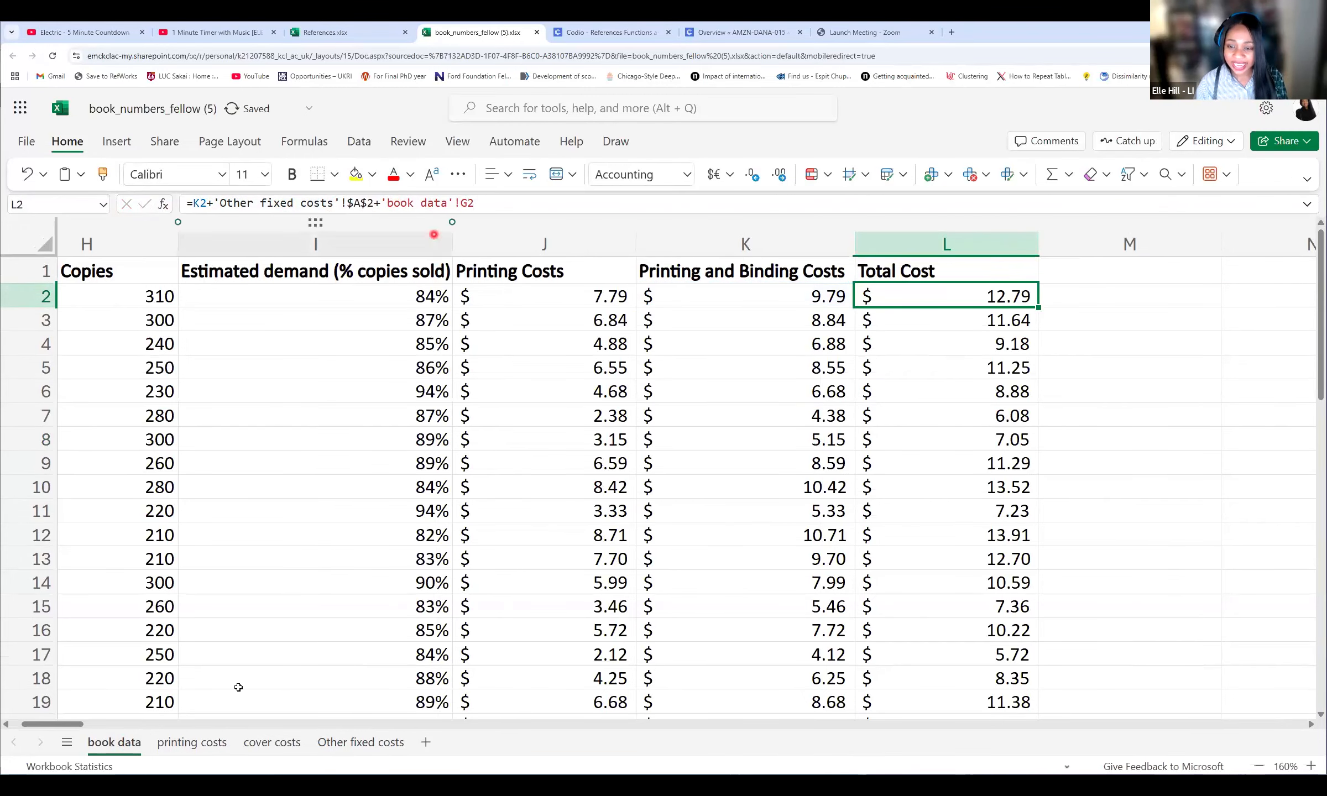
# Step: Check the author's royalties cell G2 that the formula refers to, and return to the Total Cost formula in L2
pyautogui.moveTo(55, 725); pyautogui.dragTo(46, 726)
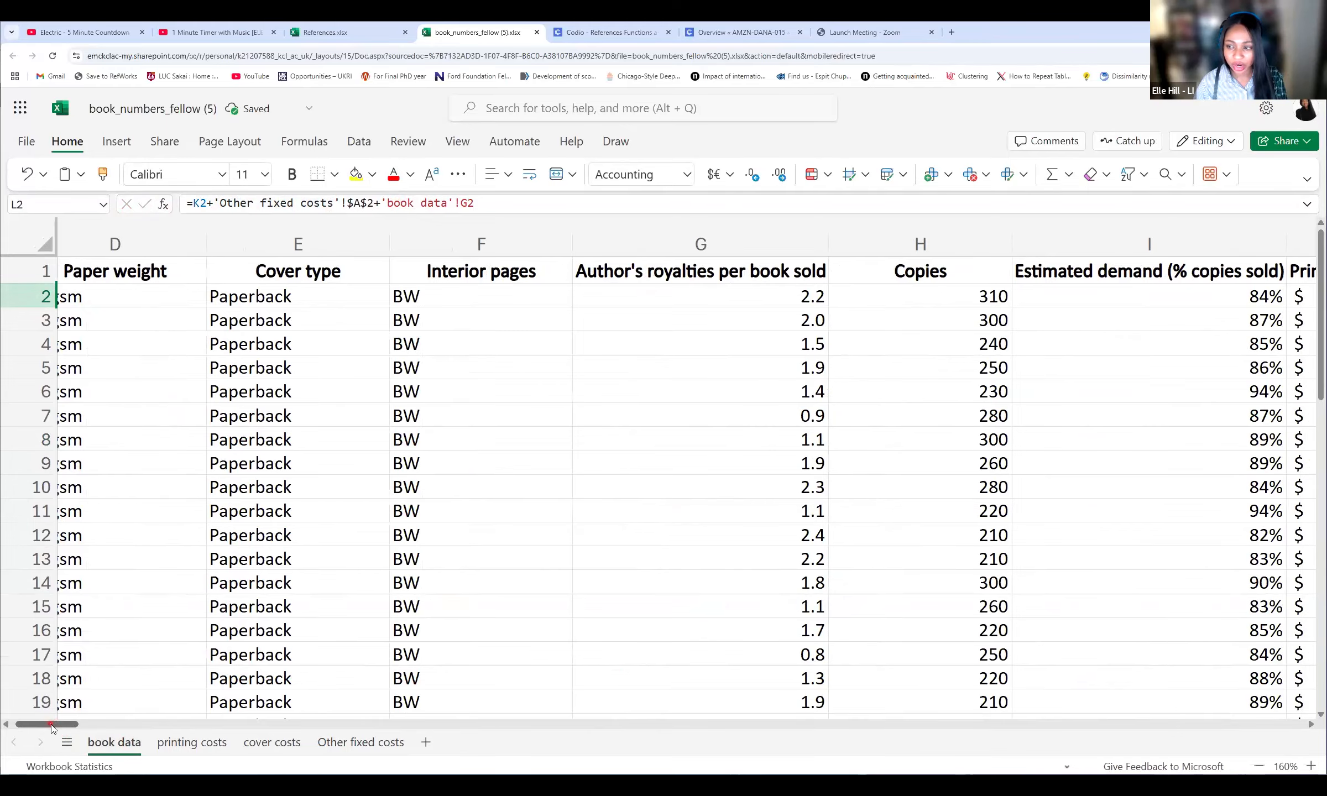
pyautogui.click(730, 294)
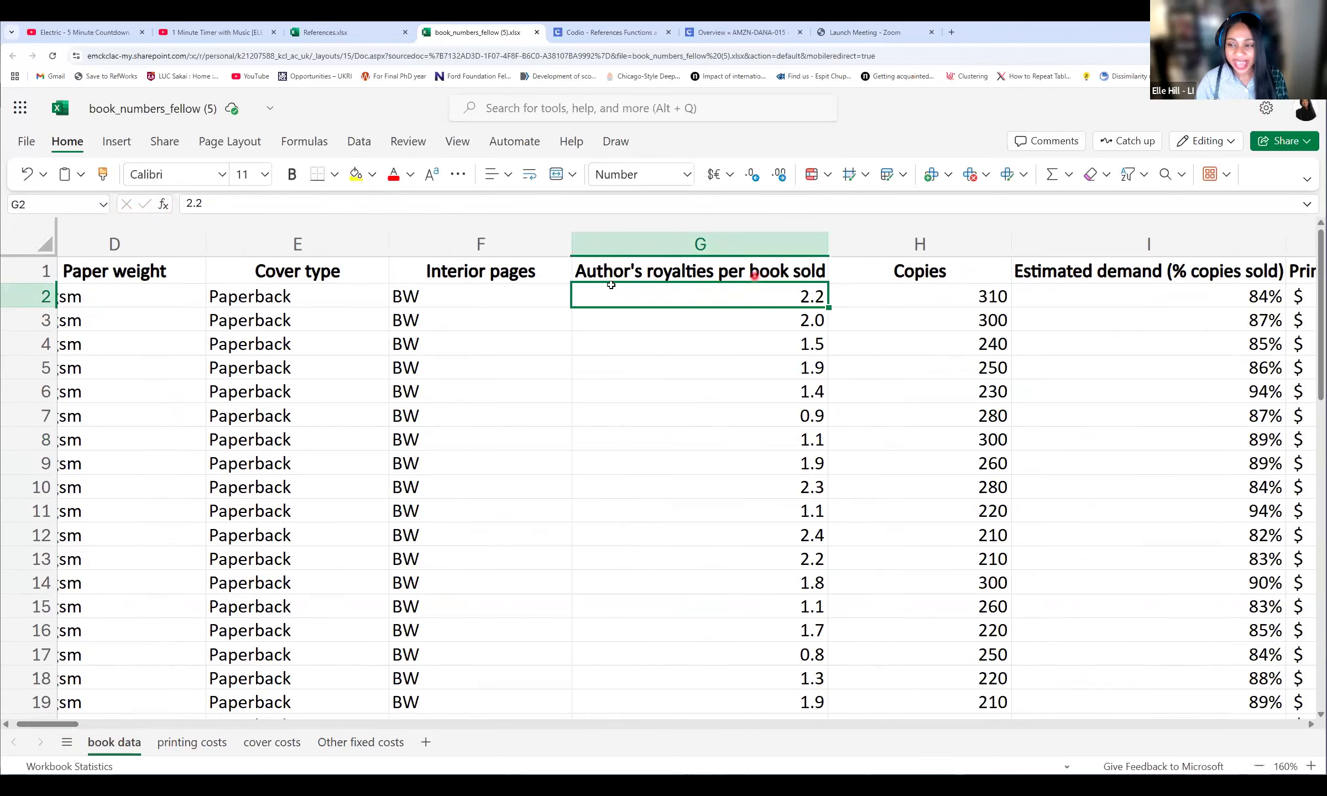
pyautogui.moveTo(43, 725); pyautogui.dragTo(50, 726)
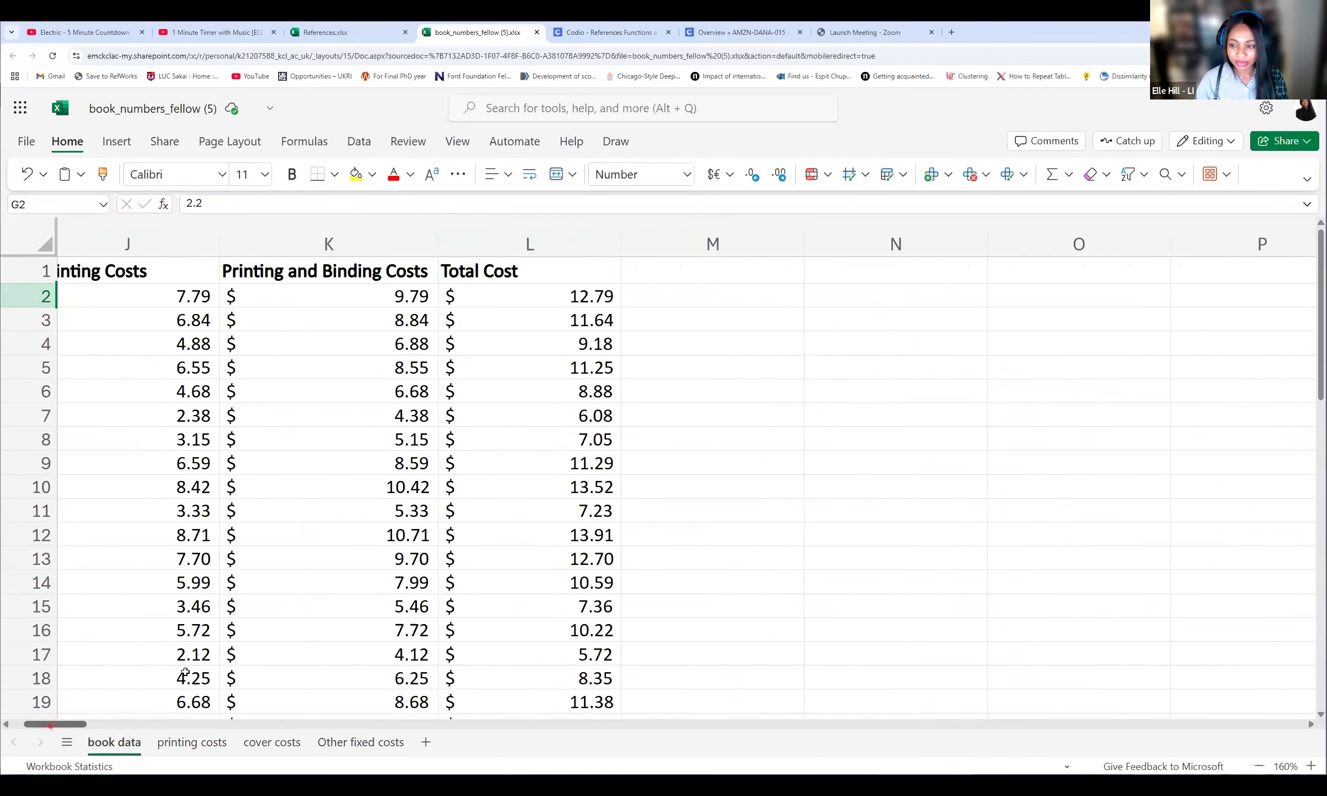
pyautogui.click(581, 294)
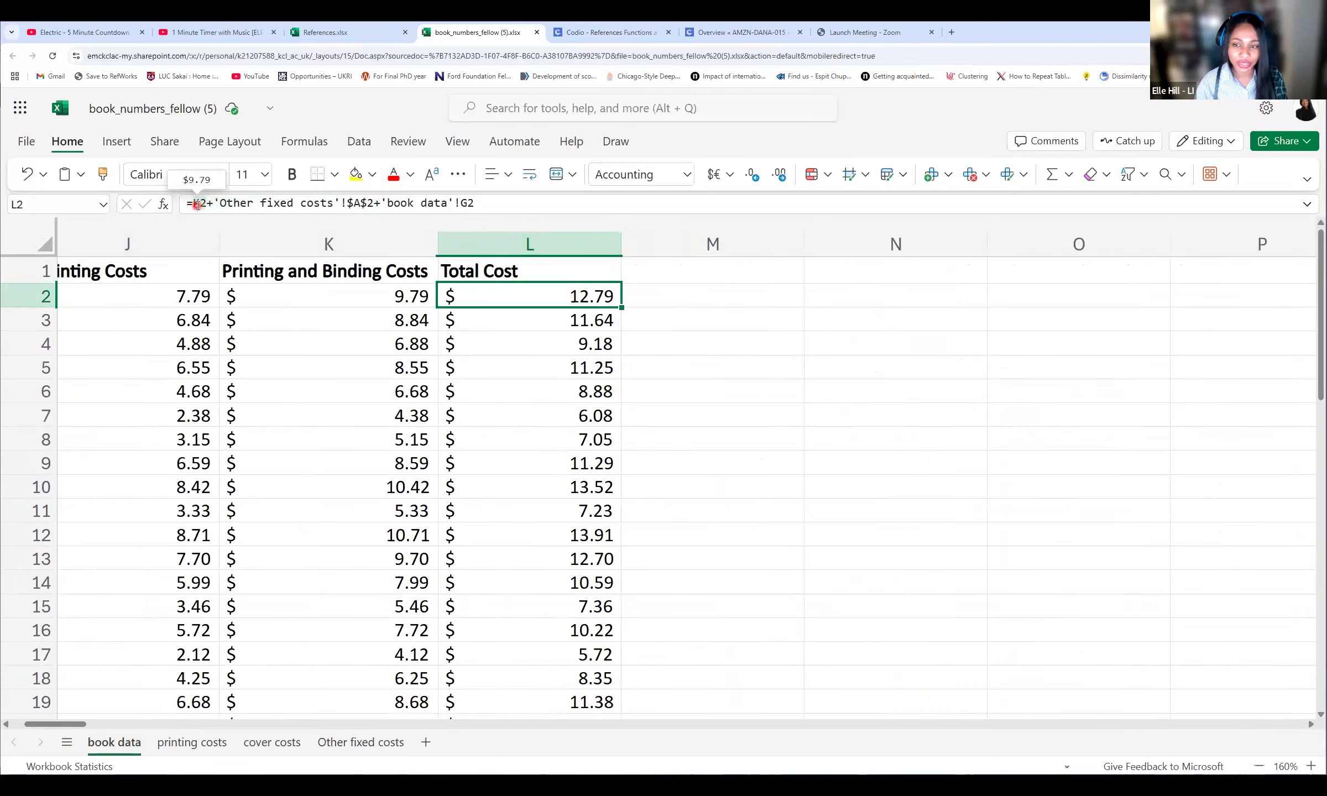
# Step: Examine the 'Other fixed costs'!$A$2 and 'book data'!G2 references in the Total Cost formula in L2, leaving the formula as is
pyautogui.moveTo(375, 203); pyautogui.dragTo(216, 204)
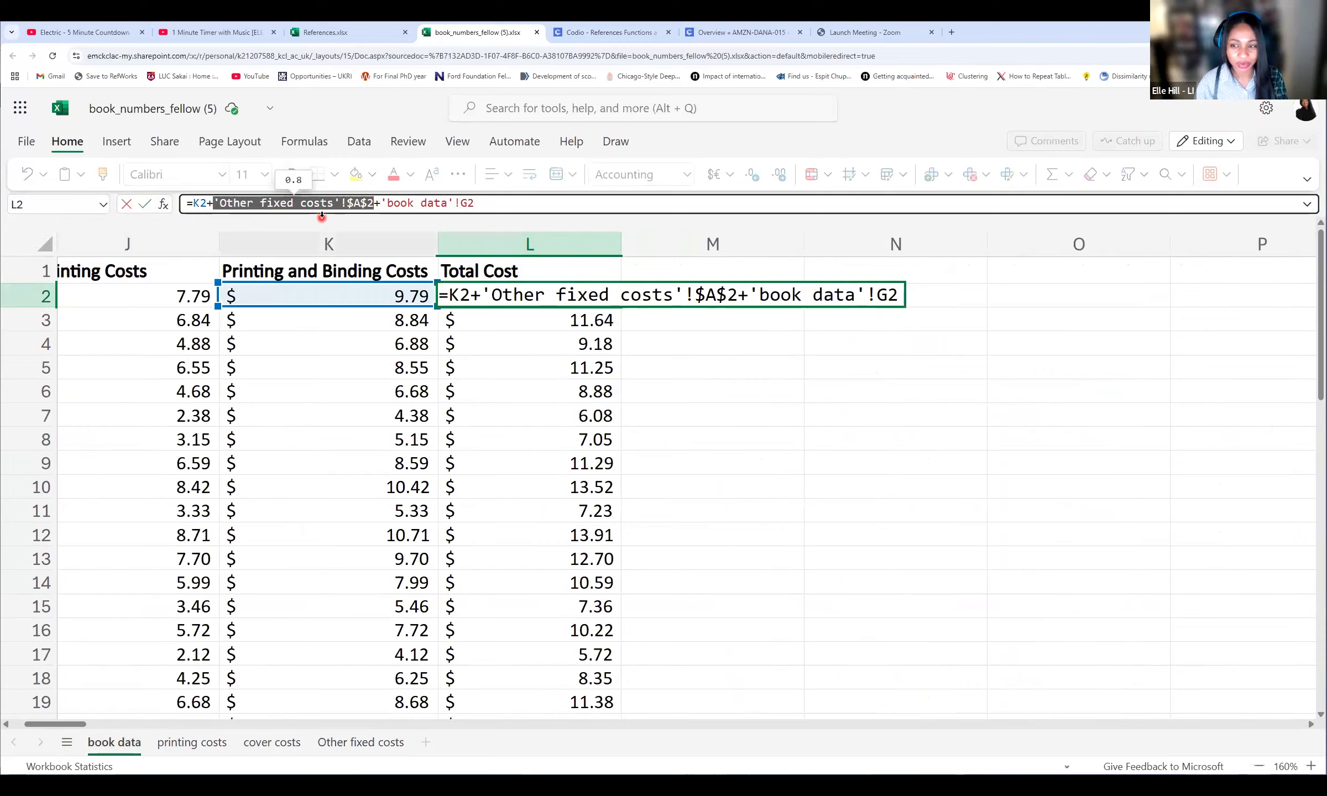
pyautogui.moveTo(474, 204); pyautogui.dragTo(382, 203)
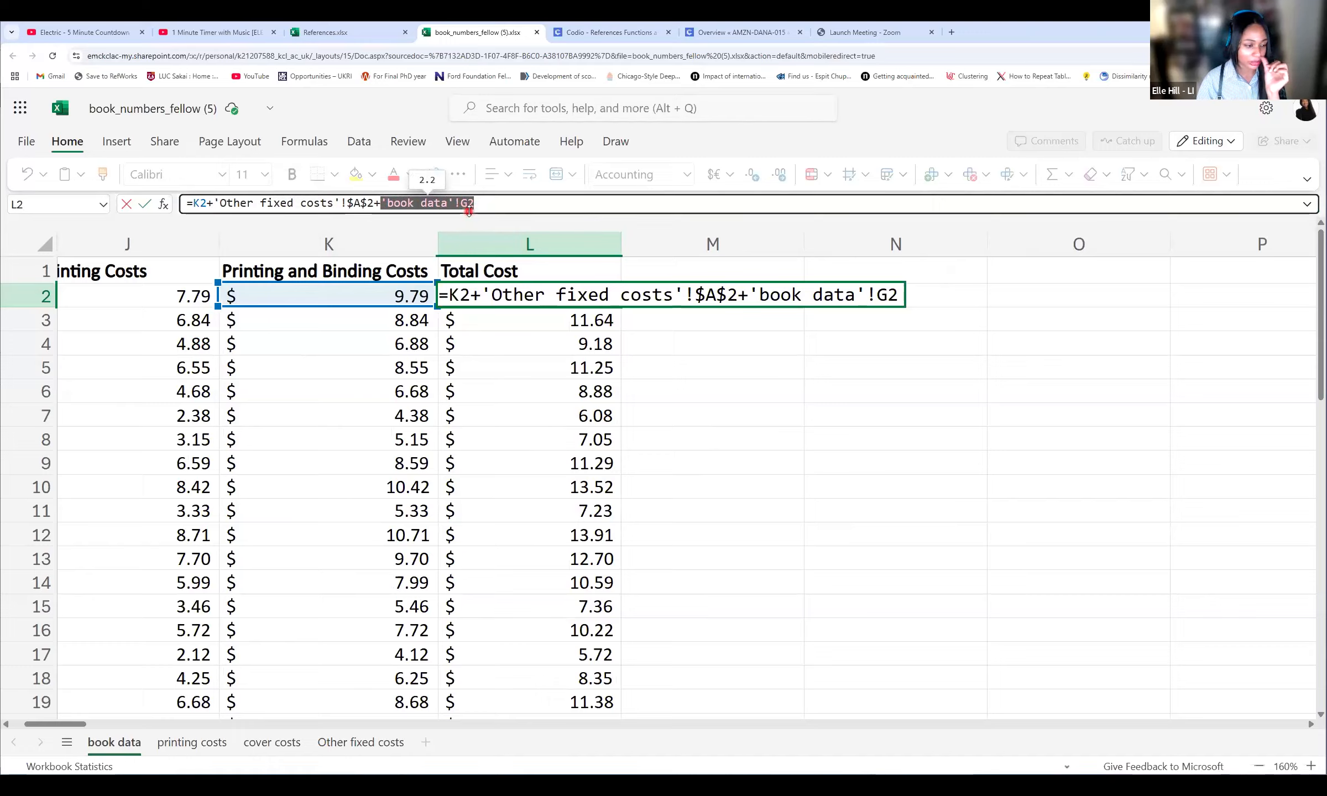
pyautogui.click(143, 205)
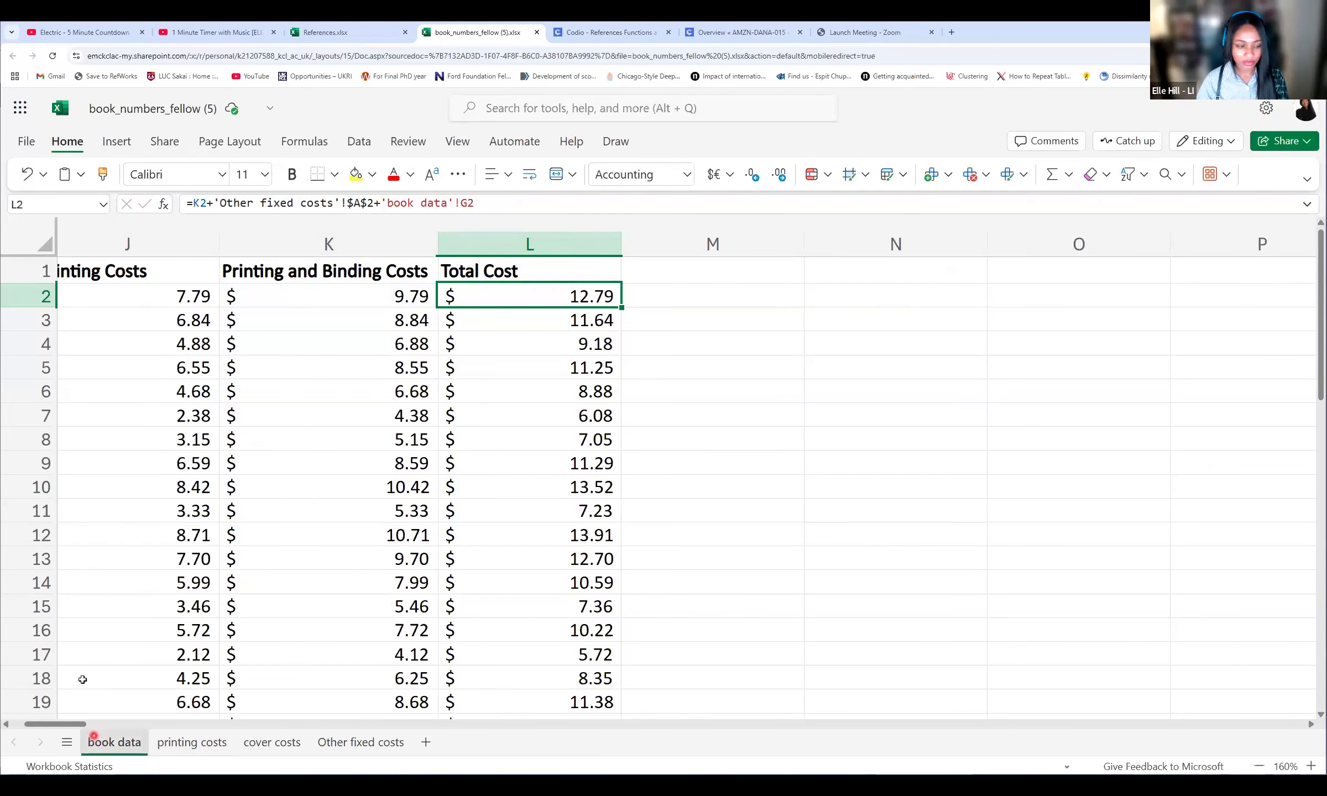
pyautogui.moveTo(55, 723); pyautogui.dragTo(29, 730)
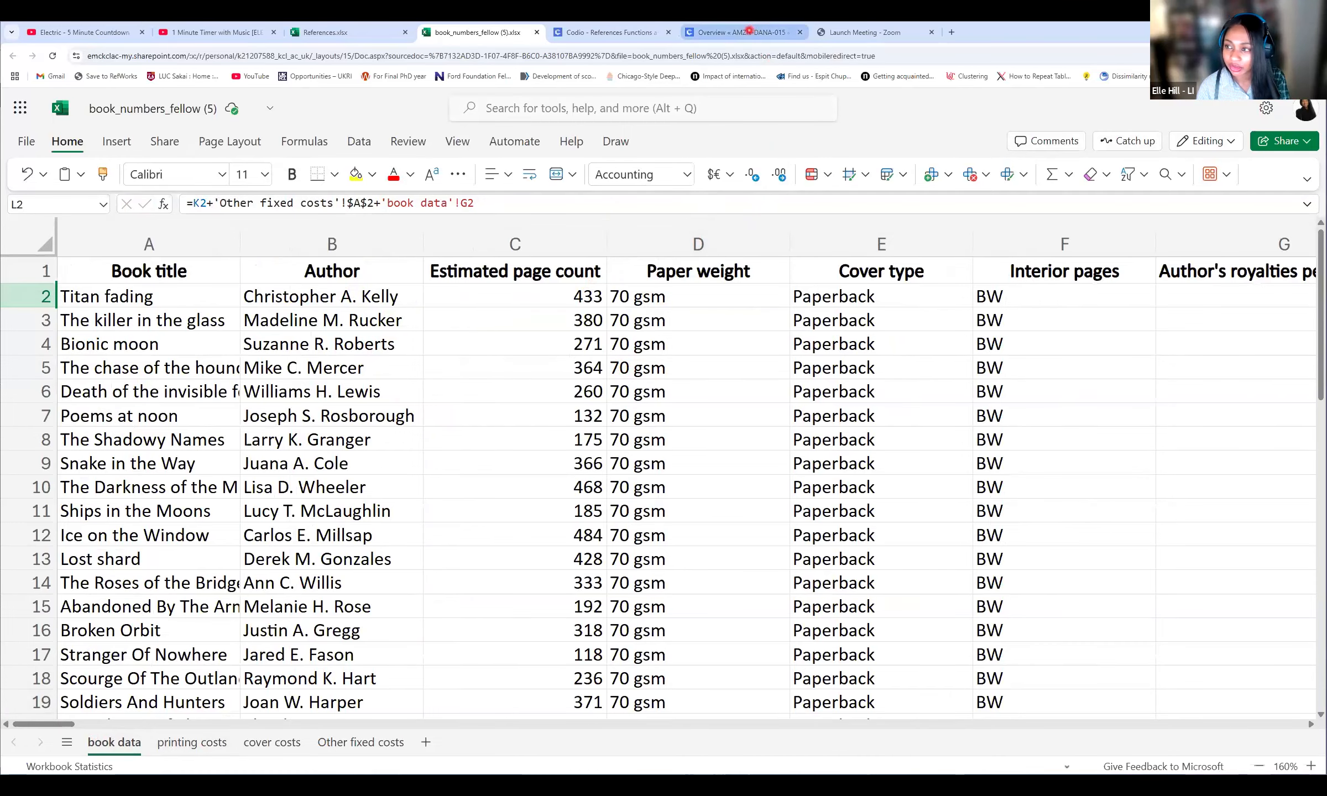
# Step: Read the Exercise 2 instructions in the Codio guide and return to the book_numbers_fellow workbook
pyautogui.click(749, 31)
pyautogui.click(675, 31)
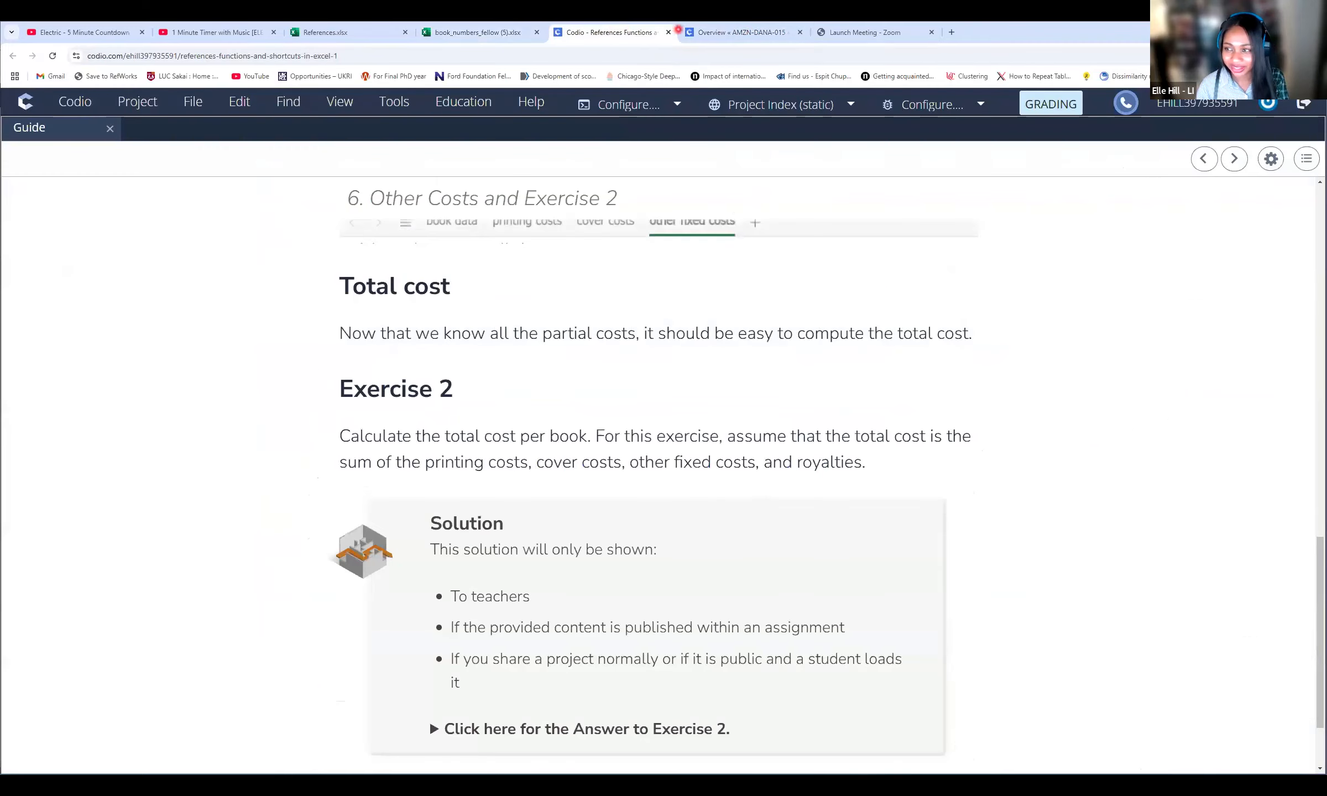
pyautogui.scroll(-2, 957, 426)
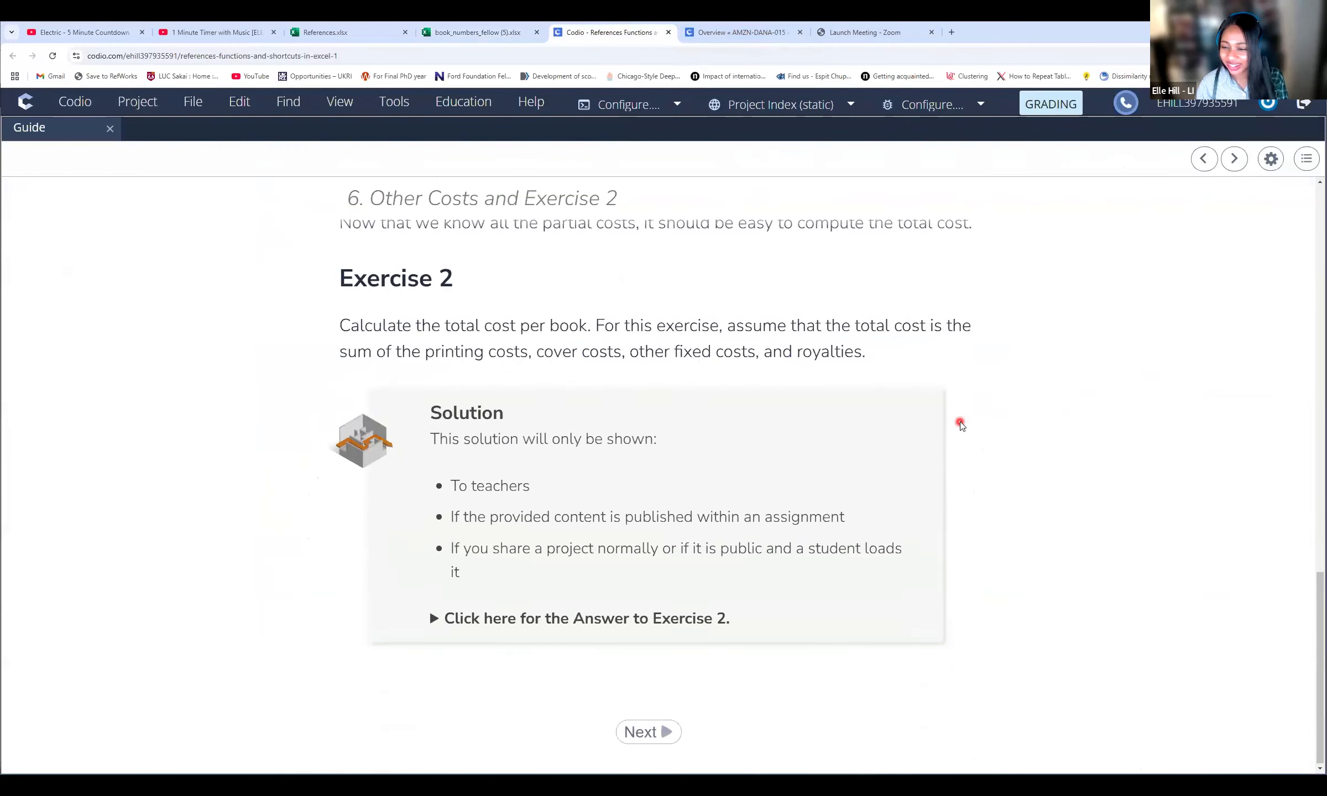
pyautogui.click(648, 732)
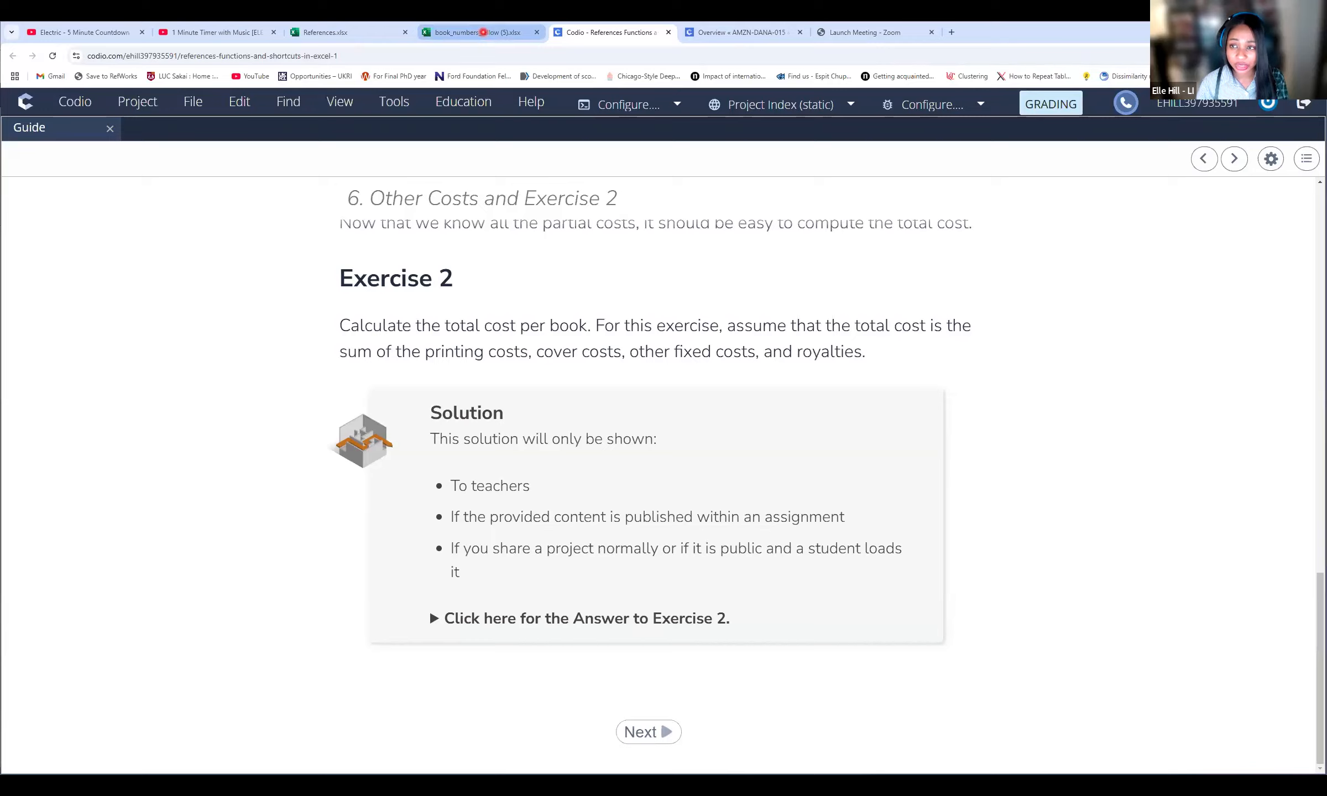
pyautogui.click(483, 32)
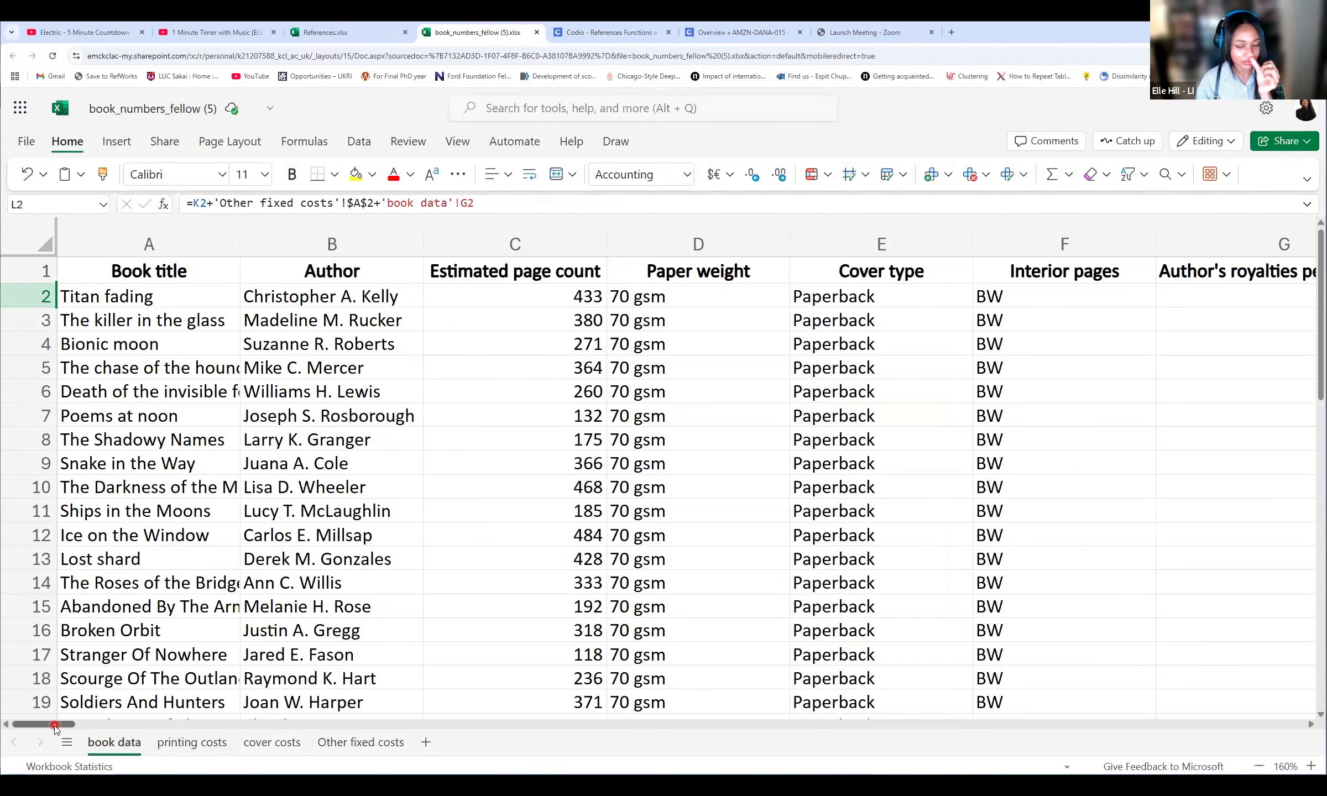
# Step: Look over the cost columns of the book data sheet, and advance the Codio guide to section 7 with Exercise 3
pyautogui.moveTo(55, 728); pyautogui.dragTo(65, 731)
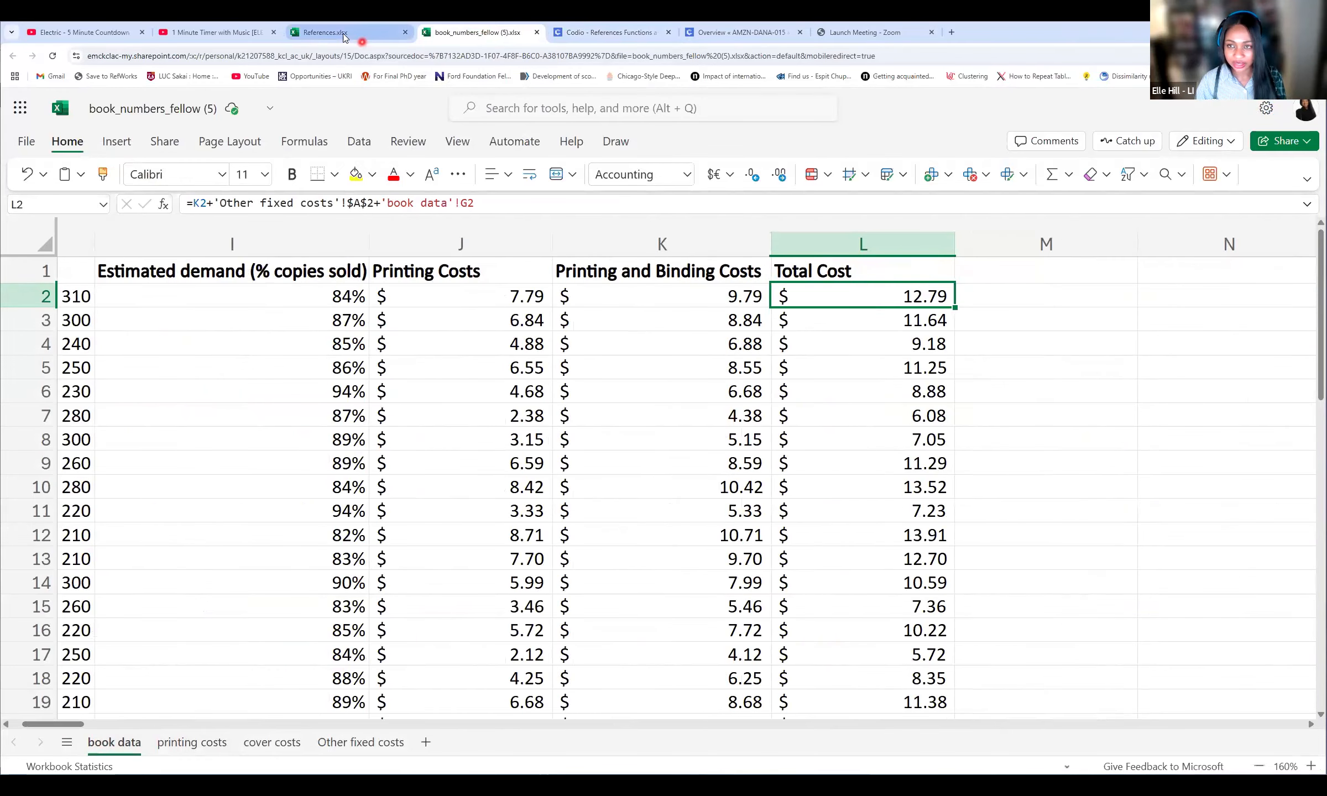
pyautogui.click(613, 32)
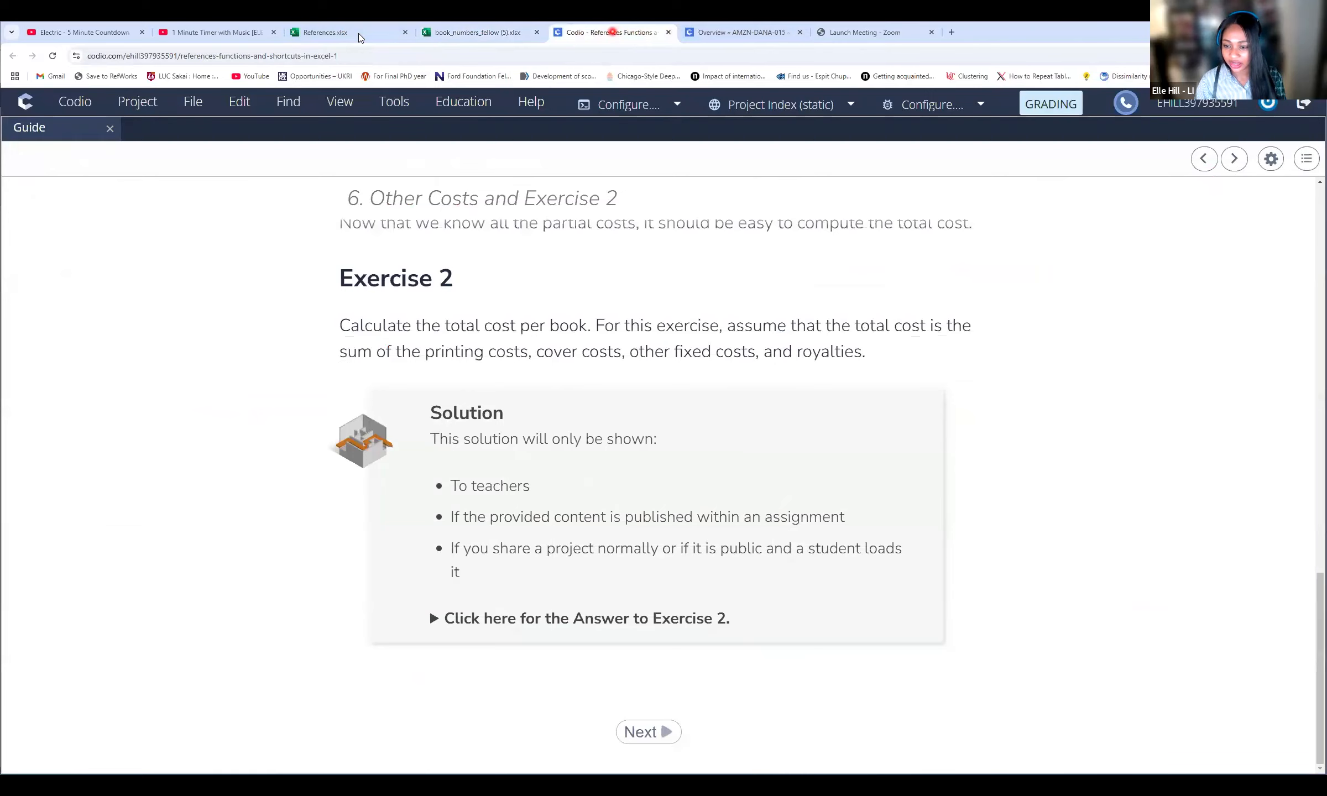
pyautogui.click(646, 733)
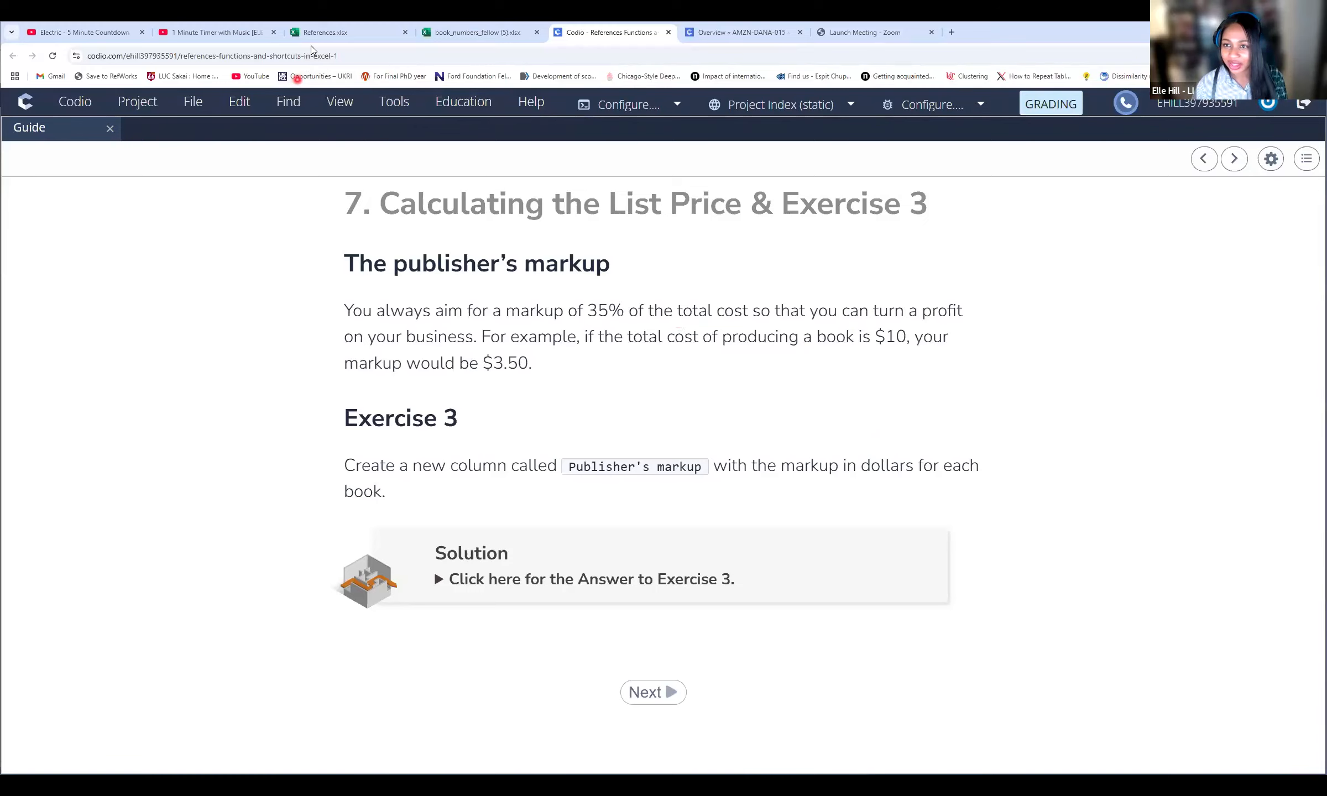
# Step: In the book_numbers_fellow workbook, add the bold header "Publisher's Markup" in cell M1 of the book data sheet
pyautogui.click(347, 36)
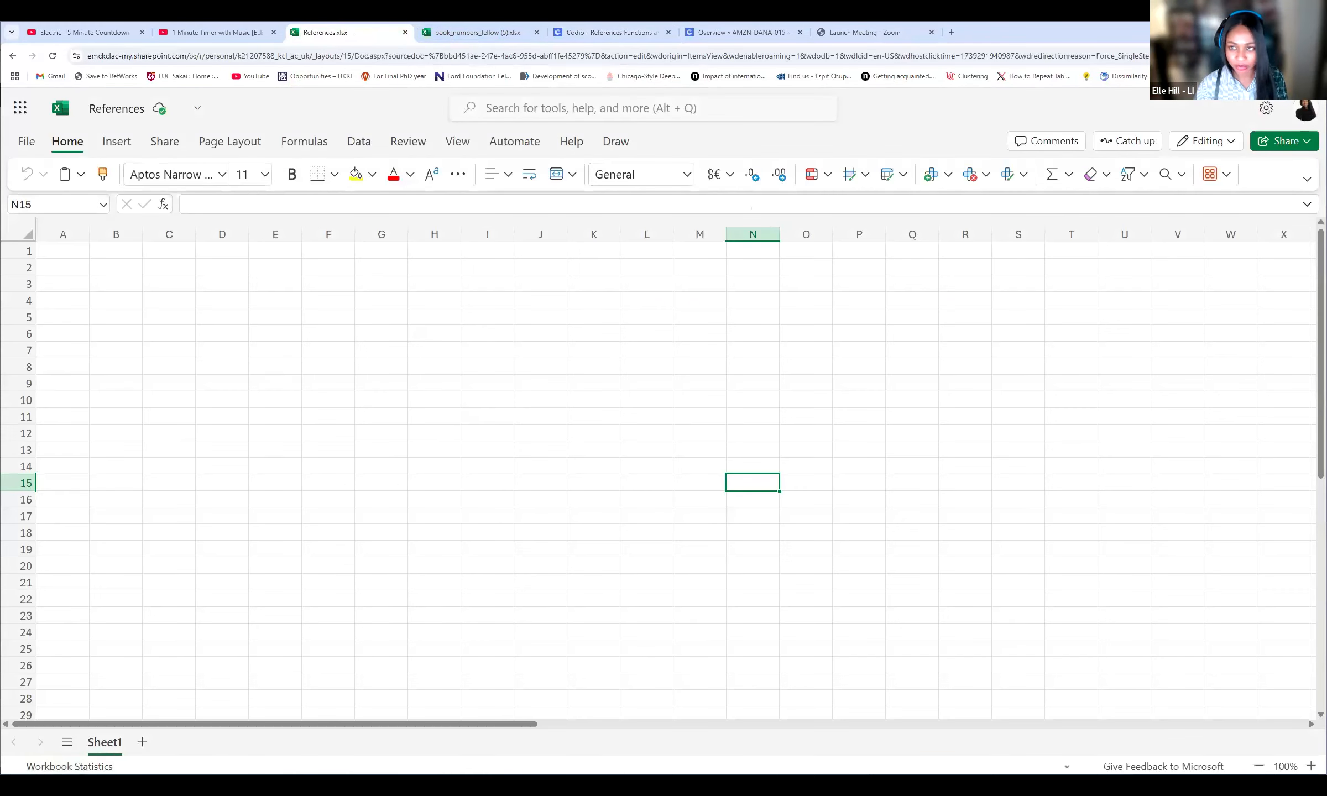
pyautogui.click(470, 35)
pyautogui.click(1014, 268)
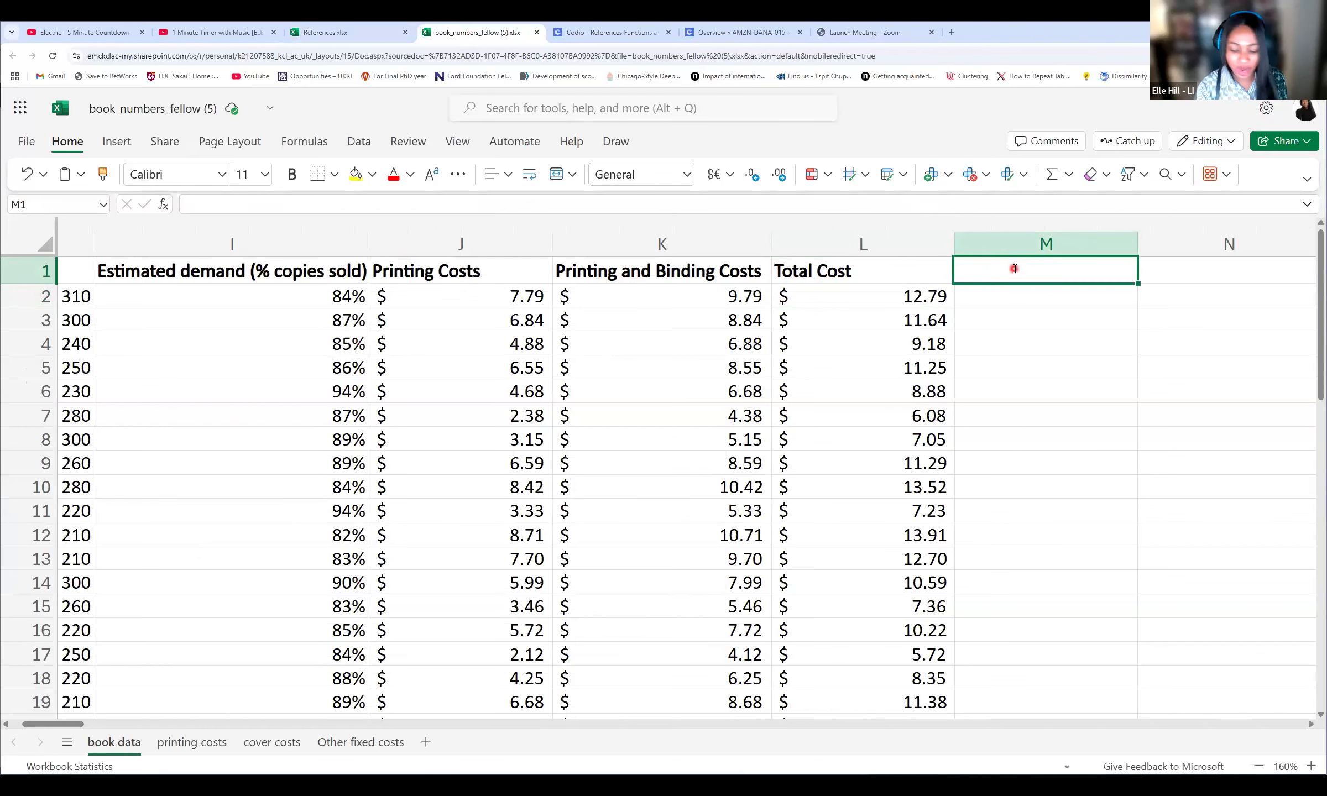
pyautogui.write('Publisher')
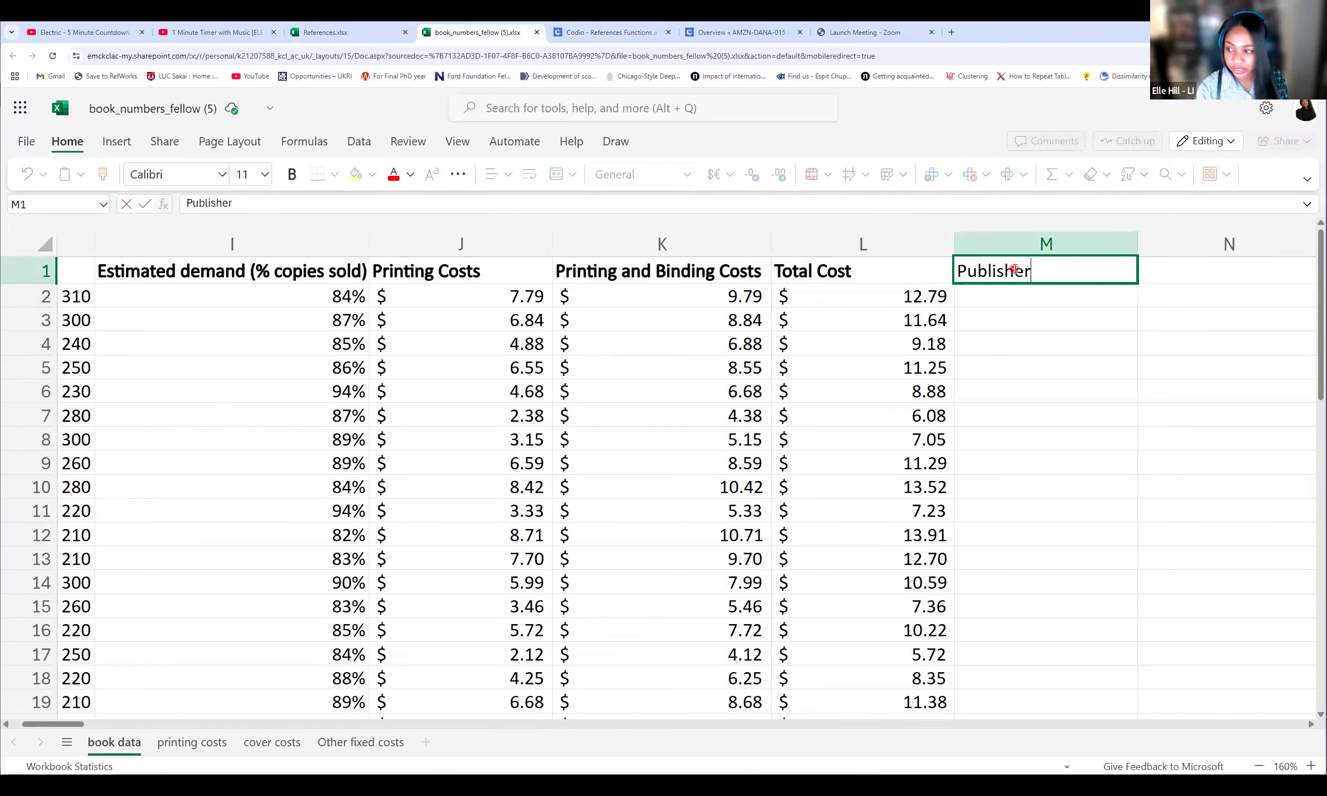
pyautogui.write("'s Markup")
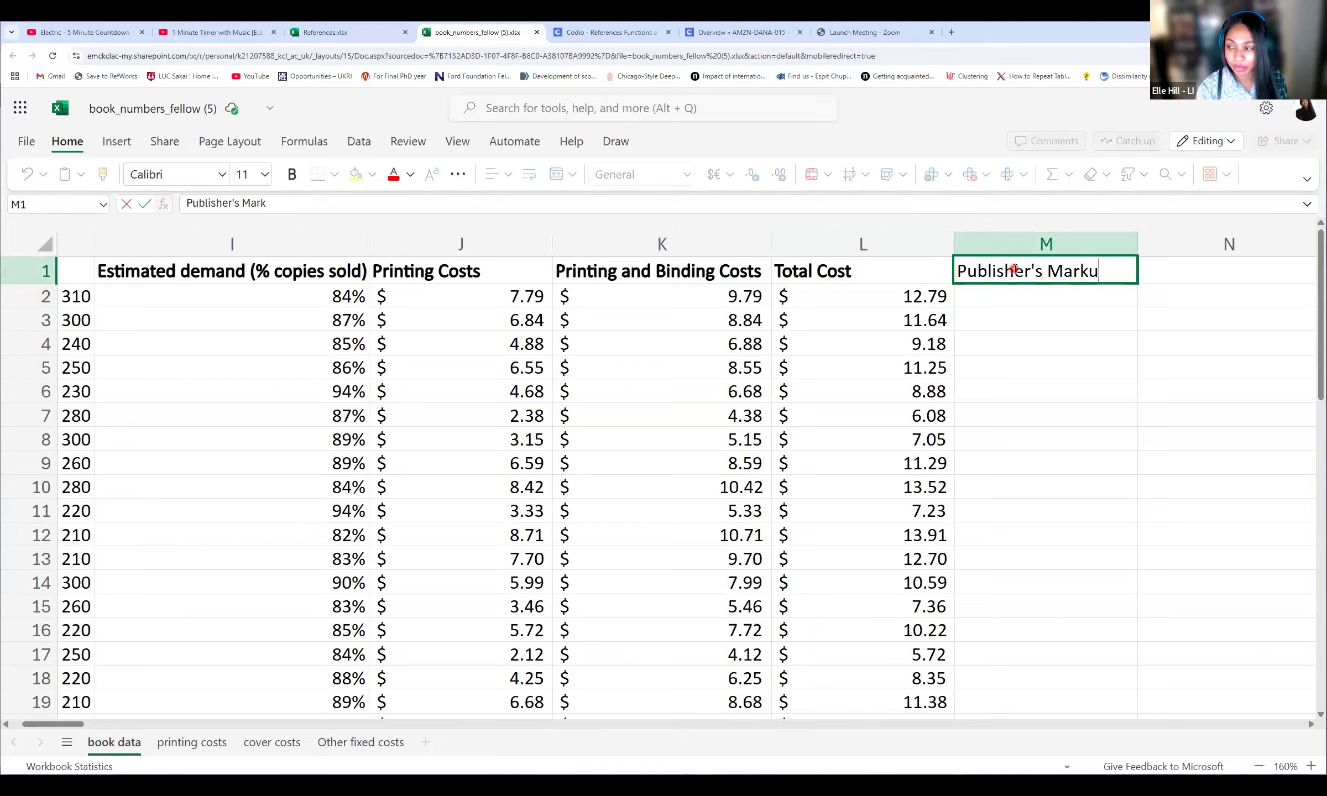
pyautogui.click(1005, 308)
pyautogui.click(1015, 274)
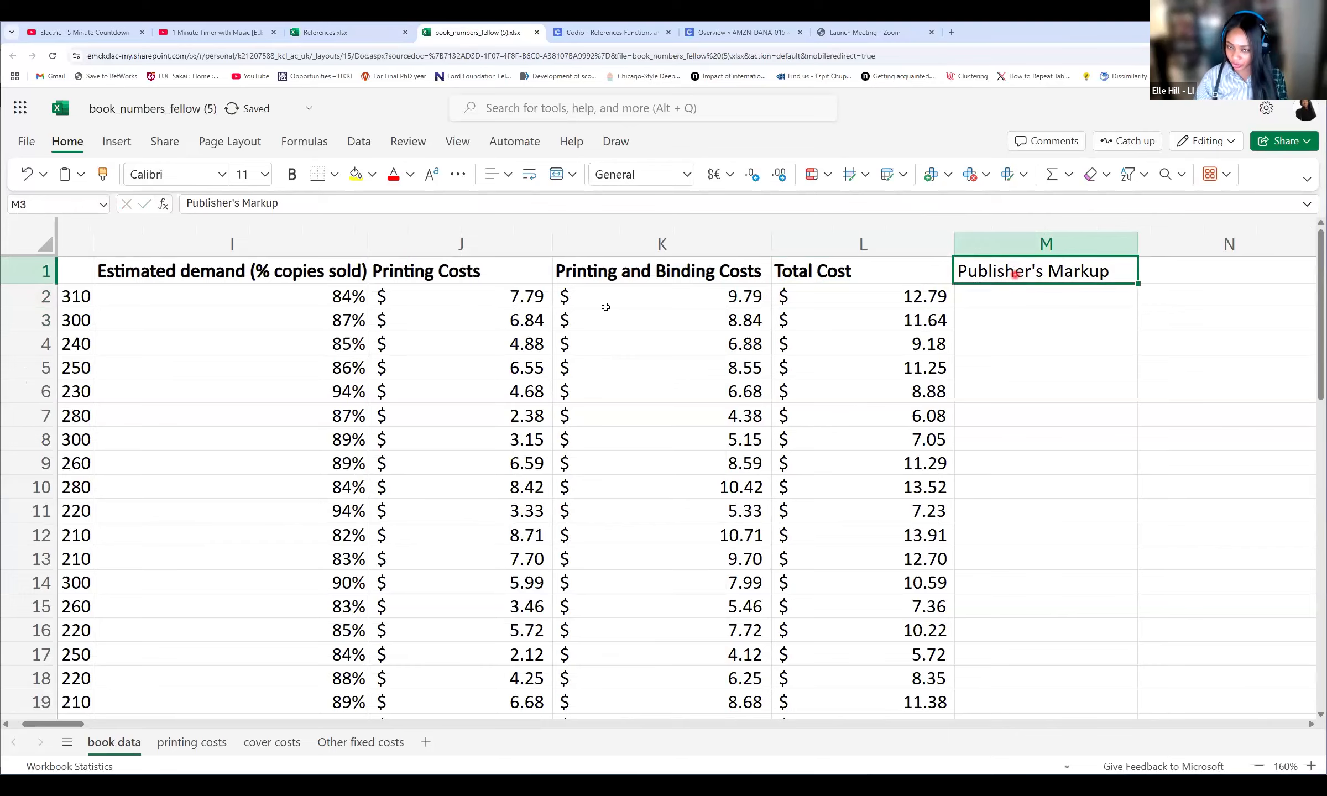
pyautogui.click(292, 174)
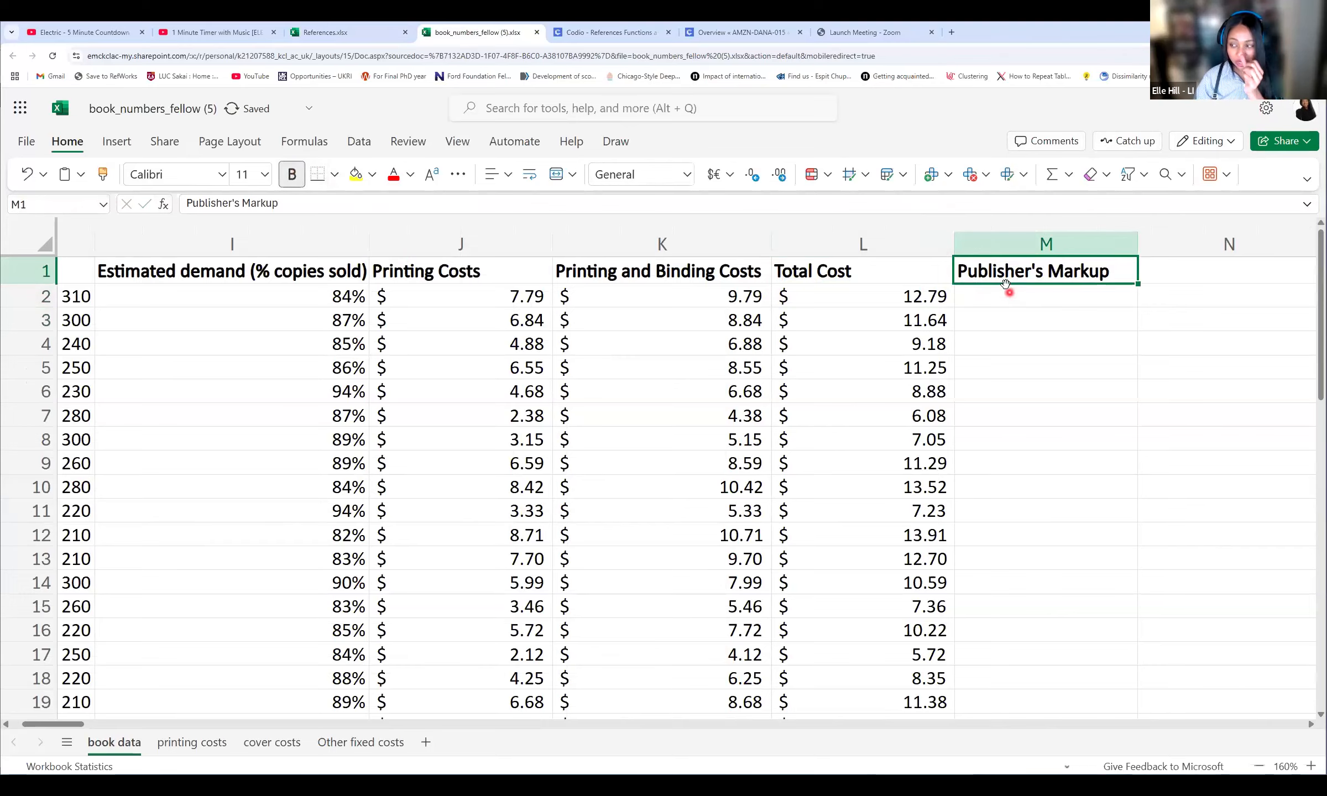
# Step: Check the markup rule for Exercise 3 in the Codio guide and return to the workbook
pyautogui.click(1014, 292)
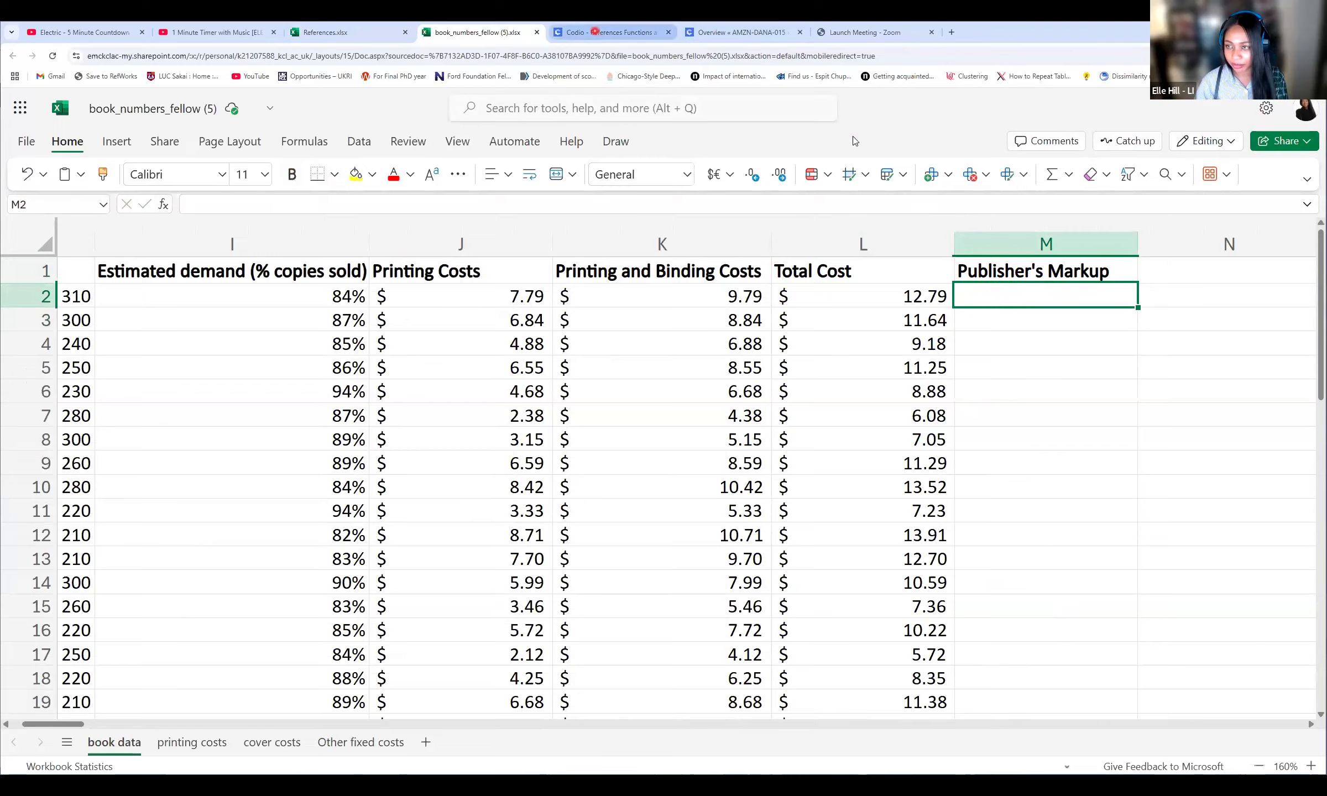
pyautogui.click(609, 32)
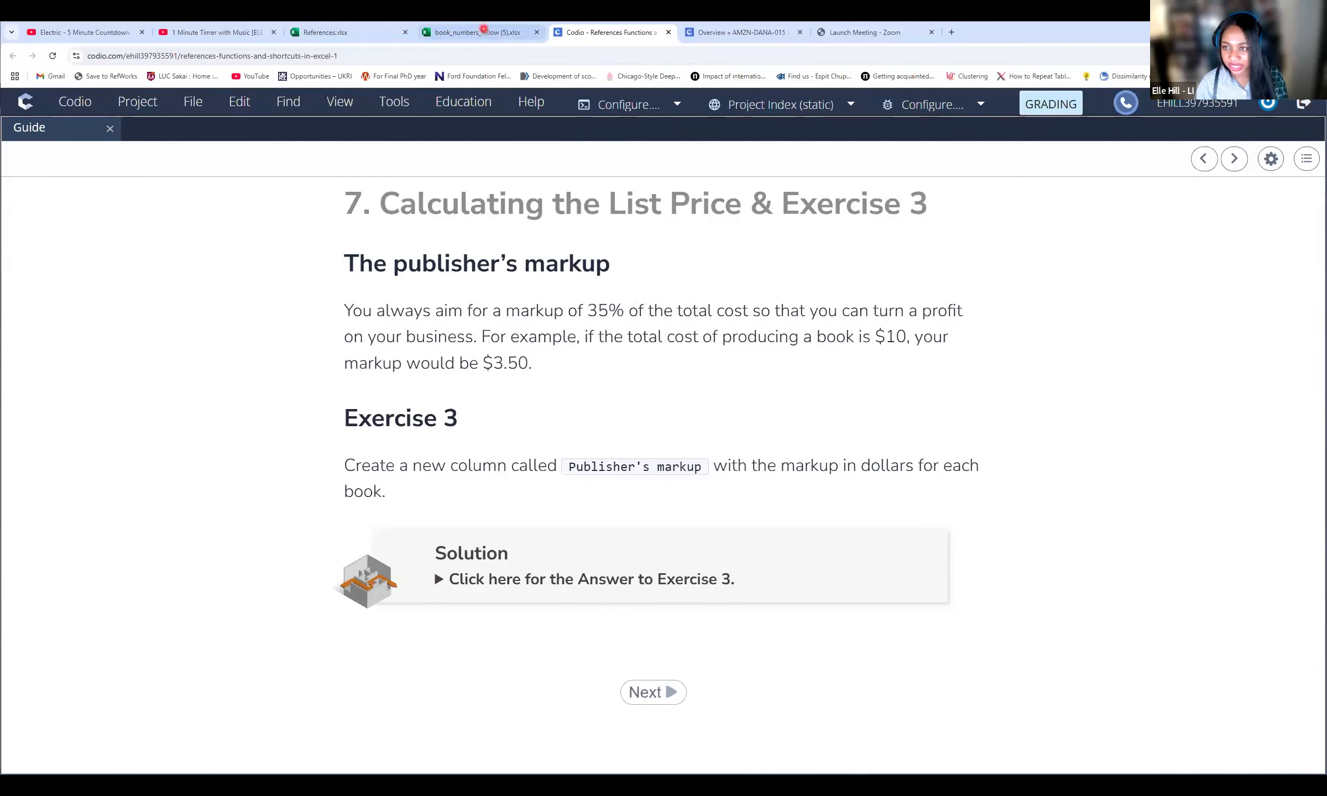
pyautogui.click(480, 32)
# Step: Examine the author's royalties value in G2 and the Total Cost formula in L2 of the book data sheet
pyautogui.scroll(-1, 353, 625)
pyautogui.scroll(1, 326, 635)
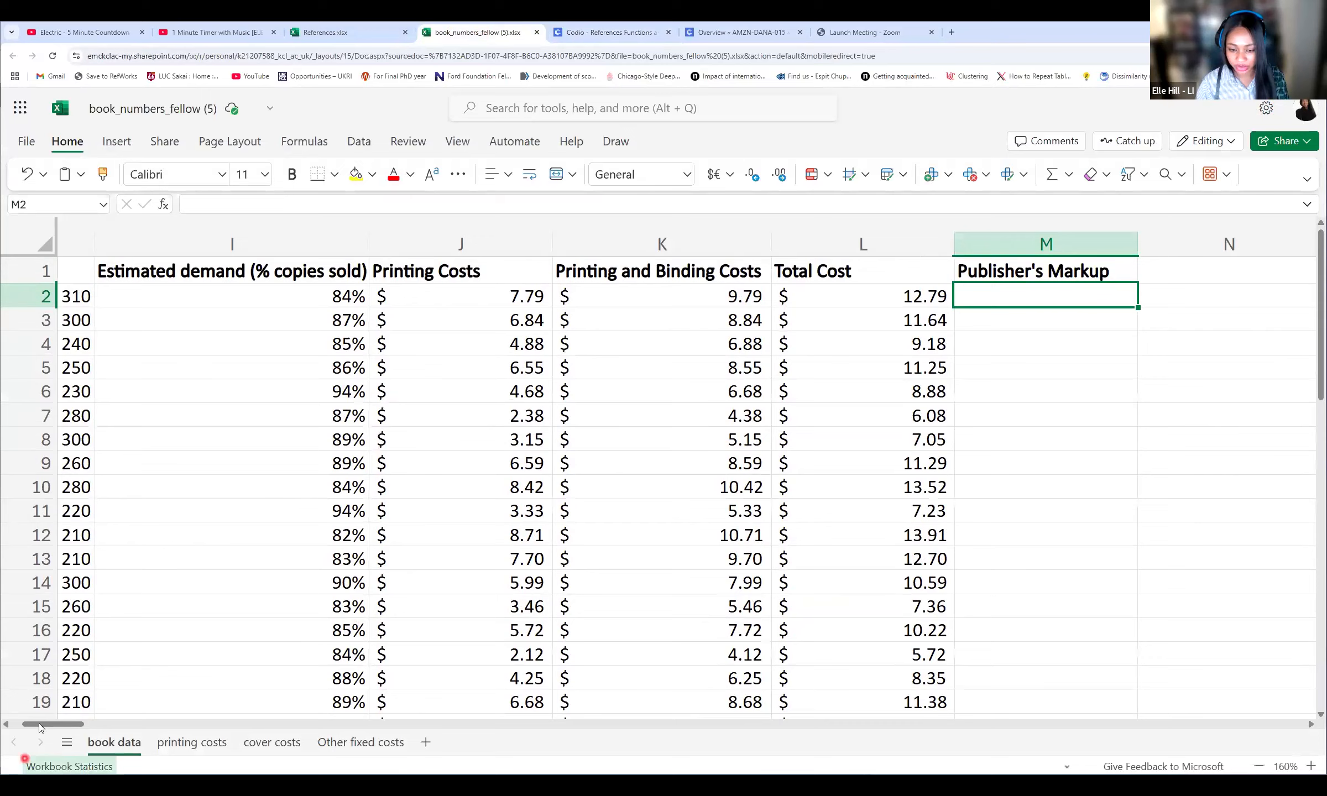
pyautogui.moveTo(42, 725); pyautogui.dragTo(34, 724)
pyautogui.hscroll(-2, 534, 378)
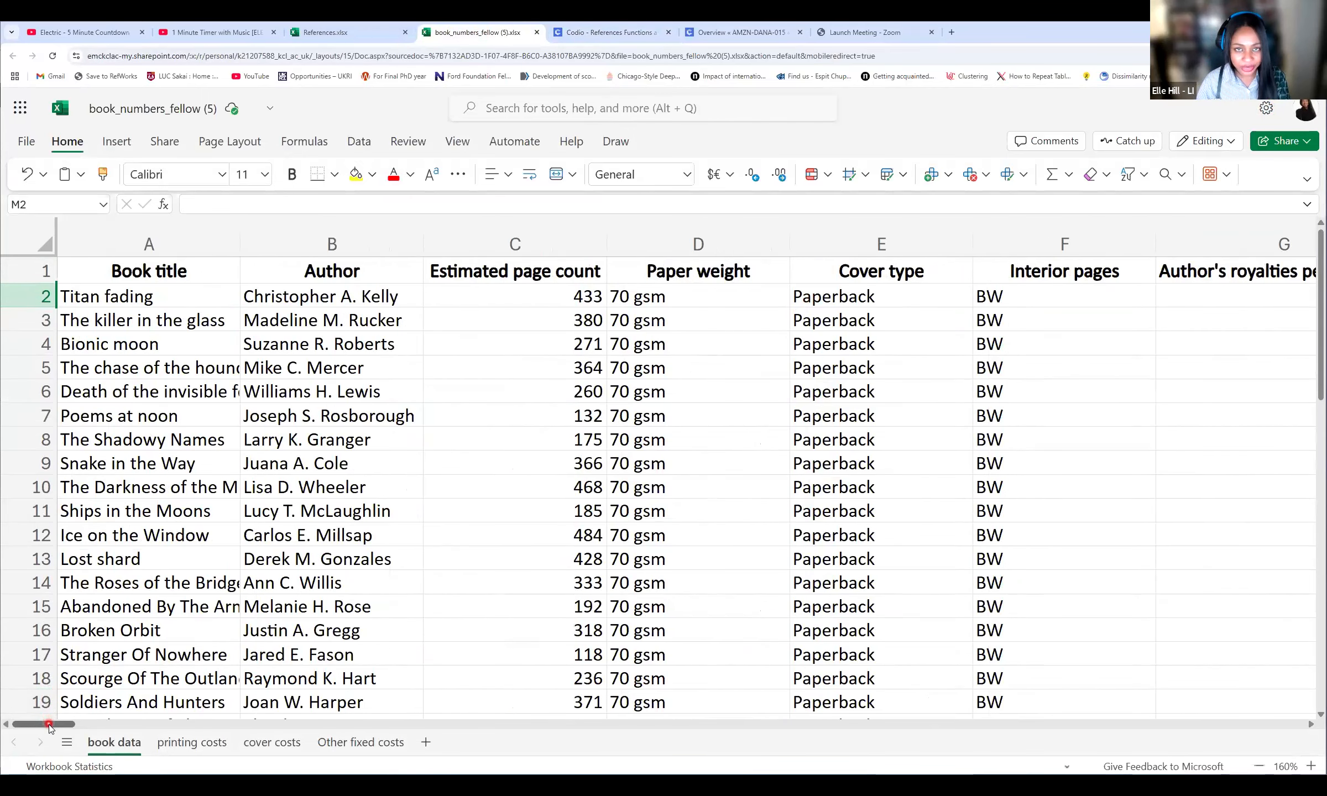
pyautogui.moveTo(50, 727); pyautogui.dragTo(54, 728)
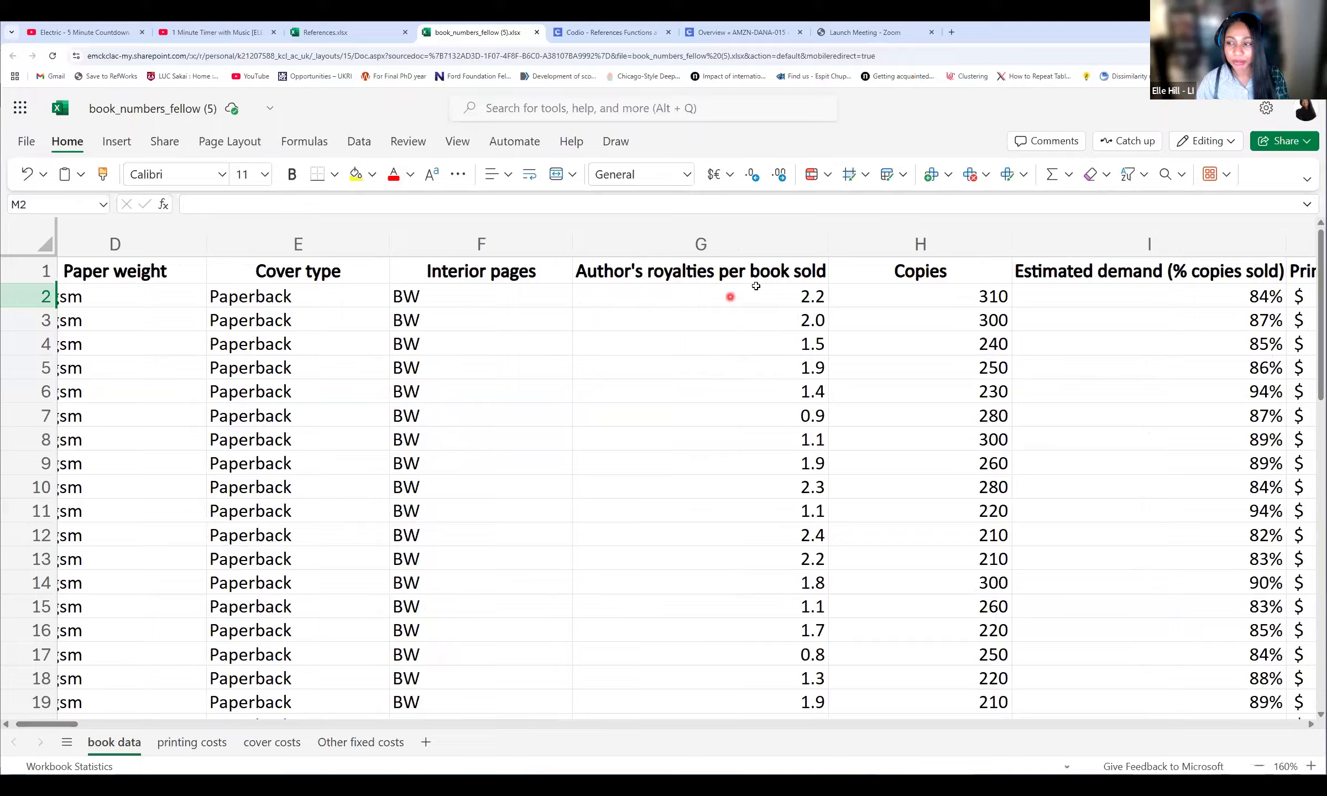
pyautogui.click(755, 291)
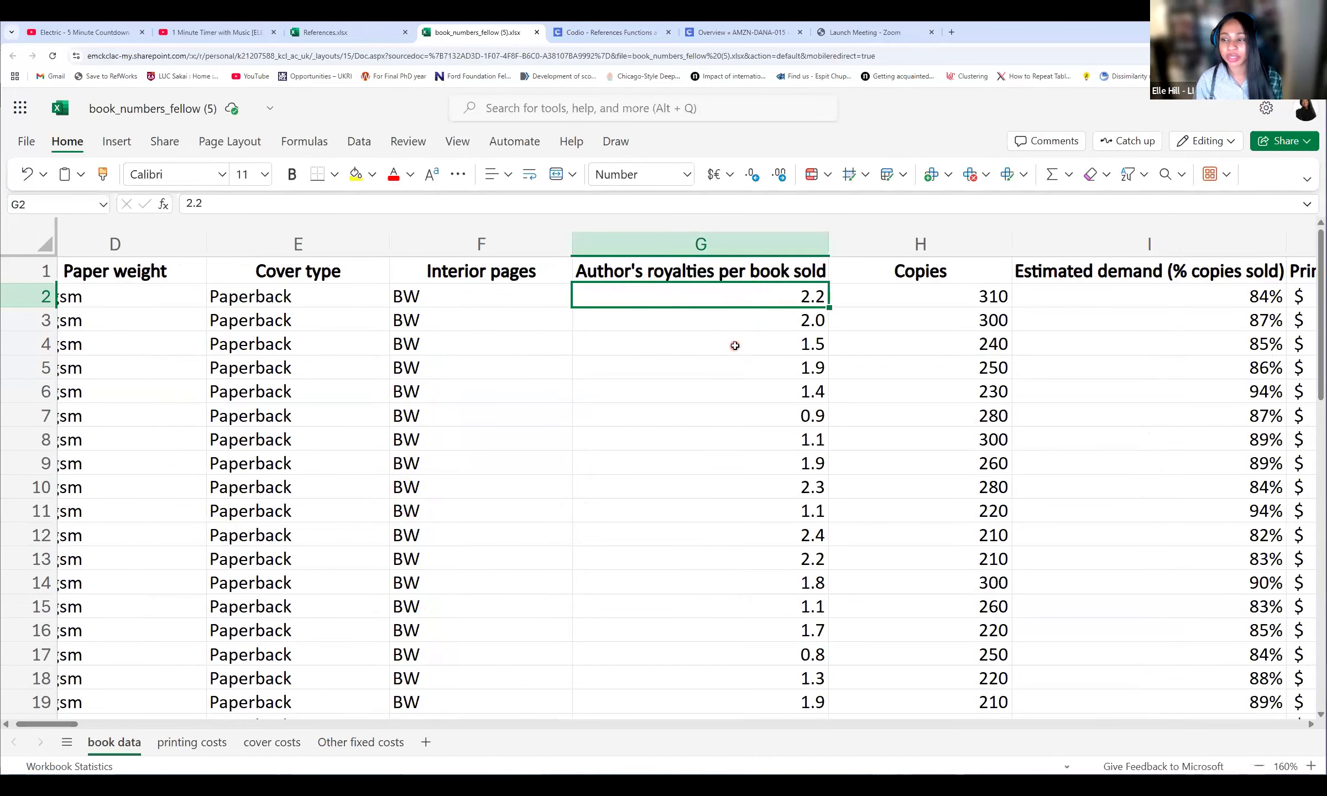
pyautogui.moveTo(60, 727); pyautogui.dragTo(65, 729)
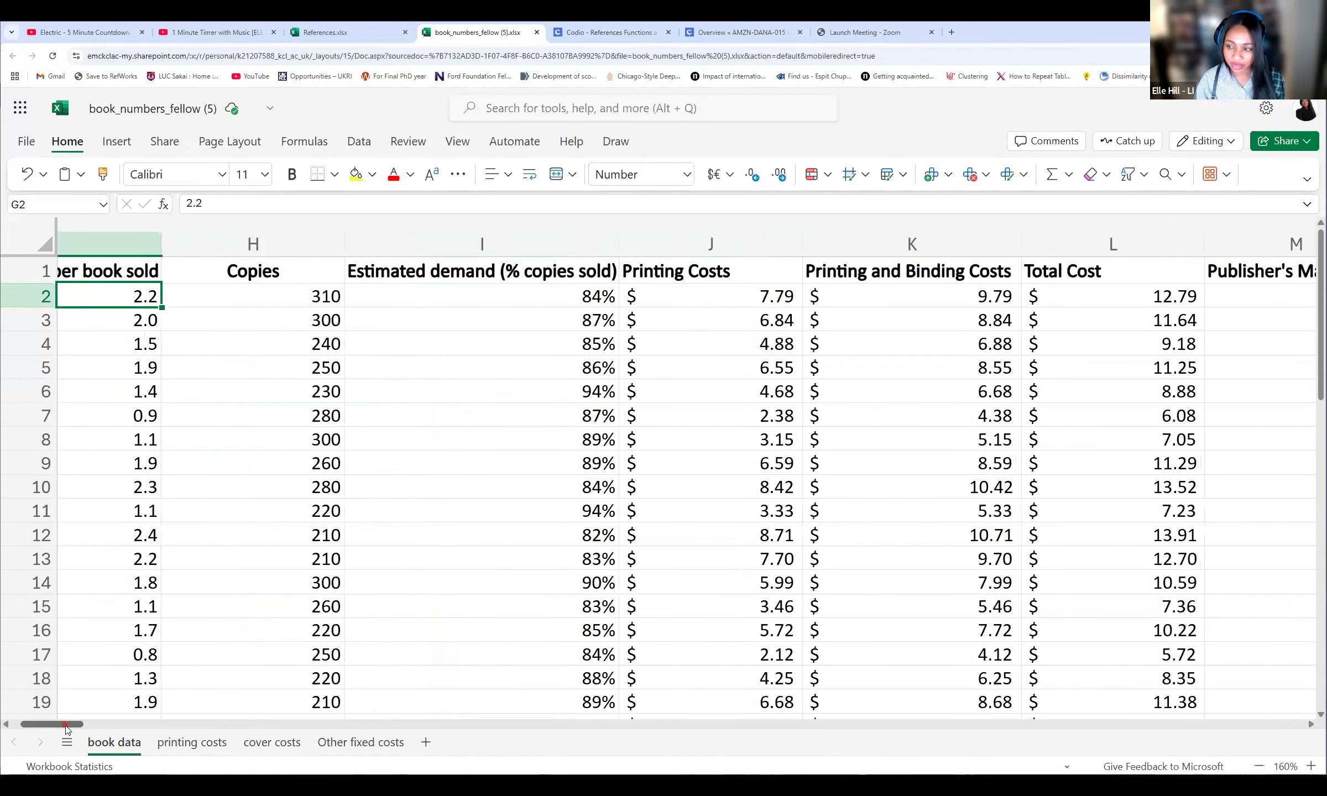
pyautogui.click(1117, 295)
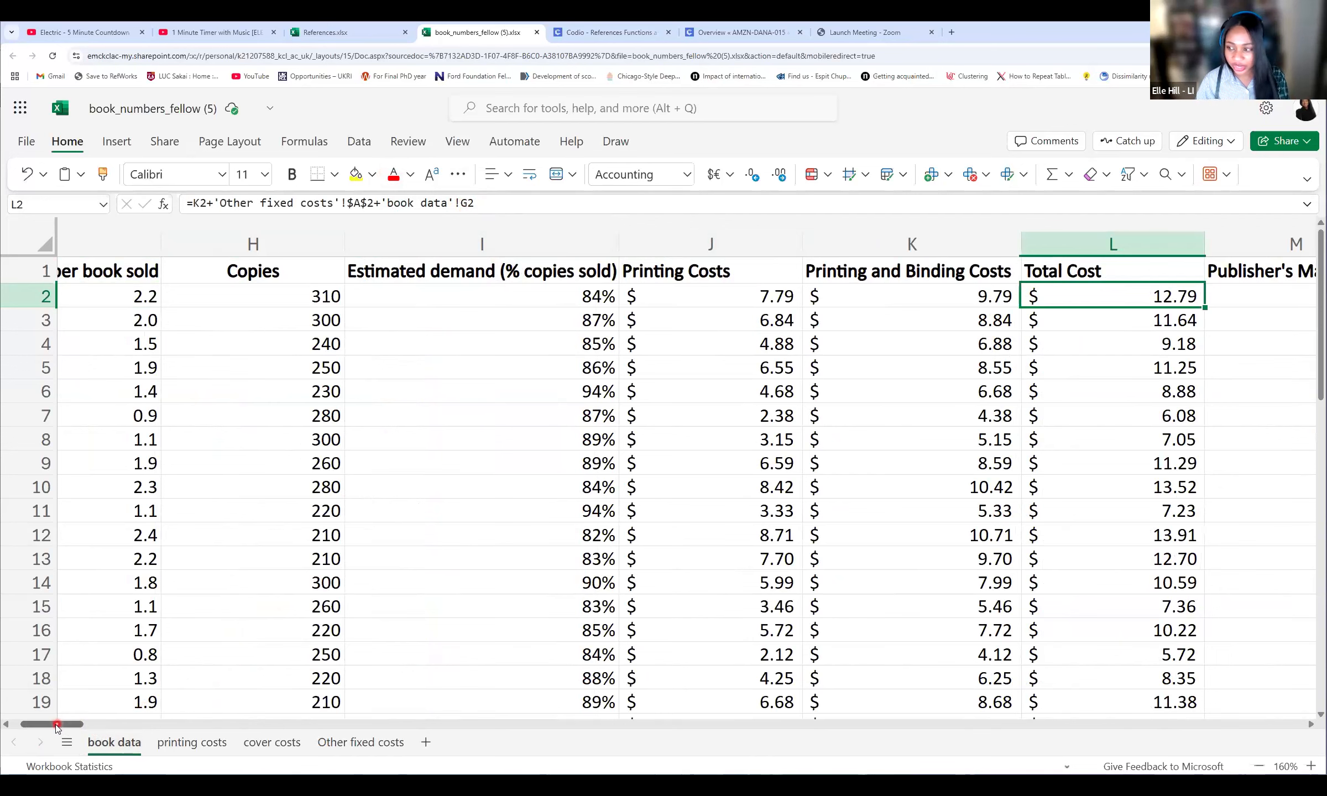
# Step: Examine how columns and rows are labelled by selecting column A, column C, row 4 and row 10
pyautogui.moveTo(55, 727); pyautogui.dragTo(52, 727)
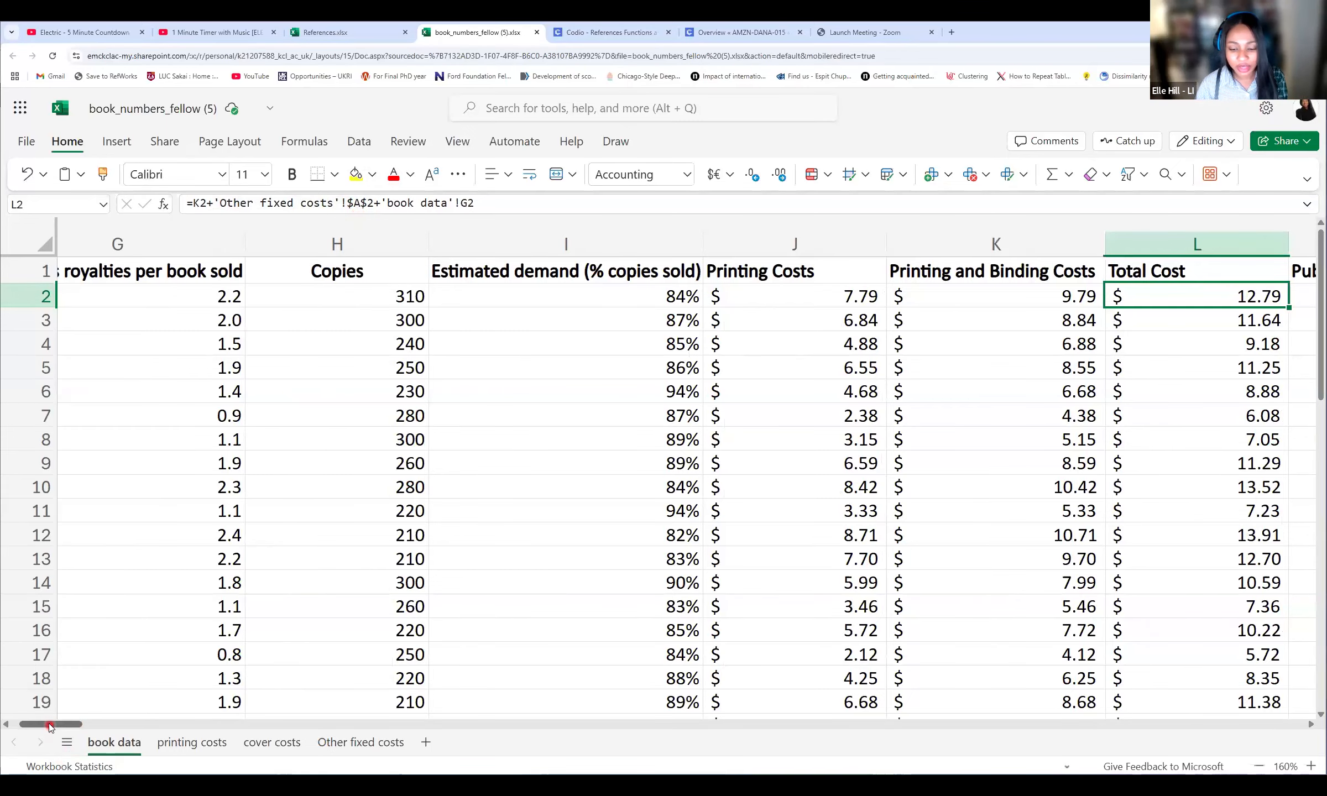
pyautogui.moveTo(49, 724); pyautogui.dragTo(29, 724)
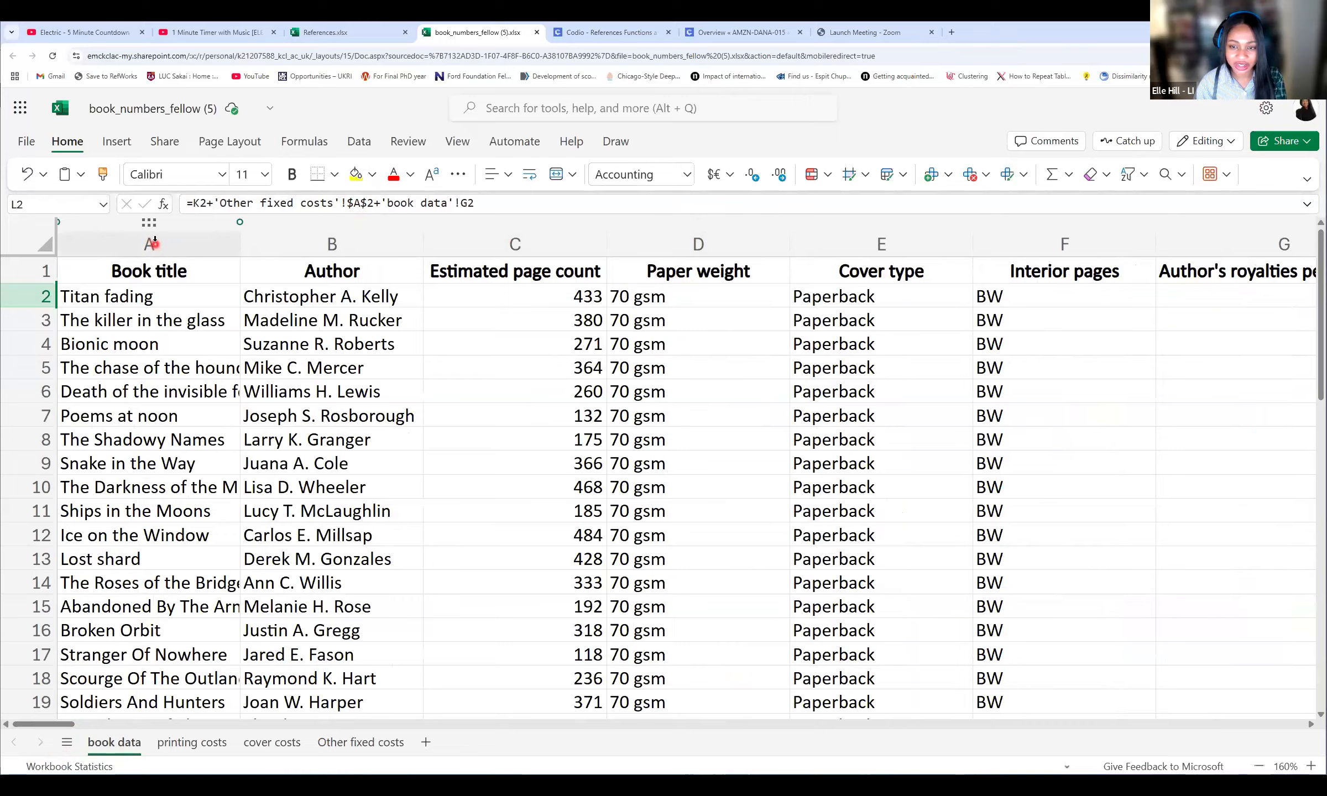
pyautogui.click(518, 435)
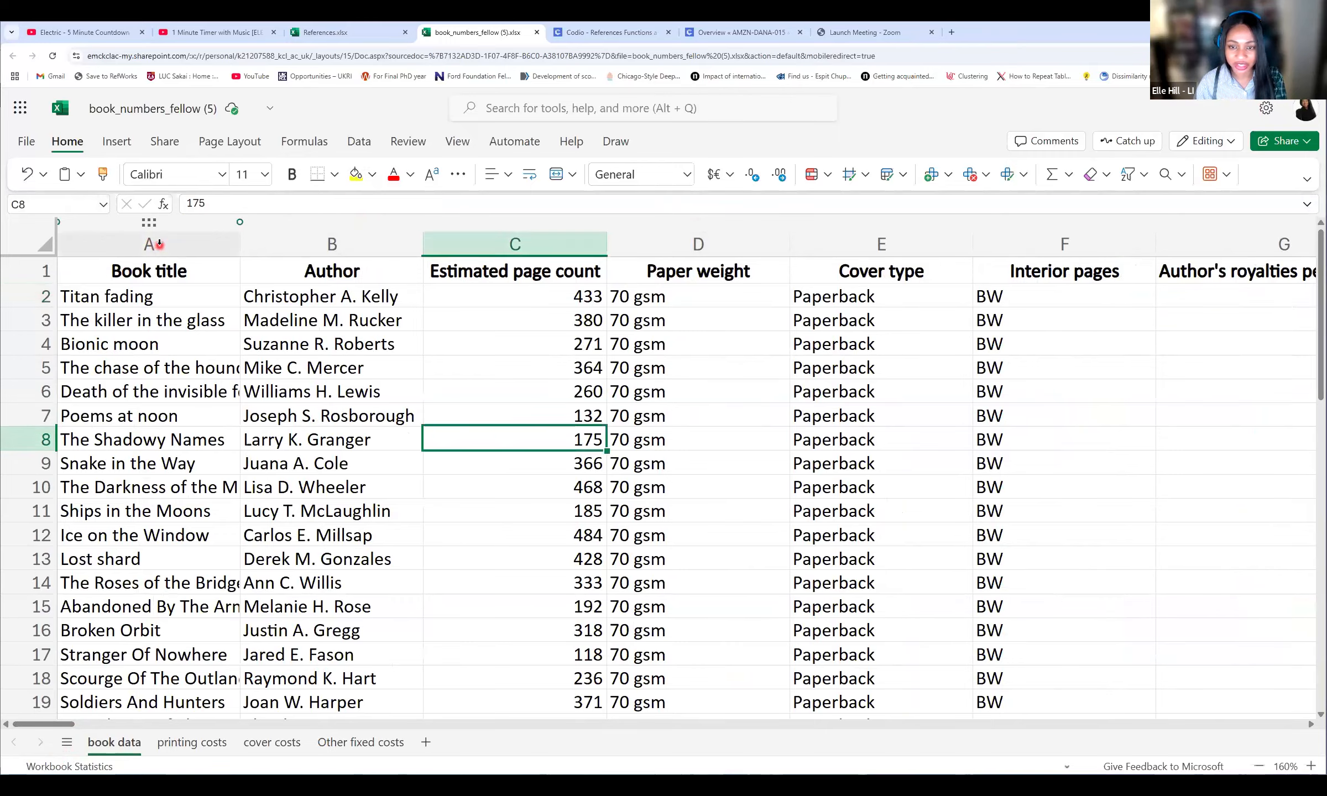
pyautogui.click(160, 244)
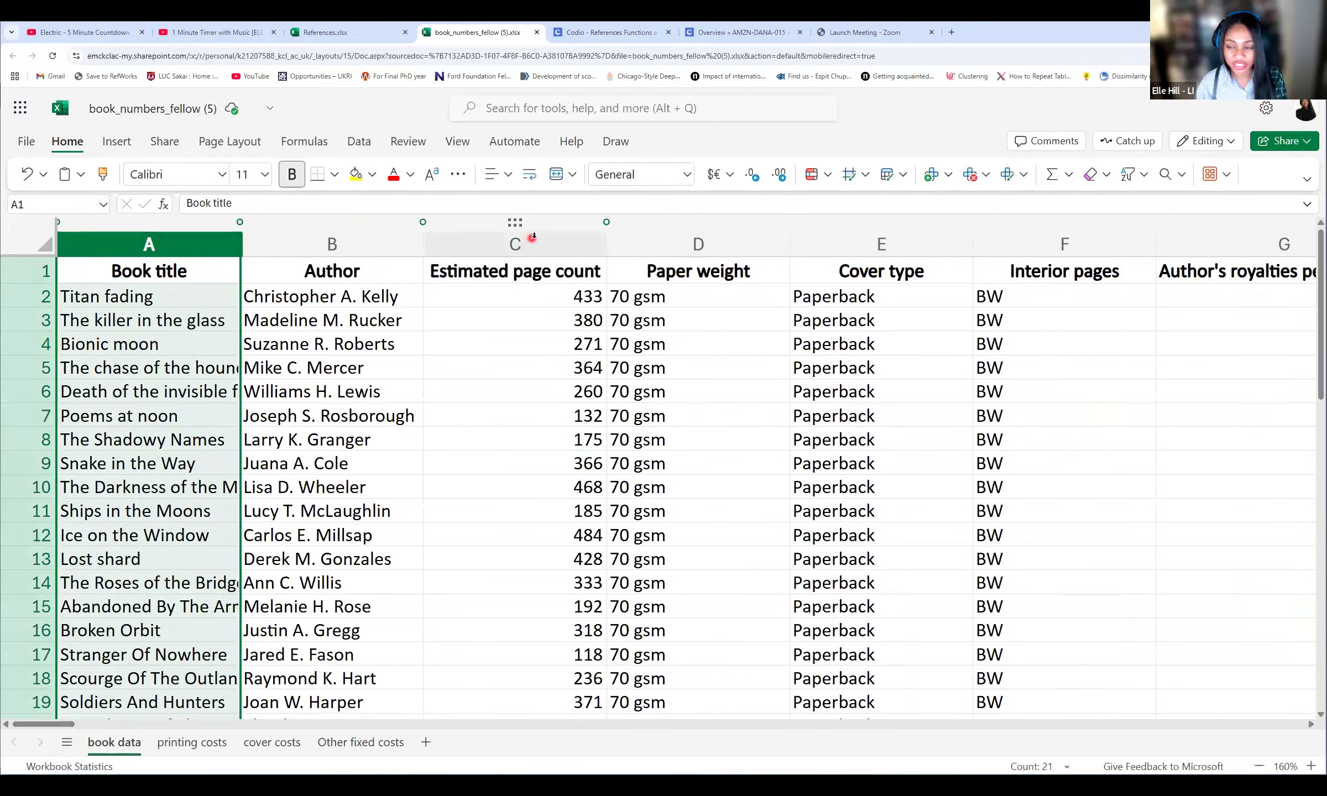
pyautogui.click(533, 239)
pyautogui.click(148, 299)
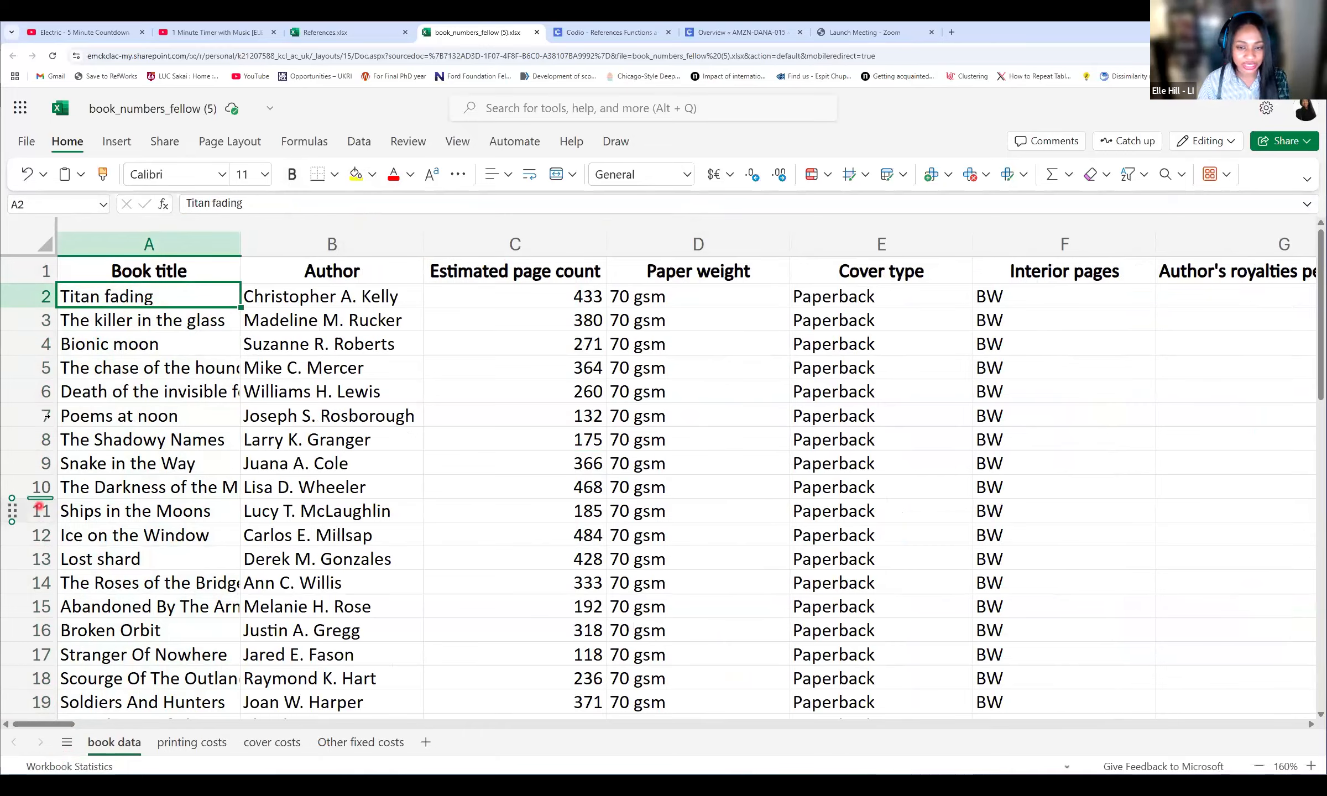
pyautogui.click(39, 340)
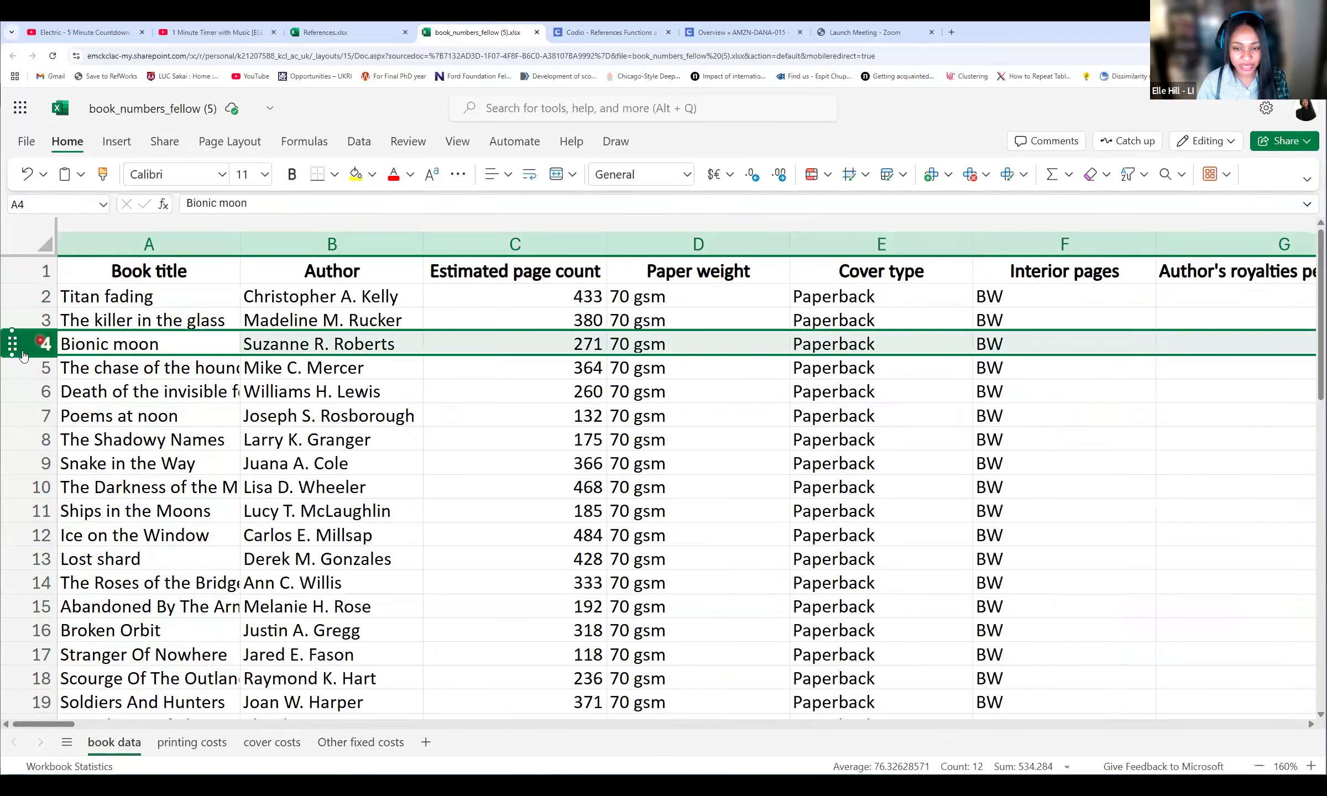
pyautogui.click(34, 487)
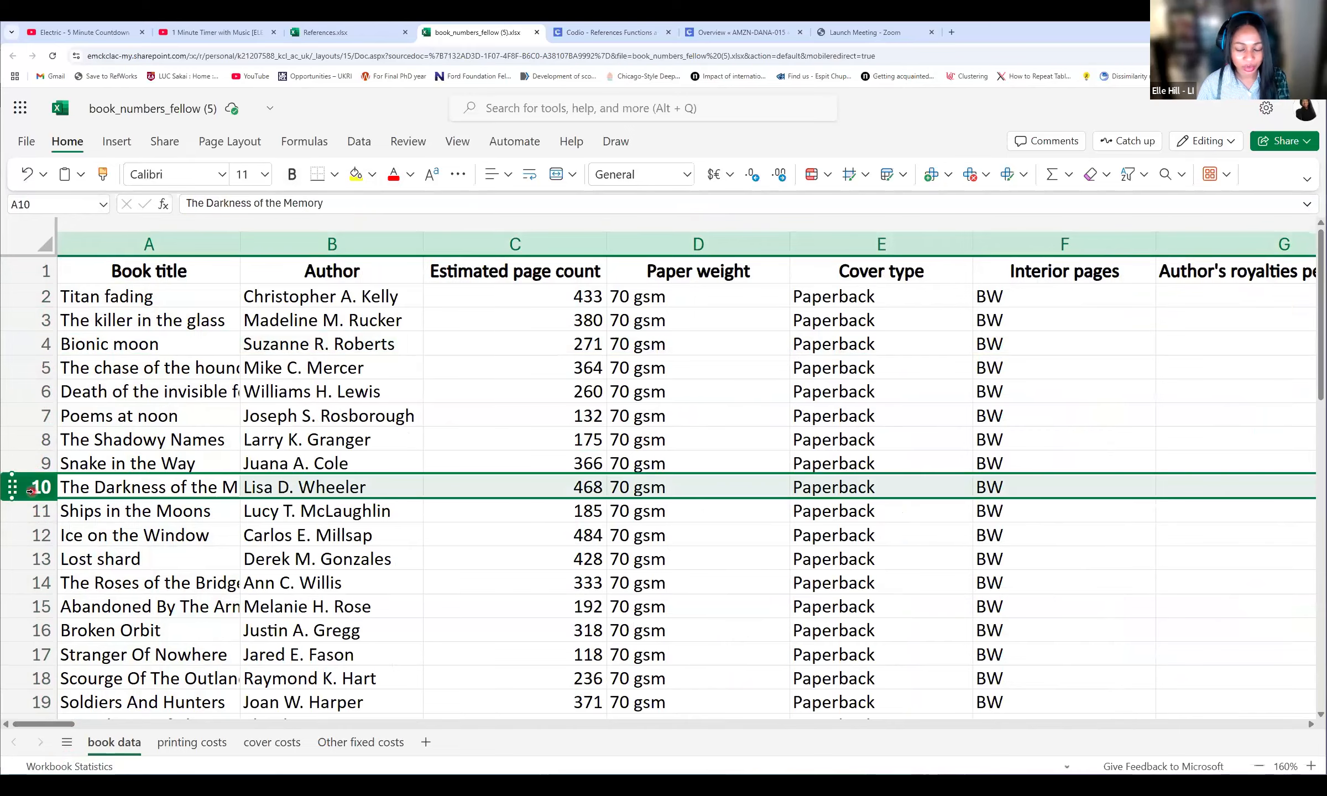
# Step: Trace the Total Cost formula in L2 to its source on the Other fixed costs sheet
pyautogui.click(467, 300)
pyautogui.moveTo(51, 723); pyautogui.dragTo(62, 719)
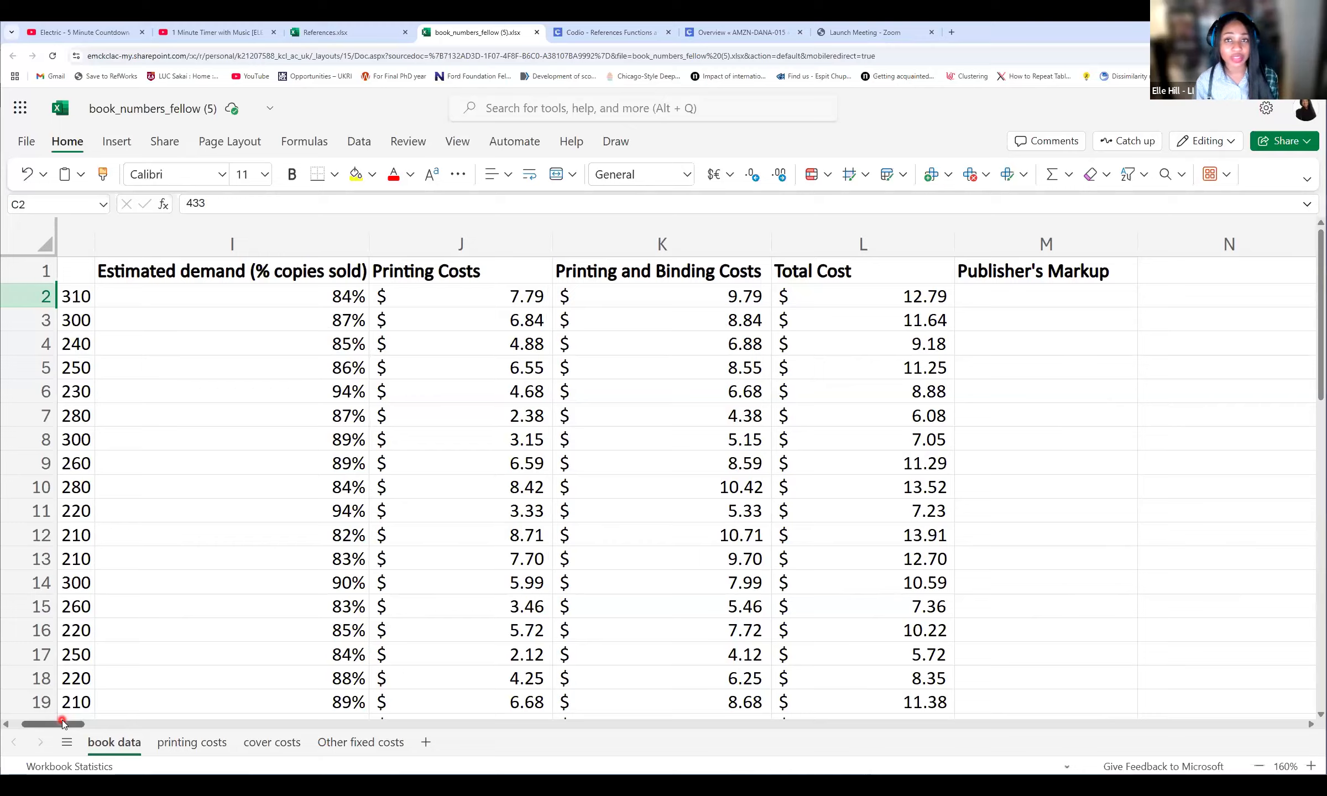
pyautogui.click(817, 301)
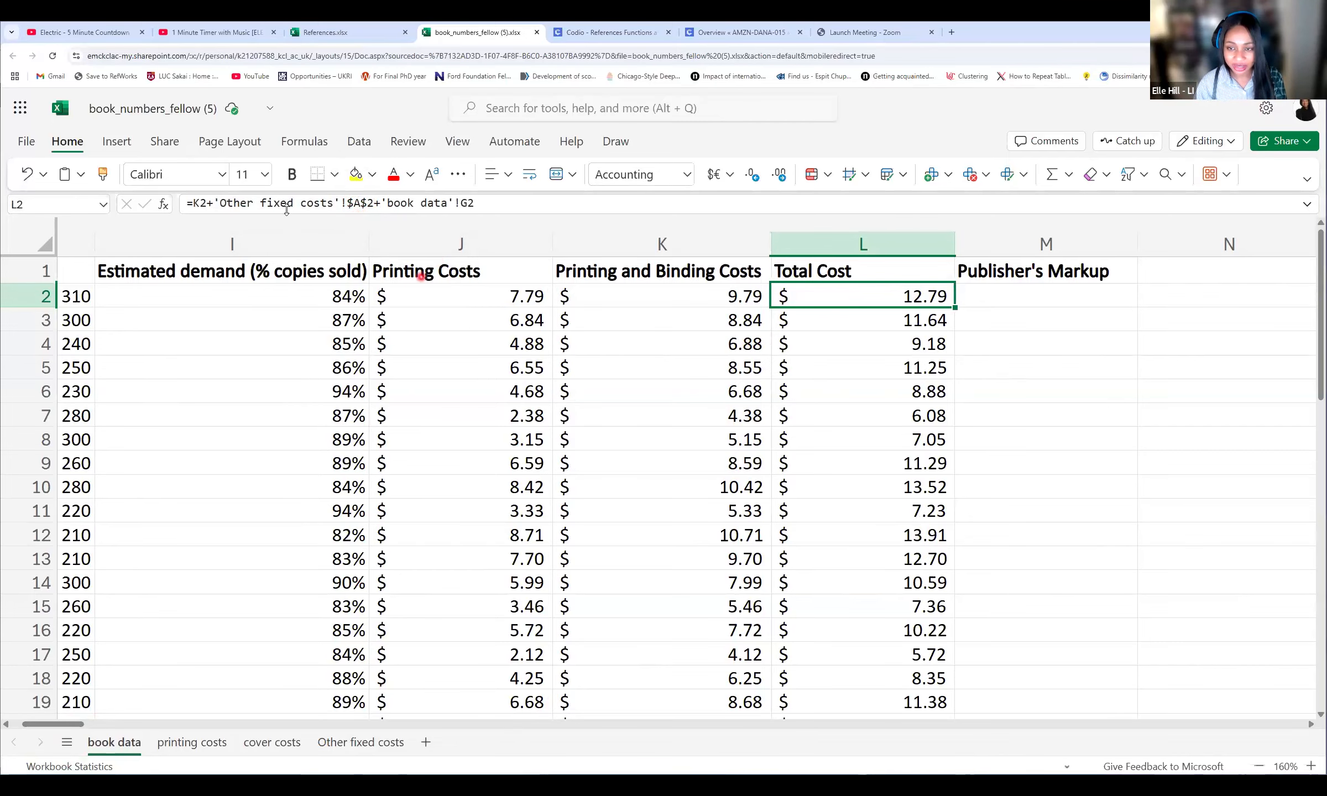
pyautogui.click(358, 742)
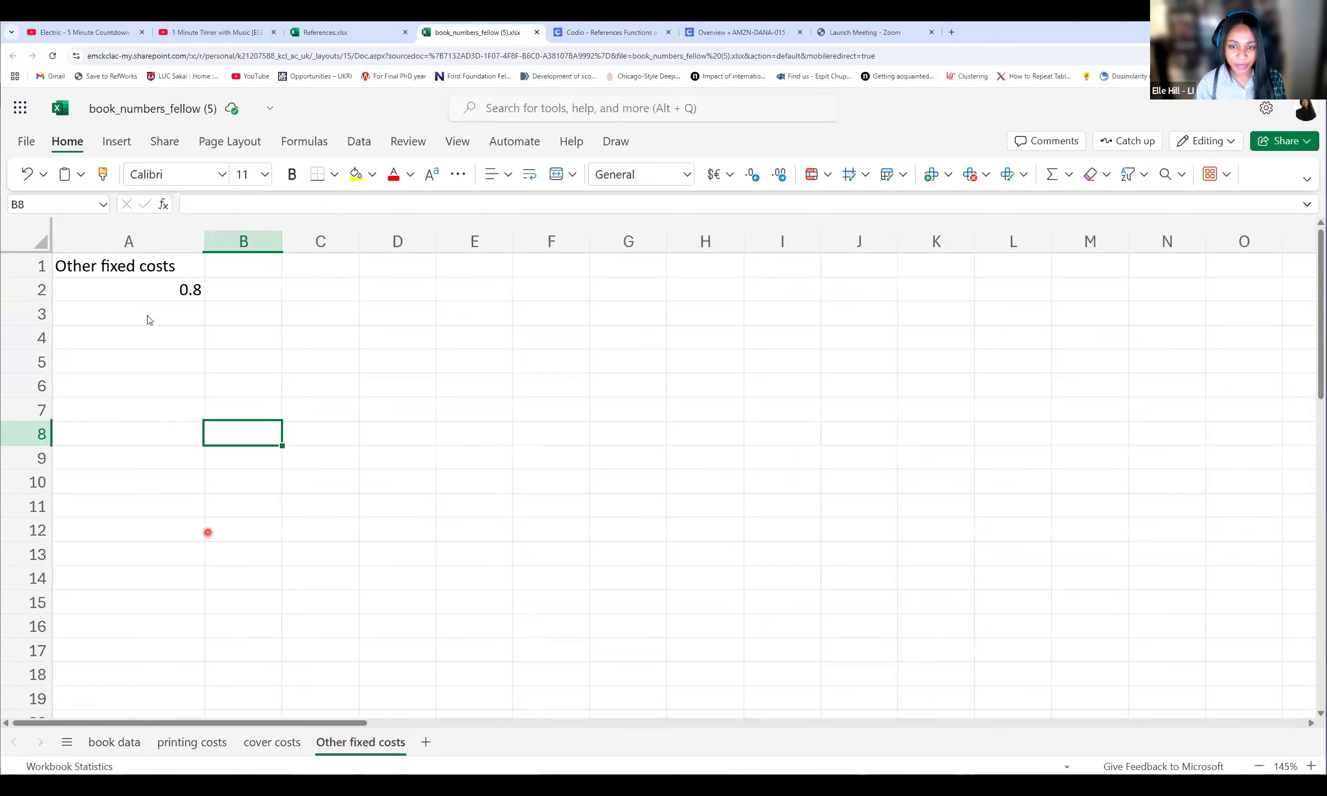
# Step: Write the example reference 'other fixed costs'!$A$2 as text in D2 of the Other fixed costs sheet
pyautogui.click(131, 238)
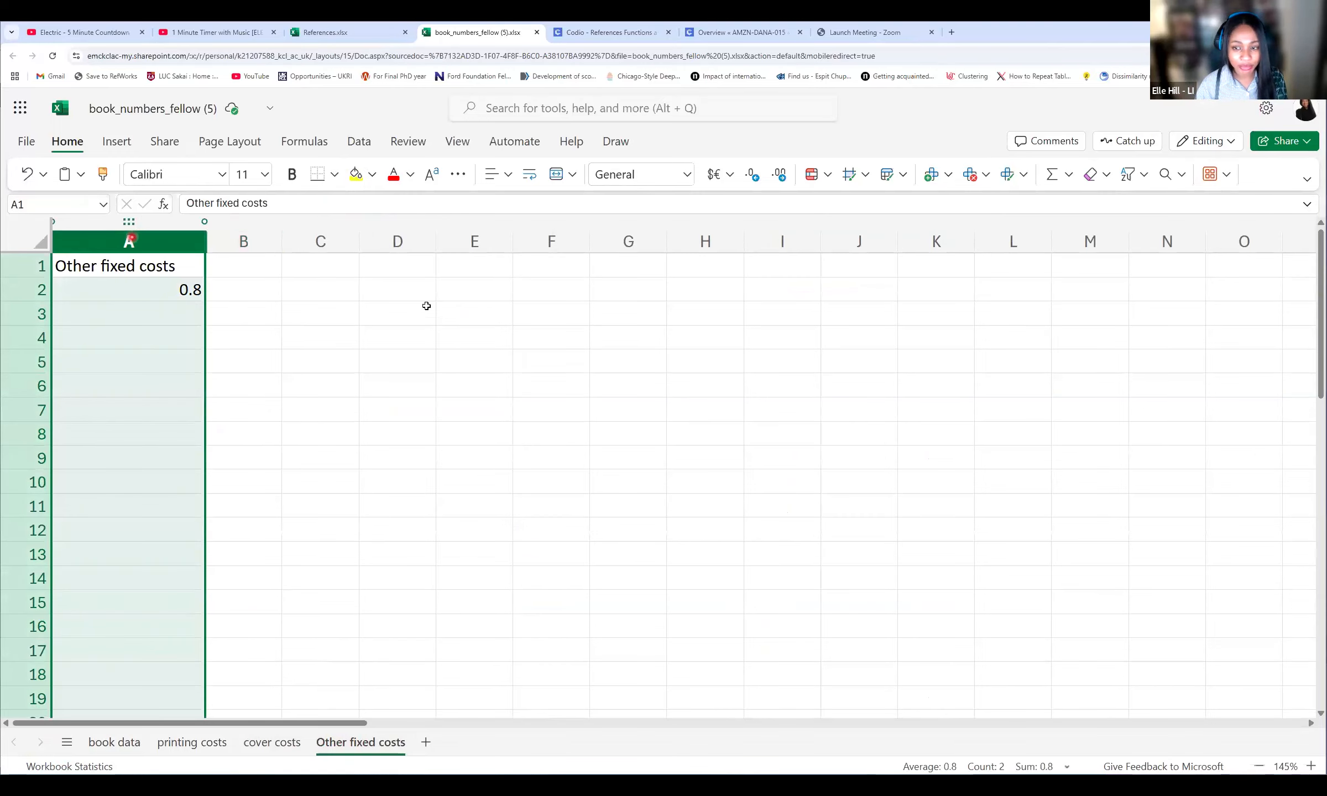
pyautogui.click(365, 289)
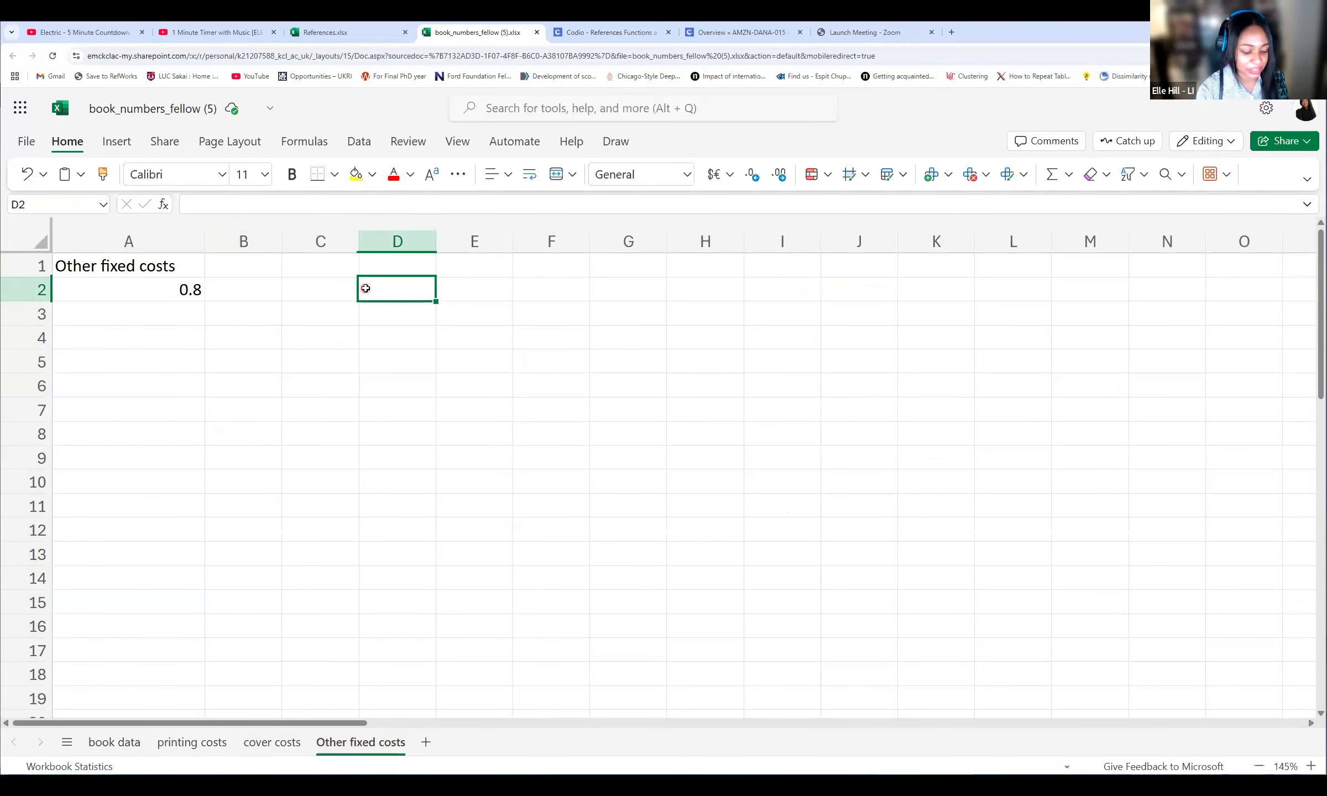
pyautogui.write("'other")
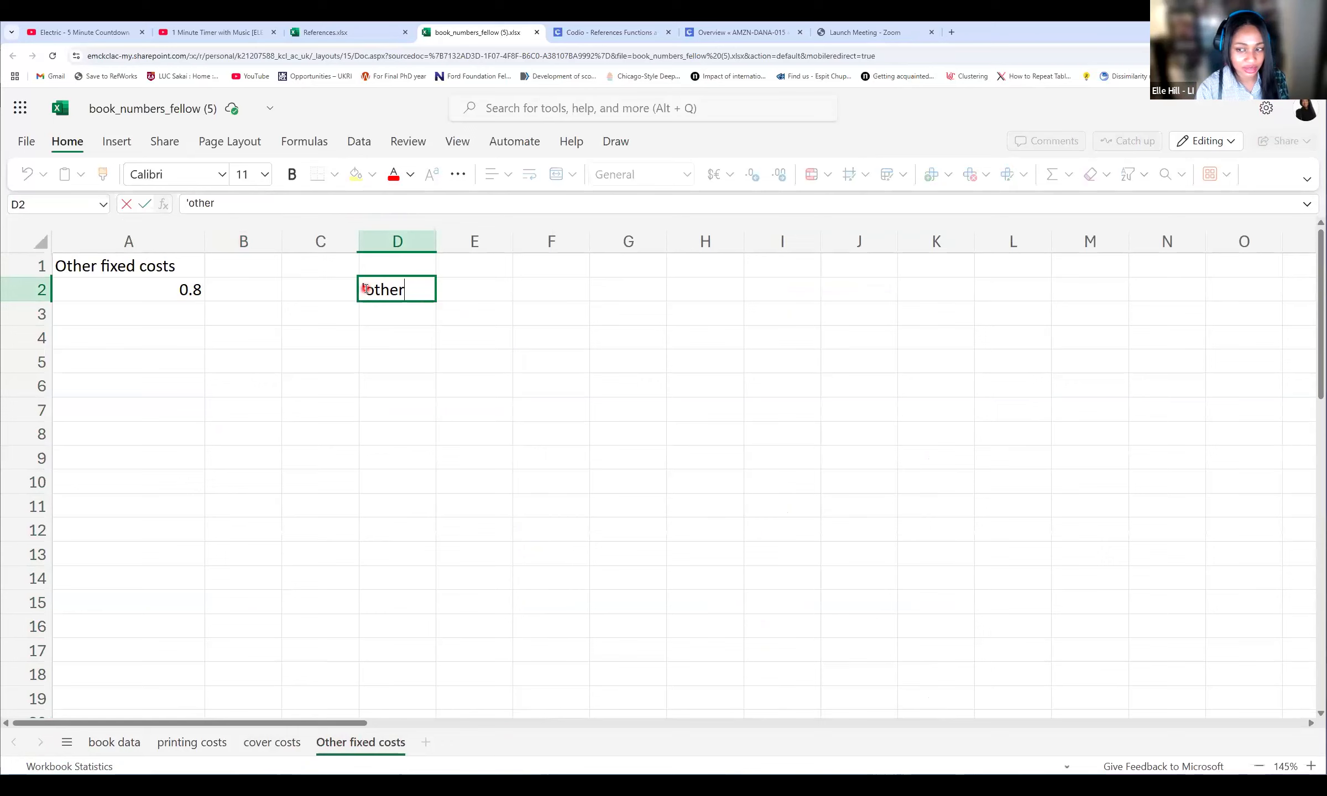
pyautogui.write(' fixed')
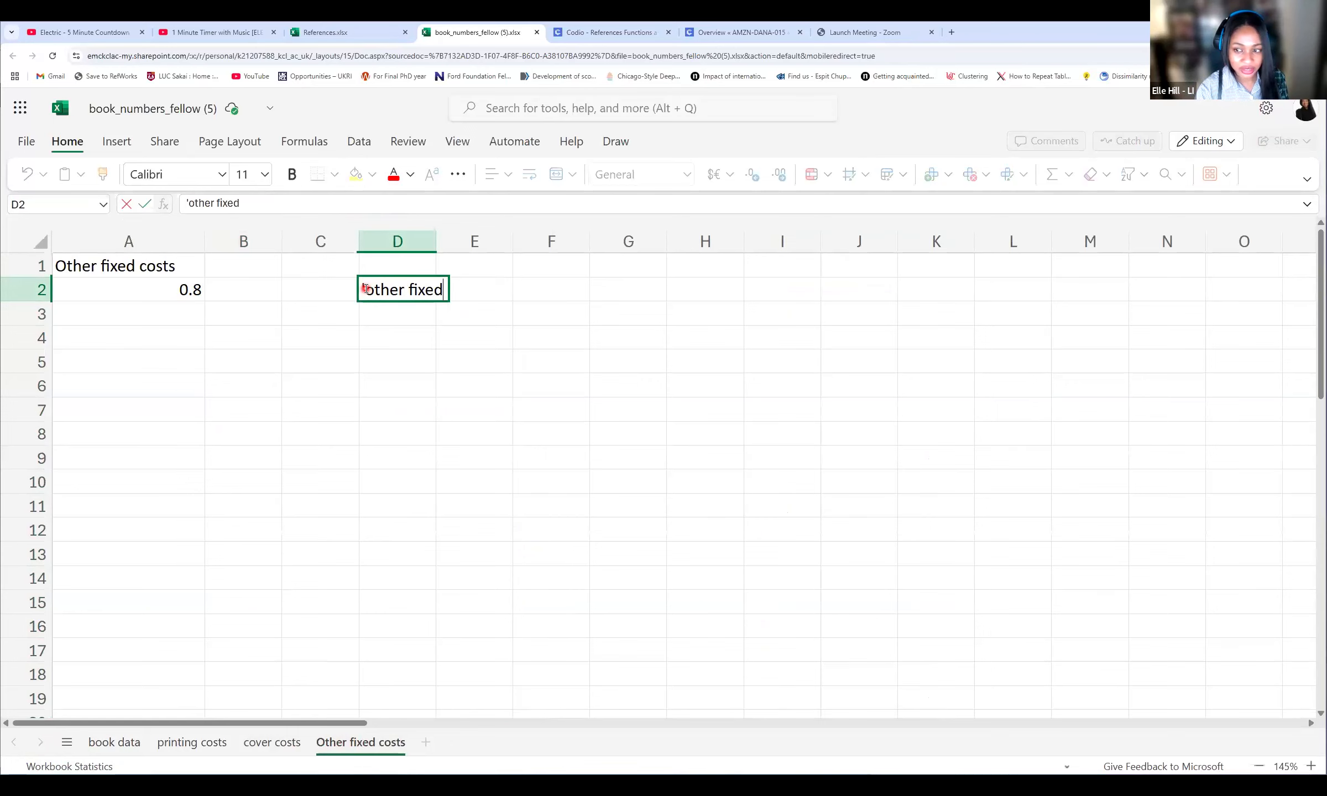
pyautogui.write(" costs'!")
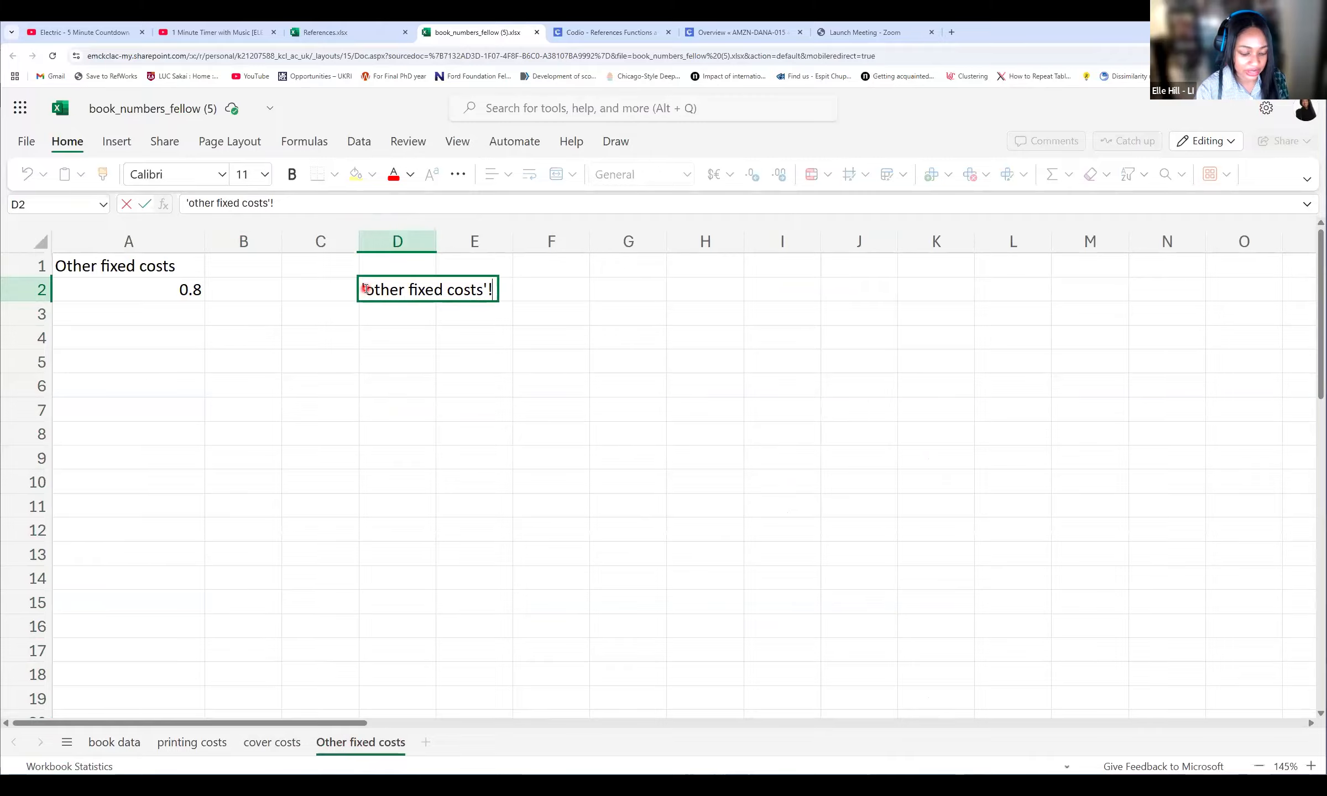
pyautogui.write('$S')
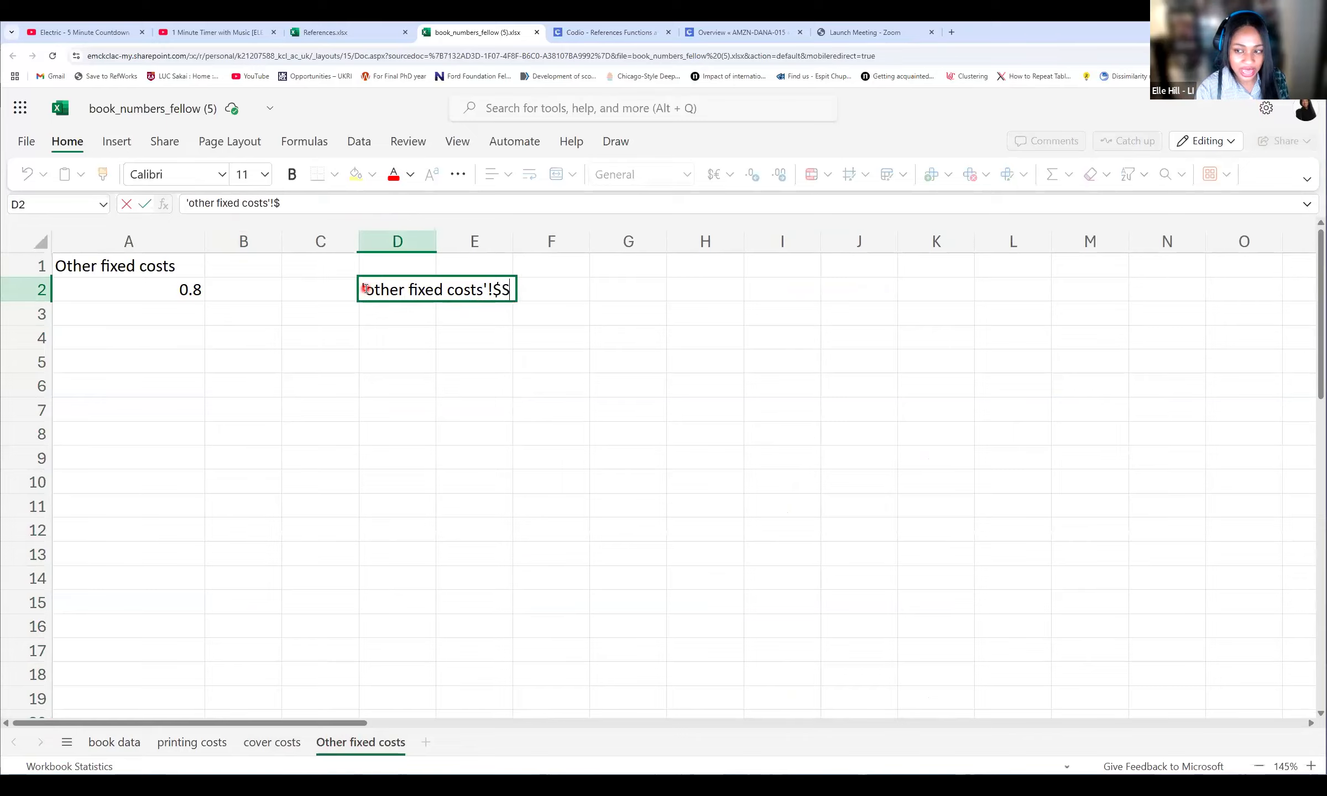
pyautogui.press('BackSpace')
pyautogui.write('A')
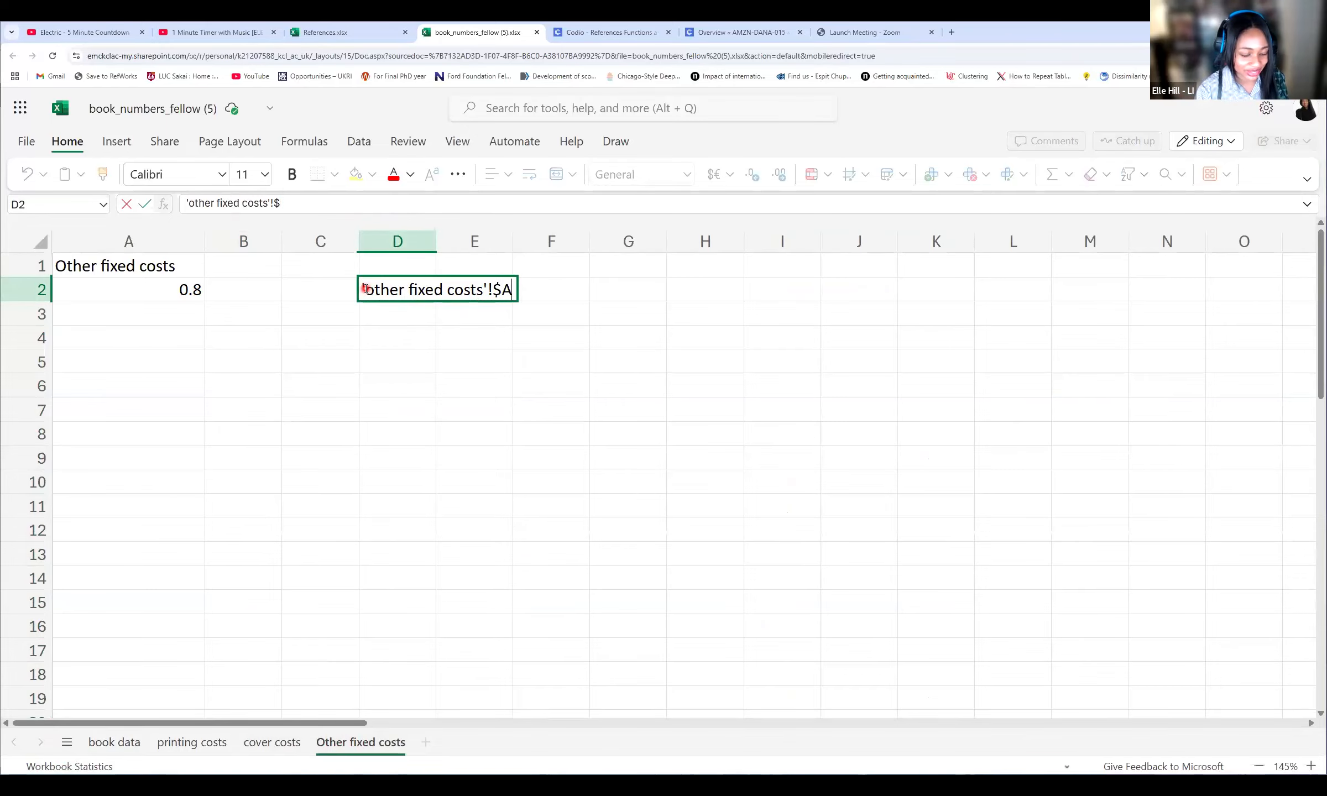
pyautogui.write('$2')
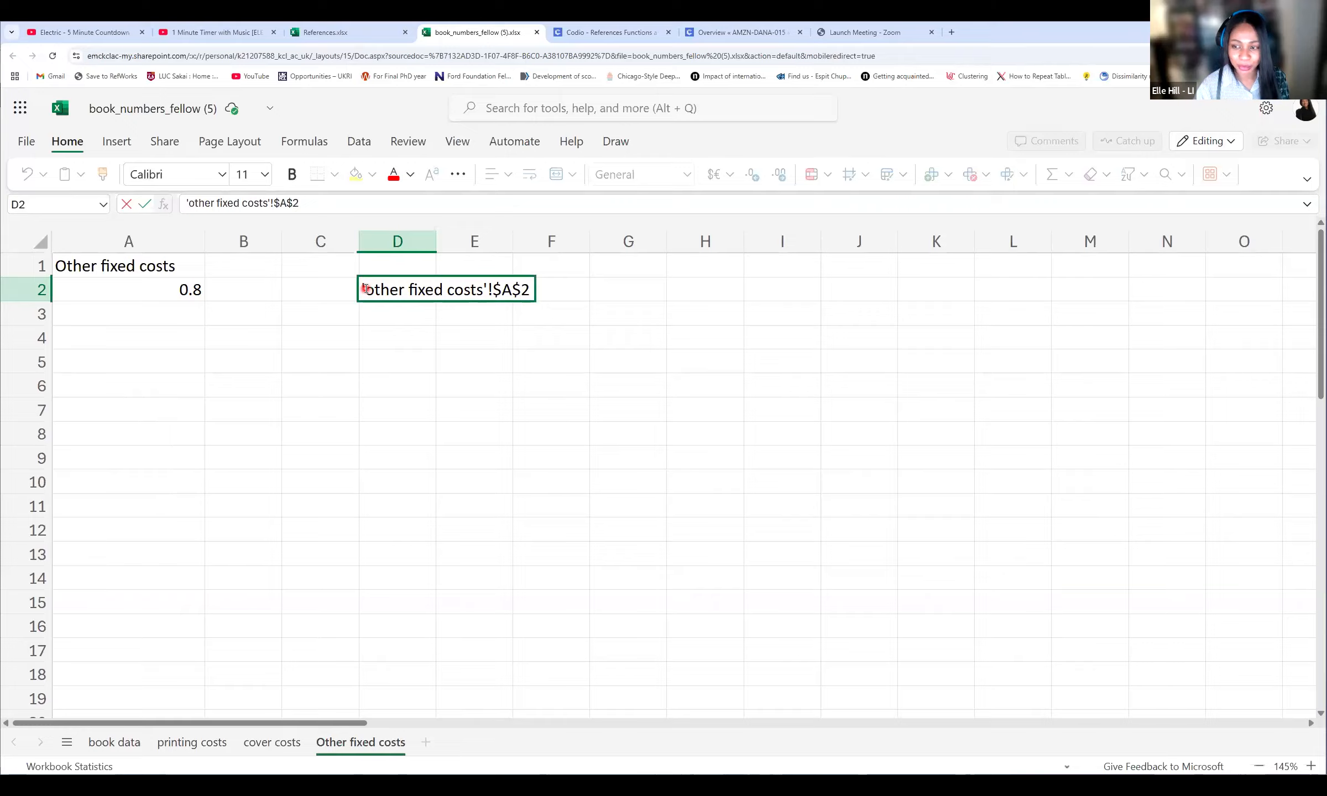
pyautogui.click(471, 412)
pyautogui.click(385, 287)
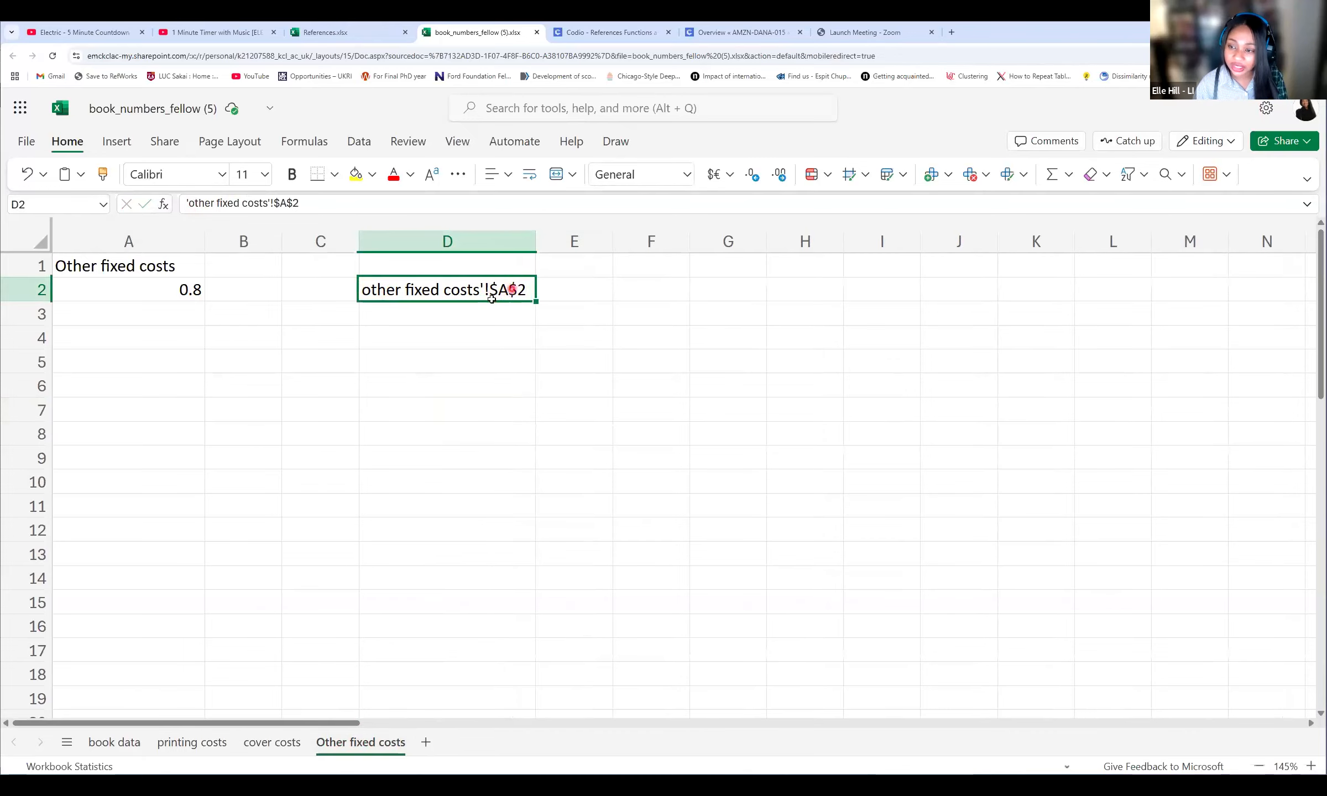
# Step: Examine how the parts of the reference in D2 correspond to column A, row 2 and cell A2
pyautogui.click(130, 238)
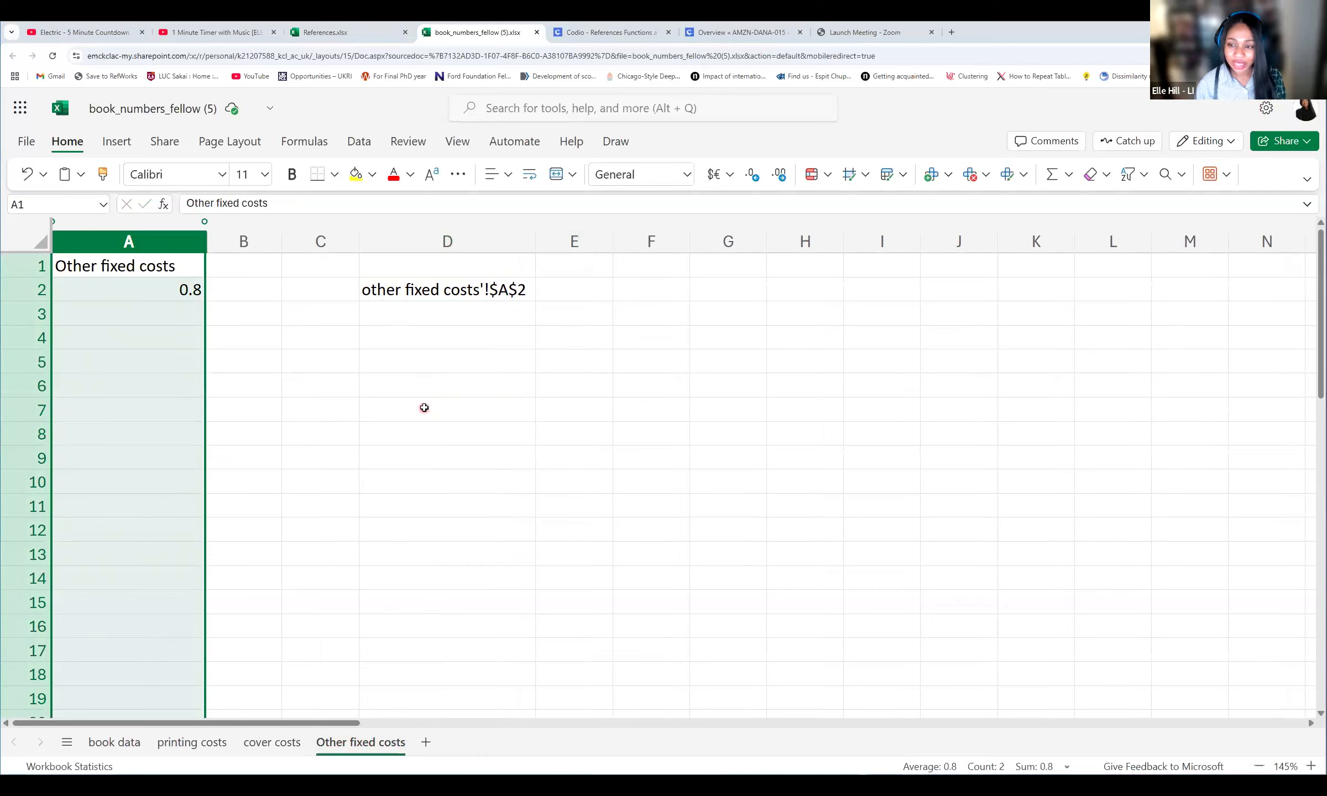
pyautogui.click(504, 289)
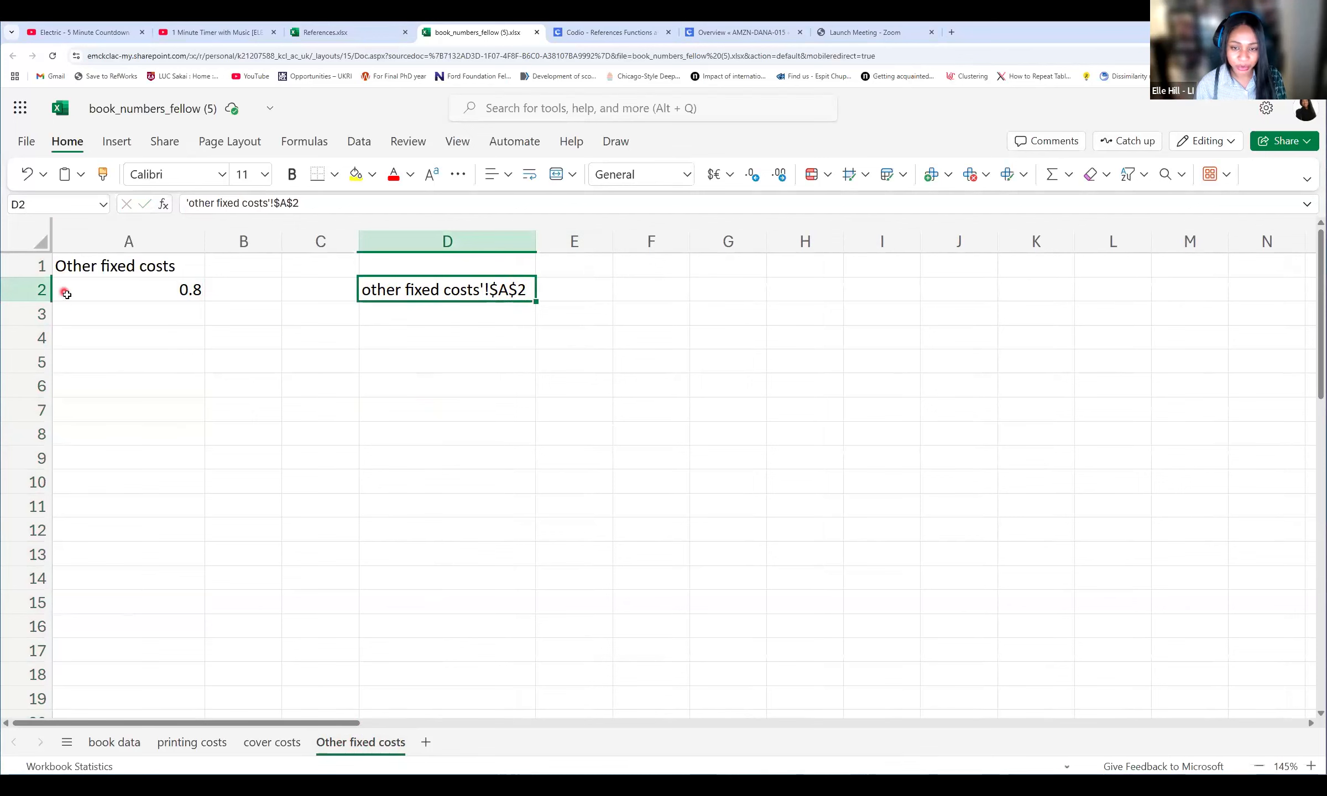
pyautogui.click(138, 339)
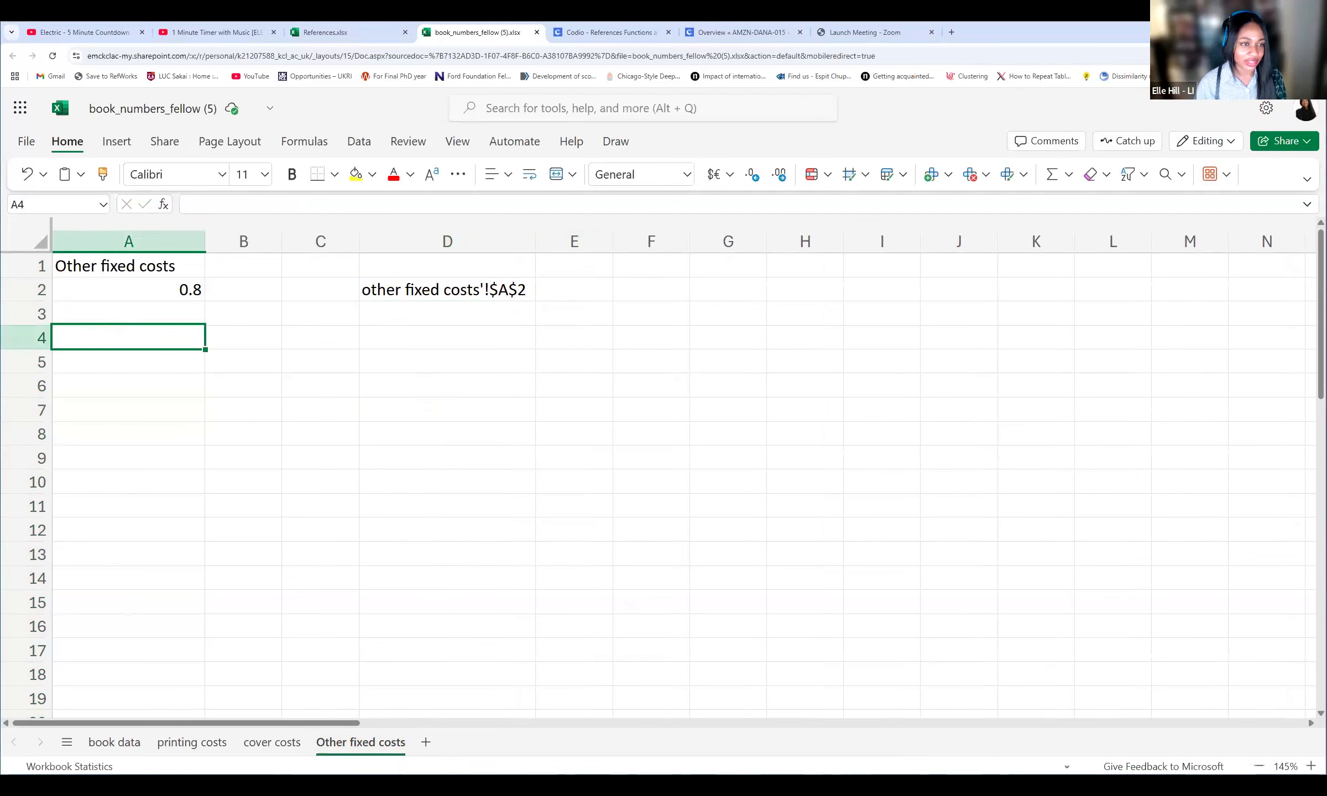
pyautogui.click(41, 289)
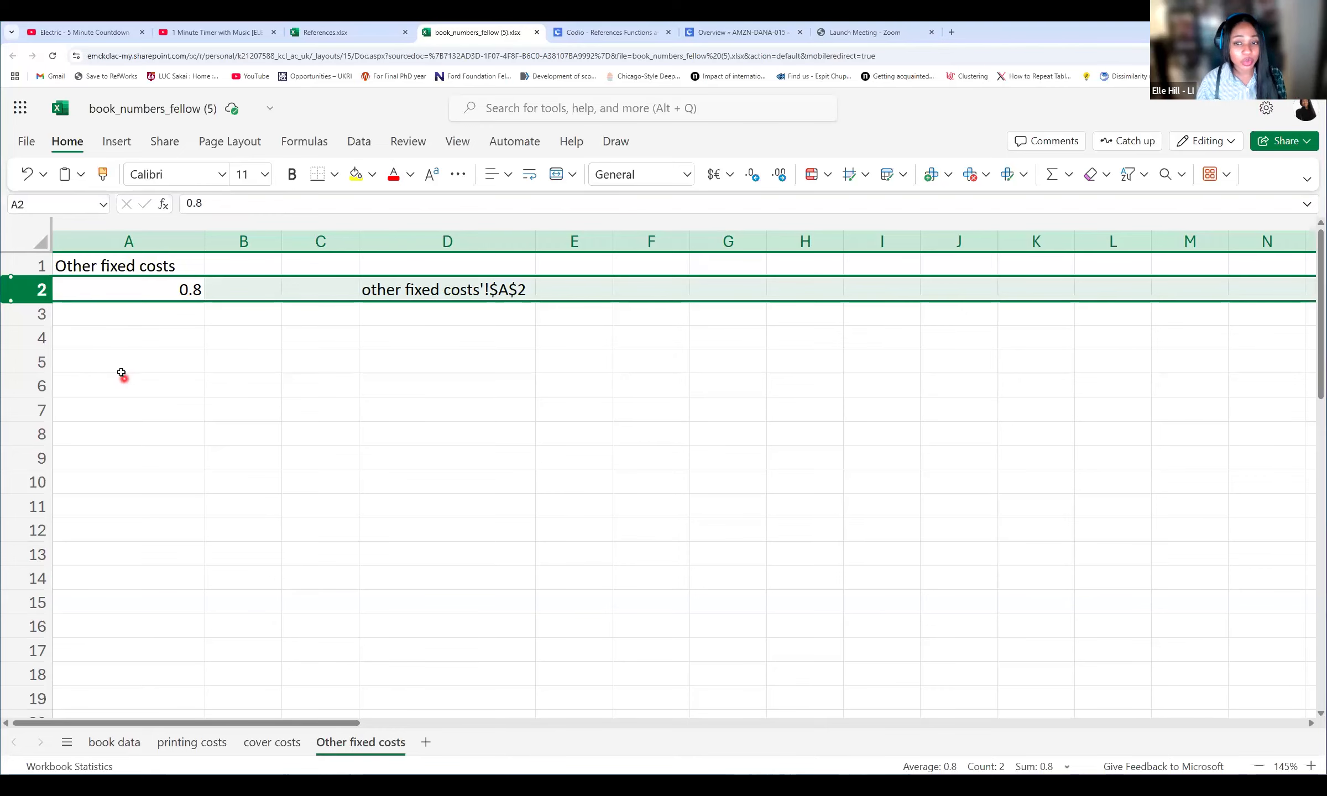
pyautogui.click(139, 293)
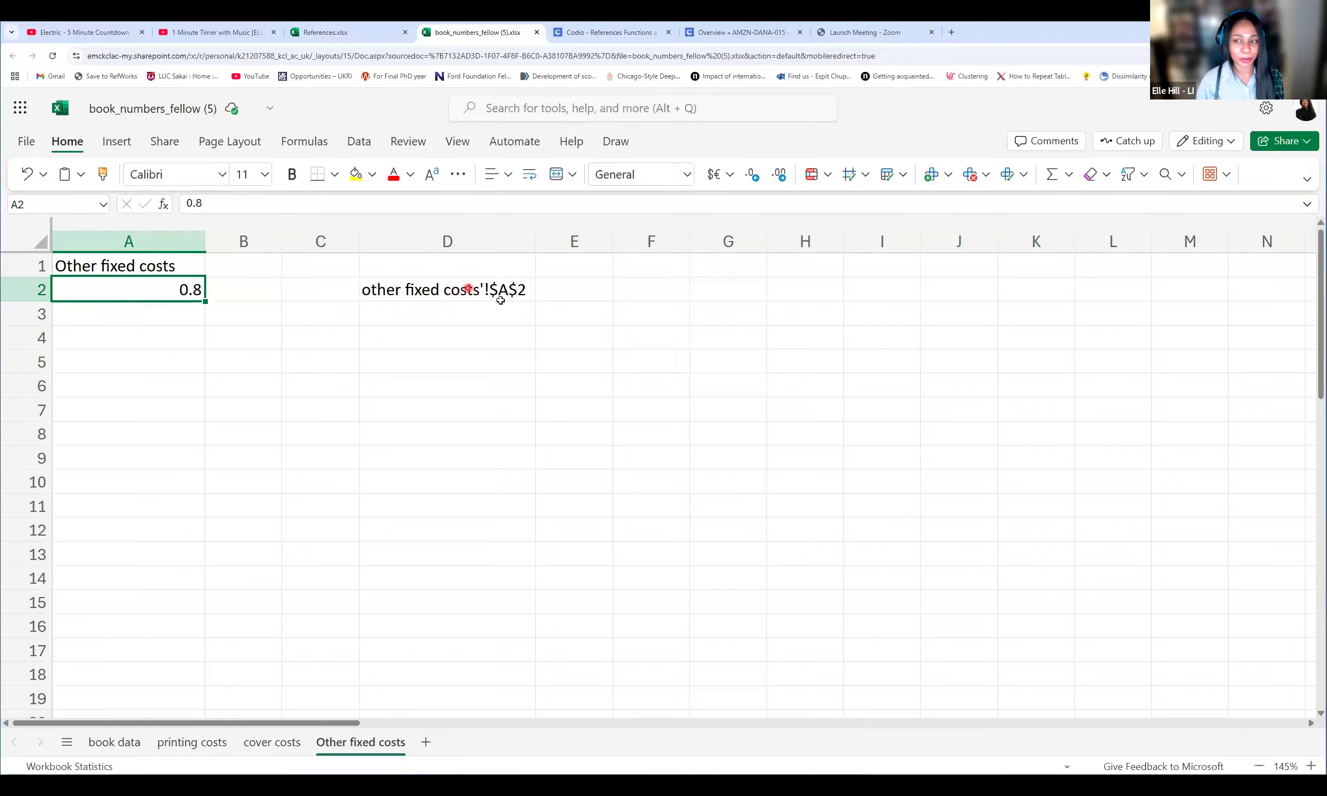
pyautogui.click(498, 296)
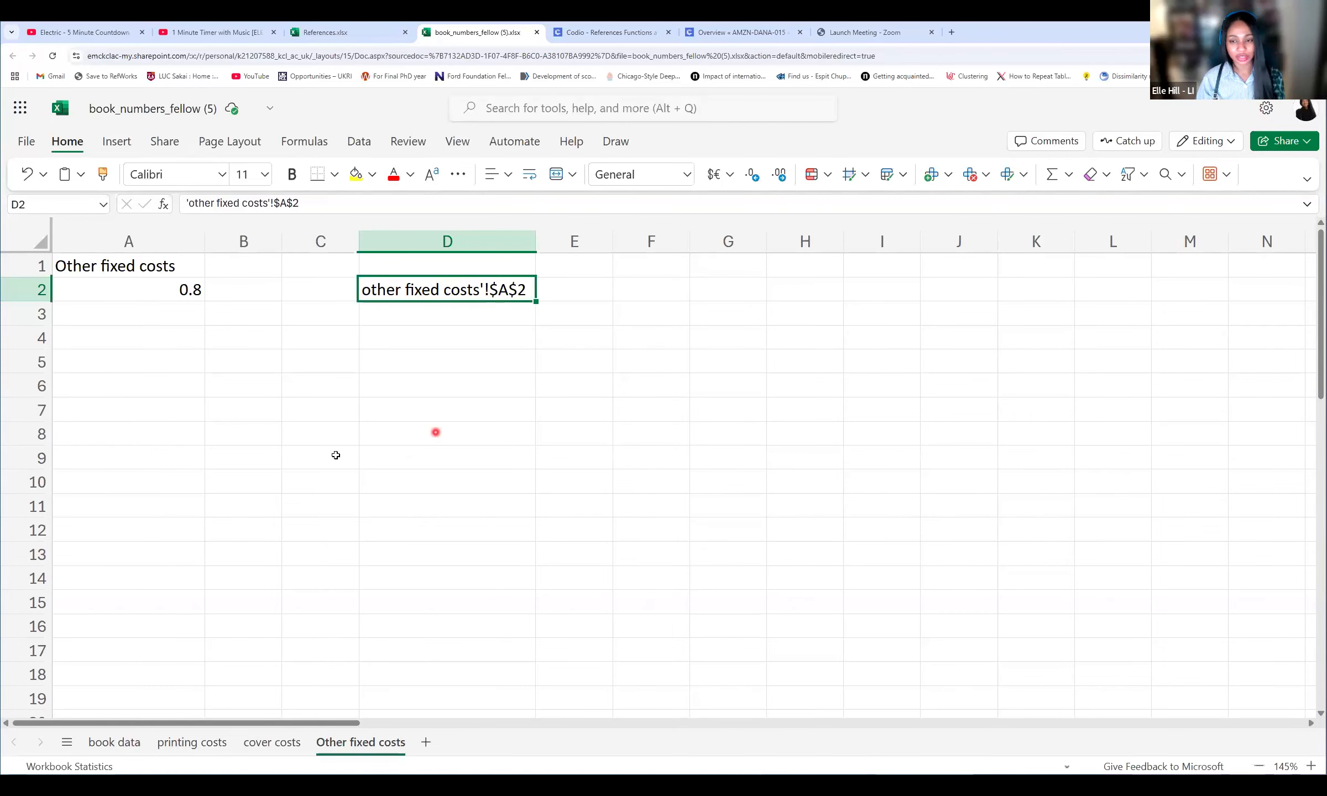
# Step: Enter the formula =0.35*L2 in M2 of the book data sheet to calculate the first Publisher's Markup
pyautogui.click(122, 741)
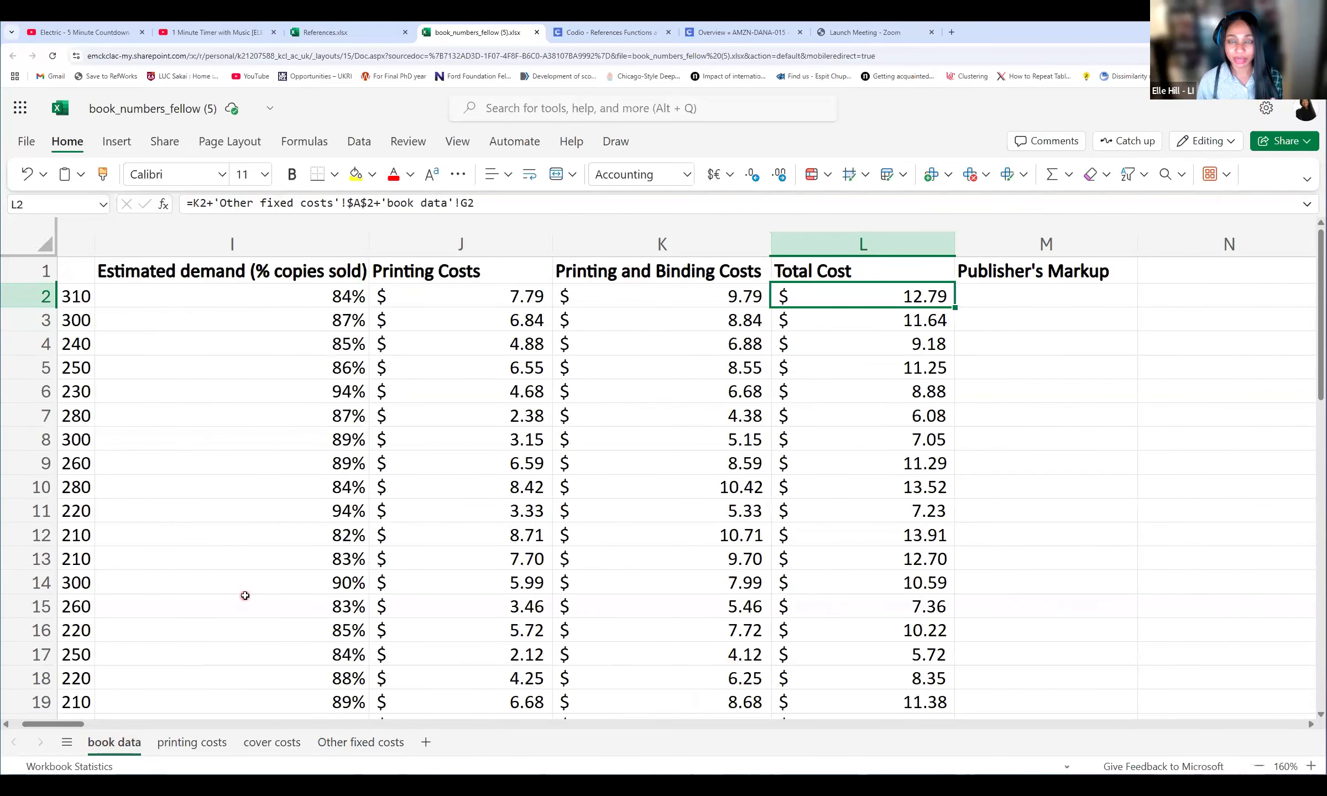
pyautogui.click(1016, 294)
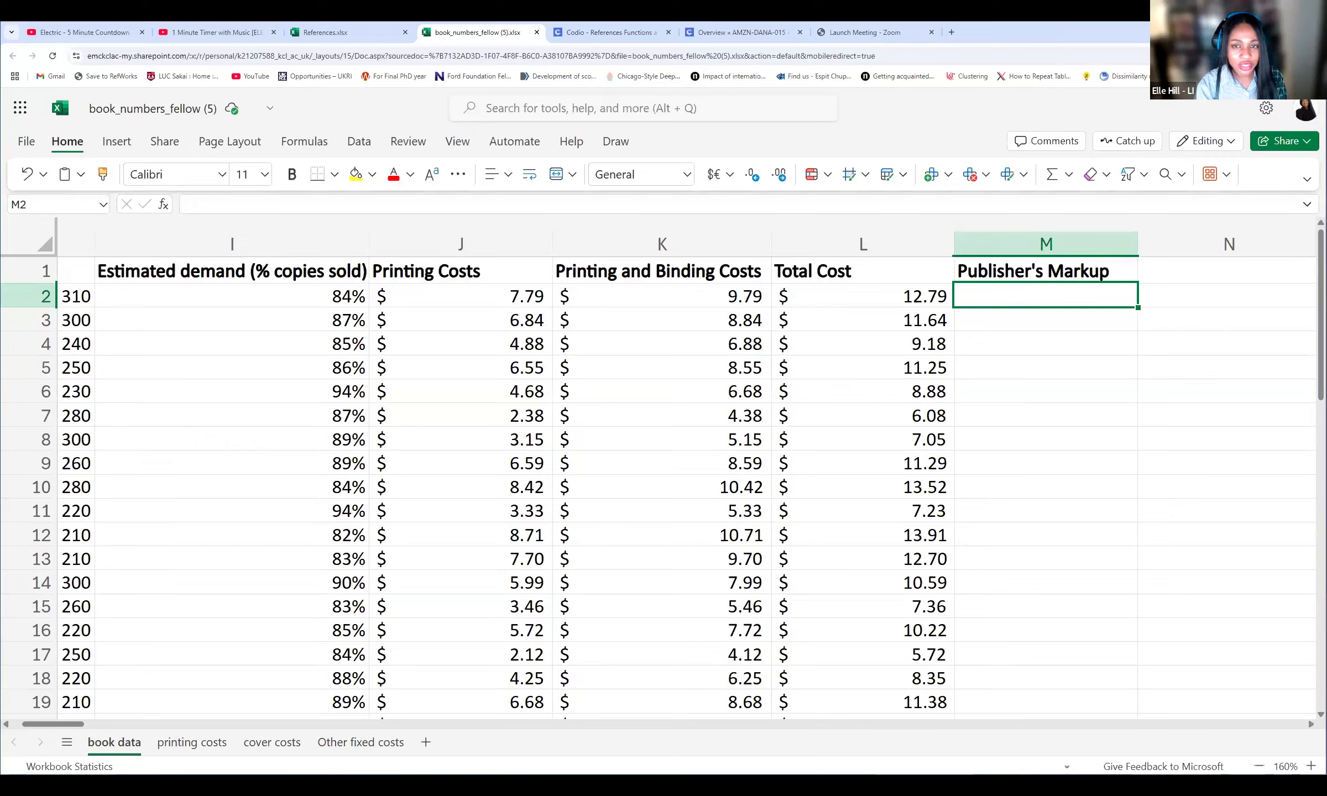
pyautogui.write('=')
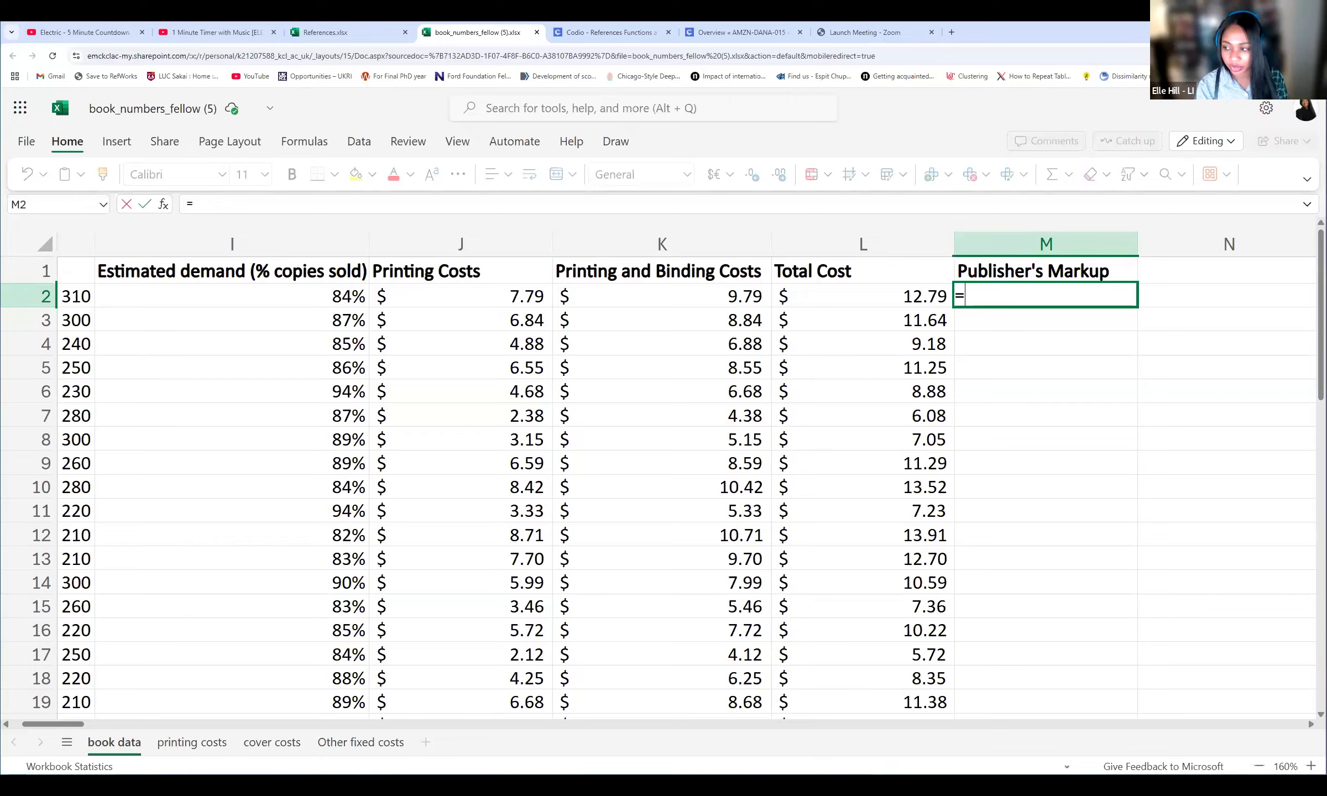
pyautogui.write('0.35')
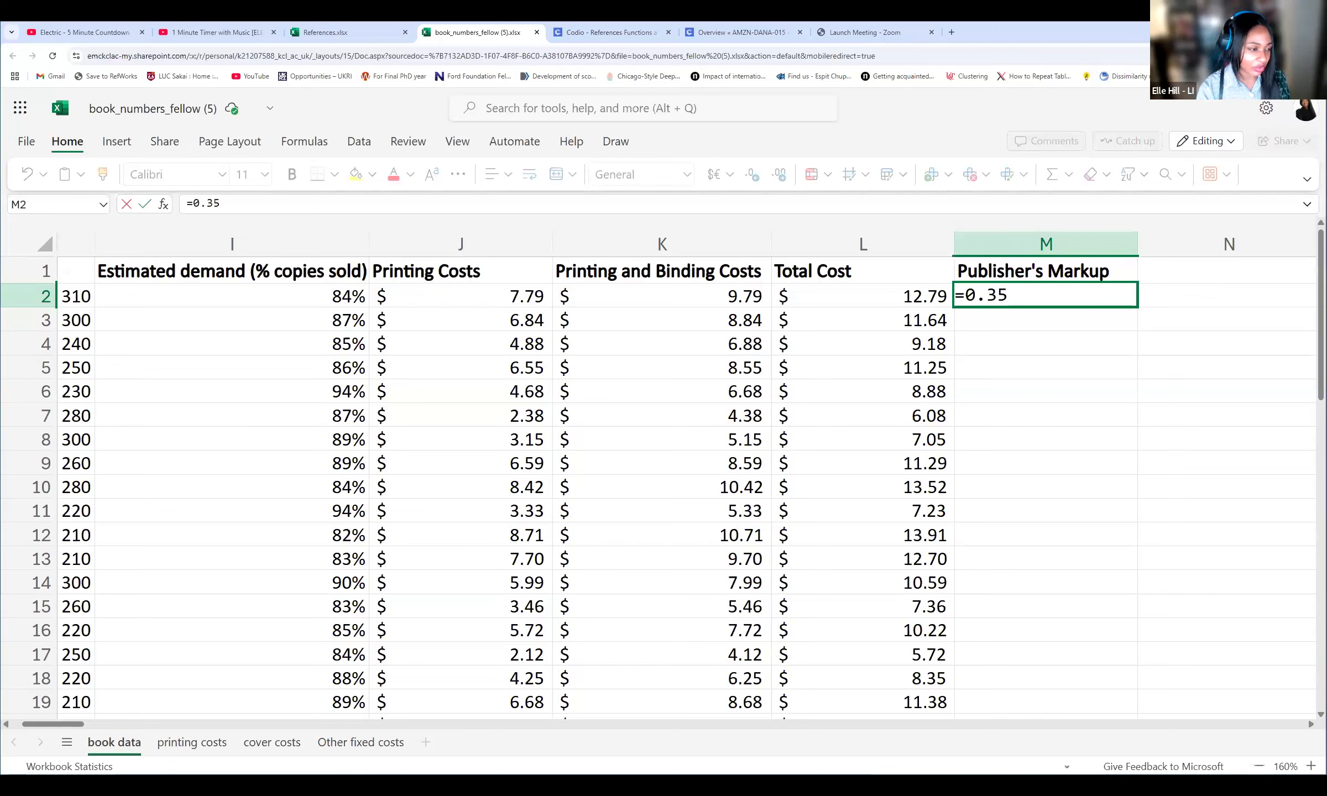
pyautogui.write('*')
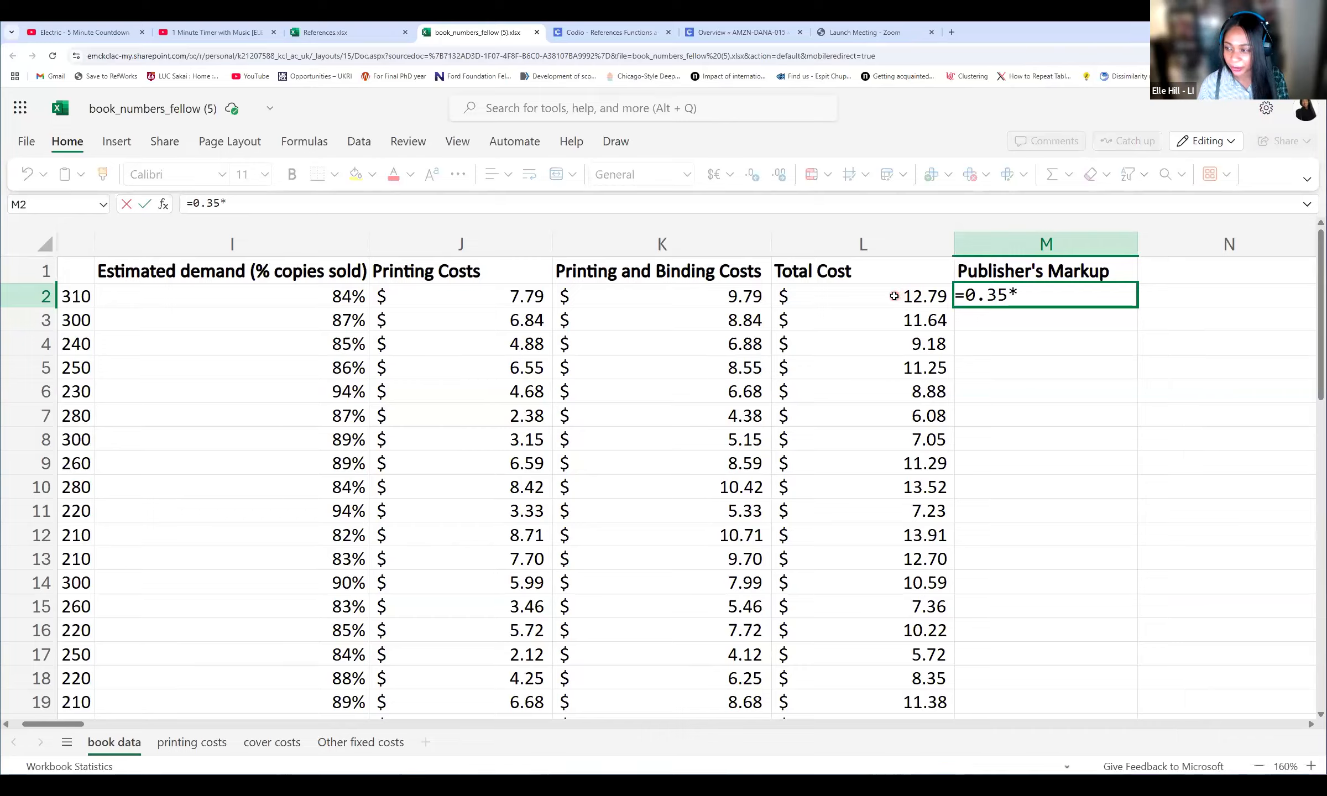
pyautogui.click(894, 296)
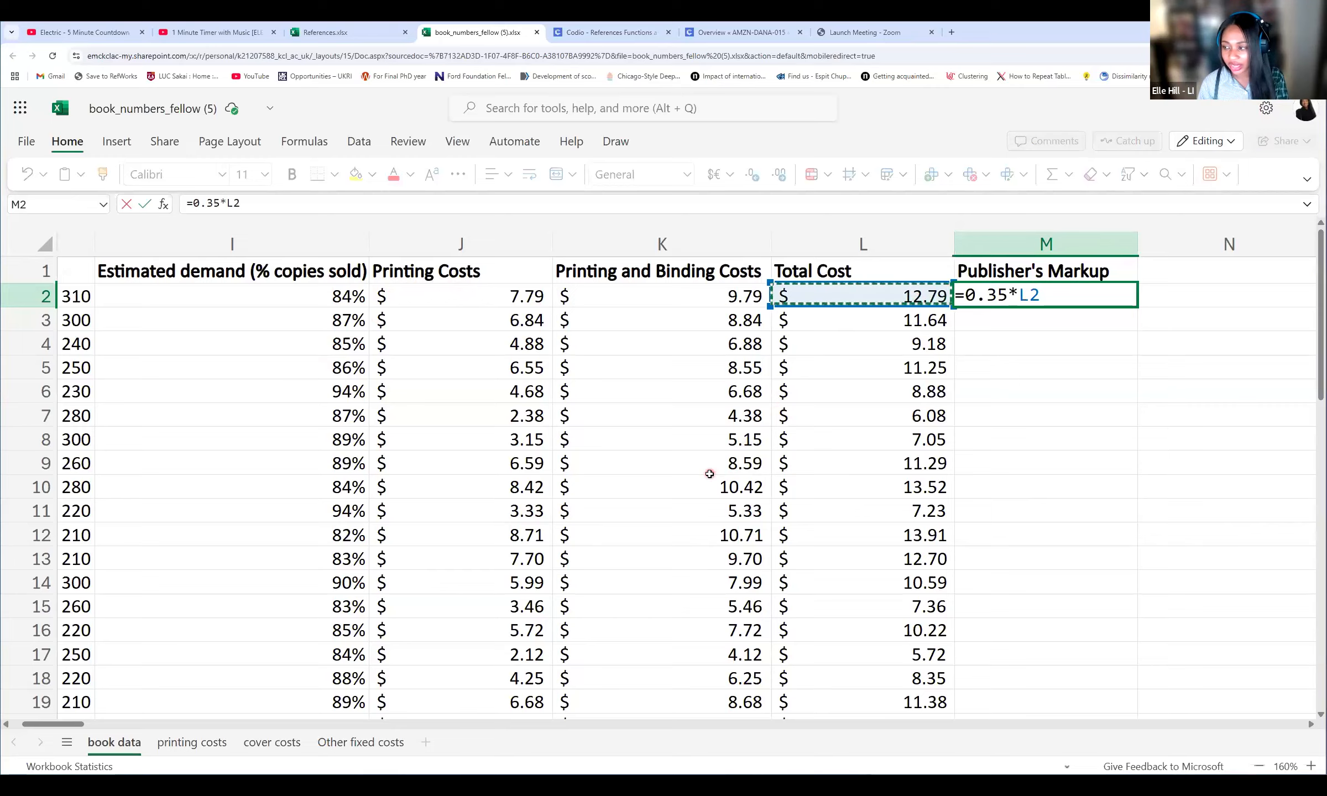
pyautogui.press('Return')
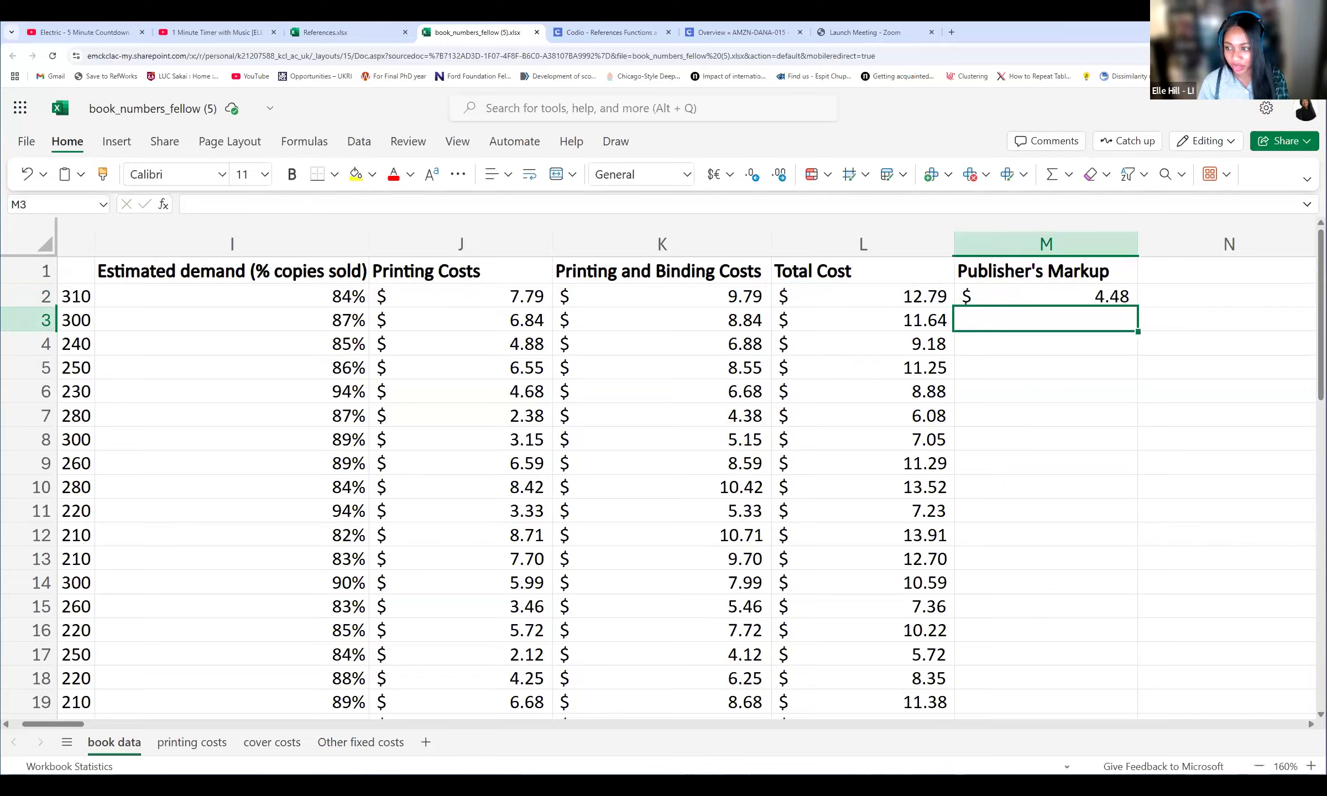
# Step: Check the markup formula in M2 and fill it down the Publisher's Markup column
pyautogui.click(1012, 293)
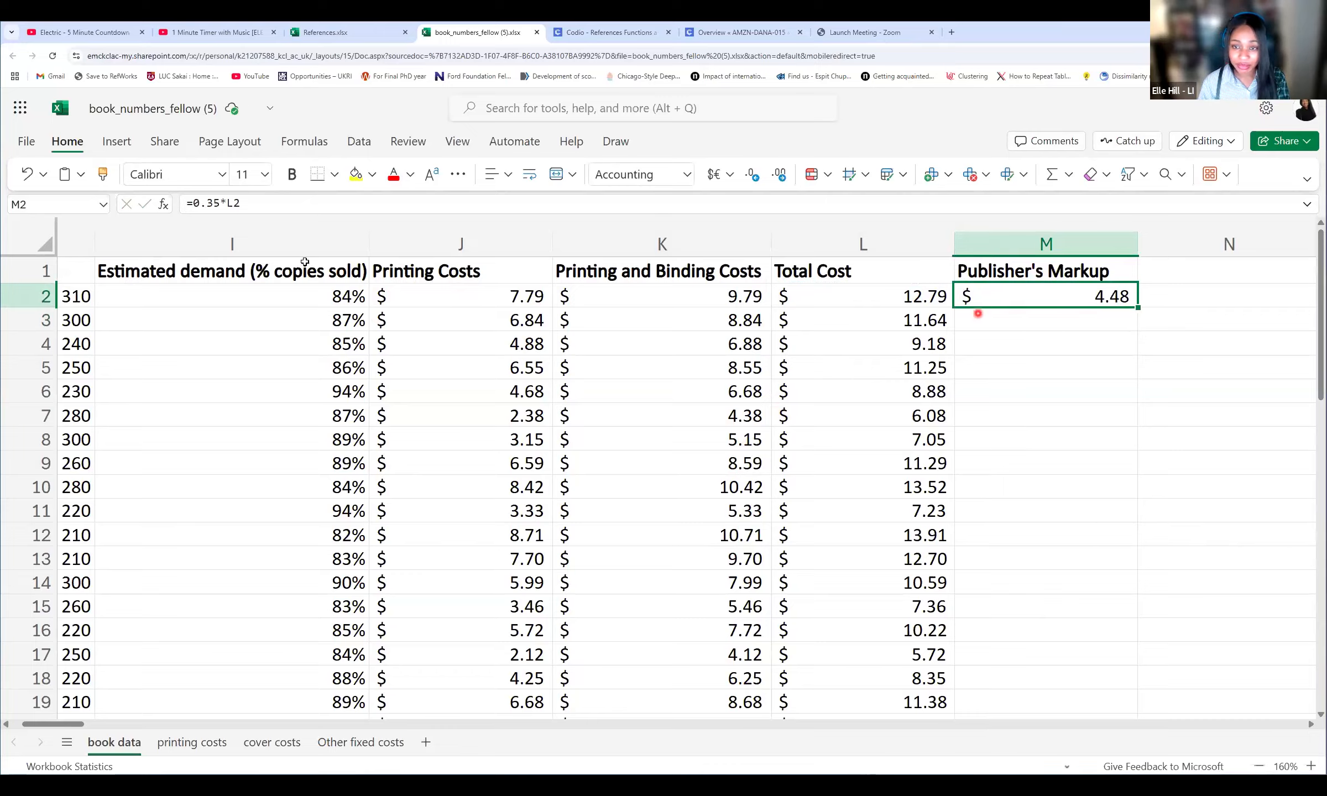
pyautogui.click(249, 204)
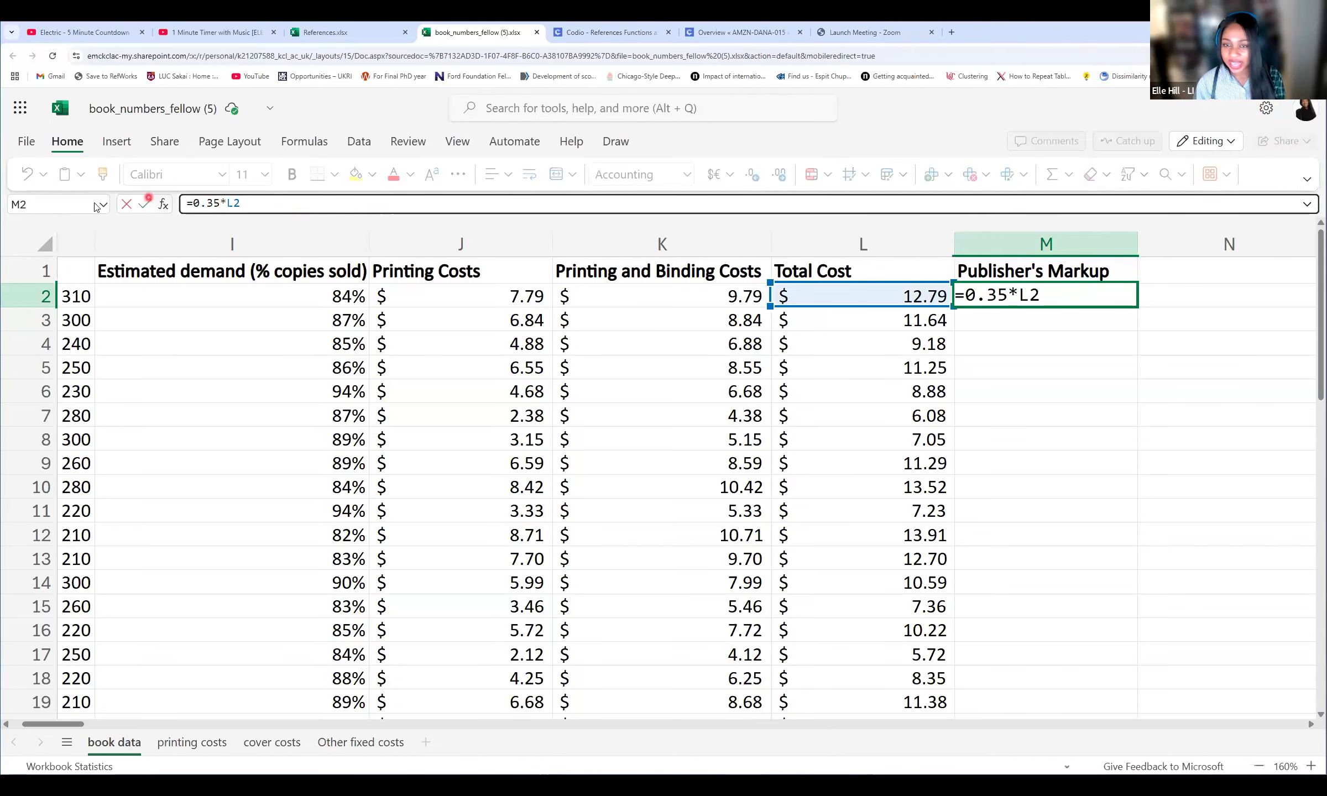
pyautogui.click(145, 204)
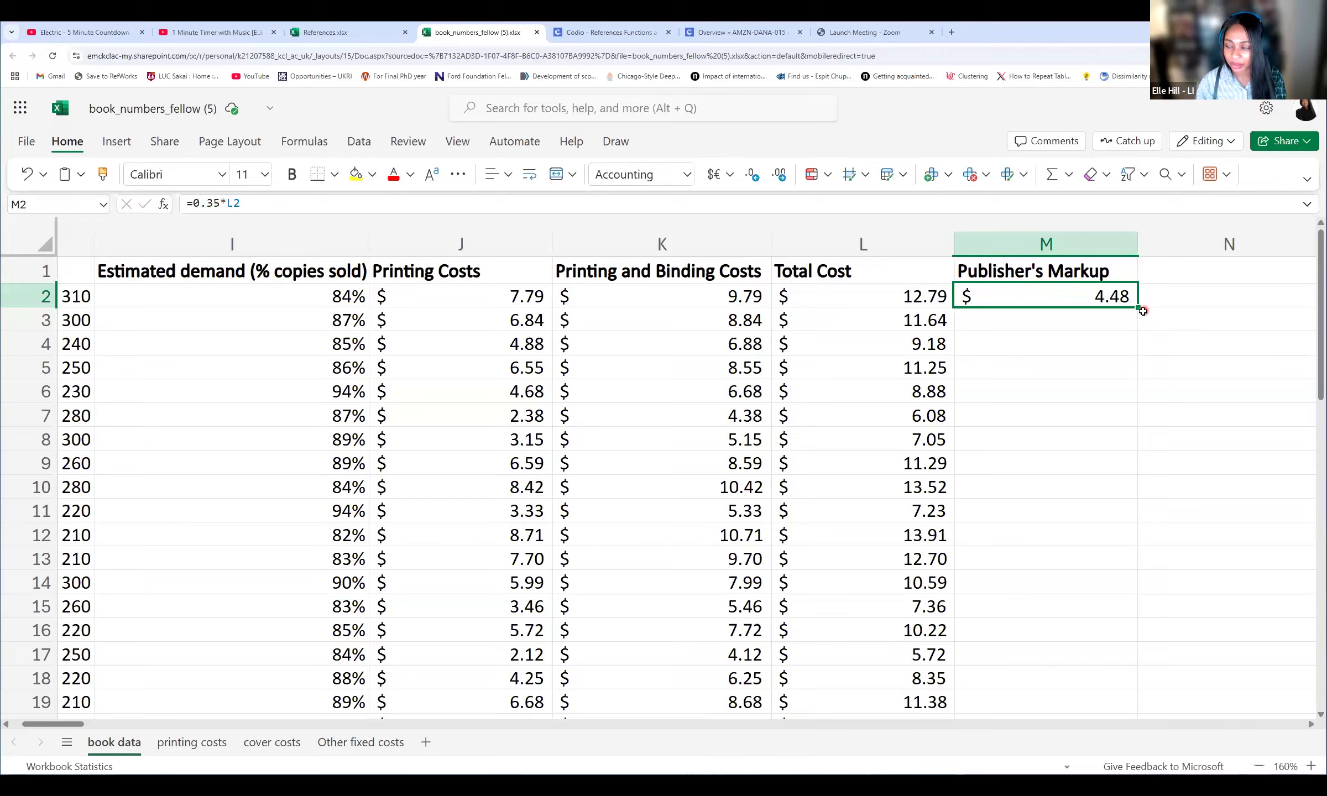
pyautogui.doubleClick(1137, 309)
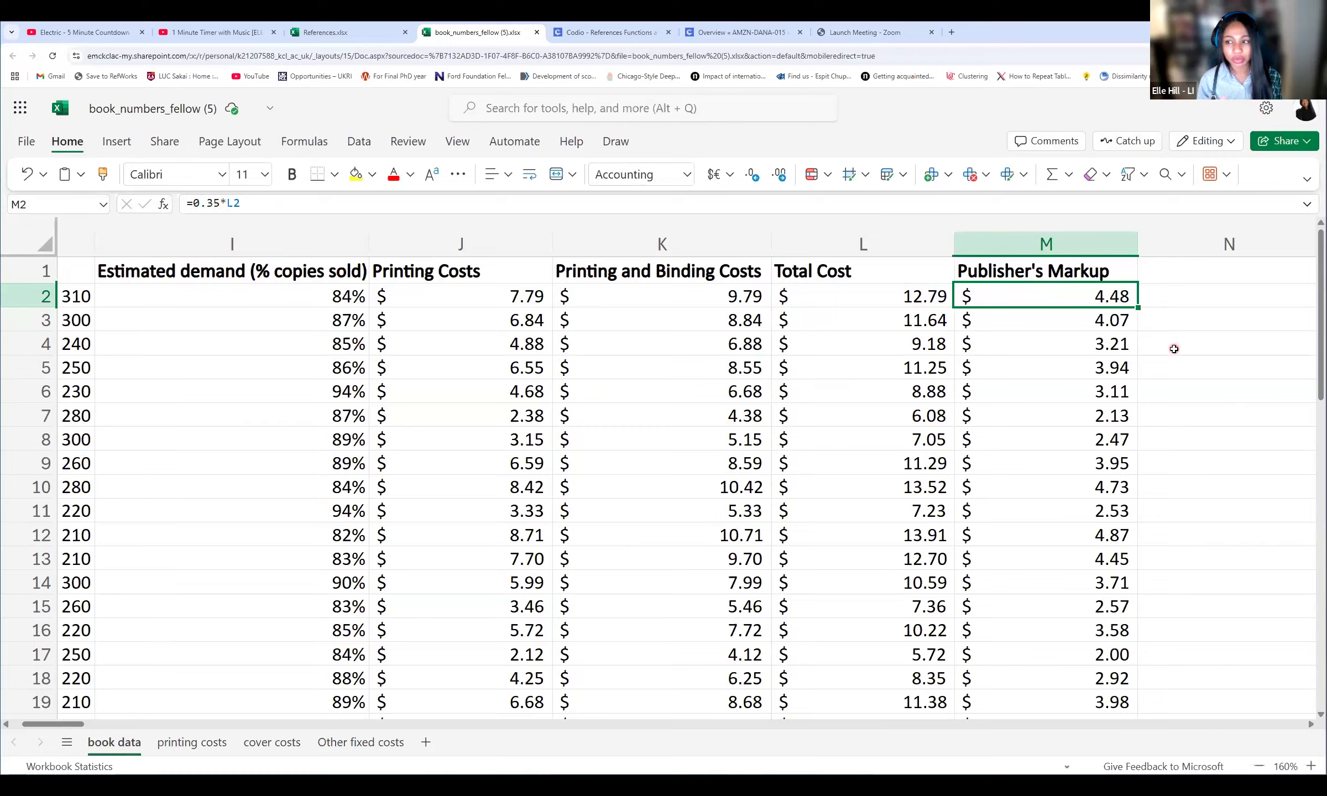
pyautogui.click(885, 297)
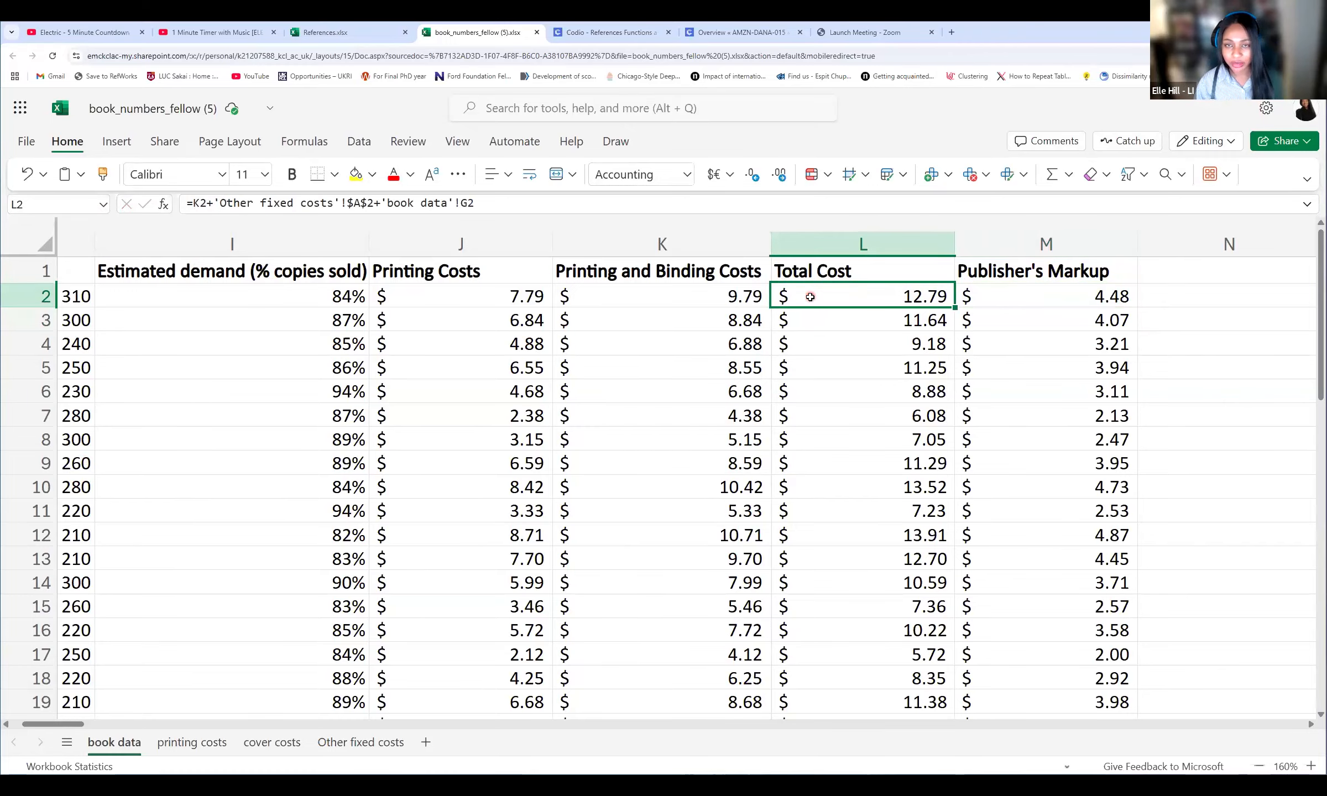
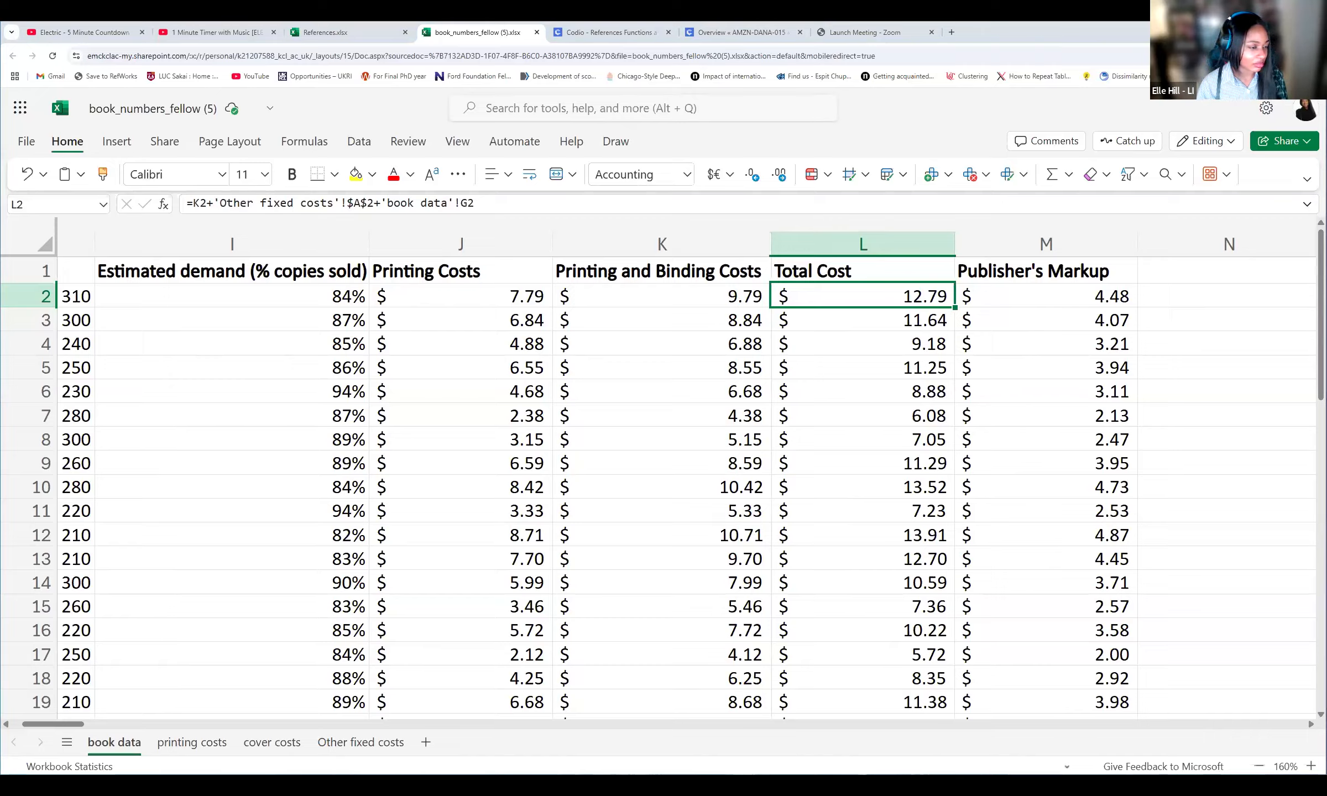
# Step: Reduce the markup in M2 to one decimal place and restore it to two decimals
pyautogui.click(1084, 296)
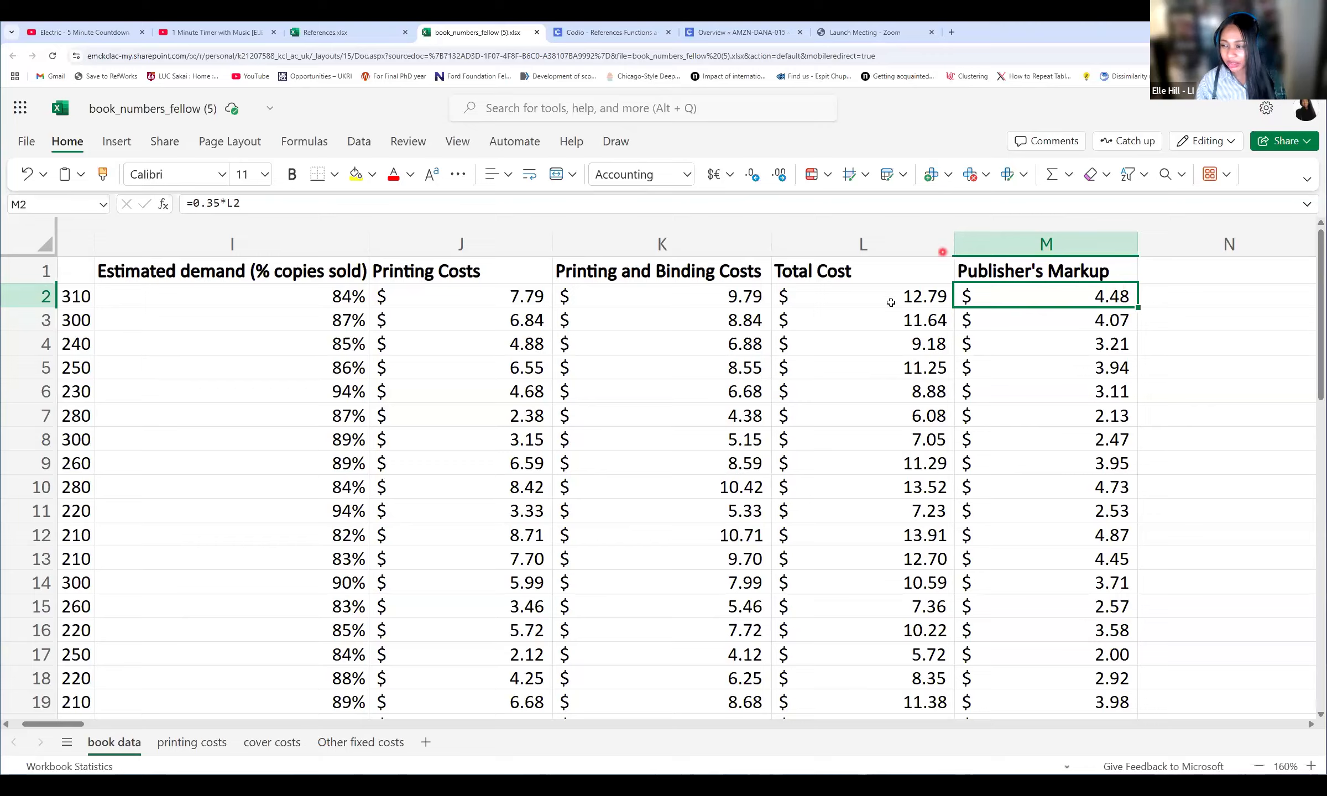
pyautogui.click(755, 181)
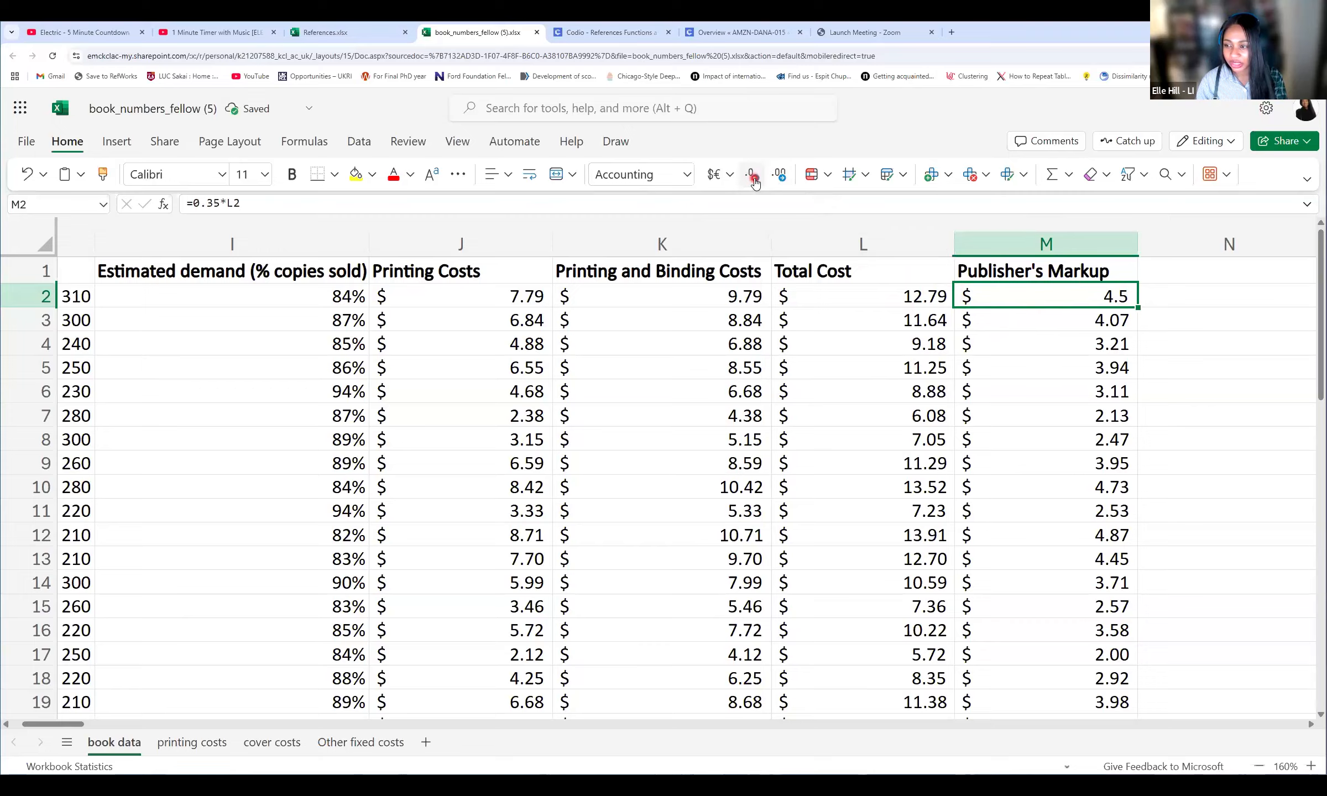
pyautogui.click(780, 184)
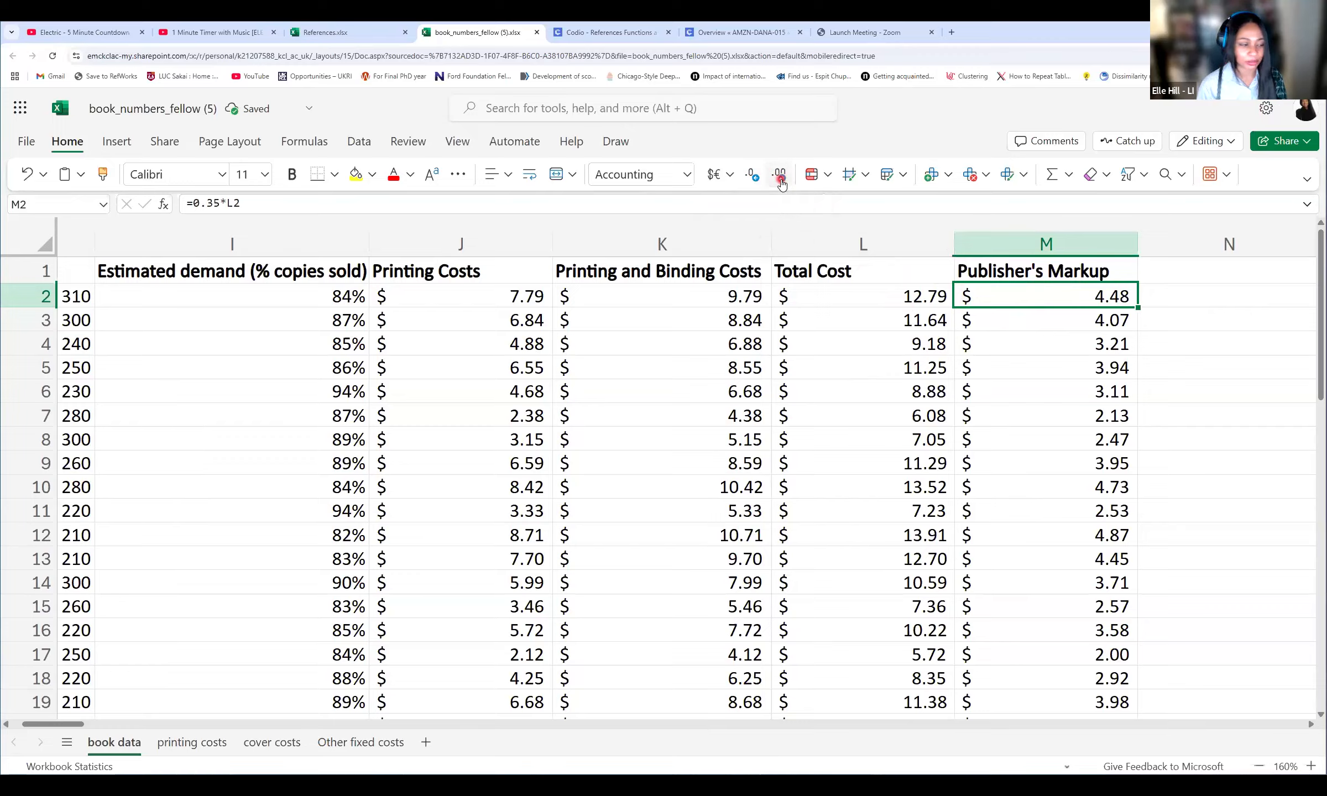
pyautogui.click(781, 183)
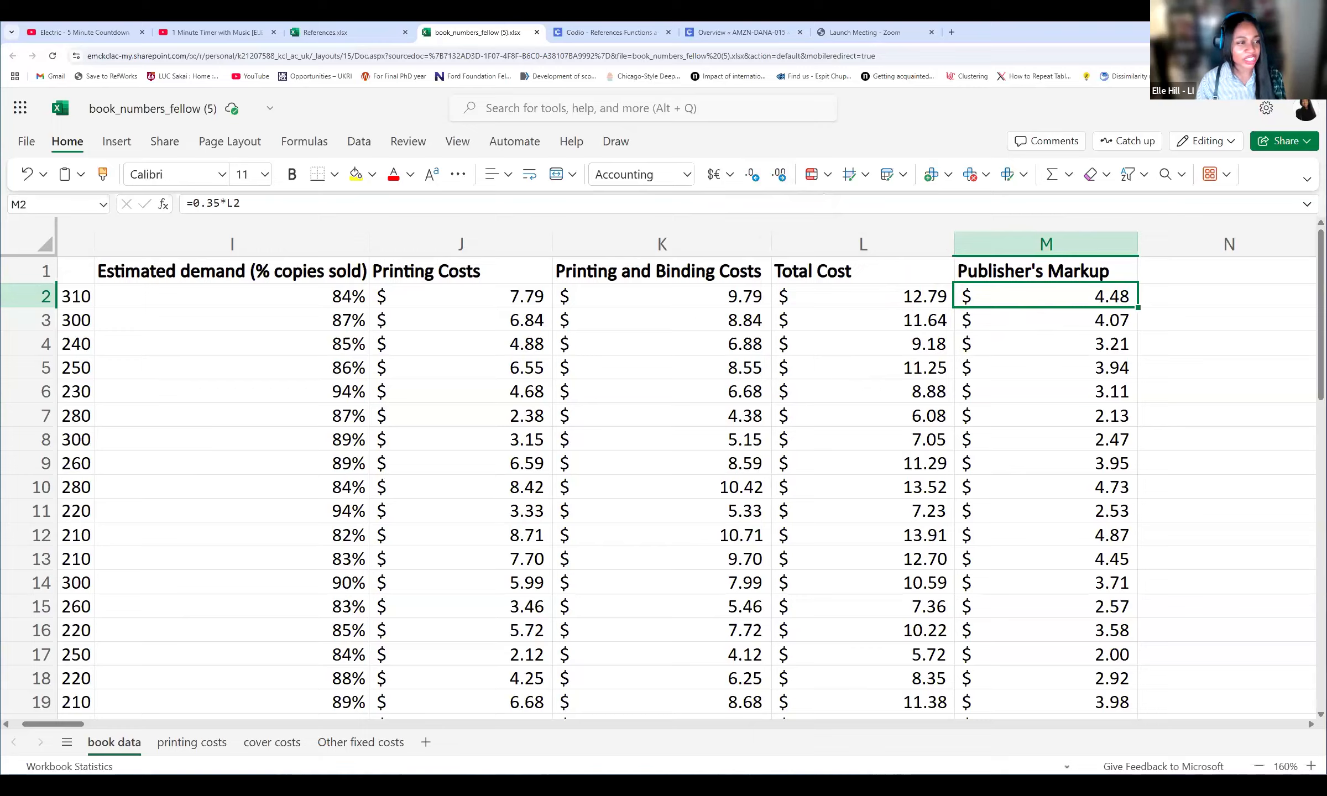
# Step: Enter 35% in N2 of the book data sheet, replace it with the decimal 0.35, and clear the cell again
pyautogui.click(1216, 300)
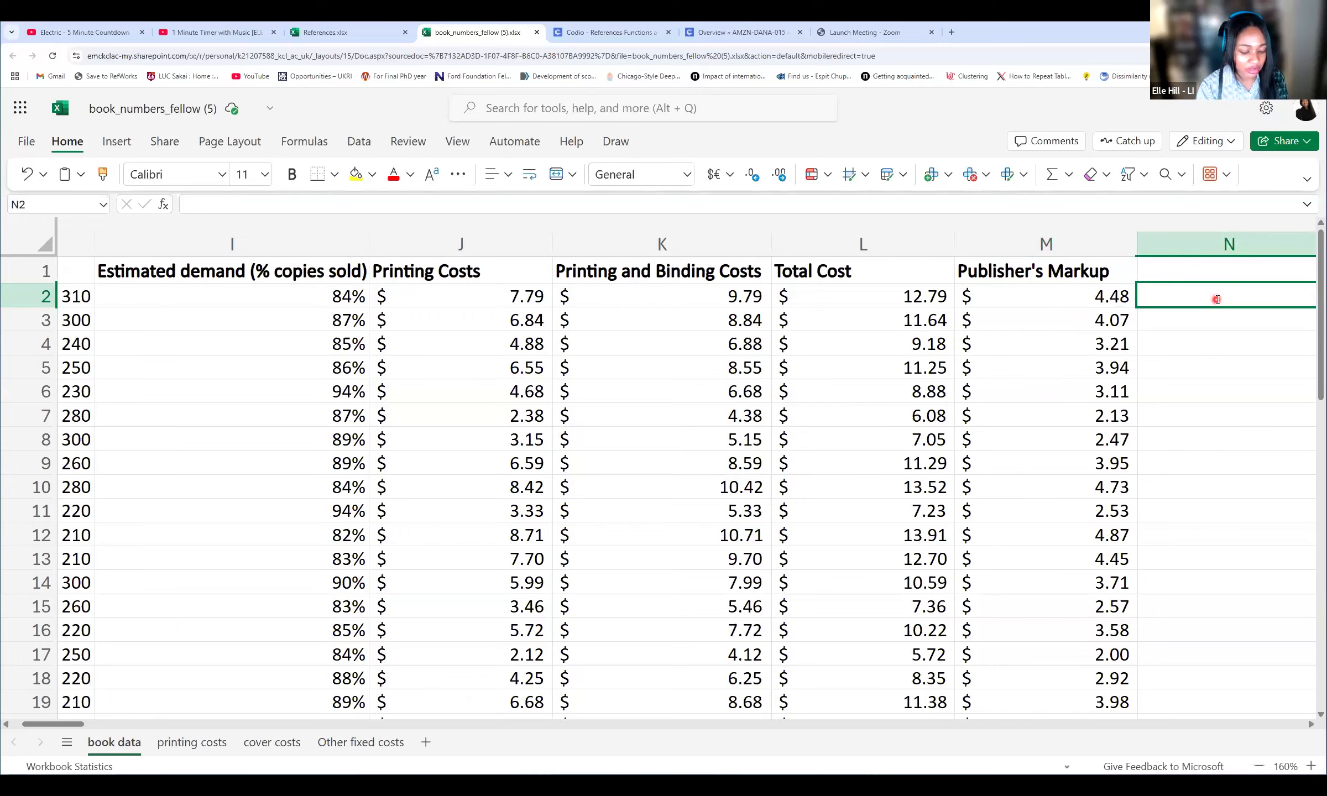
pyautogui.write('35%')
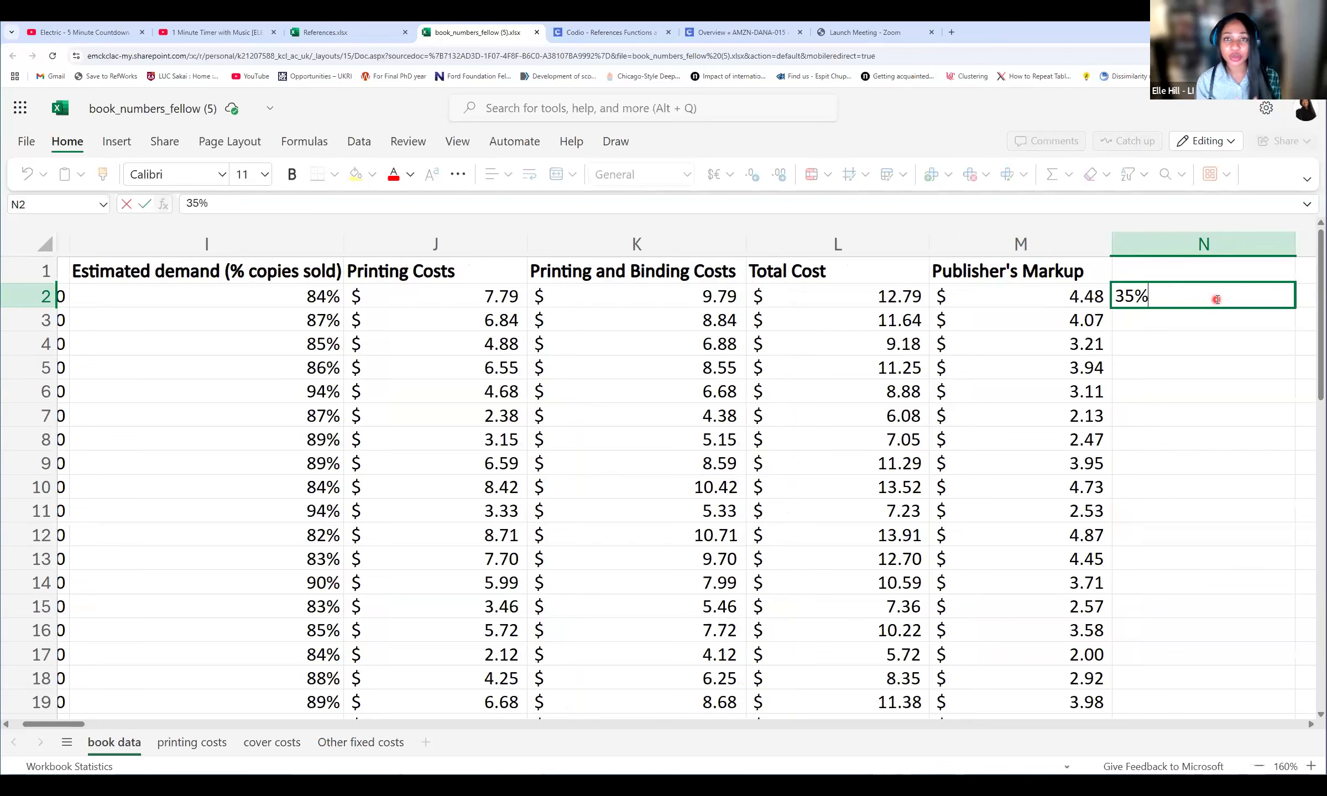
pyautogui.press('BackSpace')
pyautogui.press('BackSpace')
pyautogui.press('BackSpace')
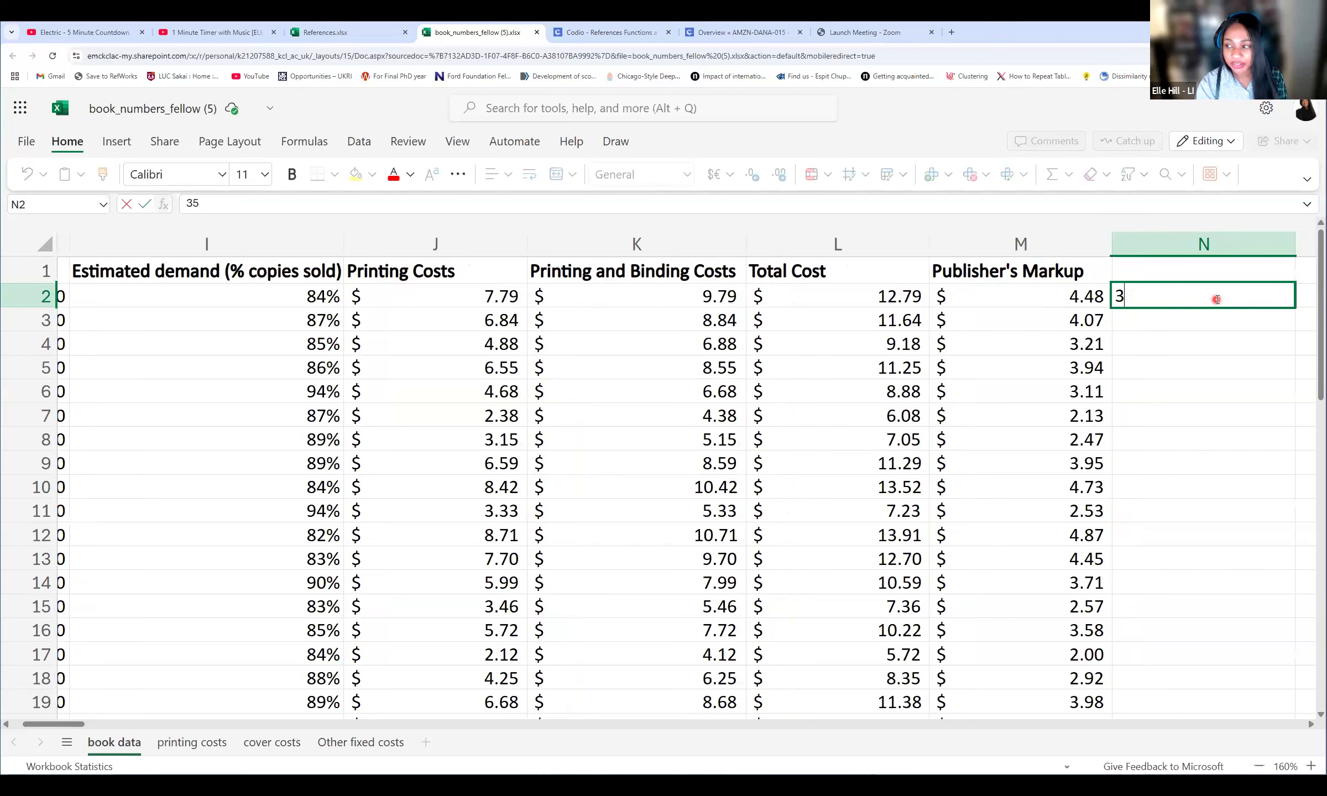
pyautogui.write('0.35')
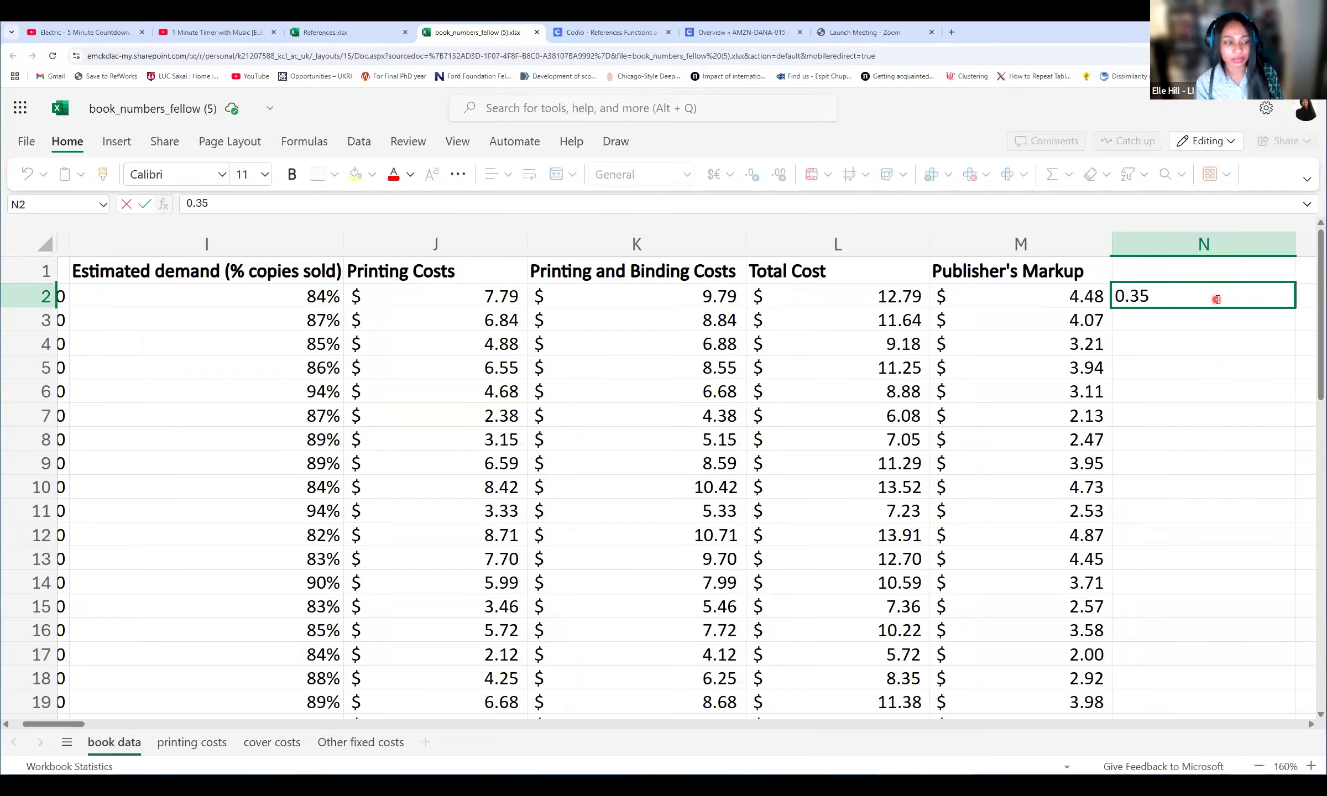
pyautogui.press('BackSpace')
pyautogui.press('BackSpace')
pyautogui.press('BackSpace')
pyautogui.press('BackSpace')
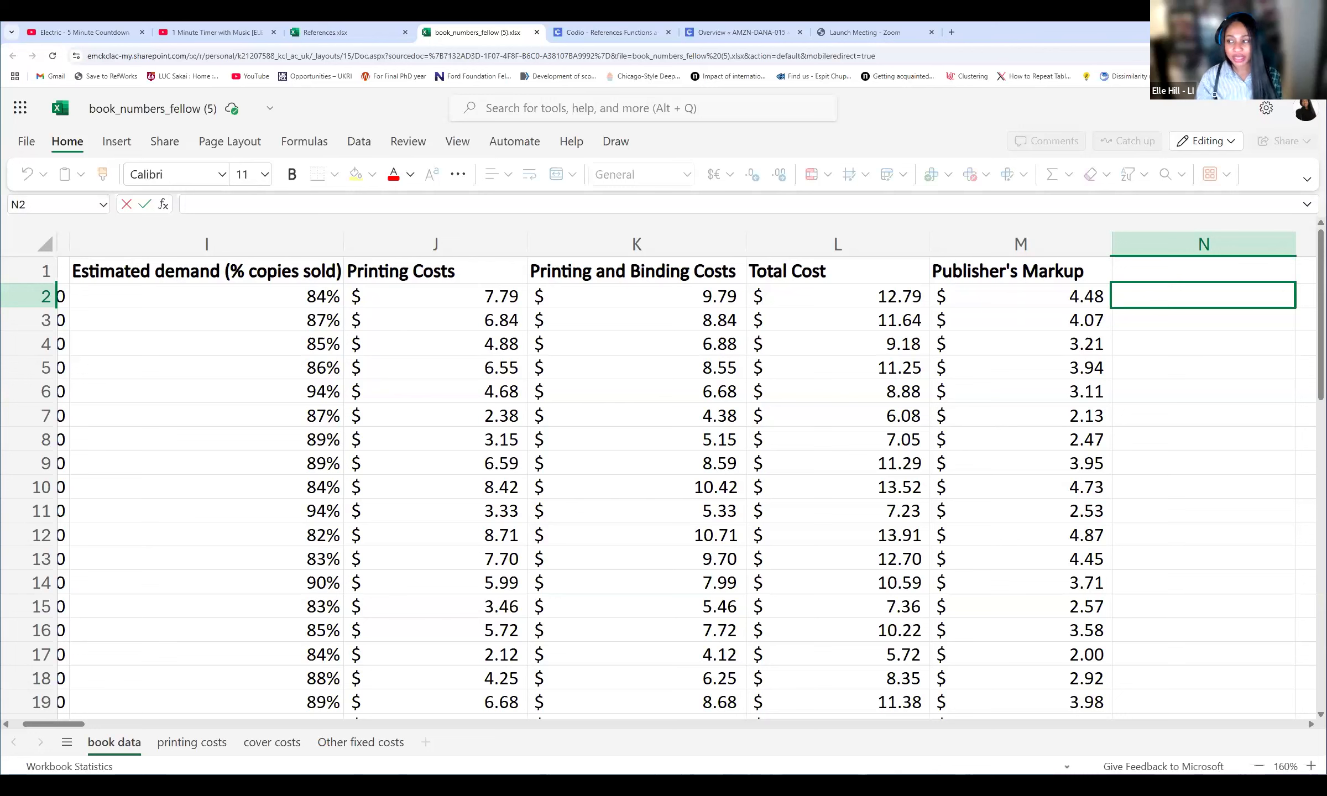
pyautogui.click(1055, 304)
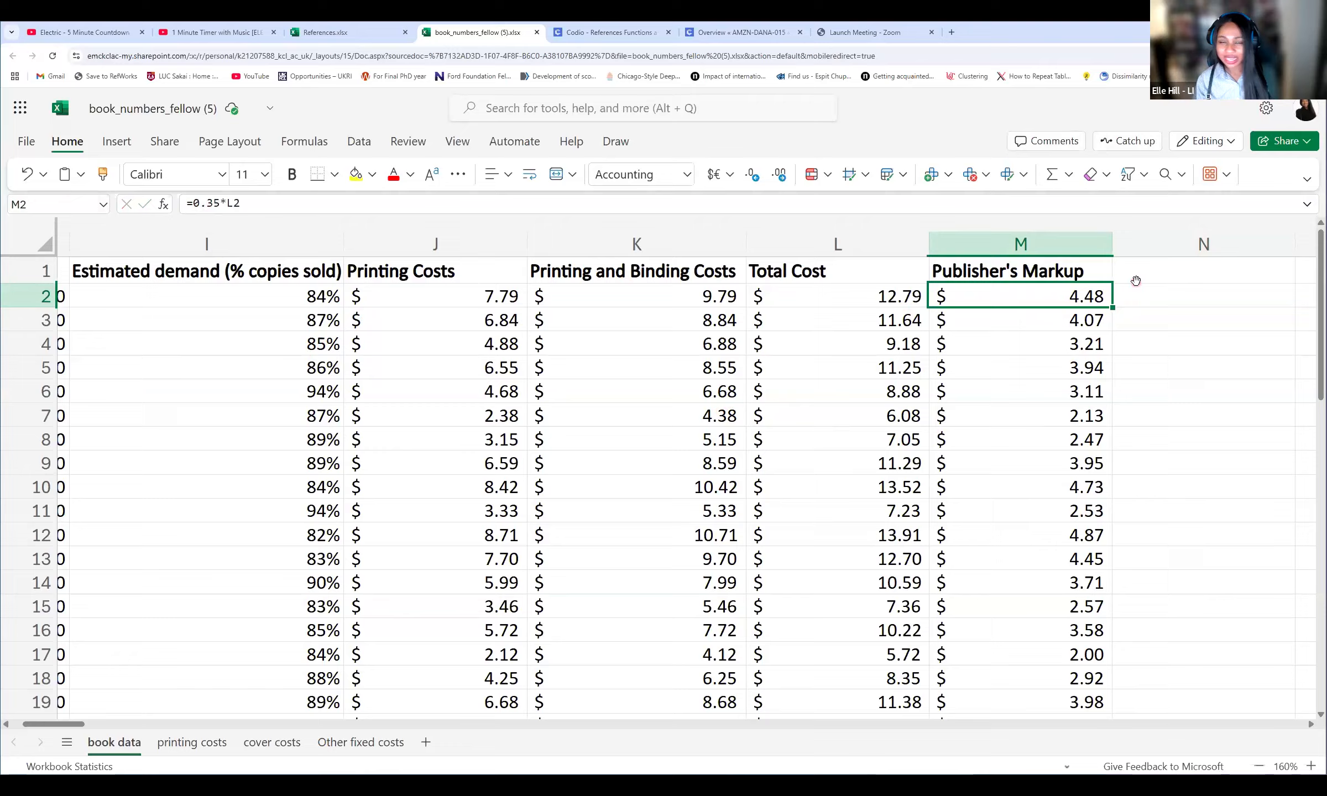
pyautogui.click(1135, 280)
pyautogui.click(1130, 299)
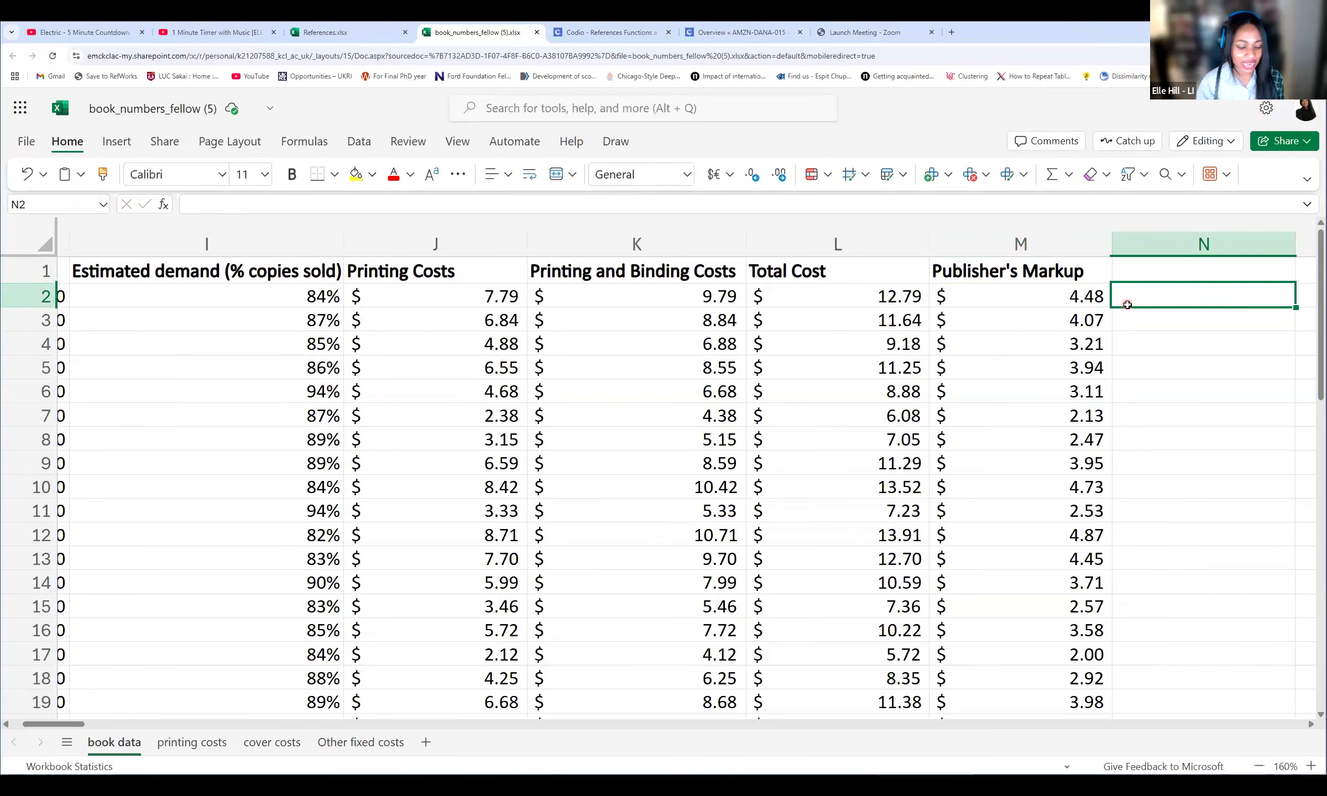
pyautogui.write('#%')
pyautogui.press('BackSpace')
pyautogui.press('Escape')
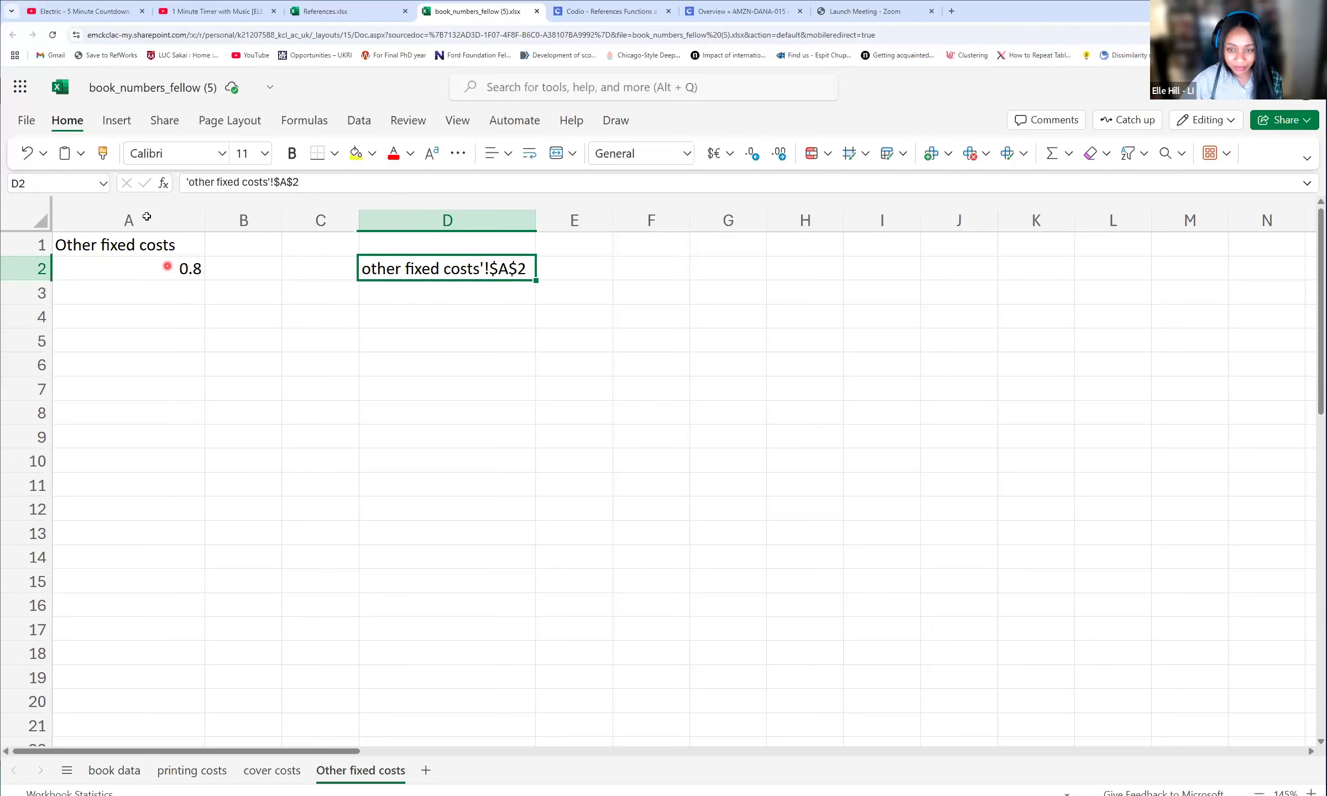
# Step: Examine cell A2 of the Other fixed costs sheet and the Author's royalties per book sold in column G of book data
pyautogui.click(167, 270)
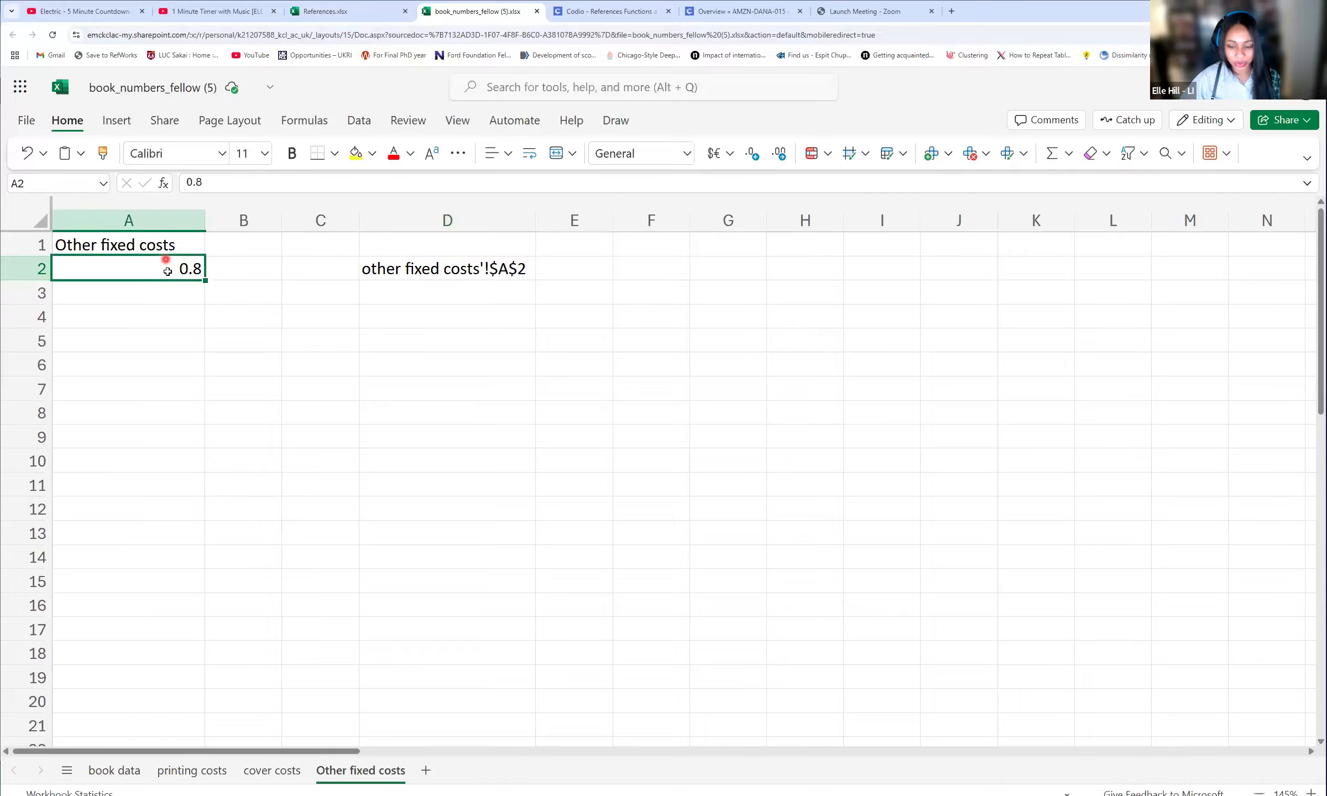
pyautogui.click(108, 770)
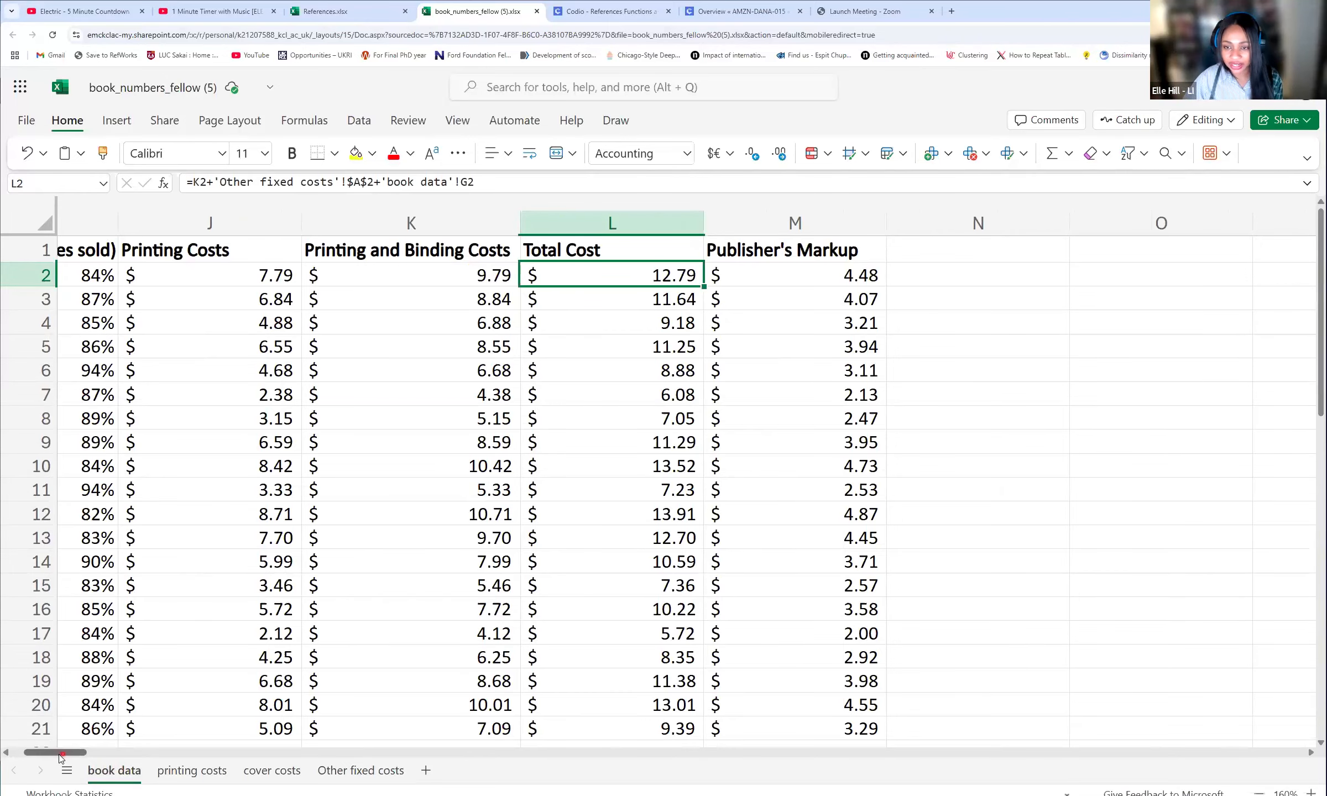
pyautogui.moveTo(62, 756); pyautogui.dragTo(59, 756)
pyautogui.click(228, 219)
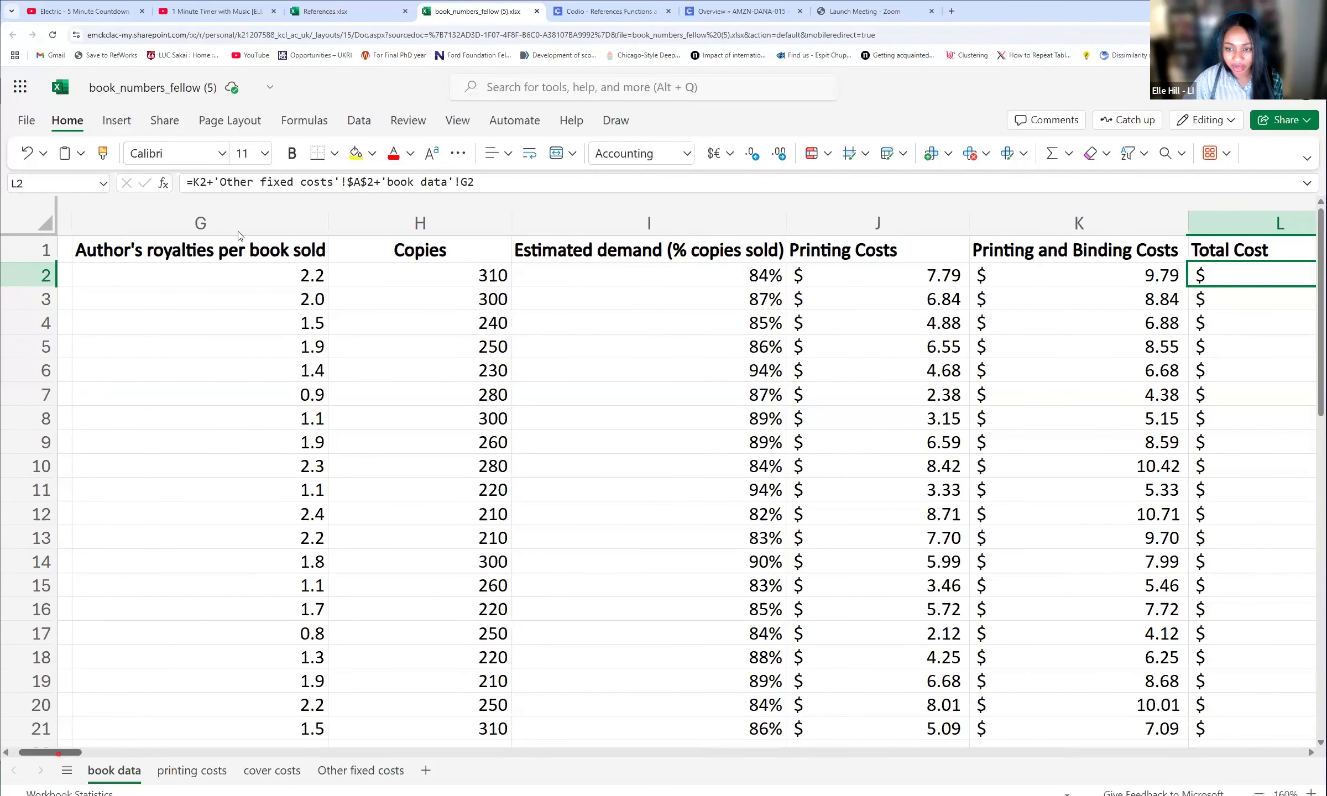
pyautogui.click(306, 283)
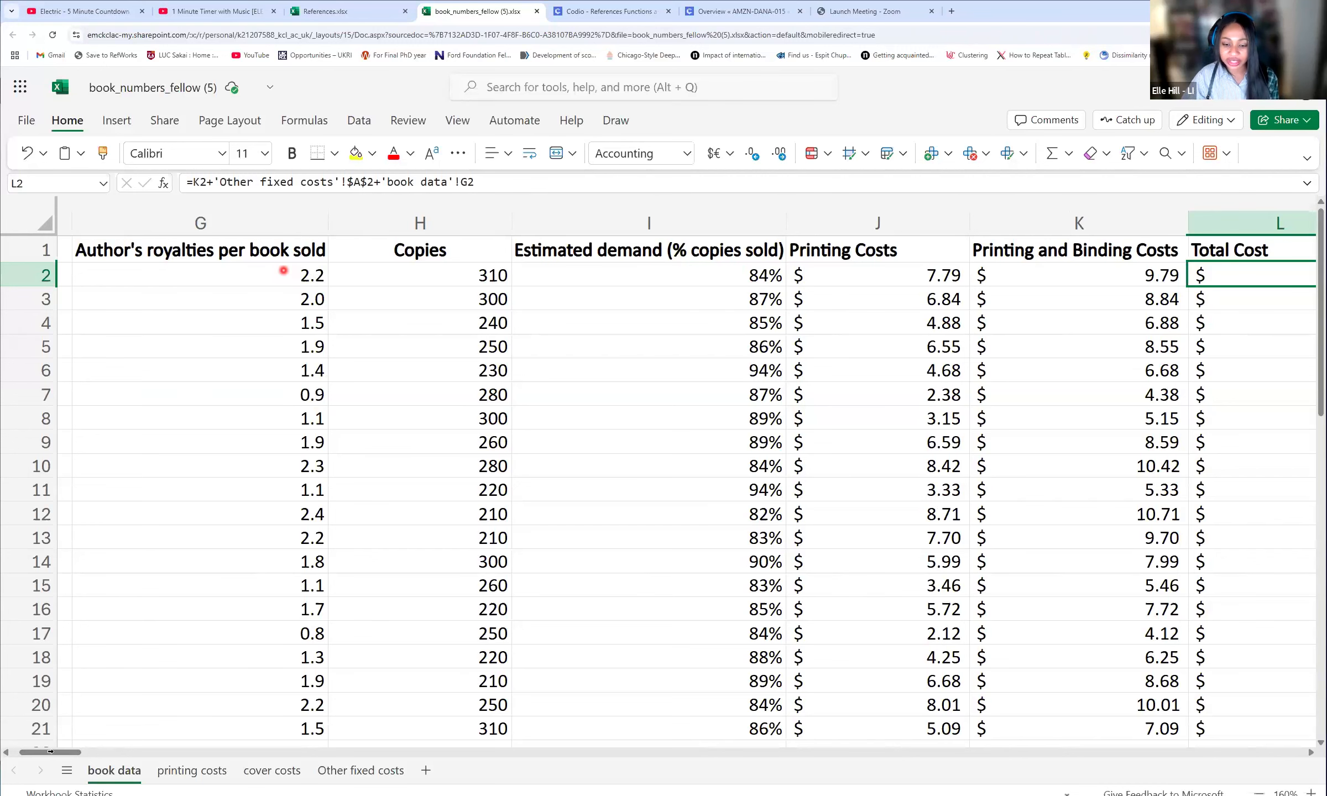
# Step: Examine the K2, 'Other fixed costs'!$A$2 and 'book data'!G2 parts of the Total Cost formula in L2, and the markup formula in M2
pyautogui.moveTo(38, 753); pyautogui.dragTo(31, 752)
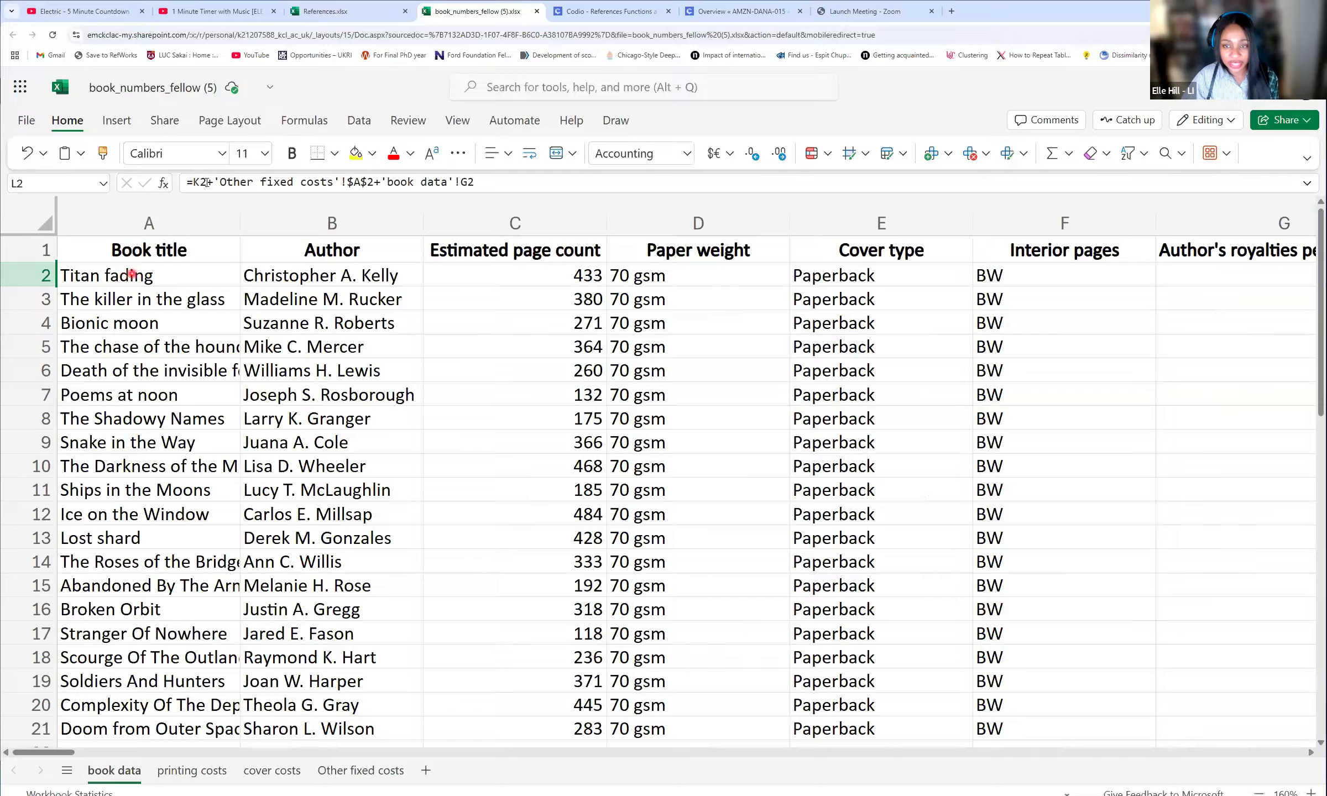
pyautogui.moveTo(202, 183)
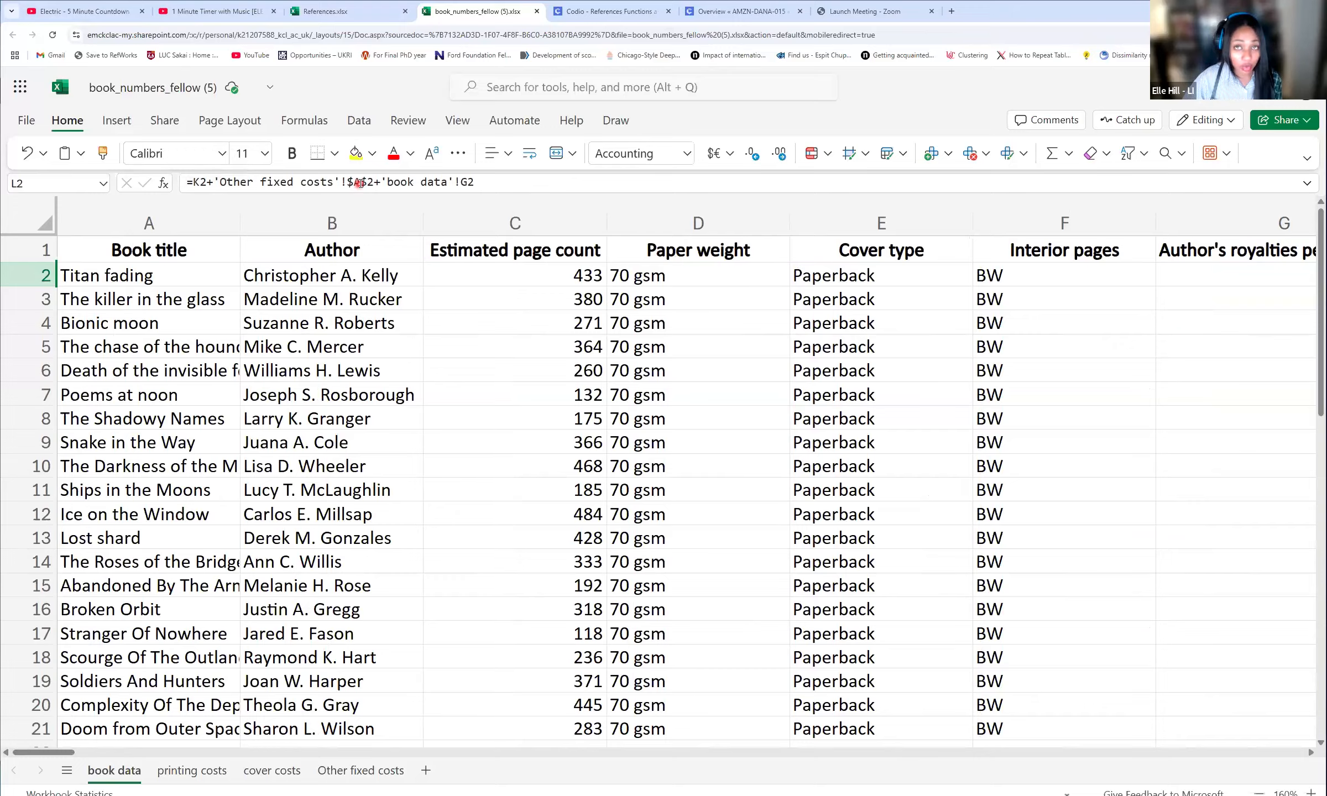
pyautogui.moveTo(360, 183)
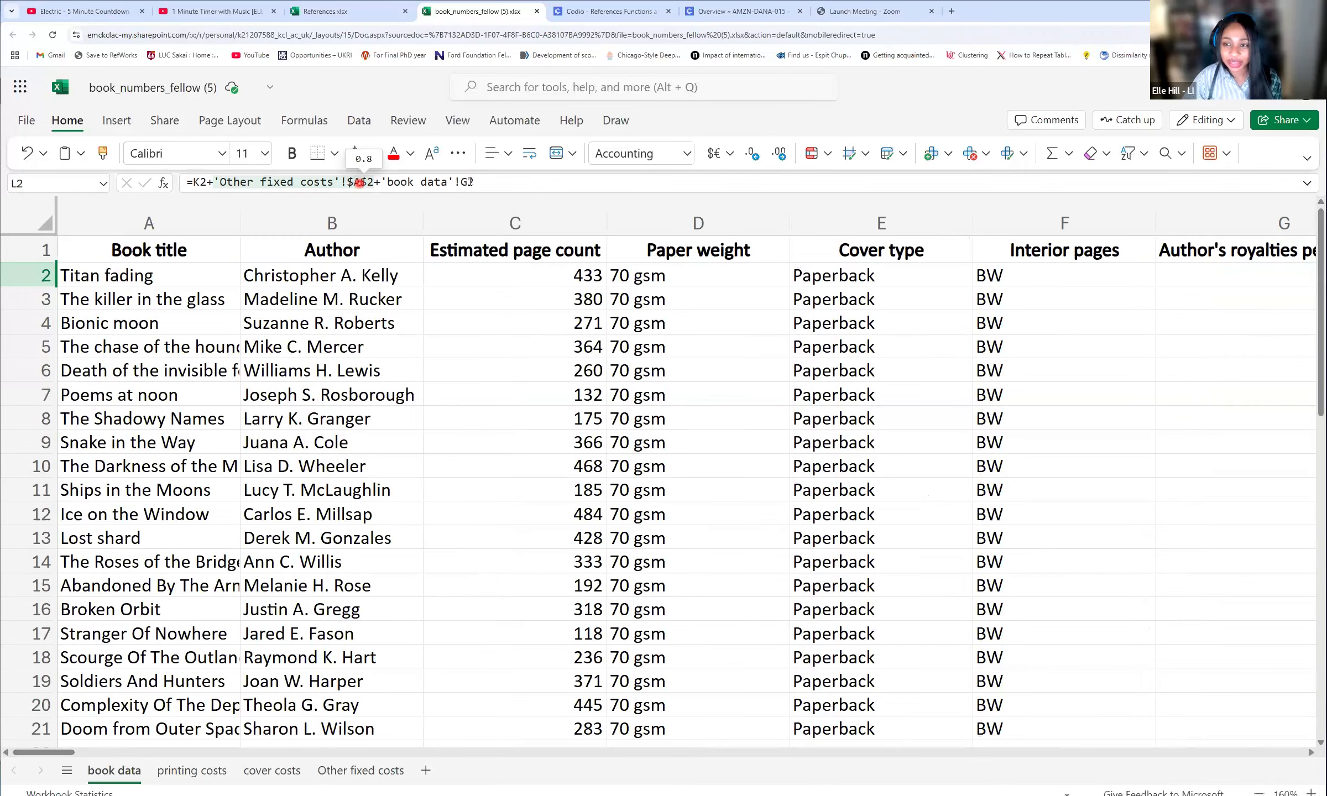
pyautogui.moveTo(469, 182)
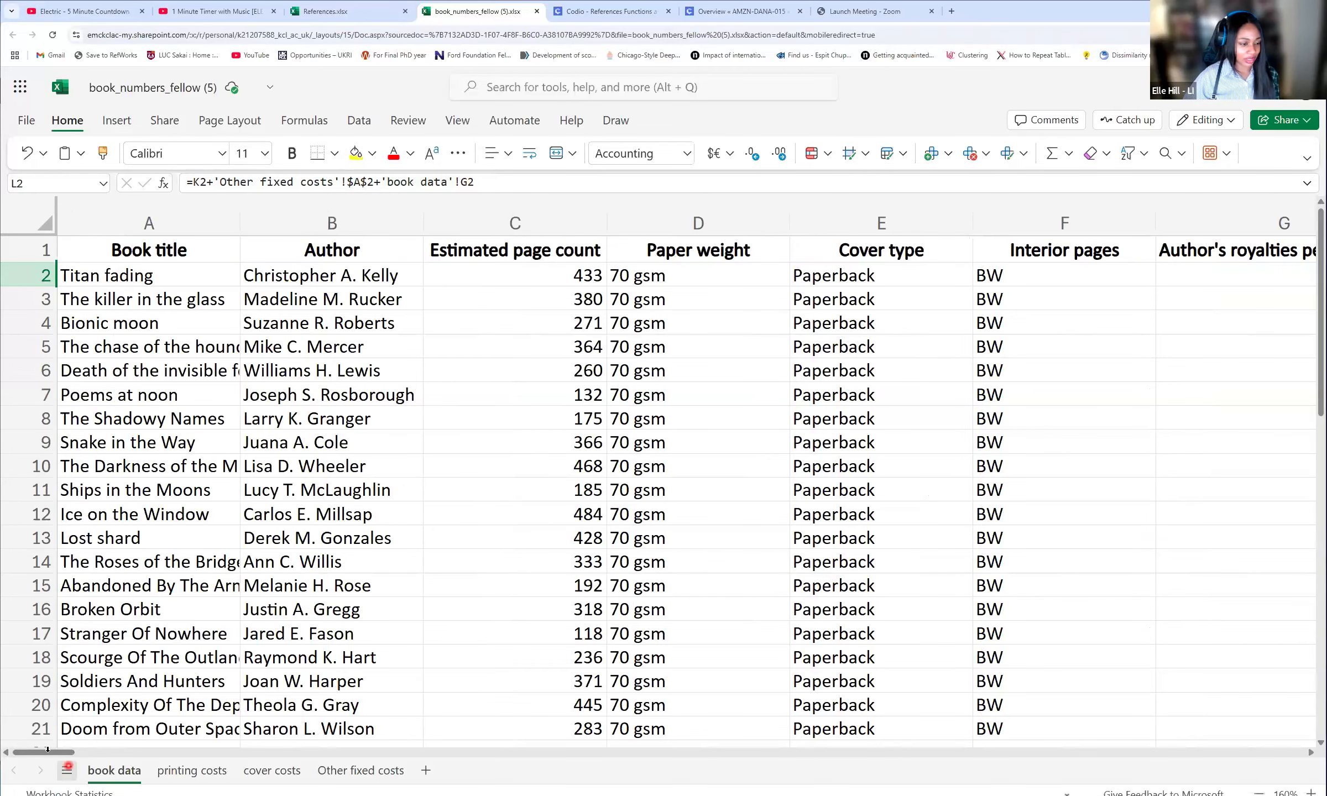
pyautogui.moveTo(57, 749); pyautogui.dragTo(61, 750)
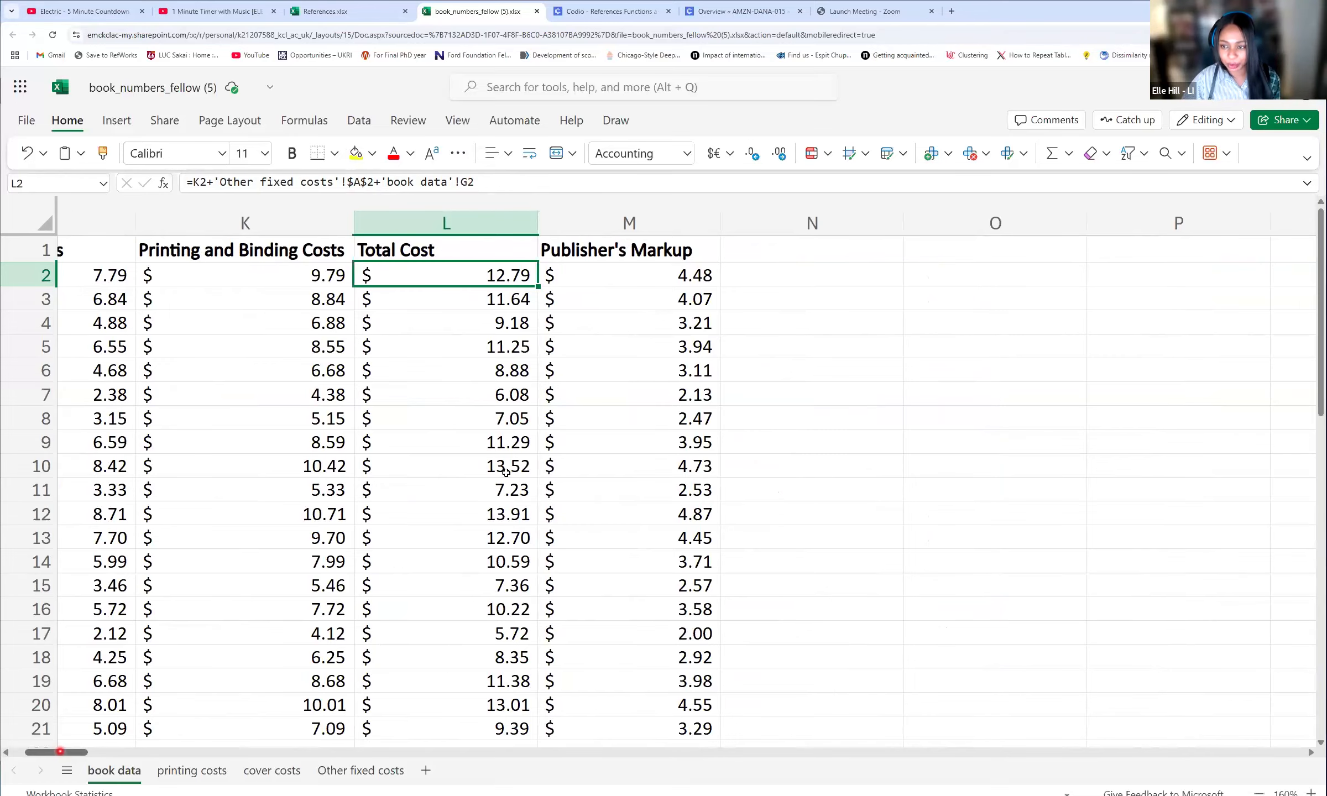
pyautogui.press('Right')
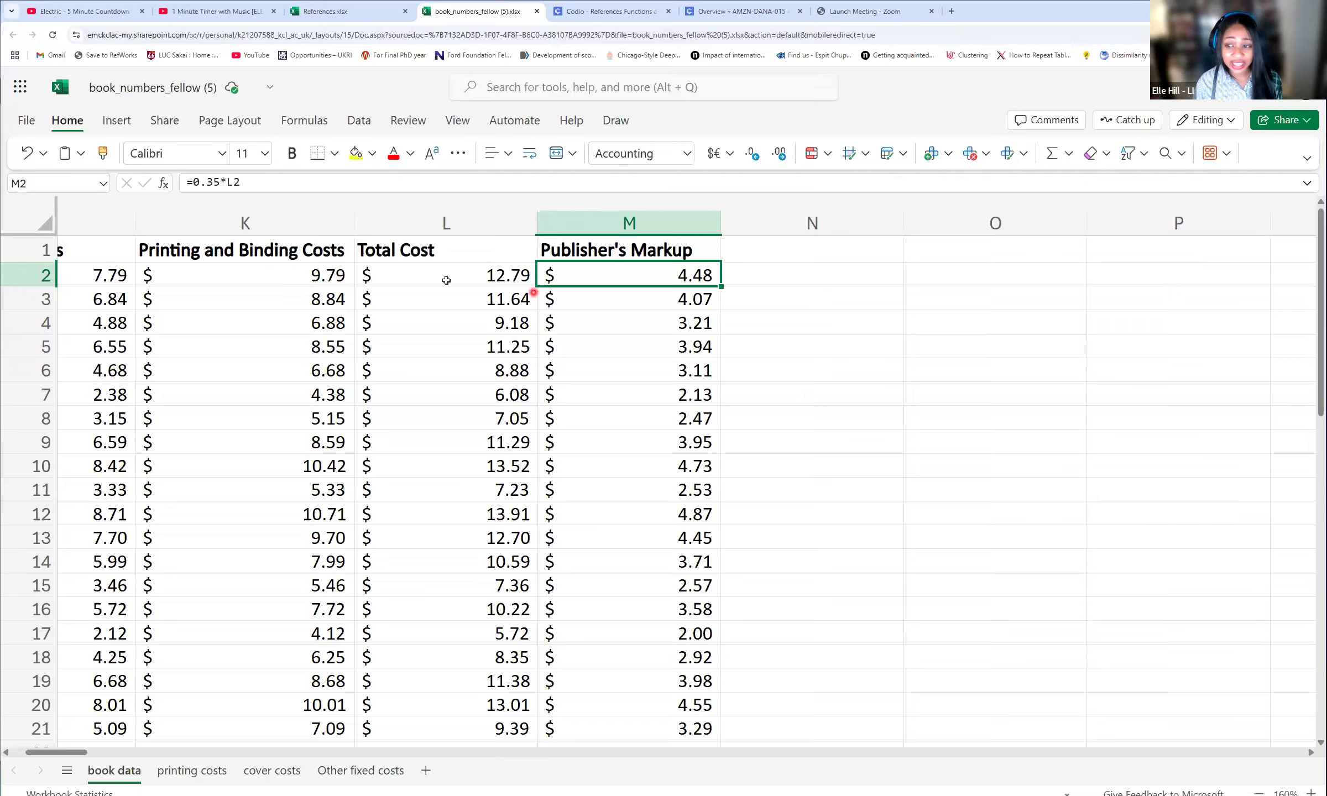
pyautogui.click(504, 275)
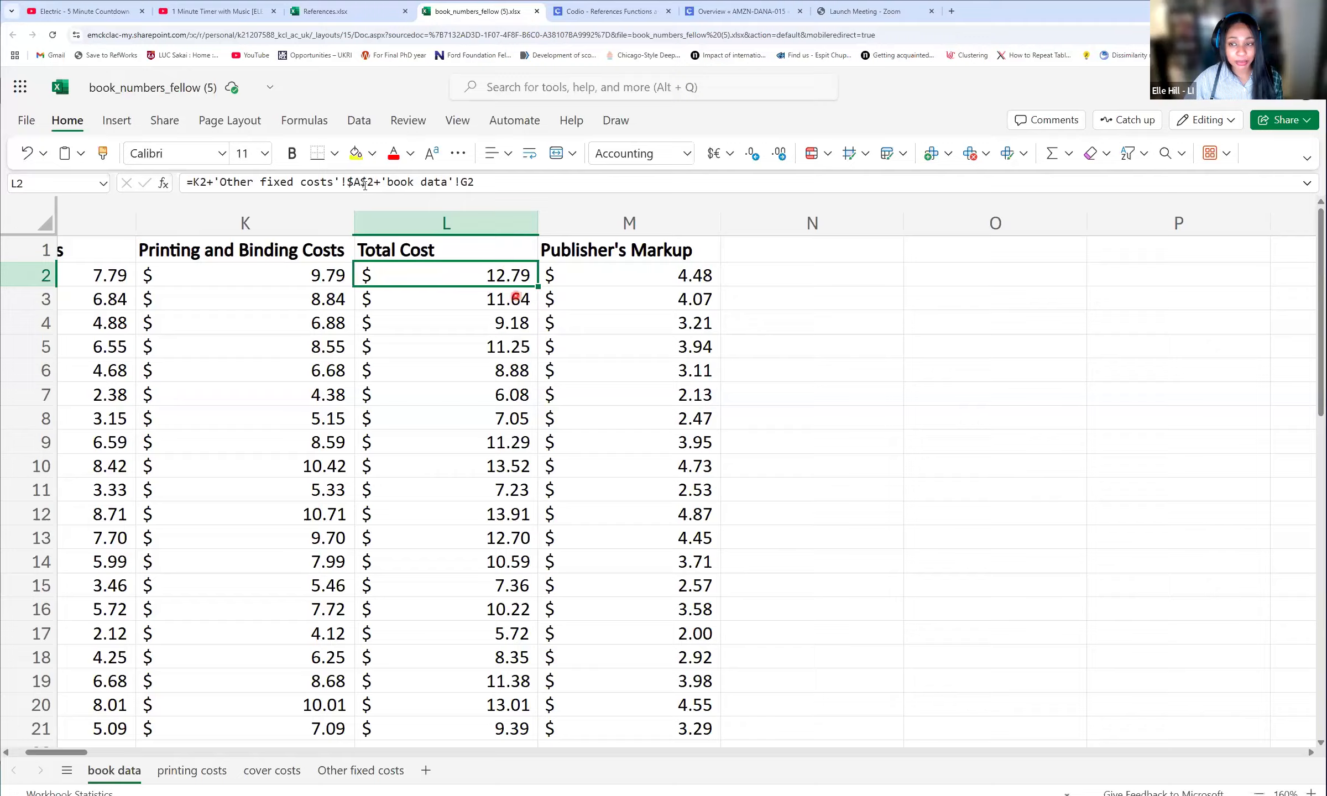
# Step: Trace the $A$2 reference in L2 to the Other fixed costs sheet and review how it applies down the Total Cost column
pyautogui.moveTo(365, 185)
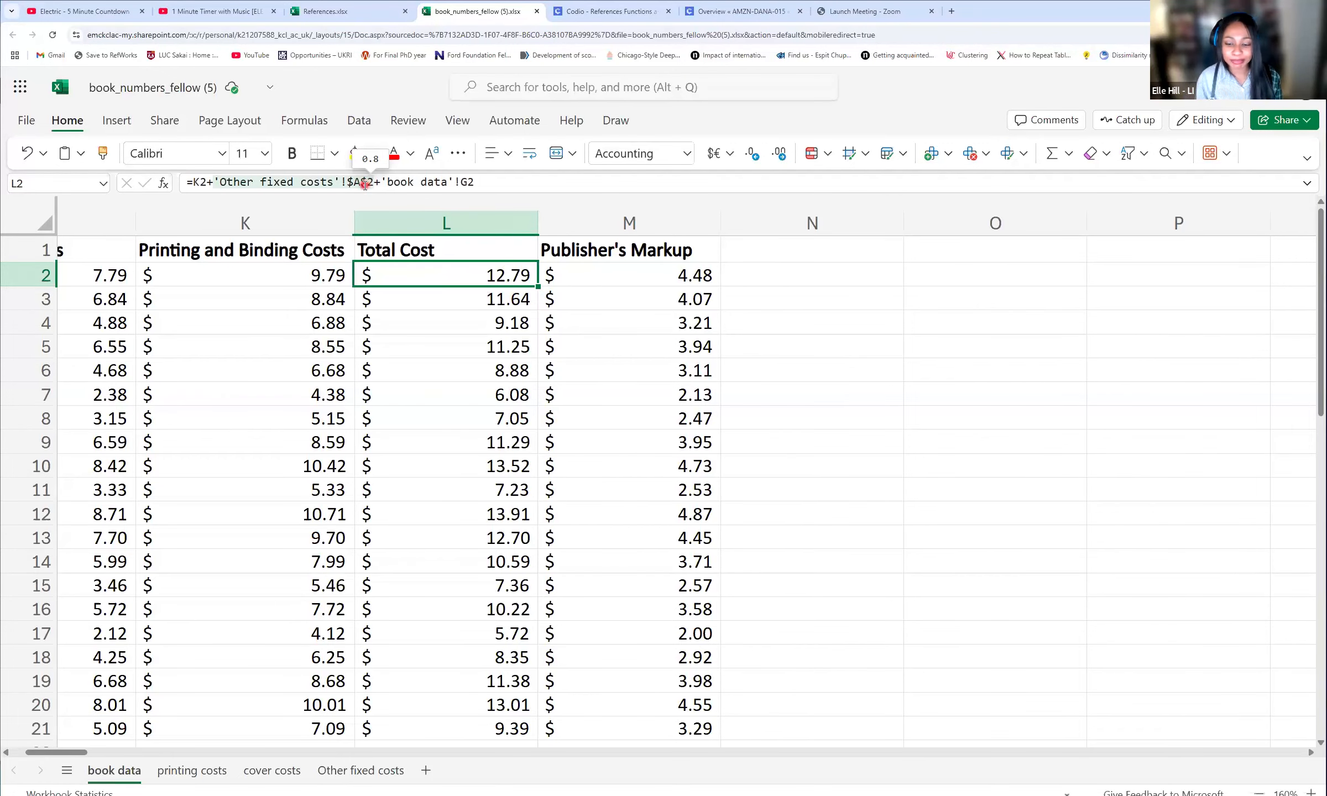
pyautogui.click(364, 778)
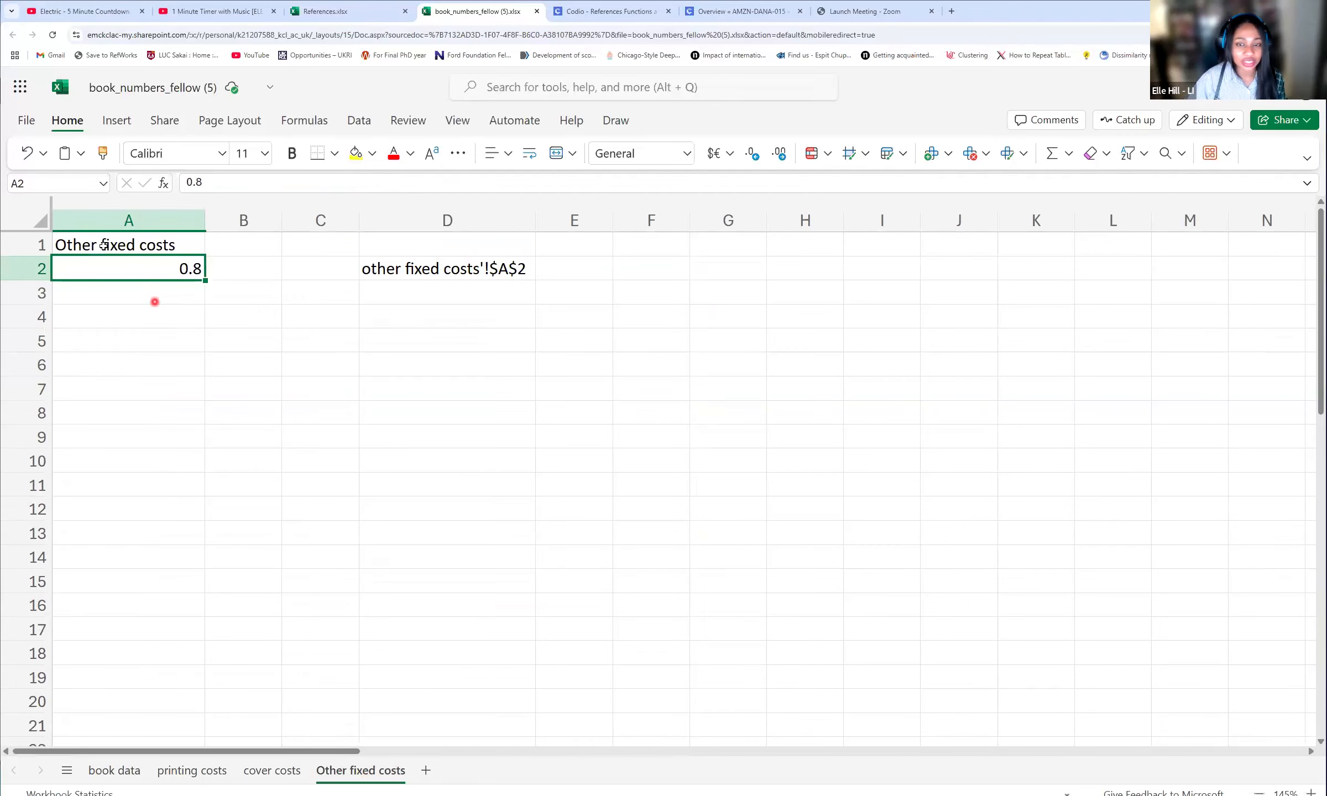
pyautogui.click(113, 771)
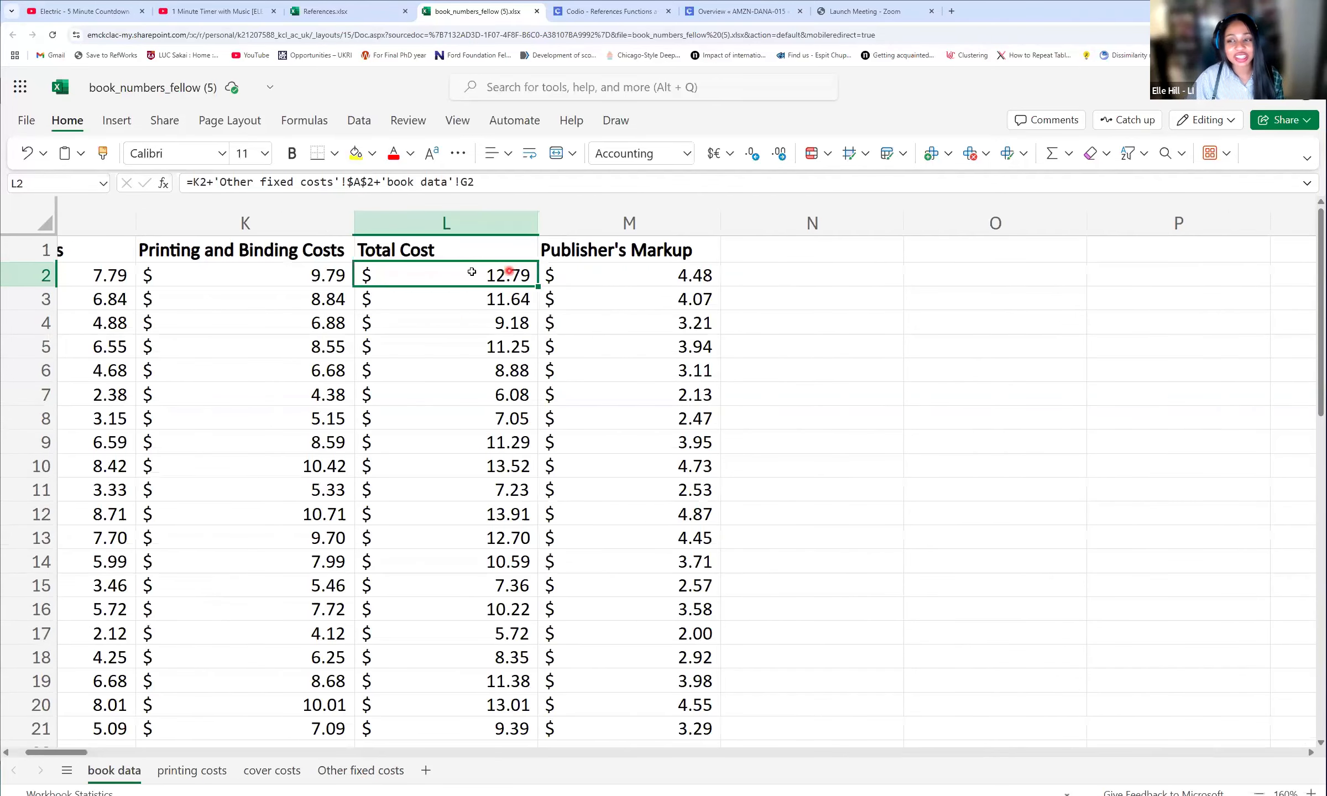
pyautogui.scroll(-2, 490, 532)
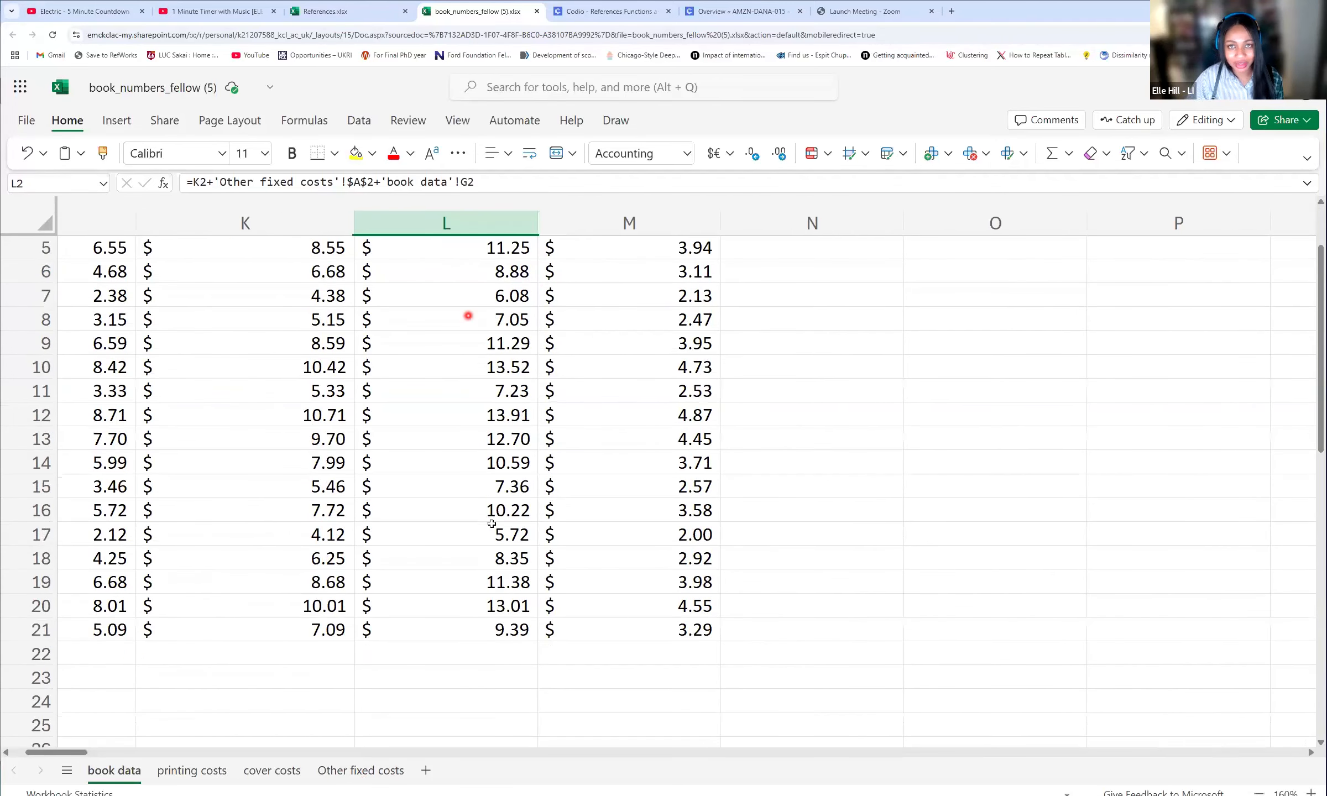
pyautogui.scroll(-2, 491, 523)
pyautogui.scroll(3, 491, 522)
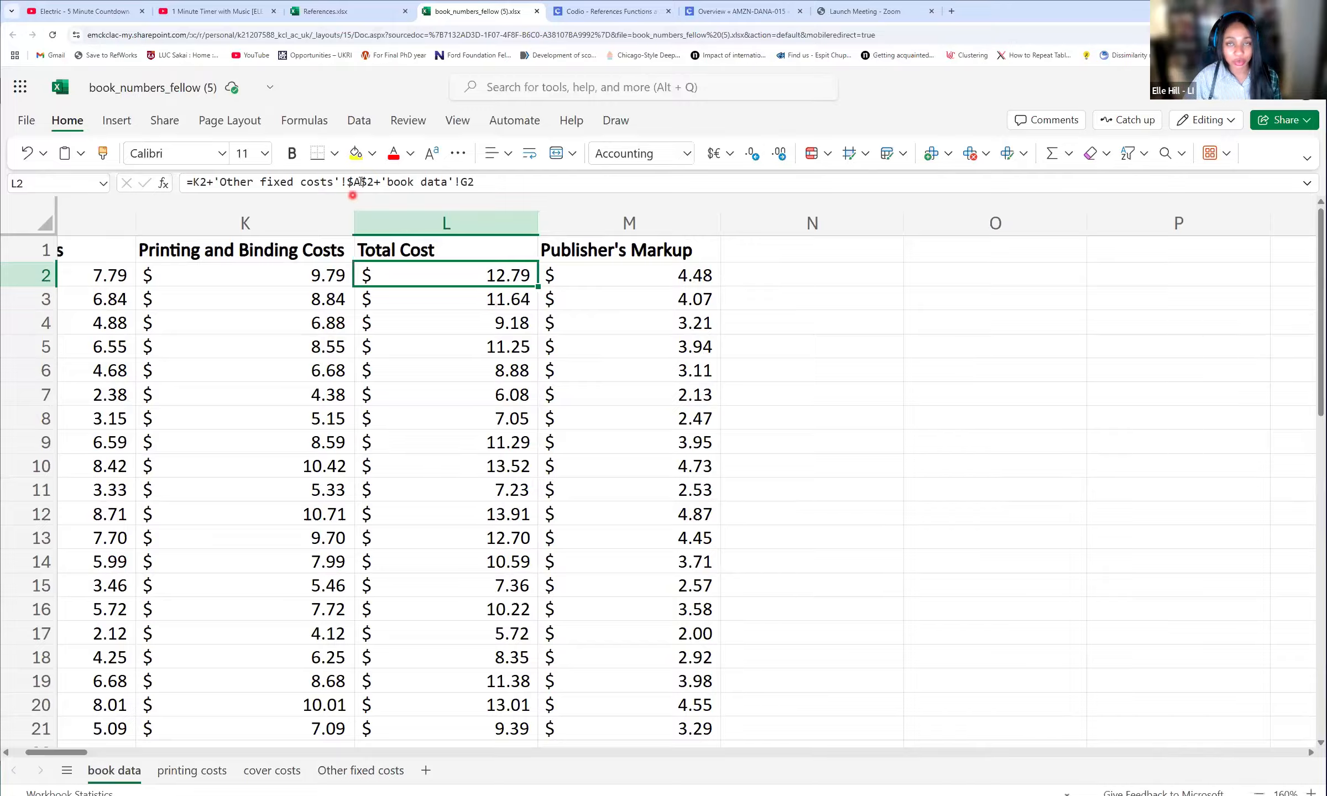
pyautogui.moveTo(361, 182)
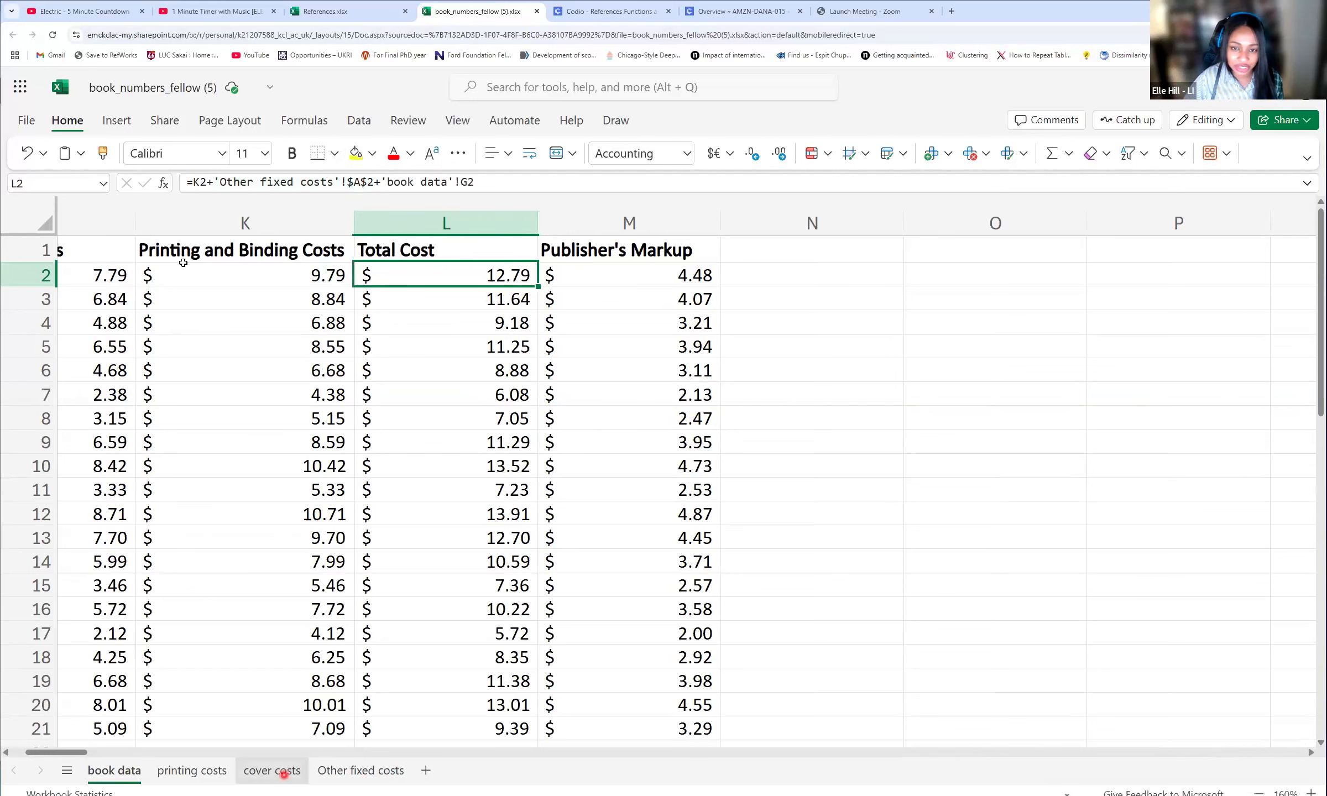
pyautogui.click(361, 770)
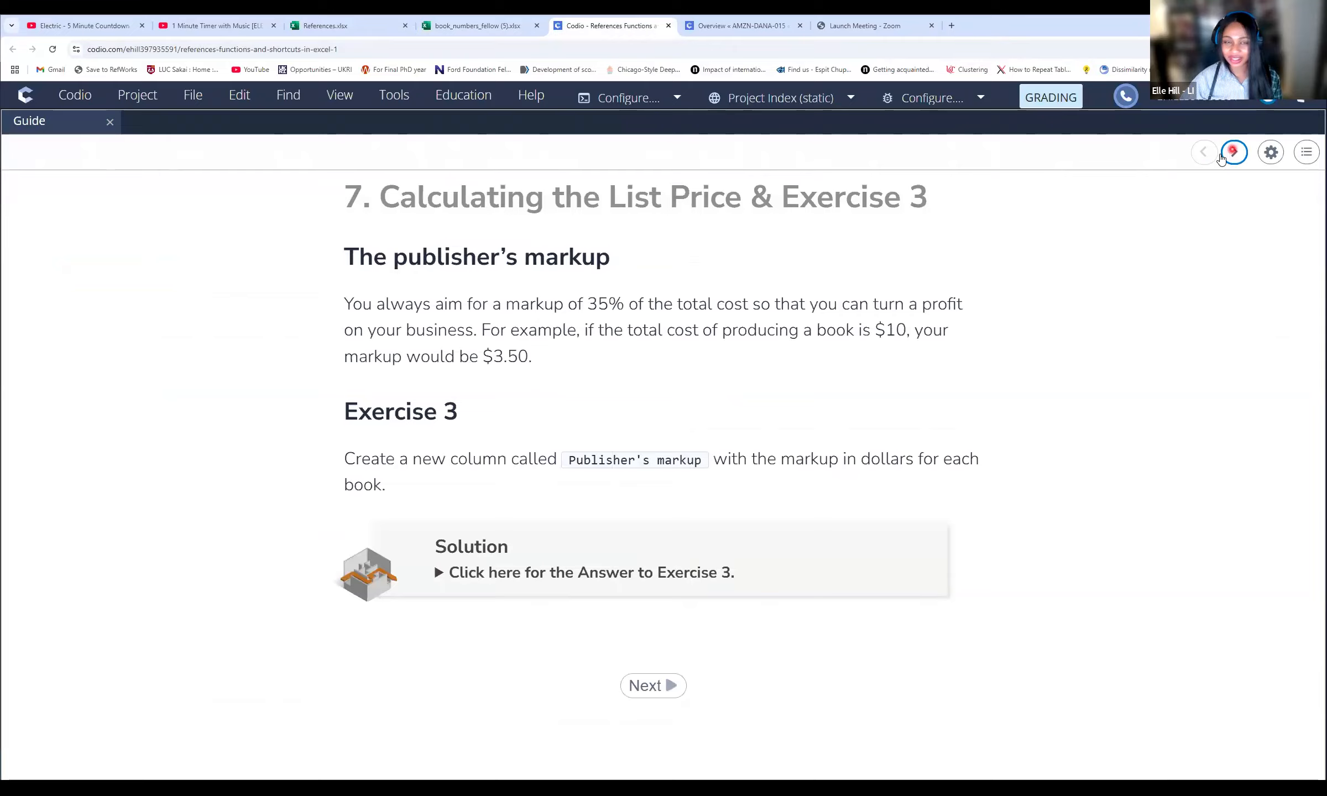
# Step: Advance the Codio guide to Calculating MSRP & Exercise 4 and underline Discounted price and MSRP in the discounted price equation
pyautogui.click(1231, 153)
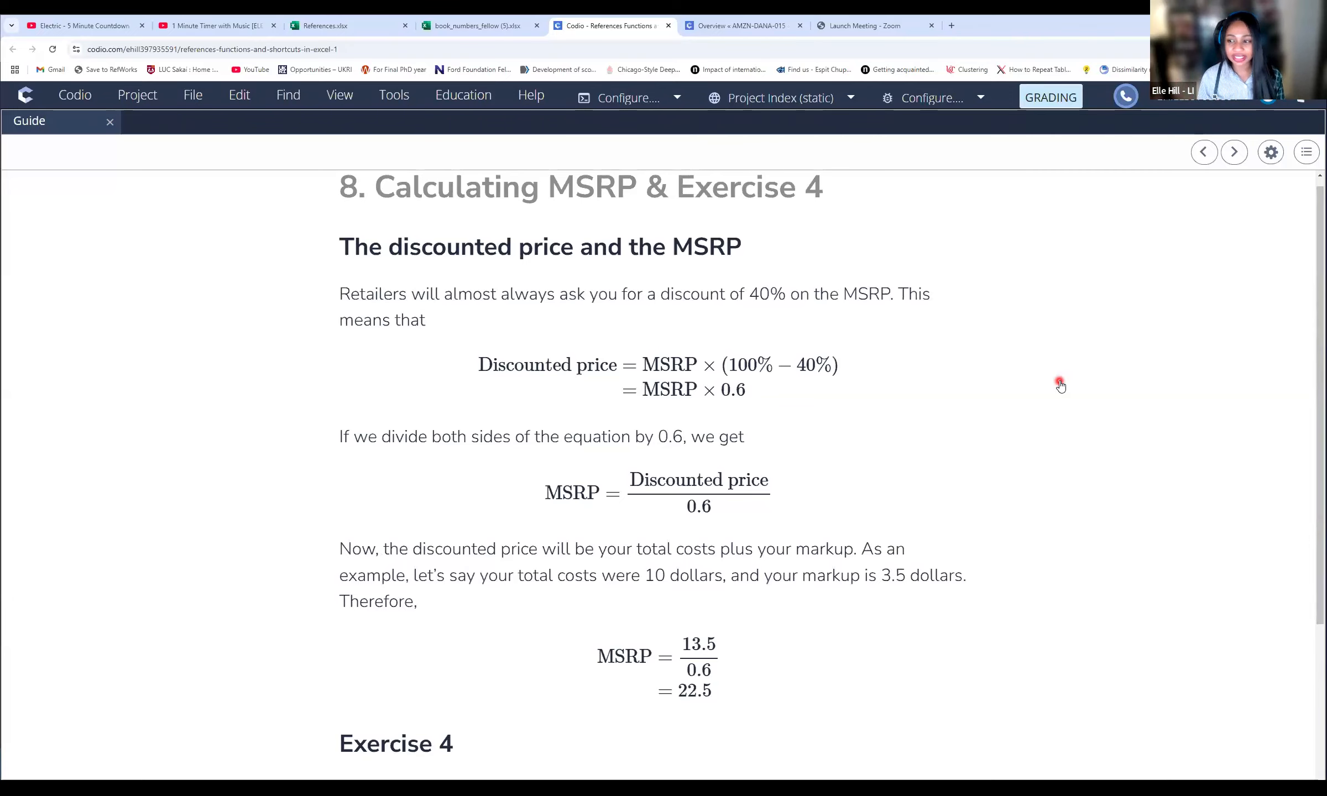
pyautogui.scroll(-1, 891, 387)
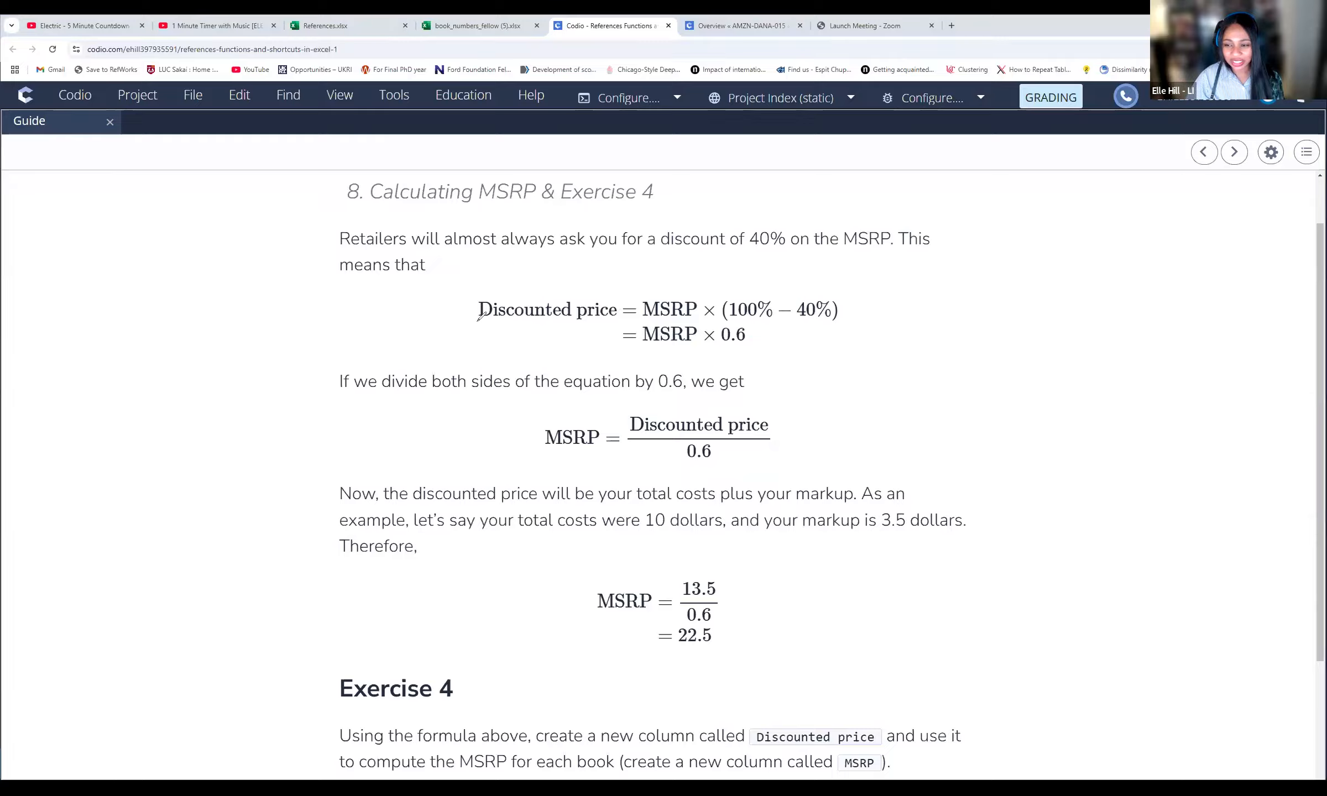
pyautogui.moveTo(477, 320); pyautogui.dragTo(603, 316)
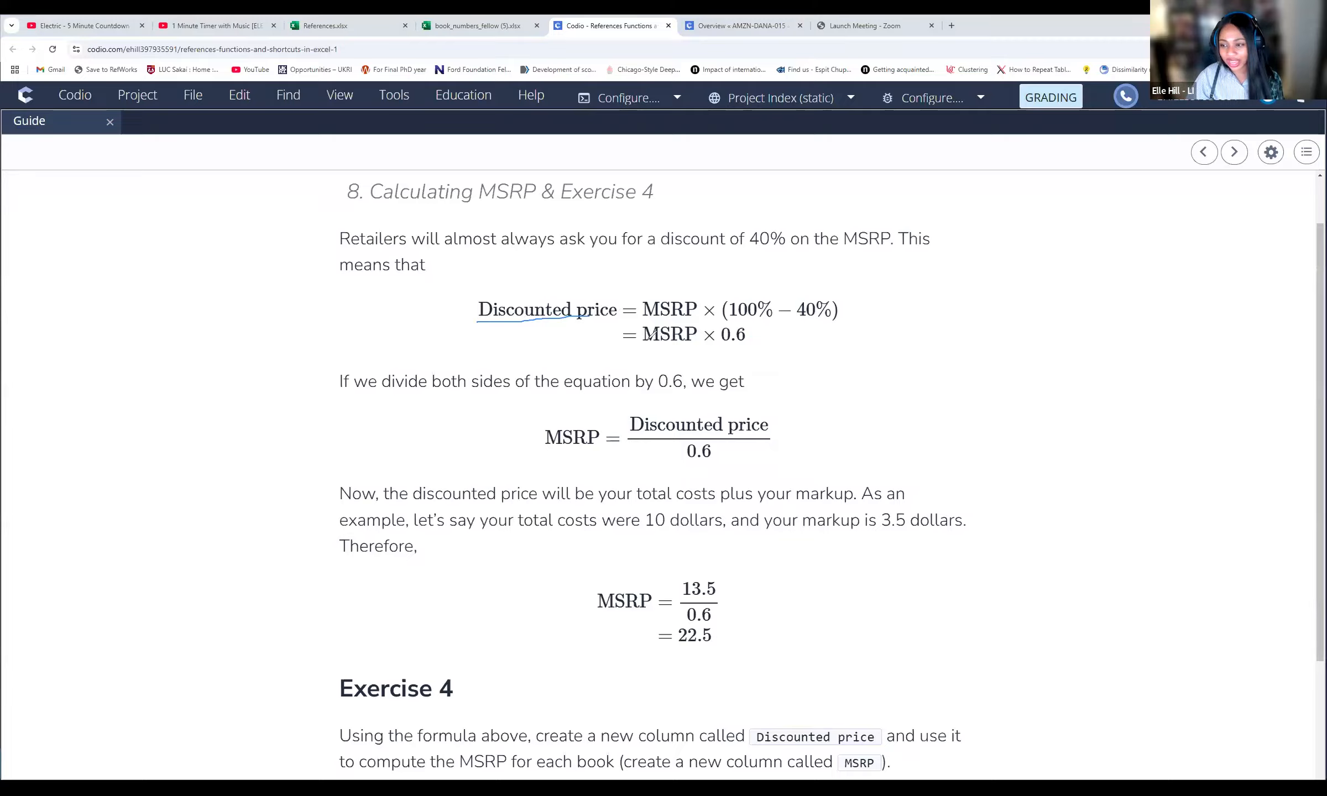
pyautogui.moveTo(643, 342); pyautogui.dragTo(692, 342)
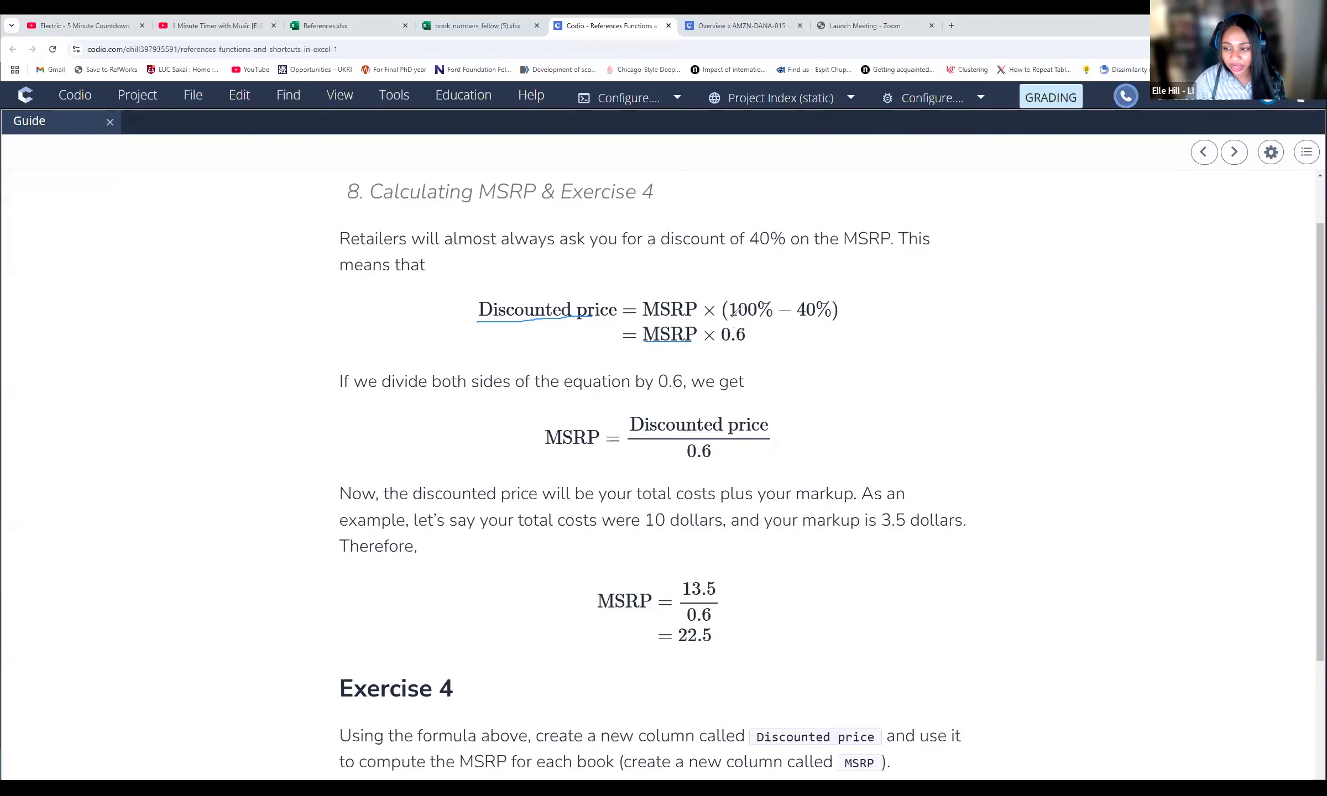
# Step: Draw an arrow from 0.6 over to the Discounted price side and handwrite ÷ 0.6 on both sides of the equation
pyautogui.moveTo(636, 270); pyautogui.dragTo(435, 303)
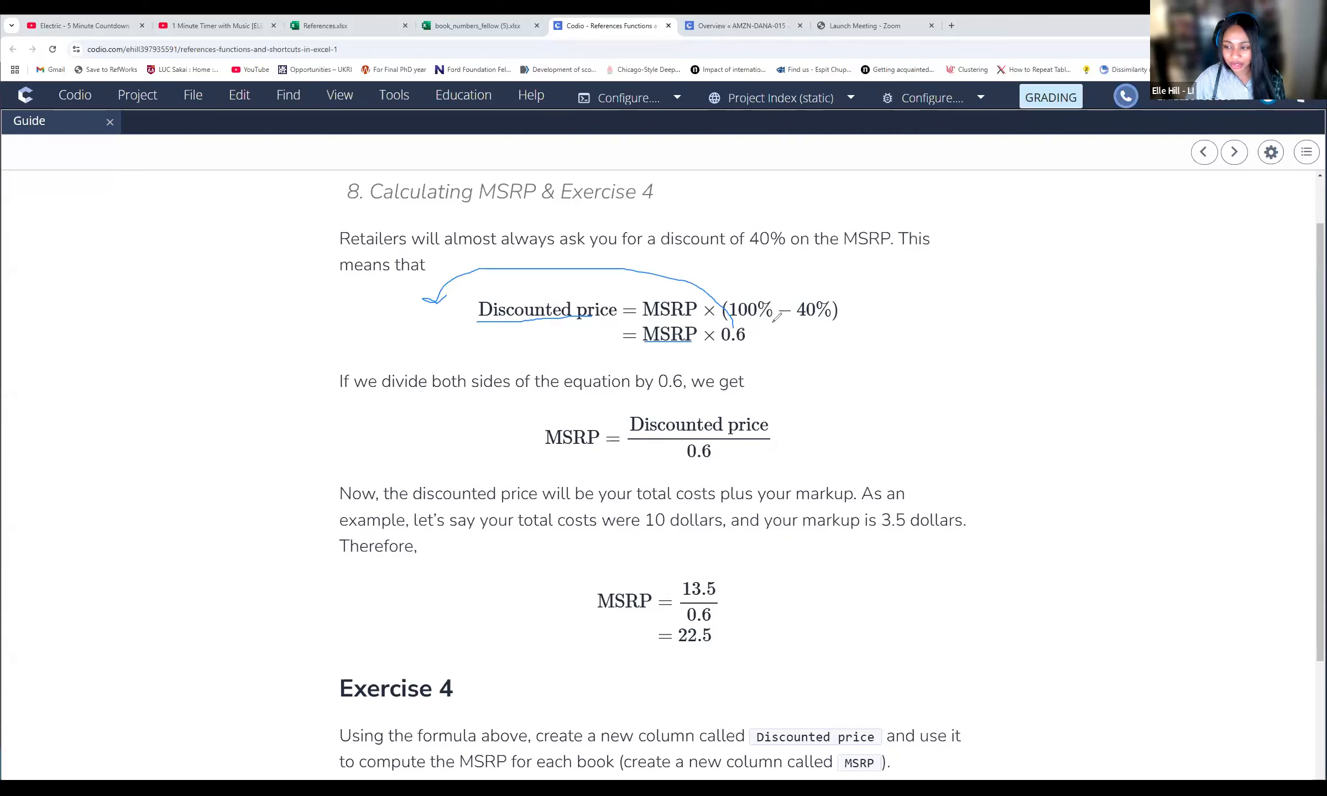
pyautogui.moveTo(769, 323); pyautogui.dragTo(781, 329)
pyautogui.click(774, 336)
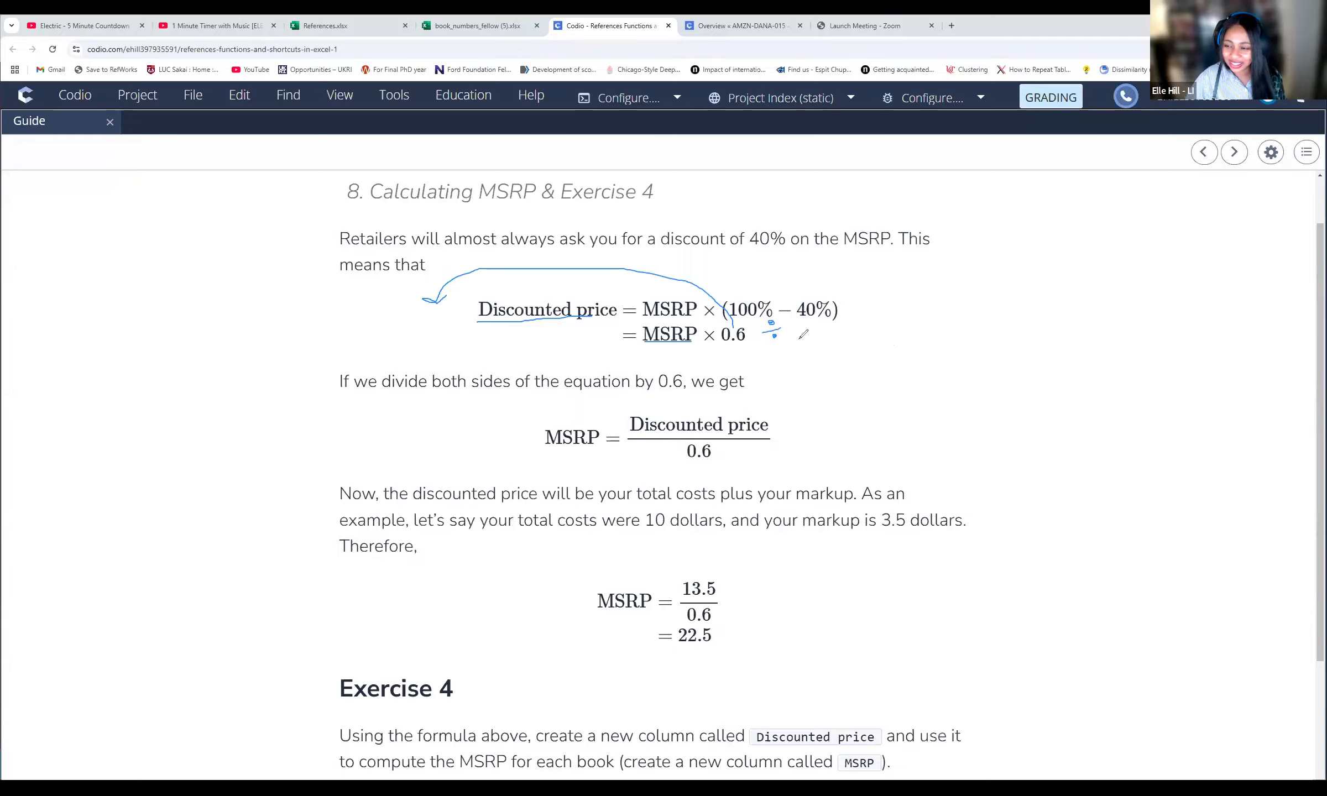
pyautogui.moveTo(800, 321); pyautogui.dragTo(837, 335)
pyautogui.click(815, 334)
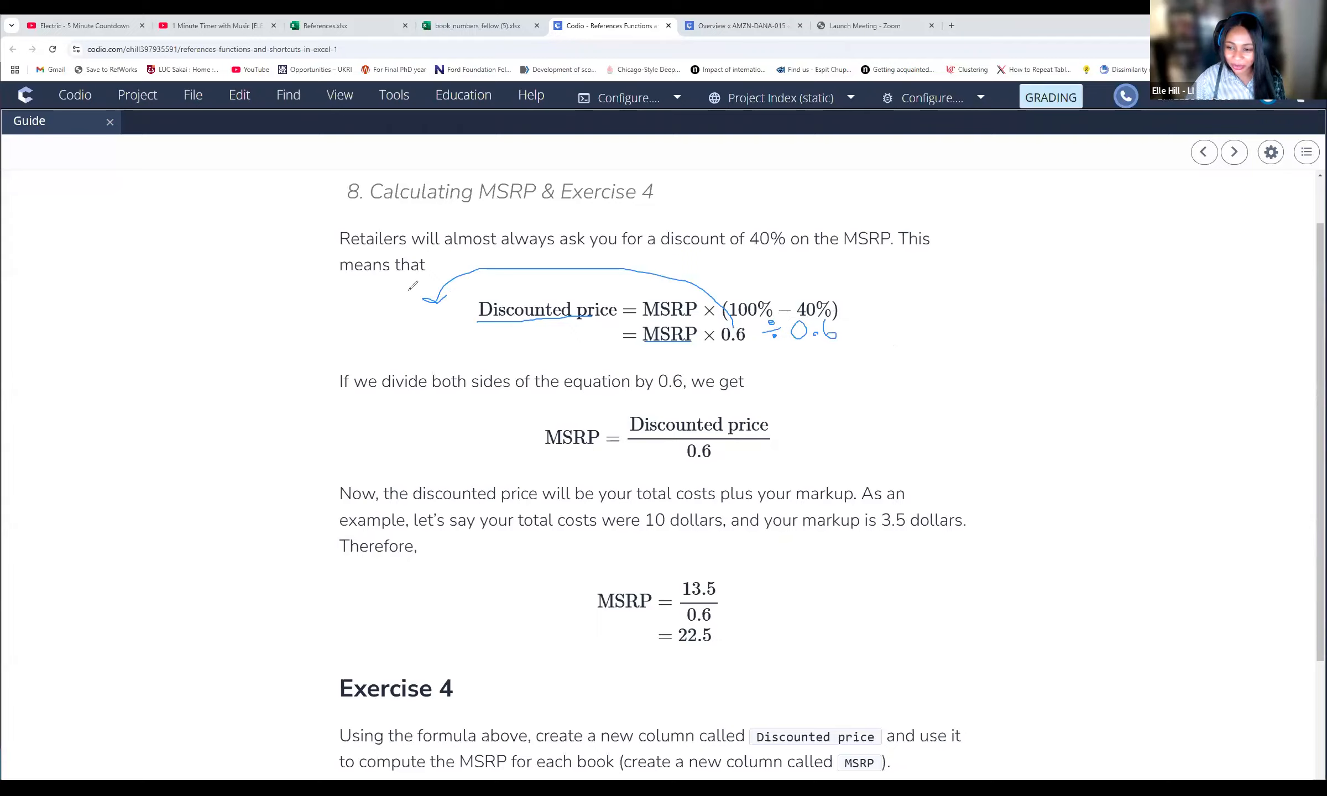
pyautogui.moveTo(392, 302); pyautogui.dragTo(416, 296)
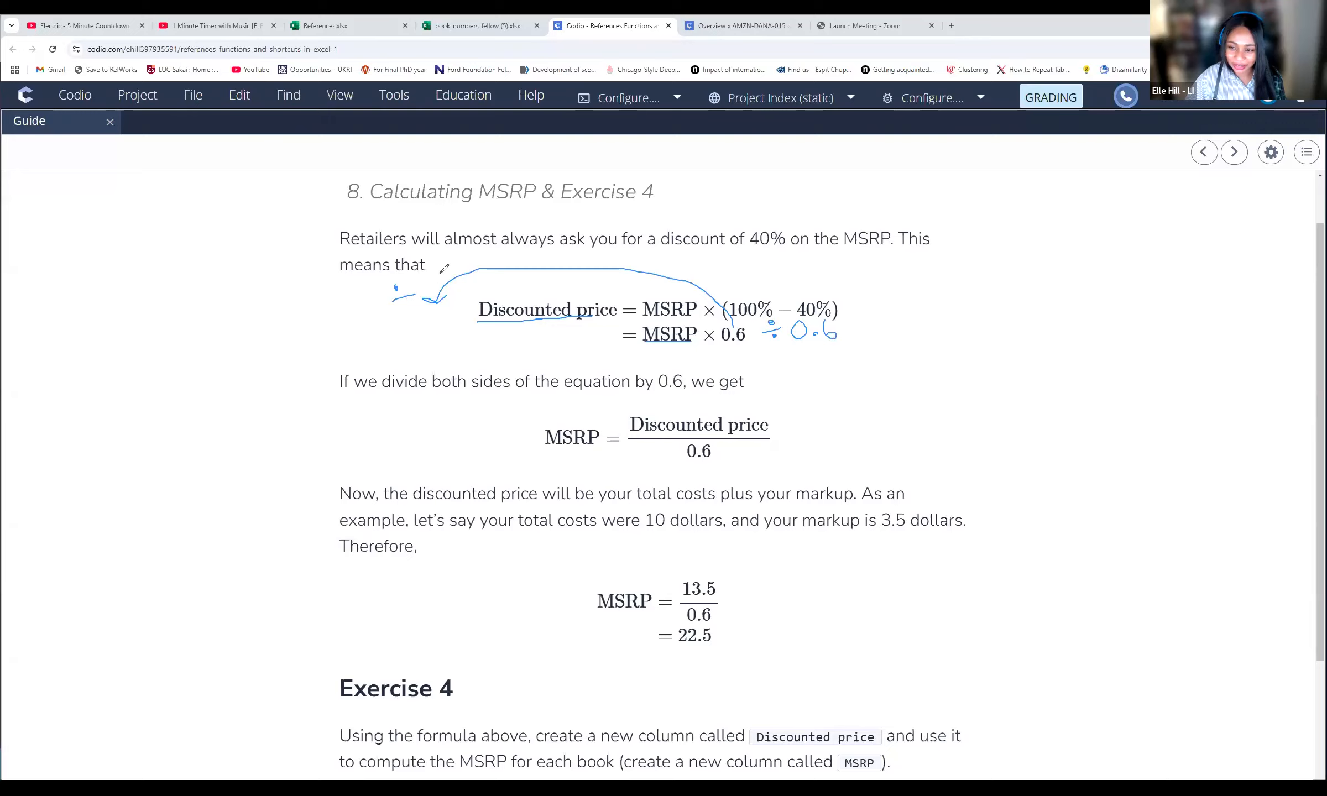
pyautogui.moveTo(436, 269); pyautogui.dragTo(467, 279)
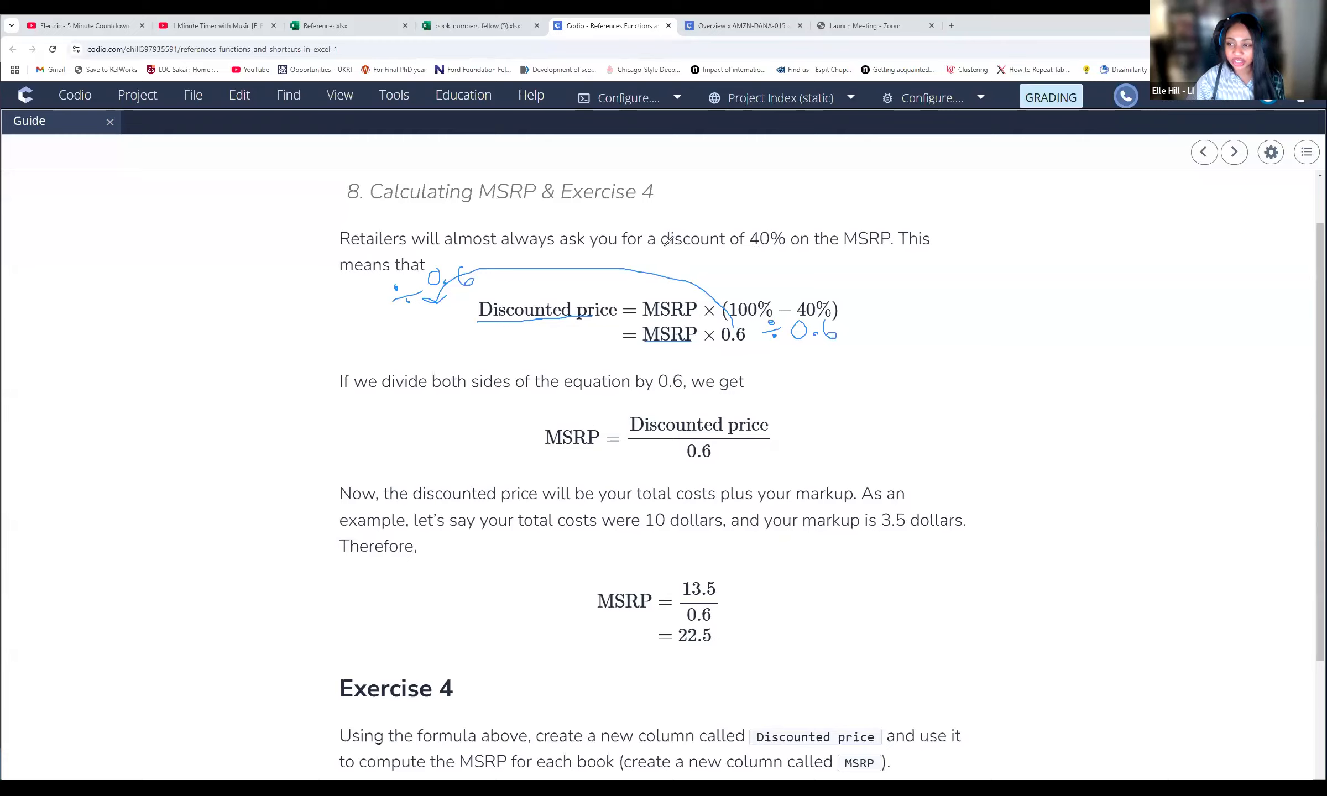
# Step: Underline "discount of 40%" in the guide's opening sentence and clear all drawn annotations from the page
pyautogui.moveTo(664, 246); pyautogui.dragTo(779, 252)
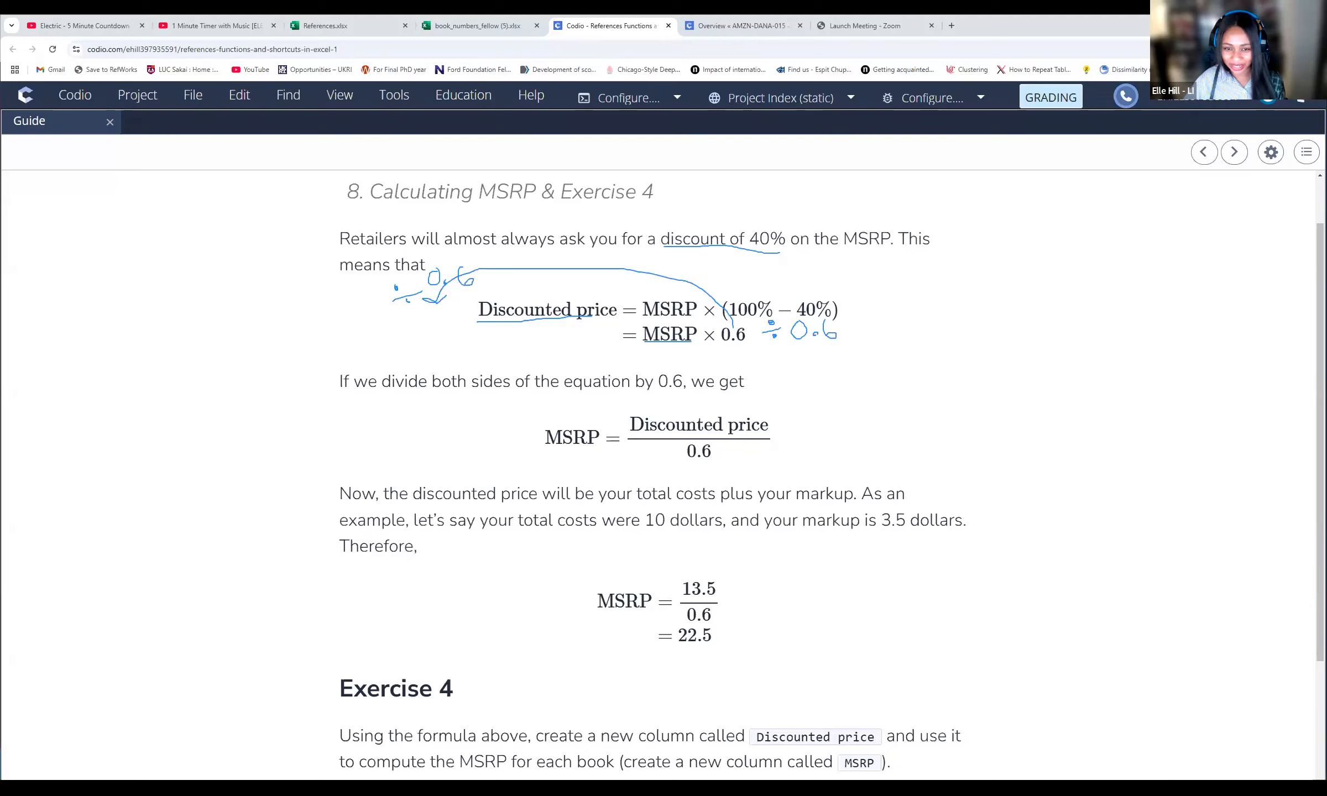
pyautogui.click(612, 437)
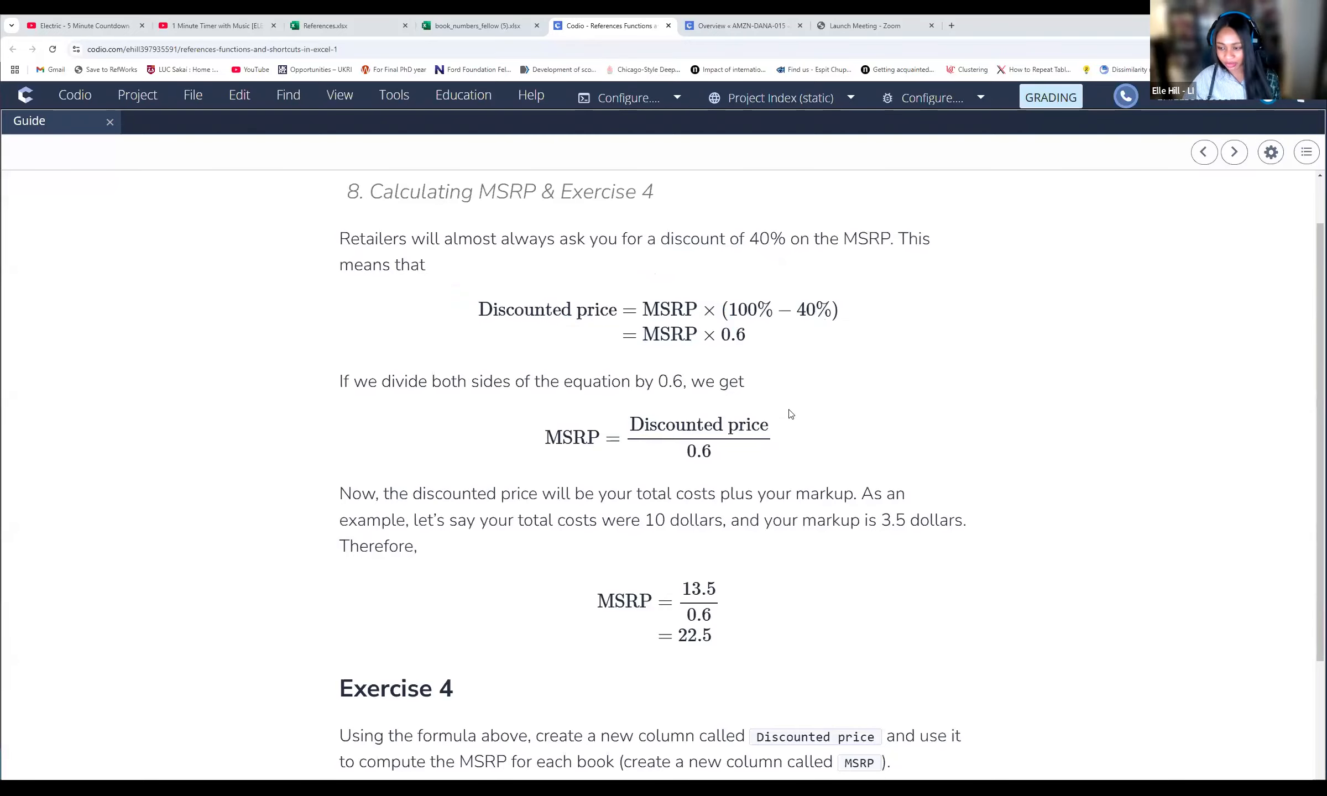
# Step: Review the MSRP derivation, the worked example and the Exercise 4 instructions for the Discounted price and MSRP columns
pyautogui.scroll(-2, 787, 414)
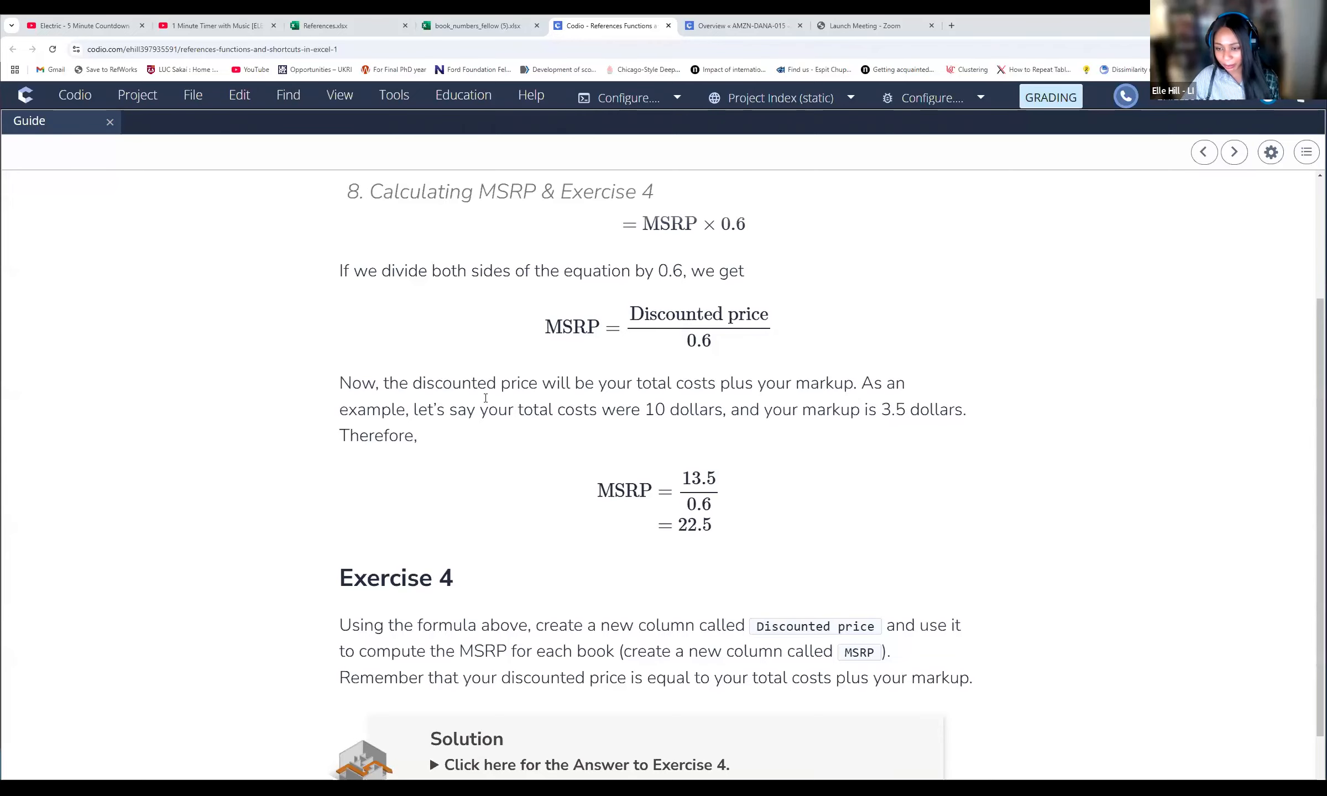
pyautogui.scroll(-1, 812, 296)
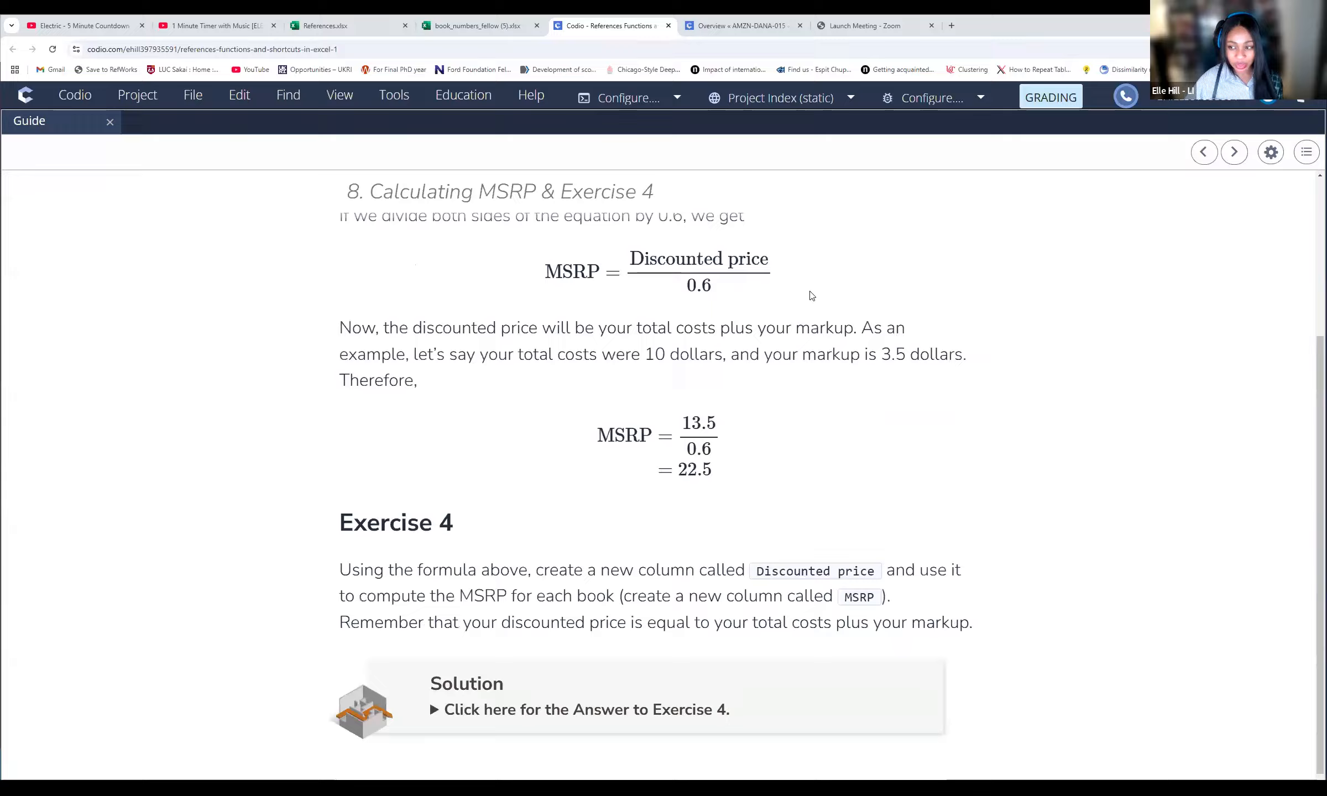
pyautogui.scroll(1, 812, 296)
pyautogui.scroll(1, 726, 288)
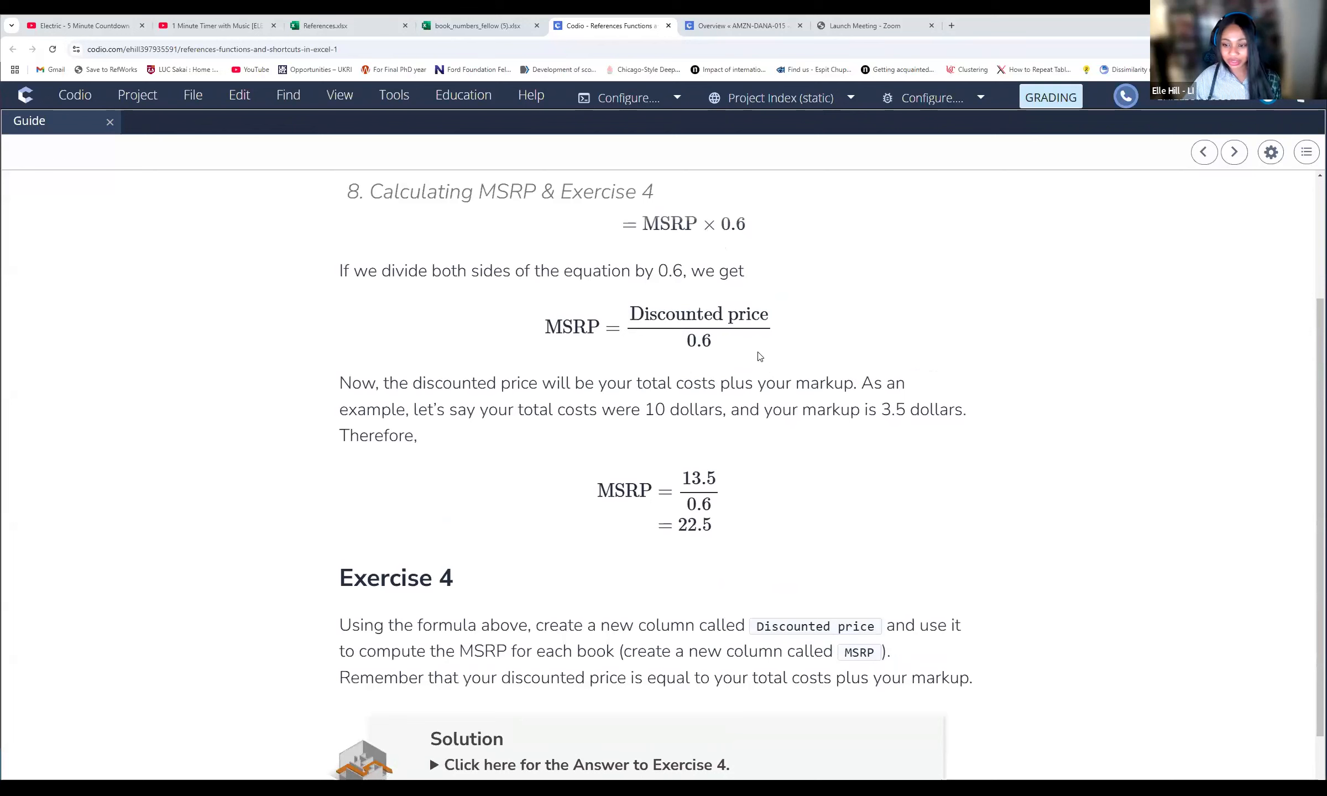
pyautogui.scroll(-2, 446, 536)
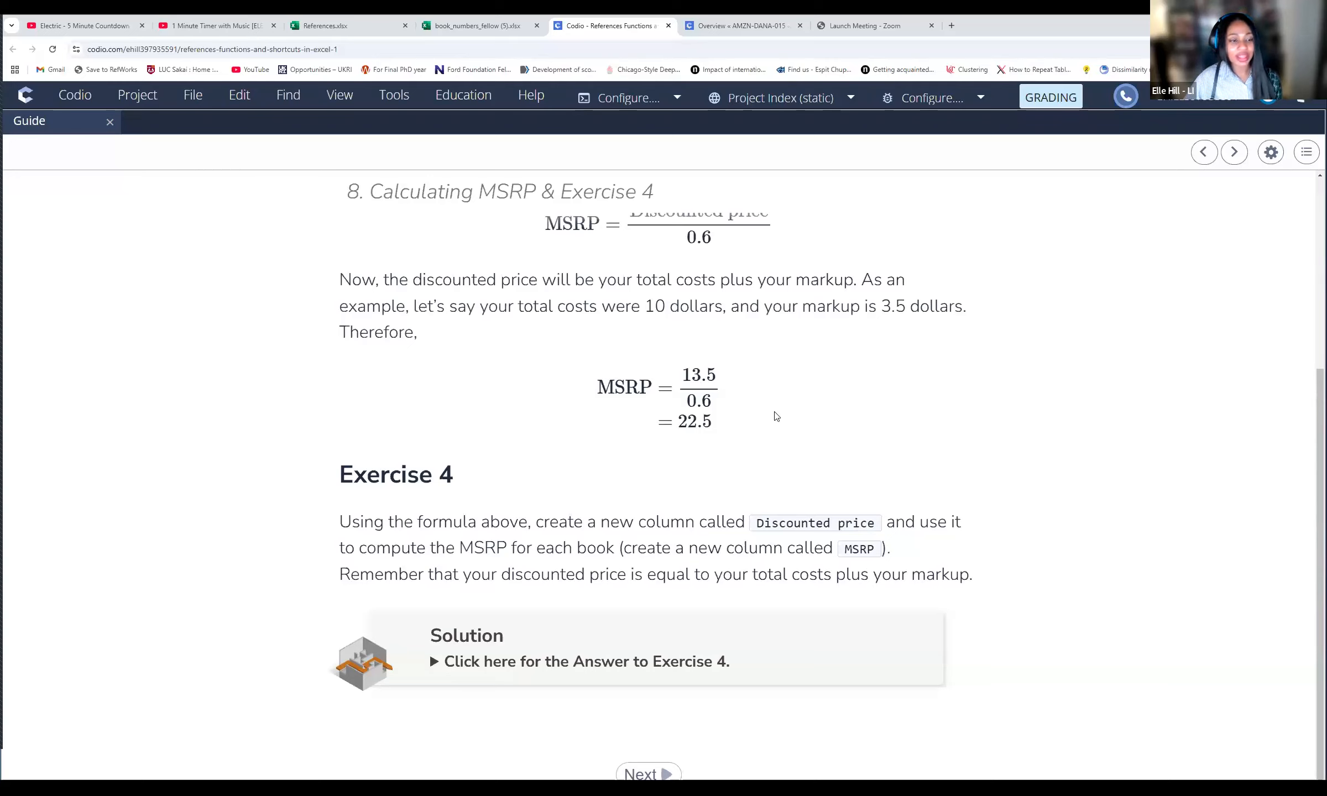
pyautogui.scroll(3, 622, 365)
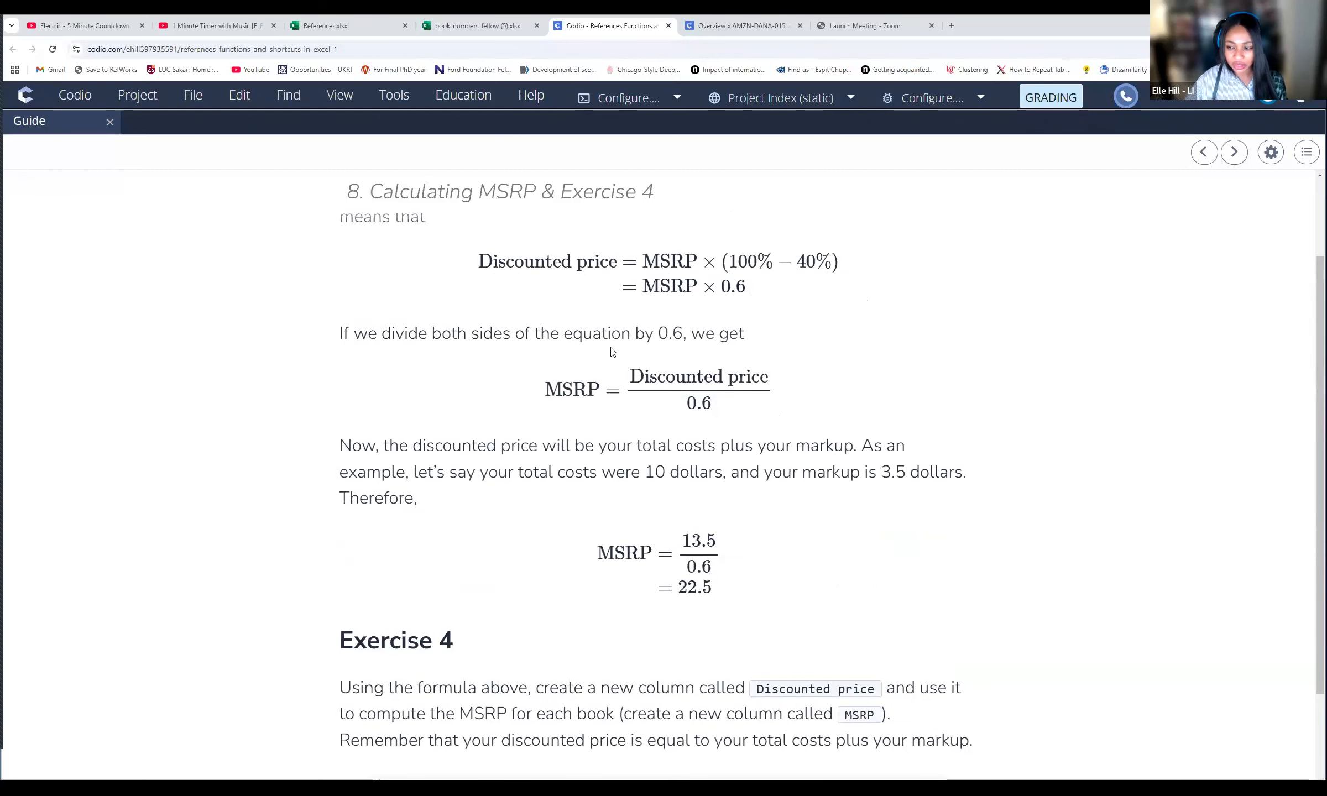
pyautogui.click(796, 370)
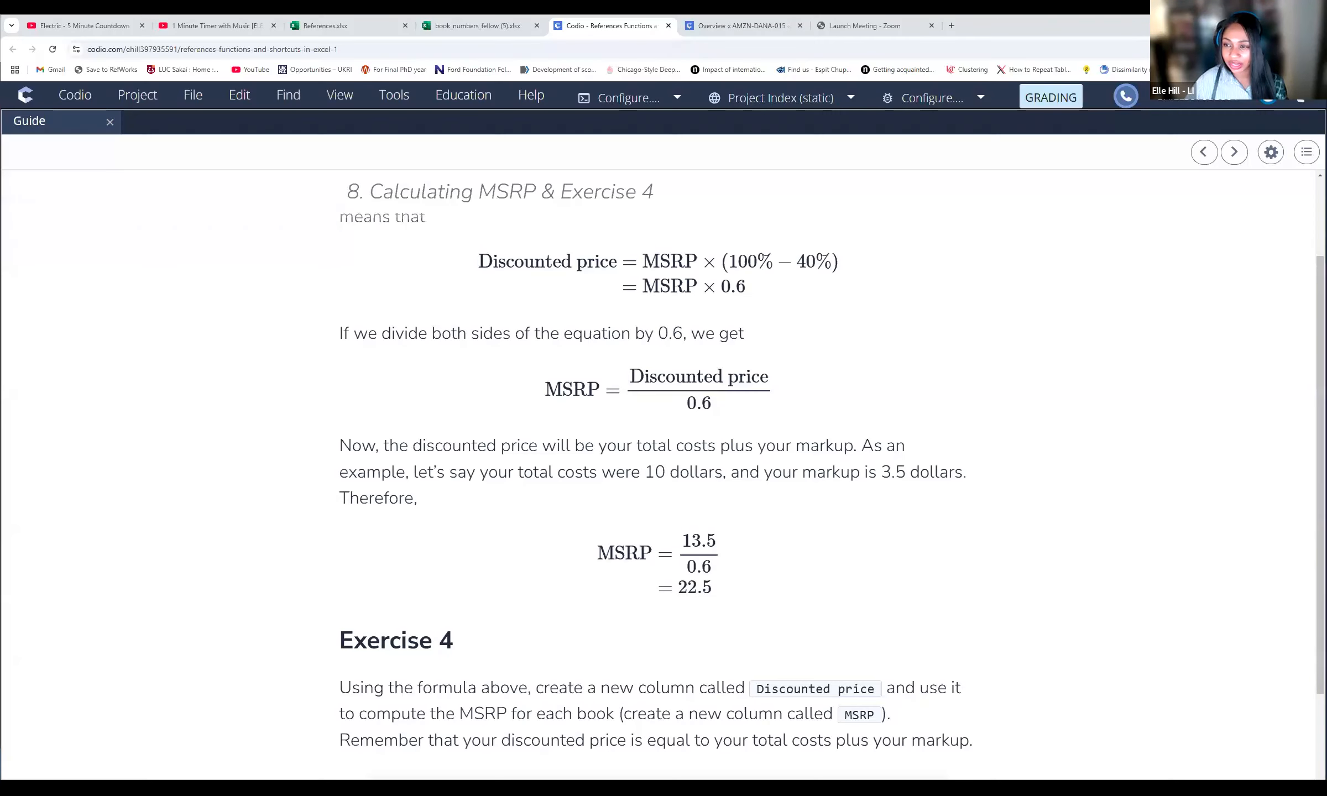
# Step: Switch to the Electric - 5 Minute Countdown video on YouTube, start it, enlarge the page and lower the volume
pyautogui.click(101, 26)
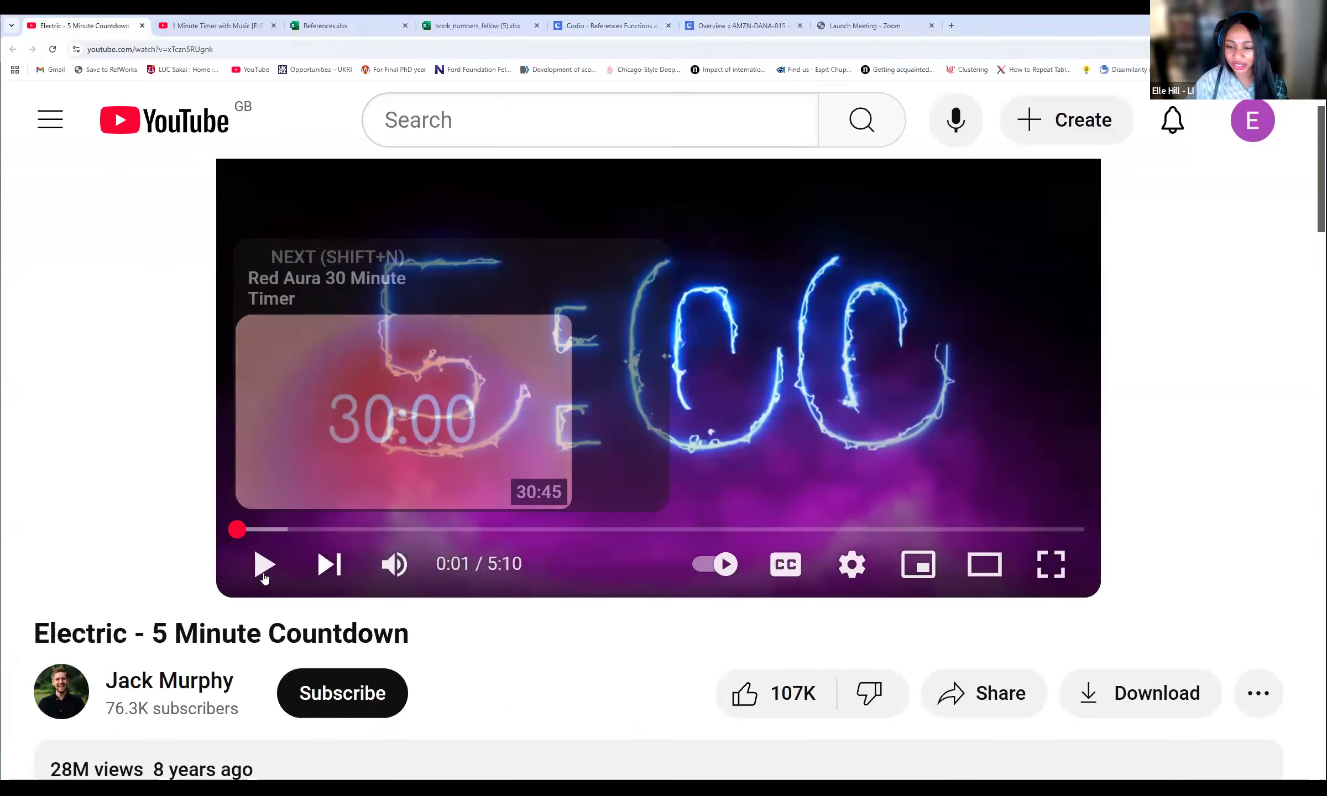
pyautogui.click(261, 571)
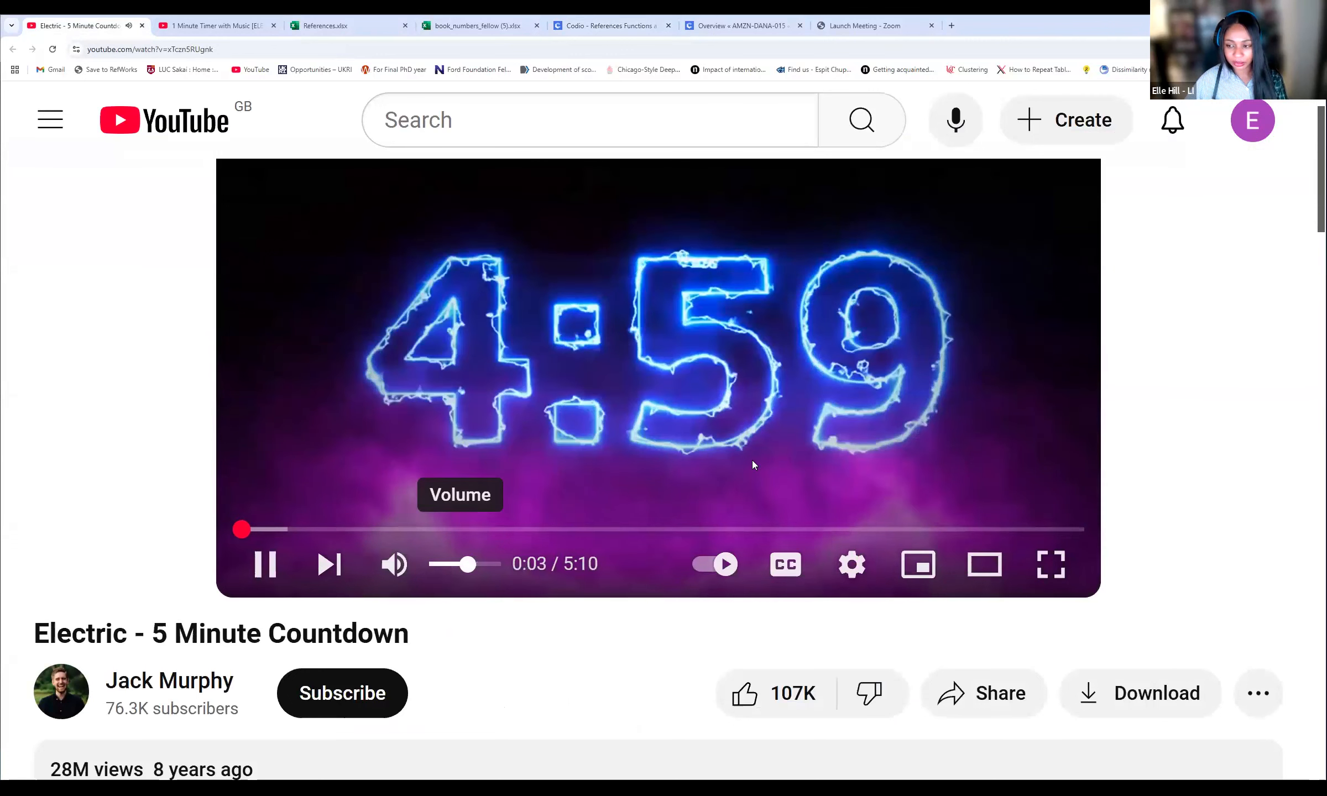
pyautogui.hotkey('ctrl', '+')
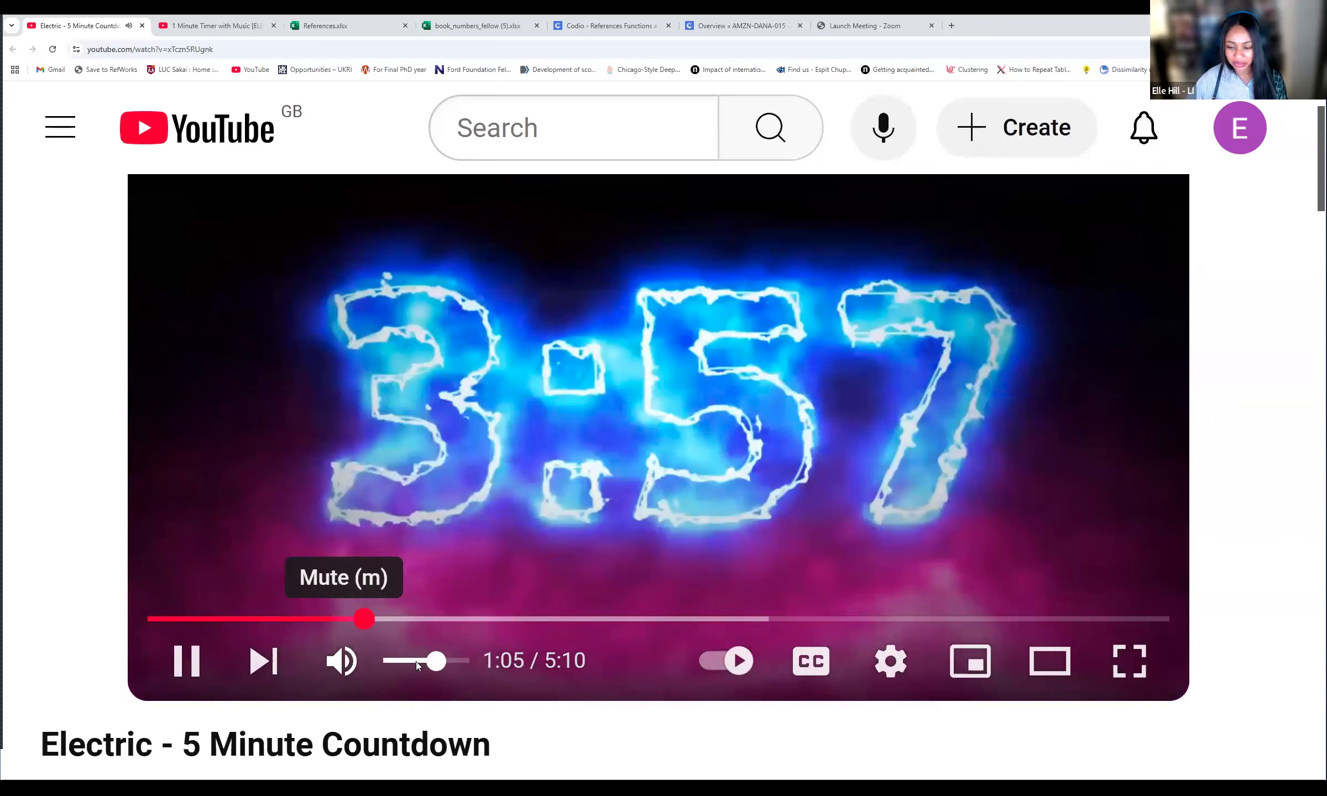
pyautogui.moveTo(416, 661); pyautogui.dragTo(402, 662)
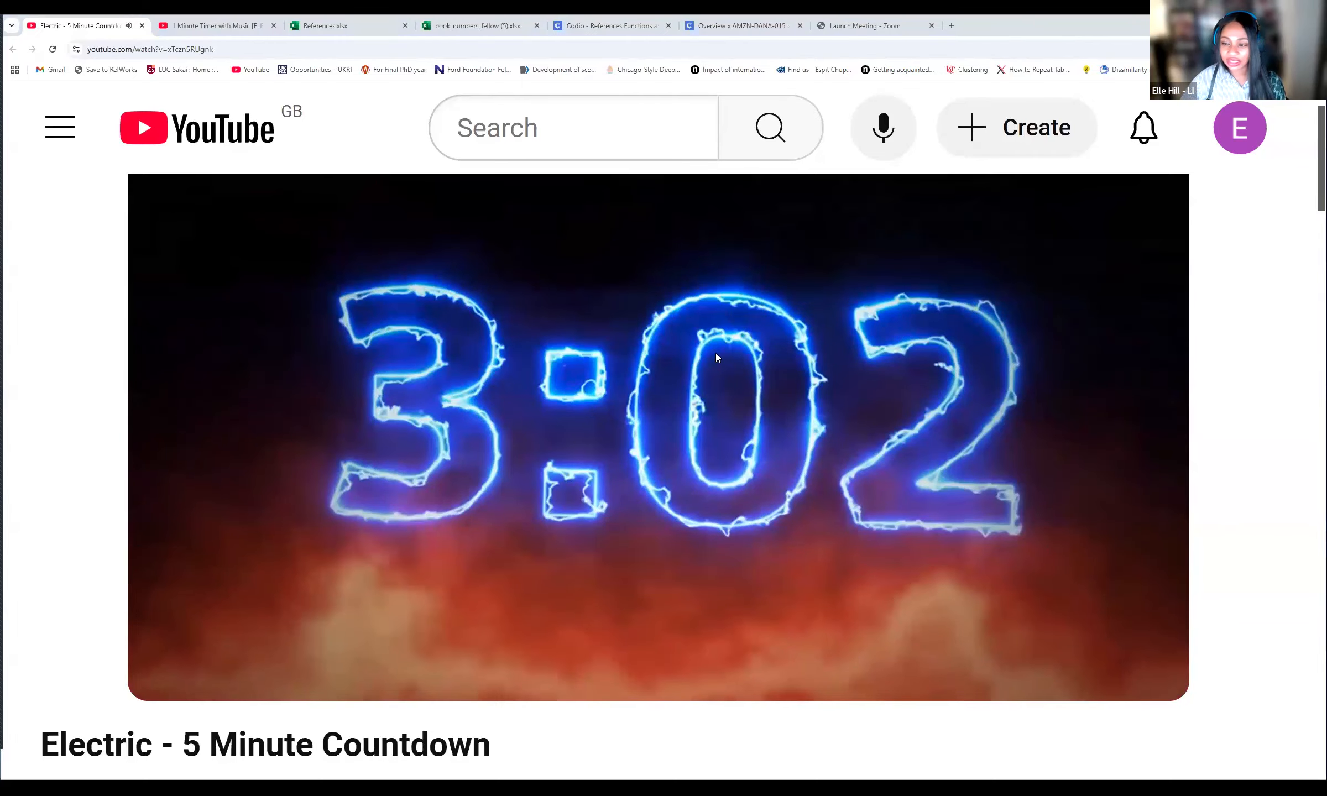
# Step: Recheck the Exercise 4 guide page, return to the countdown video and turn its volume down to mute
pyautogui.hotkey('ctrl', '5')
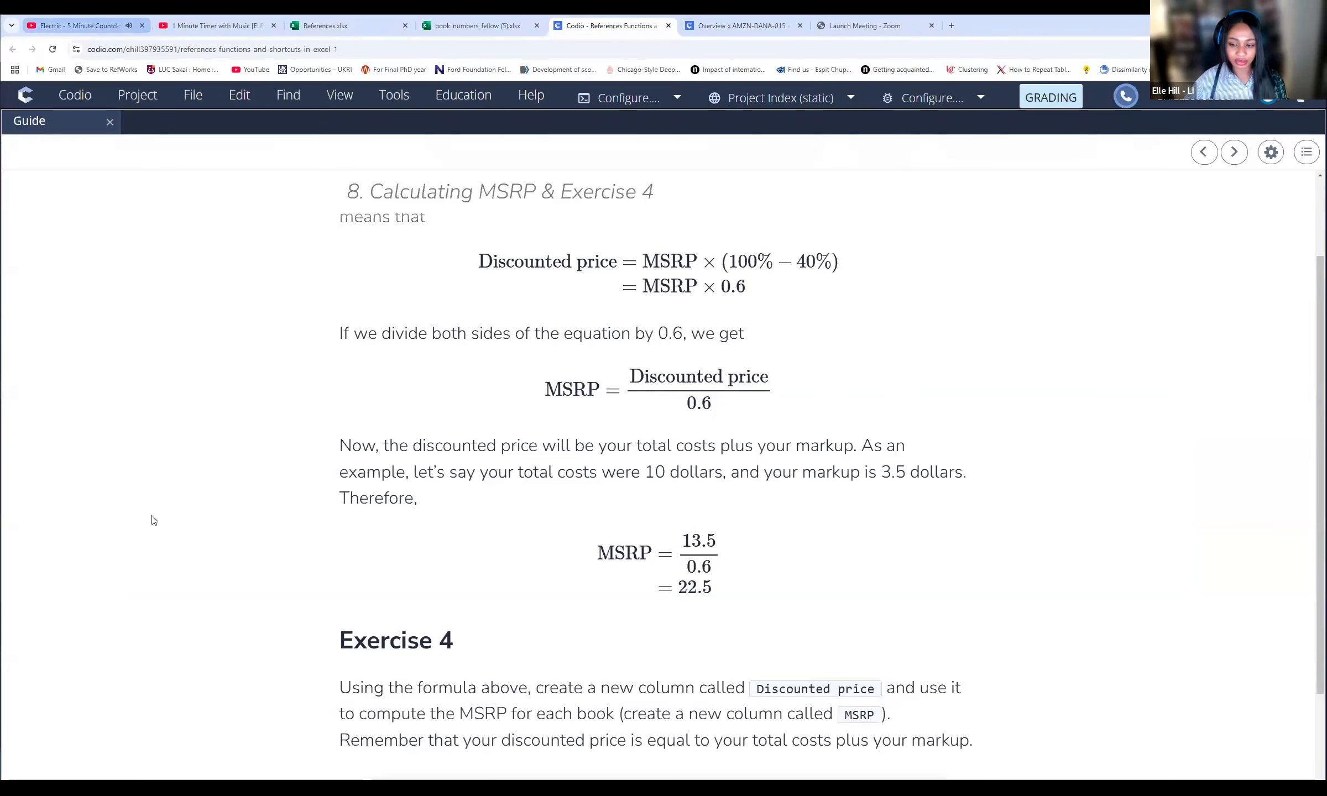
pyautogui.hotkey('ctrl', '1')
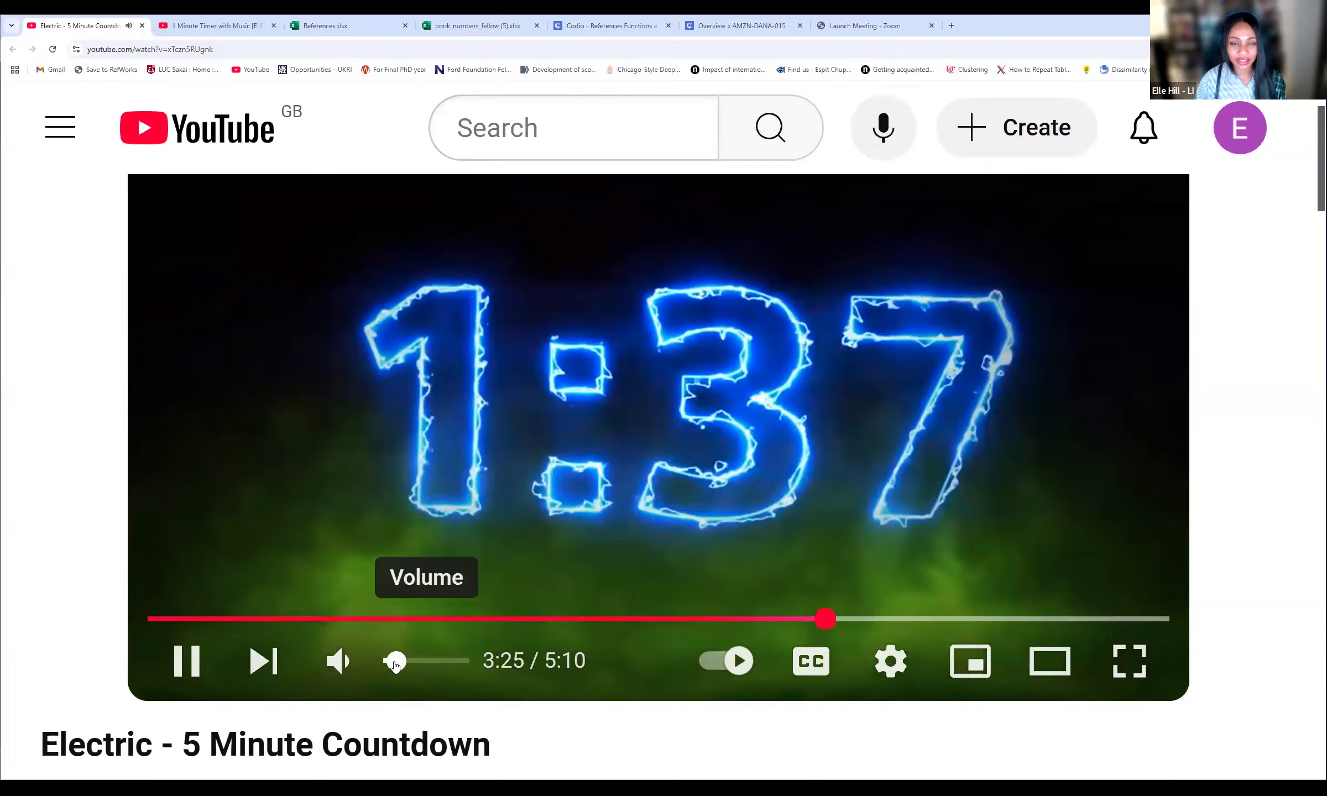
pyautogui.moveTo(395, 664); pyautogui.dragTo(106, 582)
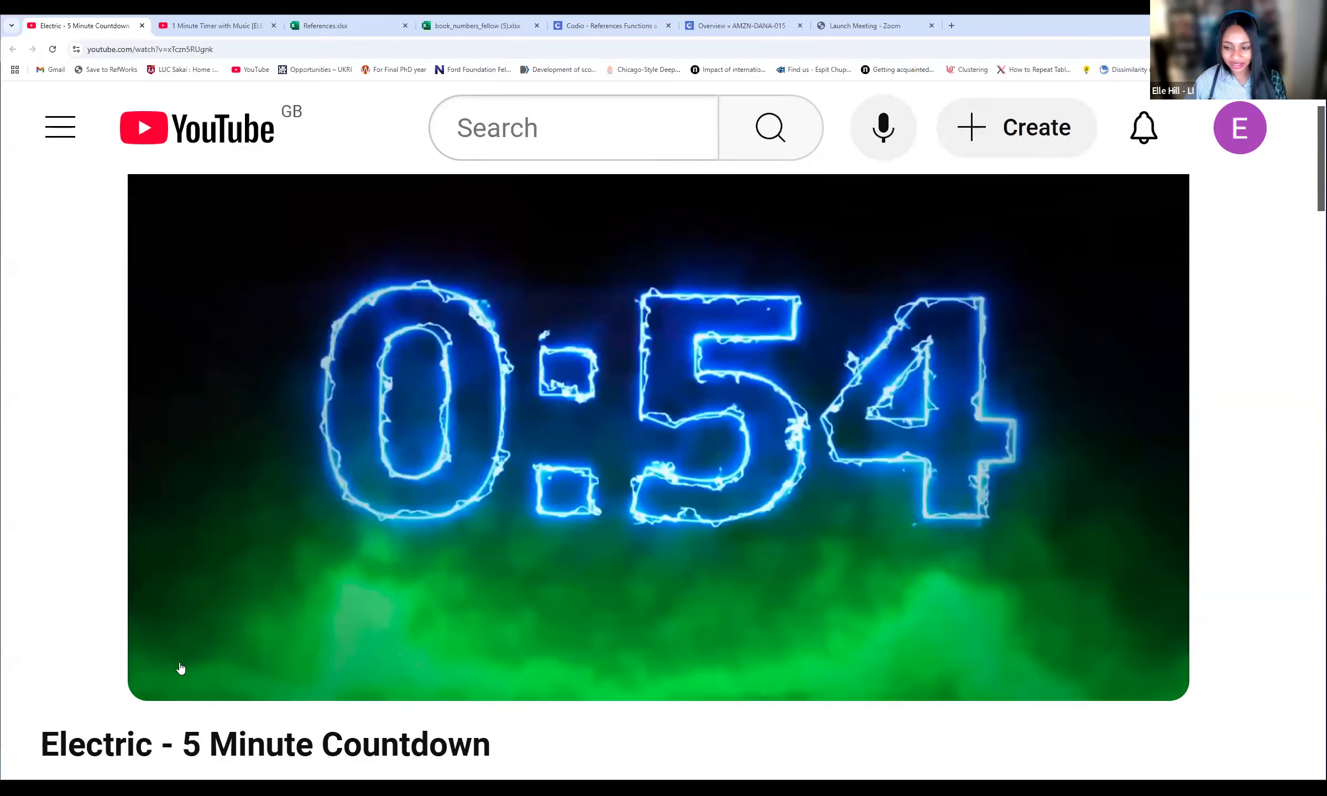
pyautogui.moveTo(182, 666)
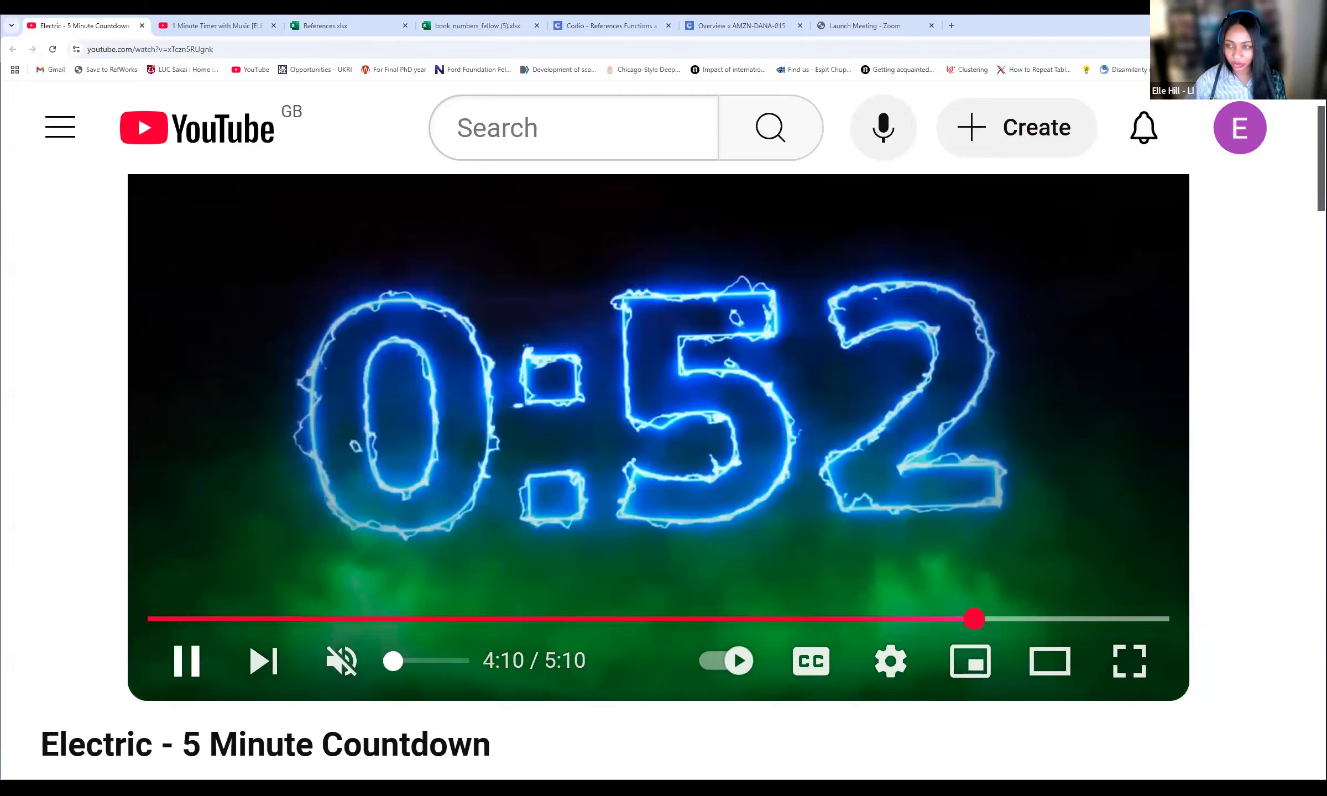
# Step: Switch to the book_numbers_fellow (5) workbook and add the bold header "Discounted Price" in cell N1
pyautogui.click(611, 26)
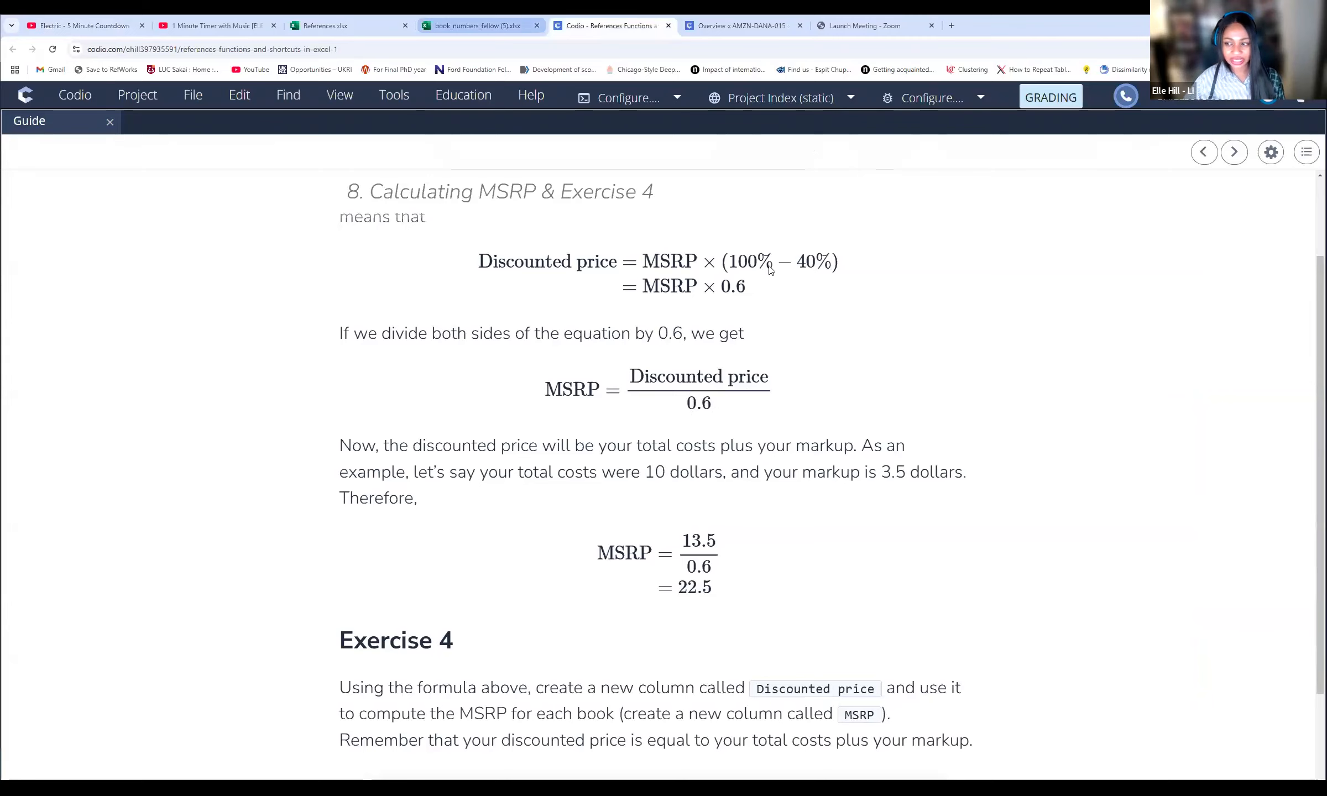
pyautogui.click(477, 26)
pyautogui.click(770, 266)
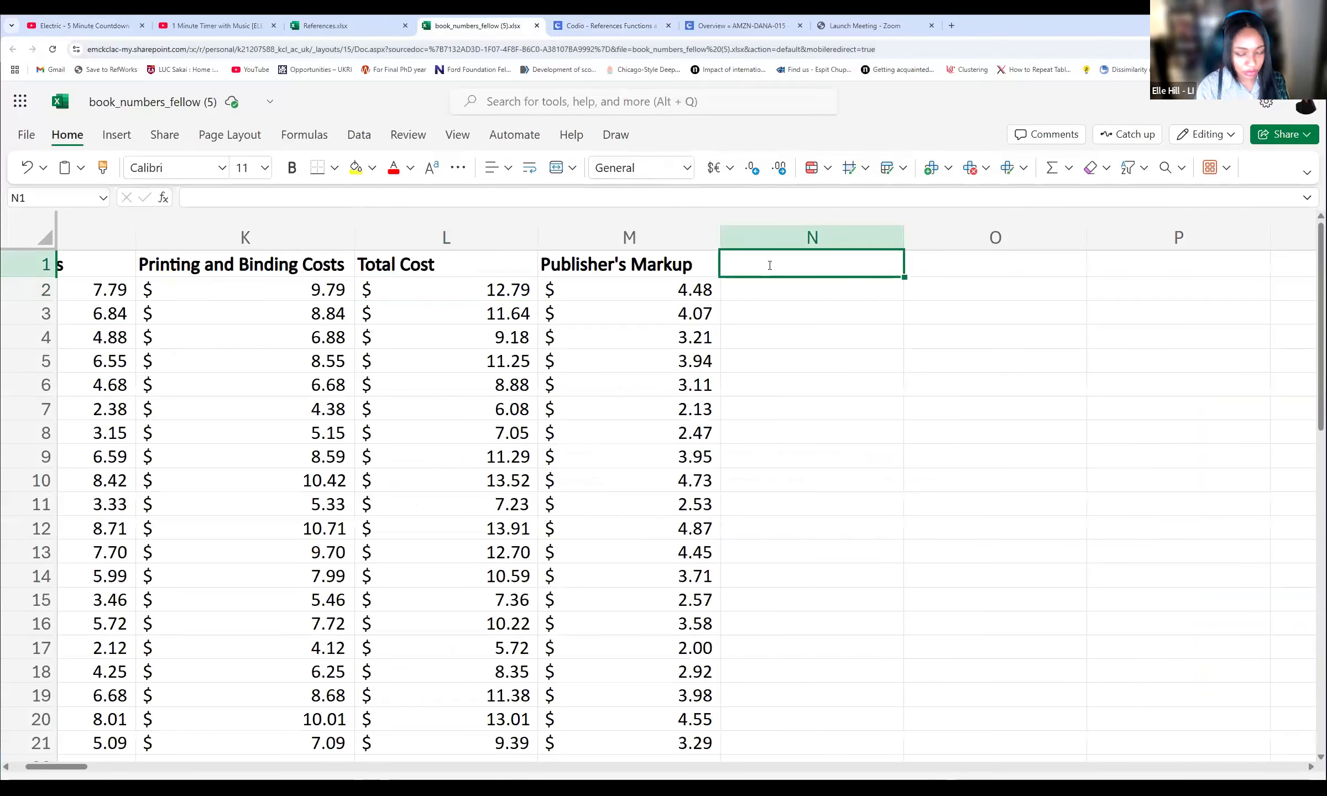
pyautogui.write('Discounted')
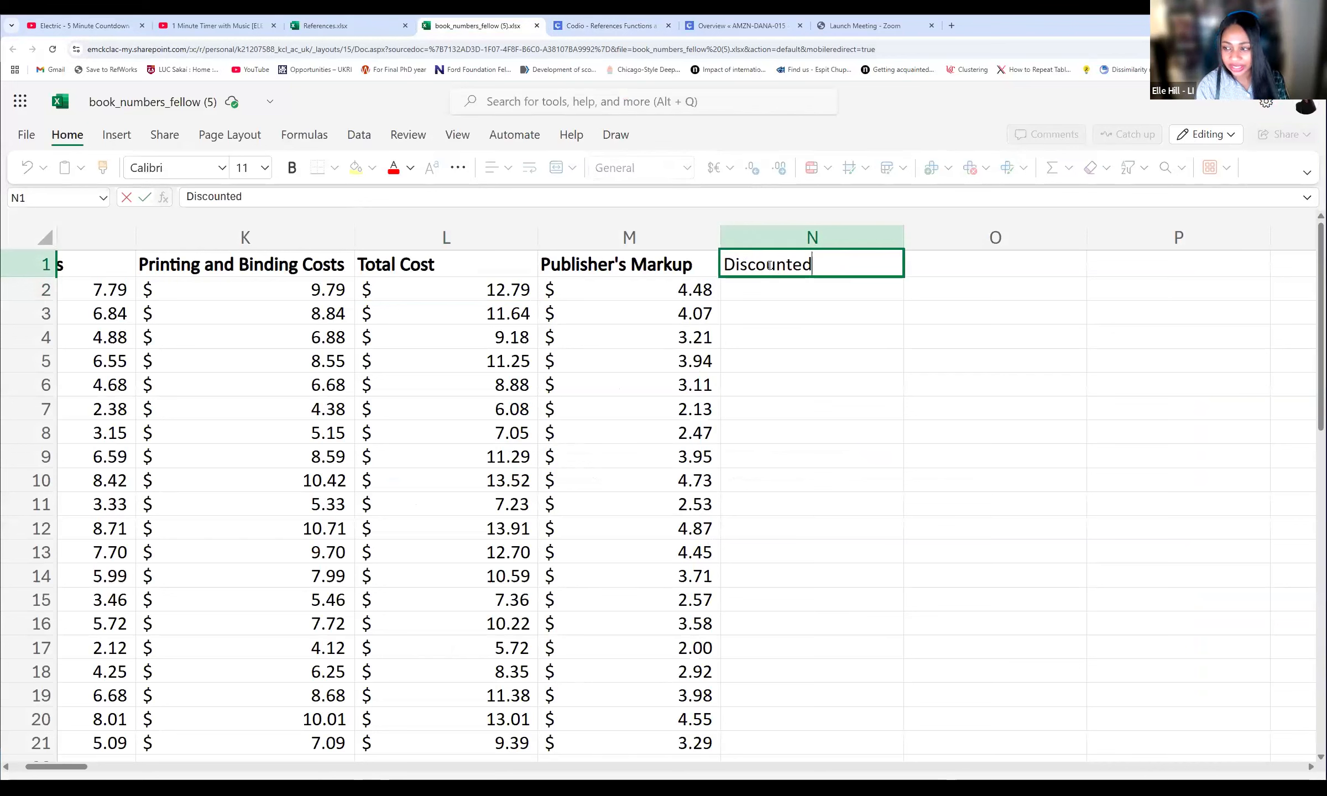
pyautogui.write(' Price')
pyautogui.press('Return')
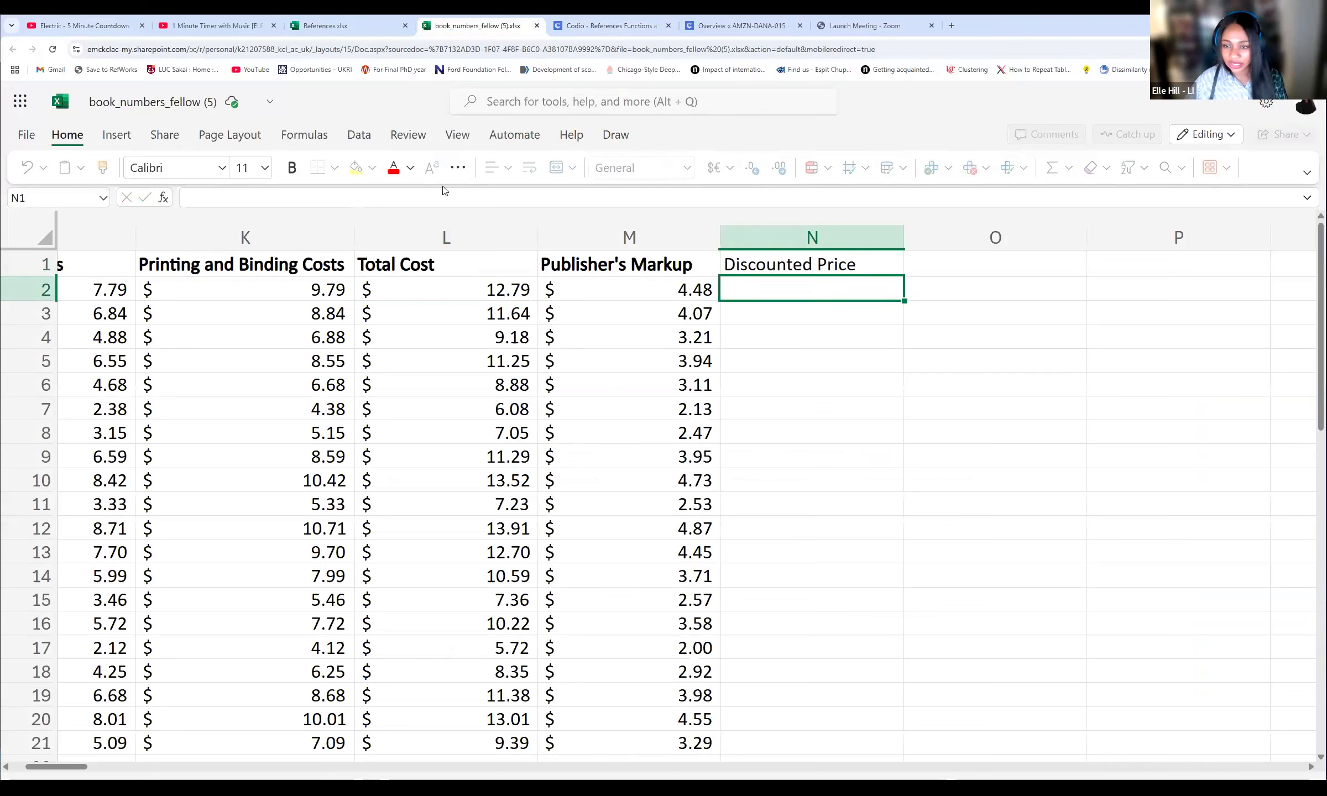
pyautogui.press('Up')
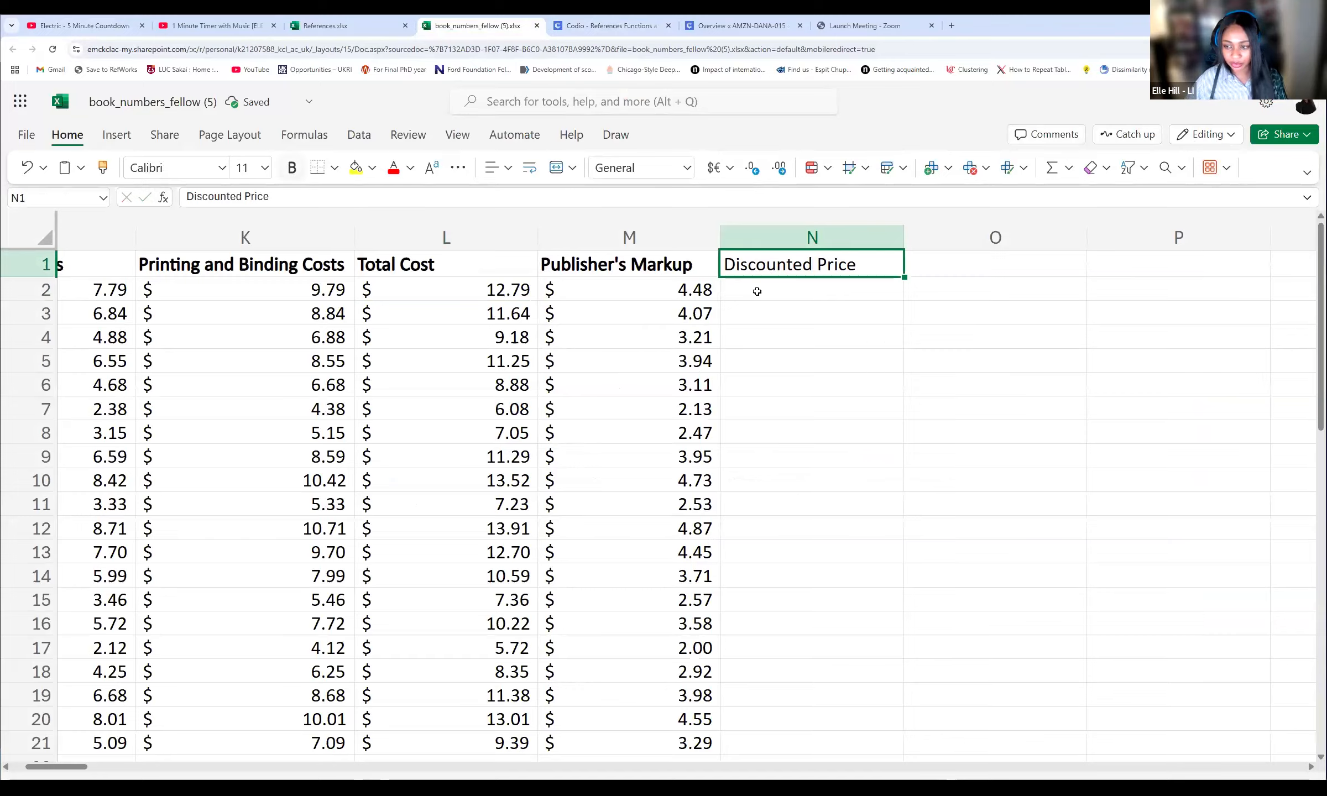
pyautogui.hotkey('ctrl', 'b')
pyautogui.press('Down')
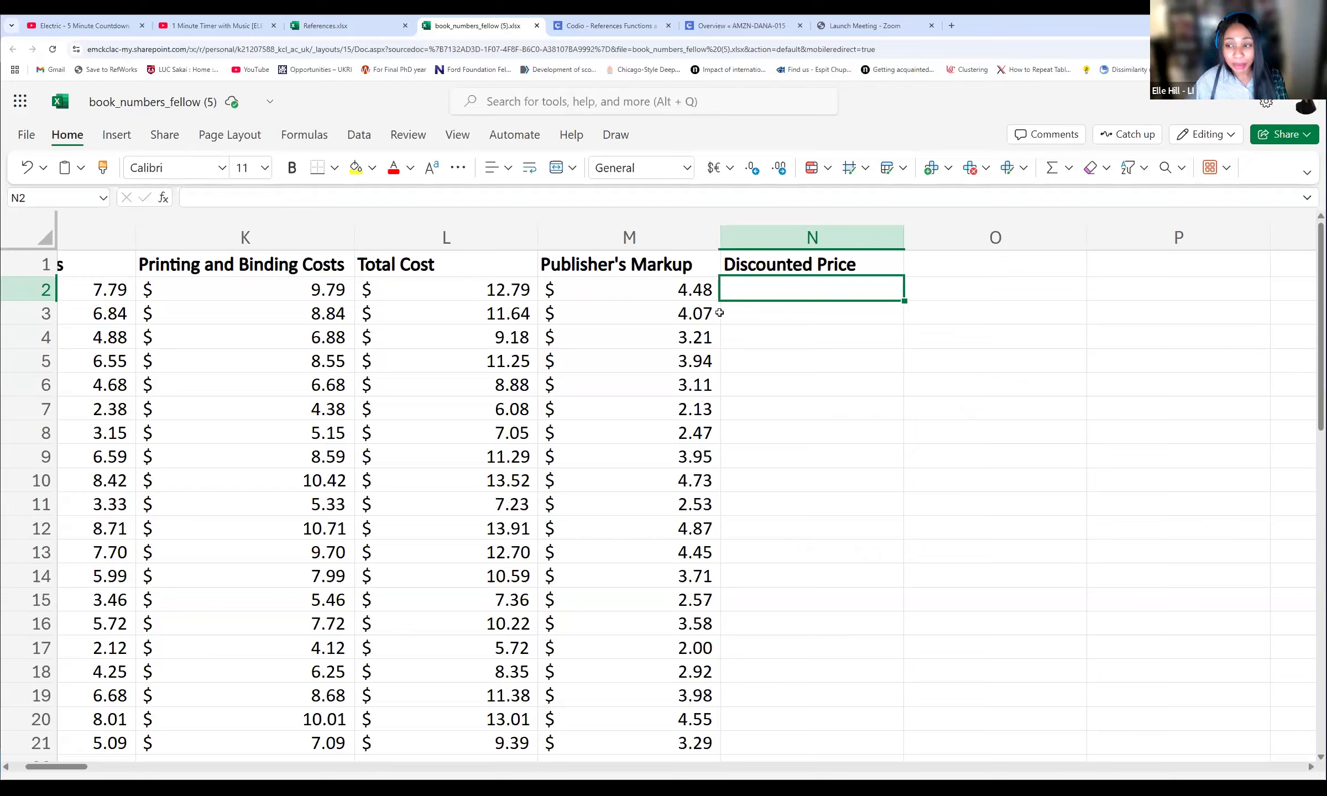
# Step: Calculate the first book's discounted price in N2 by adding total cost and publisher's markup with =L2+M2
pyautogui.click(652, 285)
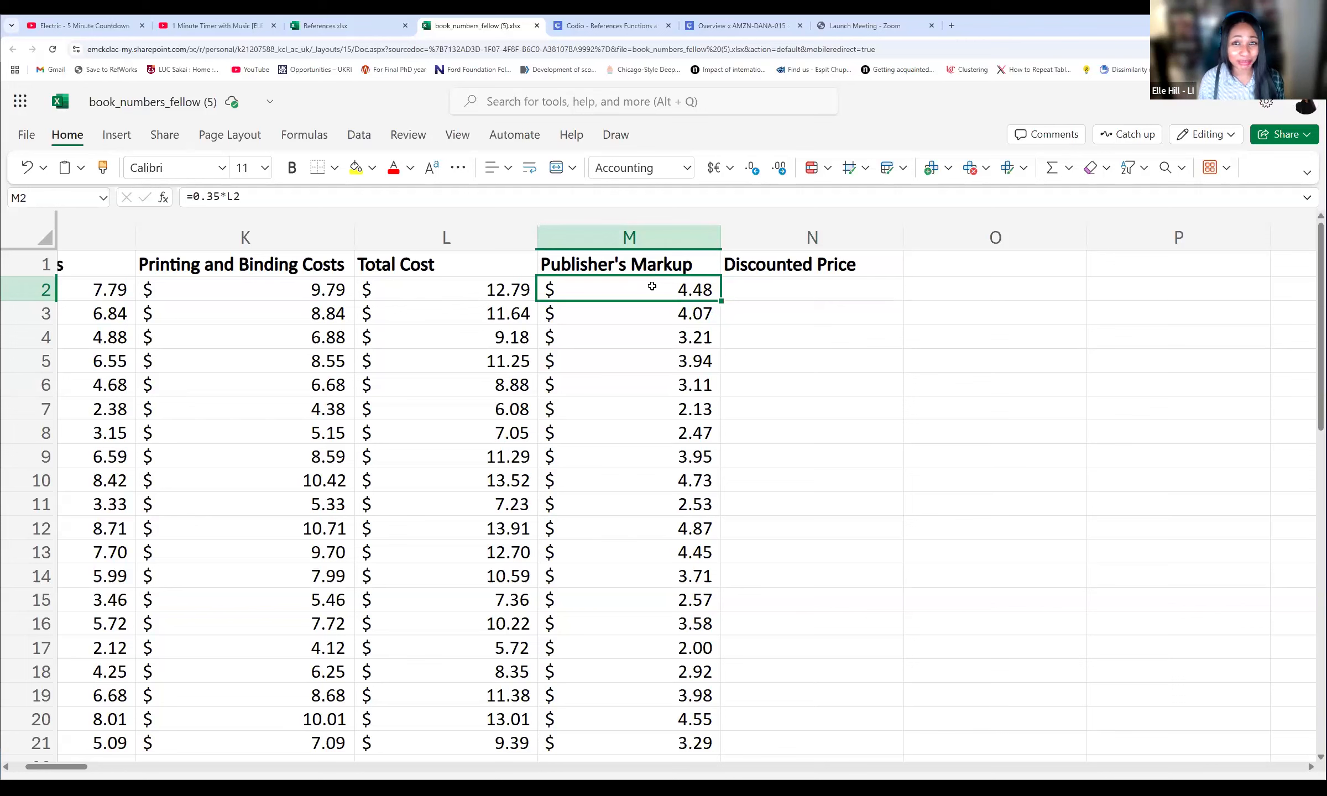
pyautogui.click(776, 288)
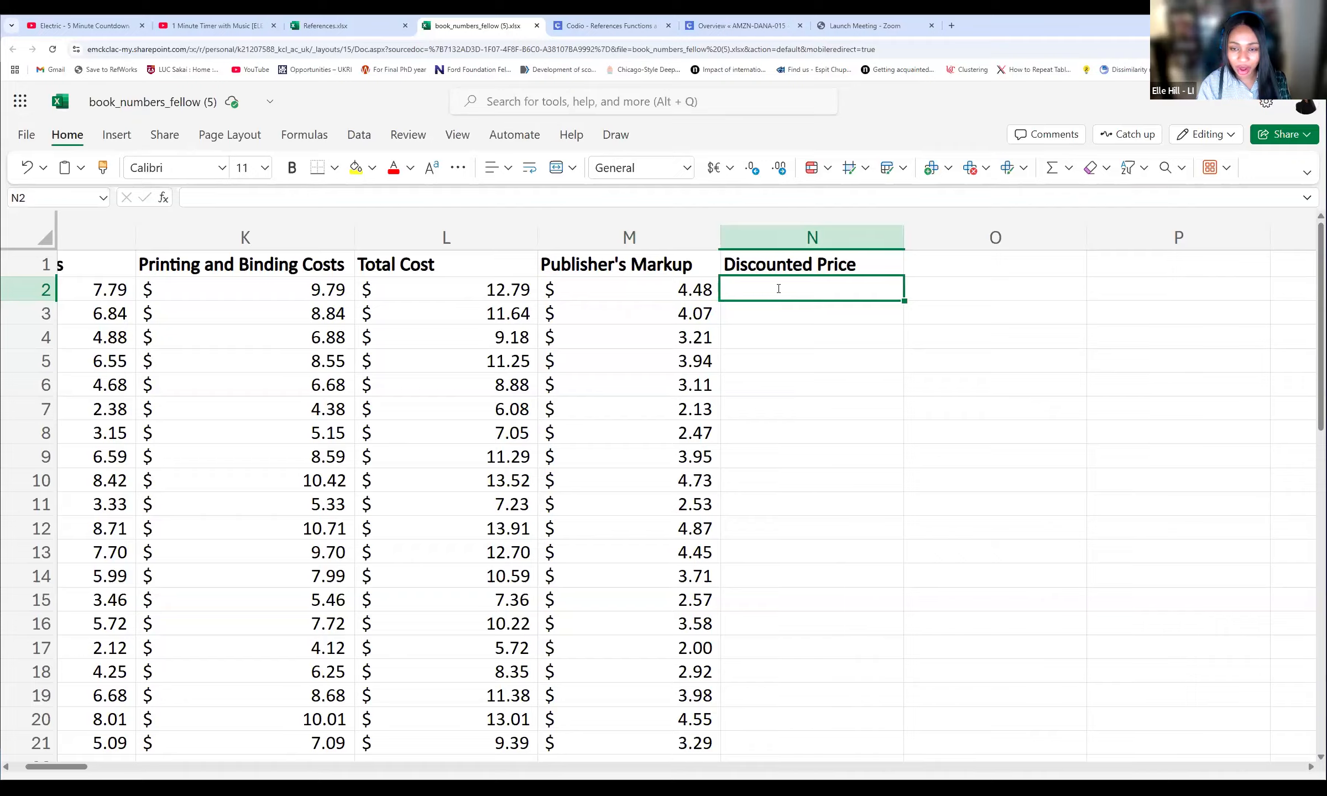
pyautogui.write('=')
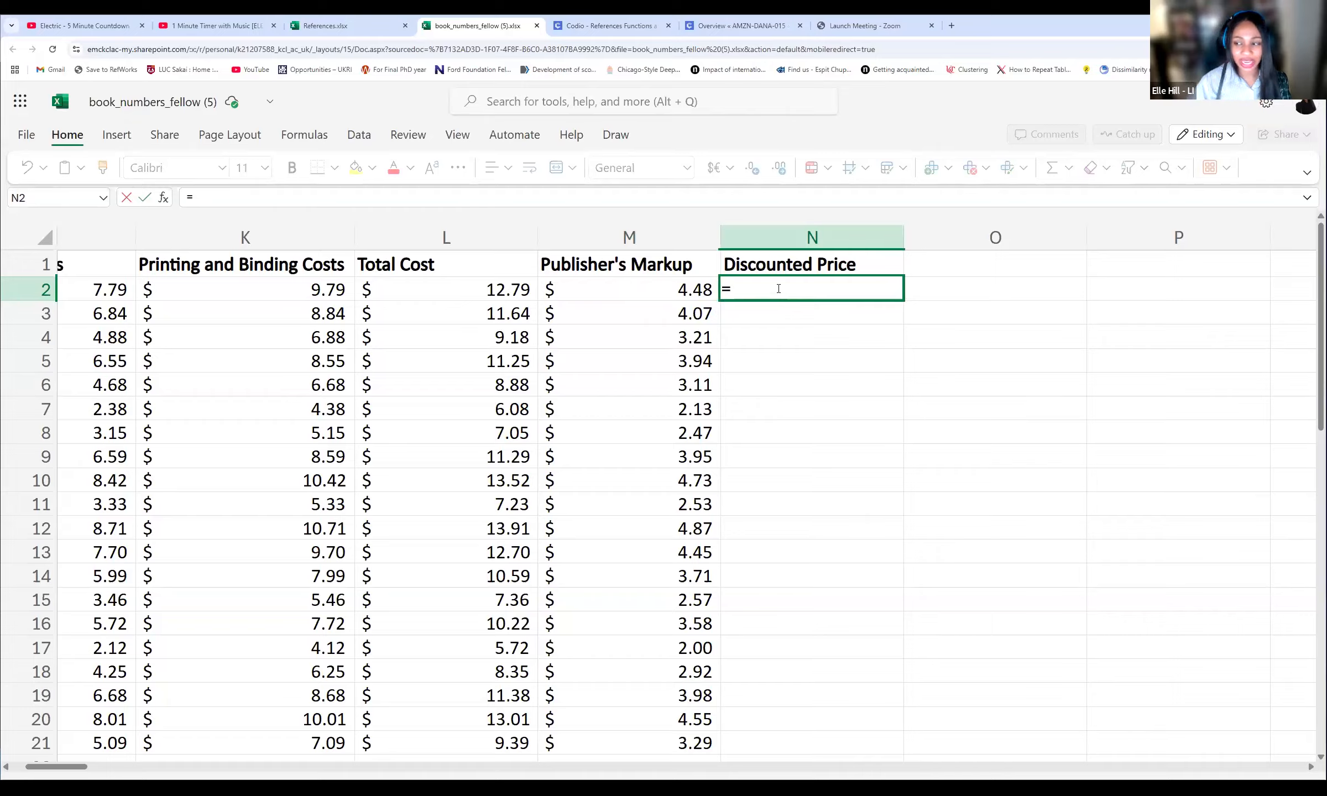
pyautogui.click(451, 287)
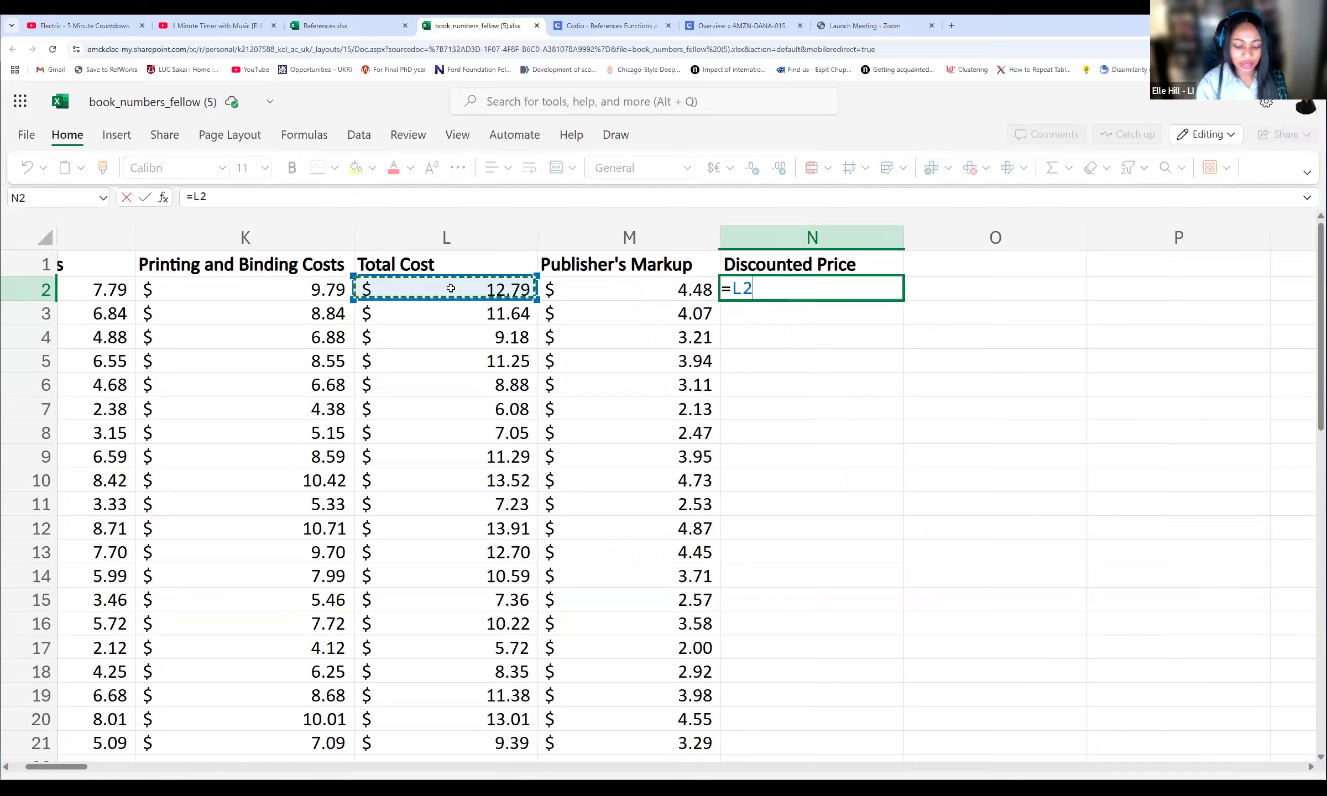
pyautogui.write('+')
pyautogui.click(623, 288)
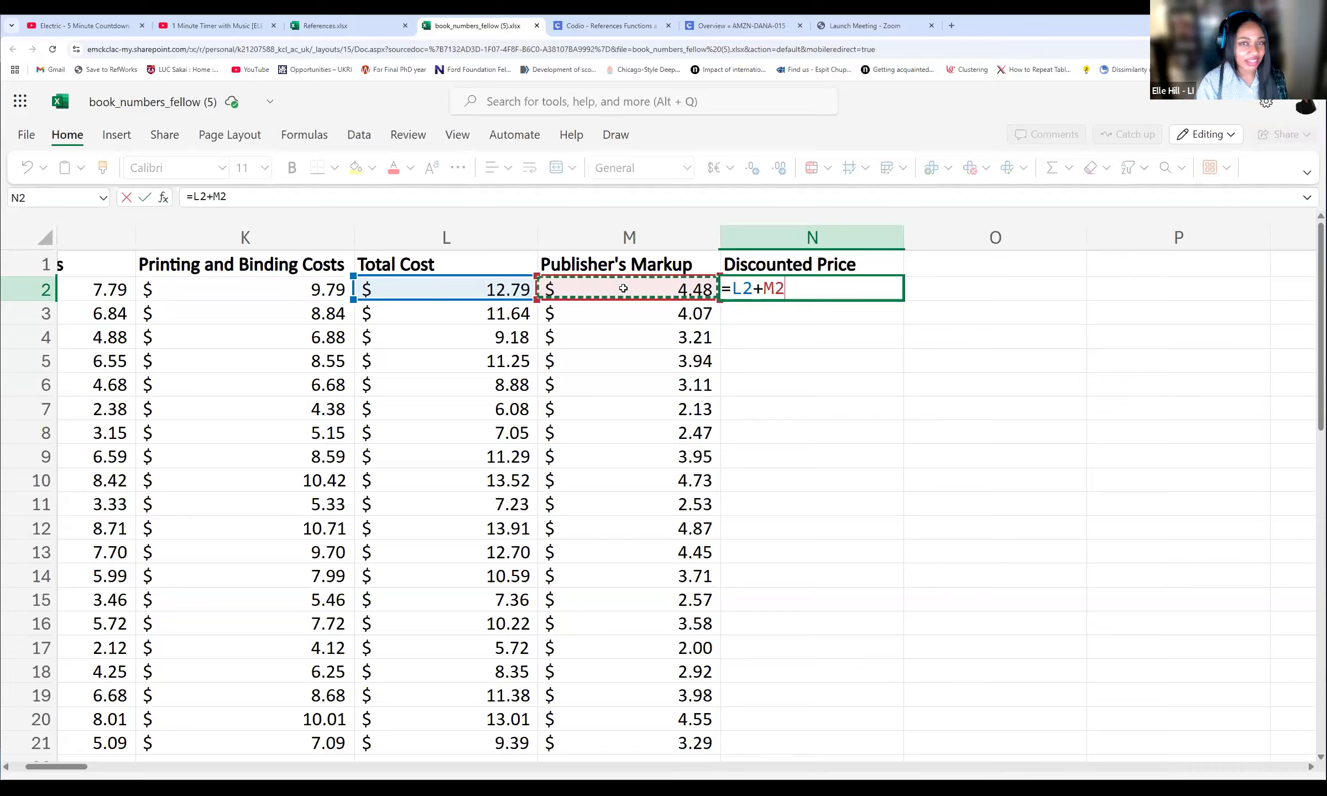
pyautogui.press('Return')
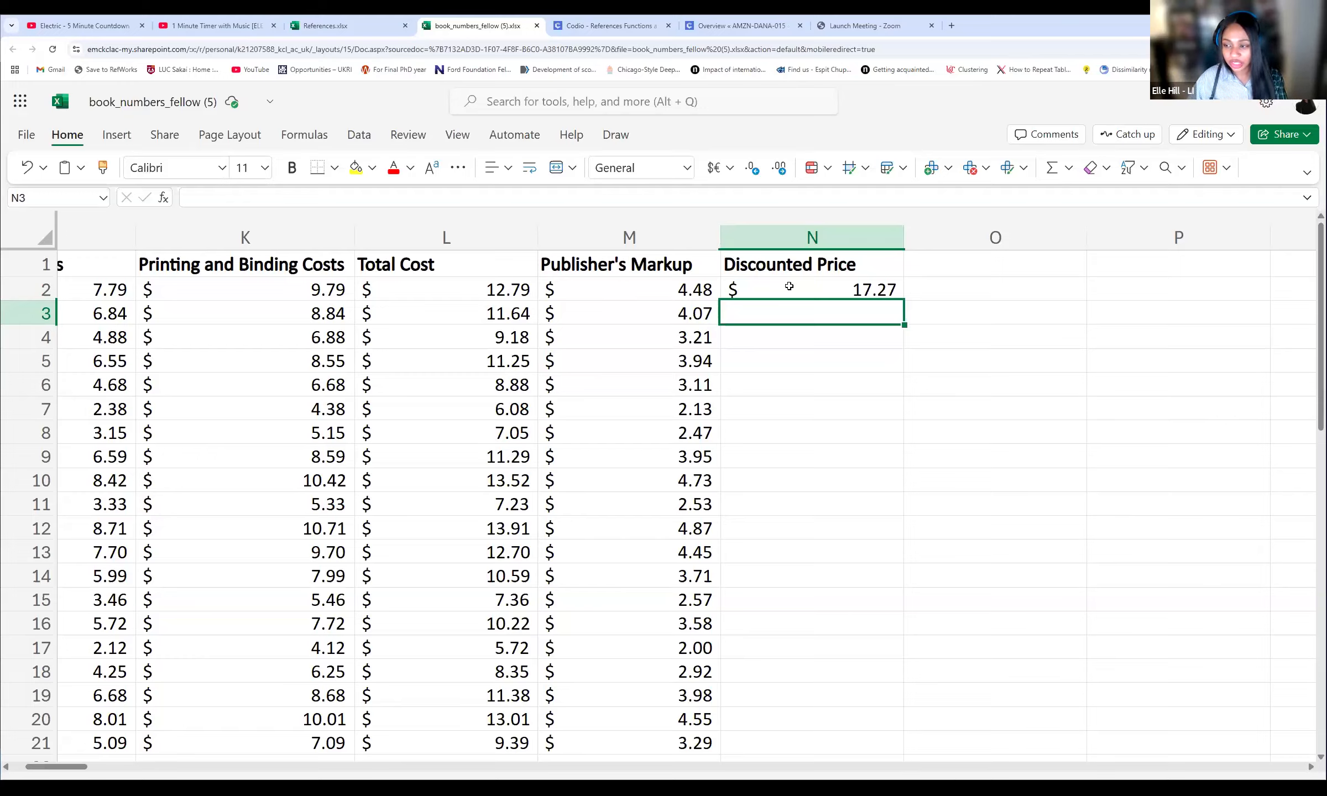
# Step: Review the N2 formula and fill it down the Discounted Price column for all books
pyautogui.press('Up')
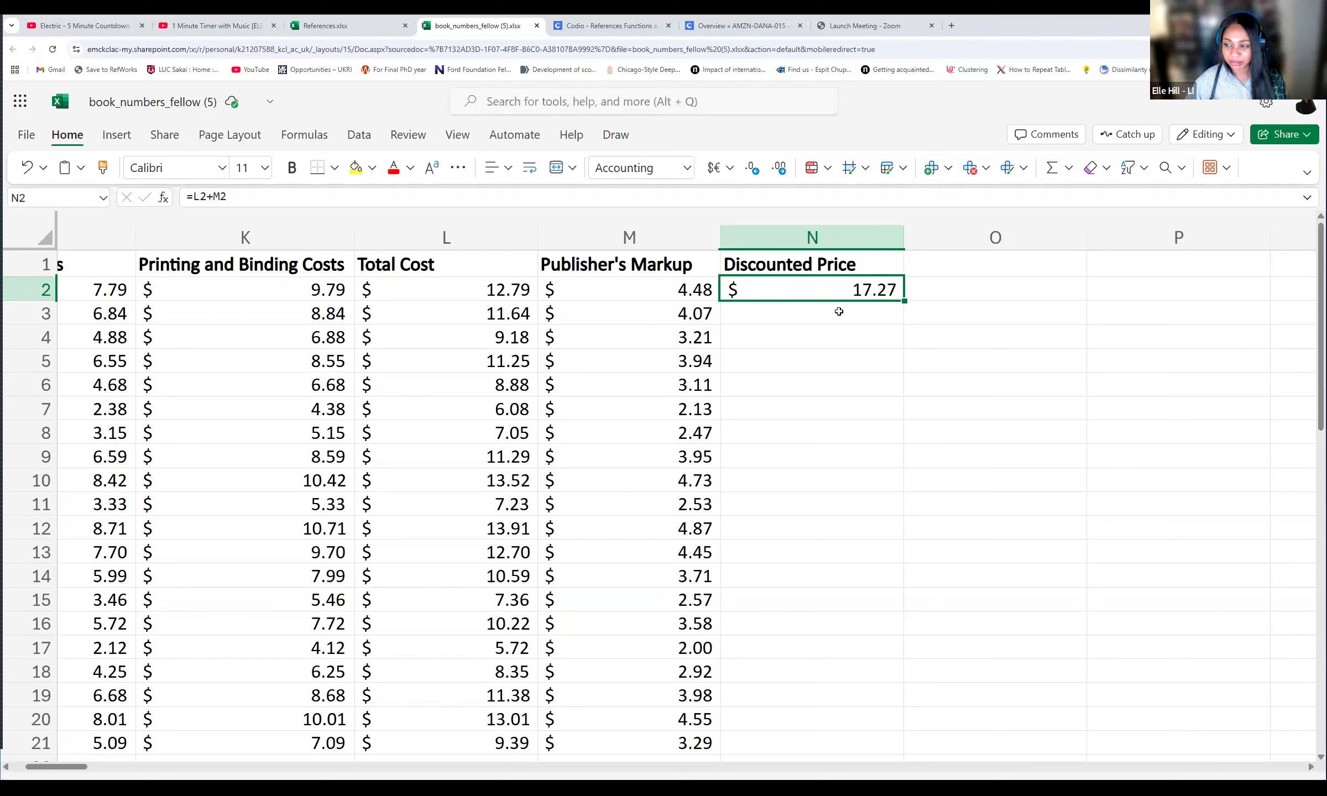
pyautogui.click(815, 259)
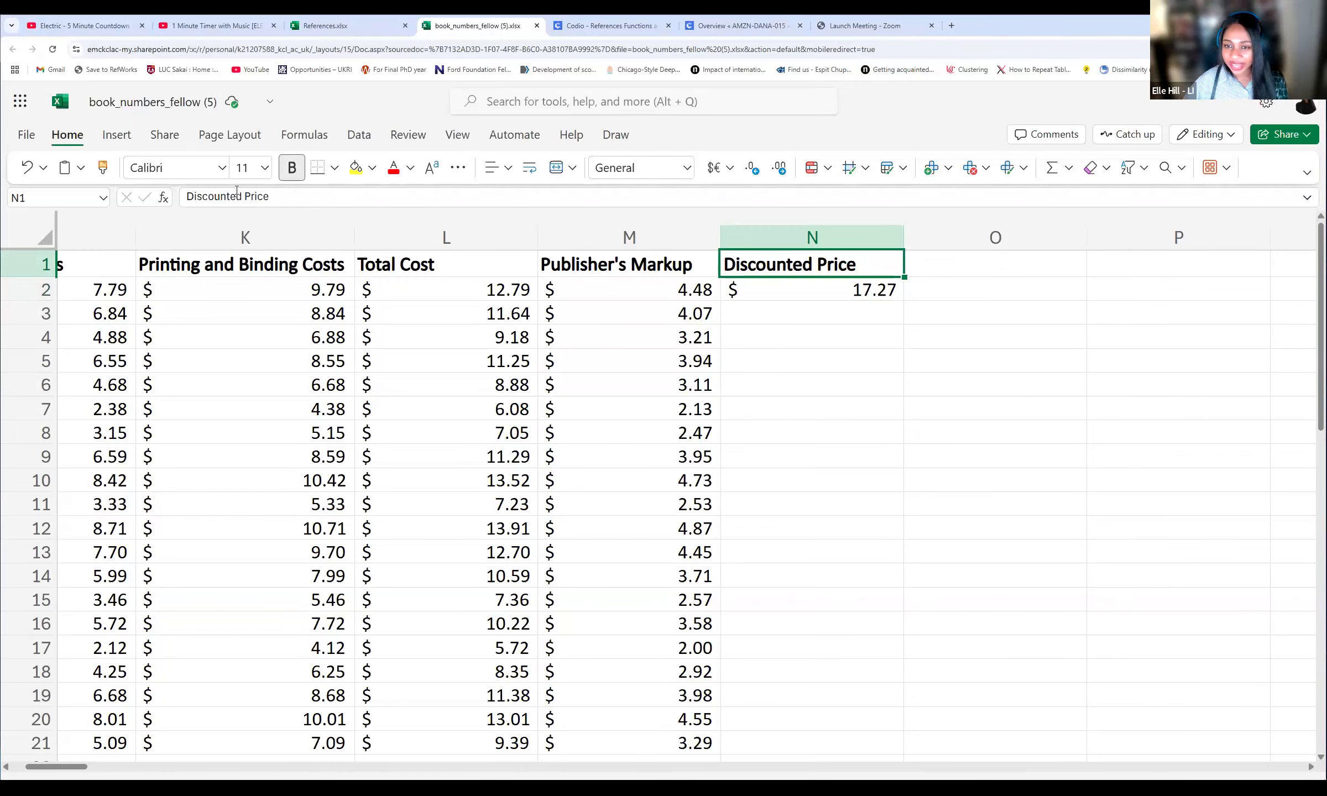
pyautogui.press('Down')
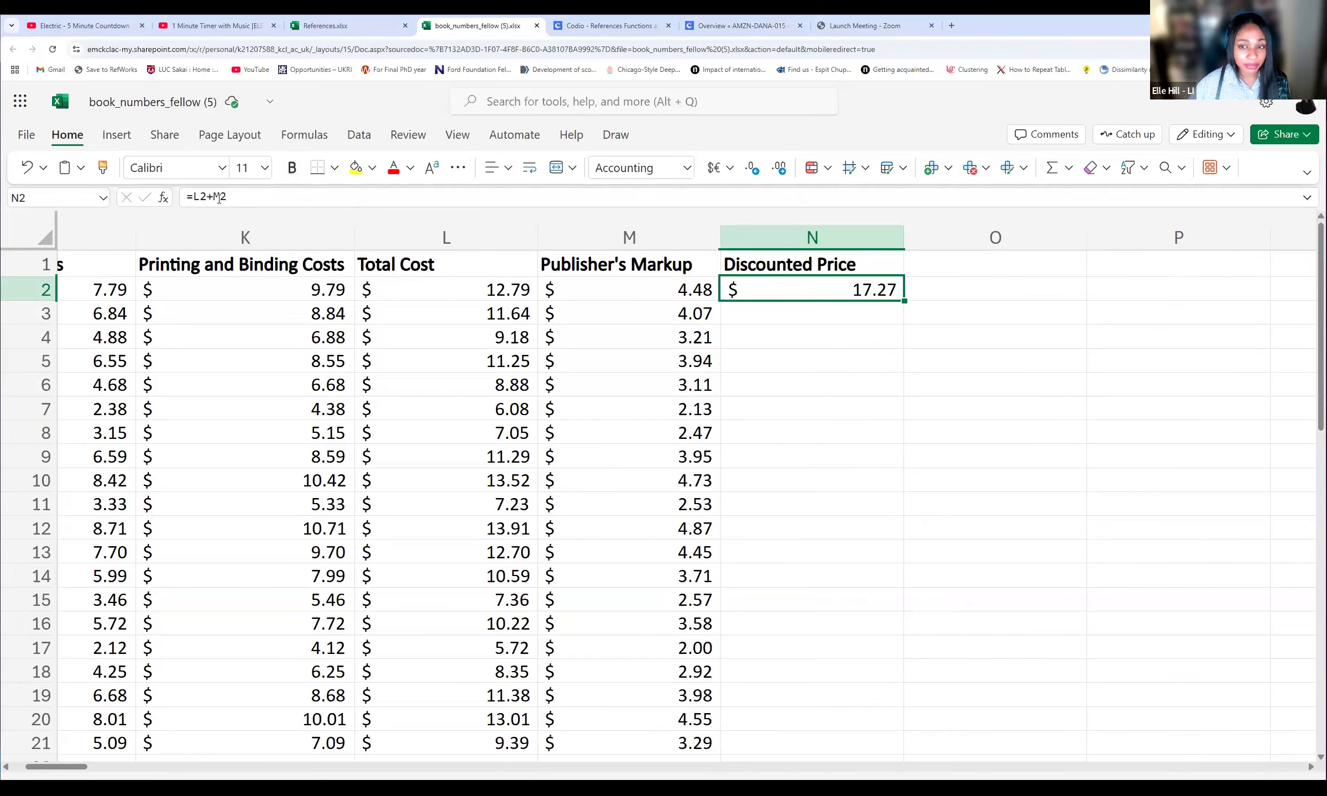
pyautogui.doubleClick(905, 302)
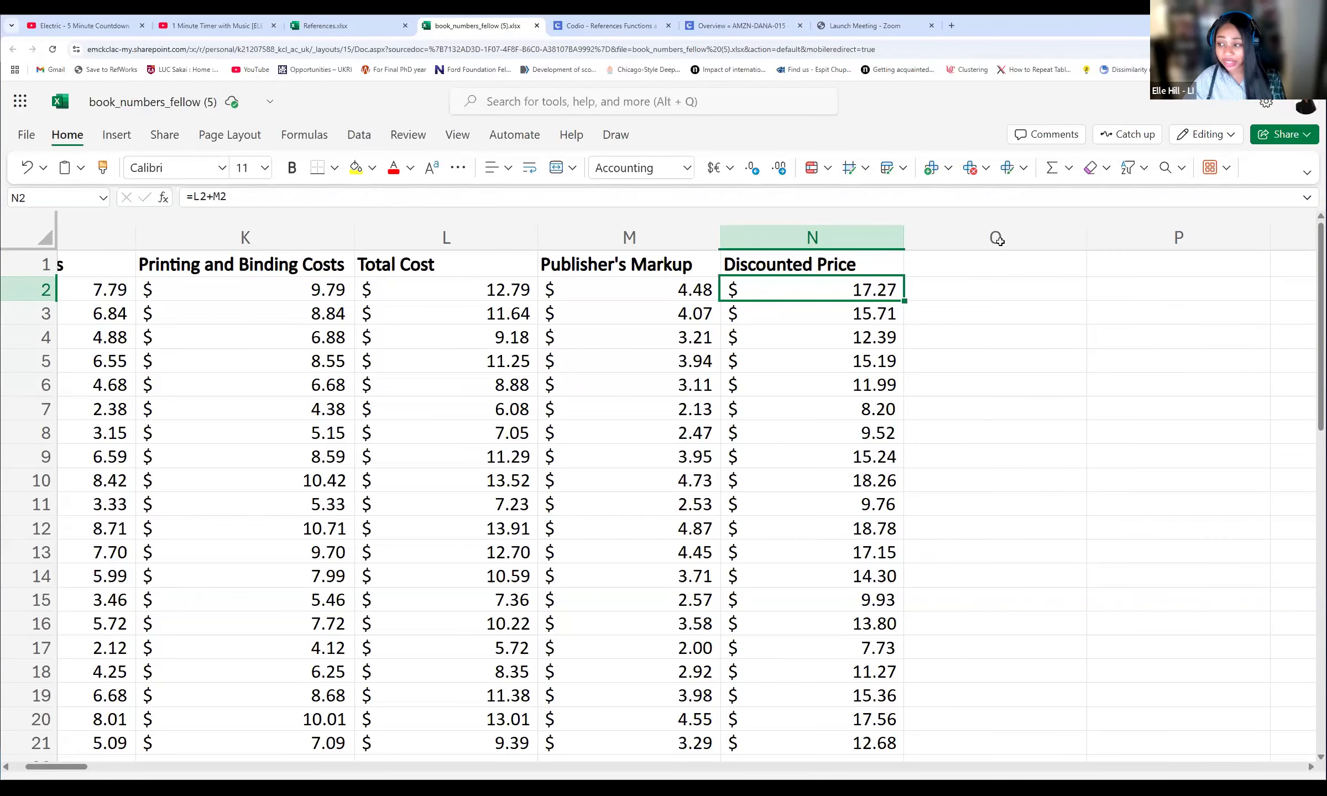
# Step: Add the bold header "MSRP" in cell O1 beside the Discounted Price column
pyautogui.click(922, 272)
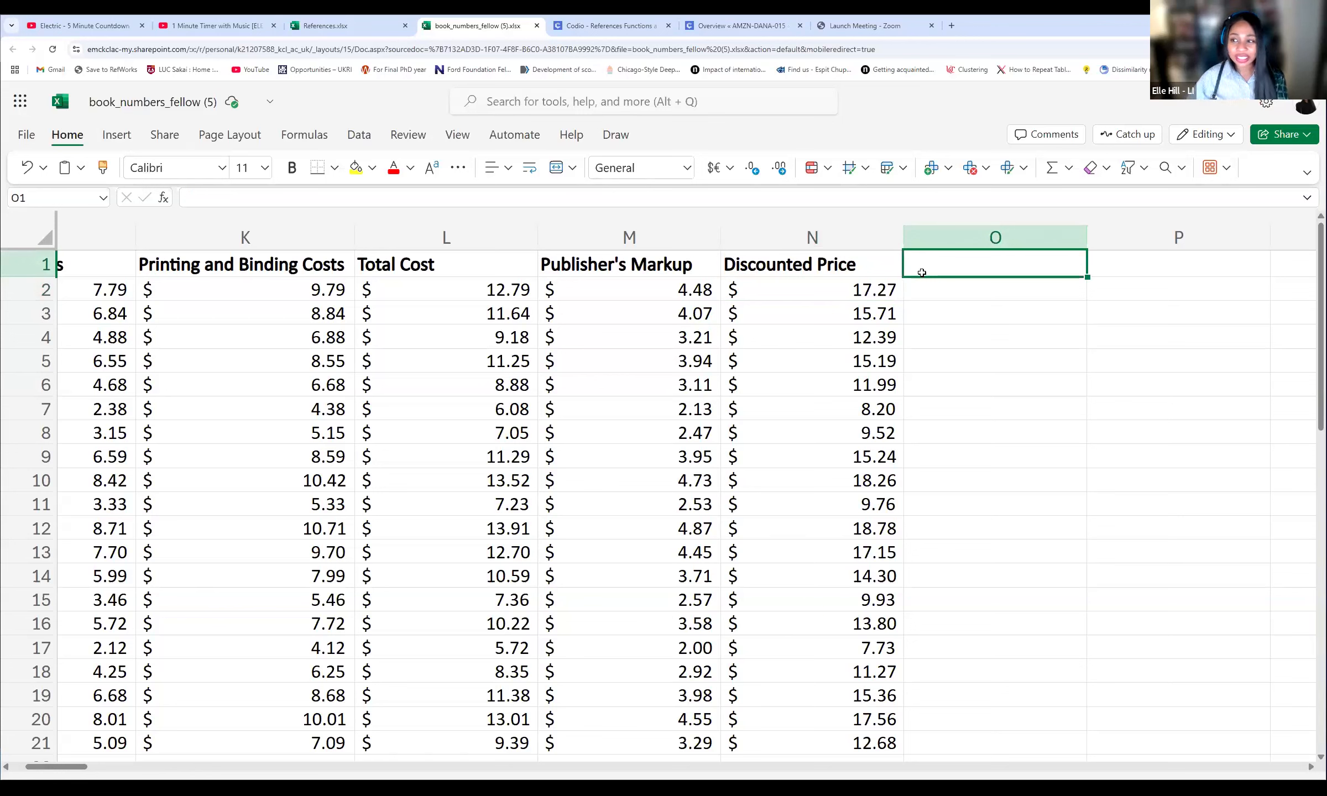
pyautogui.click(825, 271)
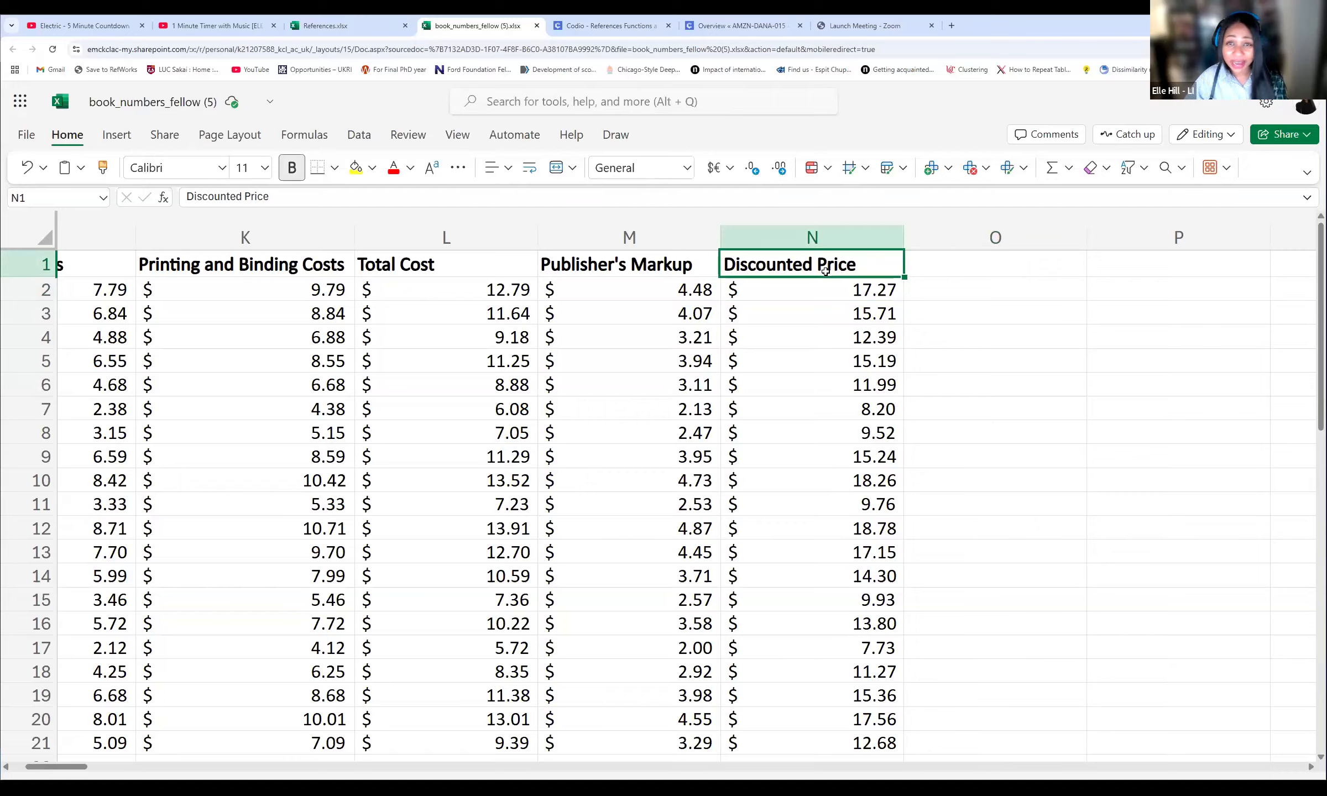
pyautogui.click(978, 261)
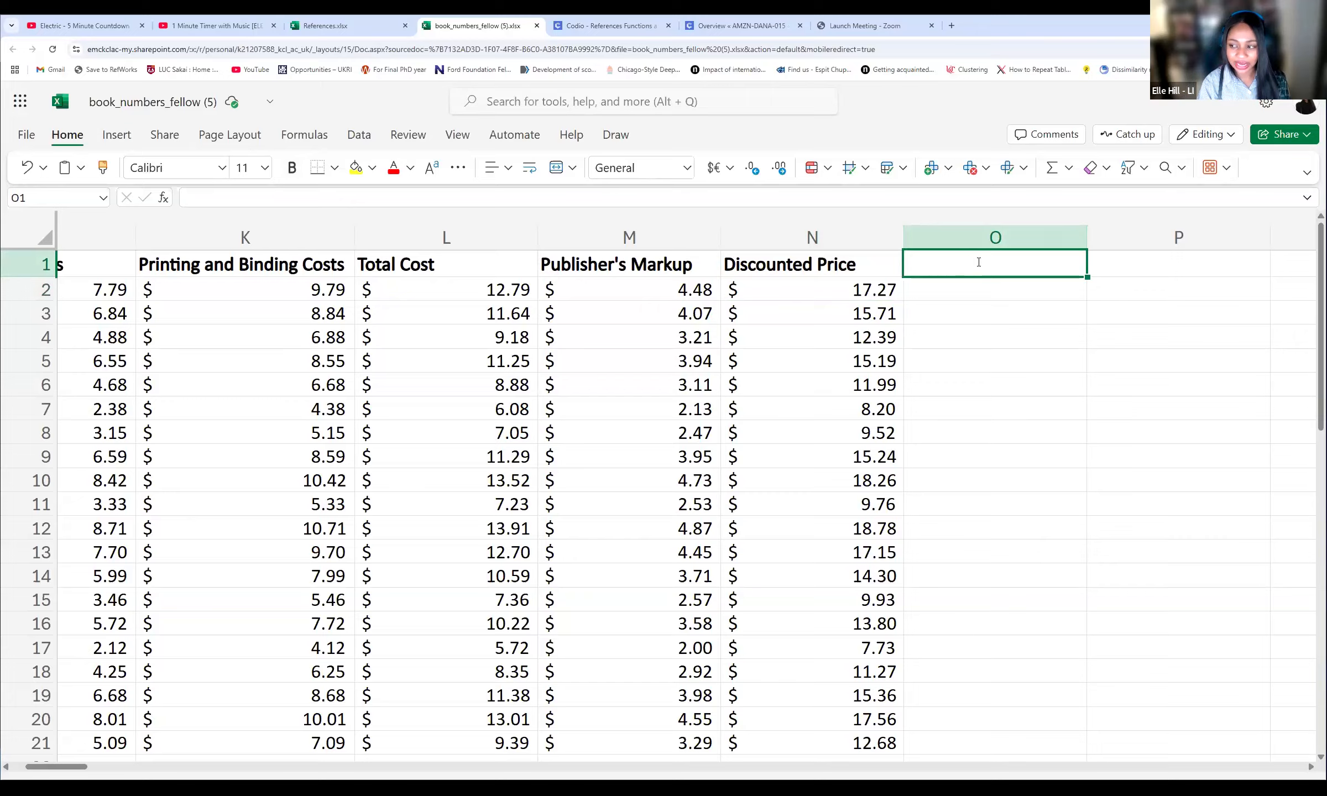
pyautogui.write('MSRP')
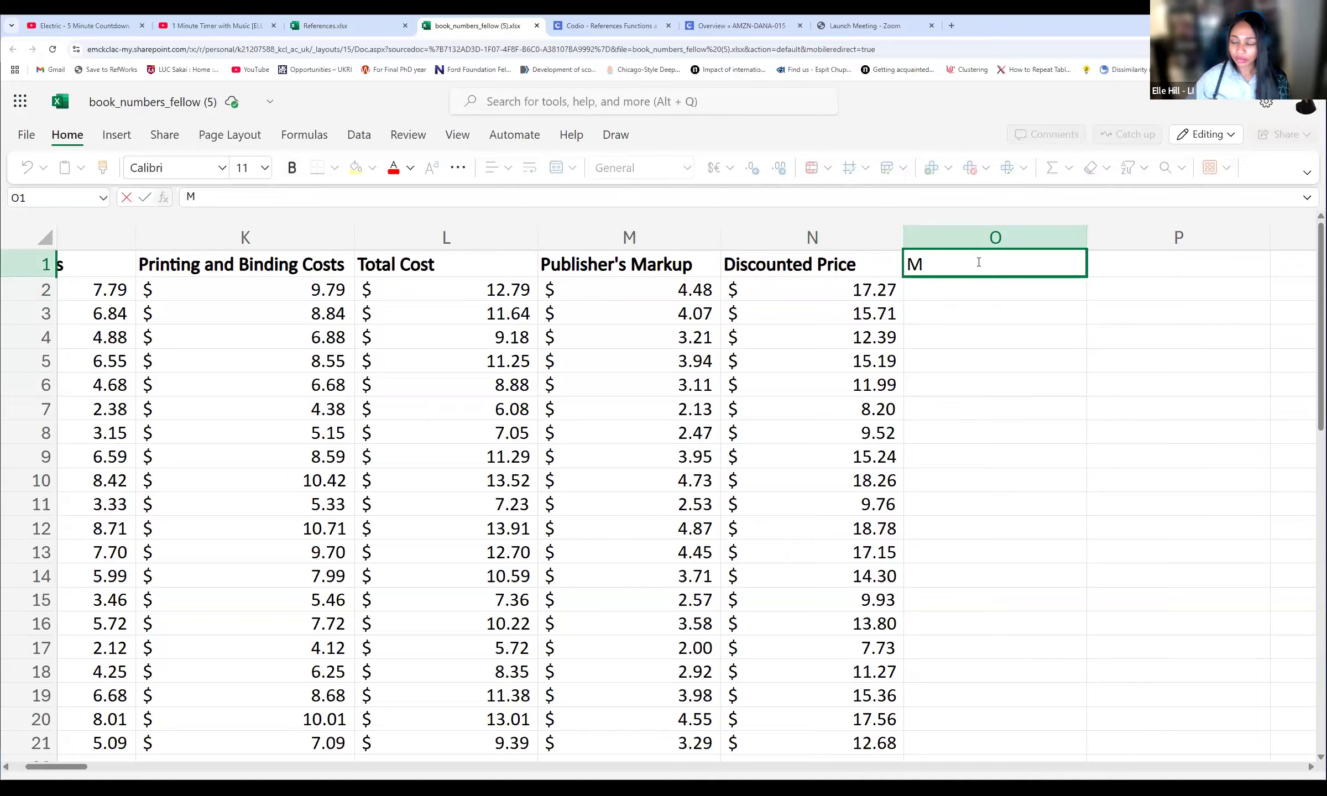
pyautogui.click(292, 169)
# Step: Check the MSRP formula in the Codio guide and calculate the first book's MSRP in O2 with =N2/0.6
pyautogui.click(923, 286)
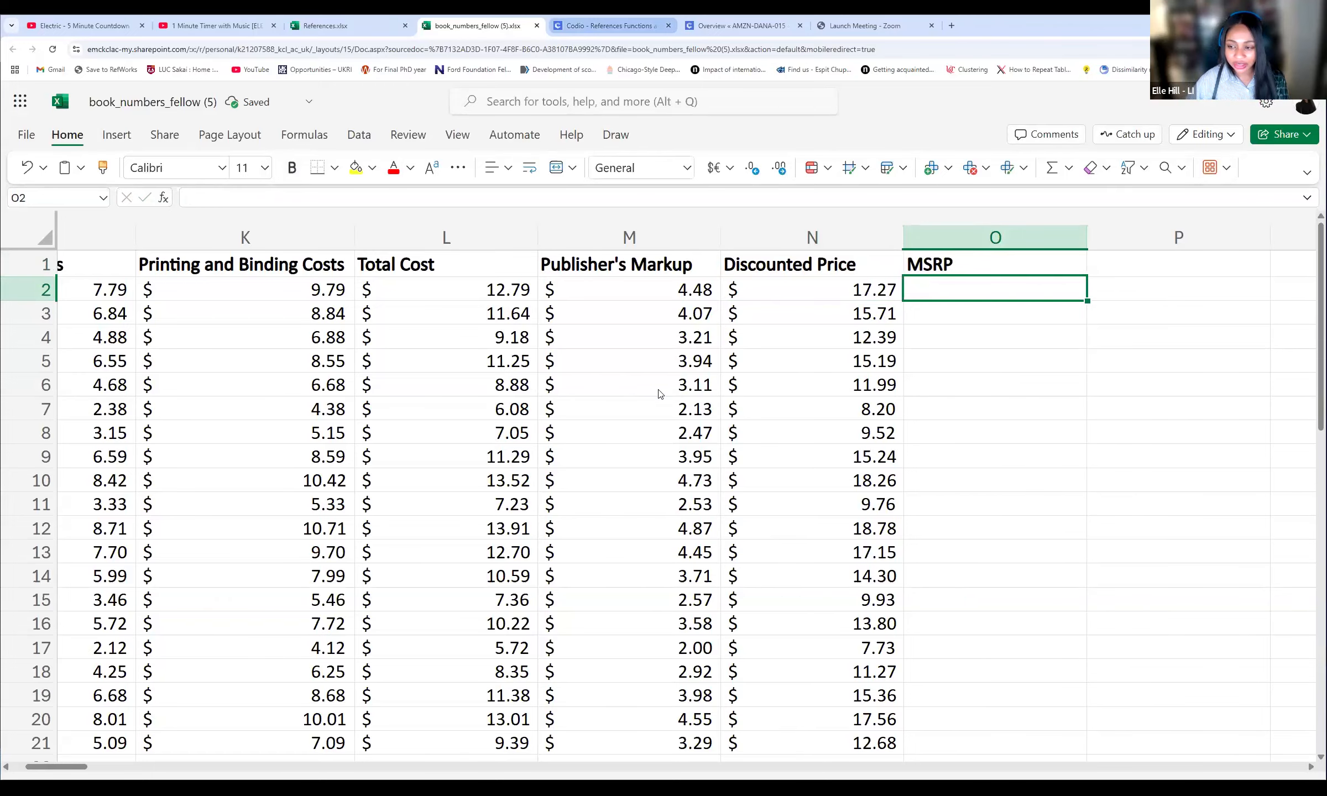
pyautogui.hotkey('ctrl', 'Tab')
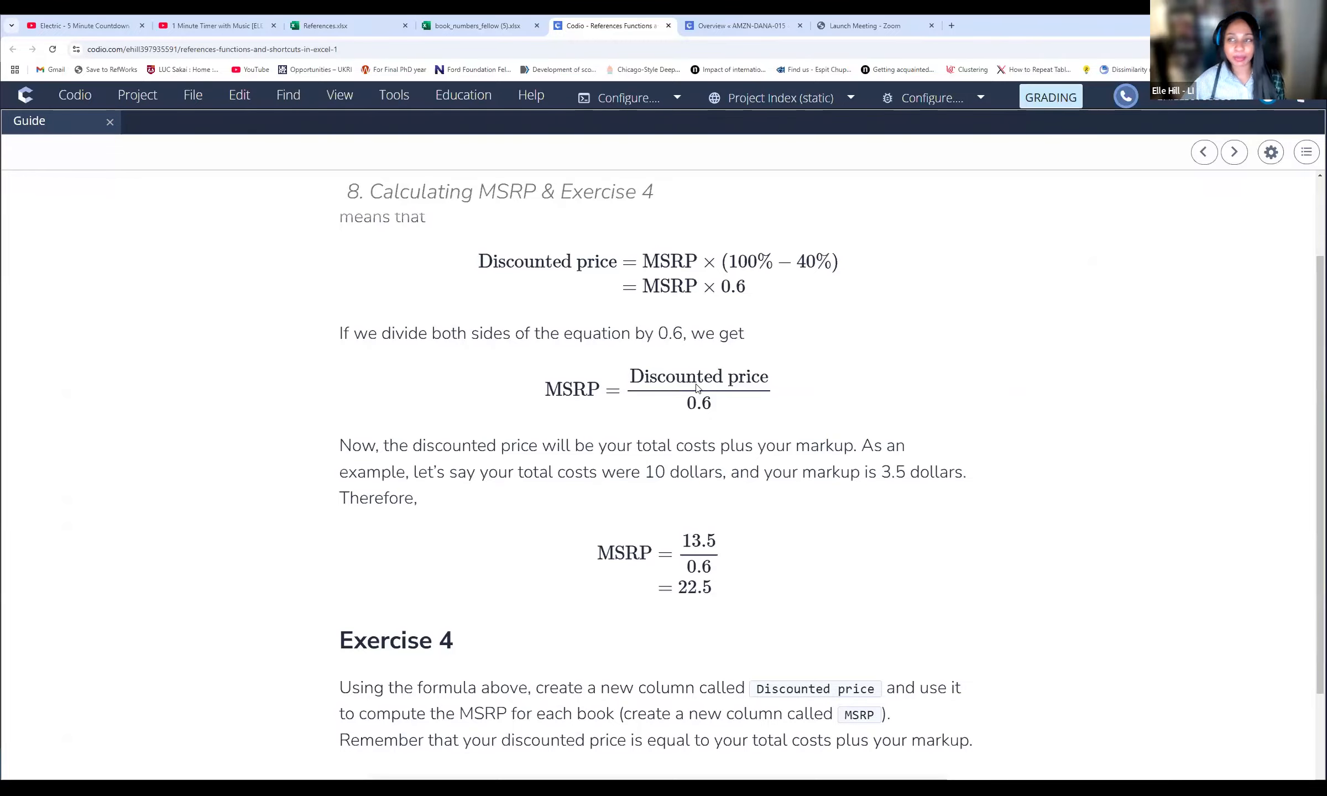
pyautogui.hotkey('ctrl', 'shift', 'Tab')
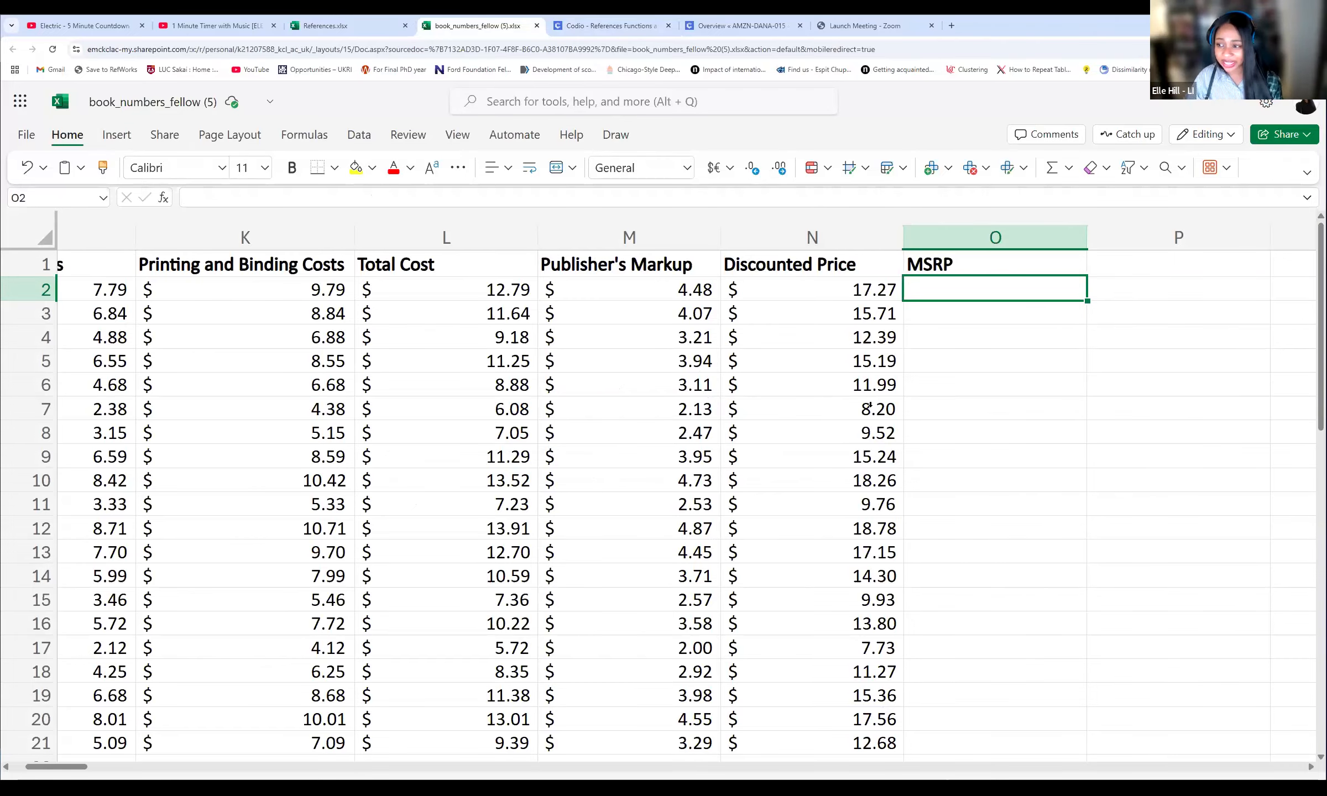
pyautogui.write('=')
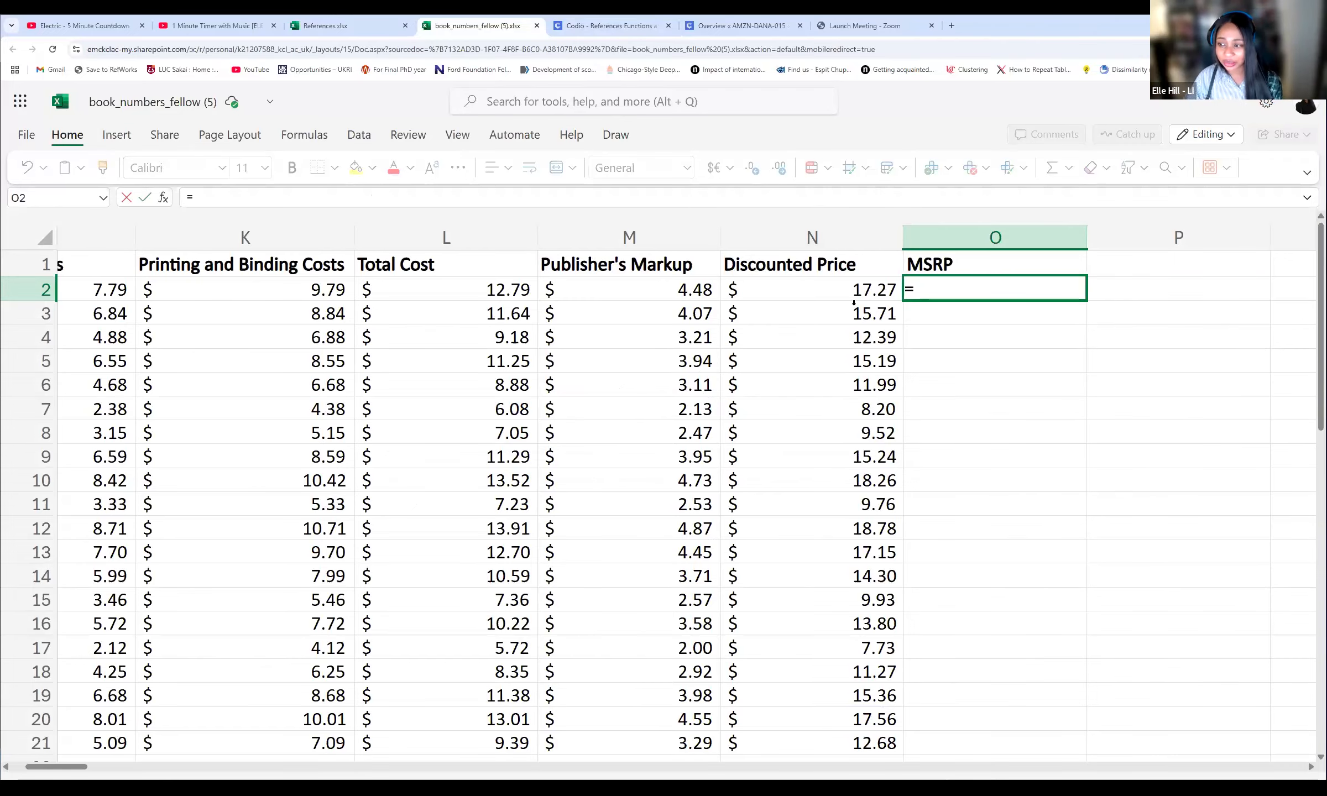
pyautogui.click(791, 287)
pyautogui.click(283, 199)
pyautogui.write('/0.6')
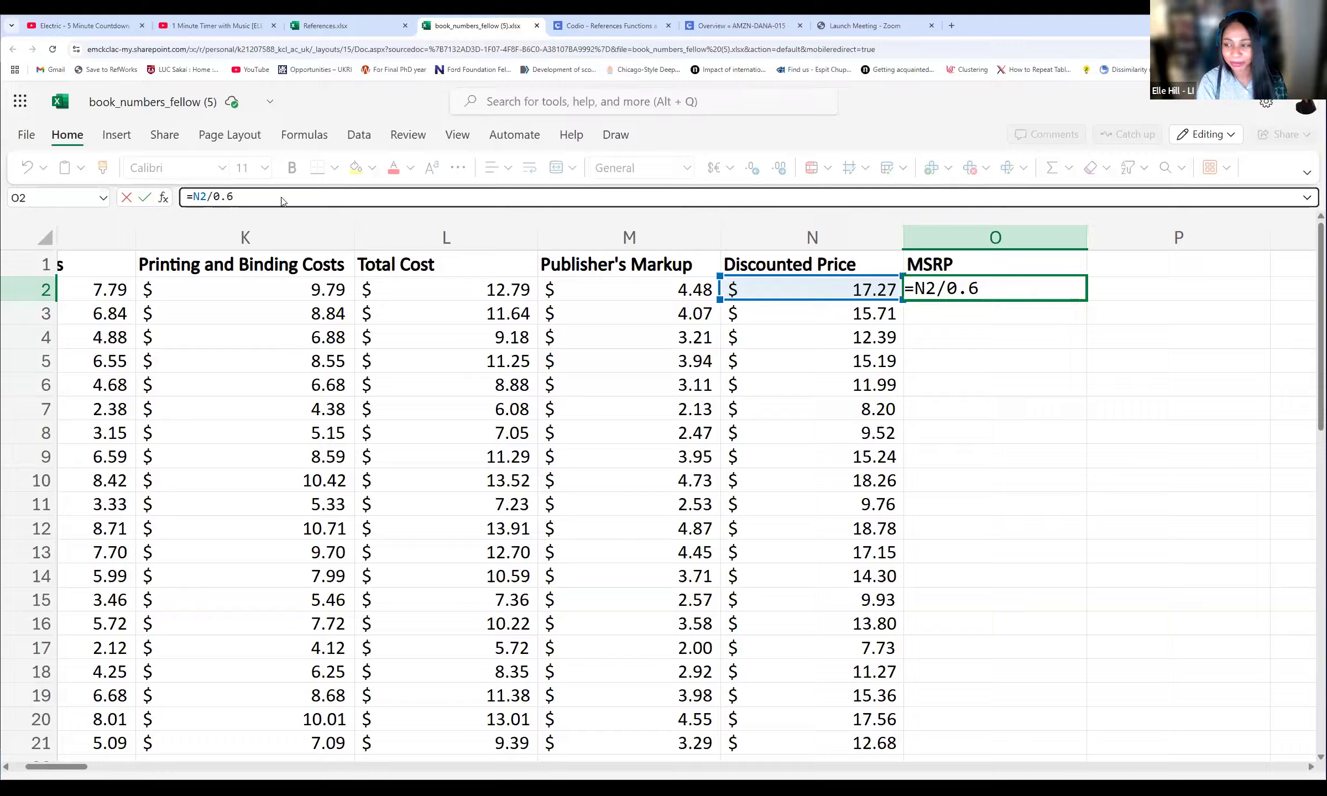
pyautogui.press('Return')
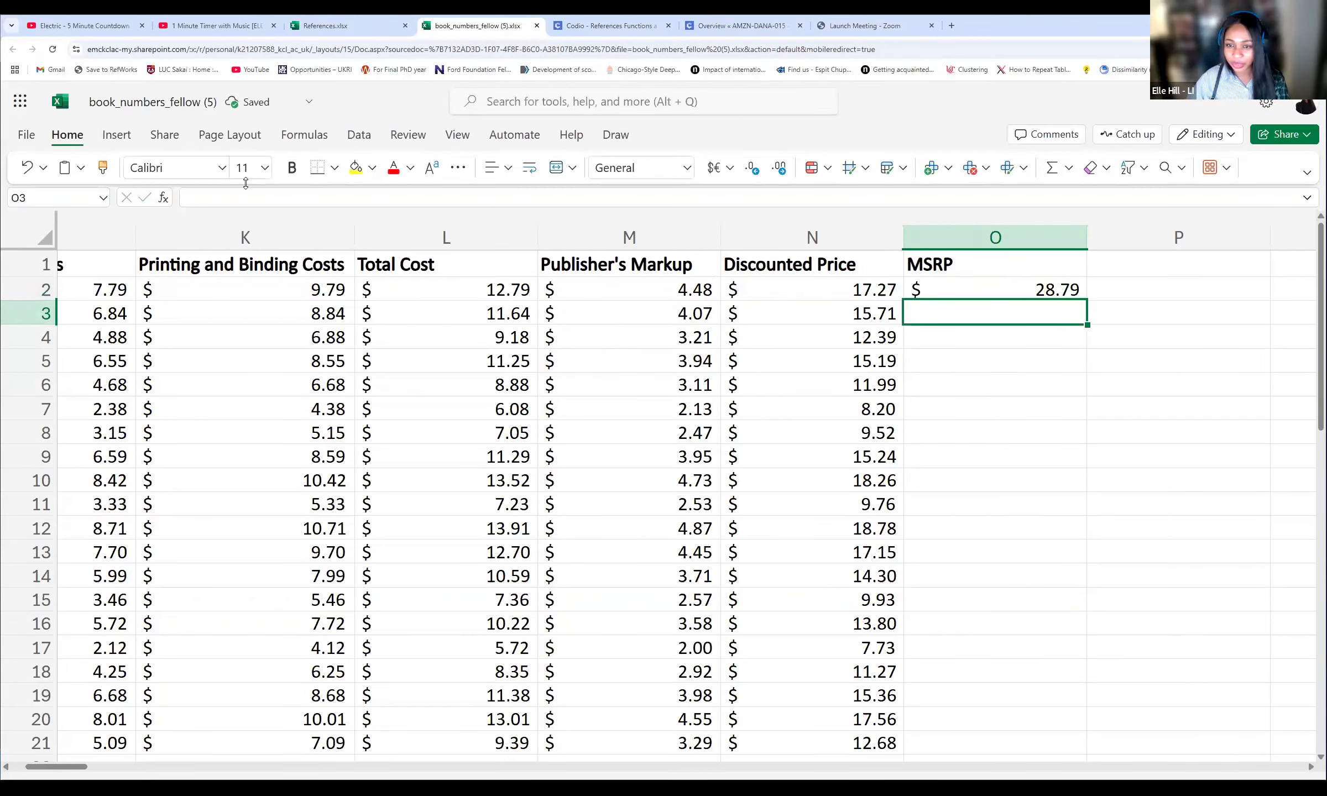
# Step: Fill the O2 formula down the MSRP column for all books and review the N2 and O2 formulas
pyautogui.click(998, 288)
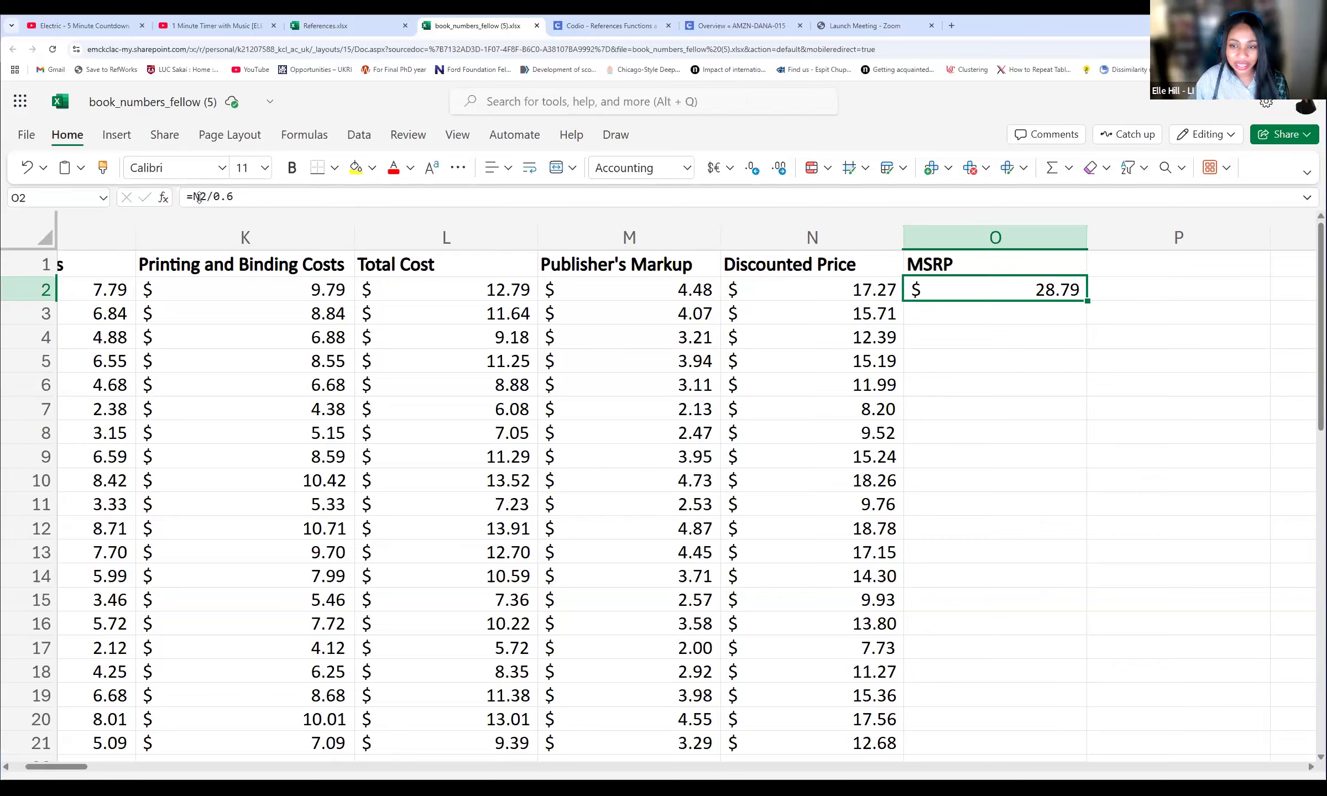
pyautogui.moveTo(228, 197)
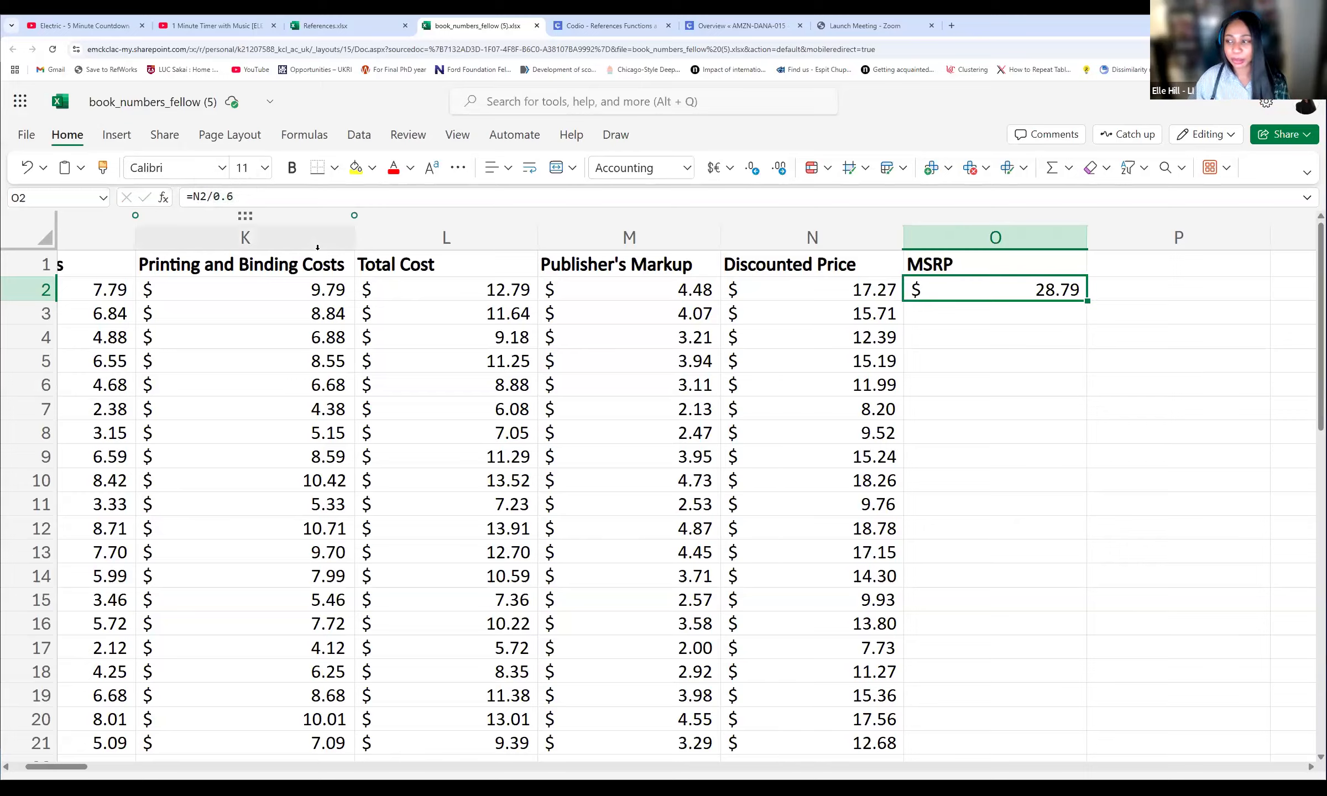
pyautogui.doubleClick(1089, 301)
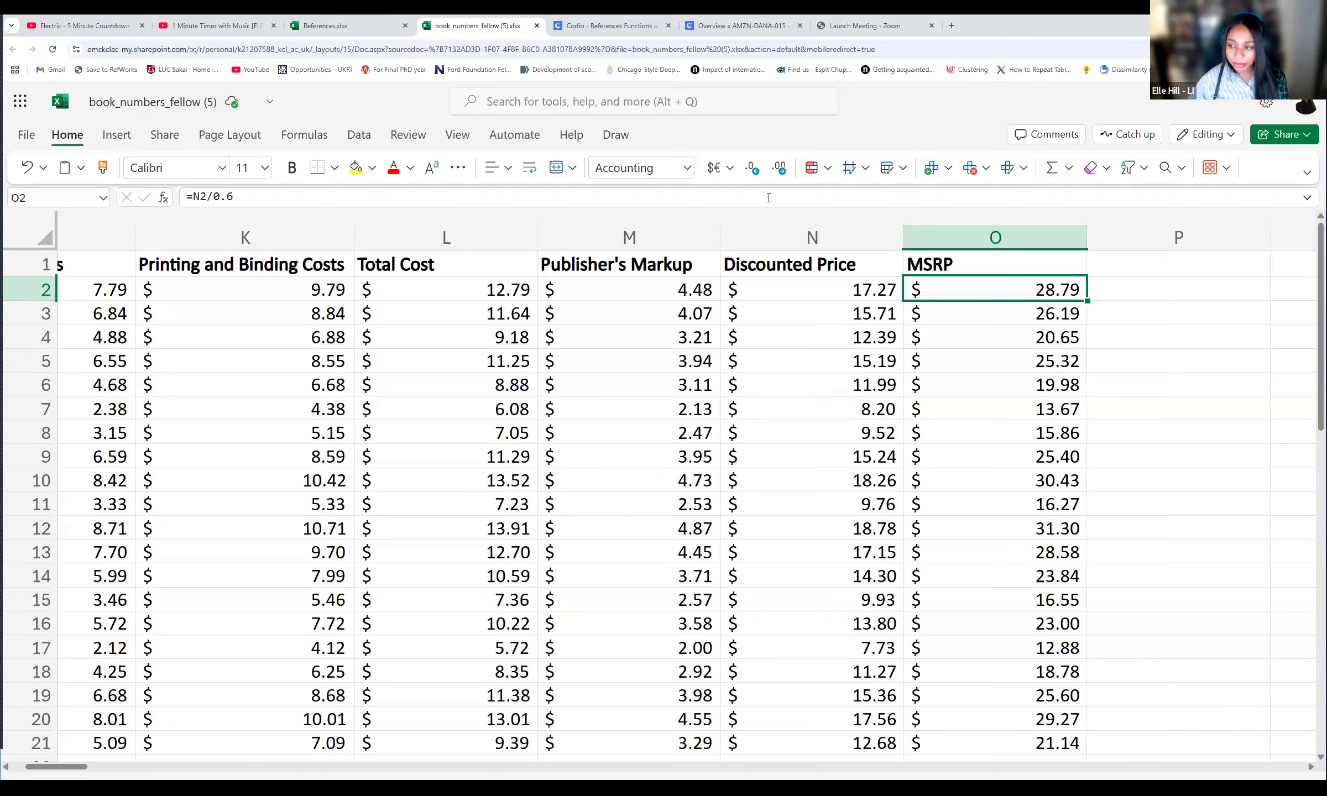
pyautogui.press('Left')
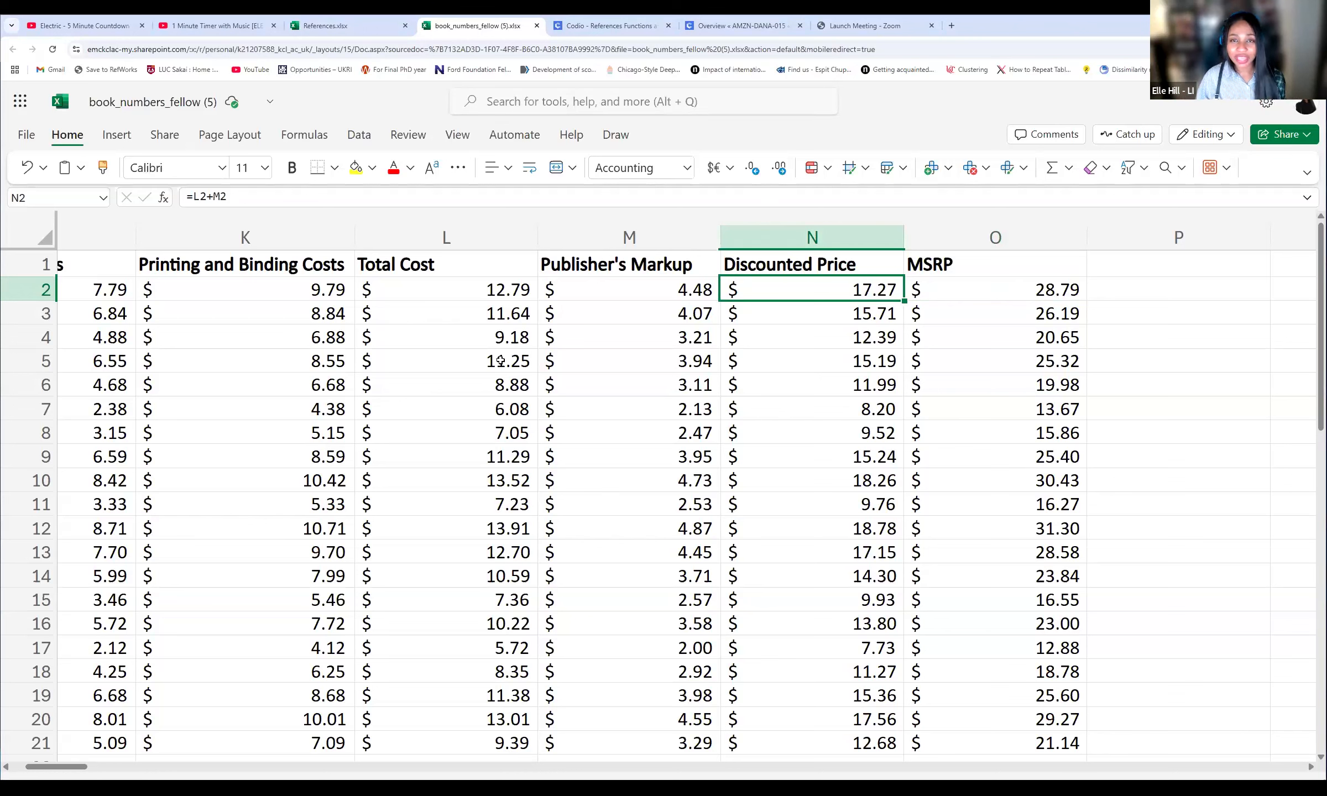
pyautogui.click(947, 286)
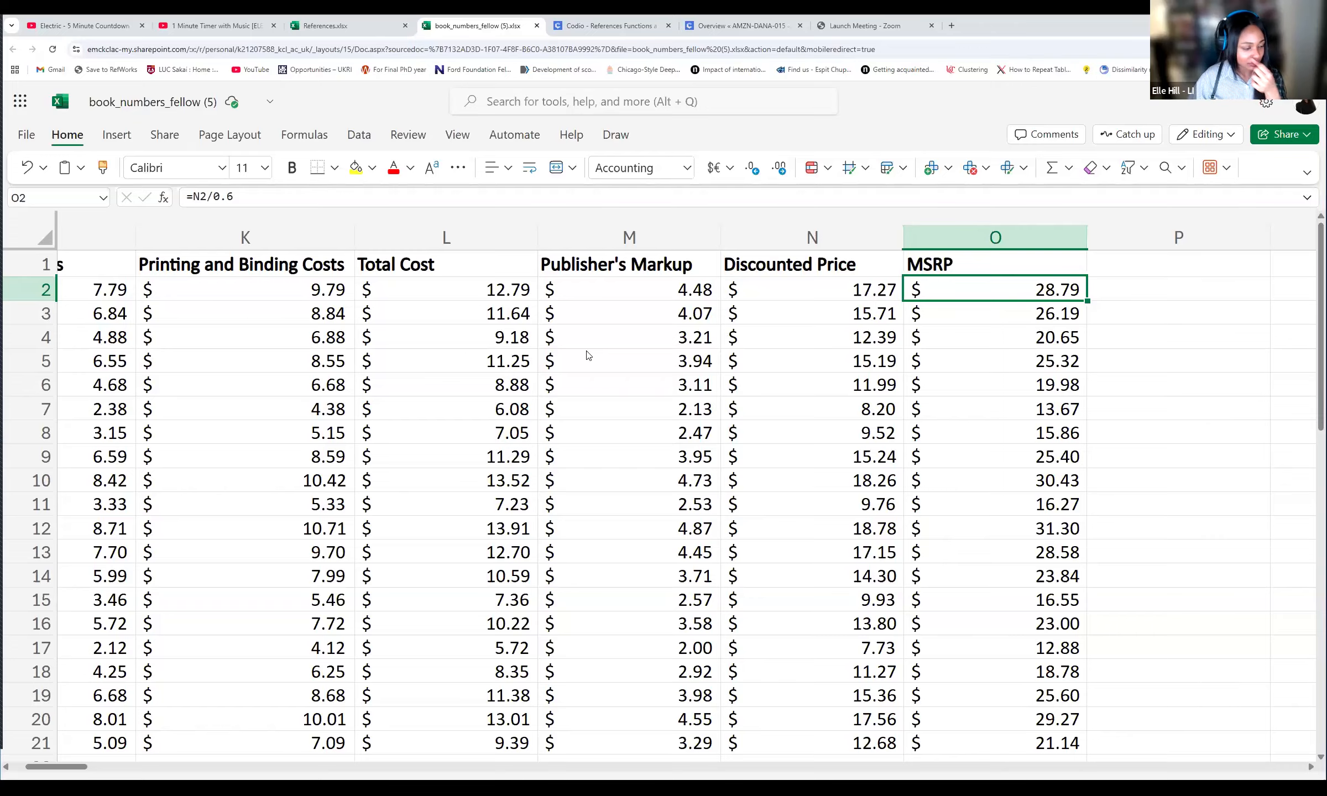
# Step: Return to the Codio guide, go over the end of Exercise 4 and open the Aggregate Statistics page
pyautogui.hotkey('ctrl', 'Tab')
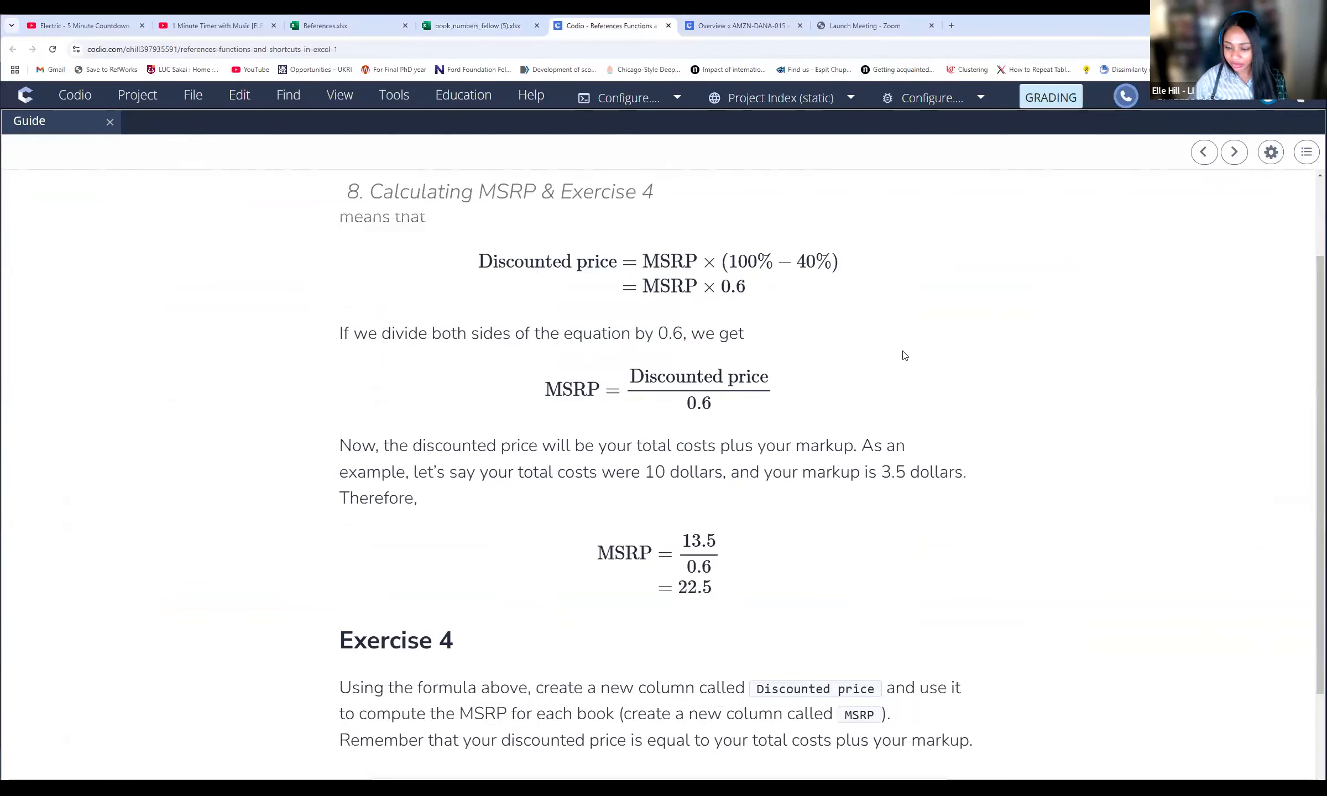
pyautogui.scroll(-3, 904, 355)
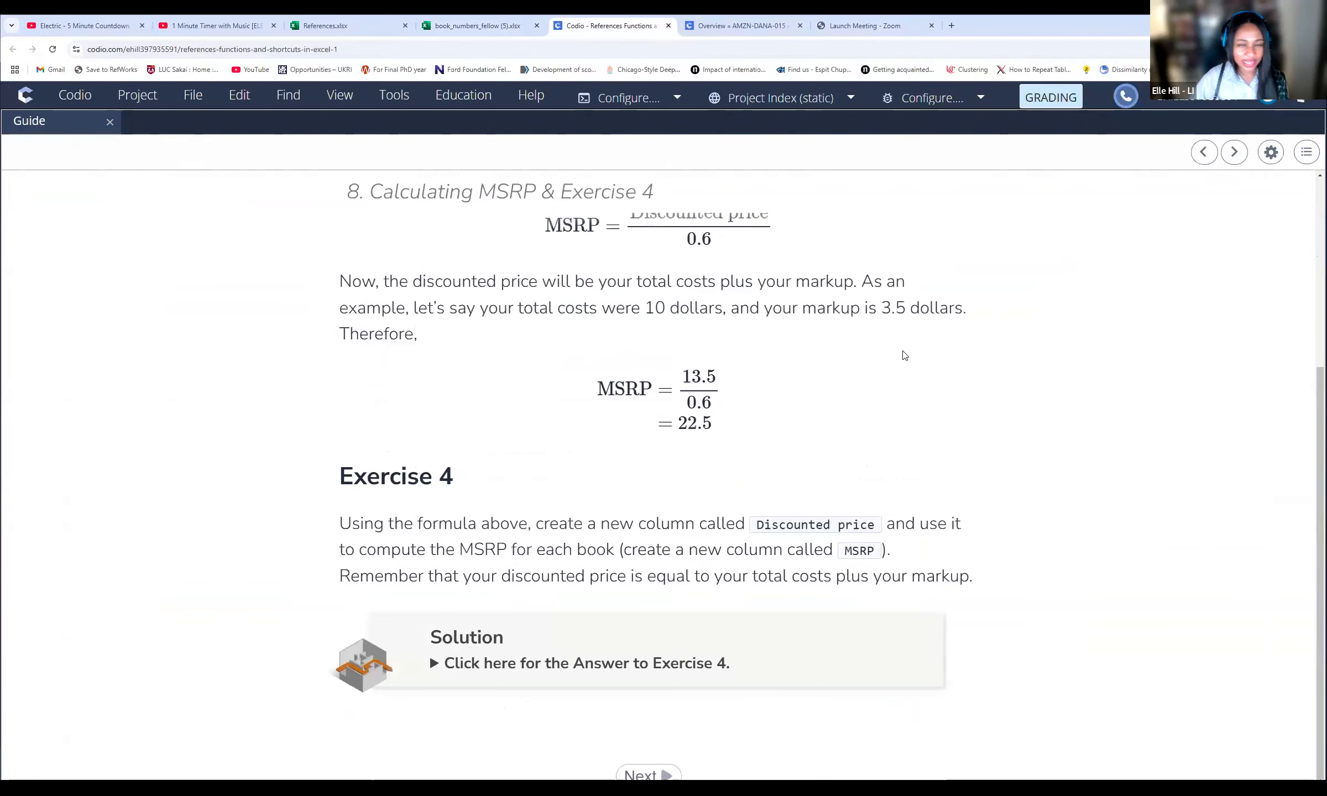
pyautogui.scroll(-1, 905, 356)
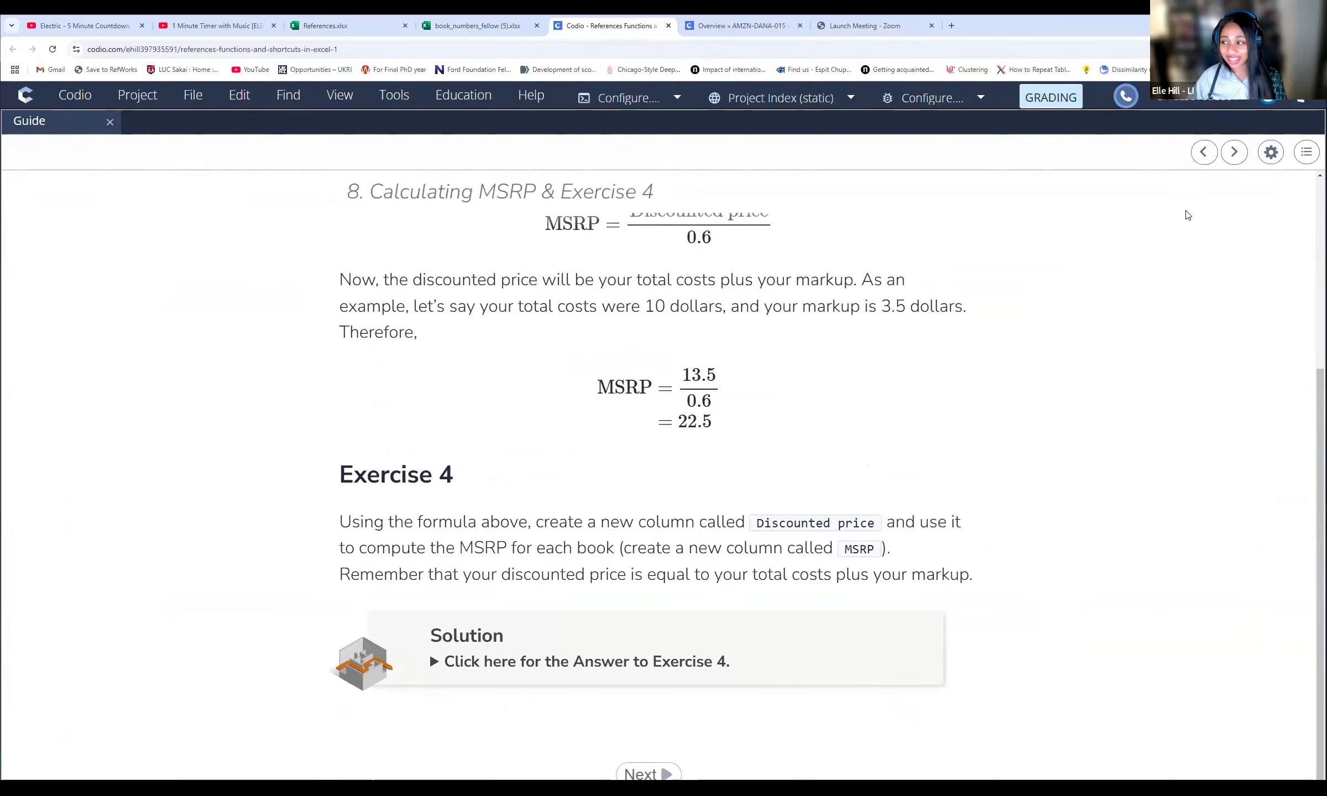
pyautogui.scroll(5, 1185, 212)
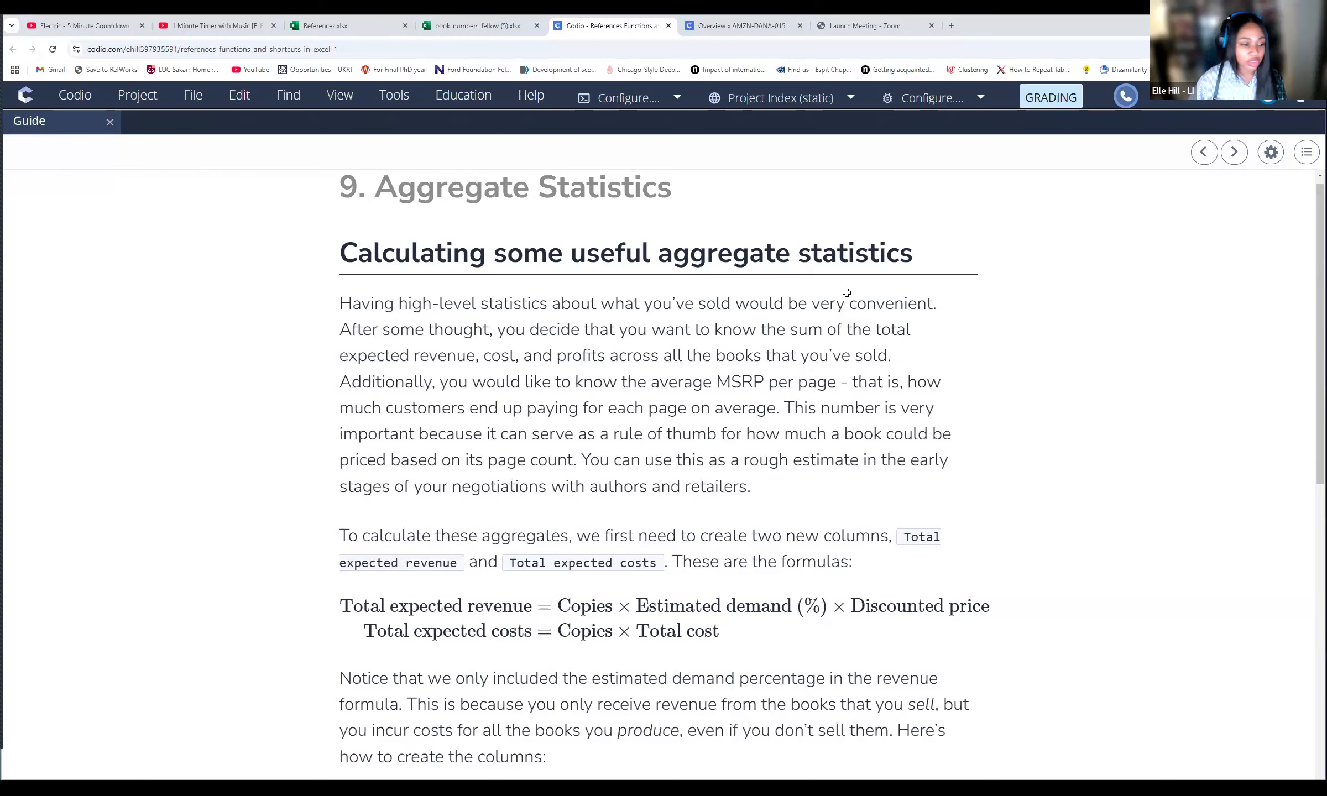
# Step: Switch to the book workbook and review the first book's total cost, publisher's markup and MSRP formulas
pyautogui.hotkey('ctrl', 'shift', 'Tab')
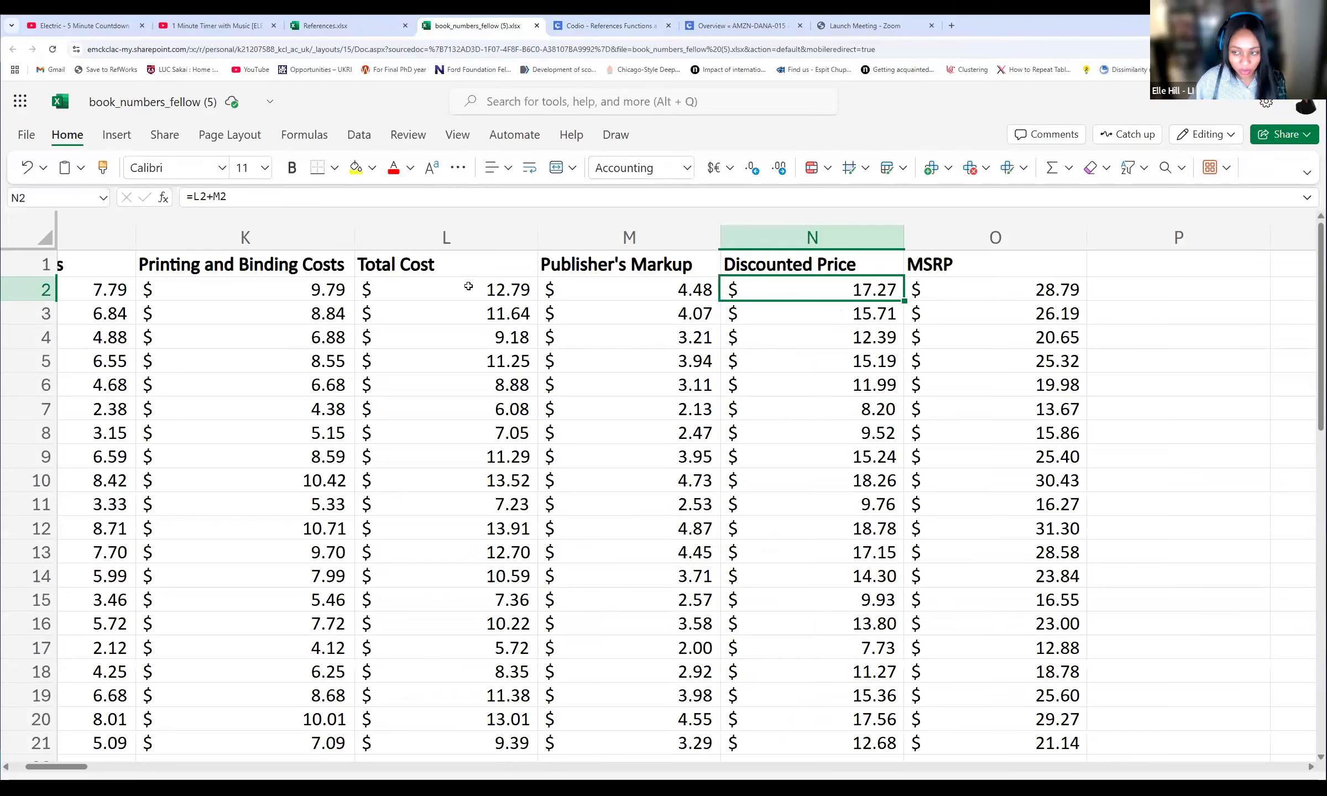
pyautogui.press('Left')
pyautogui.press('Left')
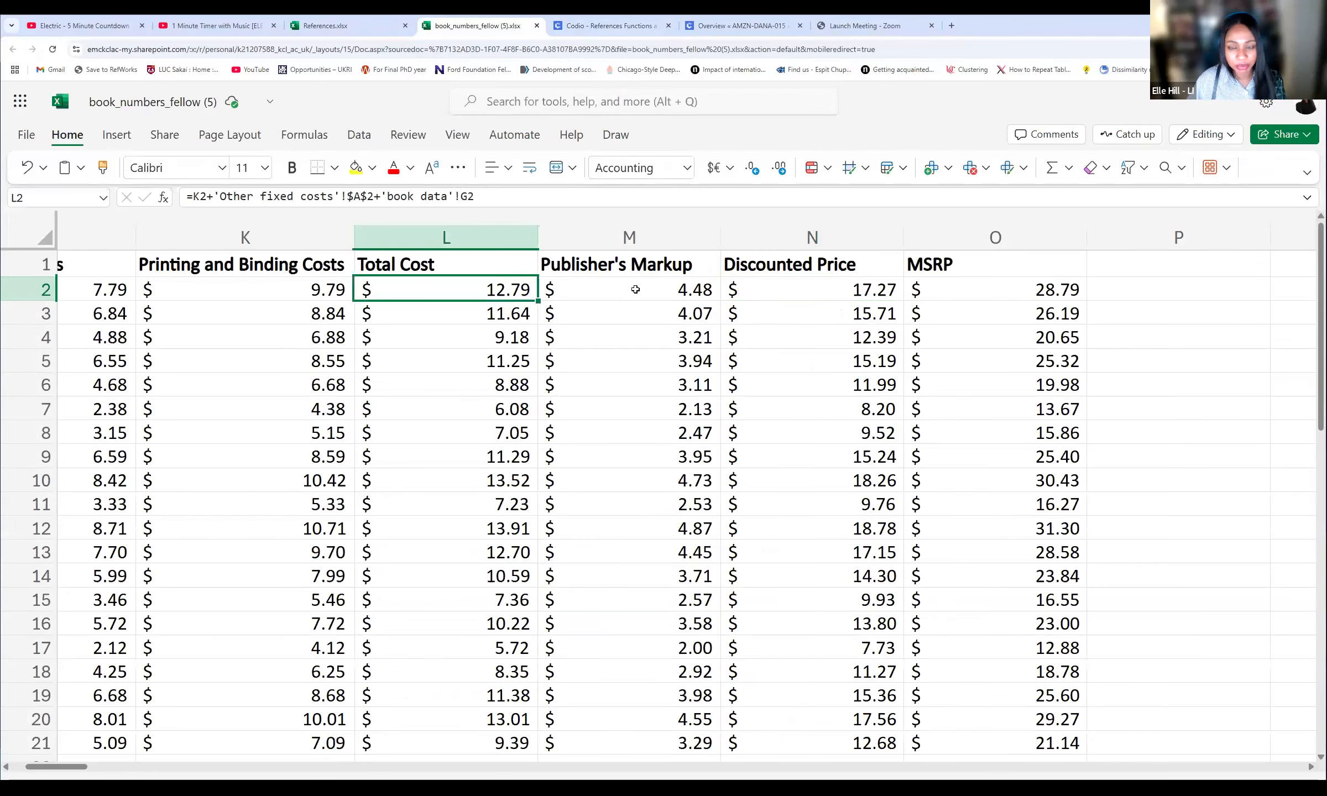
pyautogui.click(635, 289)
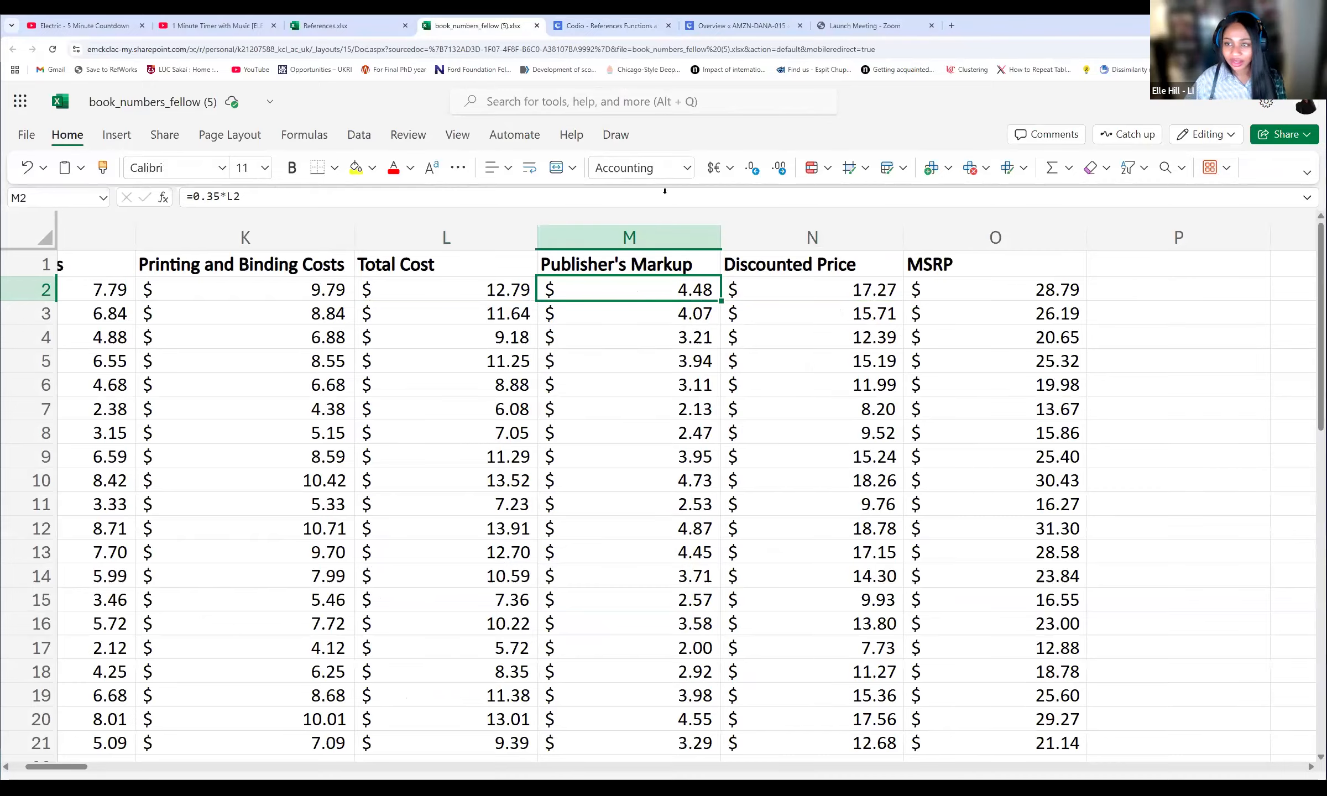
pyautogui.press('Right')
pyautogui.press('Right')
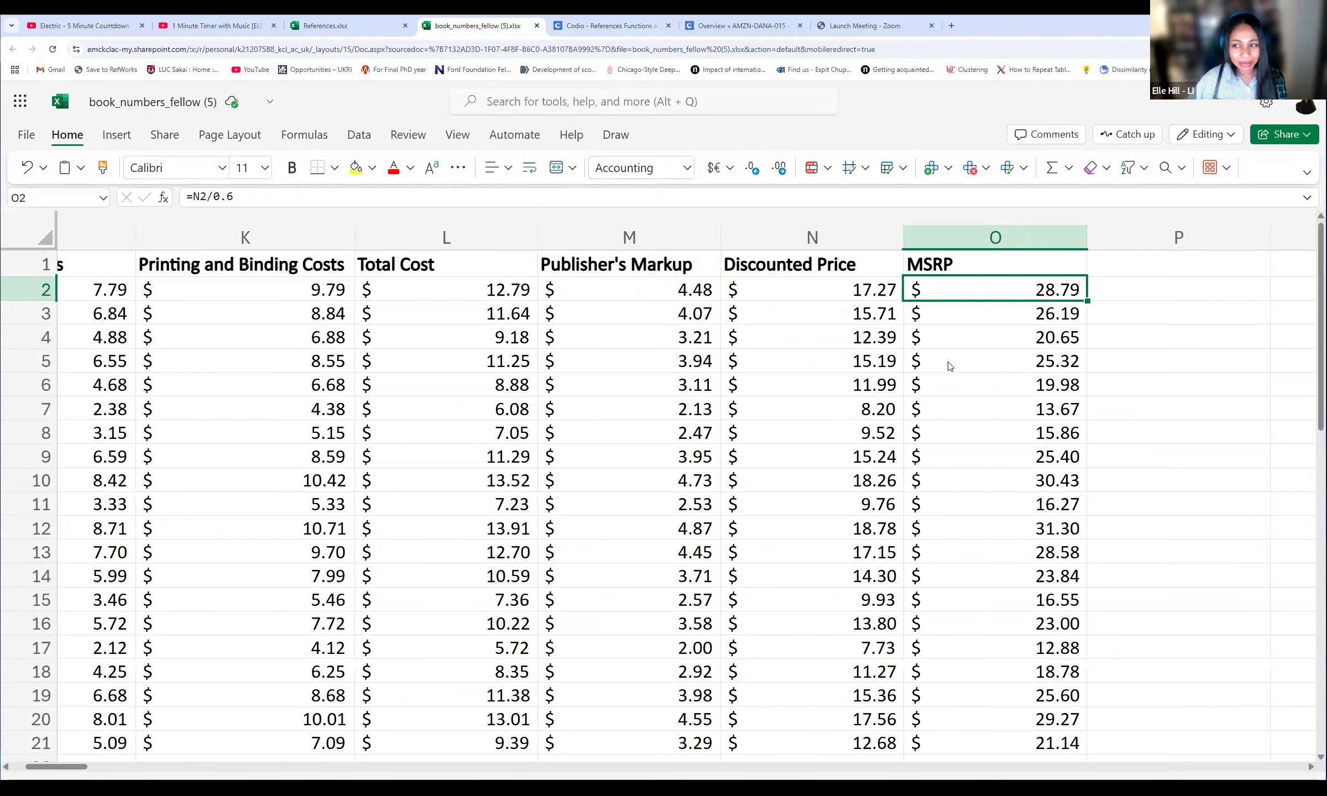
# Step: Read the guide's Aggregate Statistics page, examining the Total expected revenue and Total expected costs formulas and the demonstration of the new columns
pyautogui.hotkey('ctrl', 'Tab')
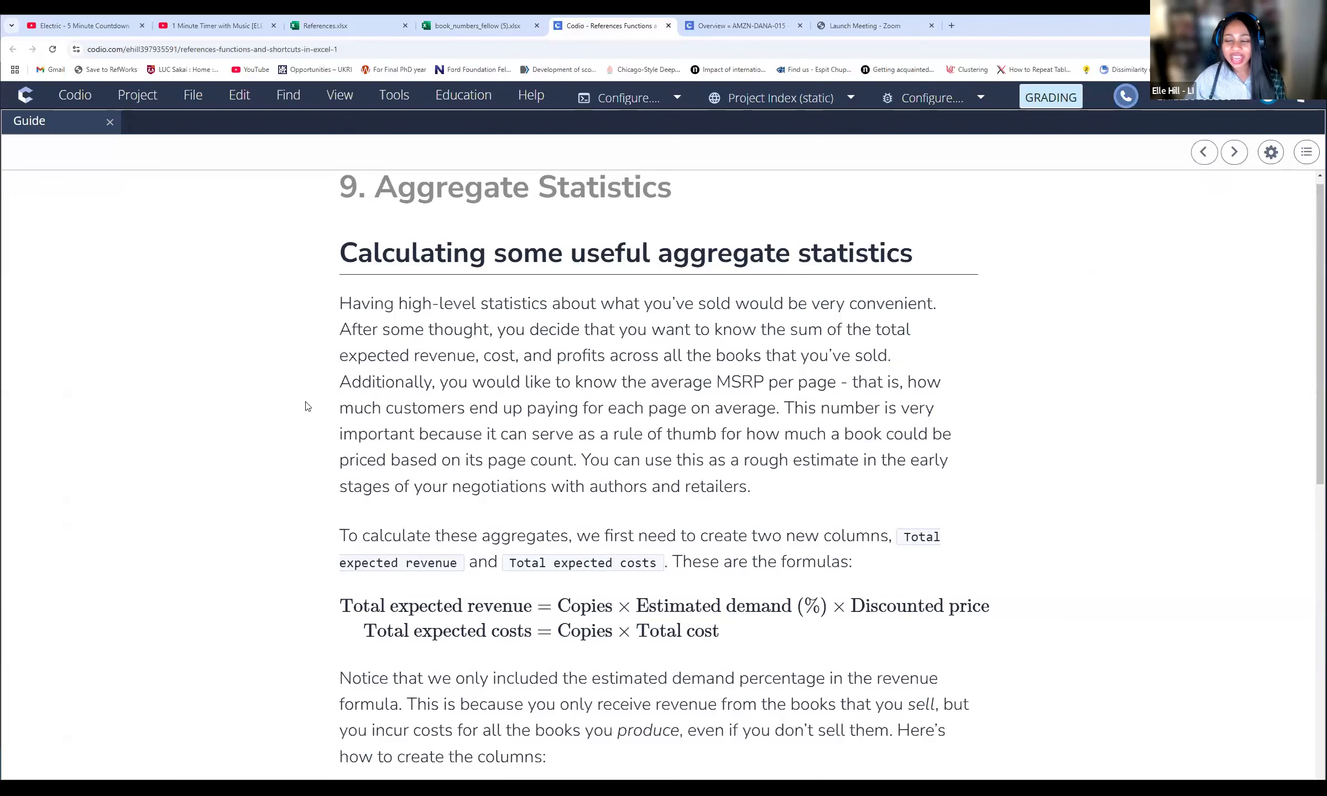
pyautogui.scroll(-1, 305, 407)
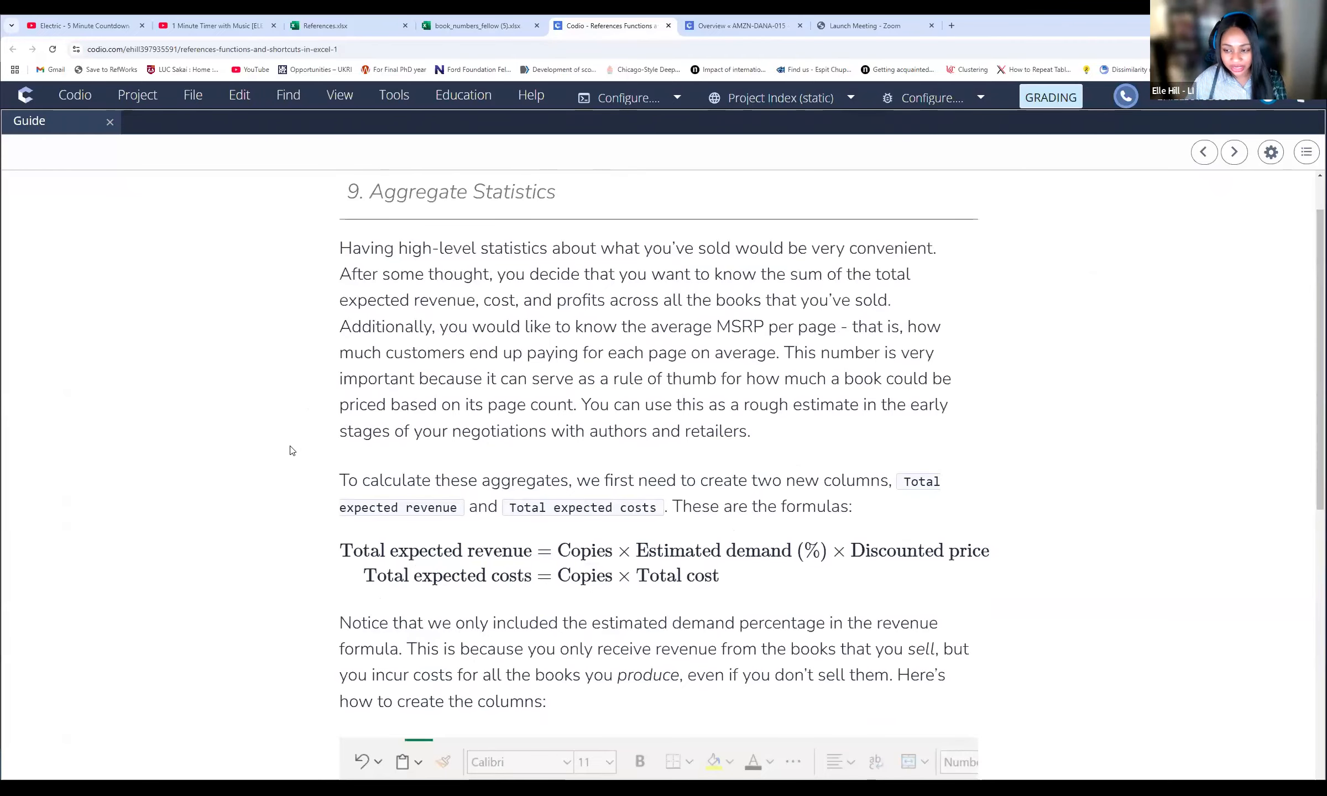
pyautogui.scroll(-2, 293, 449)
pyautogui.scroll(2, 347, 551)
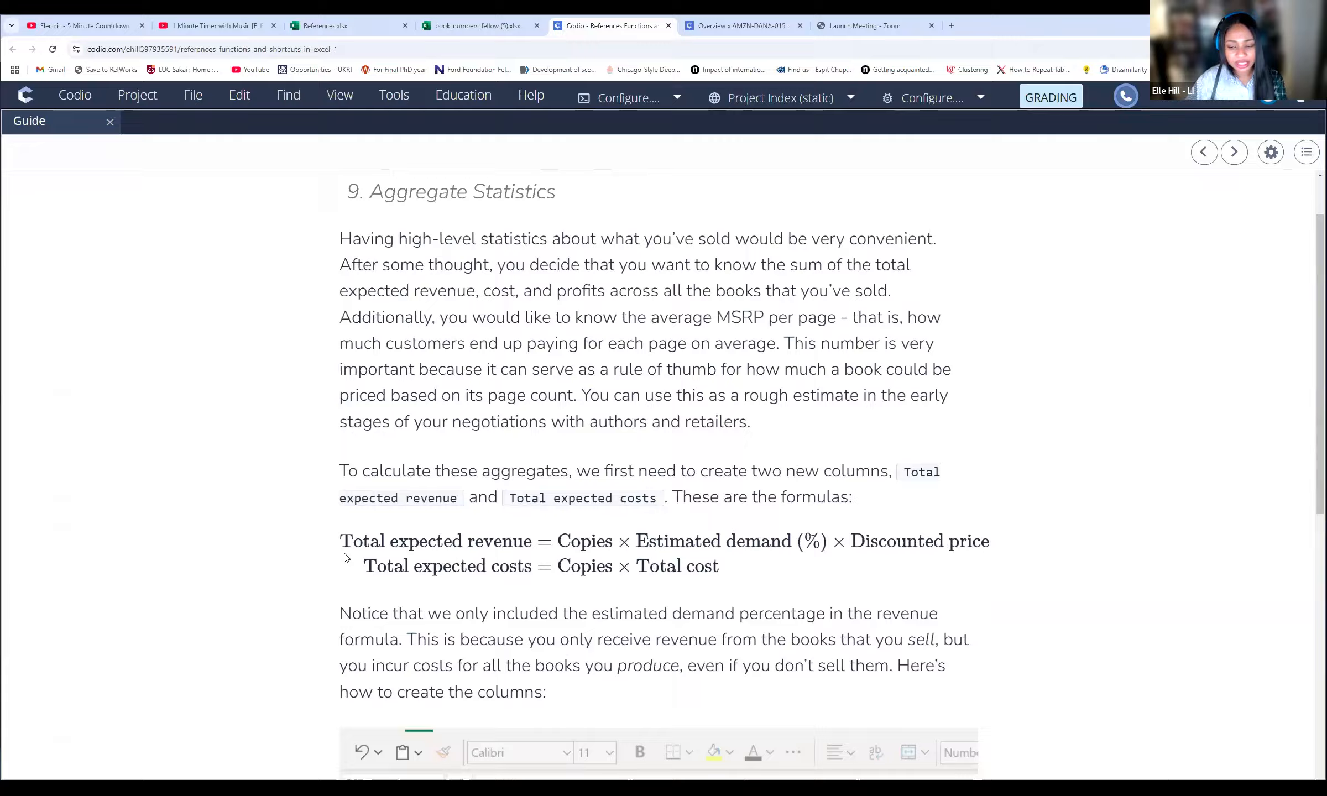
pyautogui.scroll(1, 348, 559)
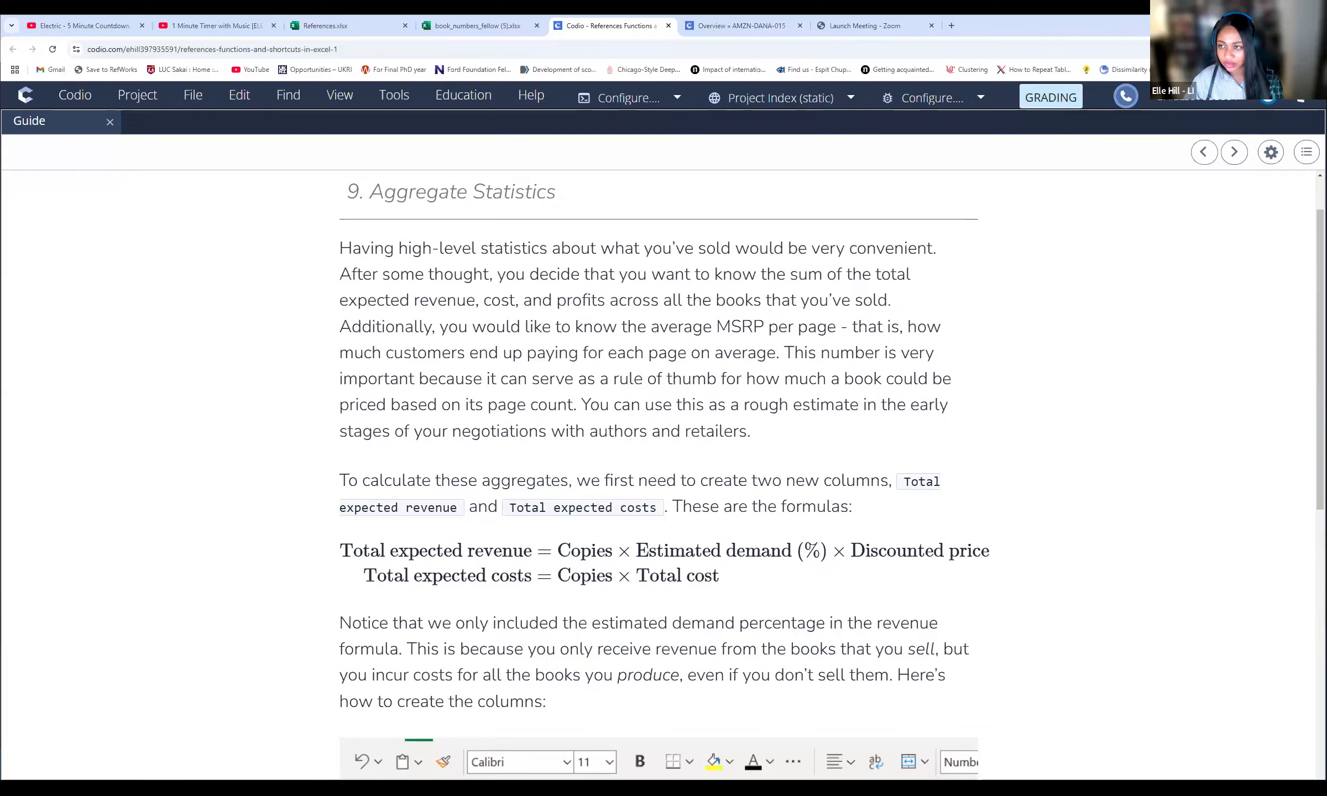
pyautogui.click(600, 605)
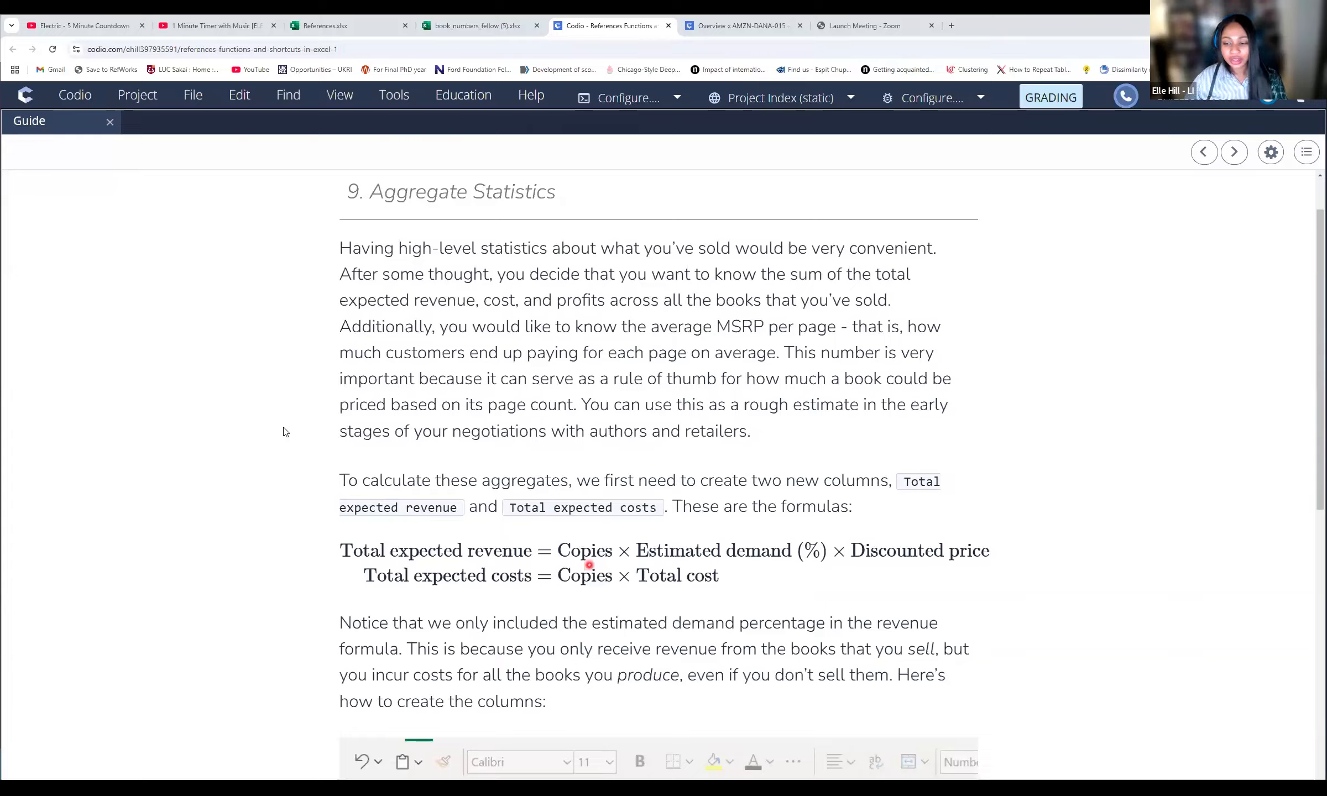
pyautogui.scroll(-5, 763, 498)
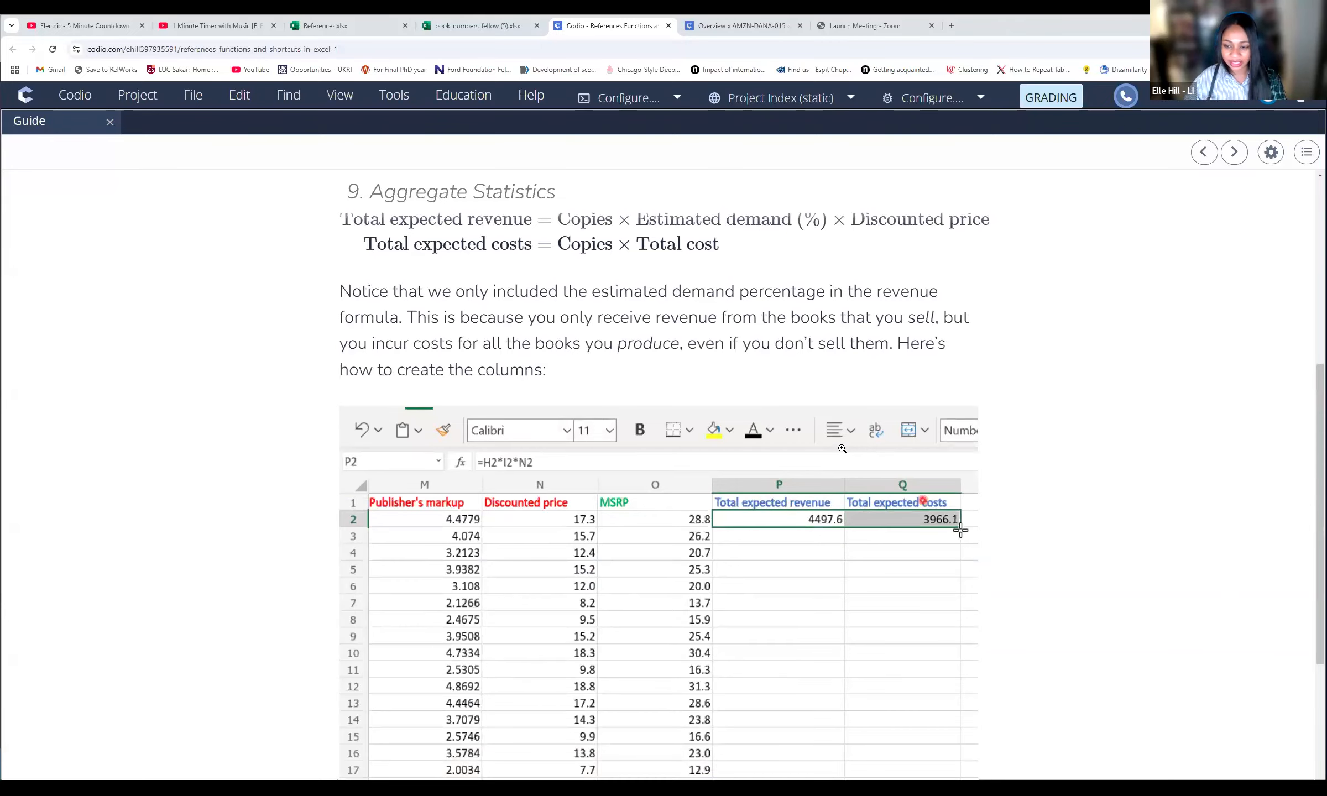
pyautogui.scroll(1, 849, 442)
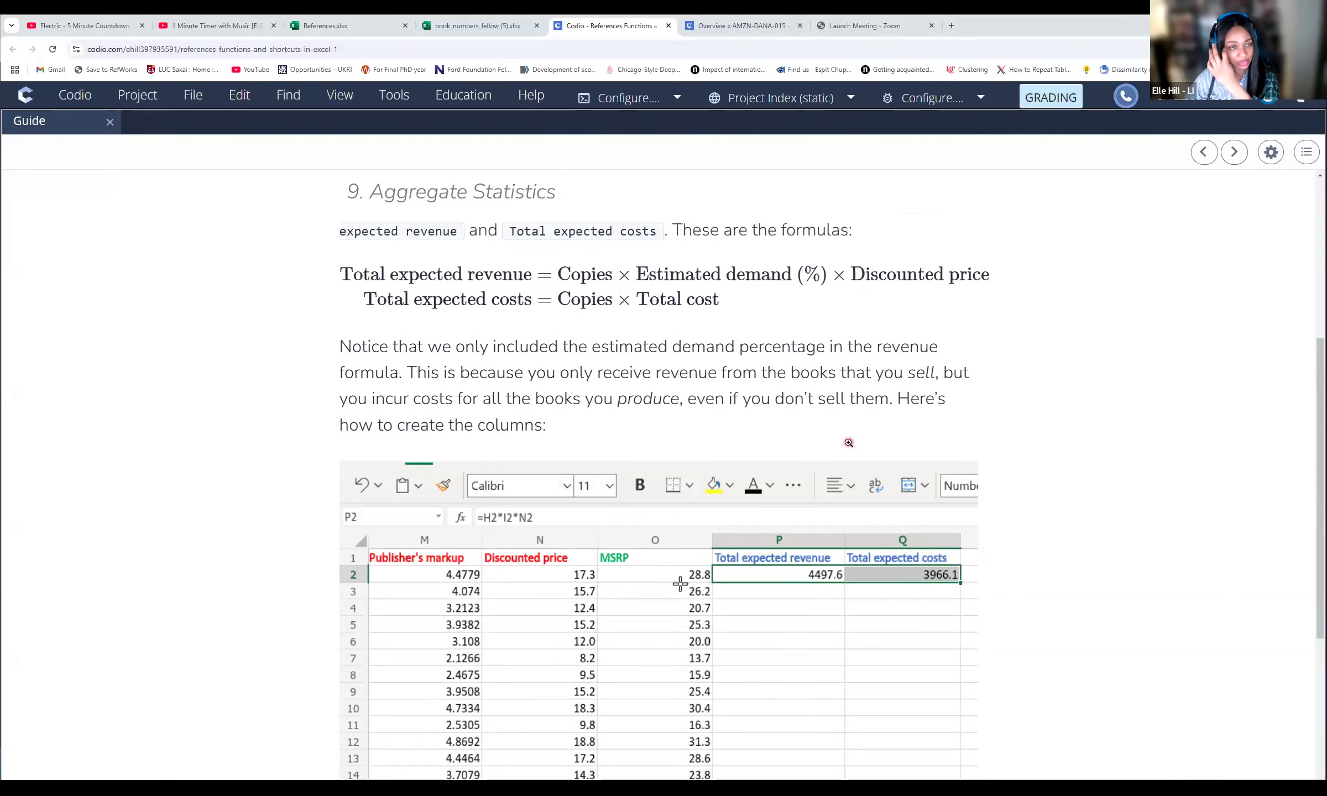
pyautogui.scroll(2, 850, 444)
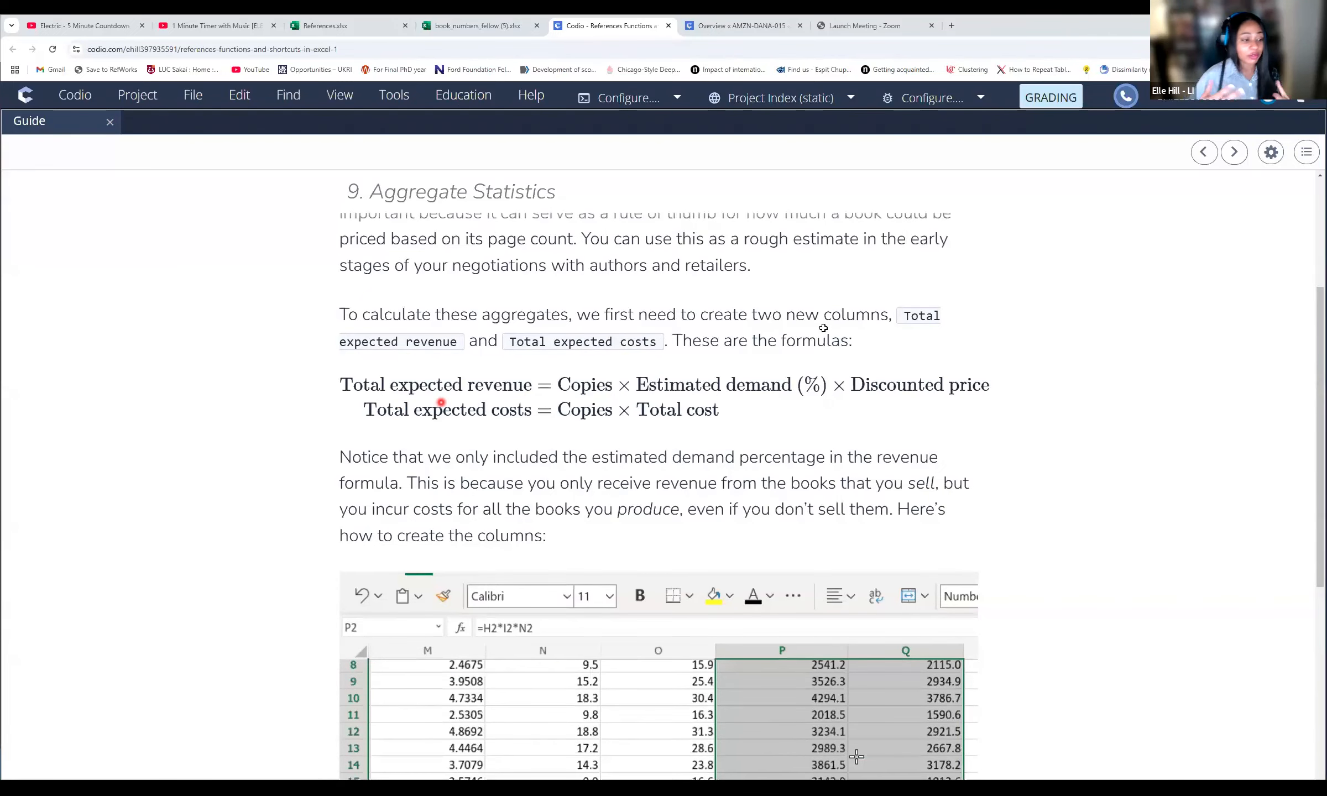
# Step: Look up the estimated demand and cost columns in the book workbook, and return to the guide's aggregate formulas
pyautogui.hotkey('ctrl', 'shift', 'Tab')
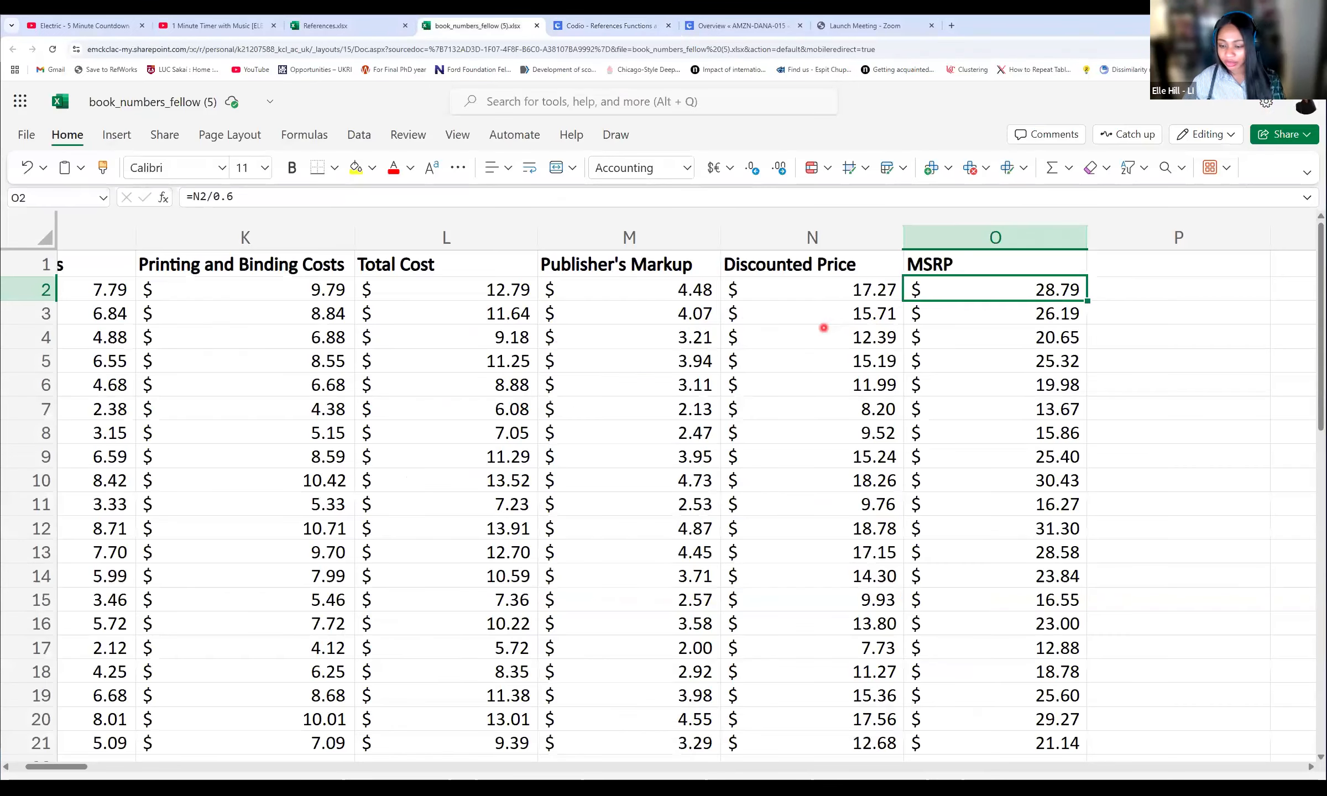
pyautogui.moveTo(61, 767); pyautogui.dragTo(58, 767)
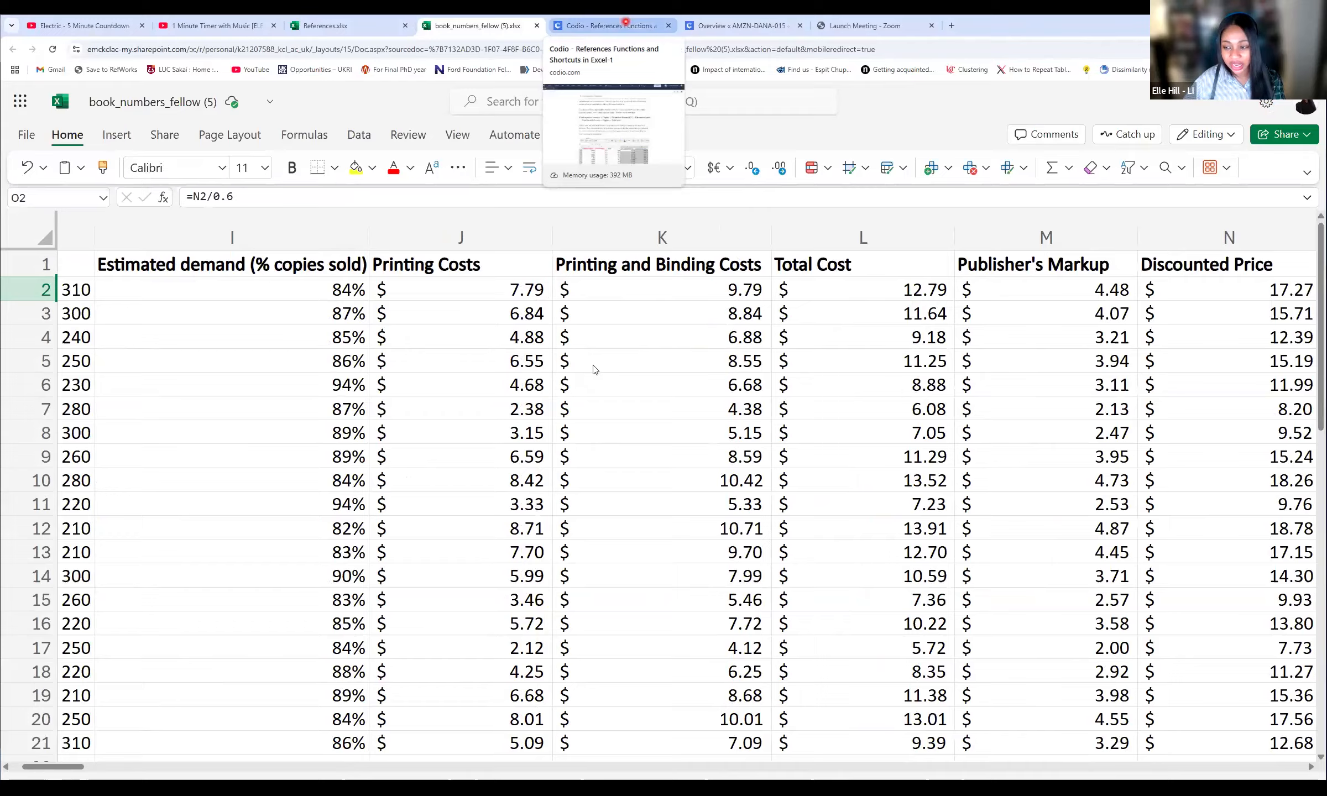
pyautogui.click(613, 26)
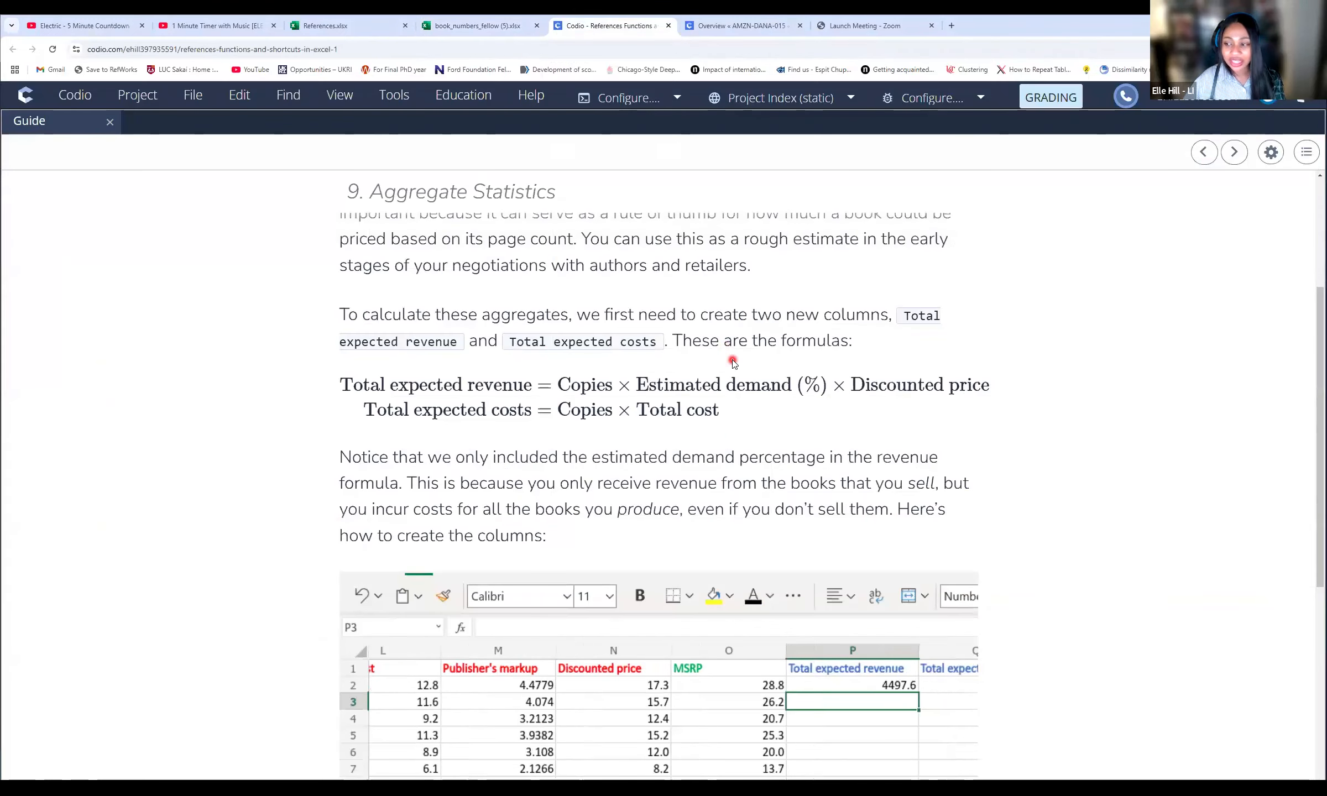
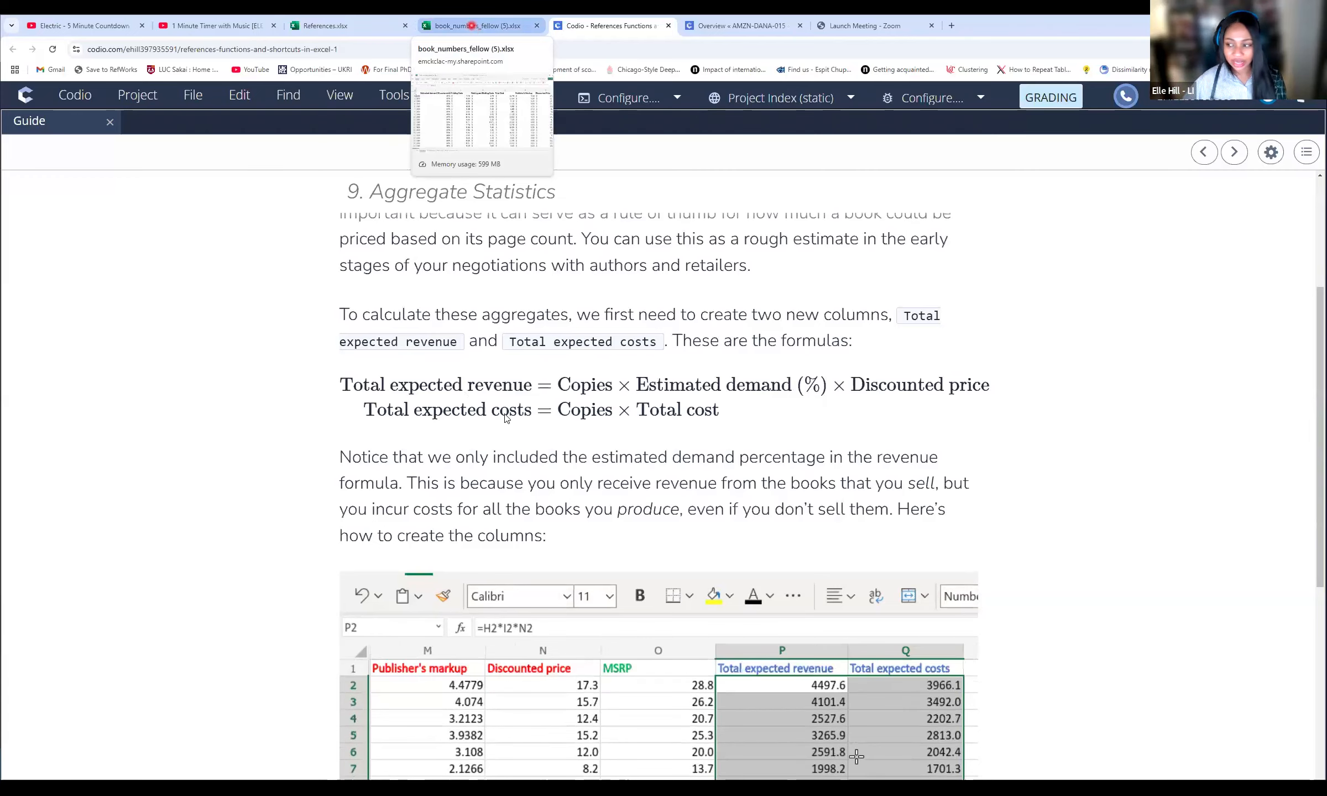
# Step: Switch to the book workbook and add the bold header Total Expected Revenue in P1, beside the MSRP column
pyautogui.click(471, 25)
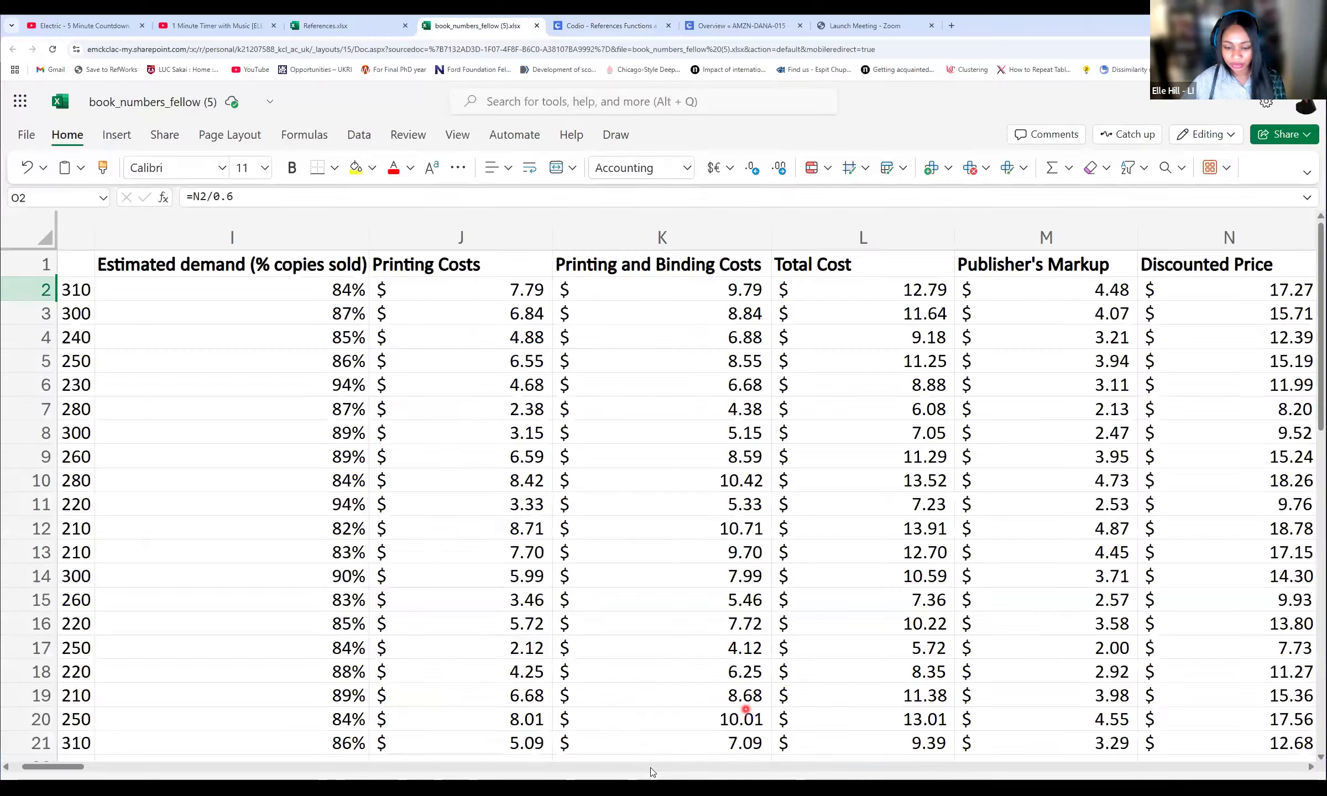
pyautogui.moveTo(84, 768); pyautogui.dragTo(91, 769)
pyautogui.hscroll(-10, 356, 559)
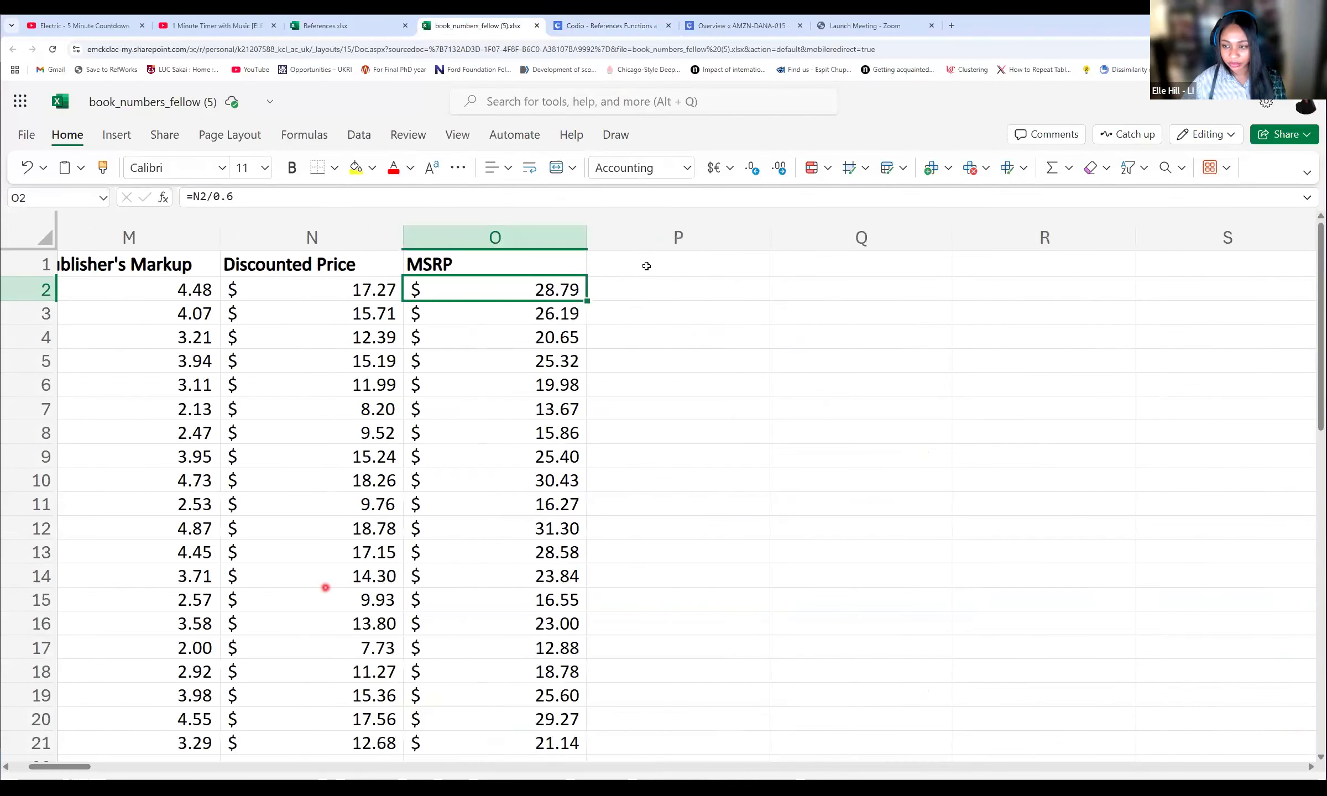
pyautogui.click(645, 267)
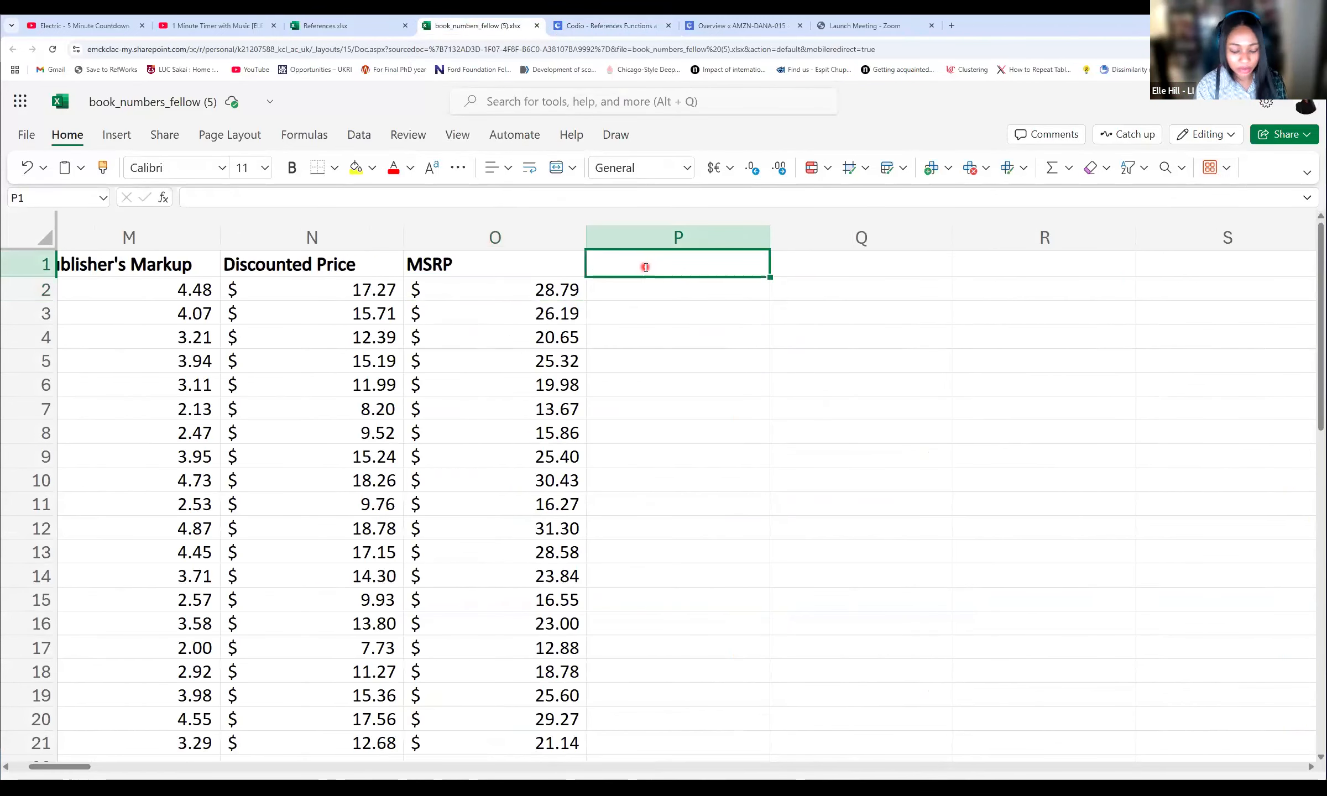
pyautogui.write('Total Exp')
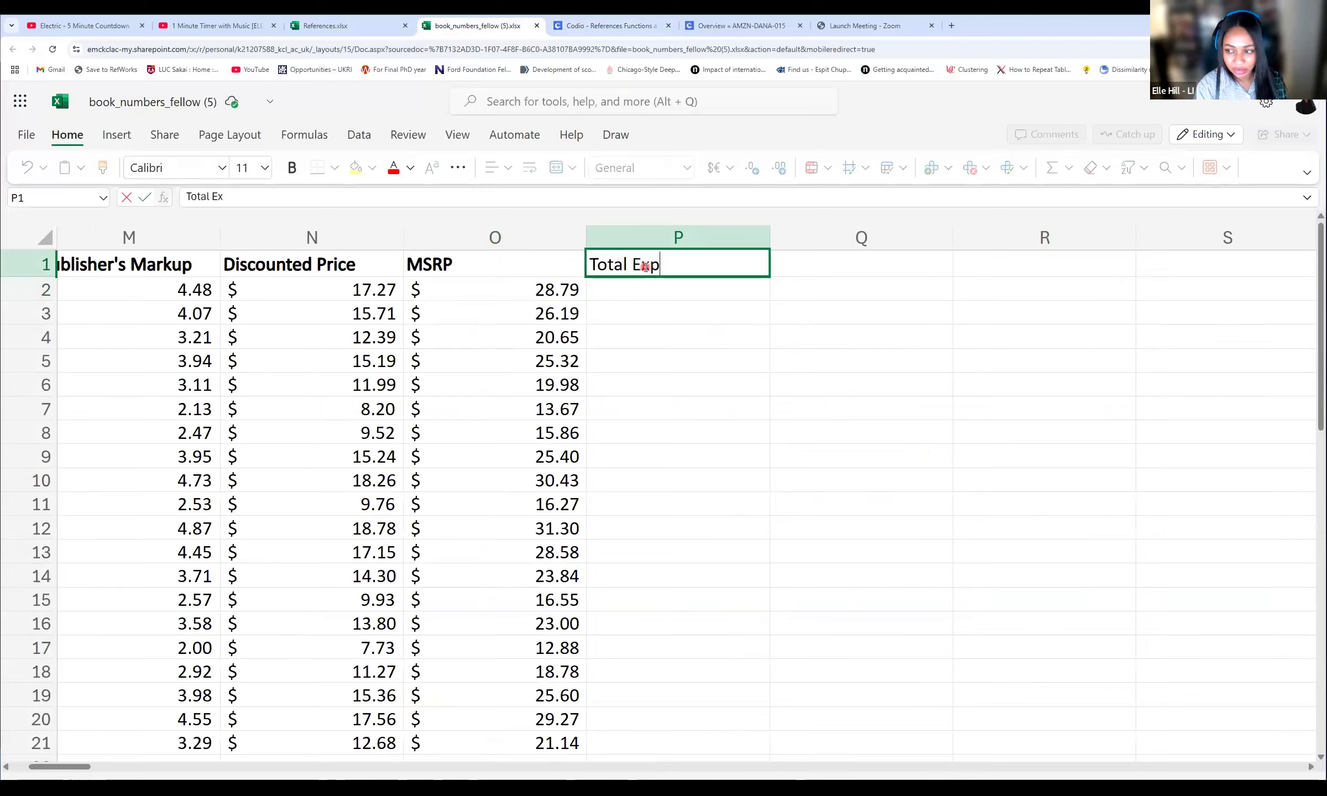
pyautogui.write('ecture')
pyautogui.press('BackSpace')
pyautogui.press('BackSpace')
pyautogui.press('BackSpace')
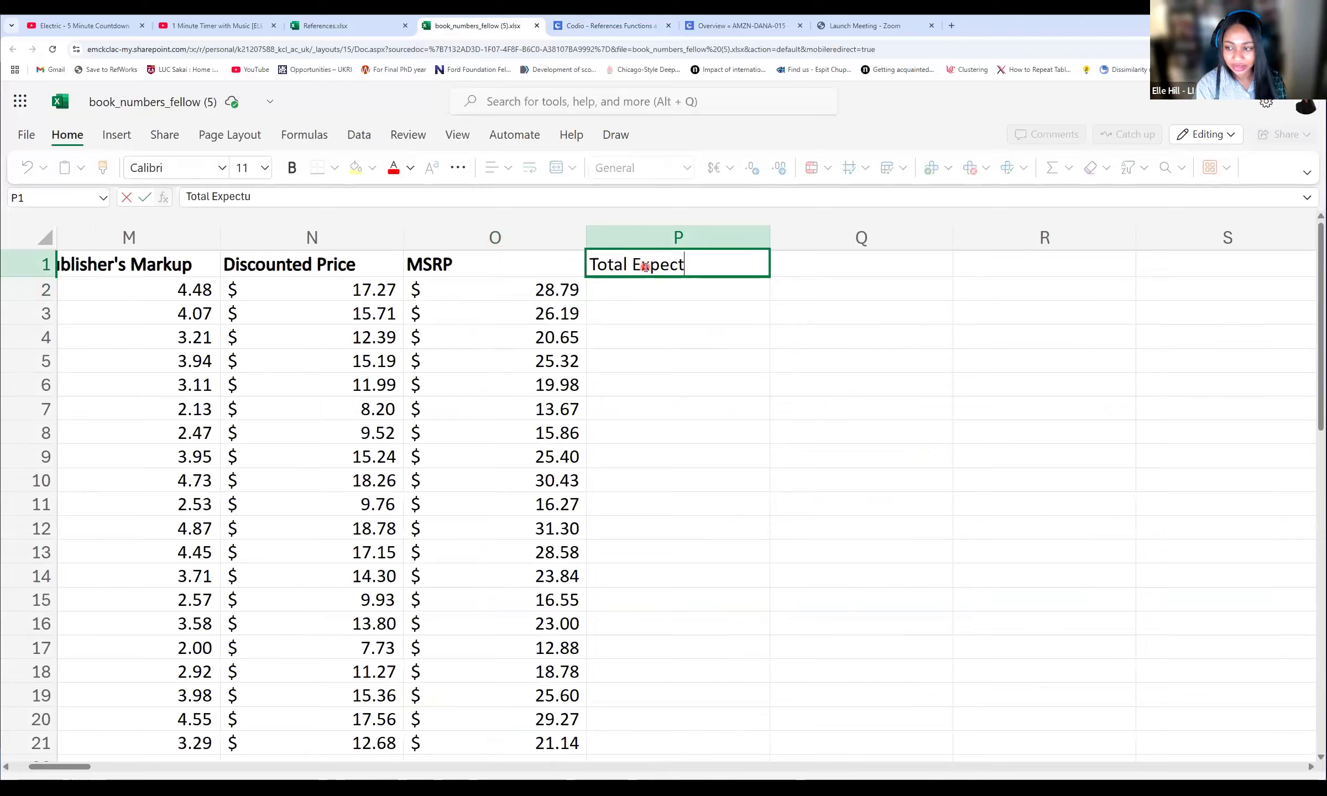
pyautogui.write('e')
pyautogui.write('d Revenue')
pyautogui.click(645, 303)
pyautogui.click(663, 267)
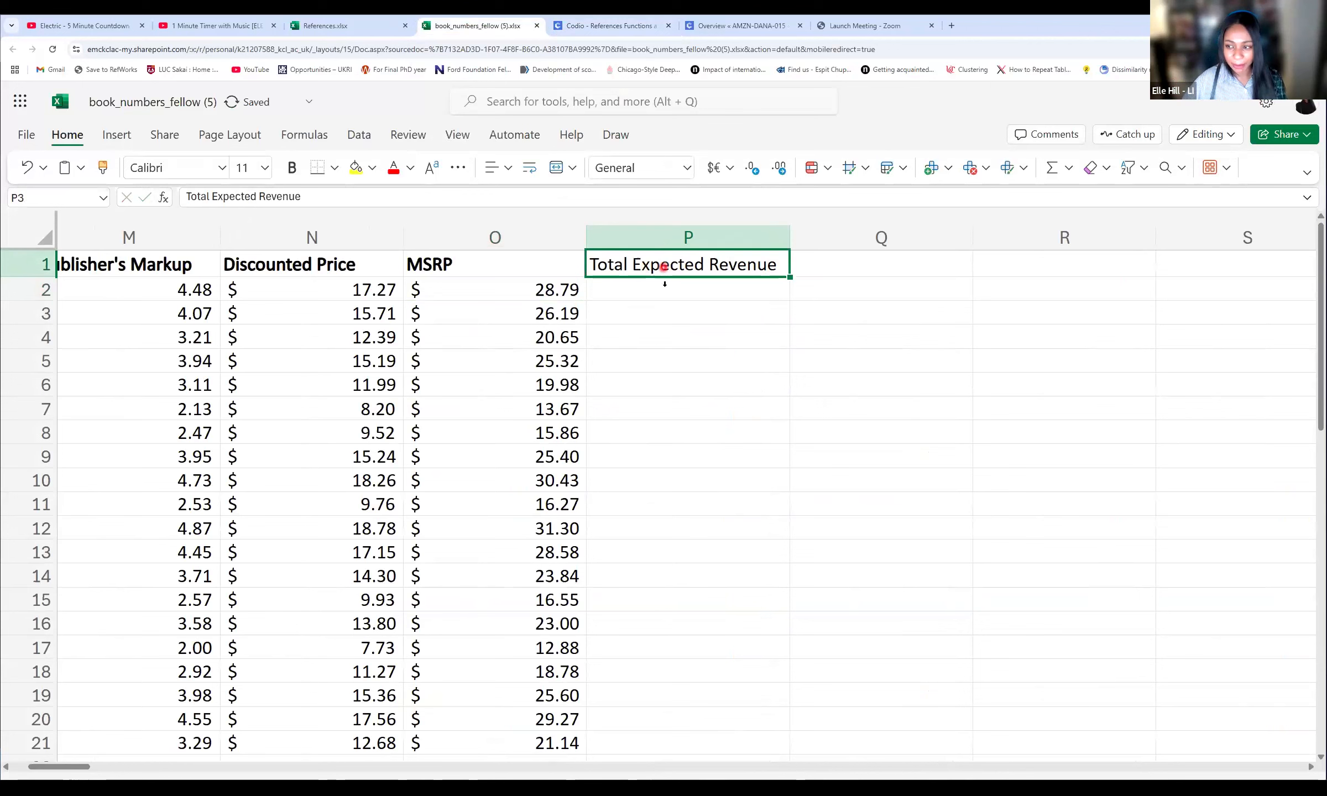
pyautogui.click(293, 167)
# Step: Calculate the first book's total expected revenue in P2 from copies, estimated demand and discounted price with =H2*I2*N2
pyautogui.click(654, 288)
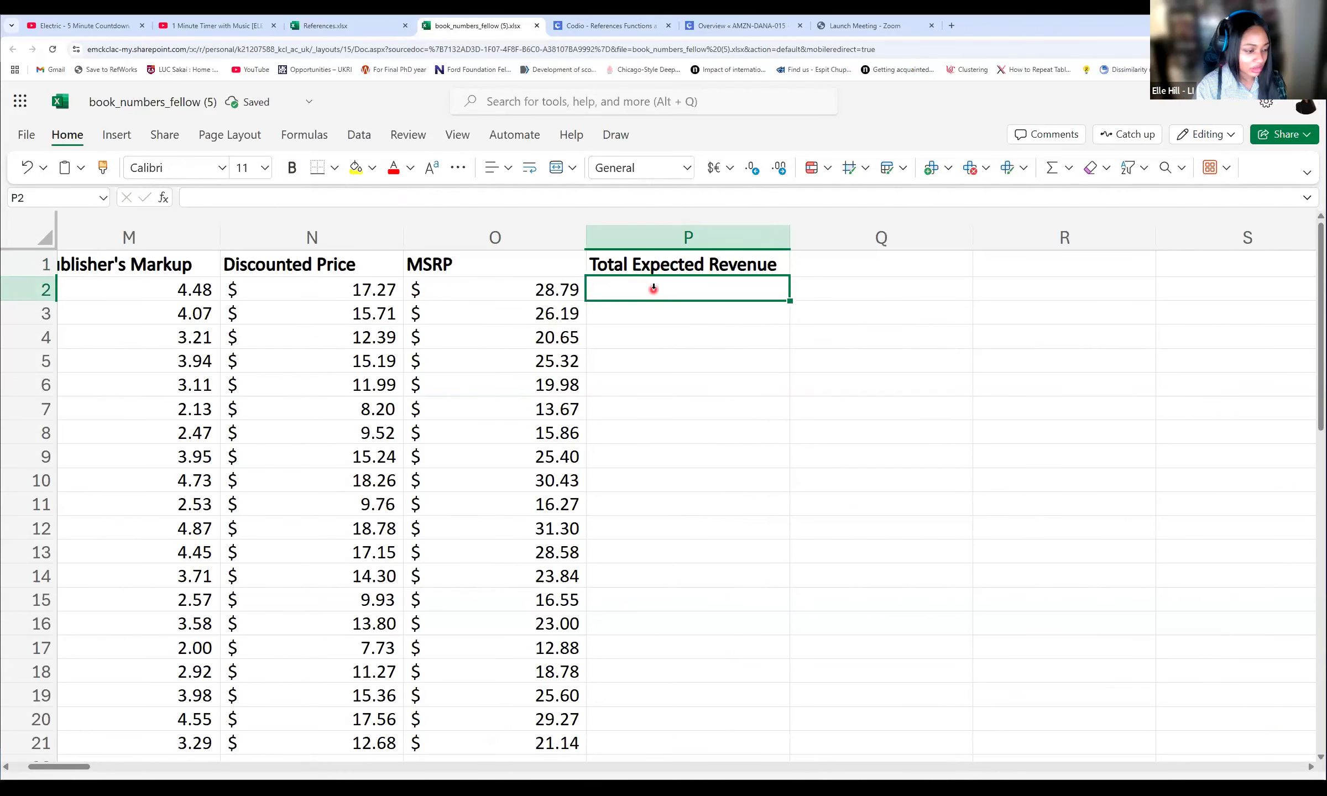
pyautogui.write('=')
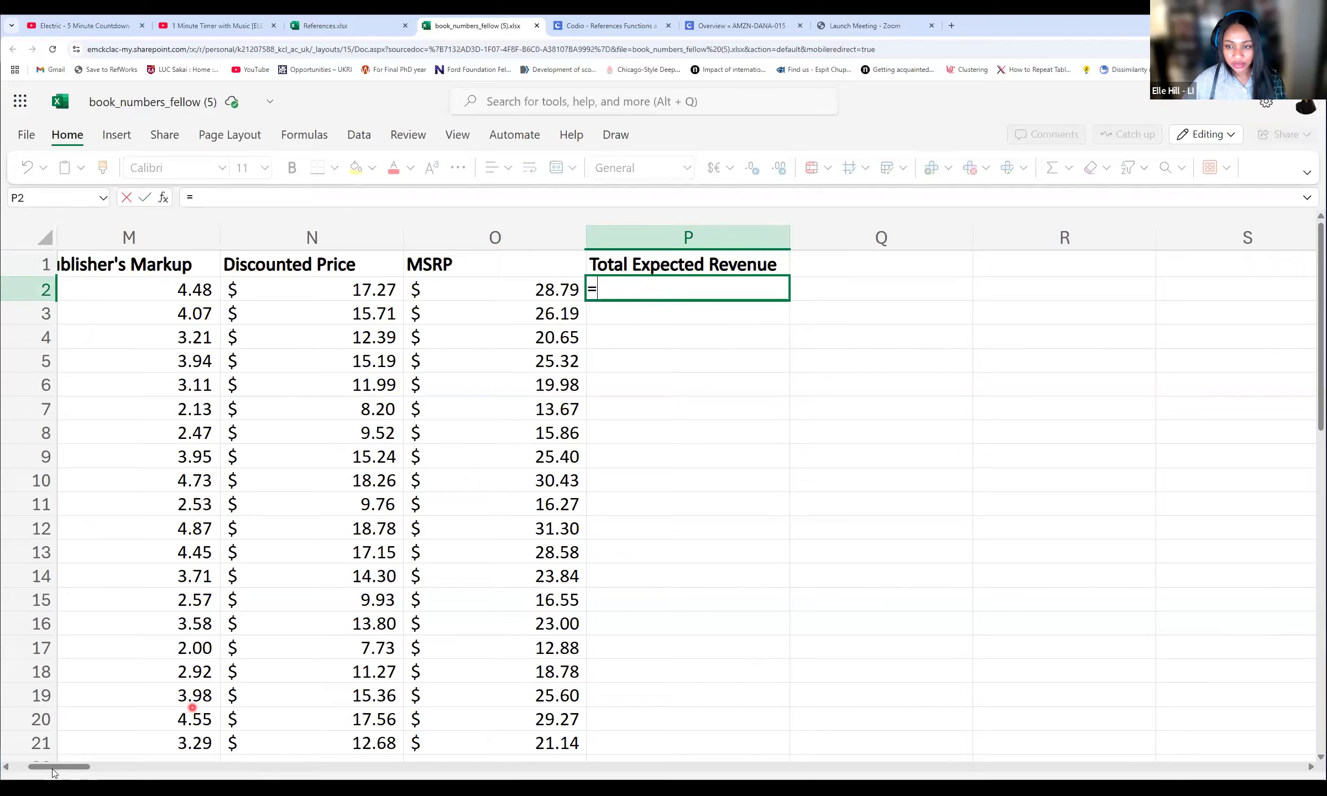
pyautogui.moveTo(69, 768); pyautogui.dragTo(59, 770)
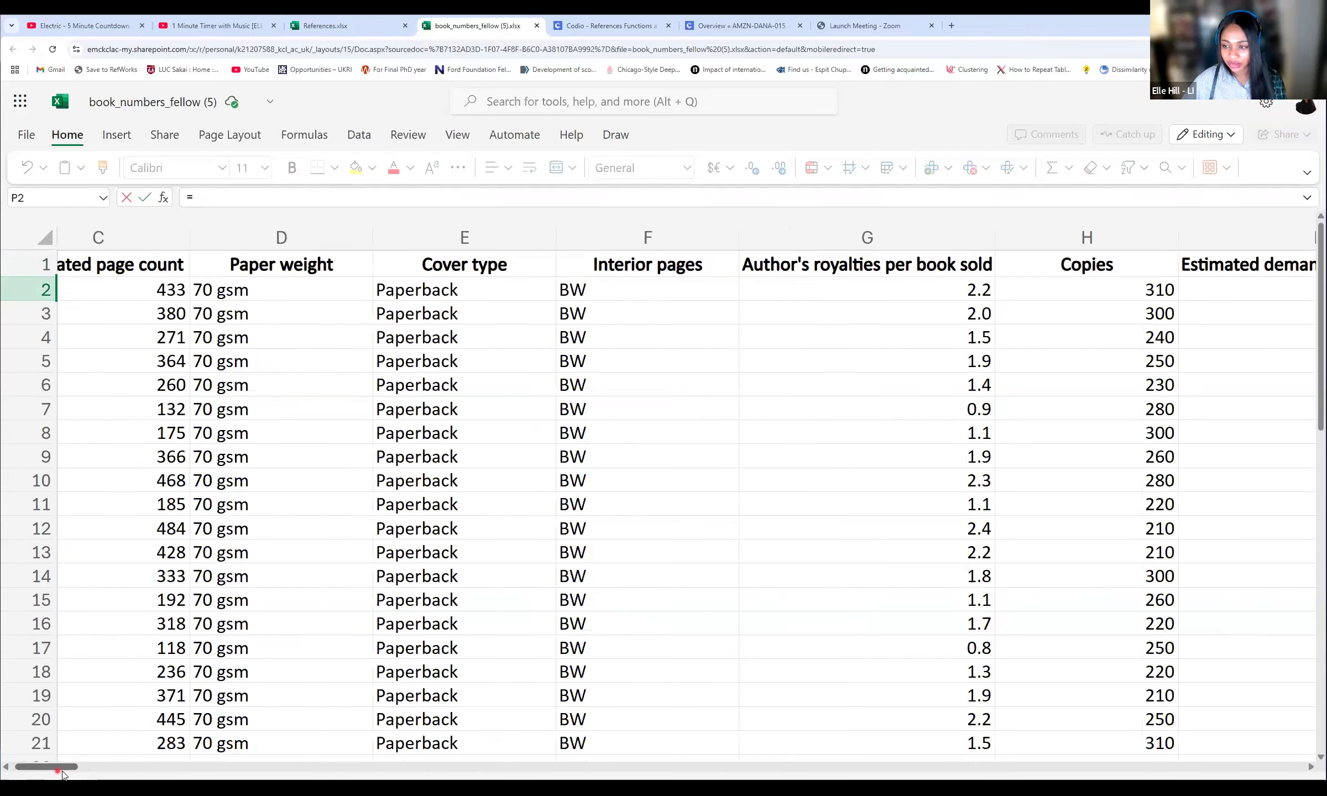
pyautogui.hscroll(3, 242, 293)
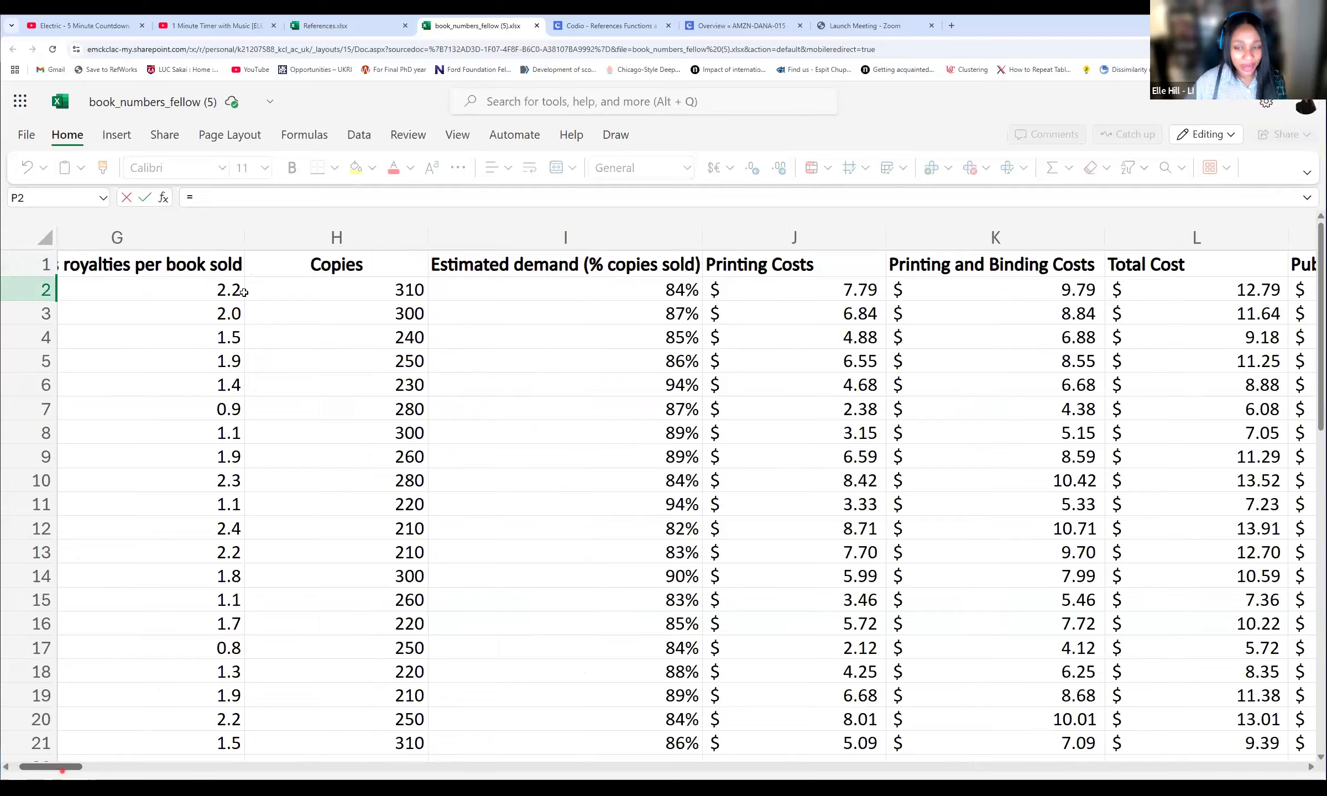
pyautogui.hscroll(2, 243, 292)
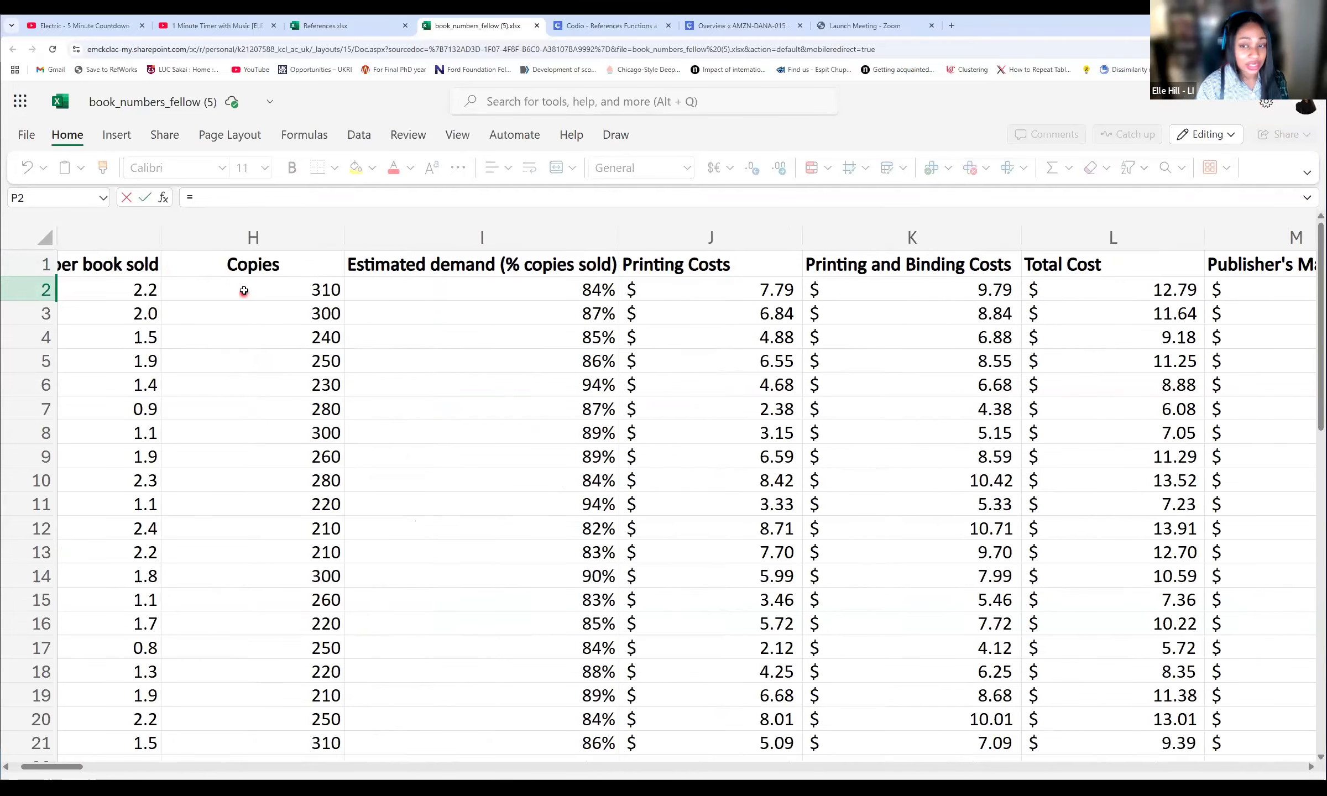
pyautogui.click(244, 290)
pyautogui.write('*')
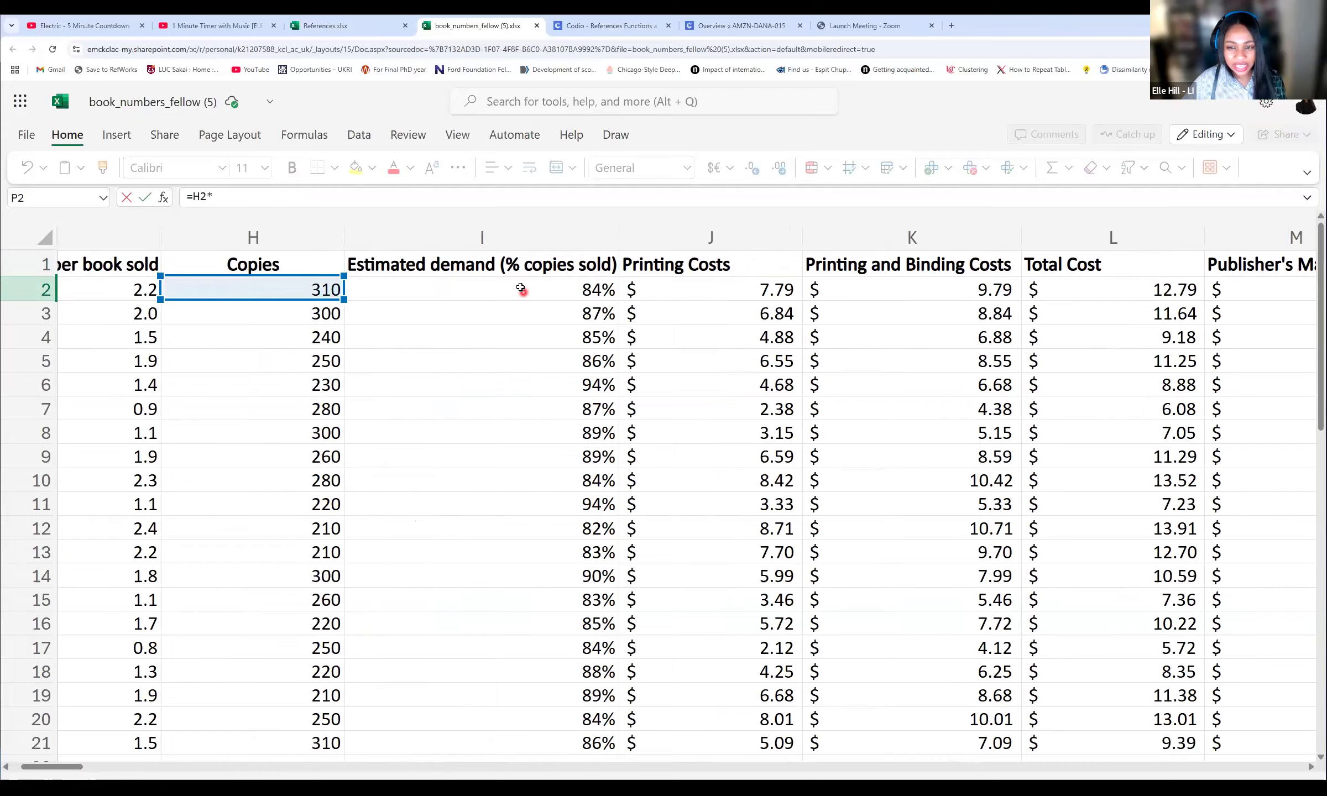
pyautogui.click(521, 287)
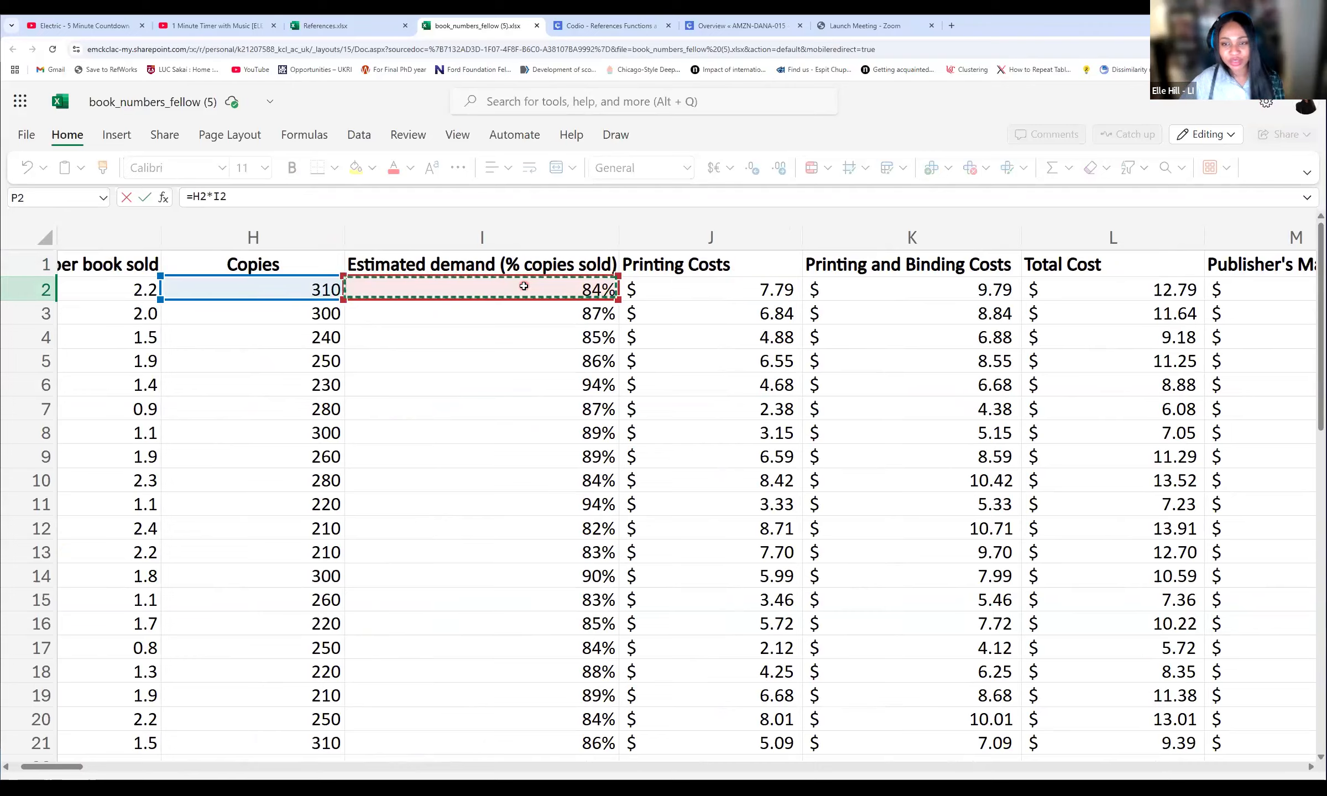
pyautogui.click(244, 193)
pyautogui.click(253, 199)
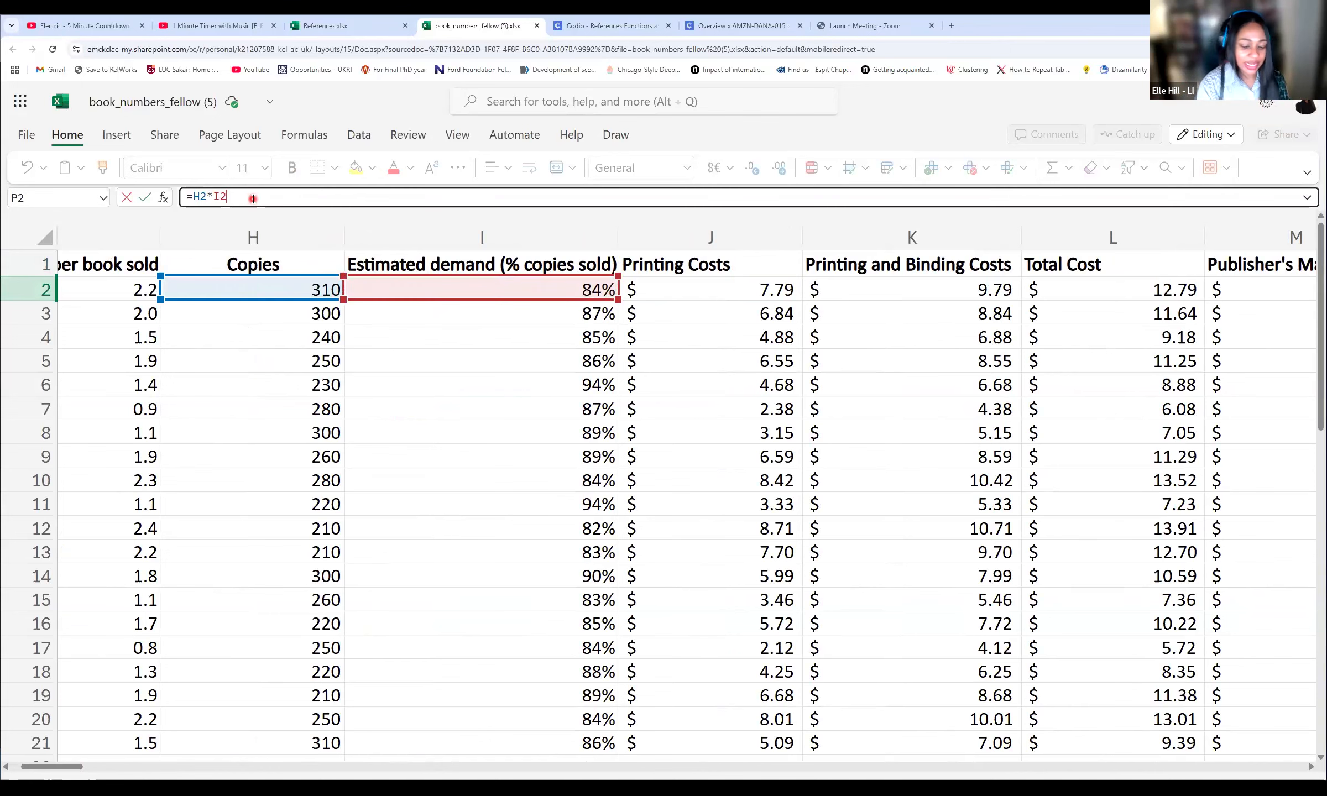
pyautogui.write('*')
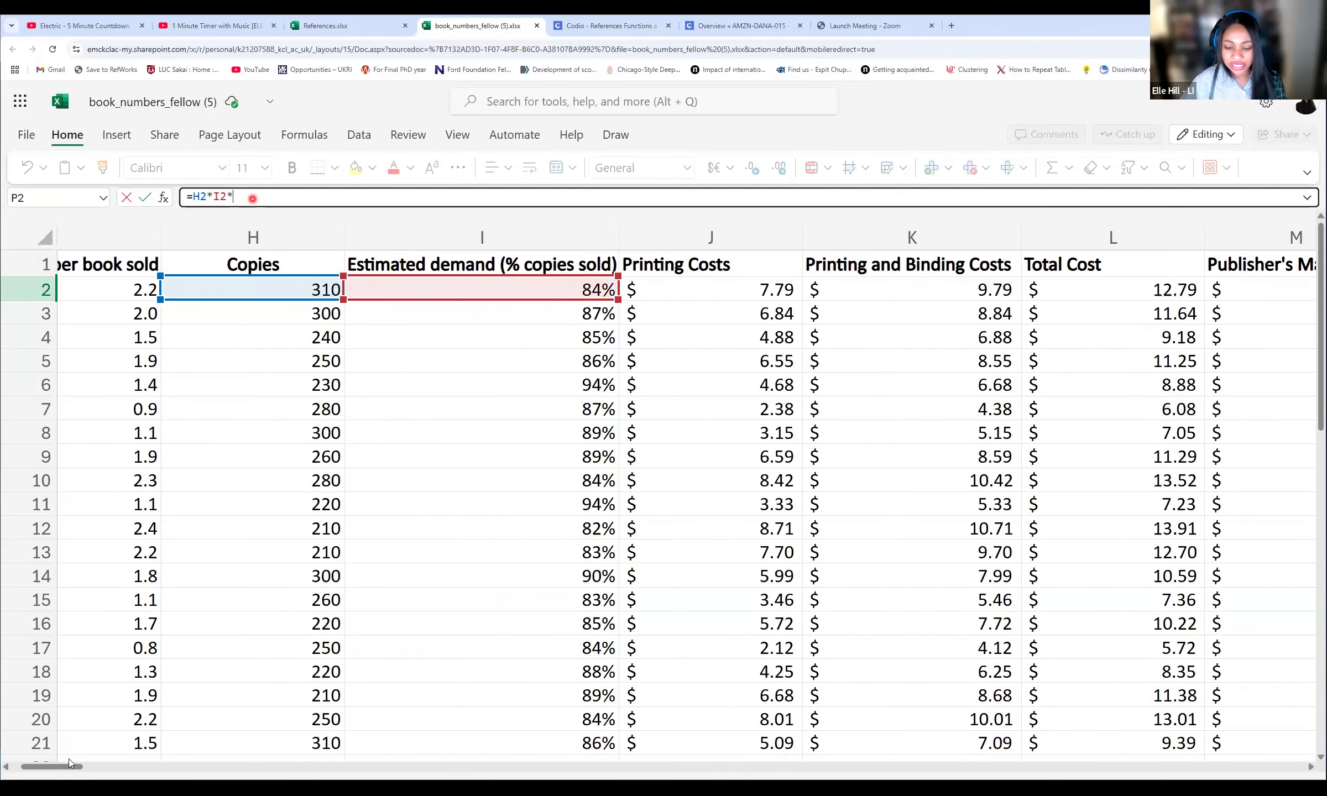
pyautogui.click(72, 767)
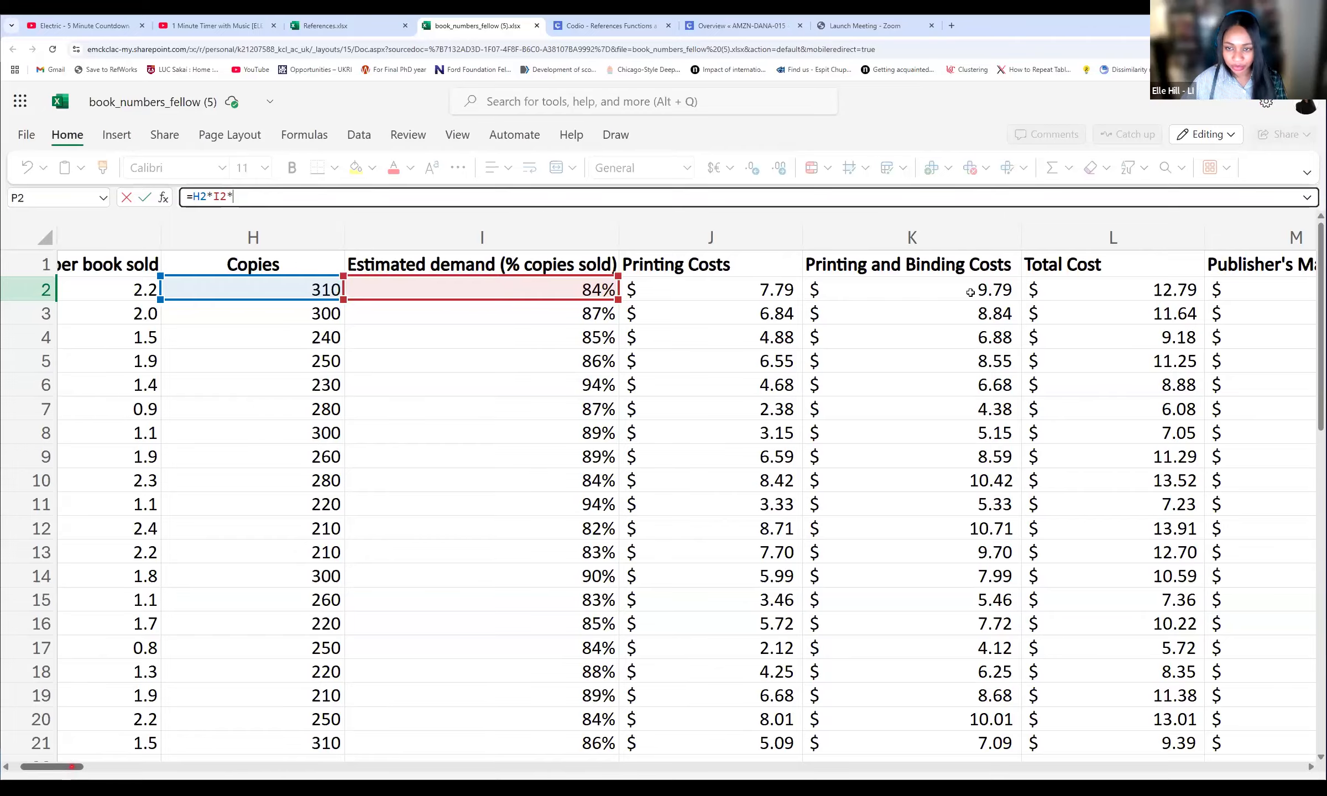
pyautogui.click(971, 293)
pyautogui.press('Return')
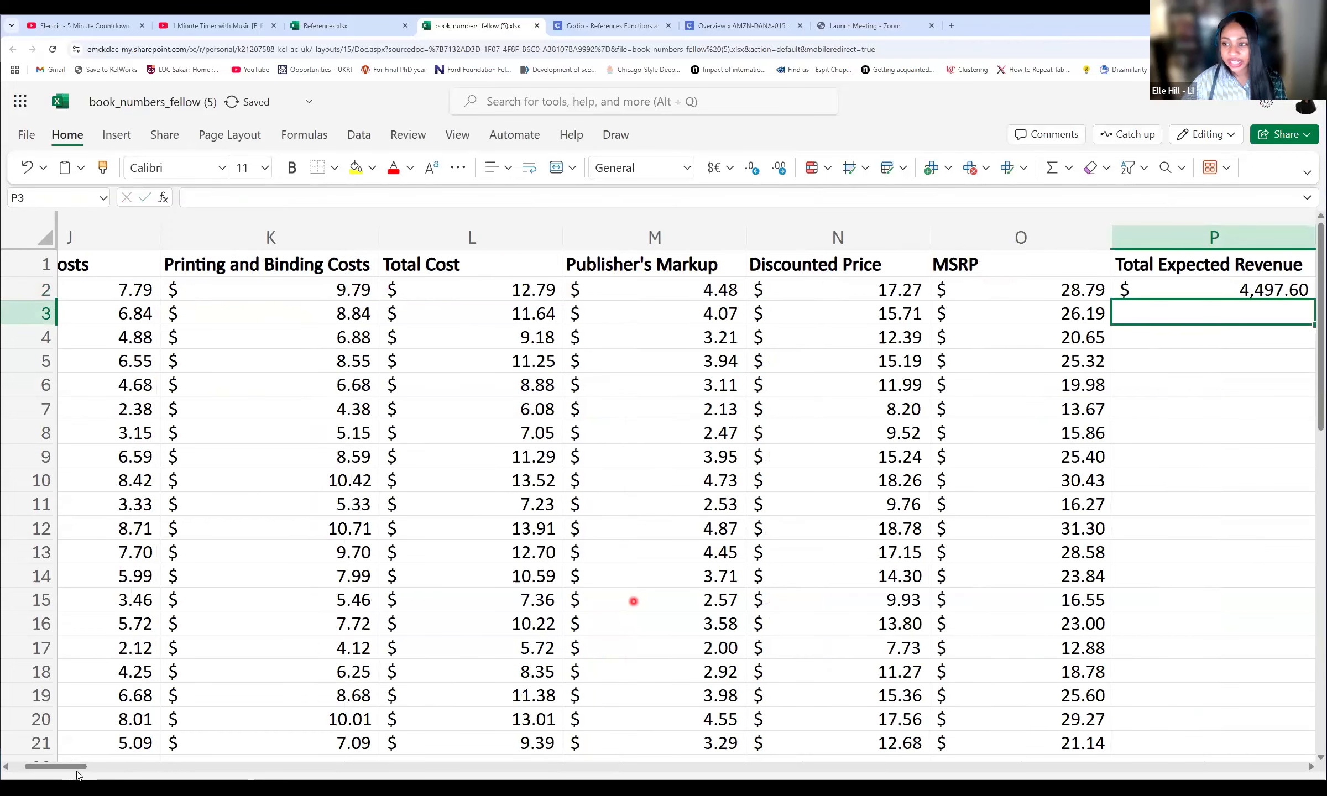
# Step: Review the total expected revenue formula in P2 and fill it down the column for all books
pyautogui.moveTo(72, 769); pyautogui.dragTo(77, 771)
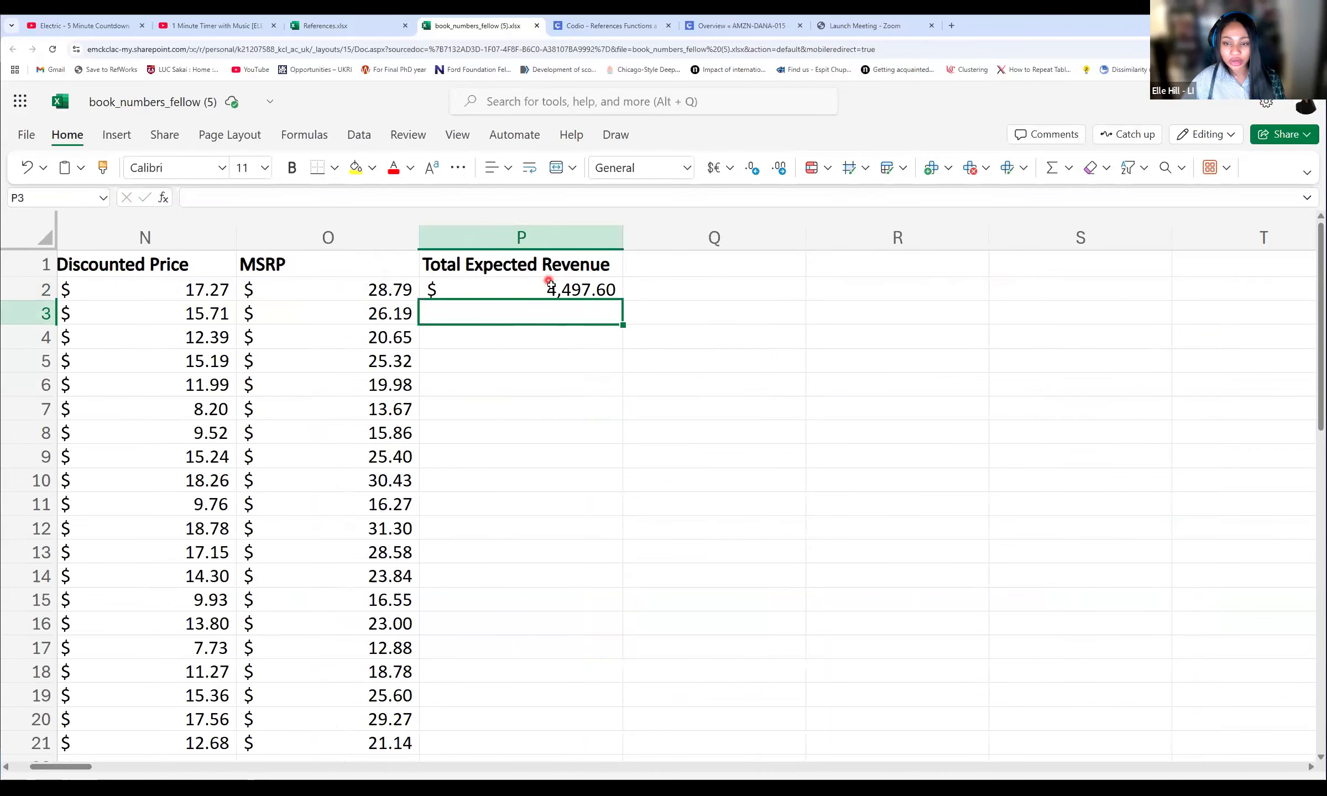
pyautogui.click(605, 295)
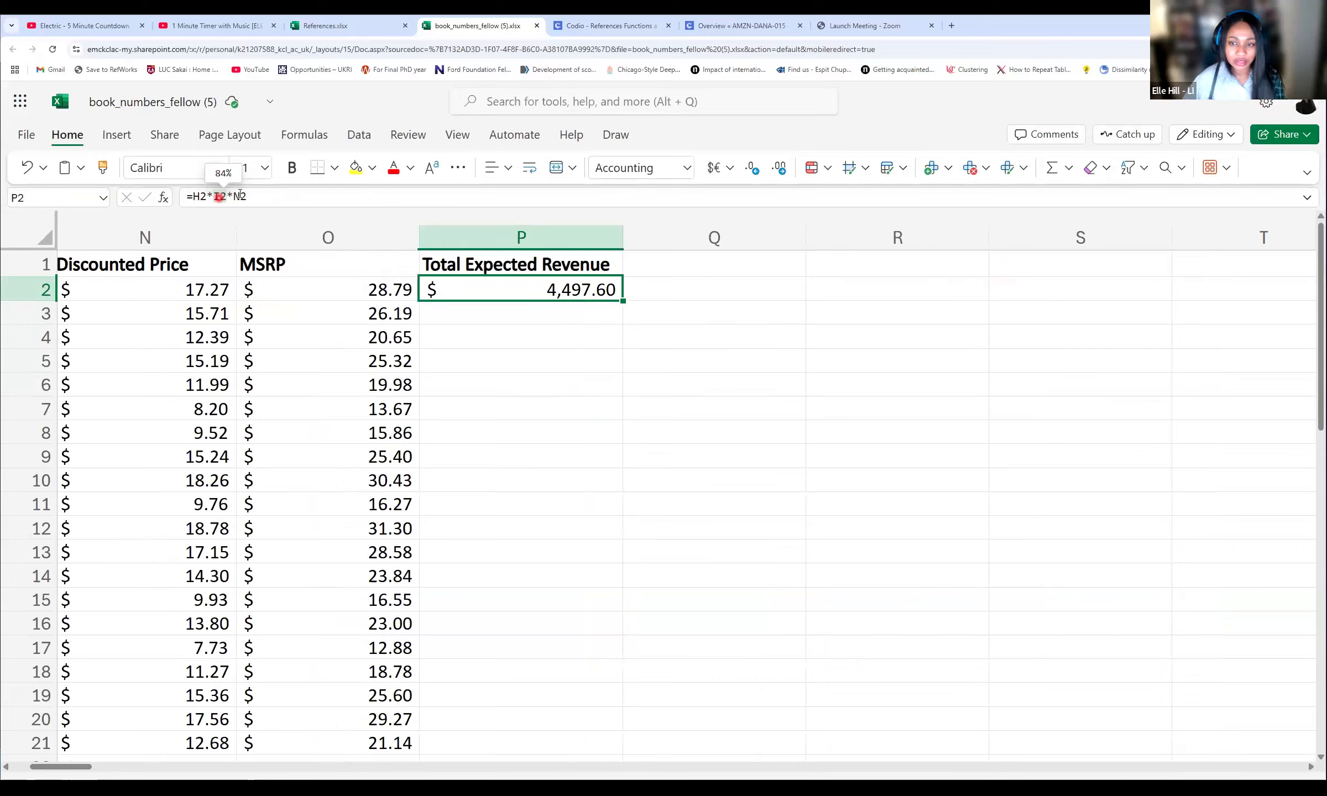
pyautogui.doubleClick(623, 300)
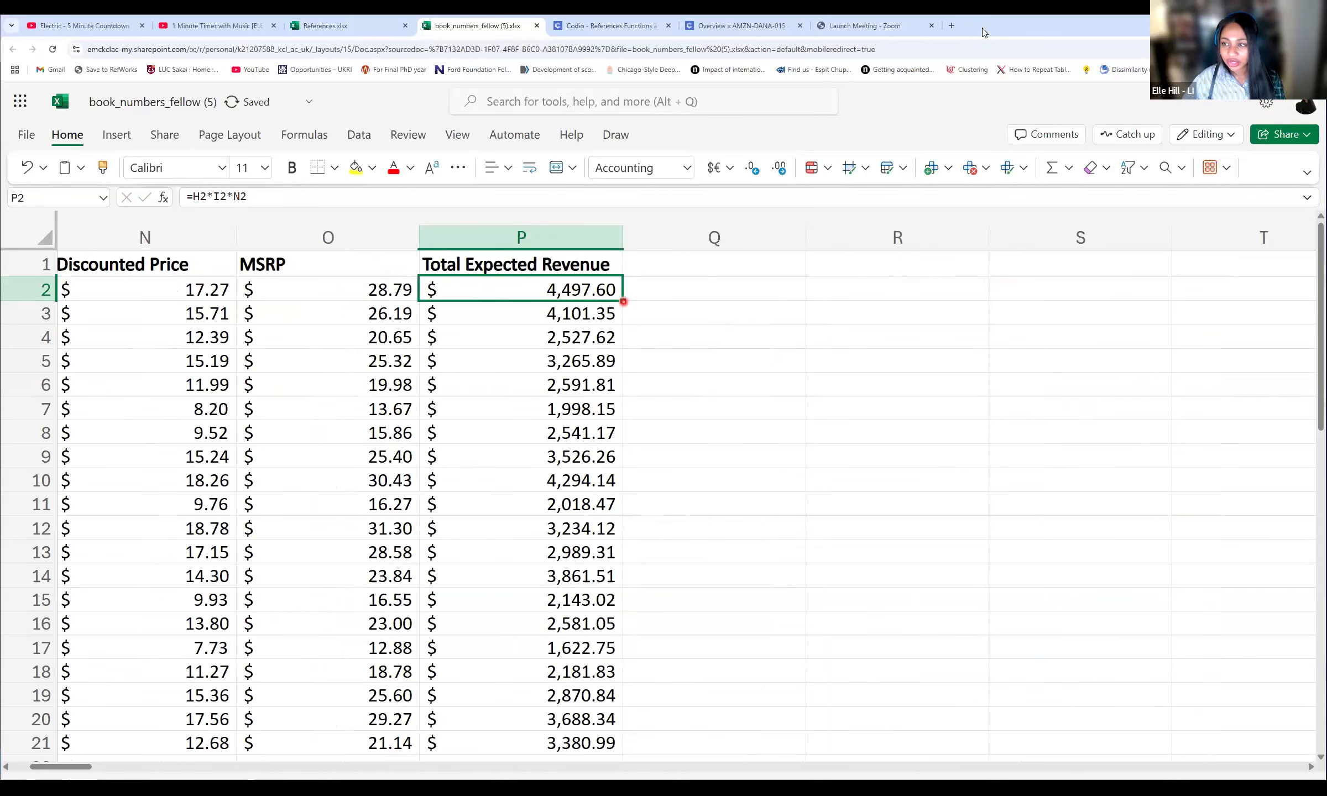
# Step: Check the total expected costs formula in the Codio guide, and add the header Total Expected Cost in Q1 of the workbook
pyautogui.hotkey('ctrl', 'Tab')
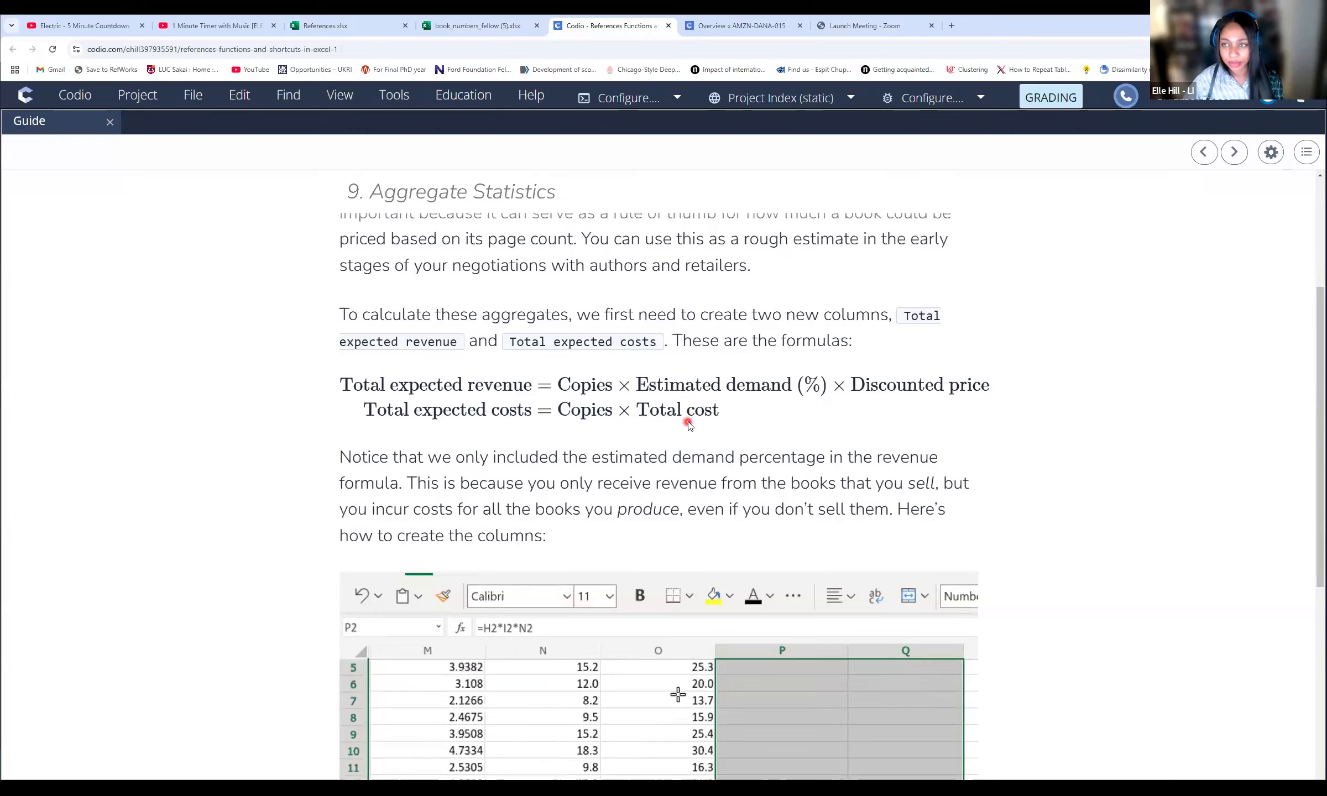
pyautogui.hotkey('ctrl', 'shift', 'Tab')
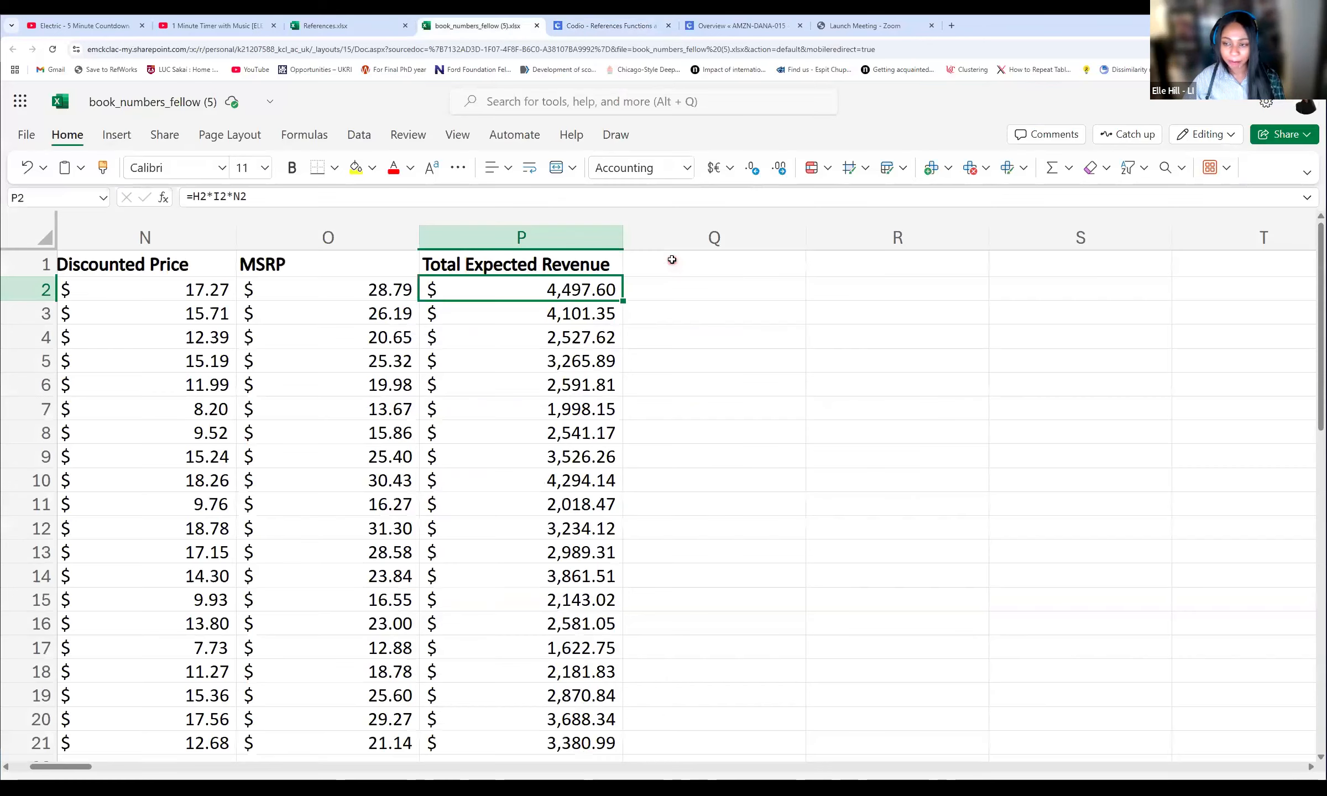
pyautogui.click(673, 260)
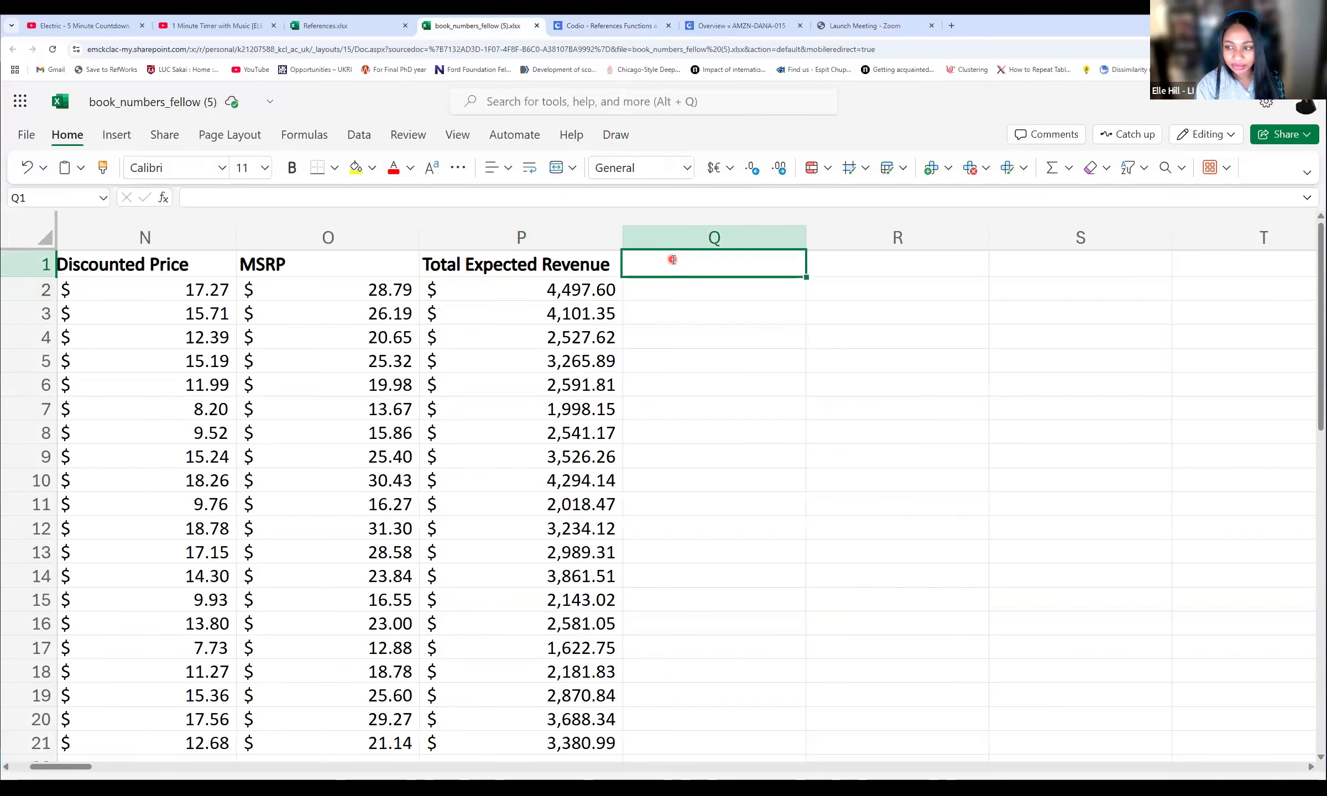
pyautogui.write('Total Expected Cost')
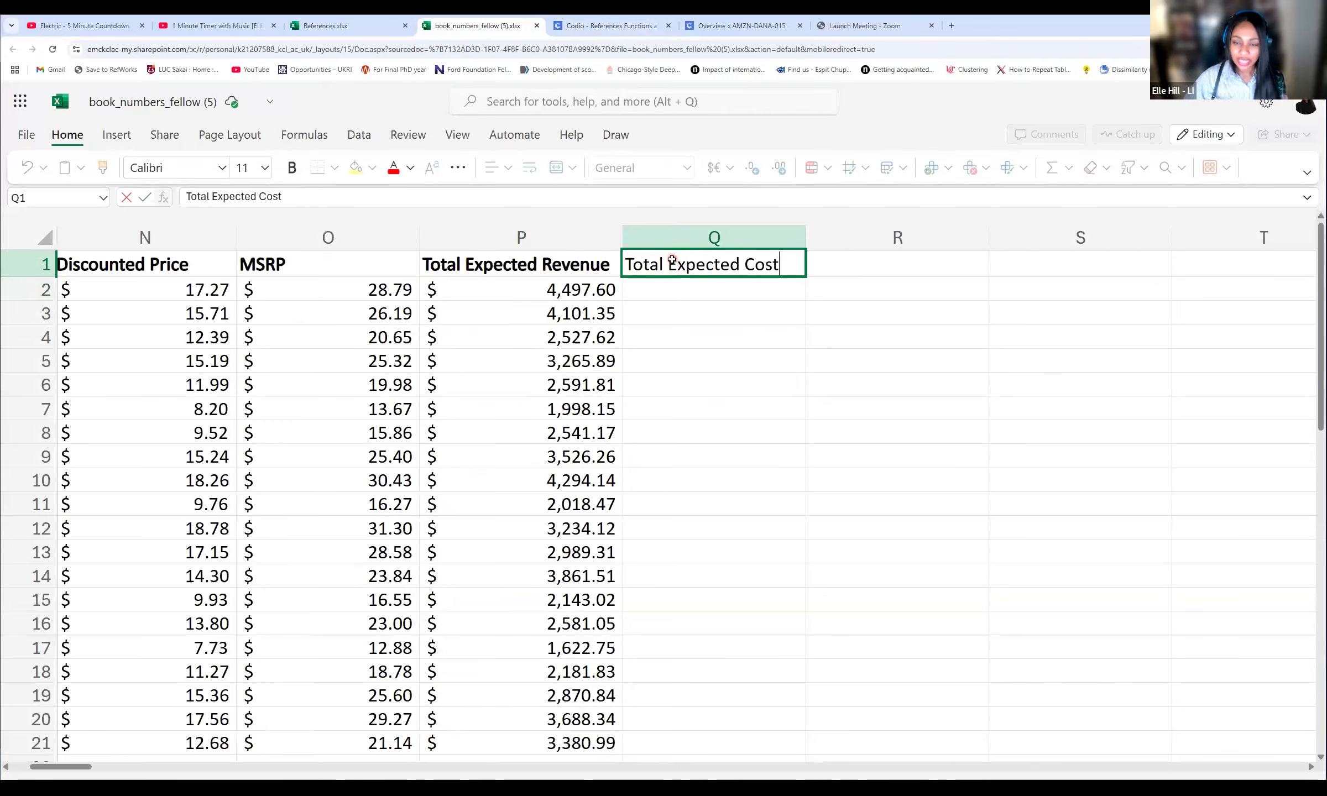
pyautogui.press('Return')
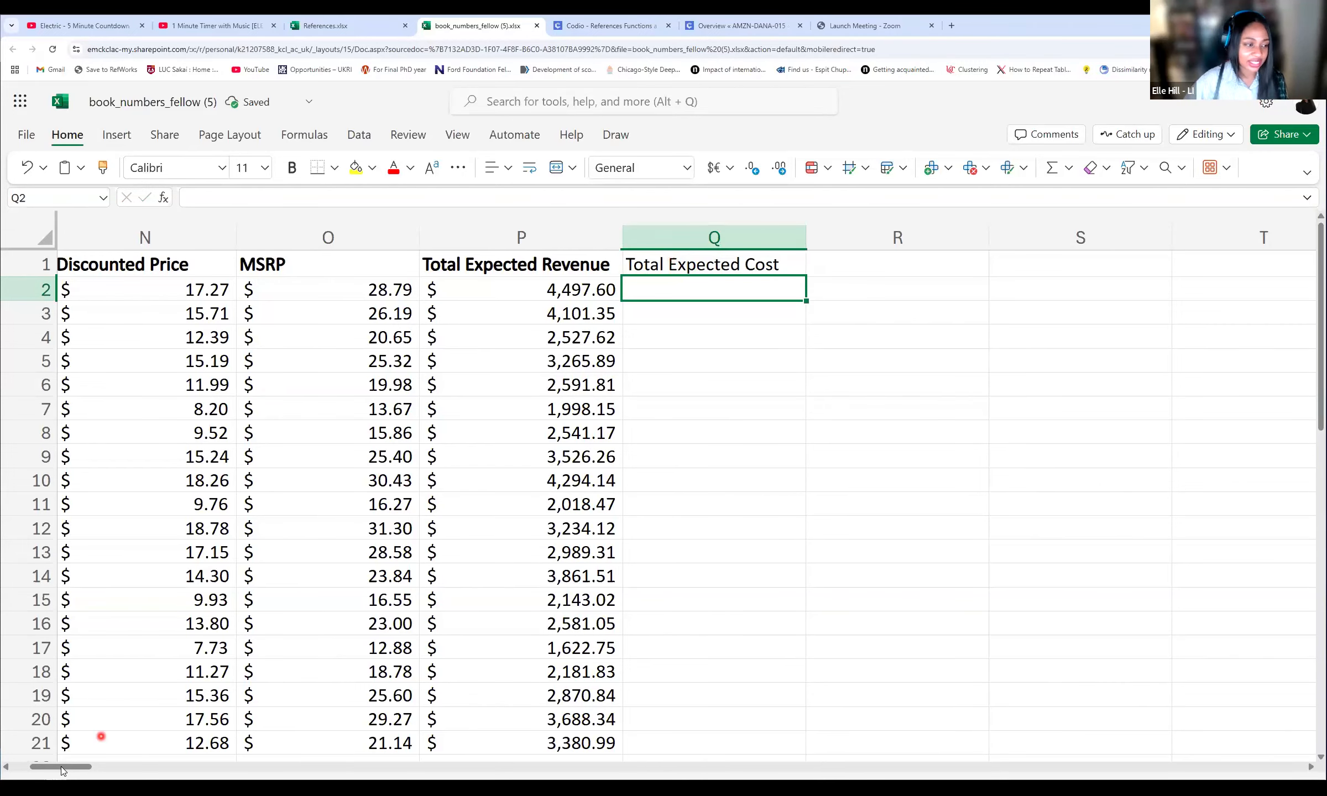
# Step: Calculate the first book's total expected cost in Q2 by multiplying copies by total cost with =H2*L2
pyautogui.write('=')
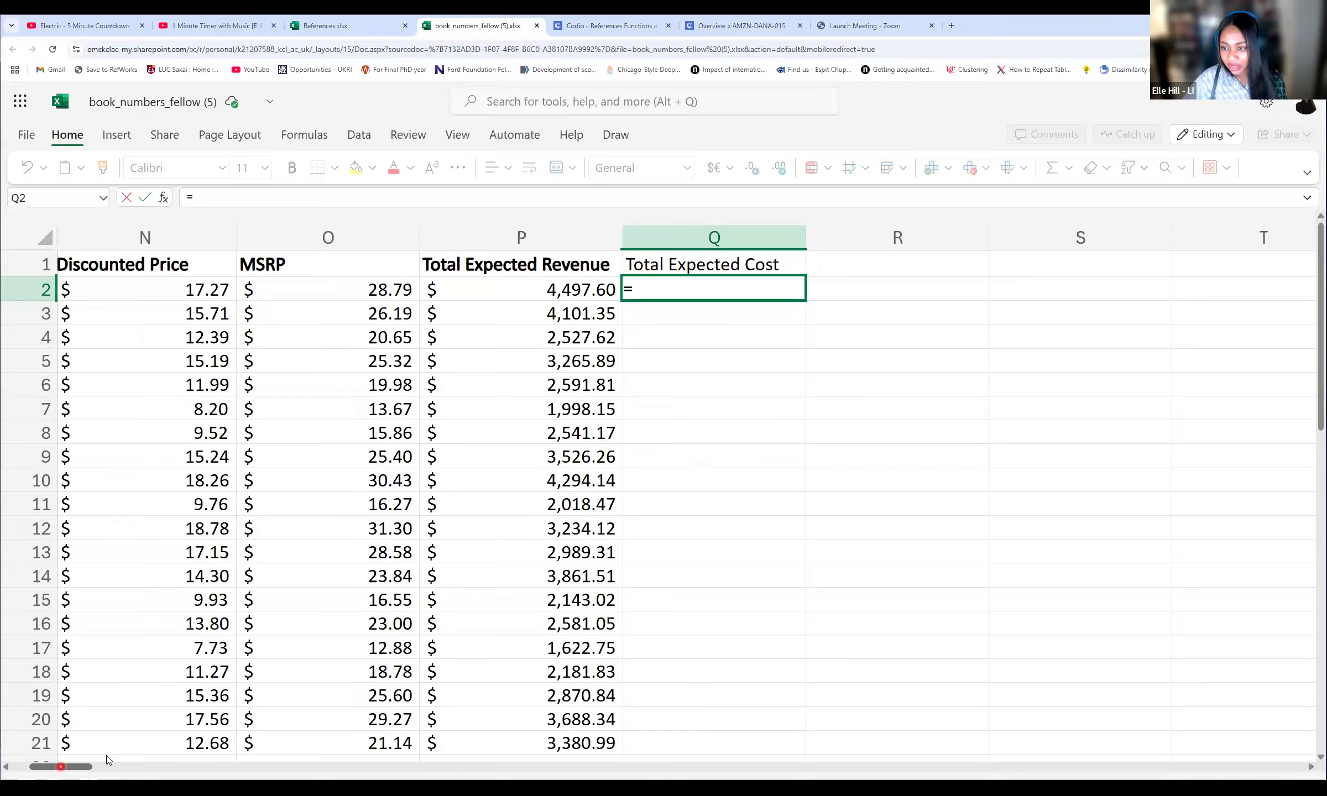
pyautogui.moveTo(61, 774); pyautogui.dragTo(57, 773)
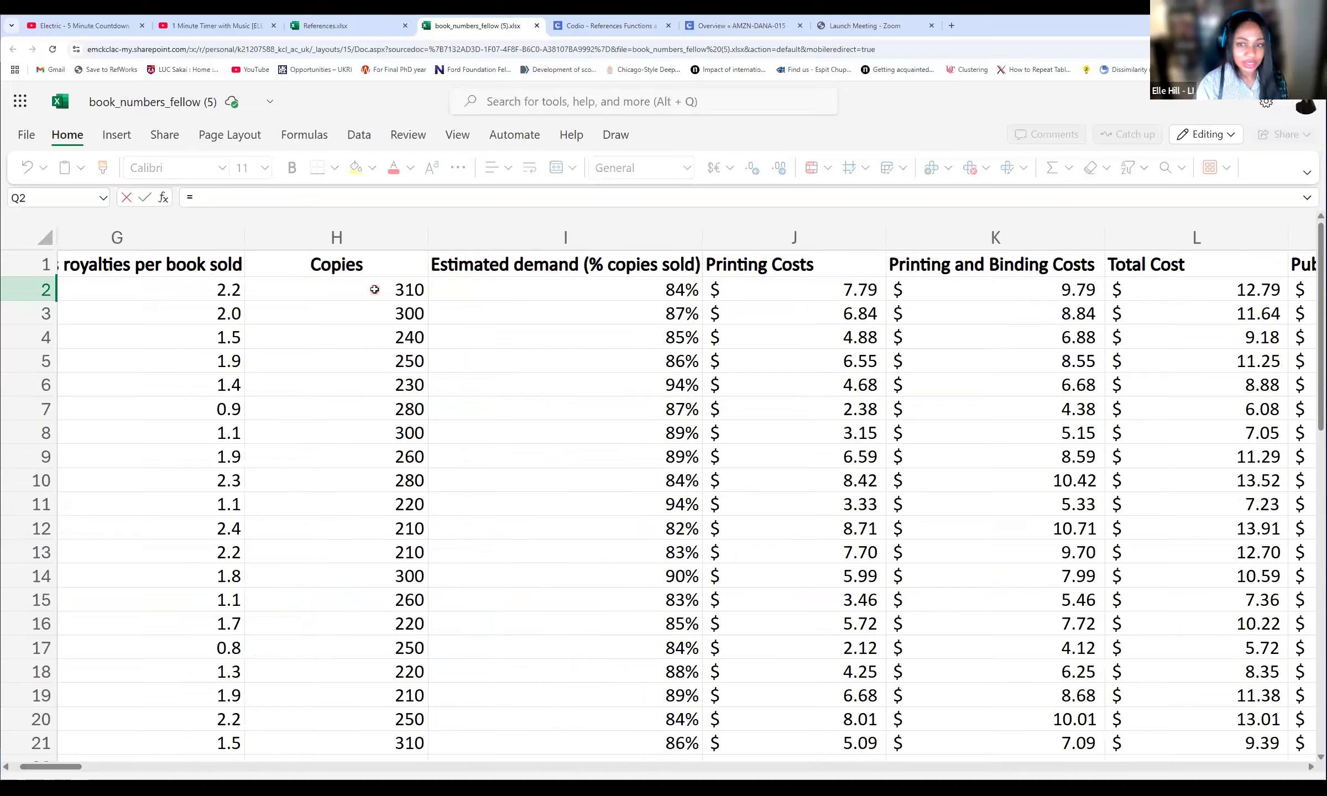
pyautogui.click(374, 289)
pyautogui.write('*')
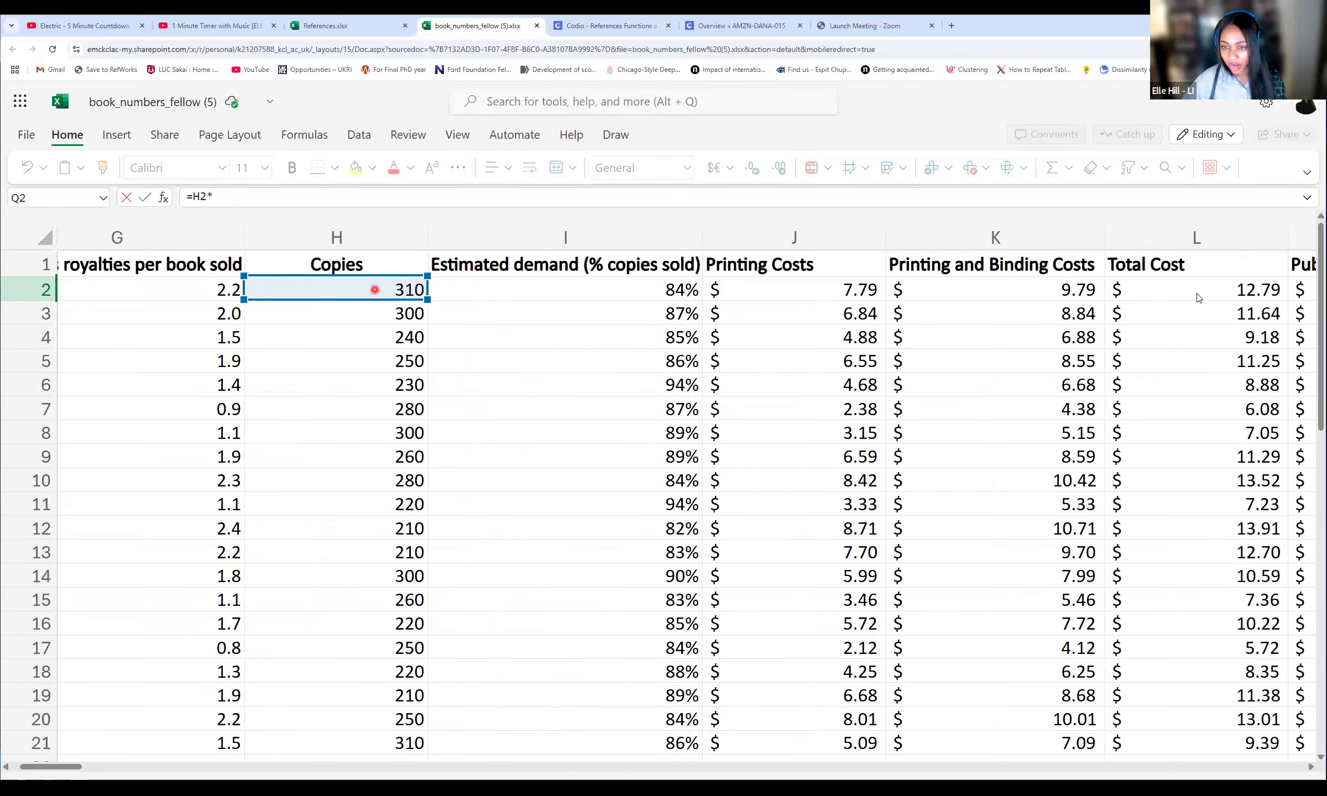
pyautogui.click(1196, 294)
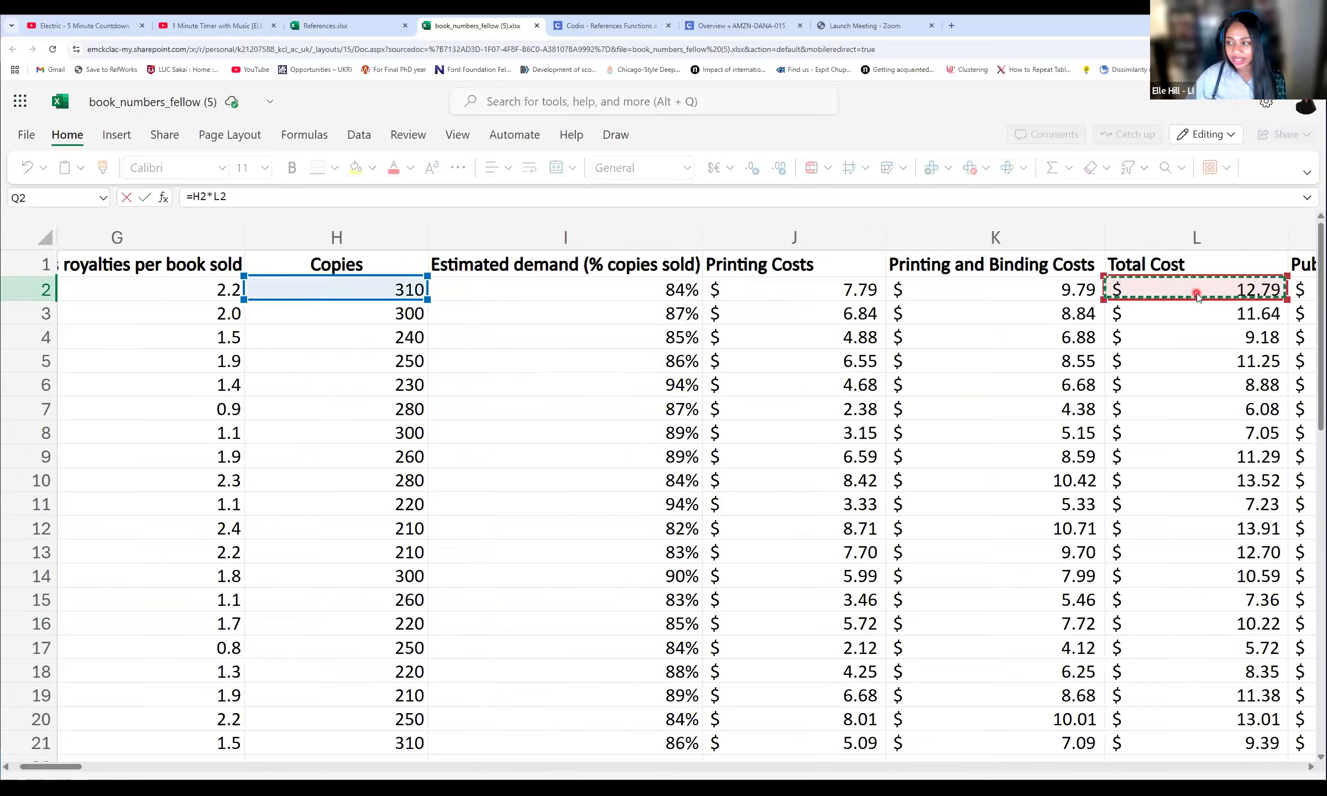
pyautogui.press('Return')
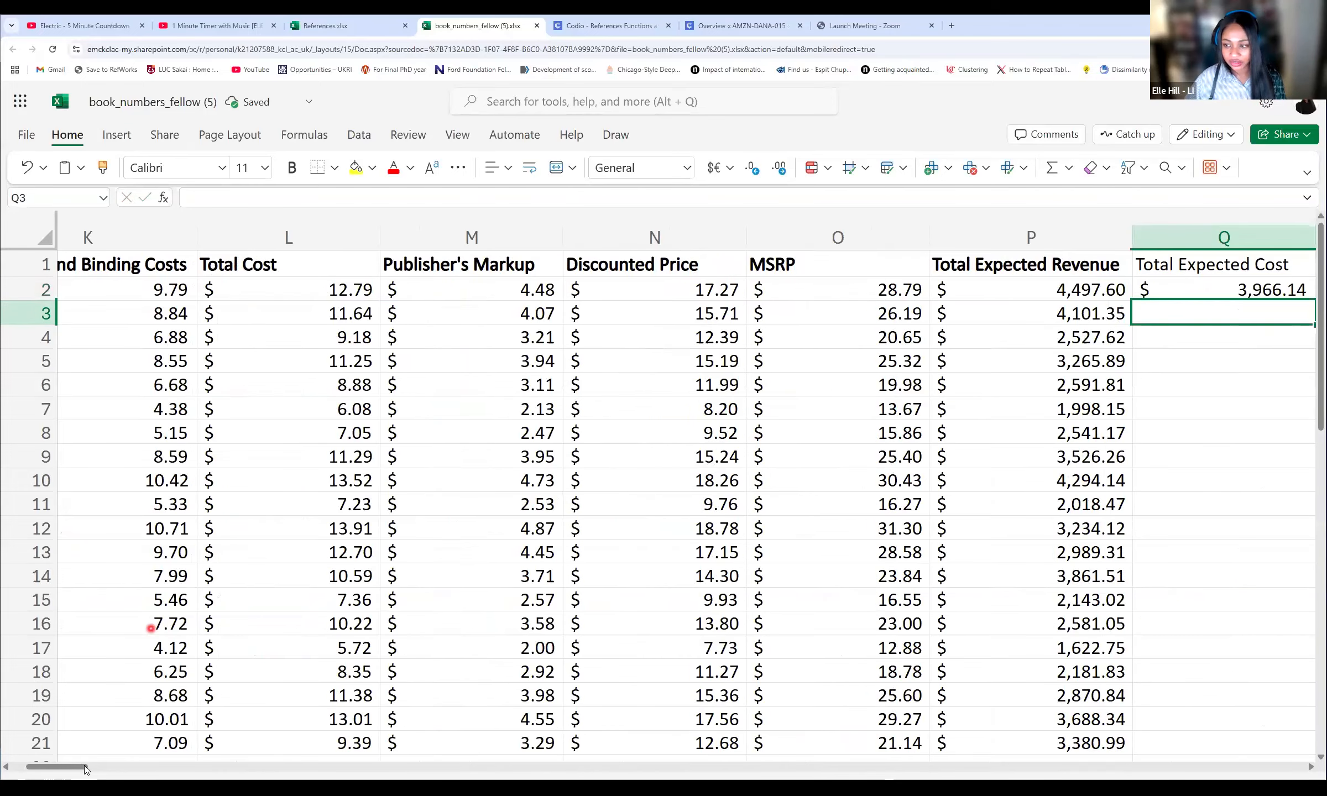
# Step: Make the Total Expected Cost header bold and fill the Q2 formula down the column for all books
pyautogui.moveTo(80, 767); pyautogui.dragTo(85, 767)
pyautogui.click(557, 287)
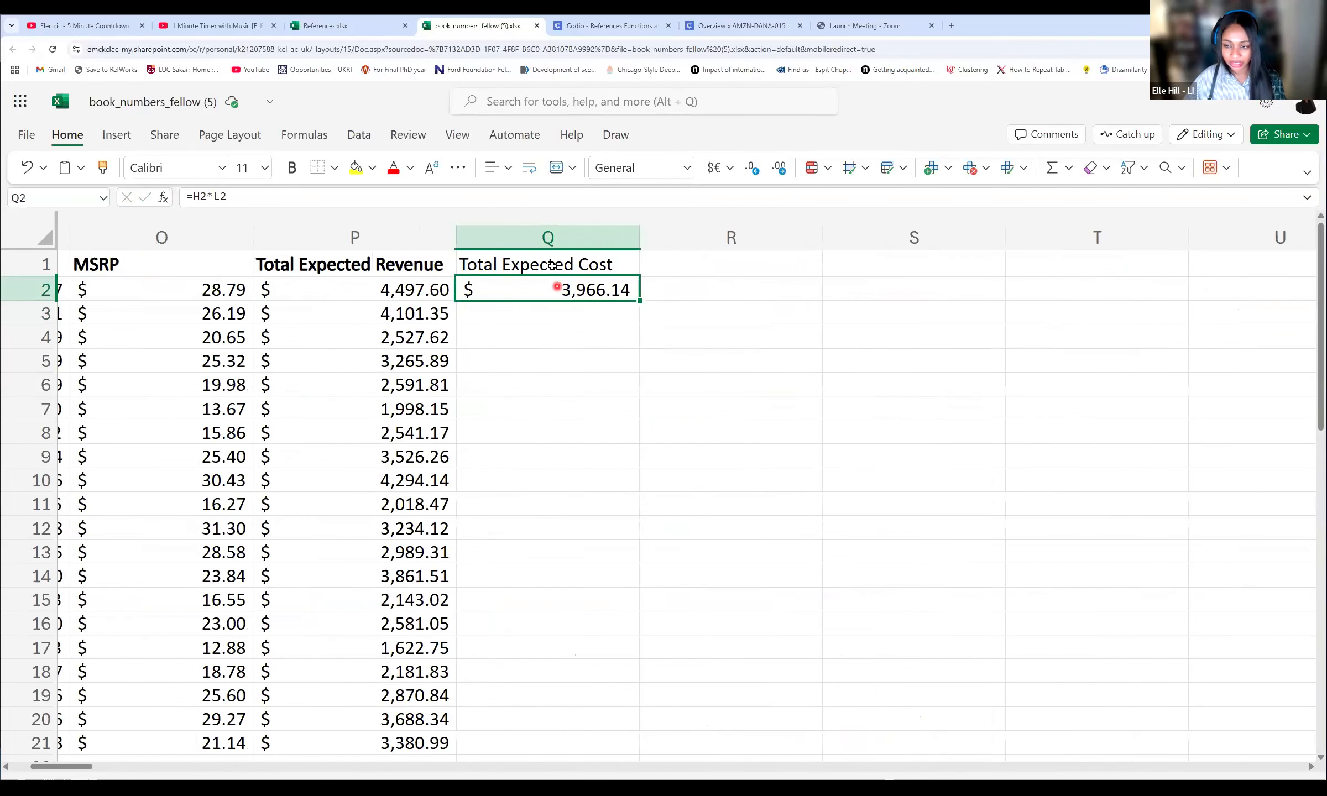
pyautogui.press('Up')
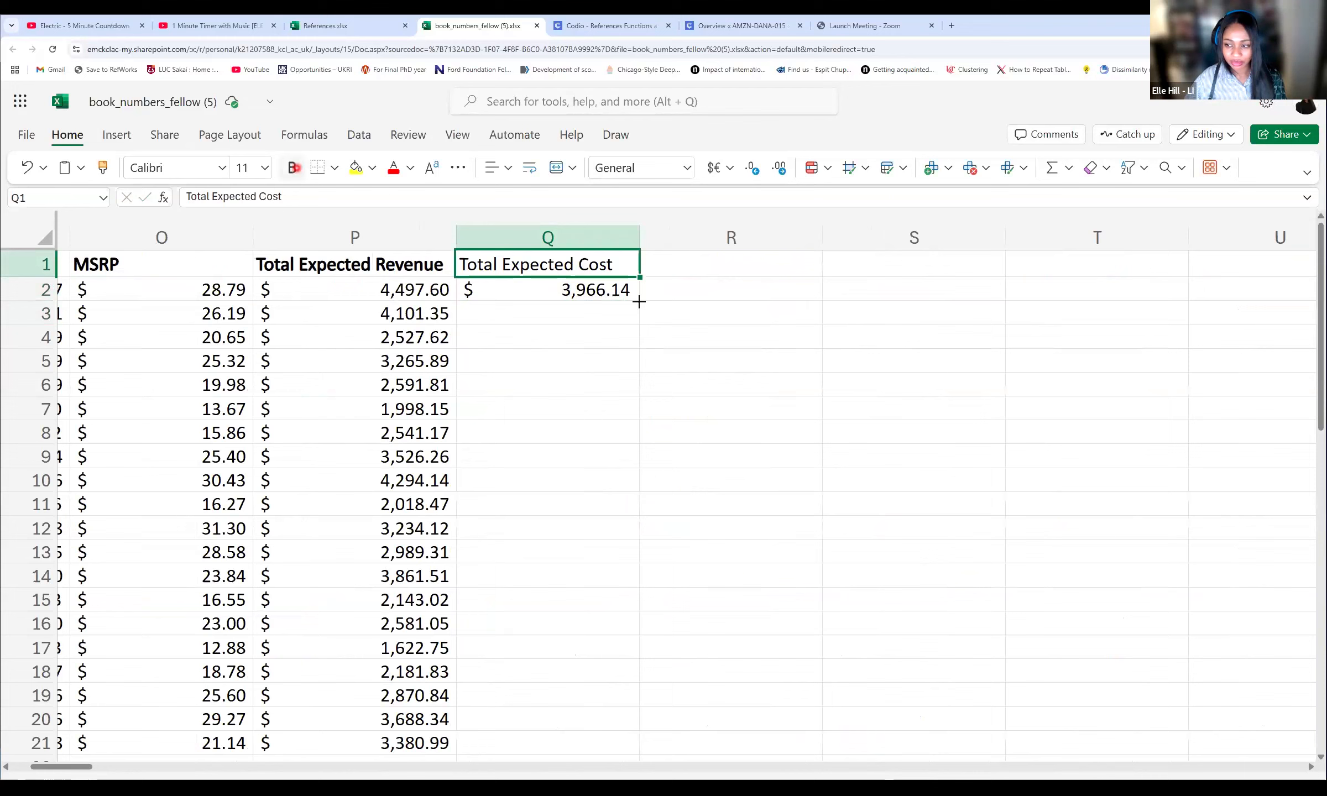
pyautogui.hotkey('ctrl', 'b')
pyautogui.doubleClick(639, 301)
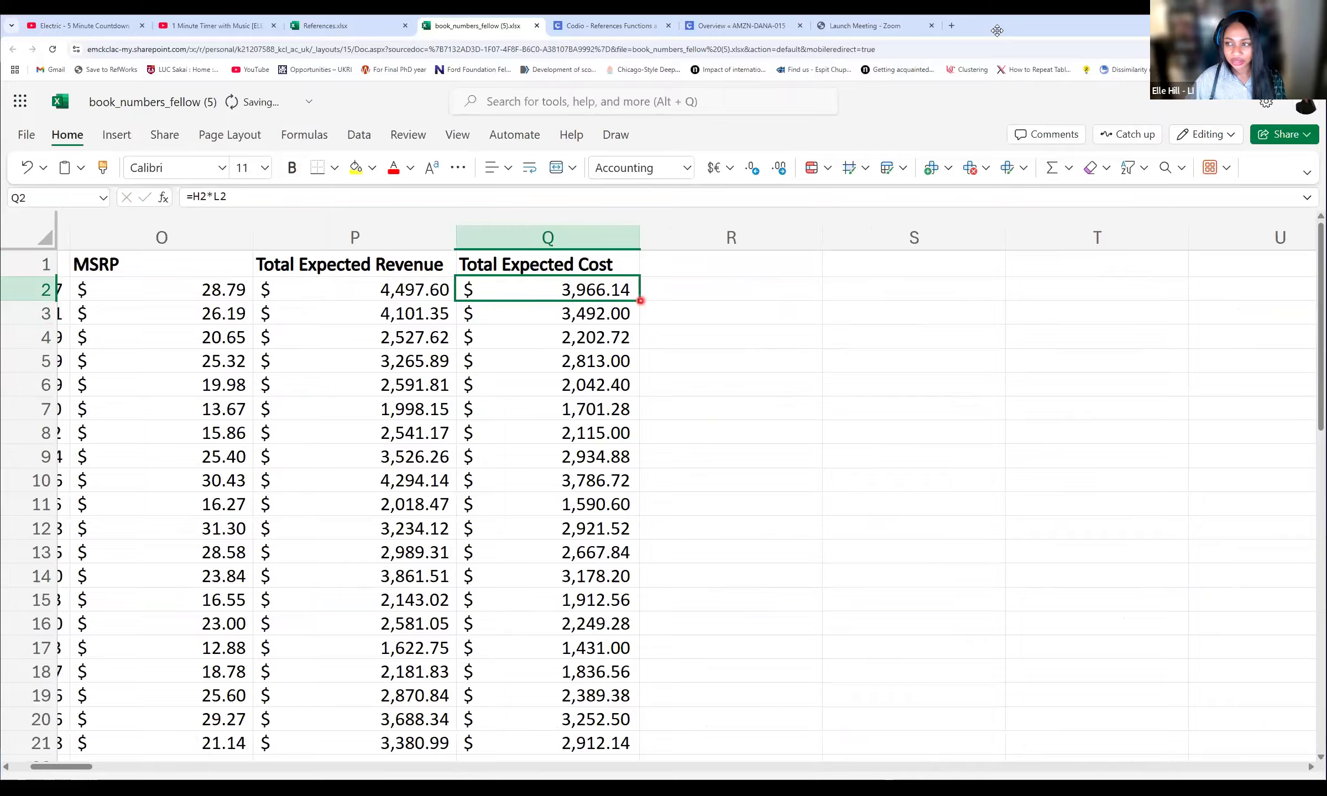
# Step: Return to the Codio guide and go to Example 2 about the total expected revenue across all sold books
pyautogui.click(613, 28)
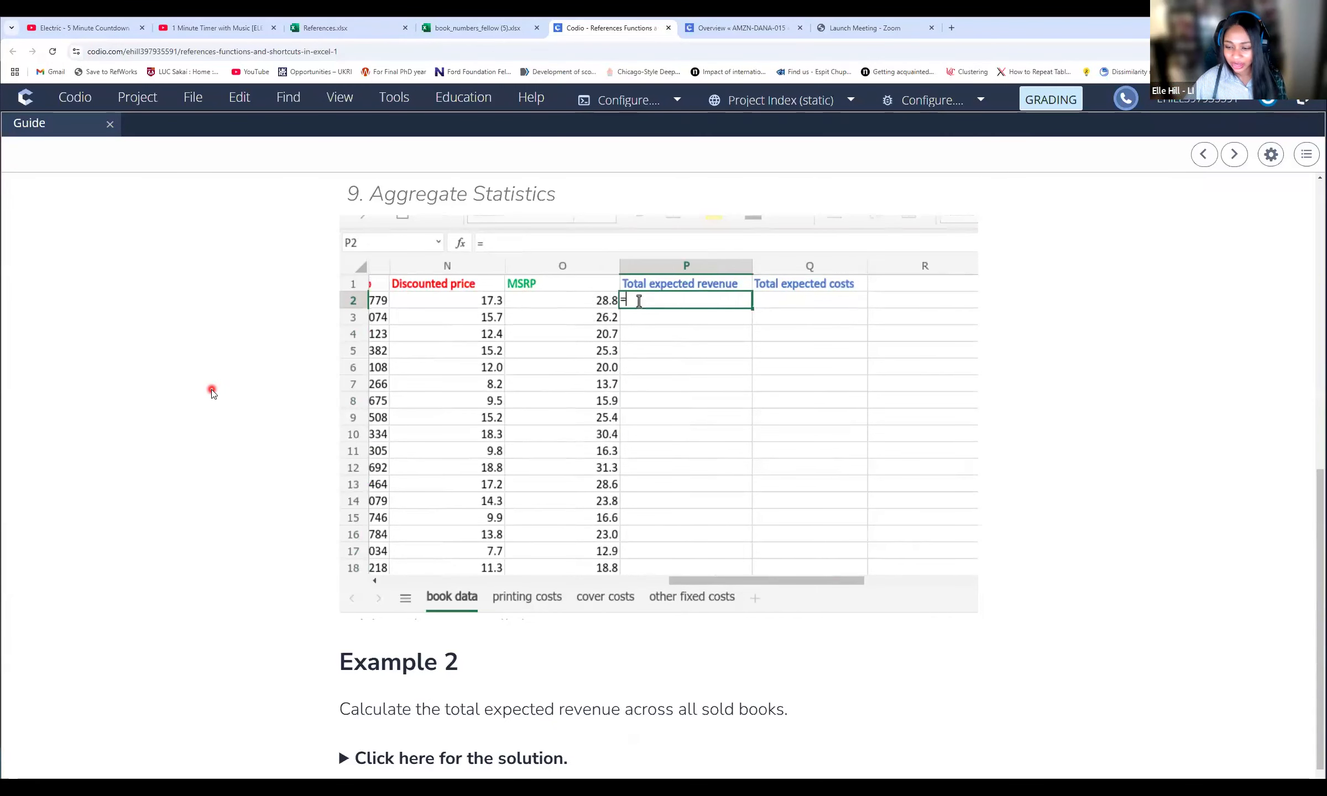
pyautogui.scroll(-2, 216, 436)
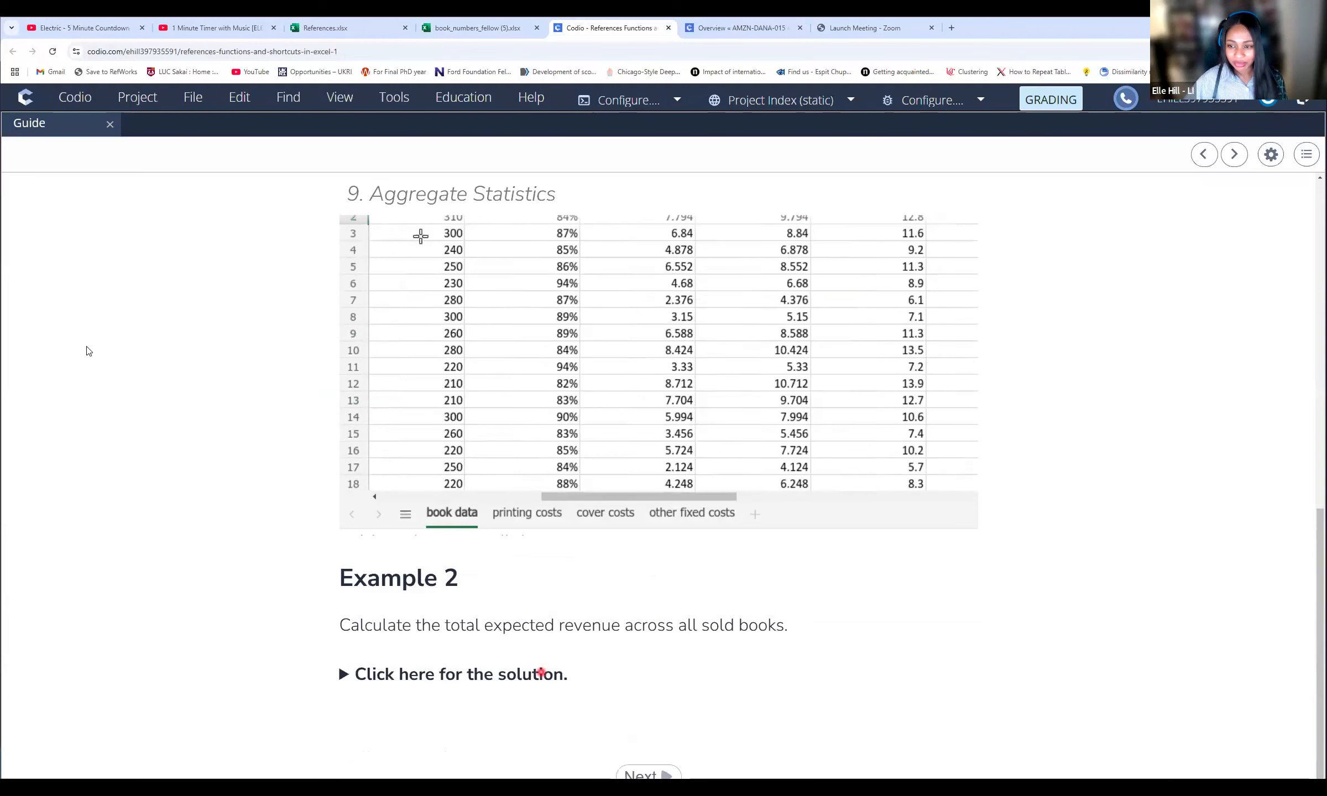
# Step: Go through Exercises 5 and 6 in the Codio guide on total expected costs and profits, and return to the book workbook
pyautogui.click(646, 776)
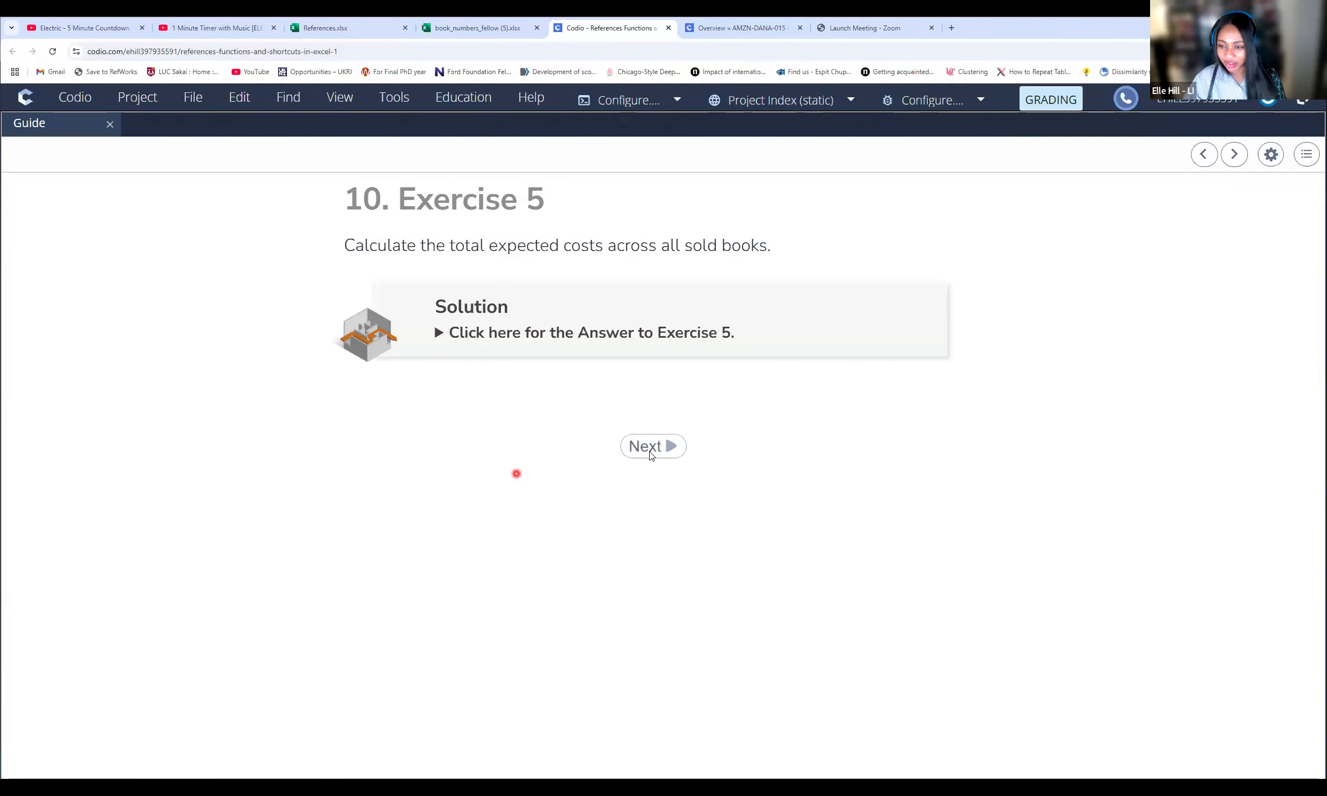
pyautogui.click(630, 584)
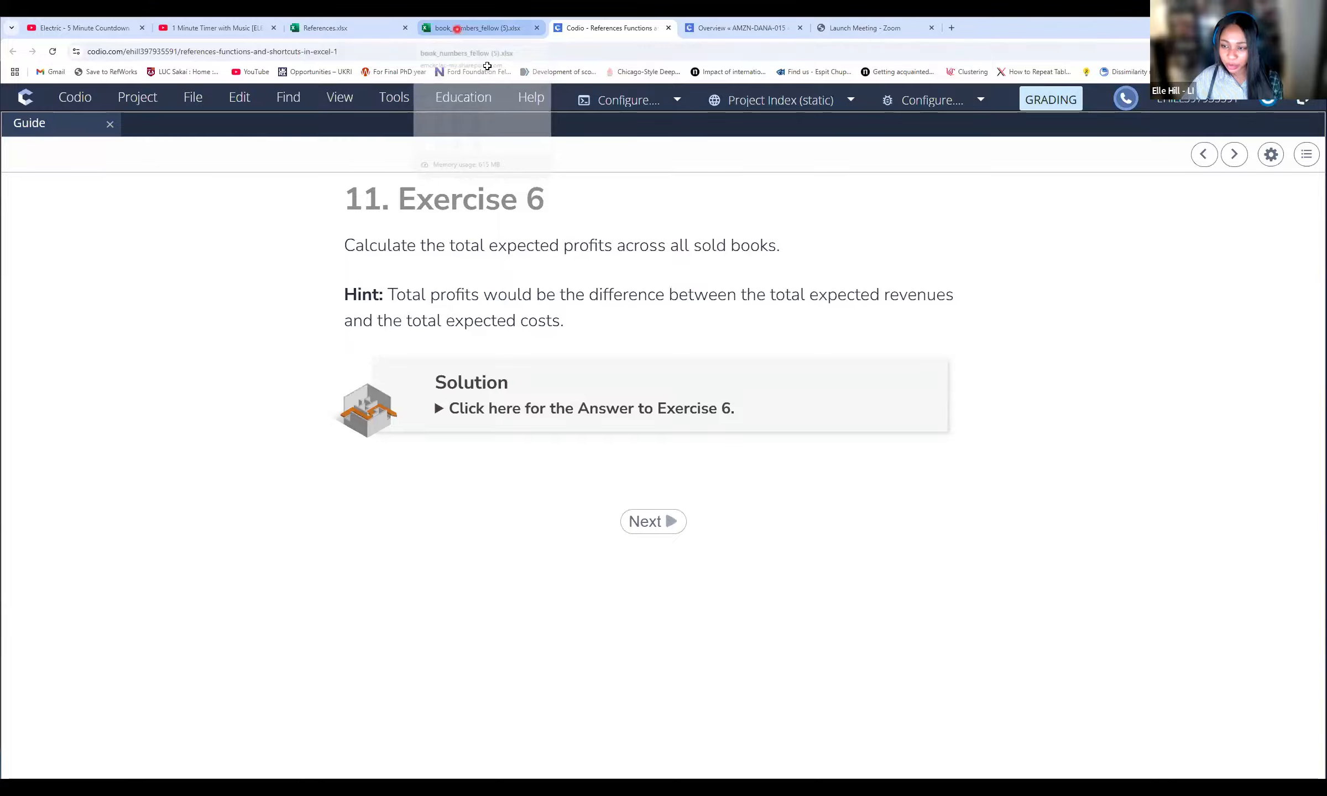
pyautogui.click(454, 28)
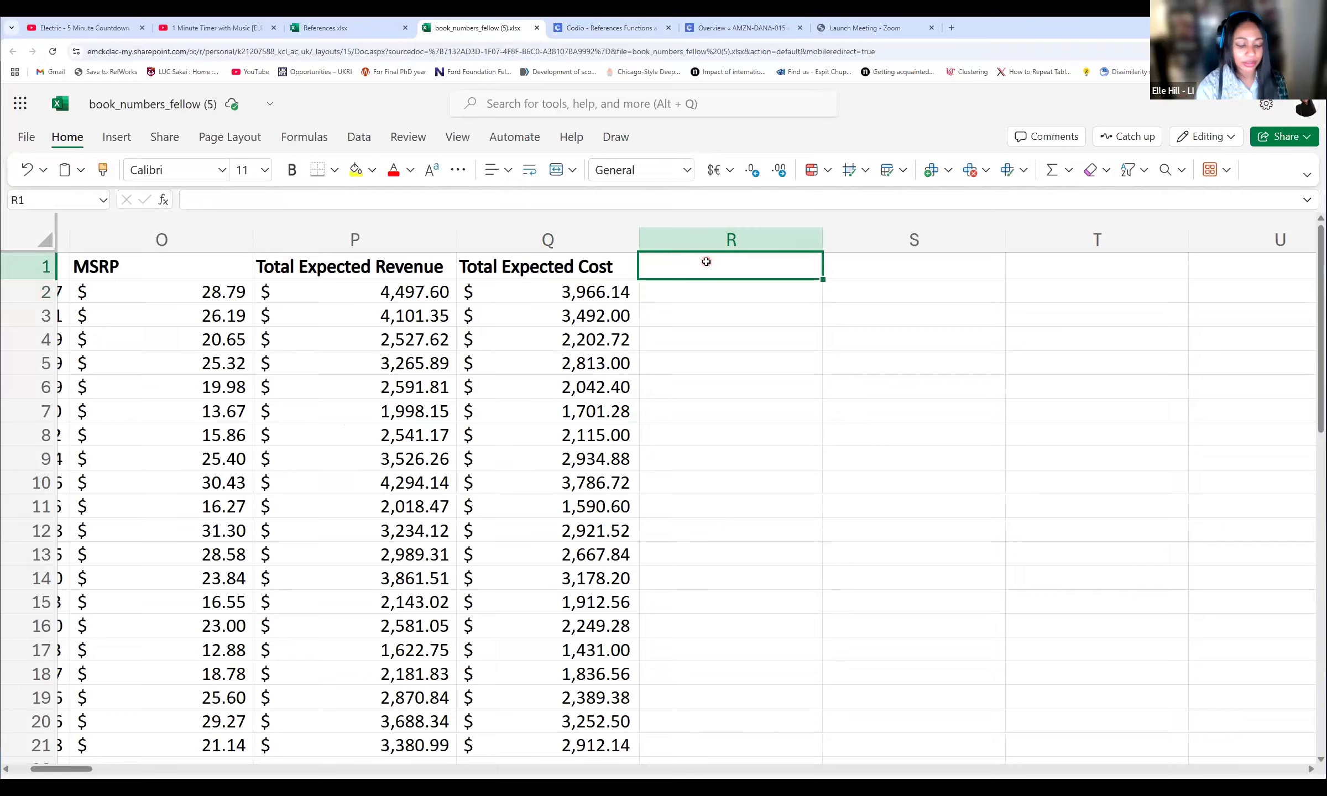
# Step: Add the header Total Expected Profit in R1 and make it bold
pyautogui.doubleClick(706, 262)
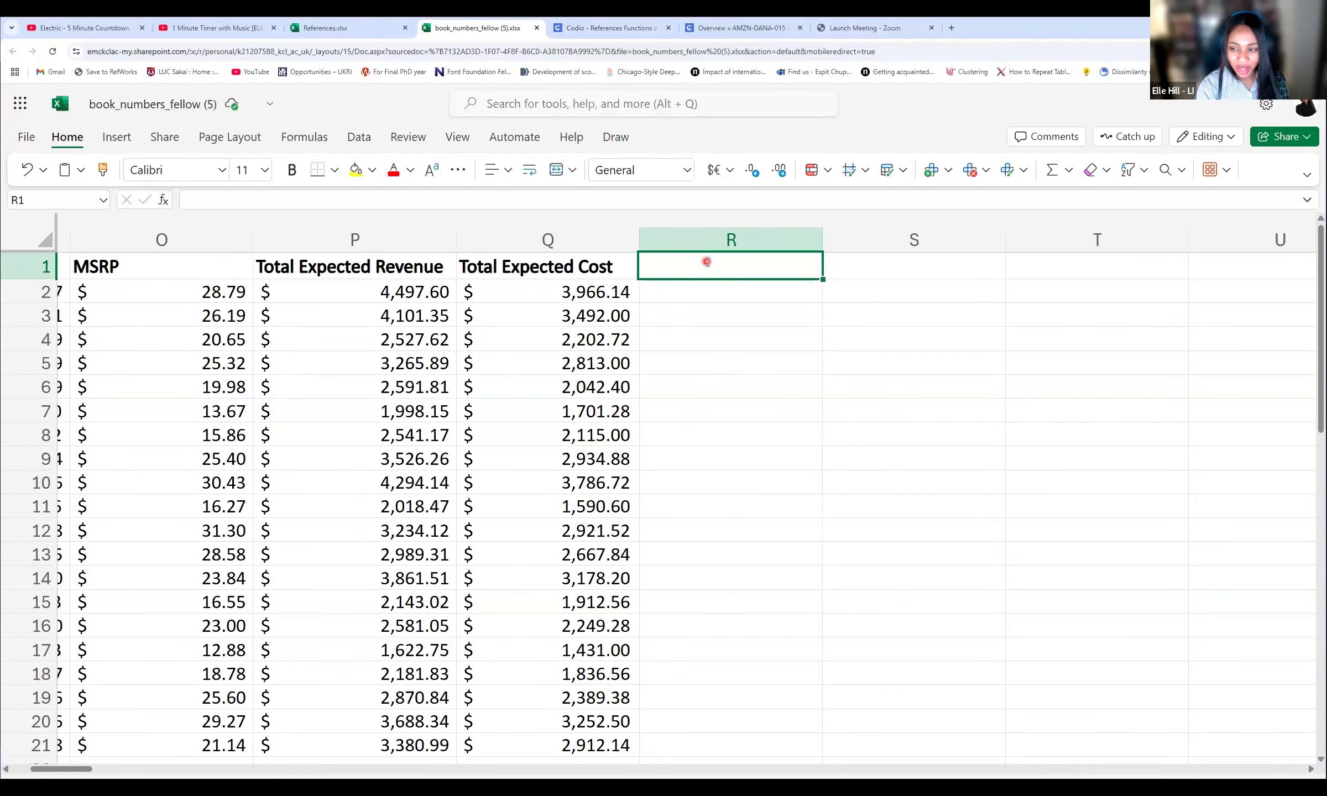
pyautogui.write('Total E')
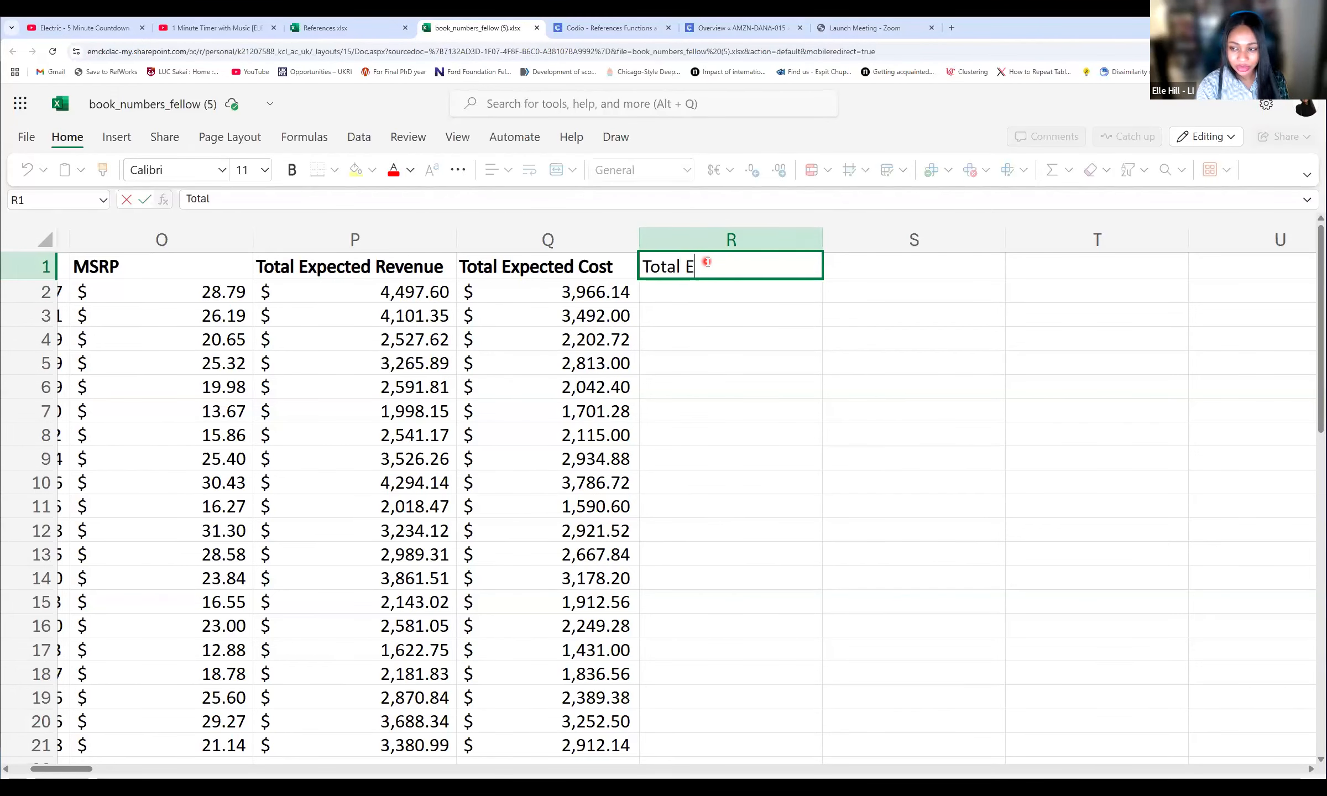
pyautogui.write('xpected Pr')
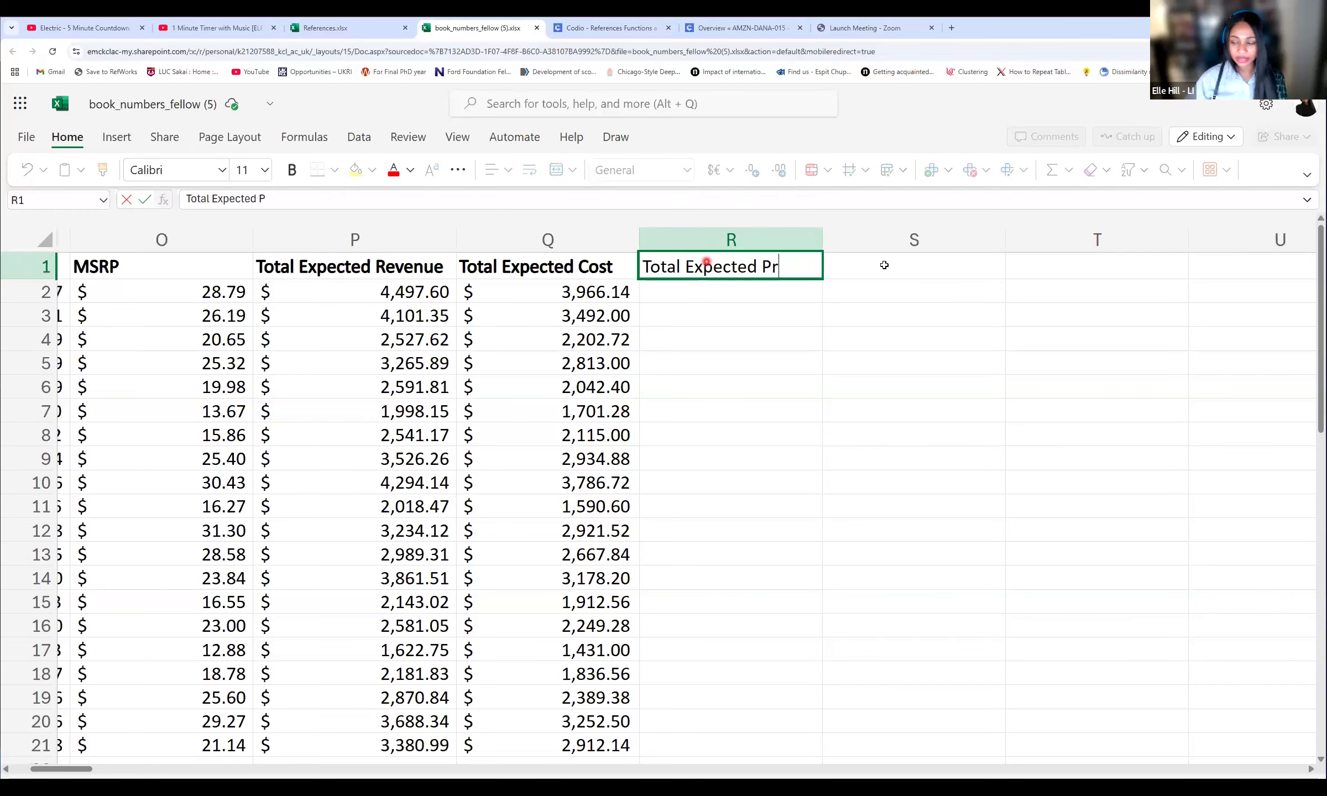
pyautogui.write('ofit')
pyautogui.press('Return')
pyautogui.press('Up')
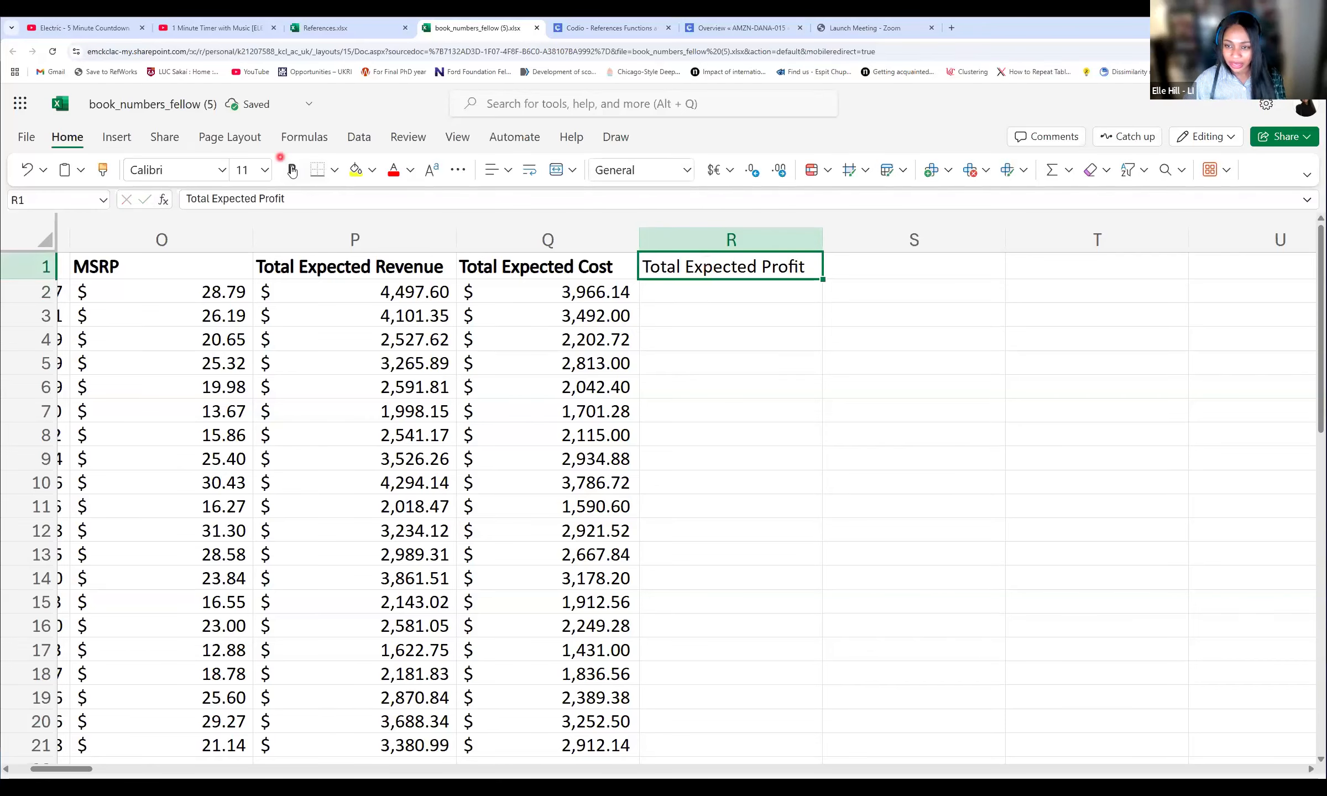
pyautogui.click(290, 169)
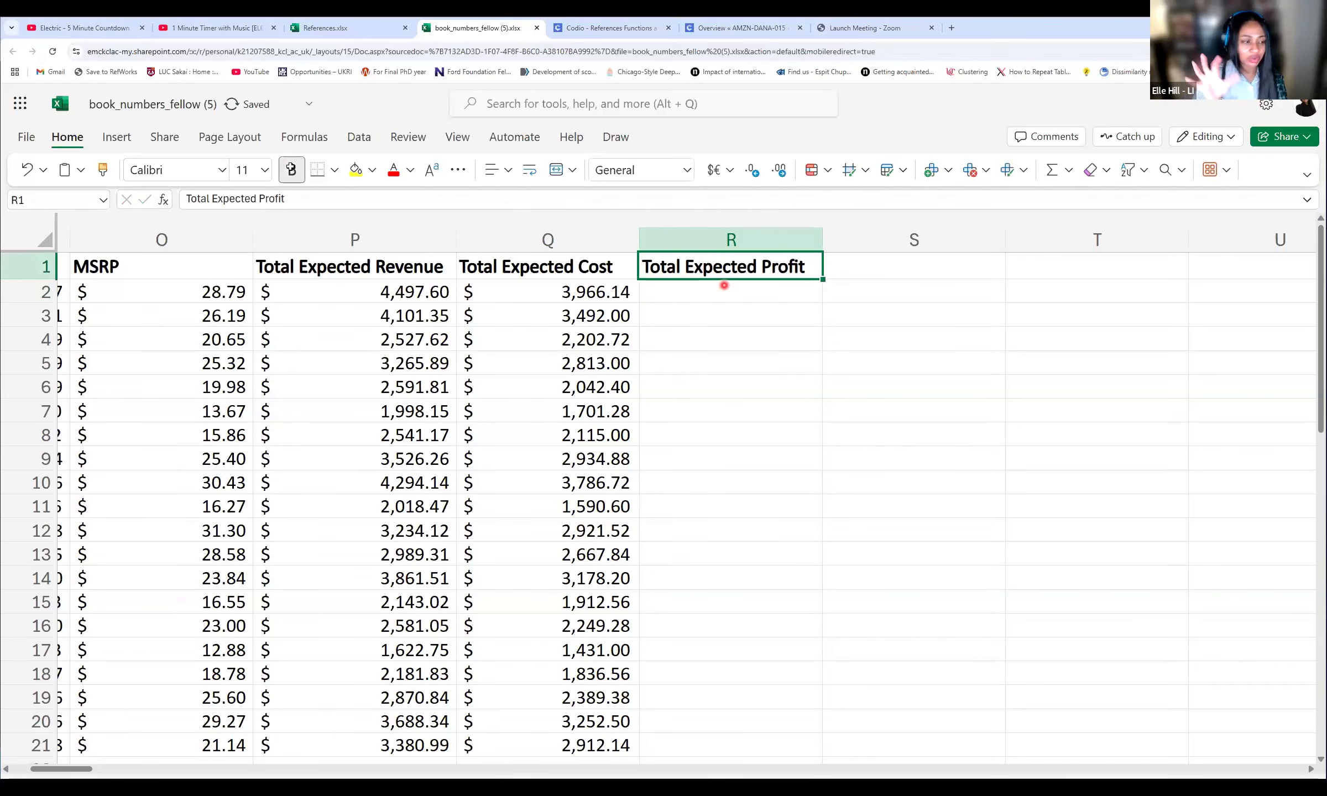
# Step: Calculate the first book's total expected profit in R2 by subtracting cost from revenue with =P2-Q2
pyautogui.click(724, 285)
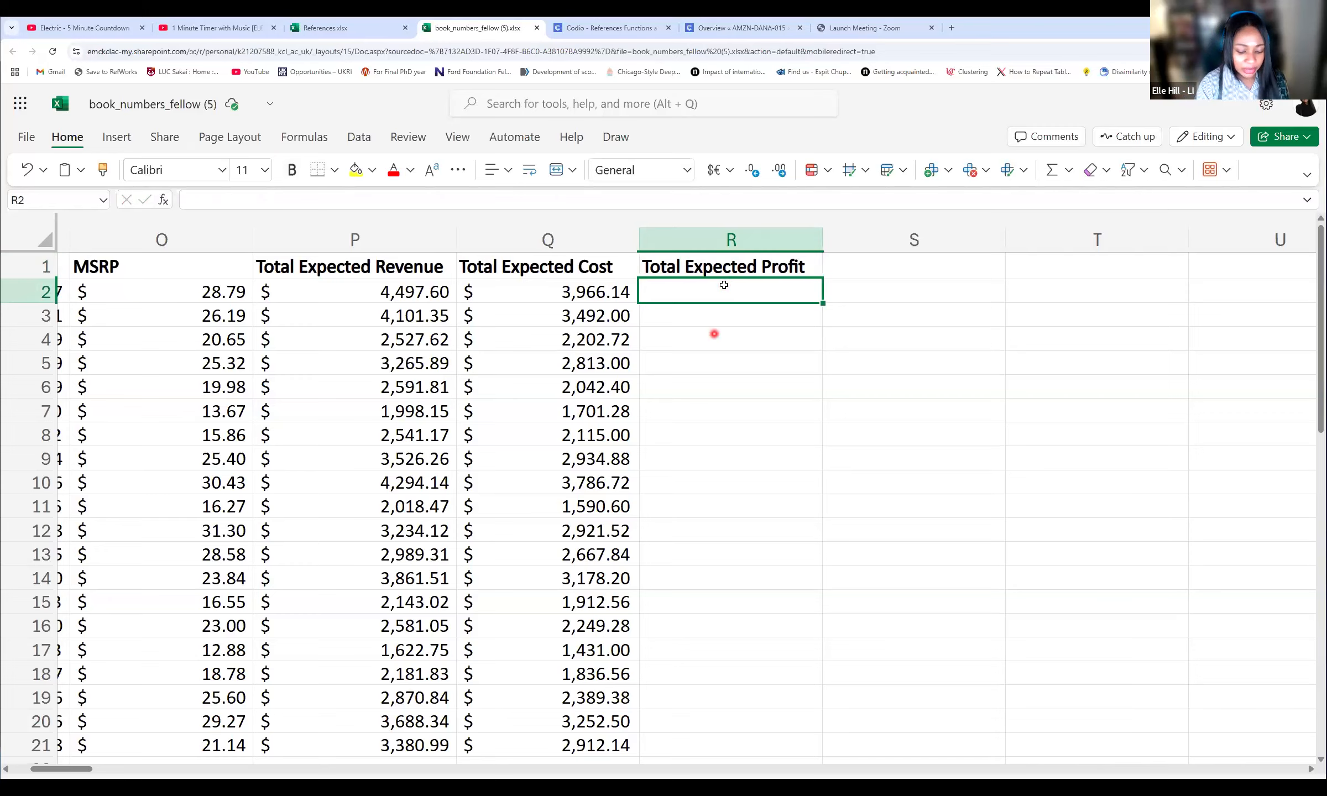
pyautogui.write('=')
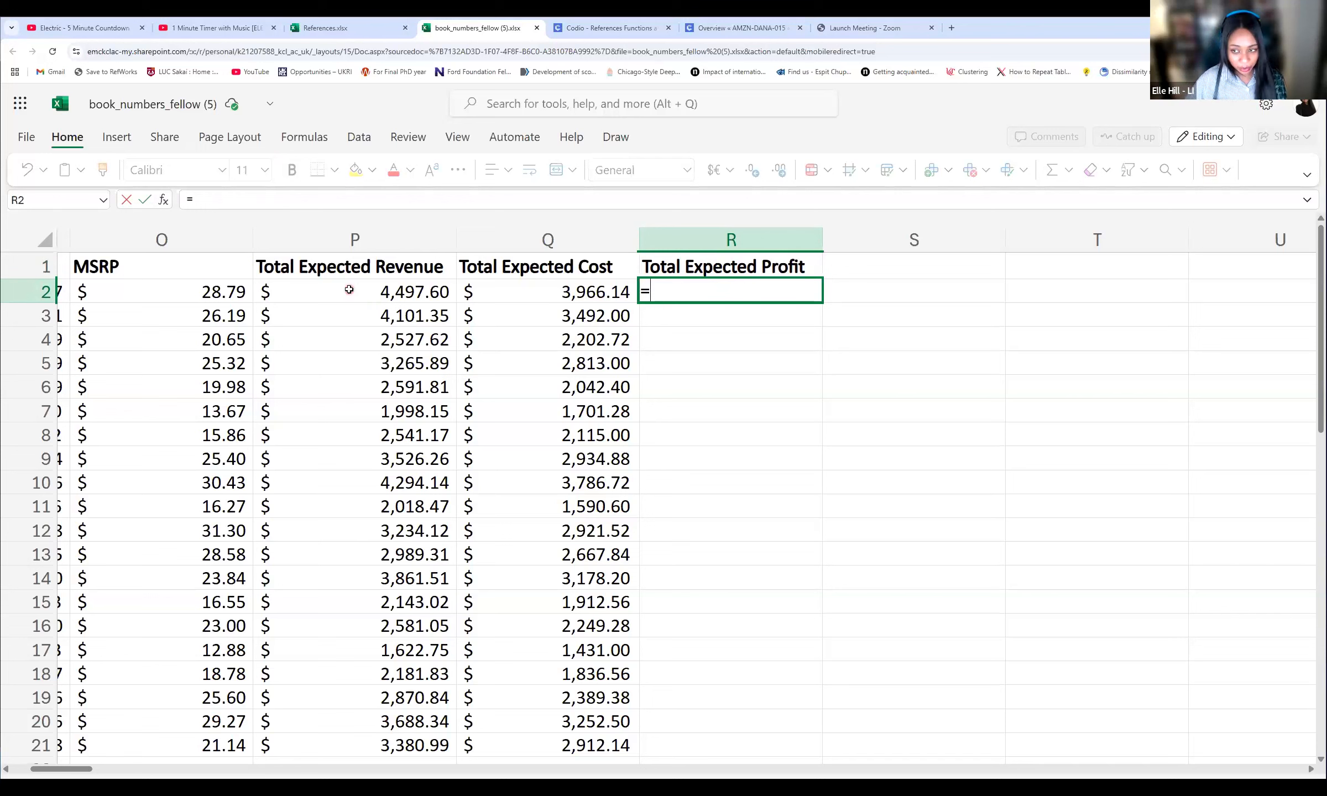
pyautogui.click(349, 289)
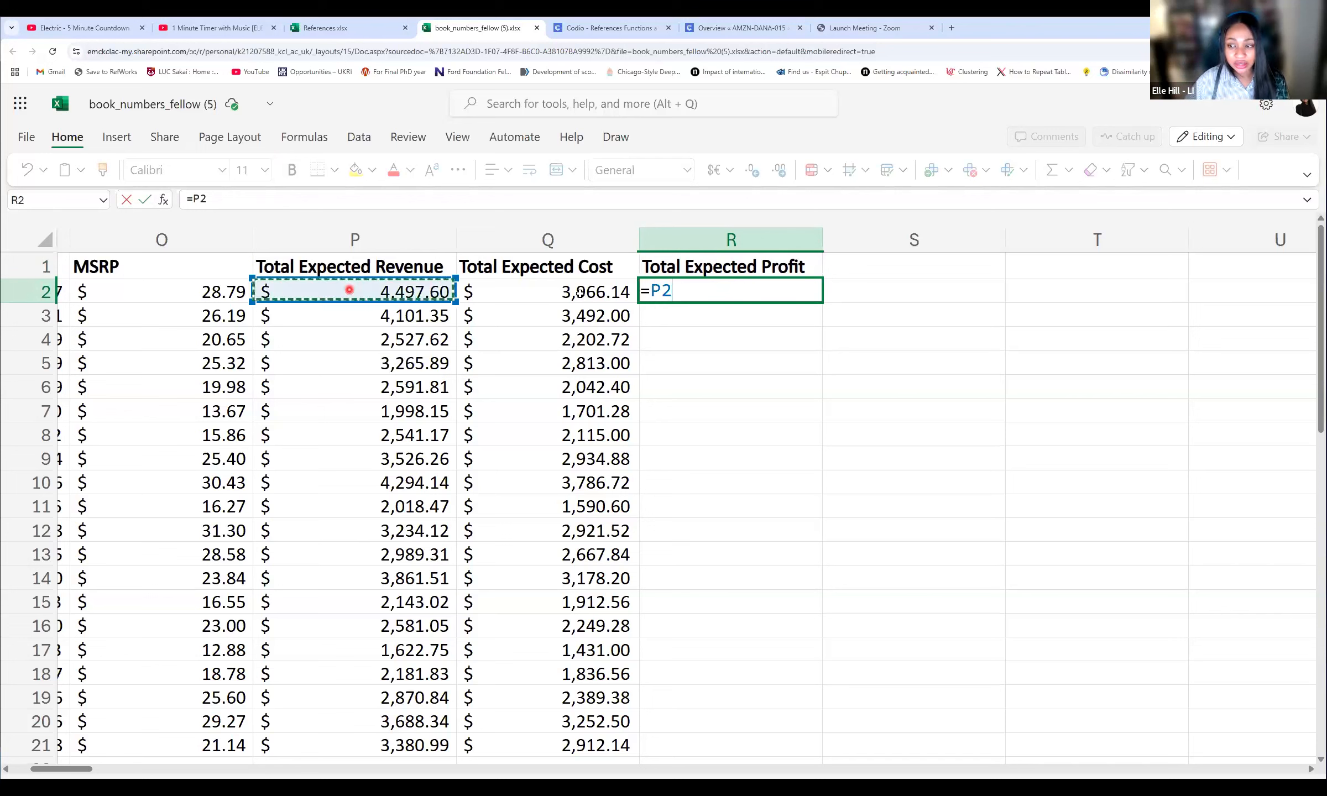
pyautogui.write('-')
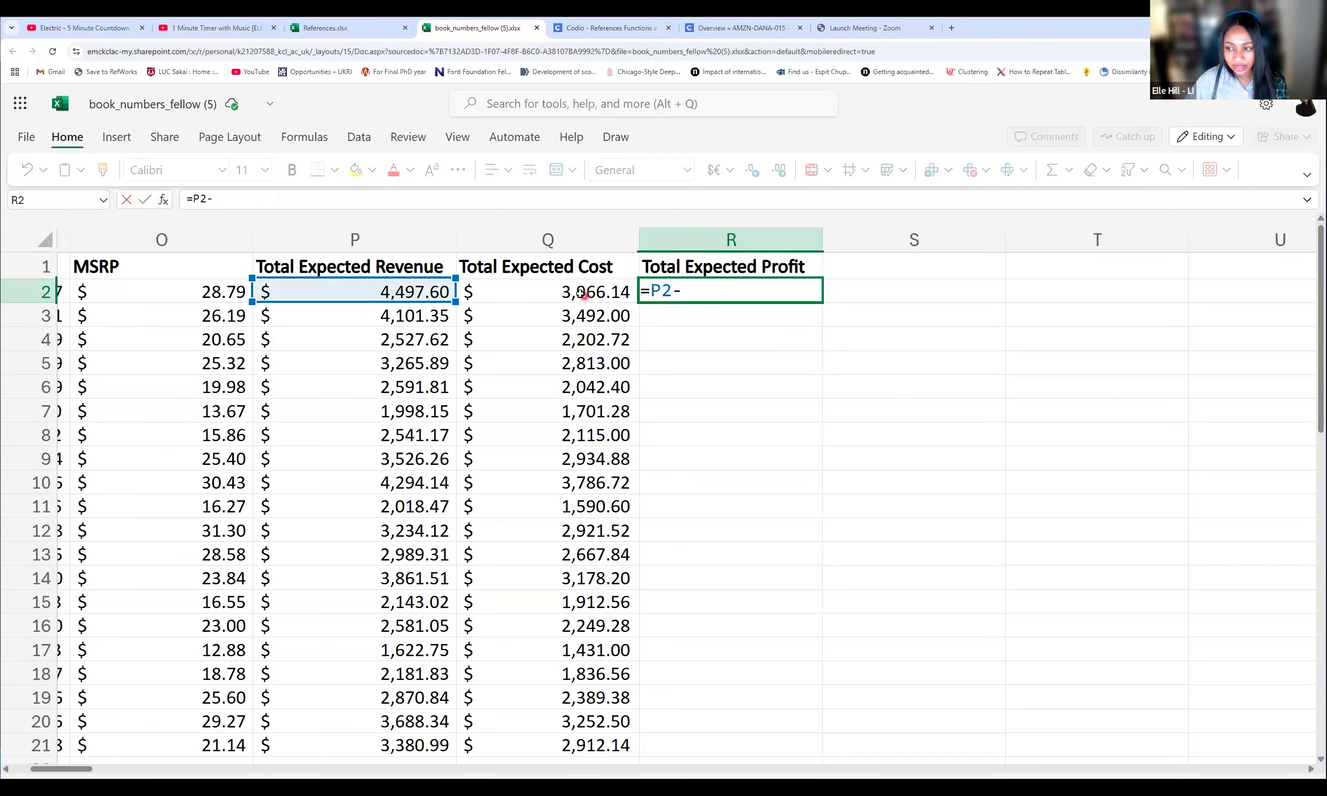
pyautogui.click(580, 293)
pyautogui.press('Return')
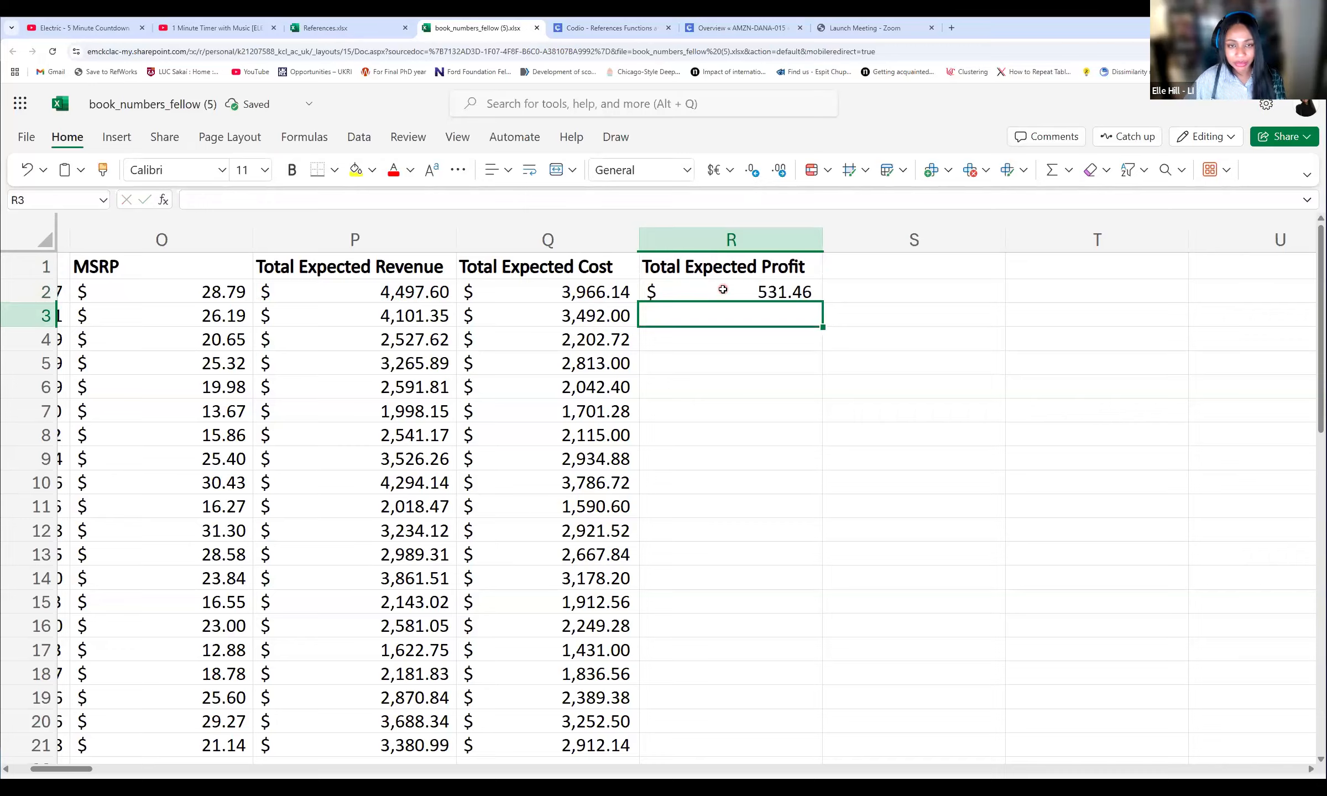
# Step: Fill the R2 profit formula down the Total Expected Profit column for all books
pyautogui.click(722, 289)
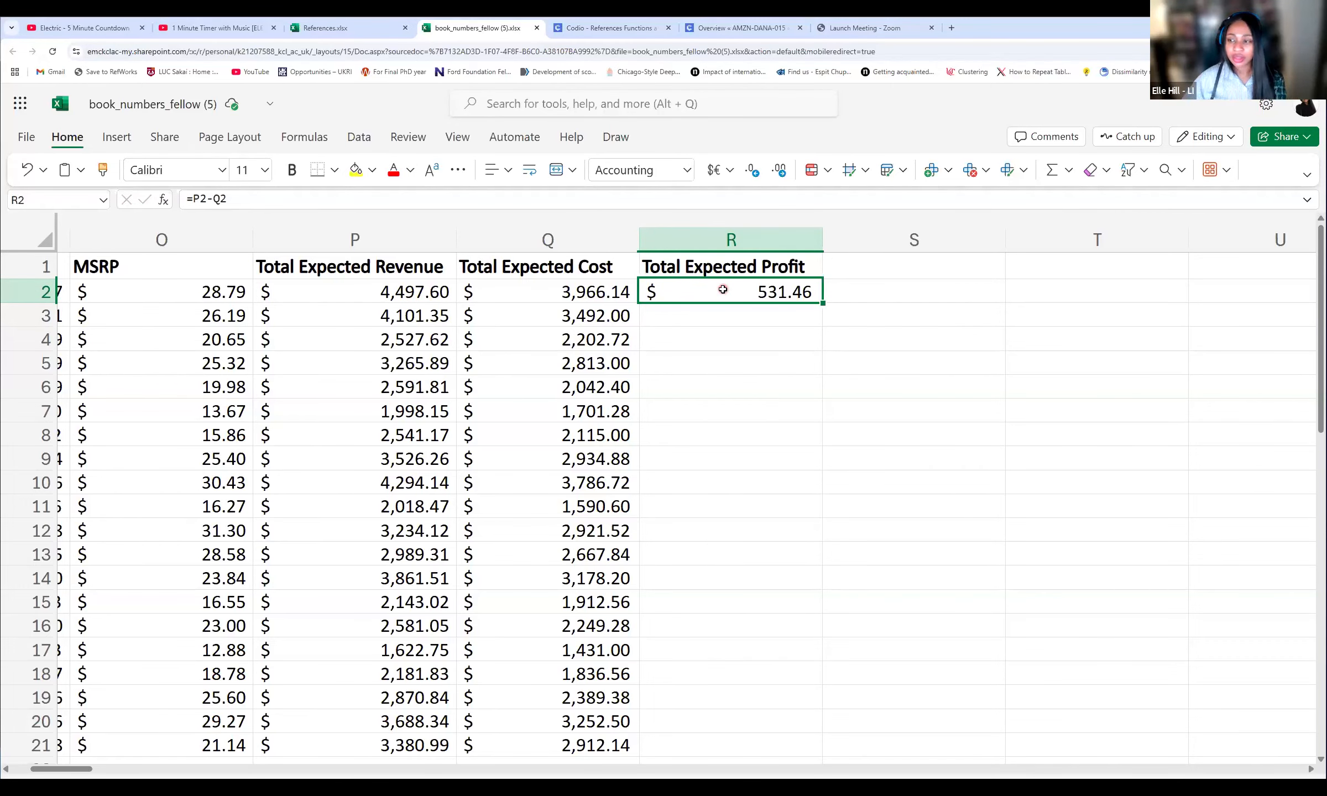
pyautogui.doubleClick(823, 303)
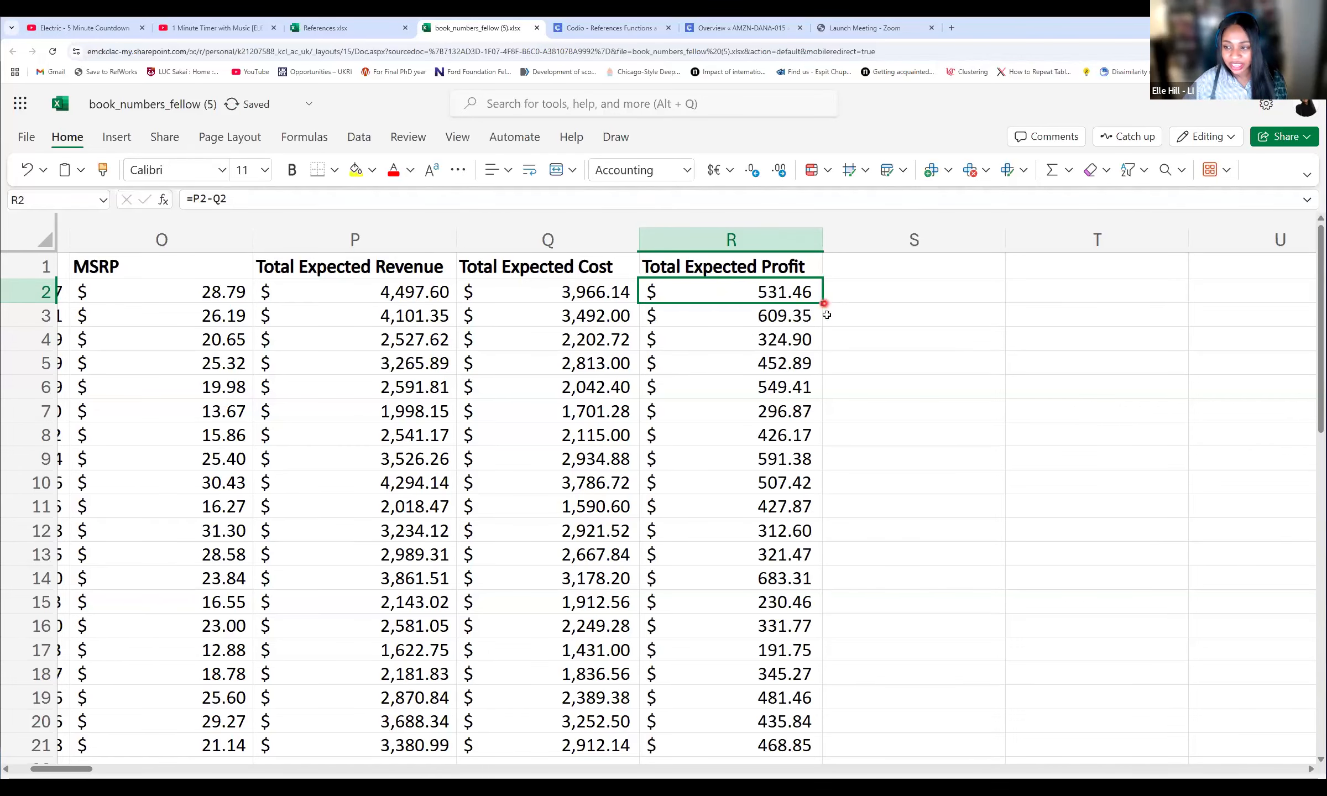
pyautogui.scroll(-1, 832, 325)
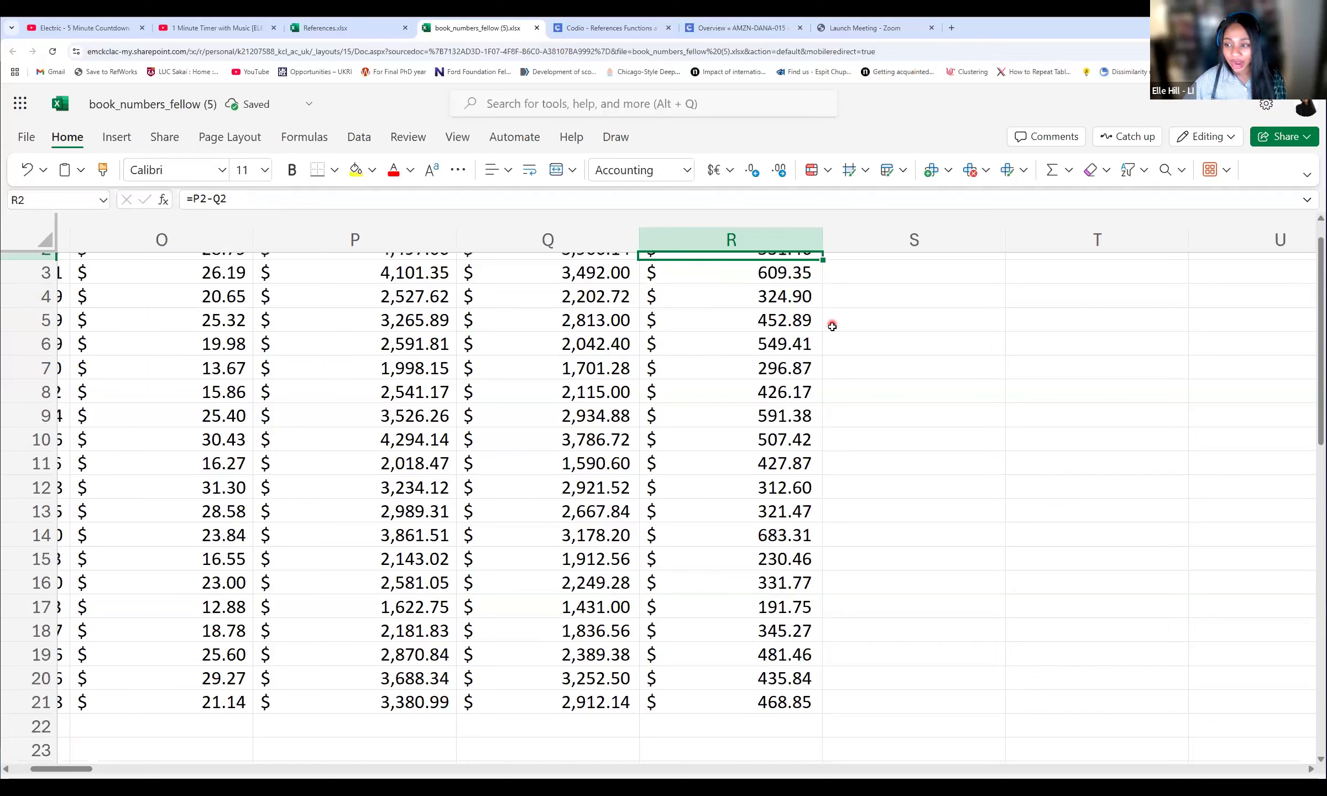
pyautogui.scroll(1, 761, 290)
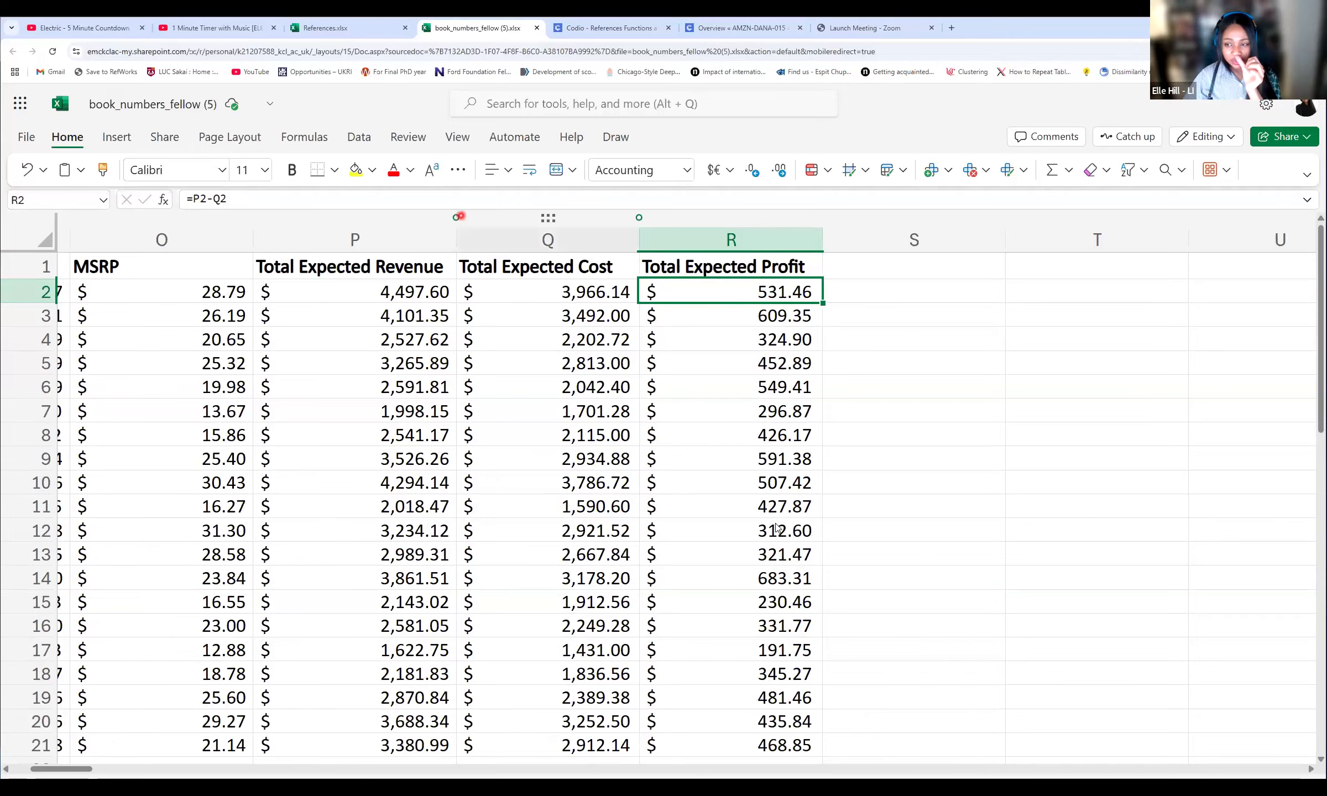
# Step: Check Exercise 7 in the Codio guide, and add a worksheet named Aggregate Statistics after Other fixed costs in the workbook
pyautogui.hotkey('ctrl', 'Tab')
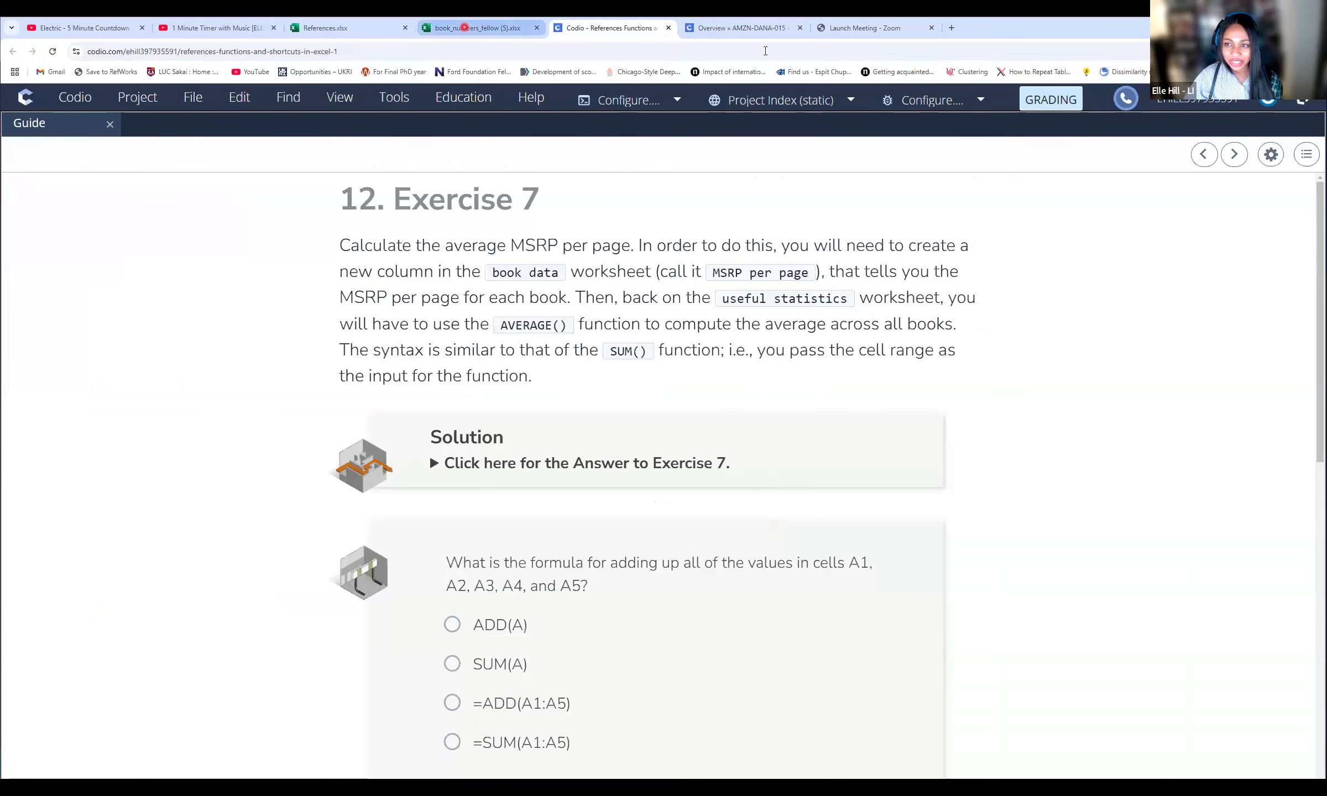
pyautogui.click(470, 27)
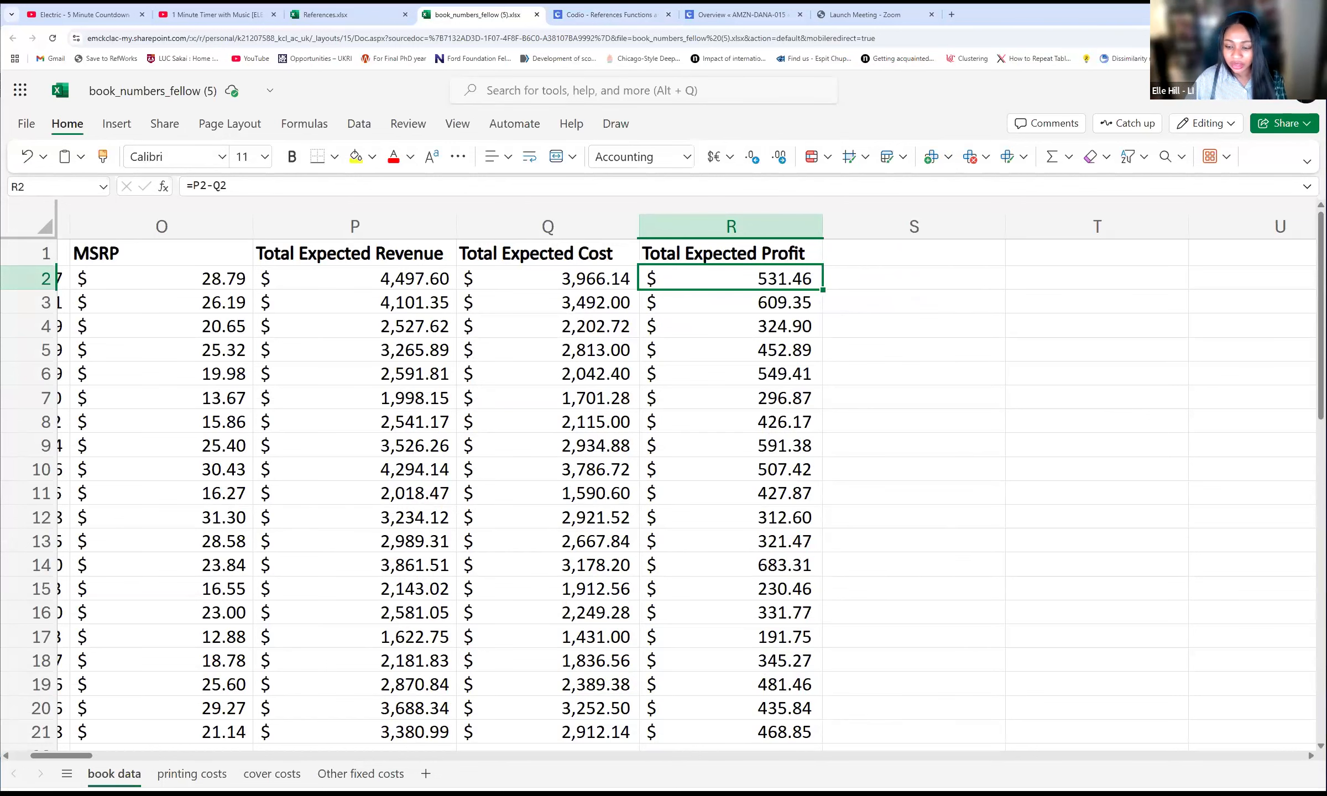
pyautogui.click(425, 774)
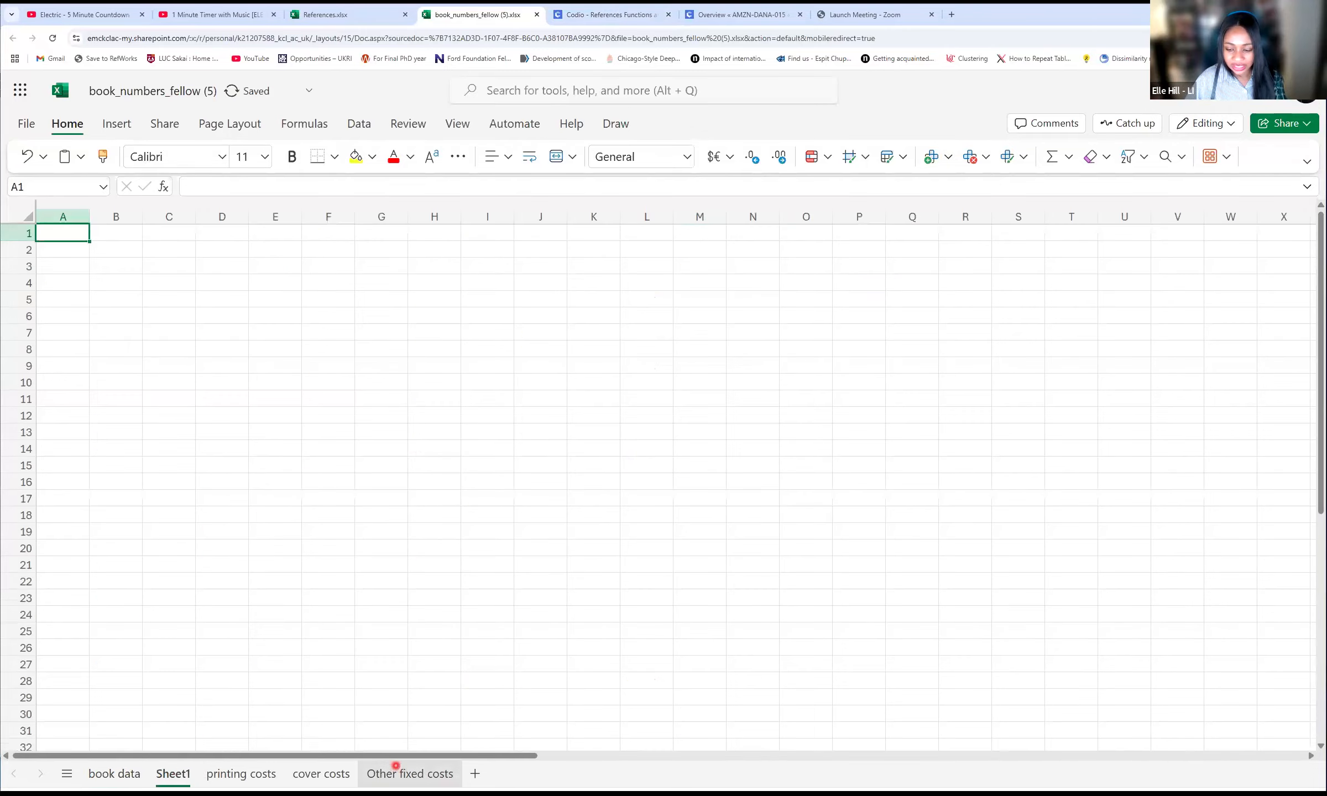
pyautogui.moveTo(173, 776); pyautogui.dragTo(436, 769)
pyautogui.doubleClick(436, 769)
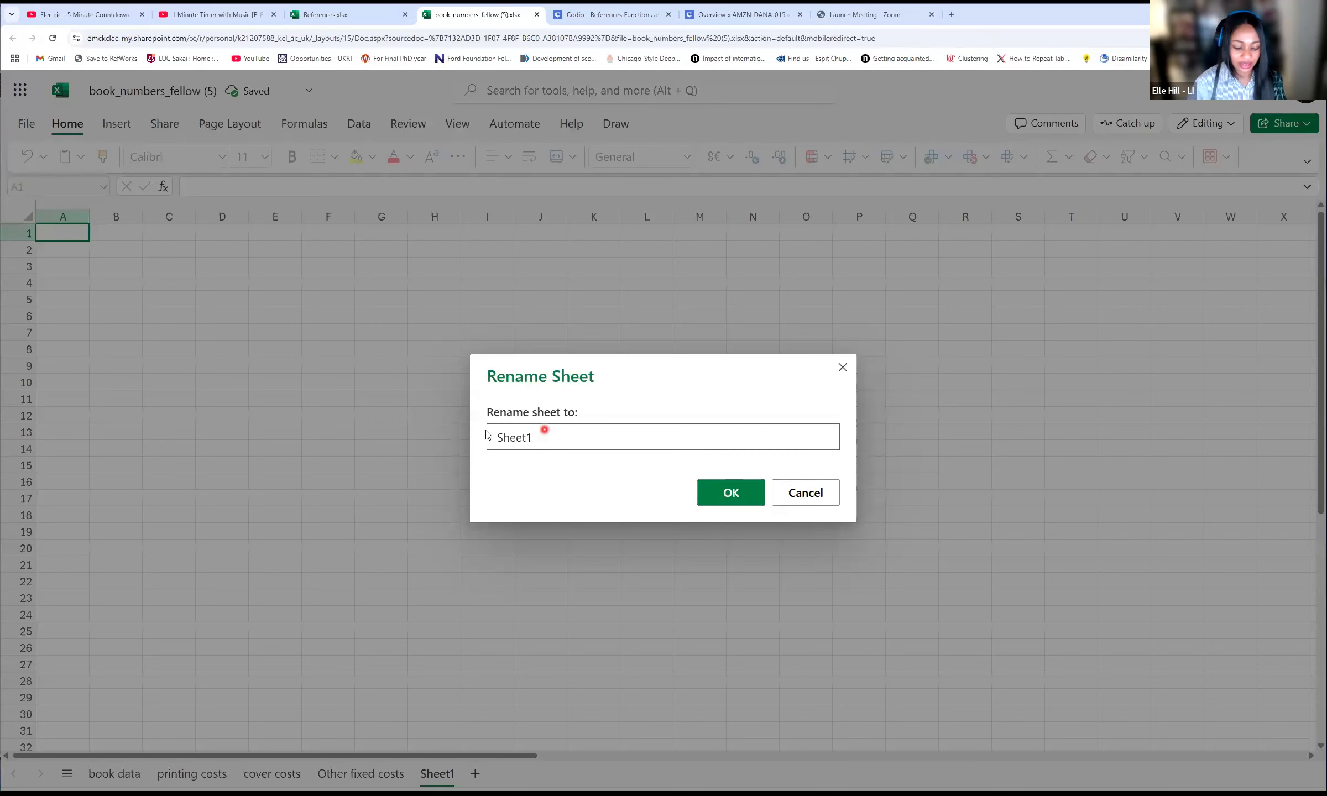
pyautogui.moveTo(545, 430); pyautogui.dragTo(462, 431)
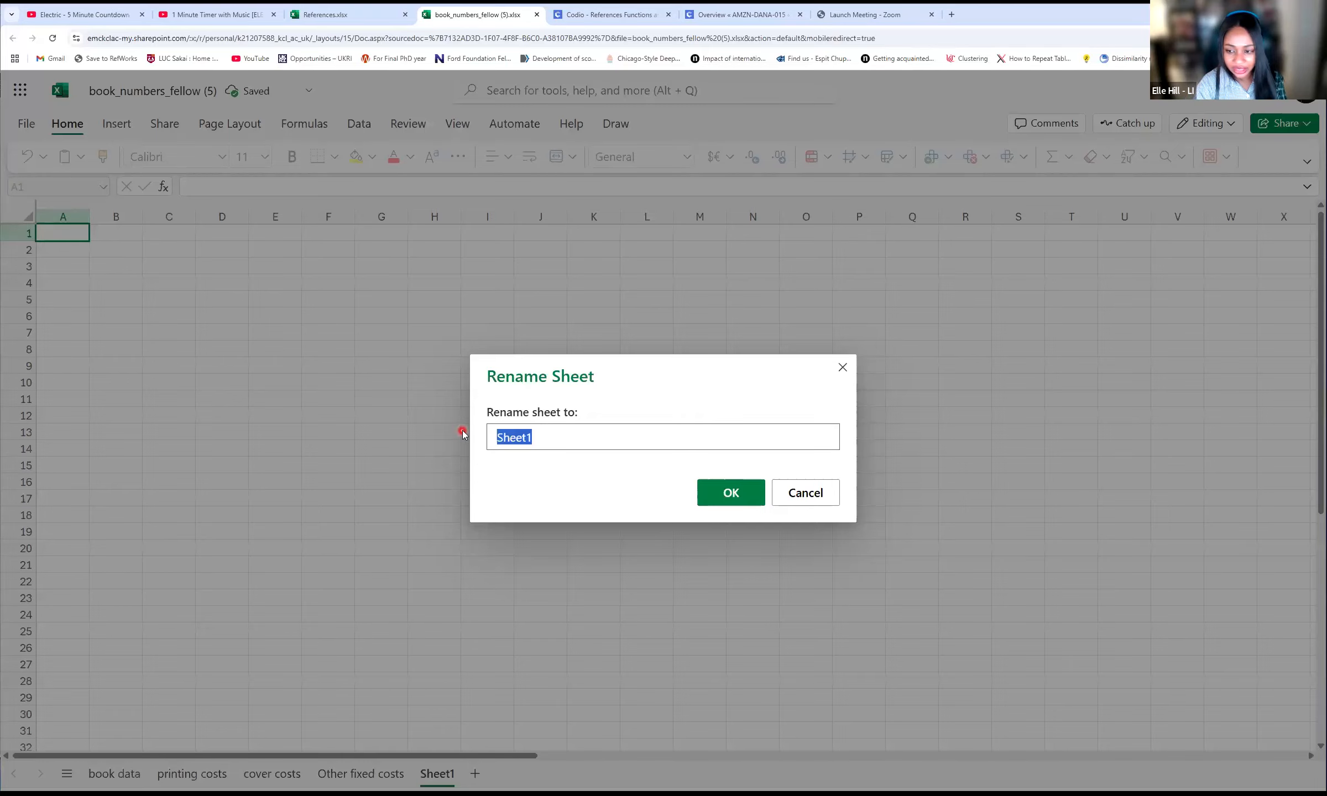
pyautogui.write('Aggregate Statis')
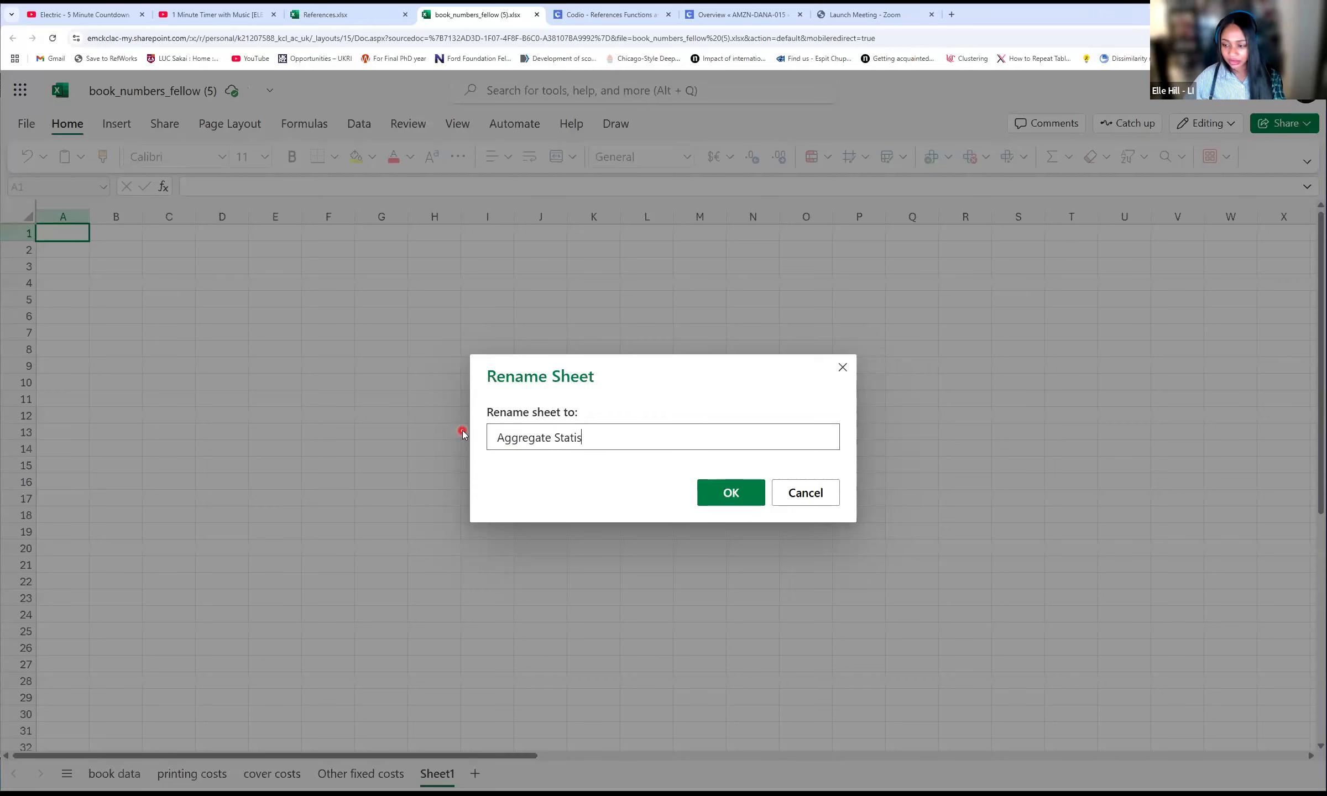
pyautogui.write('tics')
pyautogui.press('Return')
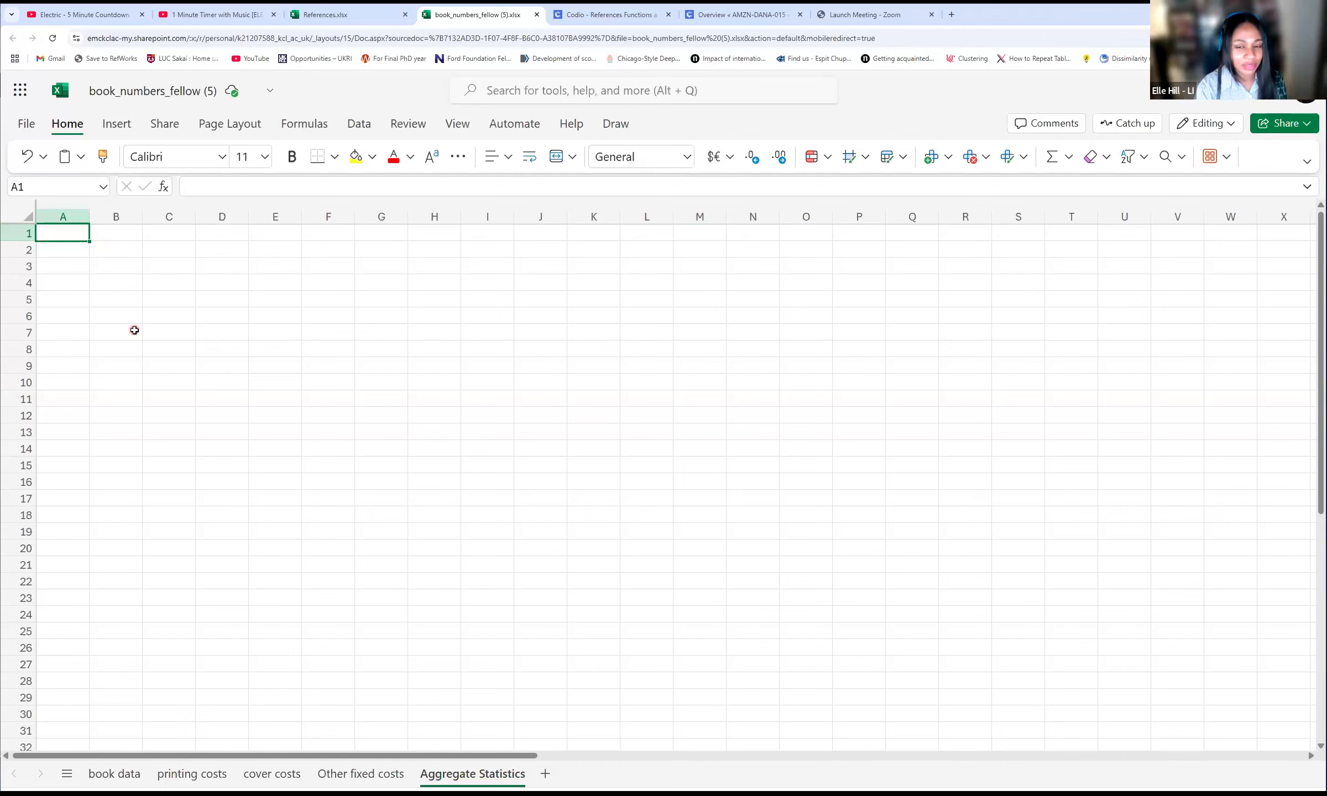
# Step: Enter the label Total Expected Revenue Across all Books in A1 of the Aggregate Statistics sheet
pyautogui.write('Tot')
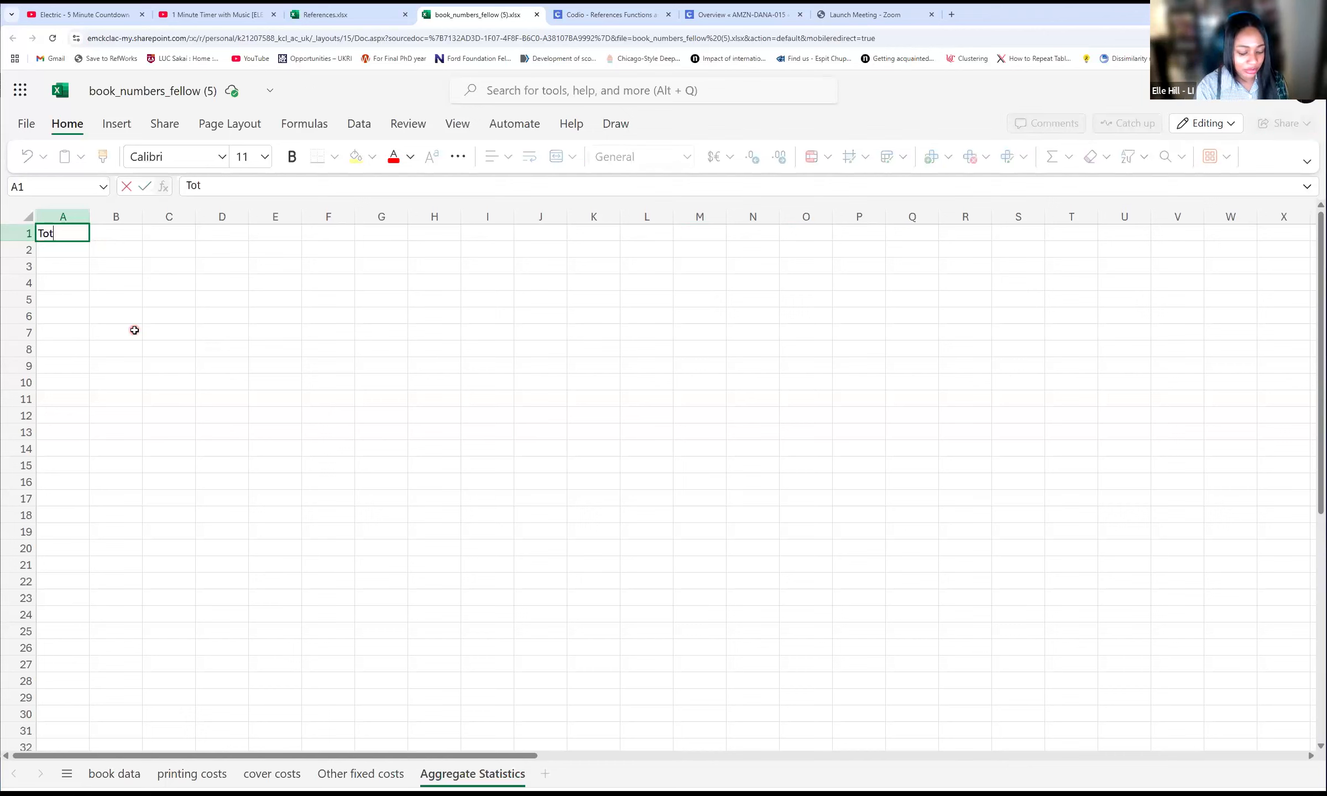
pyautogui.write('al')
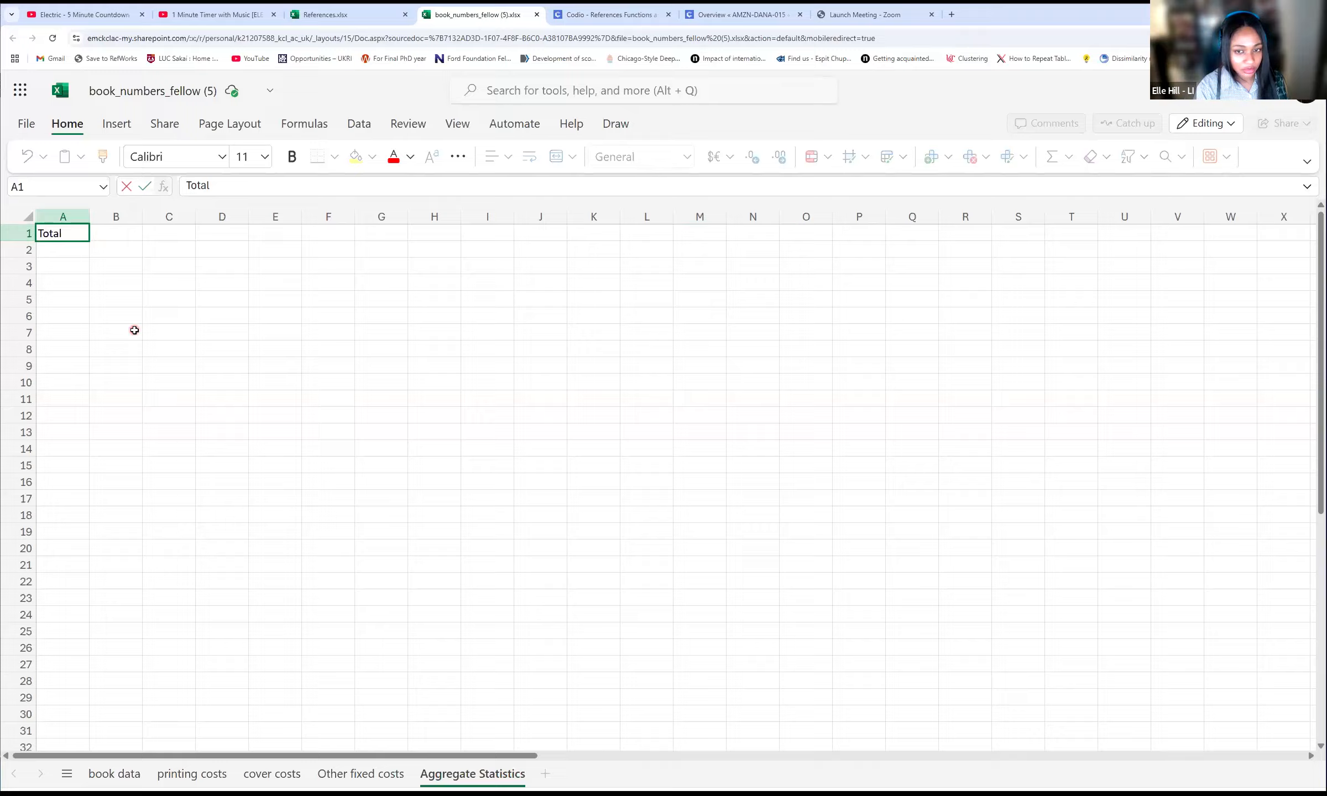
pyautogui.write(' Expected R')
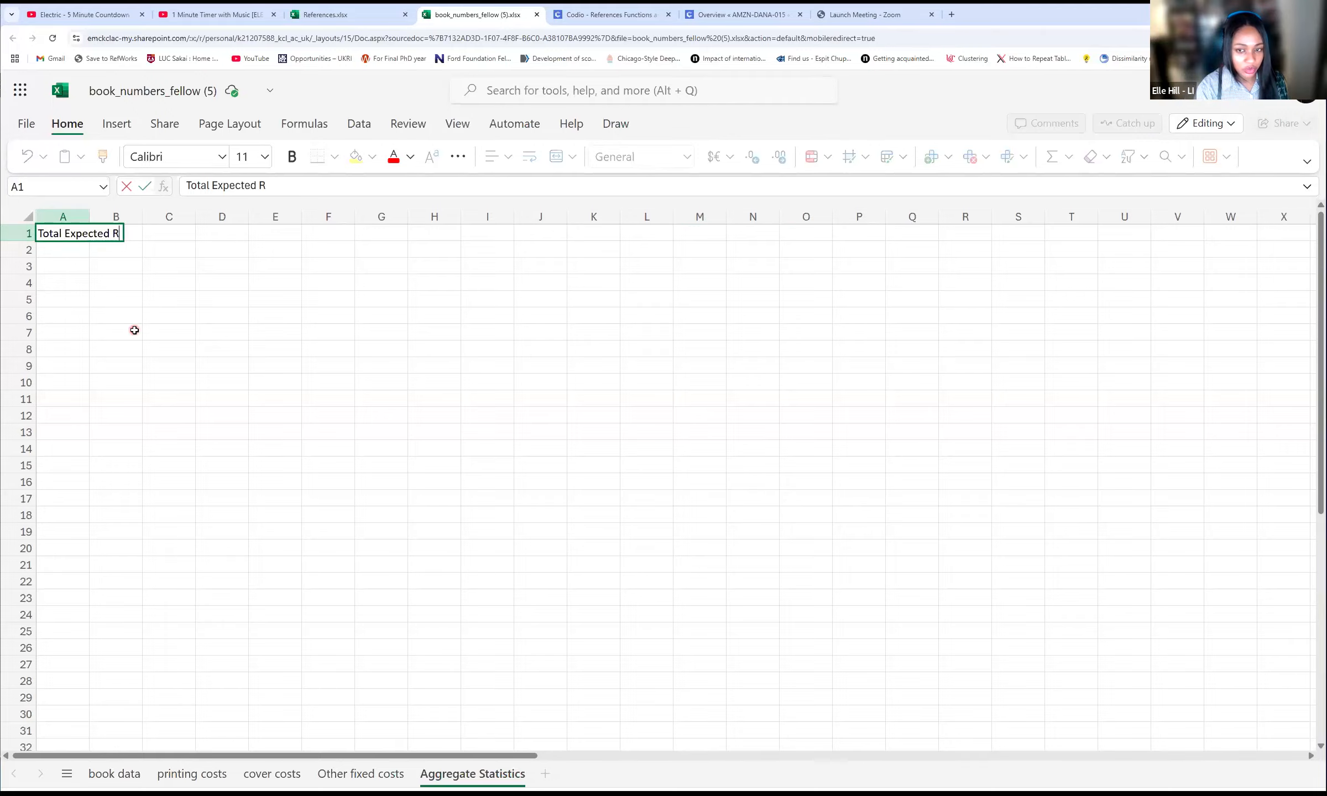
pyautogui.write('evenue Acros')
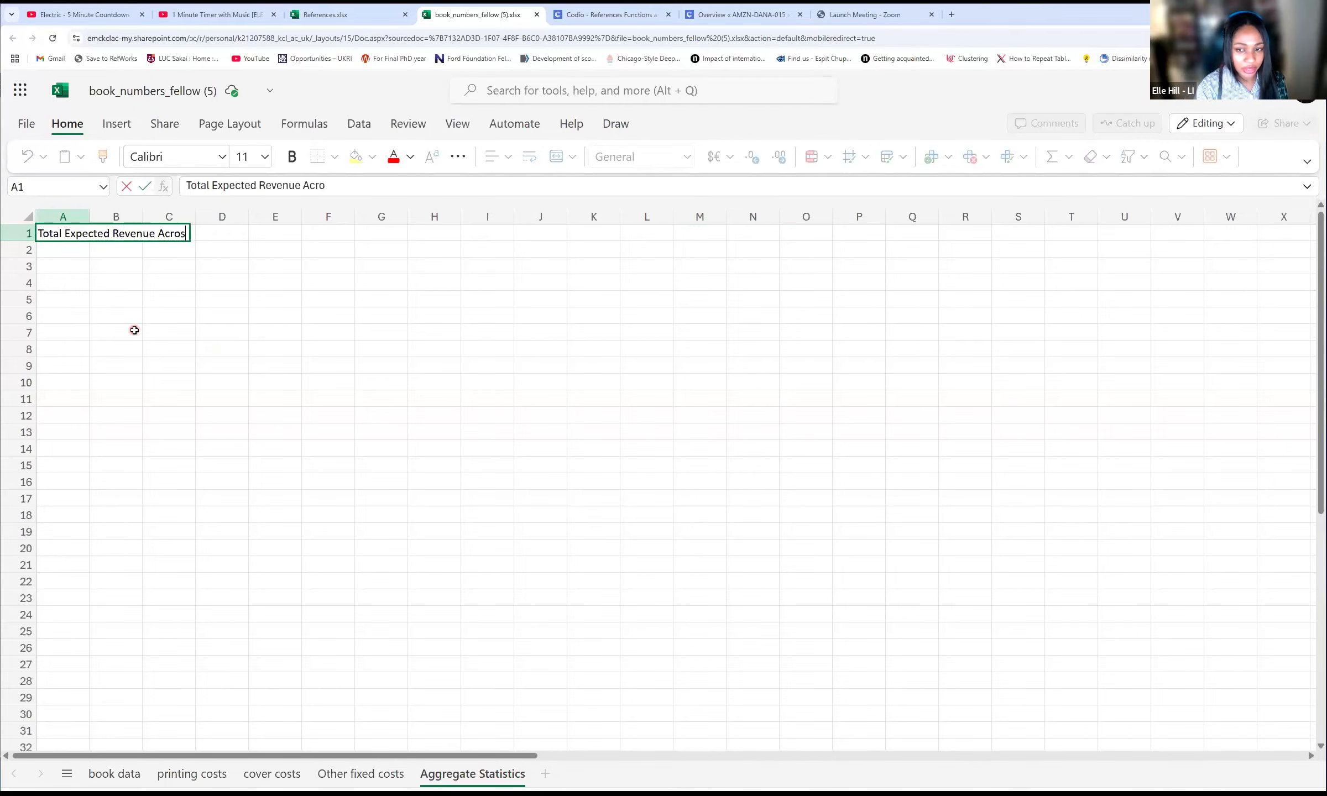
pyautogui.write('s all Books')
pyautogui.press('Return')
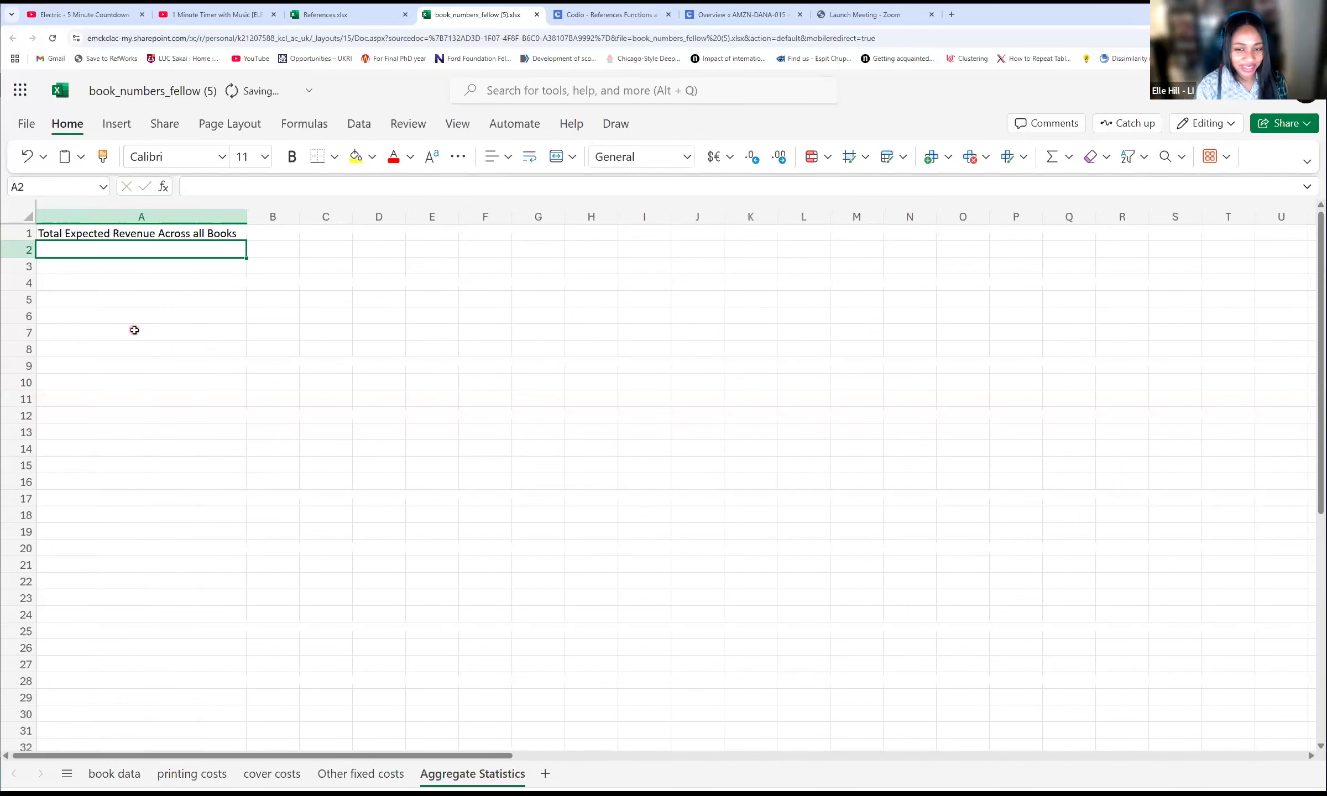
# Step: Enter the label Total Expected Cost Across all Books in A2 of the Aggregate Statistics sheet
pyautogui.write('Total Ece')
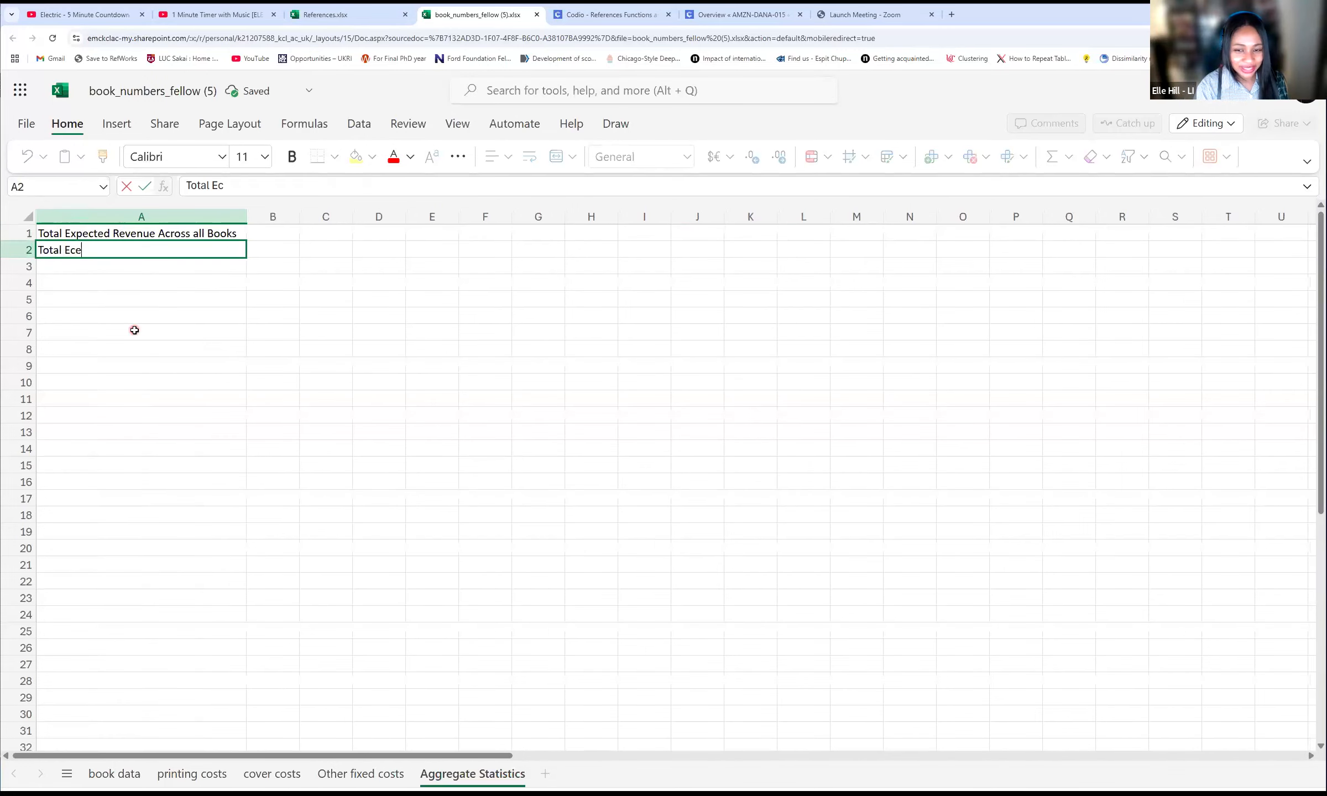
pyautogui.press('BackSpace')
pyautogui.press('BackSpace')
pyautogui.write('xpected ')
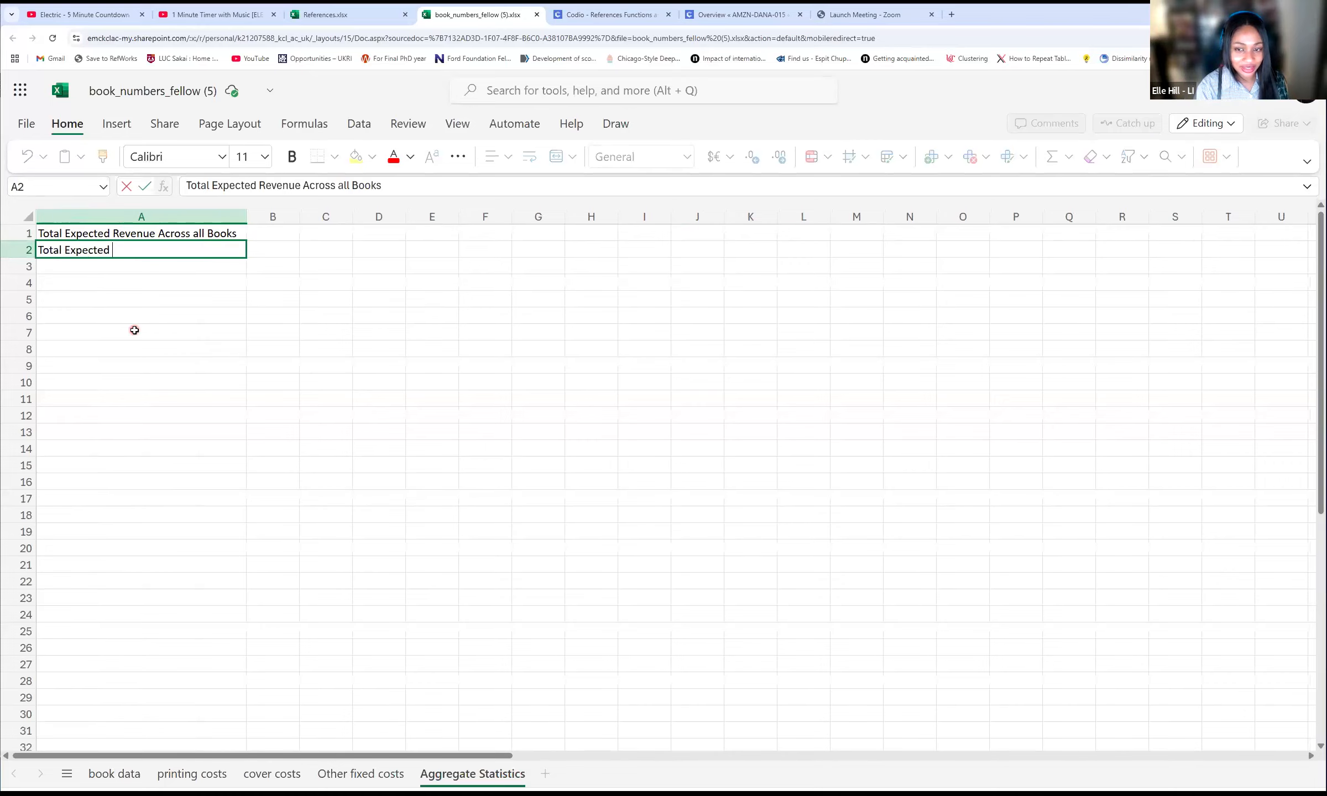
pyautogui.write('Cost Across ')
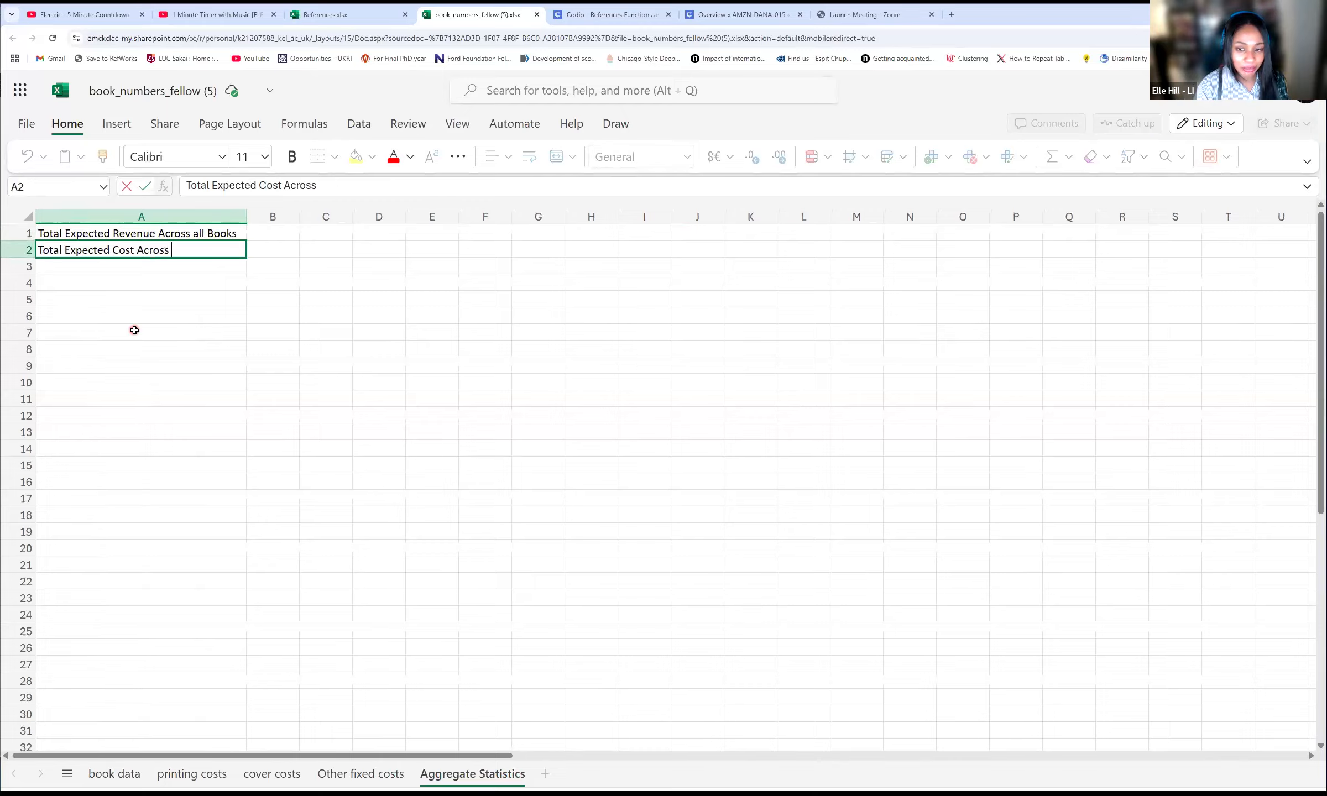
pyautogui.write('all Books')
pyautogui.press('Return')
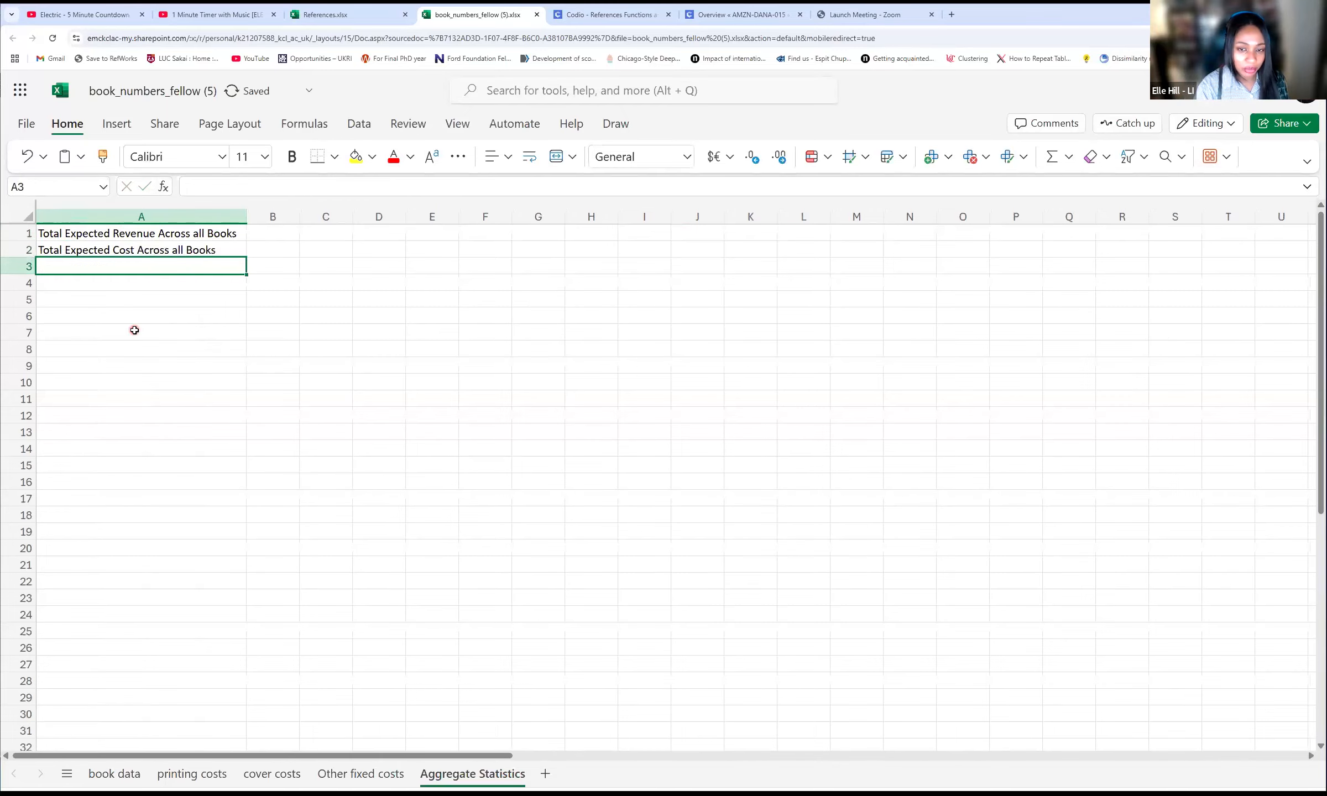
# Step: Enter the label Total Profit Across All Books in A3
pyautogui.write('Total Profit ')
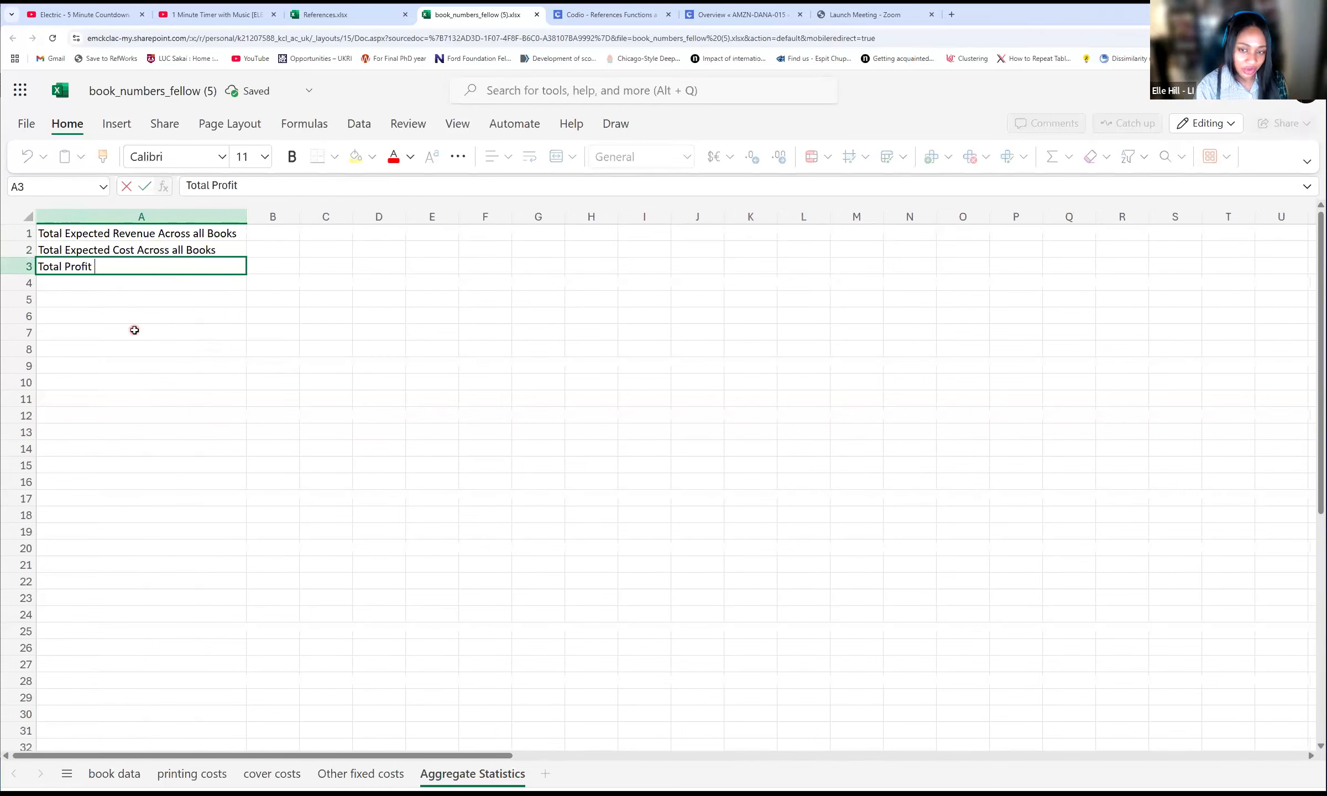
pyautogui.write('Across All Books')
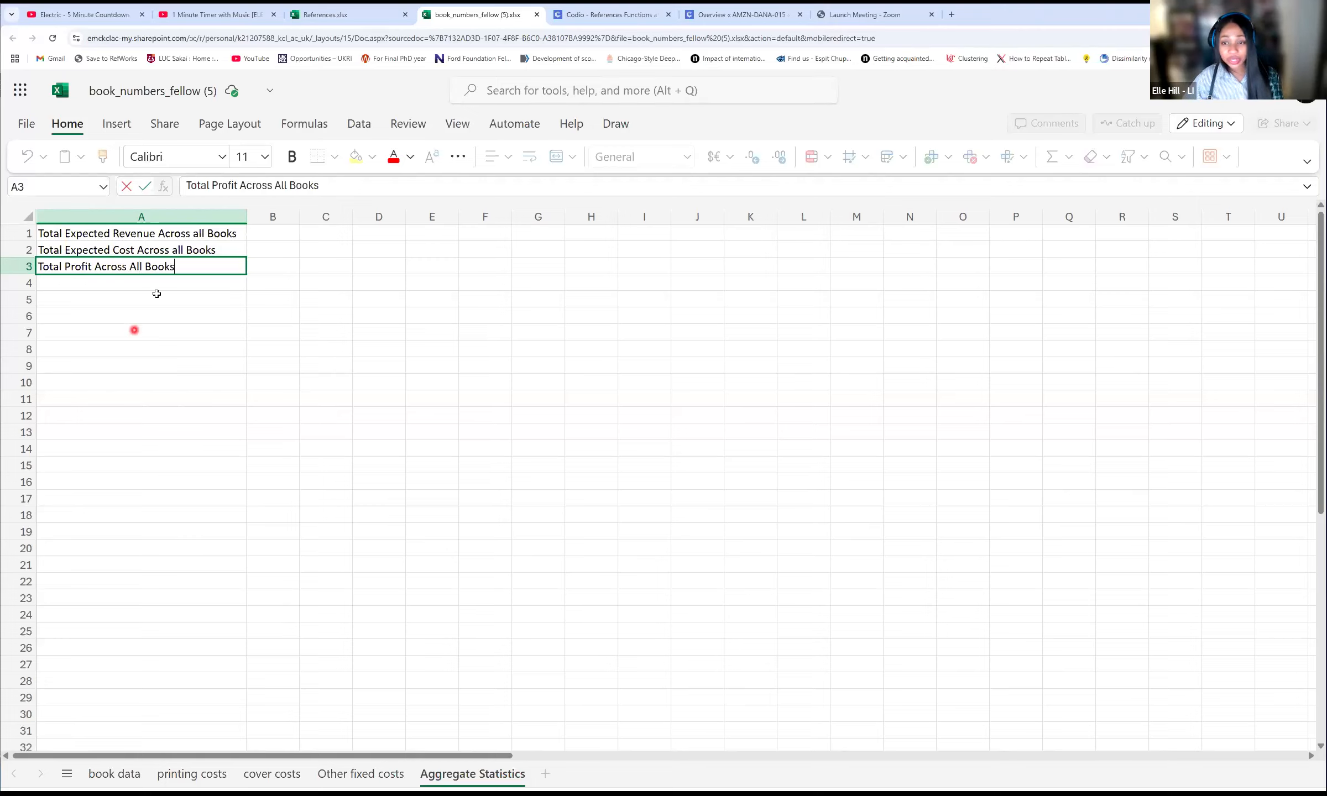
pyautogui.press('Return')
# Step: Calculate total expected revenue in B1 by summing the whole revenue column of the book data sheet with =SUM('book data'!P:P)
pyautogui.click(281, 227)
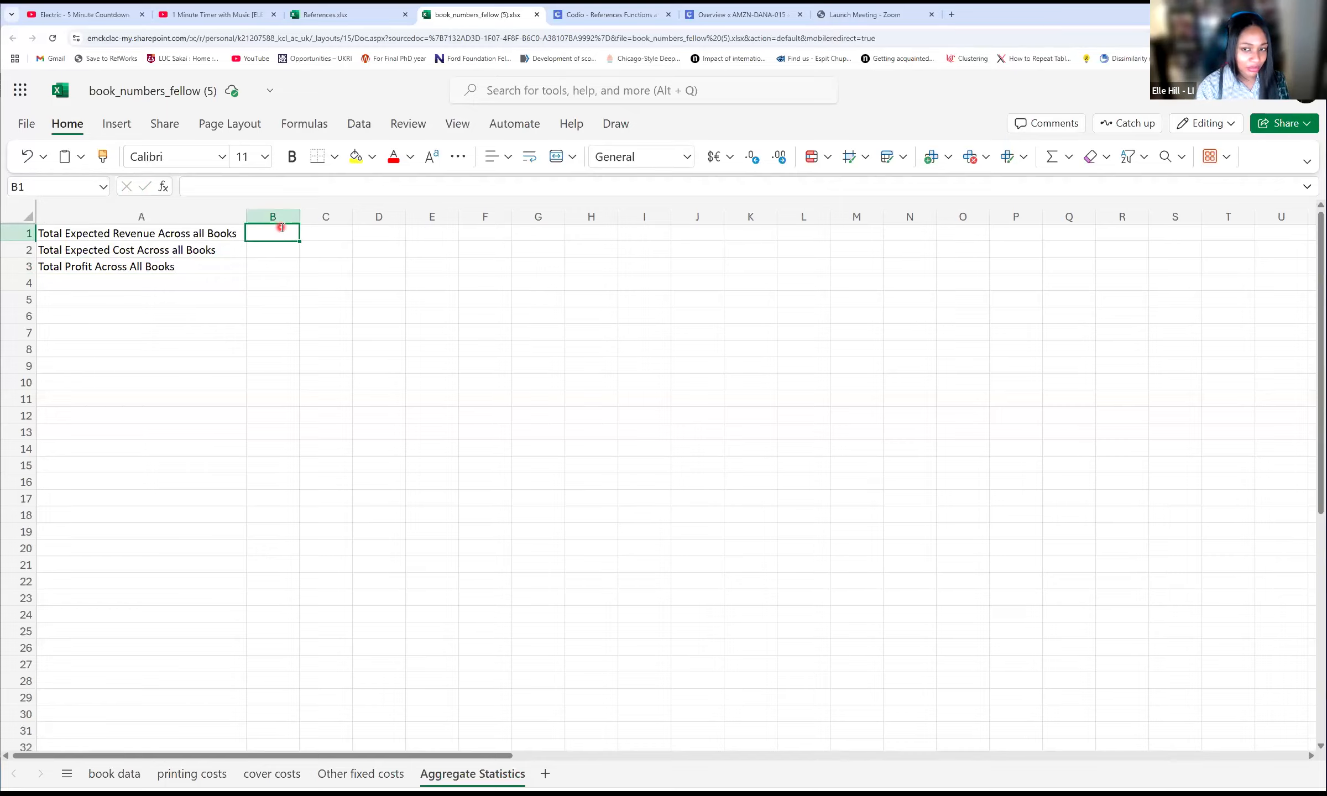
pyautogui.write('=')
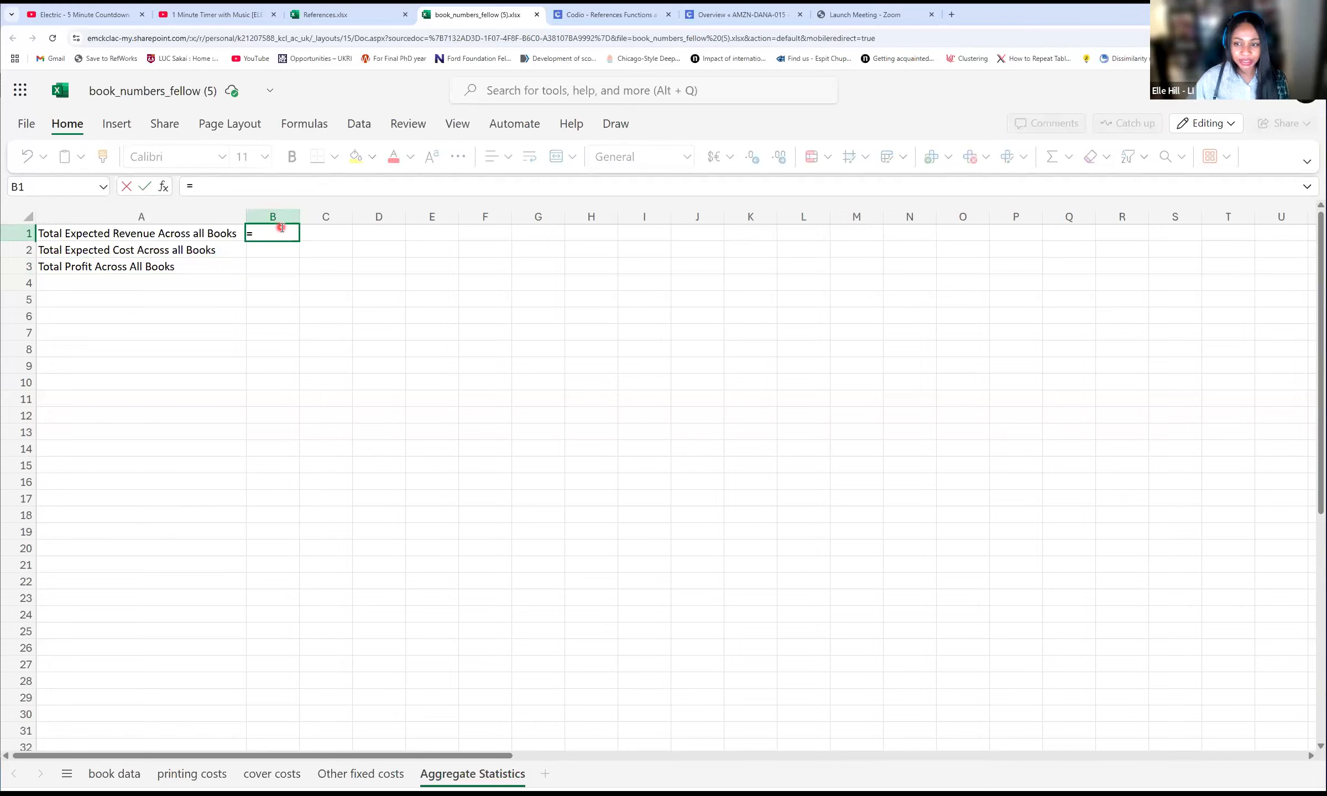
pyautogui.write('SUM')
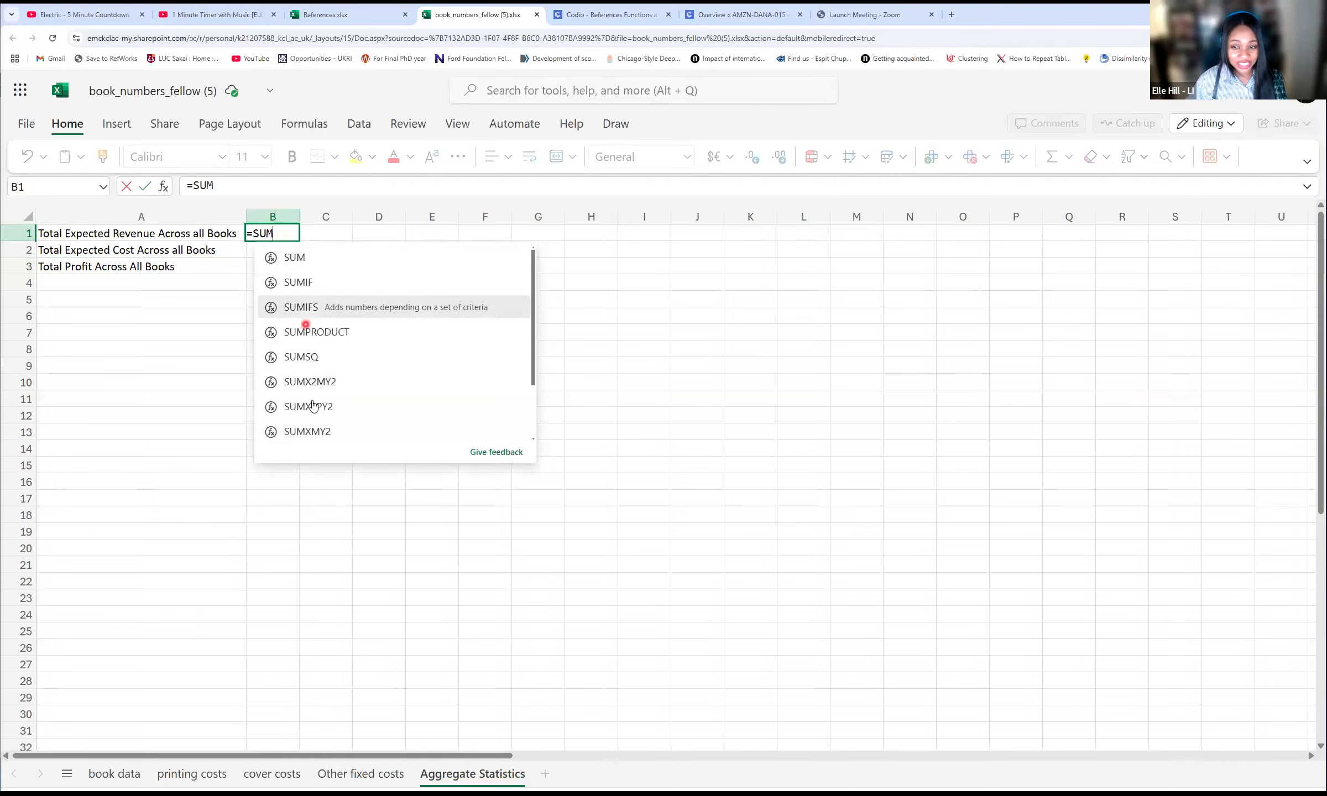
pyautogui.click(296, 257)
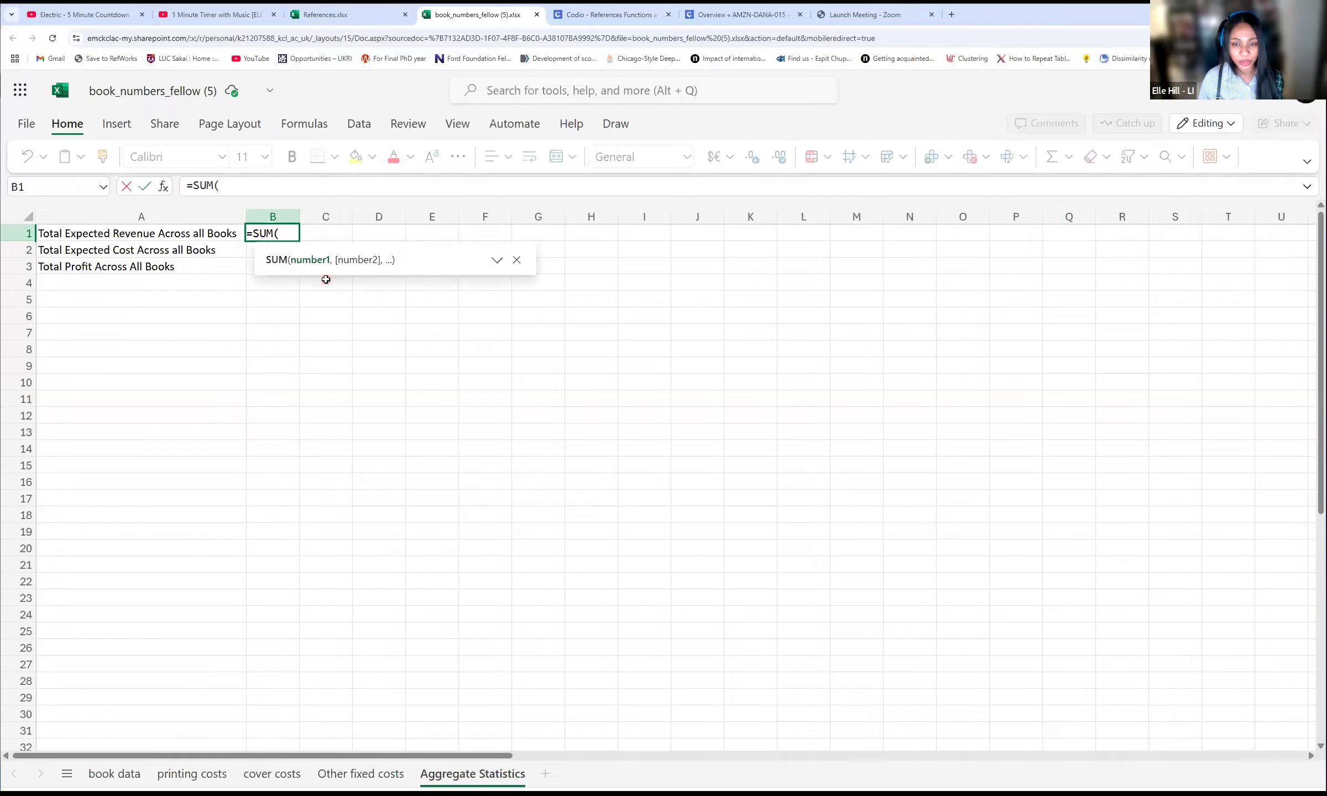
pyautogui.click(326, 279)
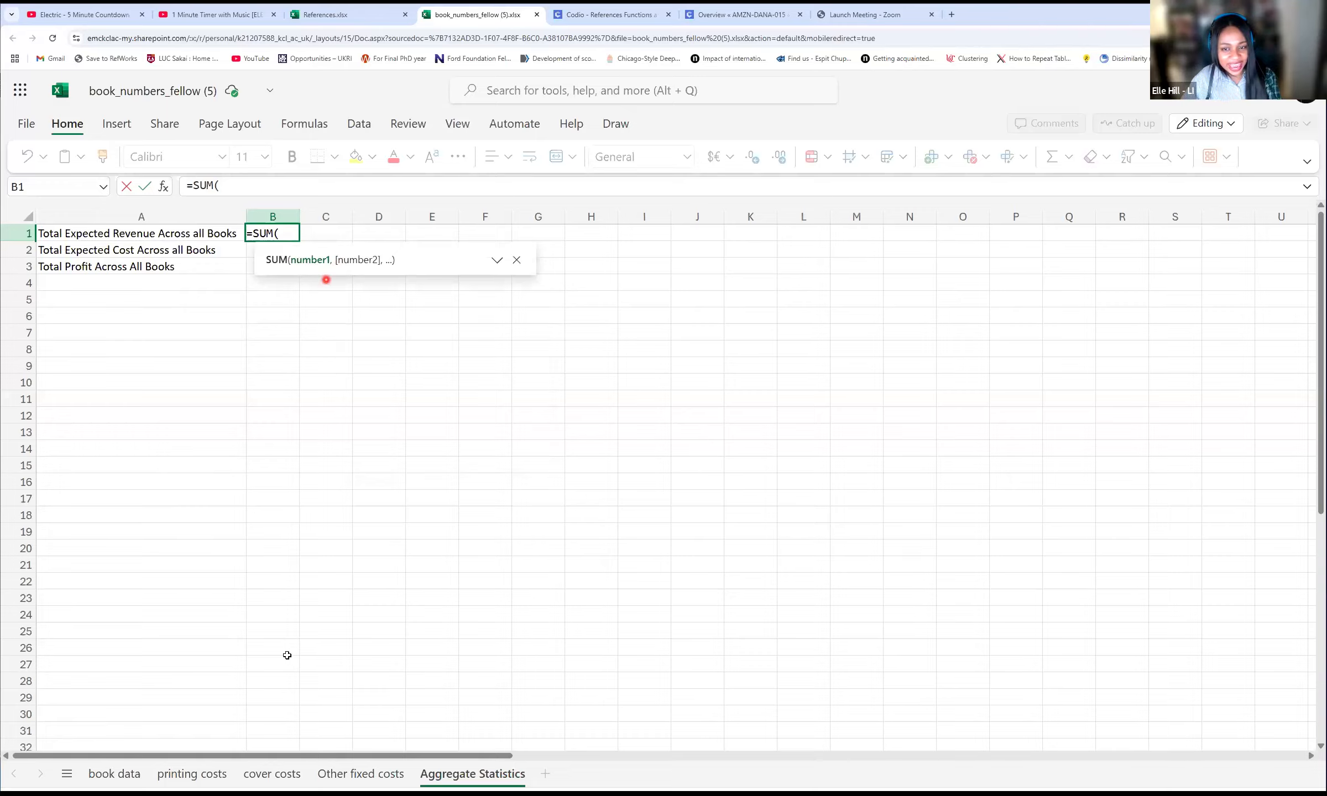
pyautogui.click(278, 656)
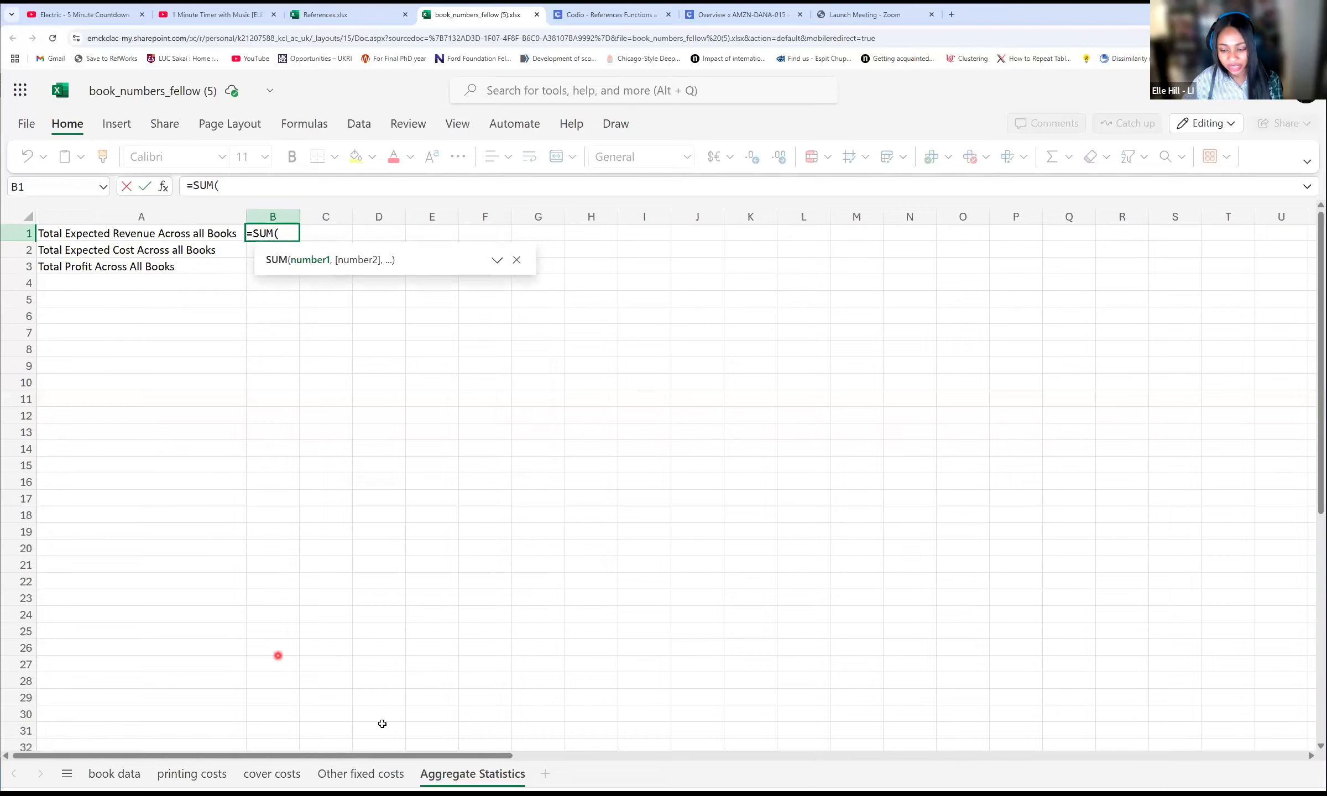
pyautogui.click(120, 773)
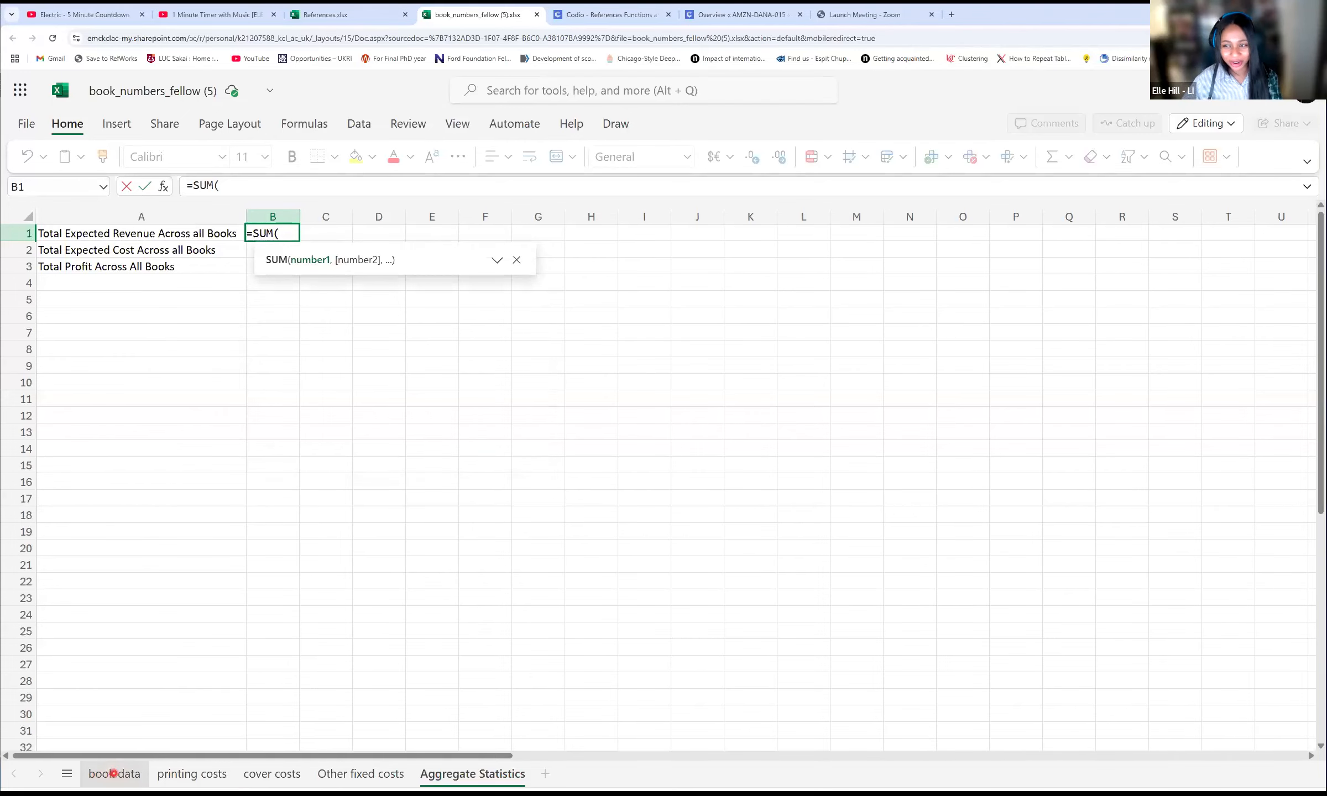
pyautogui.click(114, 773)
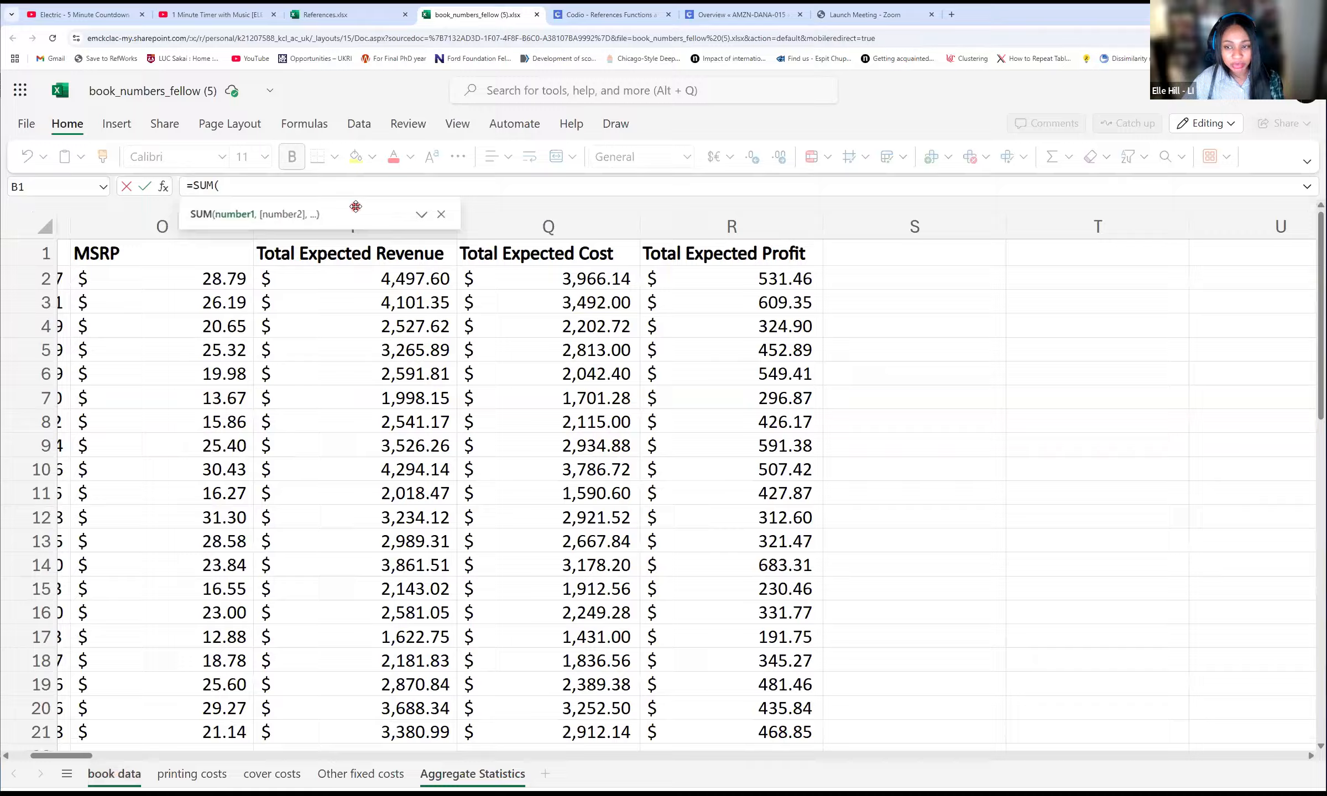
pyautogui.moveTo(360, 204); pyautogui.dragTo(1007, 138)
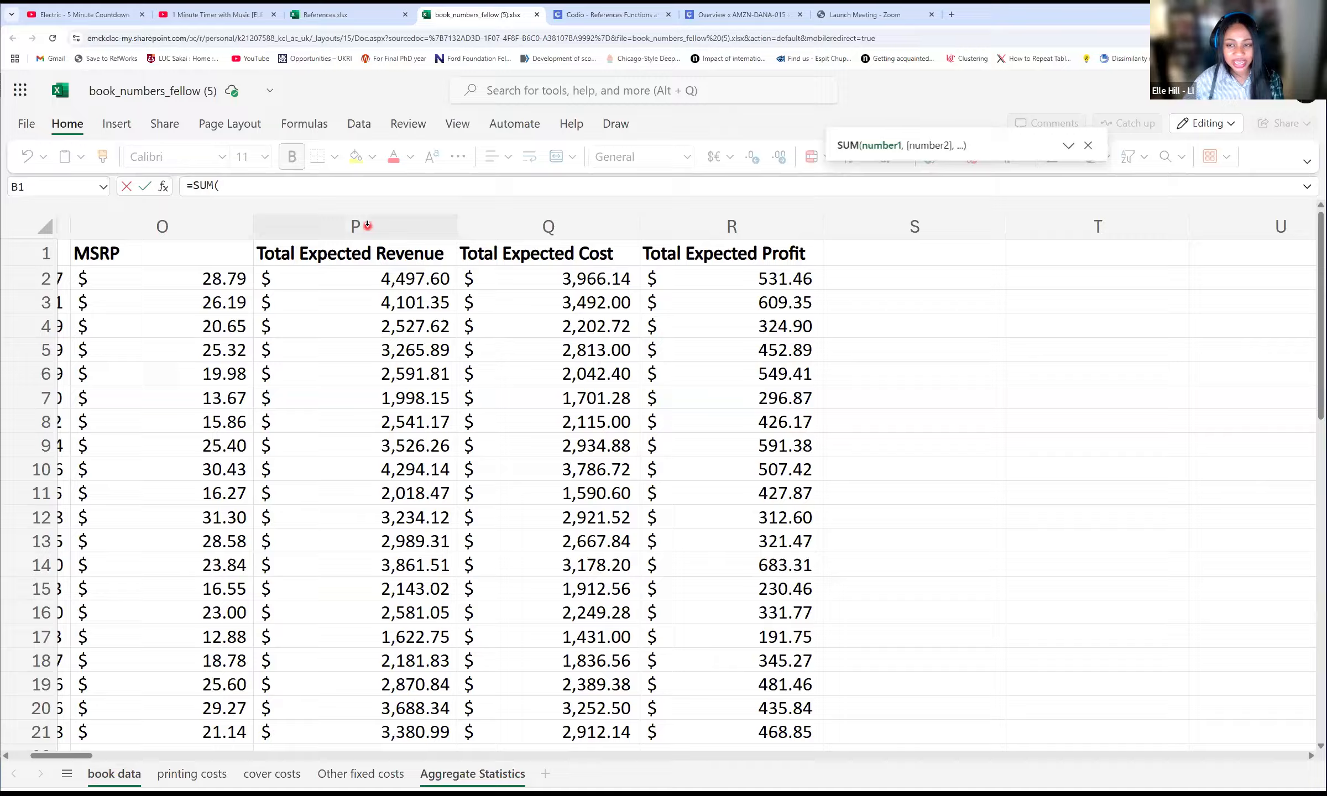
pyautogui.click(367, 226)
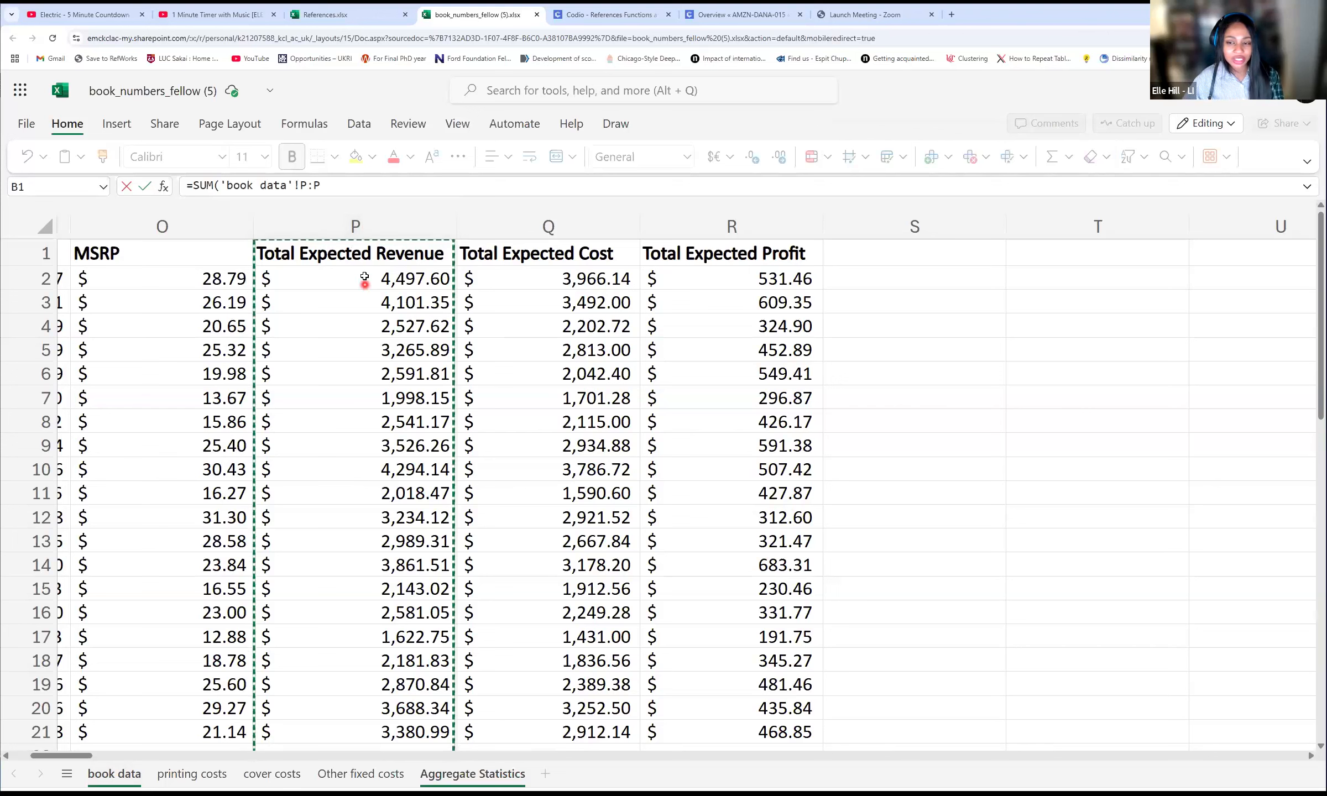
pyautogui.click(364, 276)
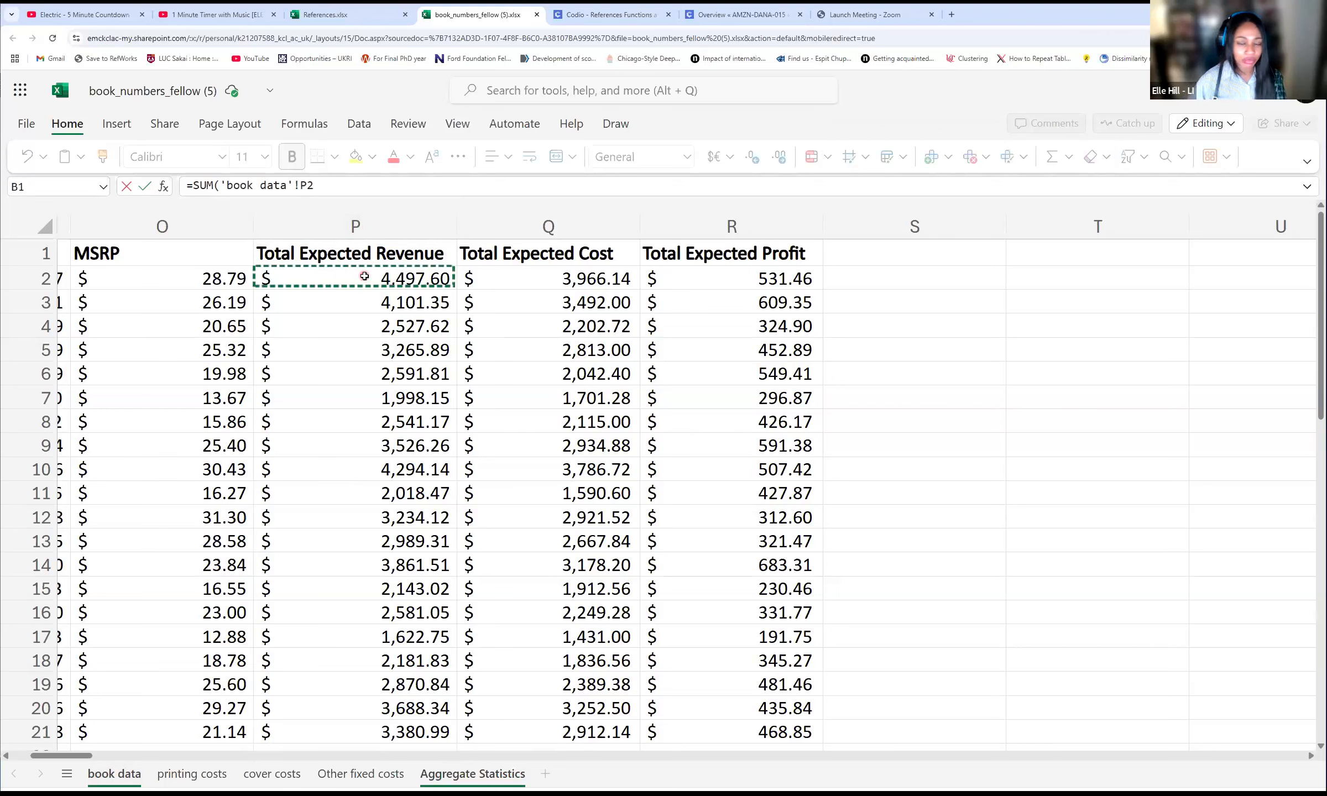
pyautogui.hotkey('ctrl', 'shift', 'Down')
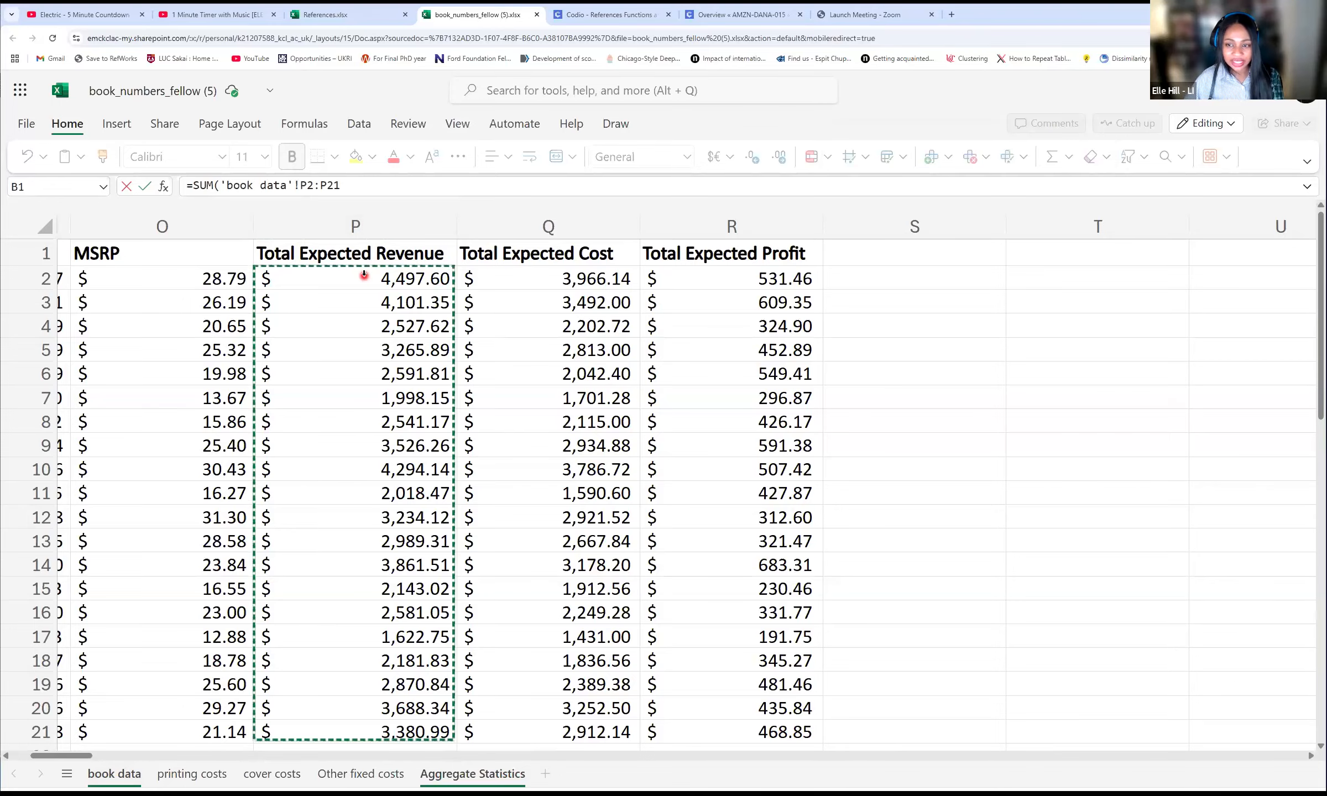
pyautogui.click(358, 223)
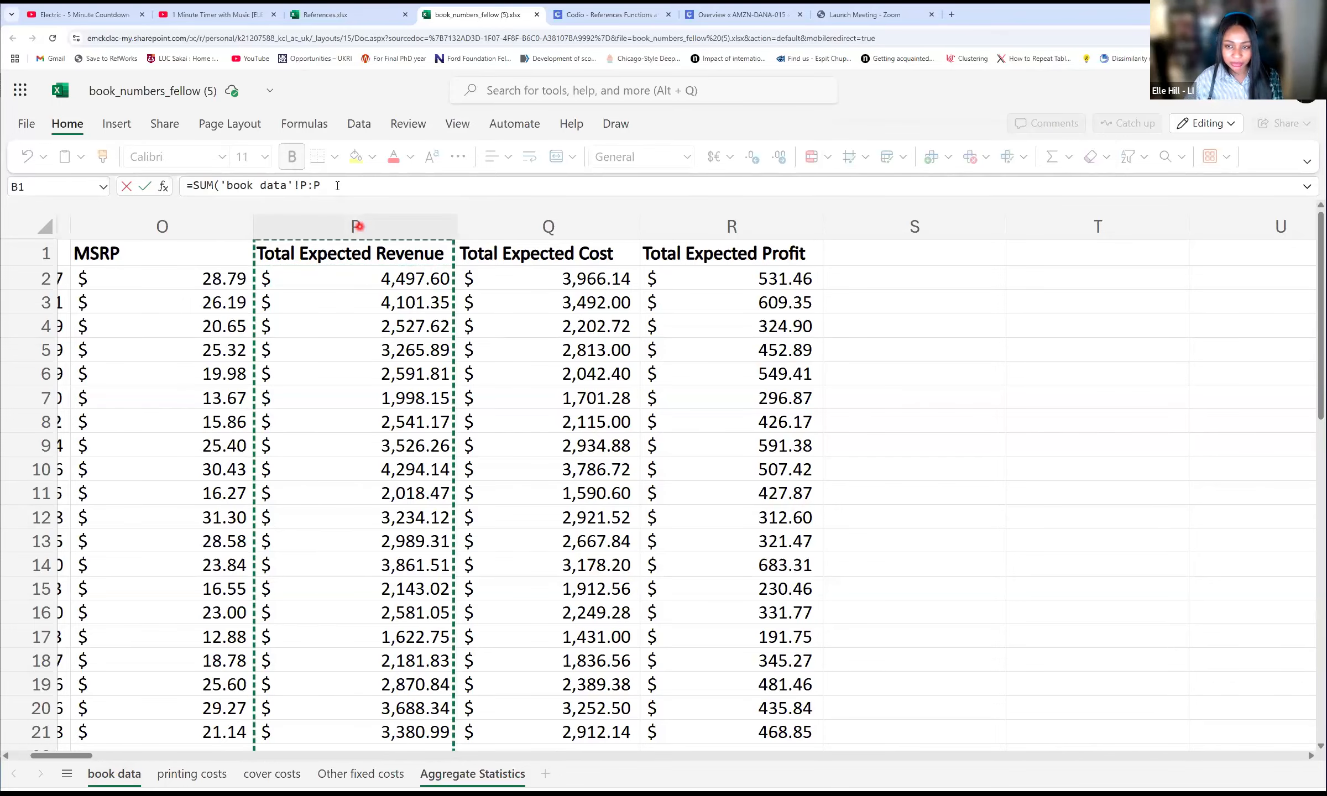
pyautogui.click(337, 186)
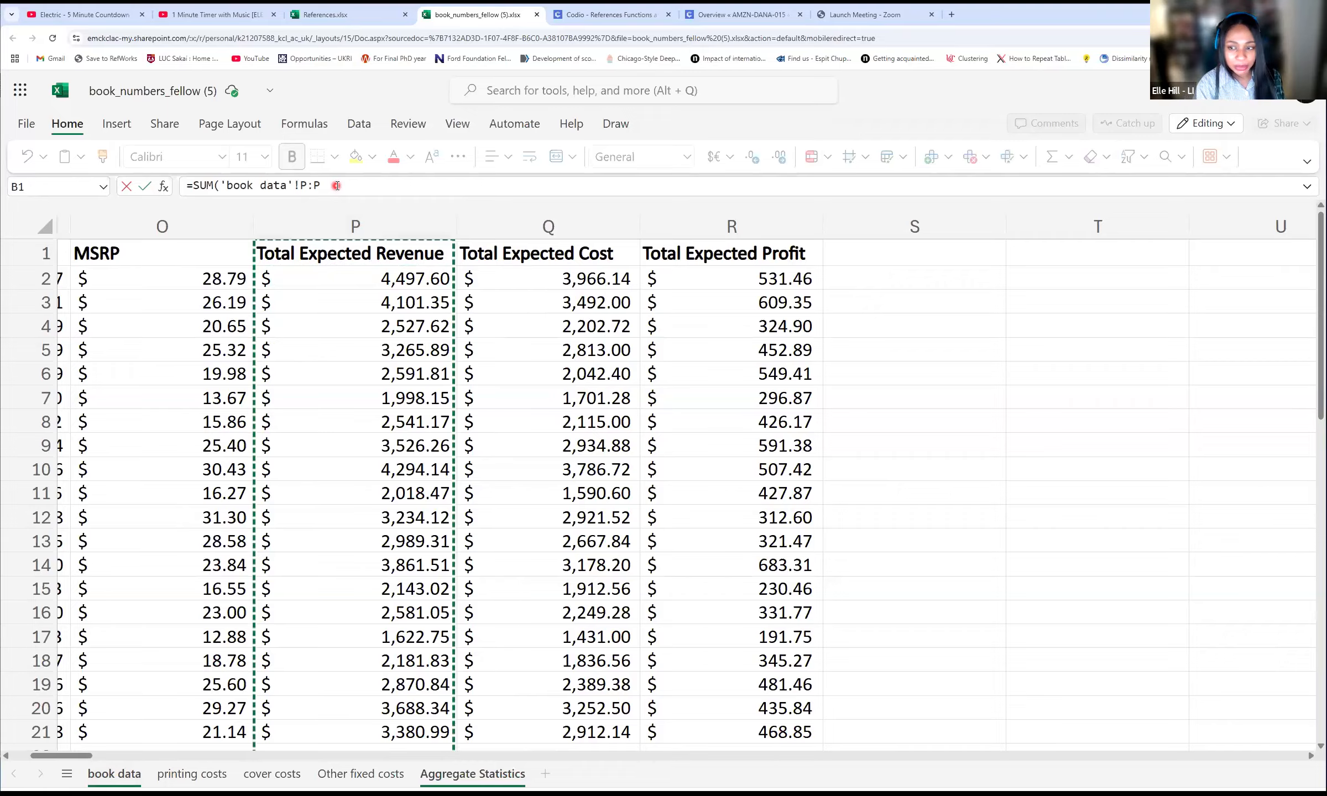
pyautogui.write(')')
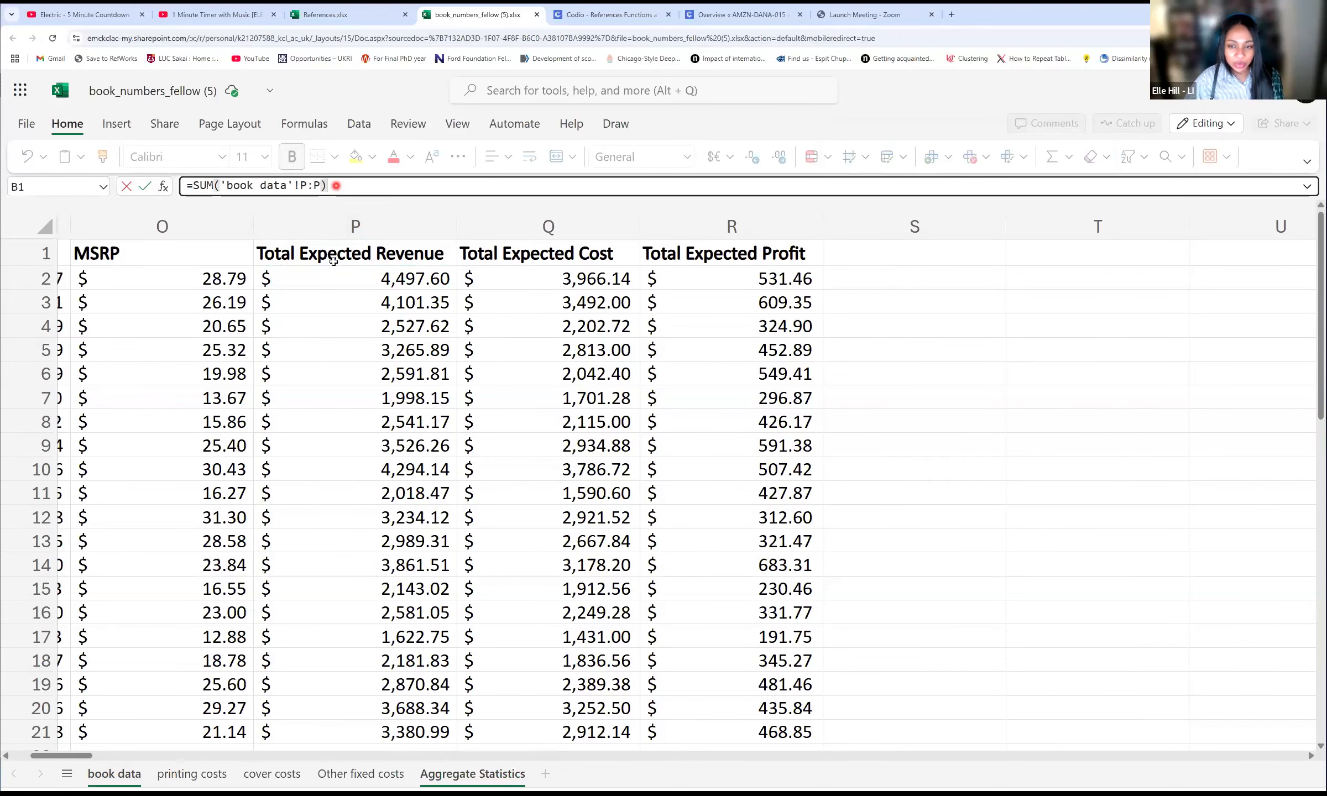
pyautogui.press('Return')
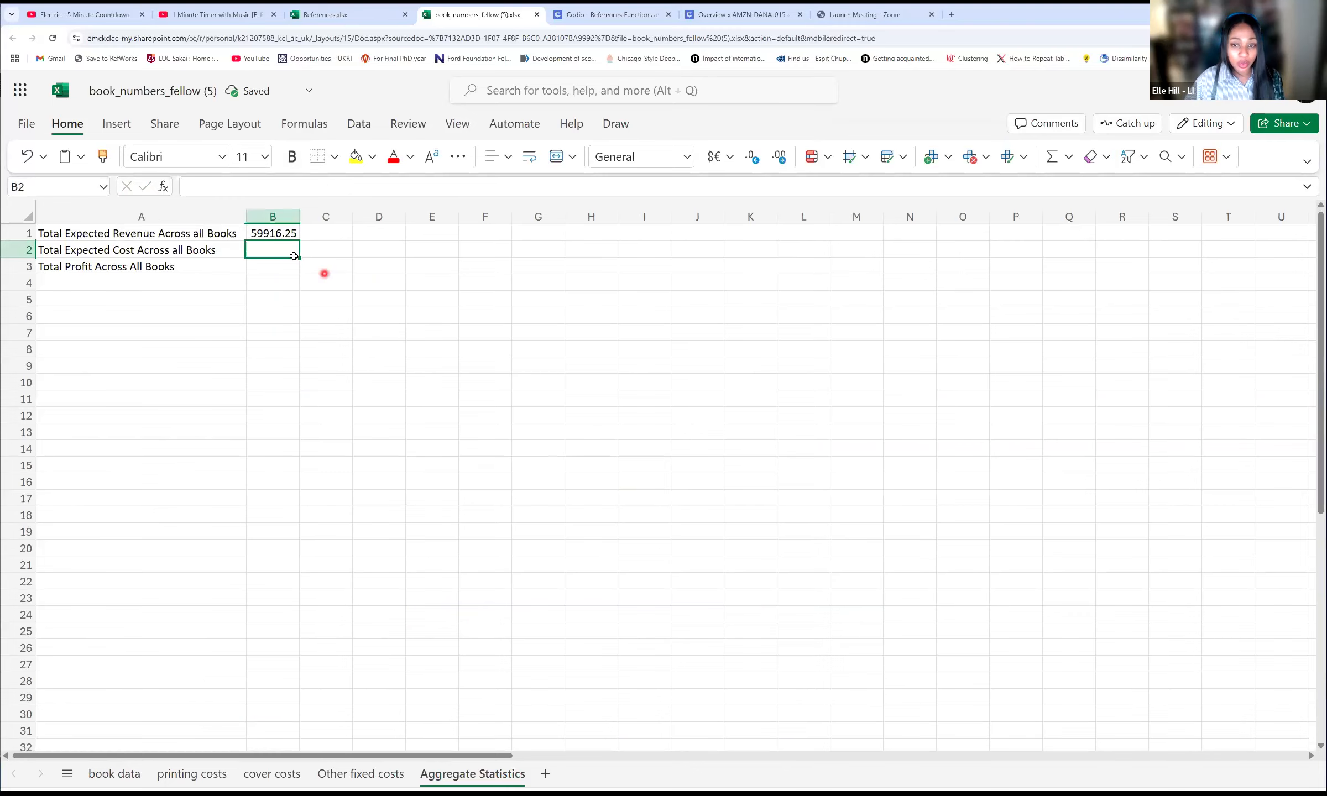
# Step: Format the revenue total in B1 as US dollars with the $ English (United States) accounting format
pyautogui.click(260, 251)
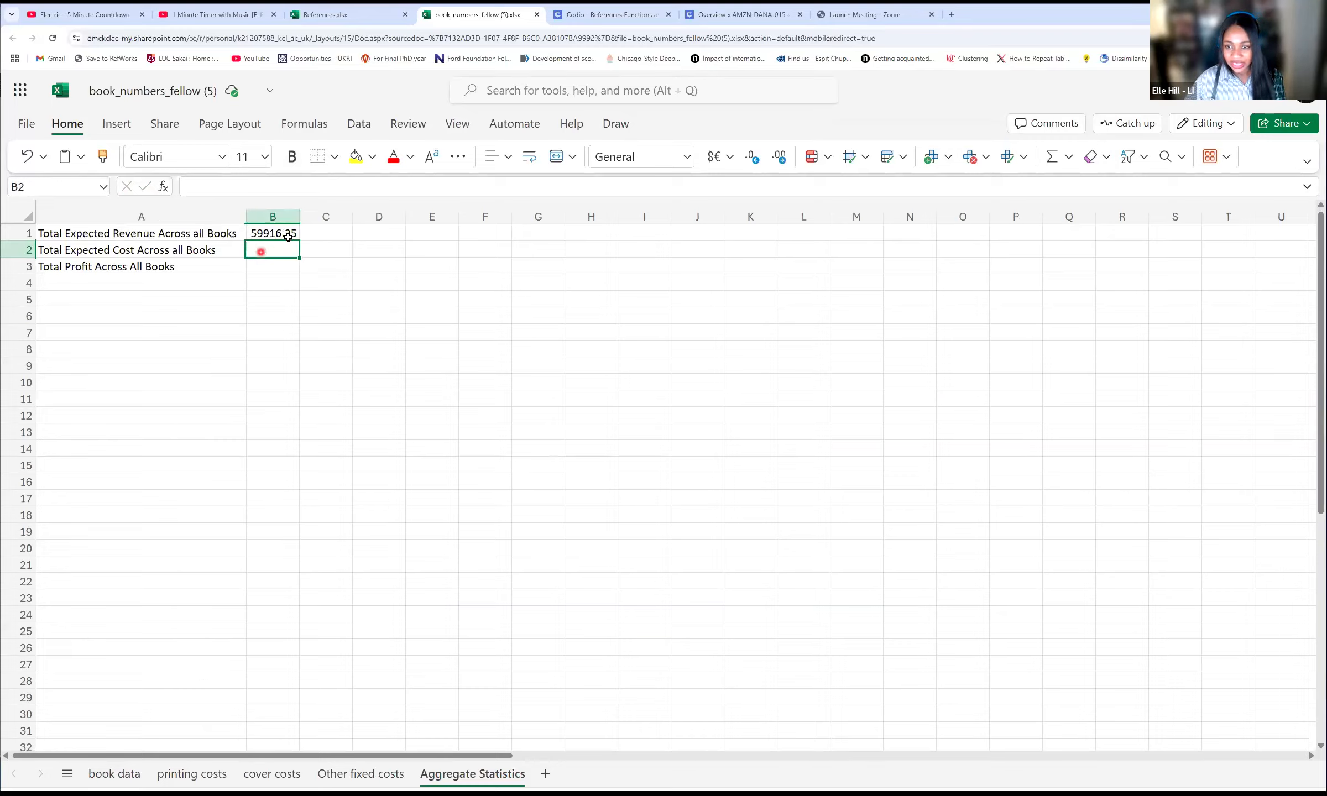
pyautogui.click(284, 234)
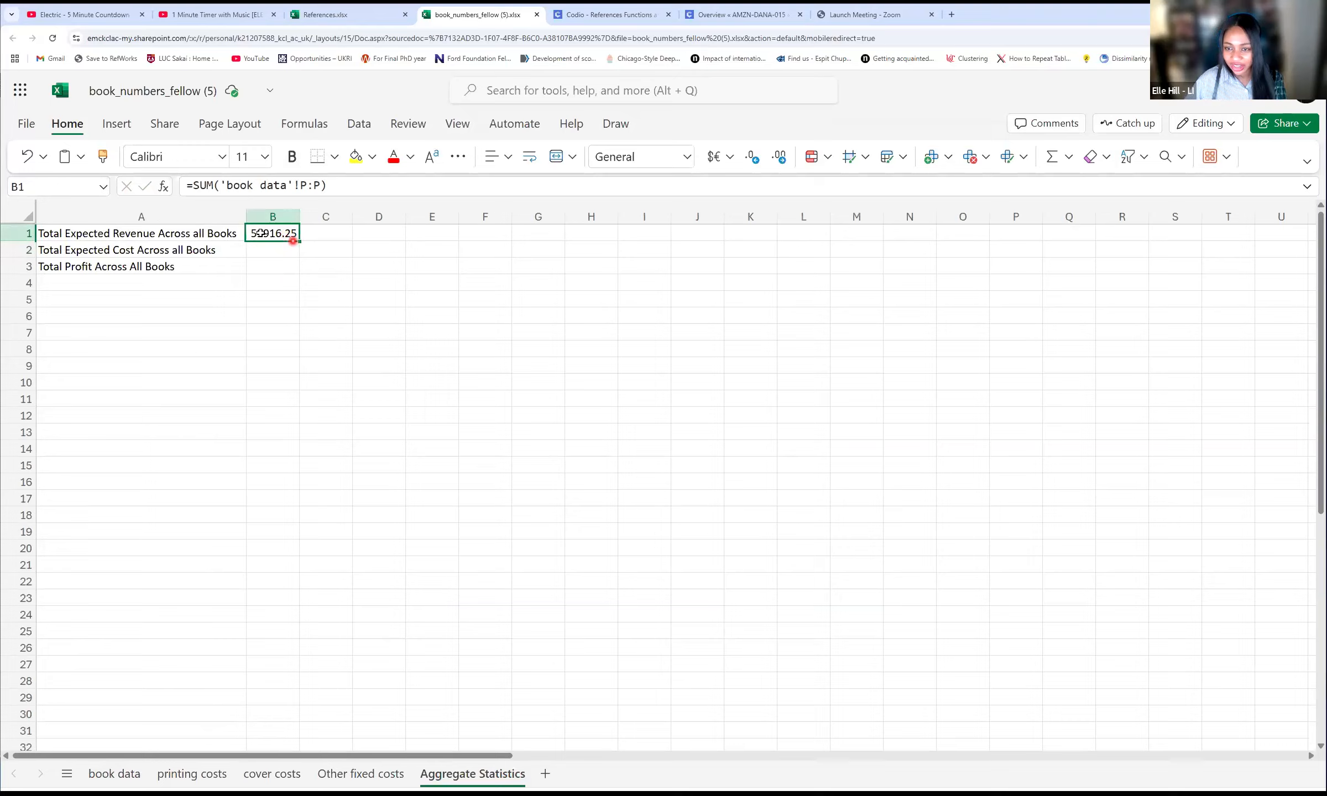
pyautogui.click(730, 160)
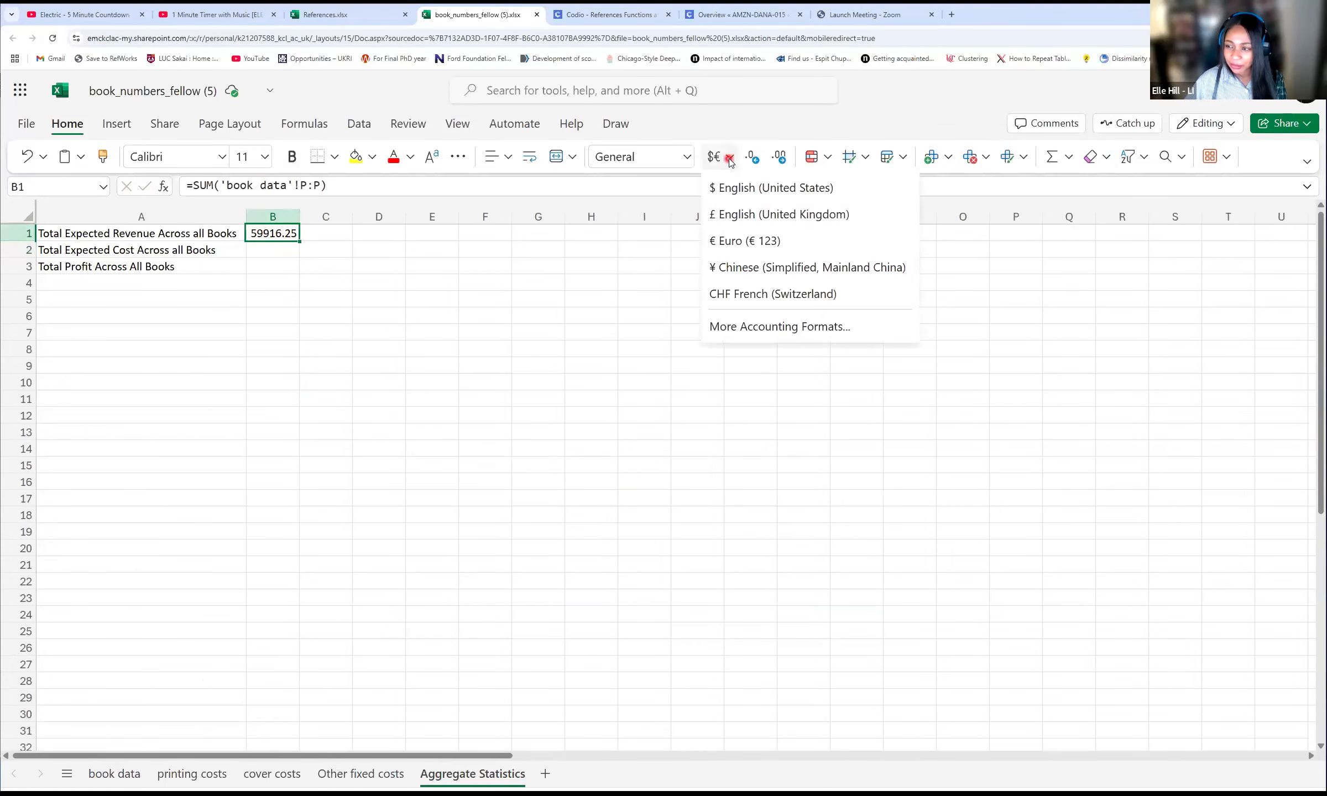
pyautogui.click(741, 190)
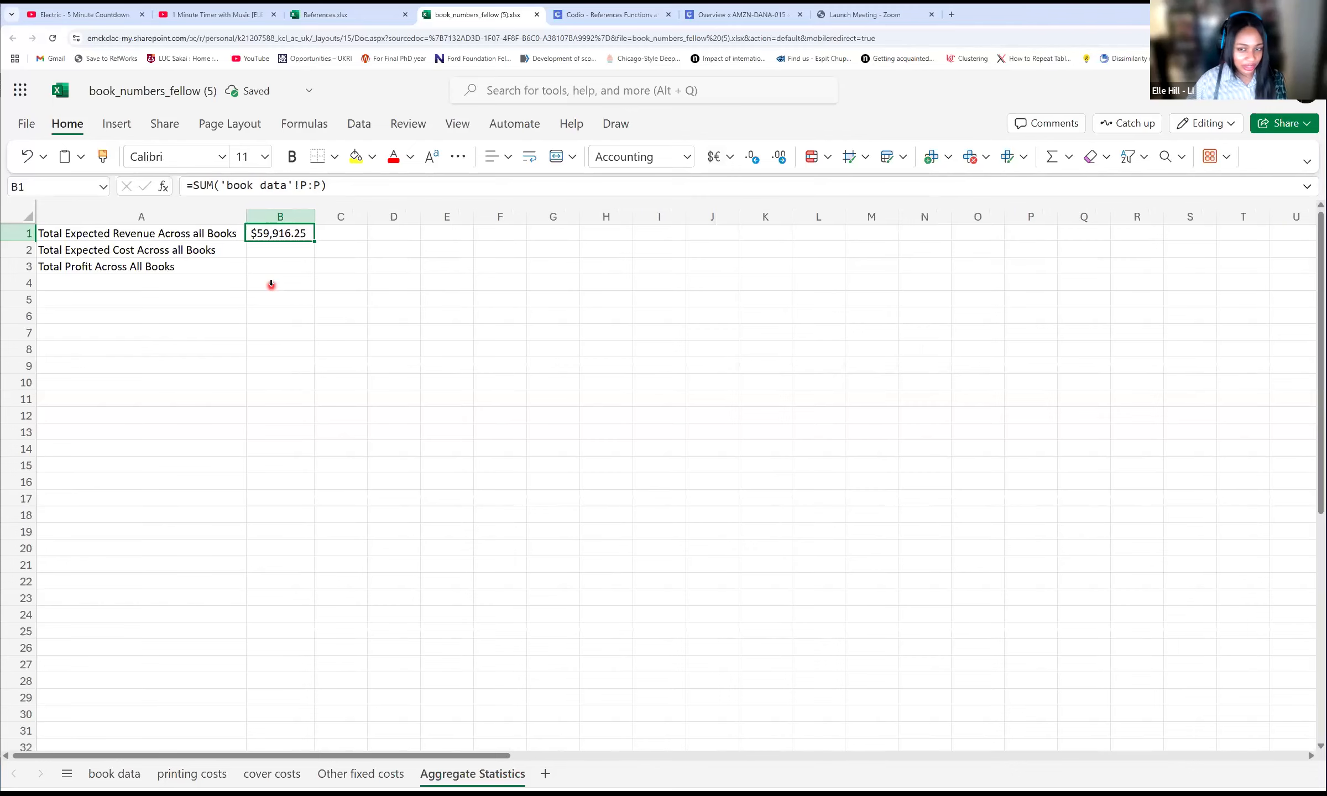
# Step: Calculate total expected cost in B2 by summing the book data sheet's whole Total Expected Cost column with =SUM('book data'!Q:Q)
pyautogui.click(274, 249)
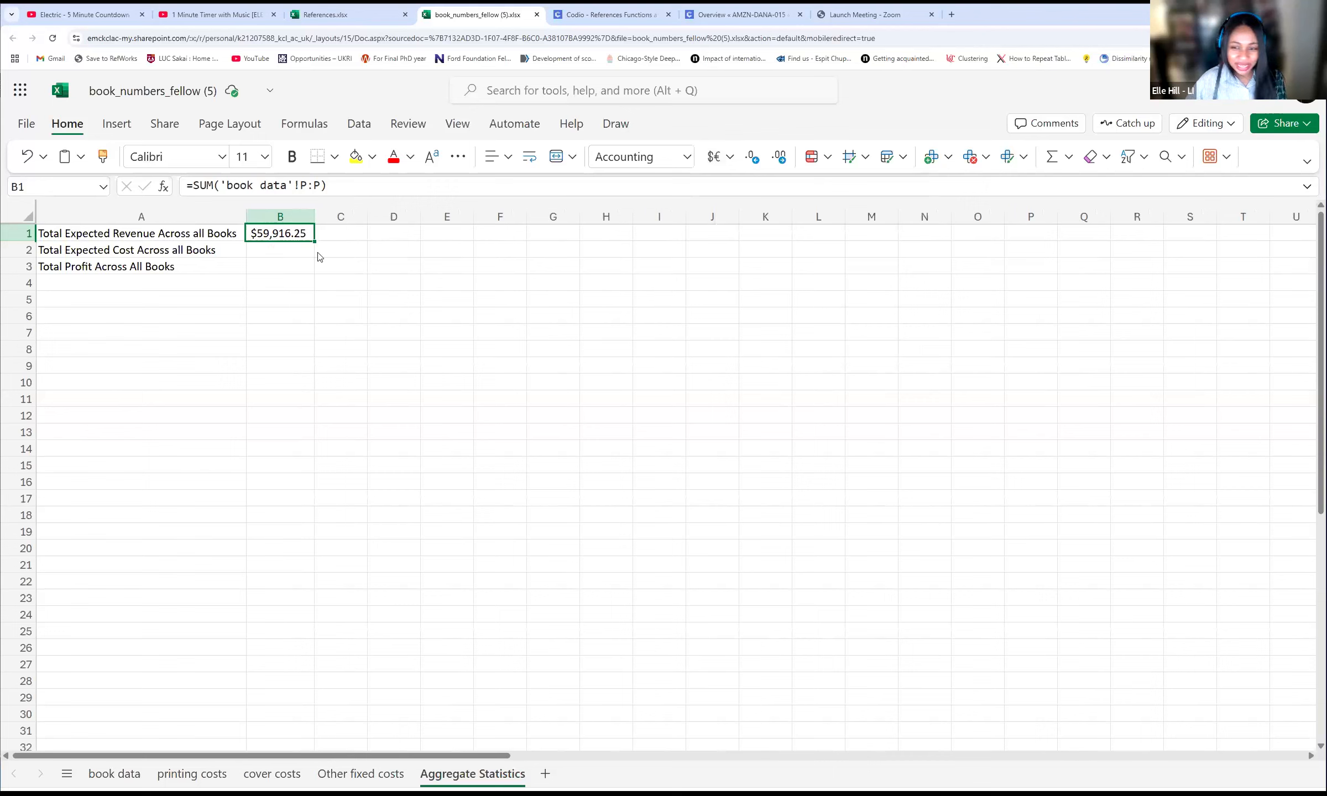
pyautogui.click(279, 254)
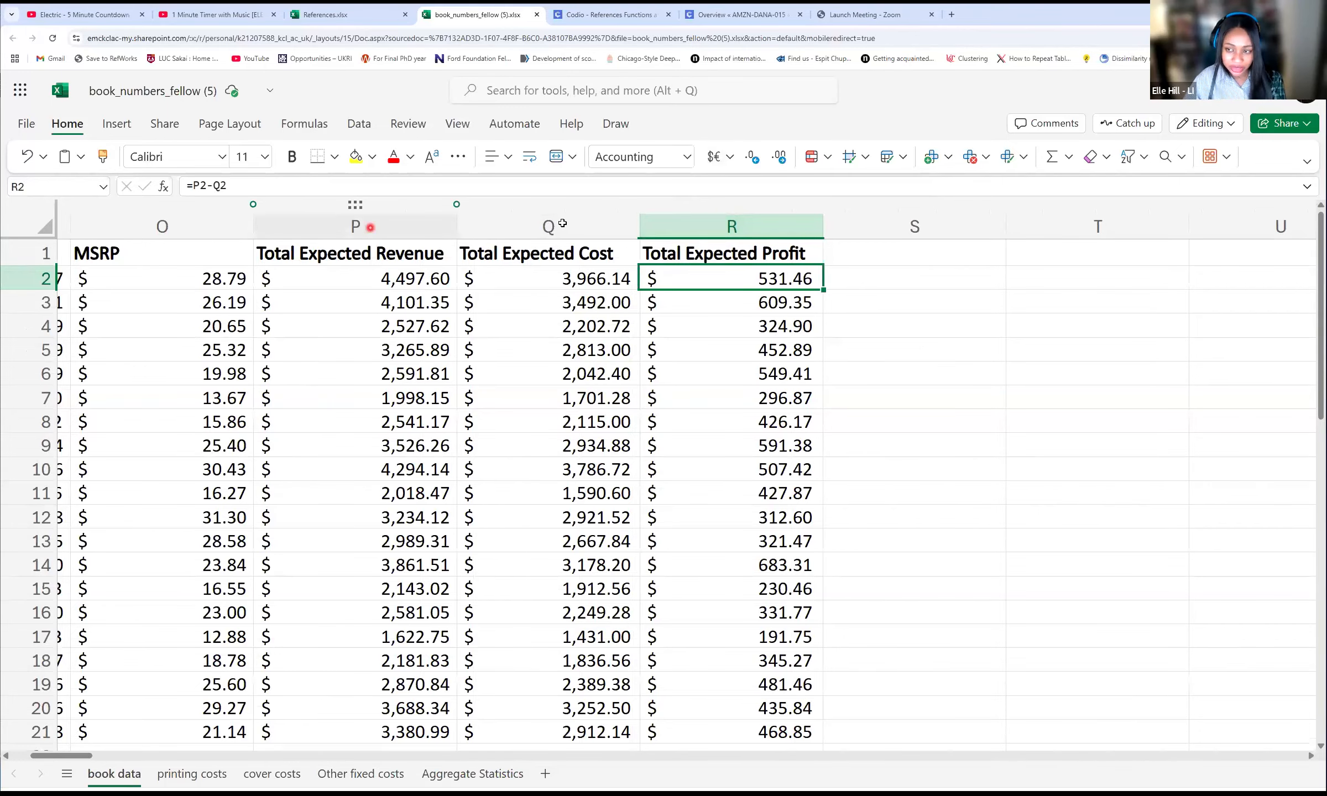
pyautogui.click(479, 774)
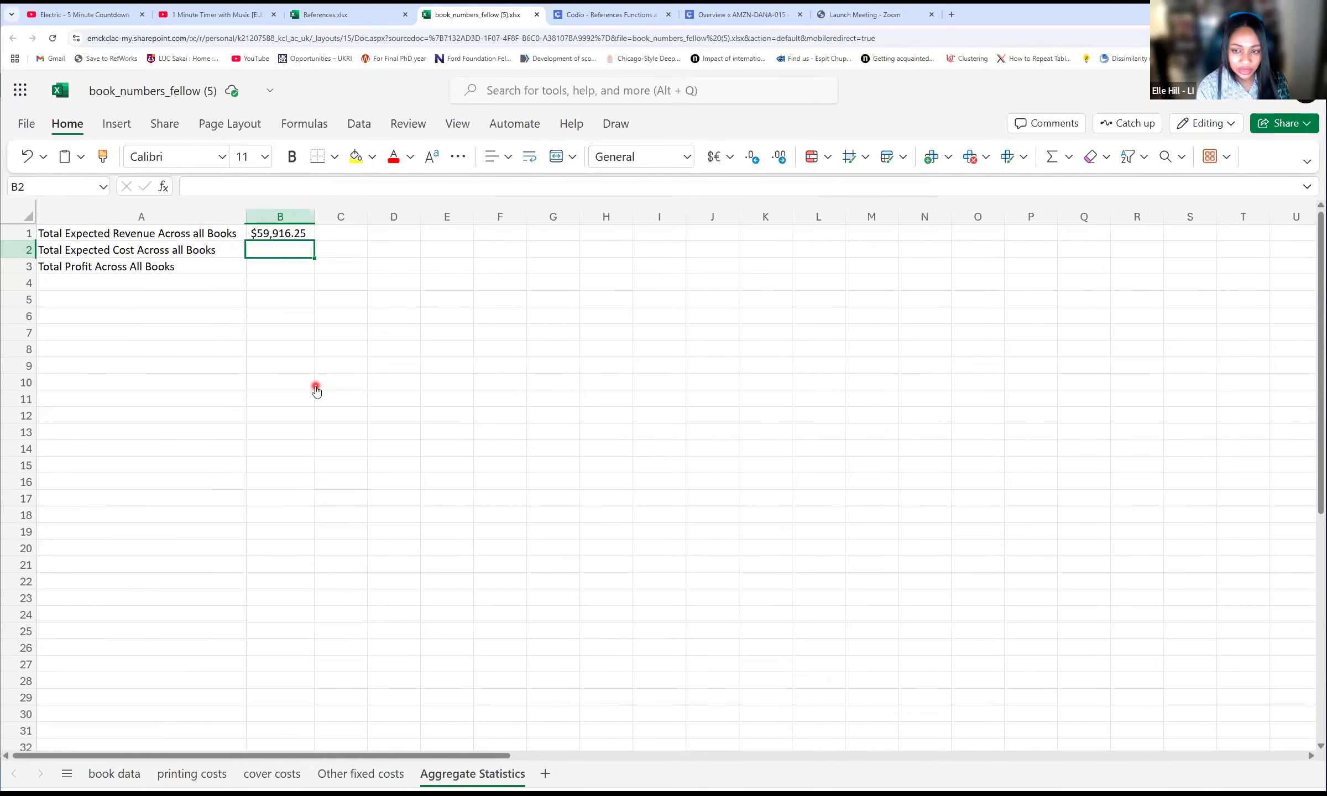
pyautogui.write('=SUM(')
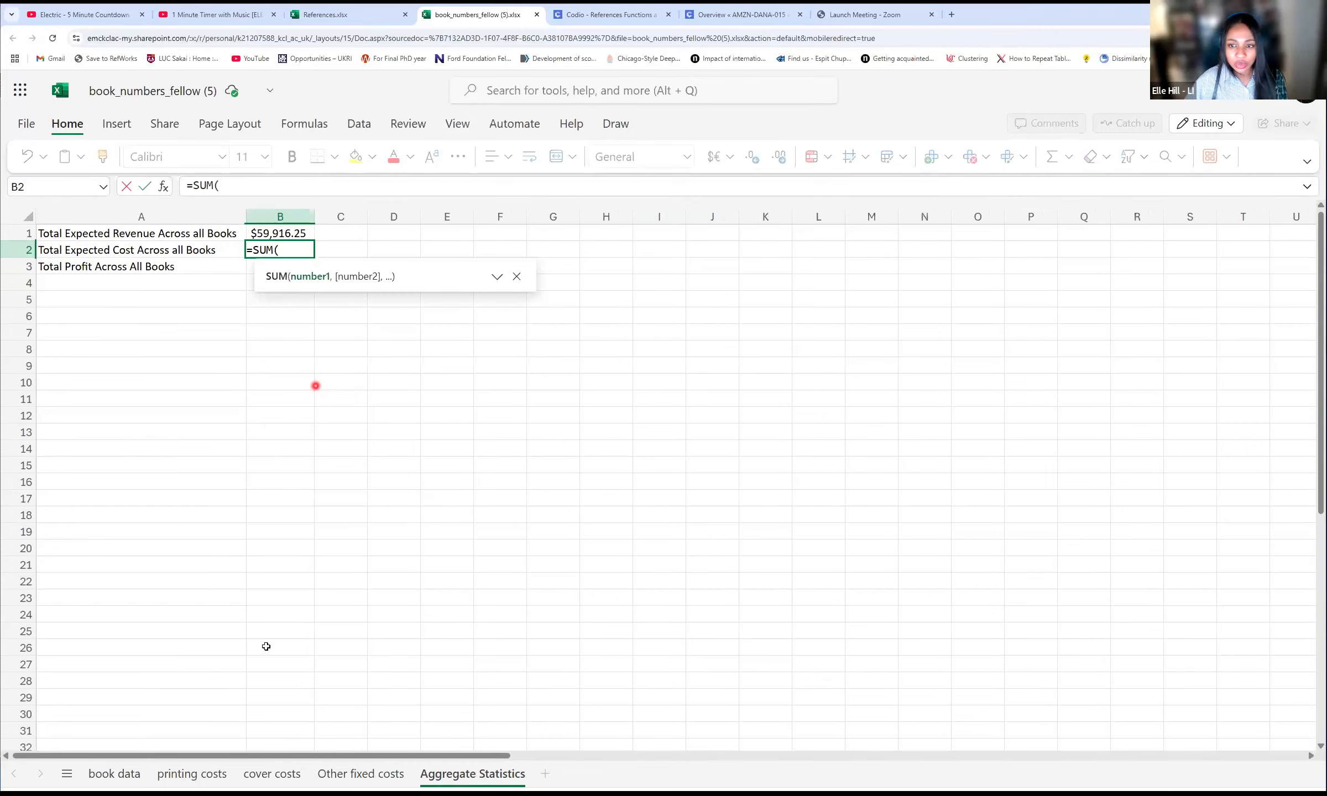
pyautogui.click(110, 773)
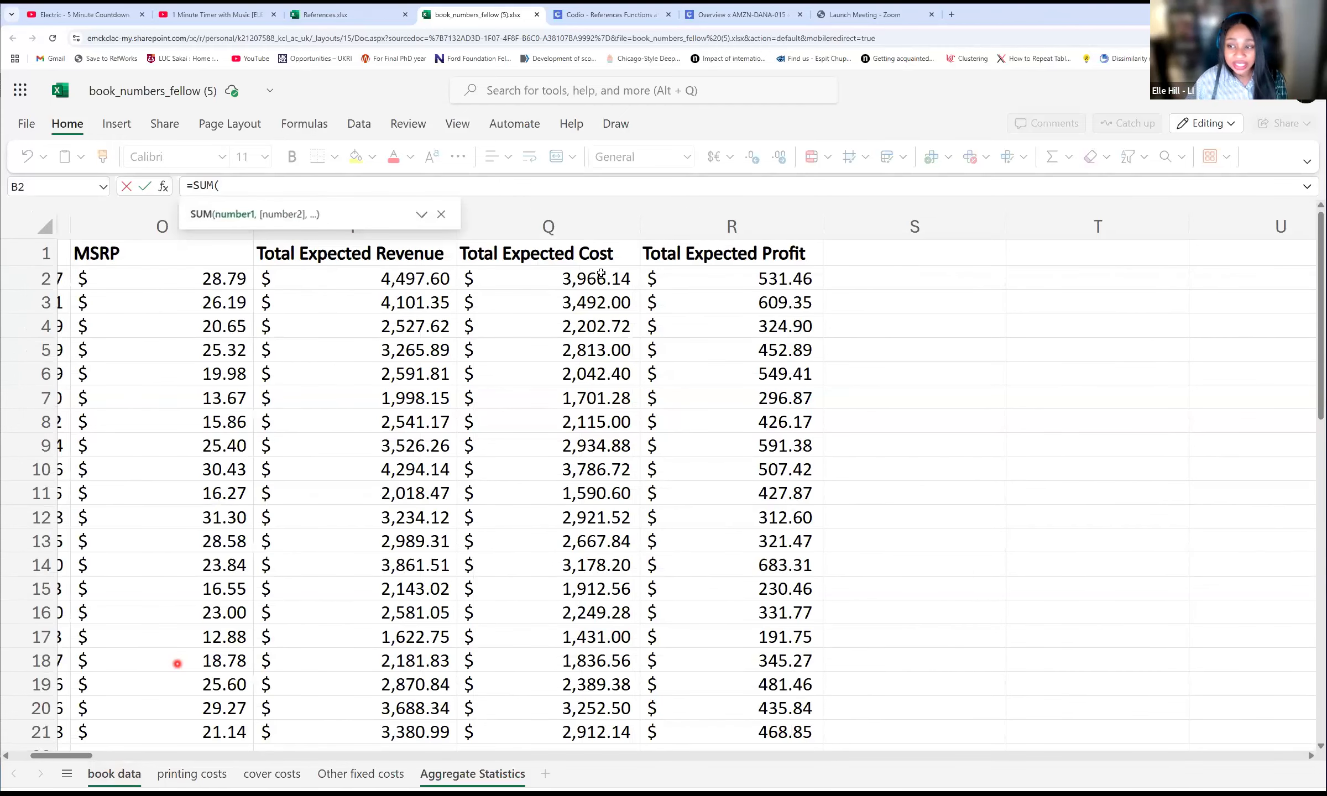
pyautogui.click(546, 228)
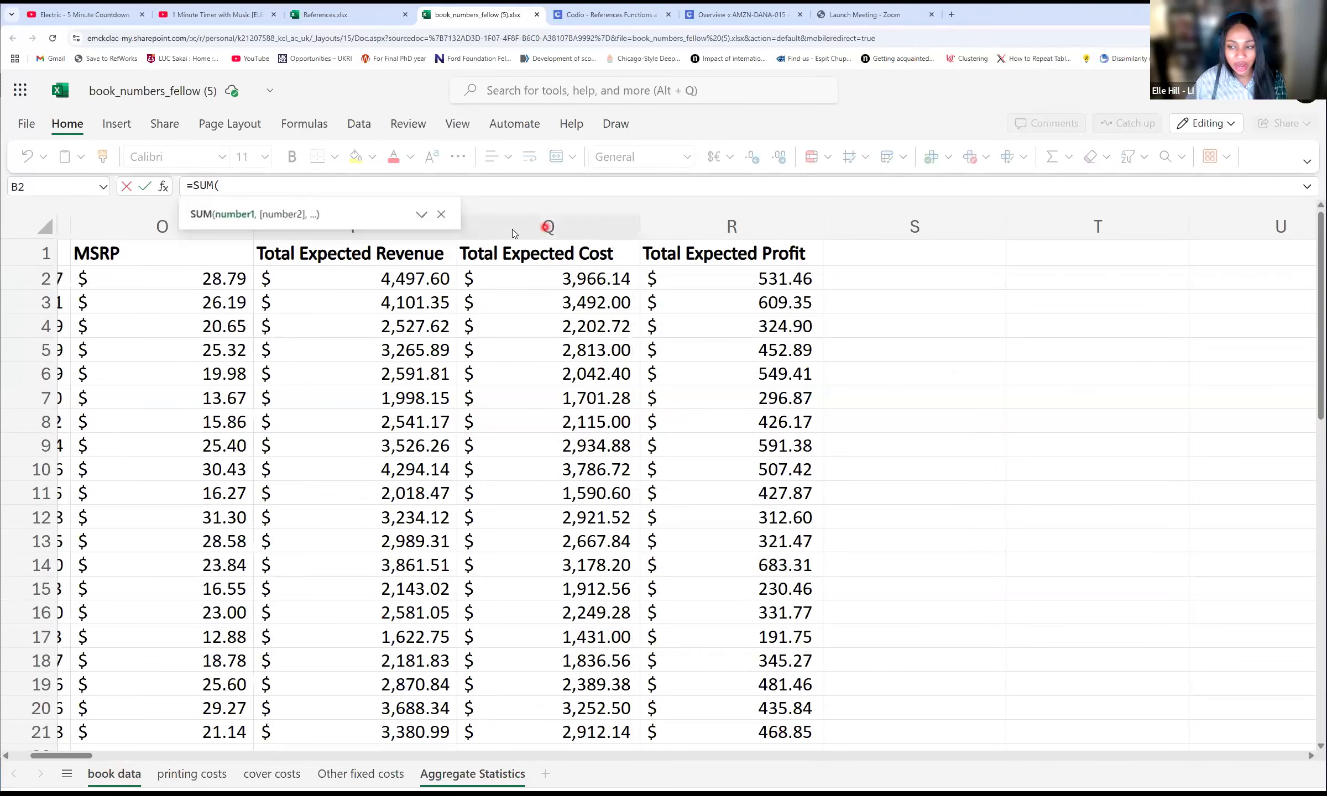
pyautogui.click(509, 227)
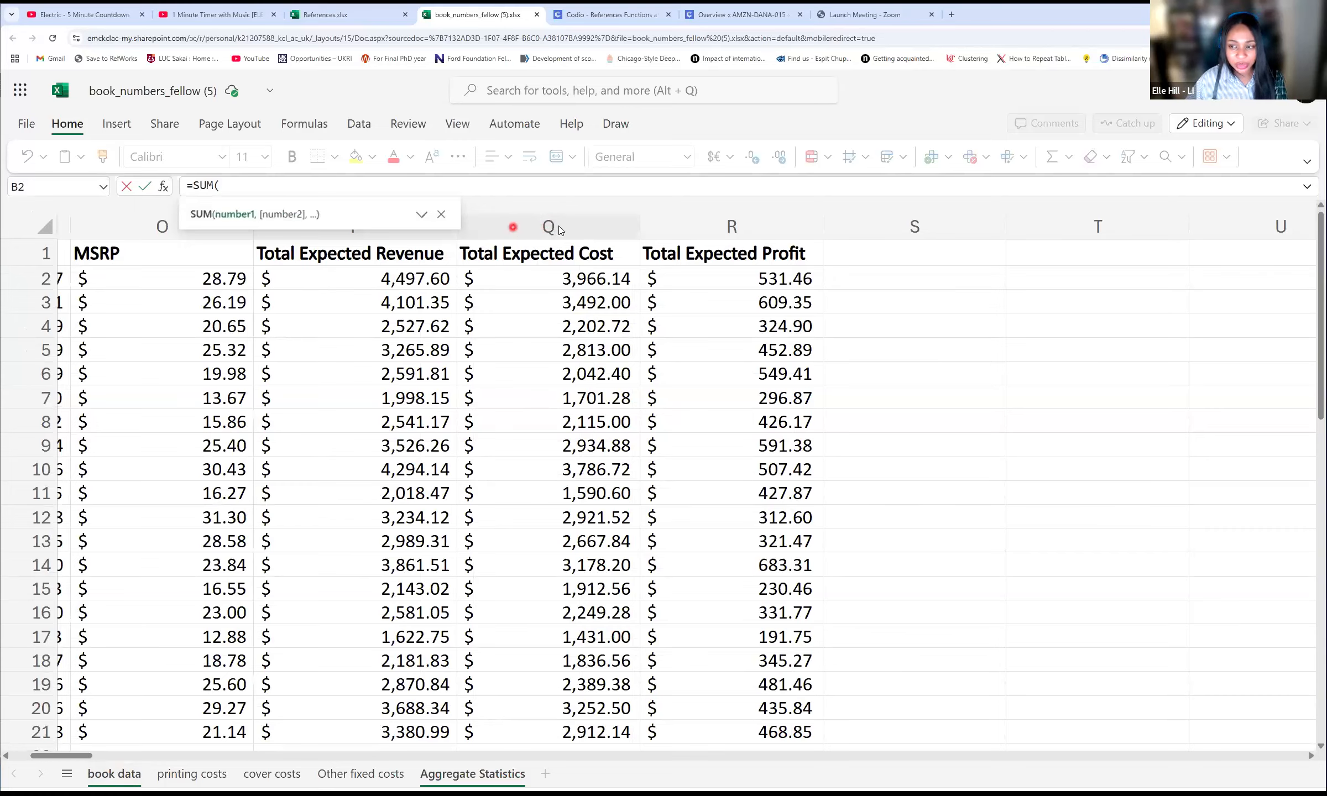
pyautogui.click(527, 225)
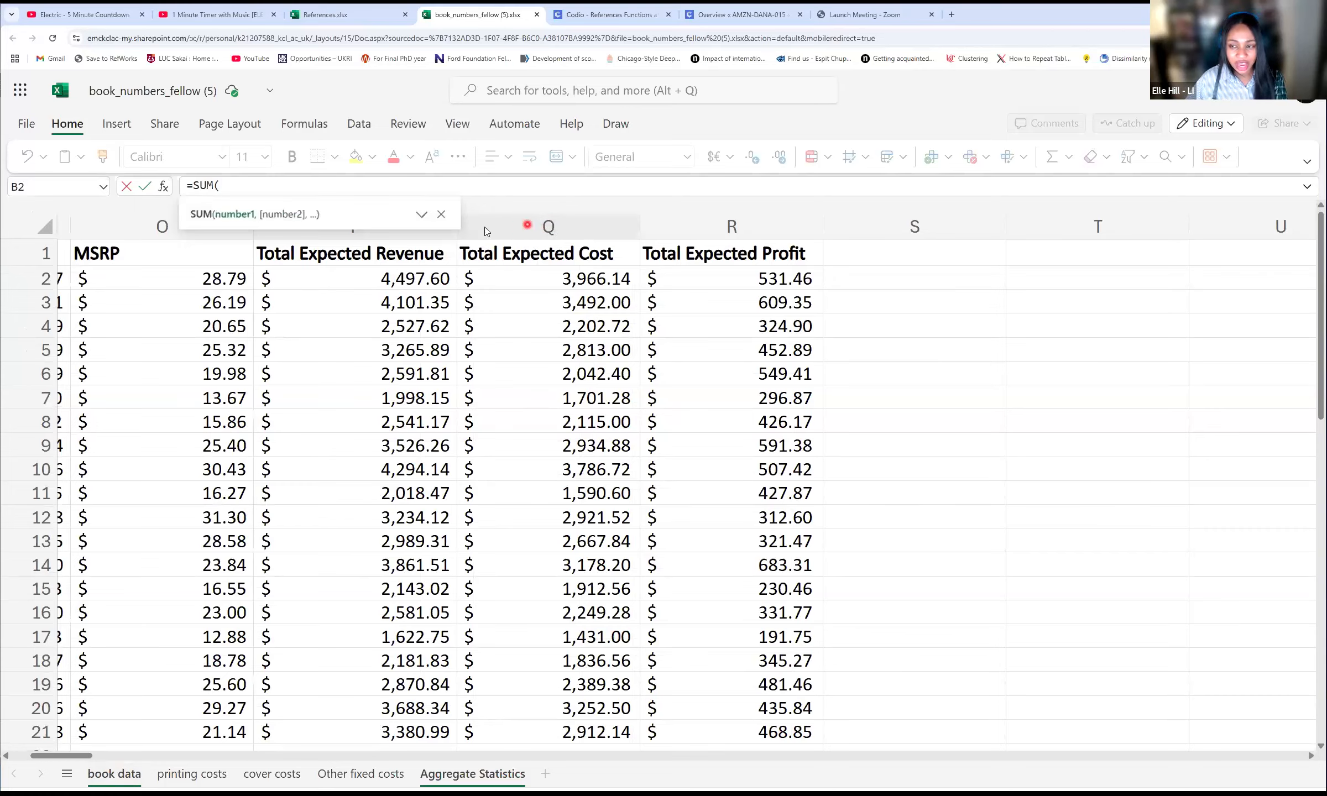
pyautogui.click(513, 226)
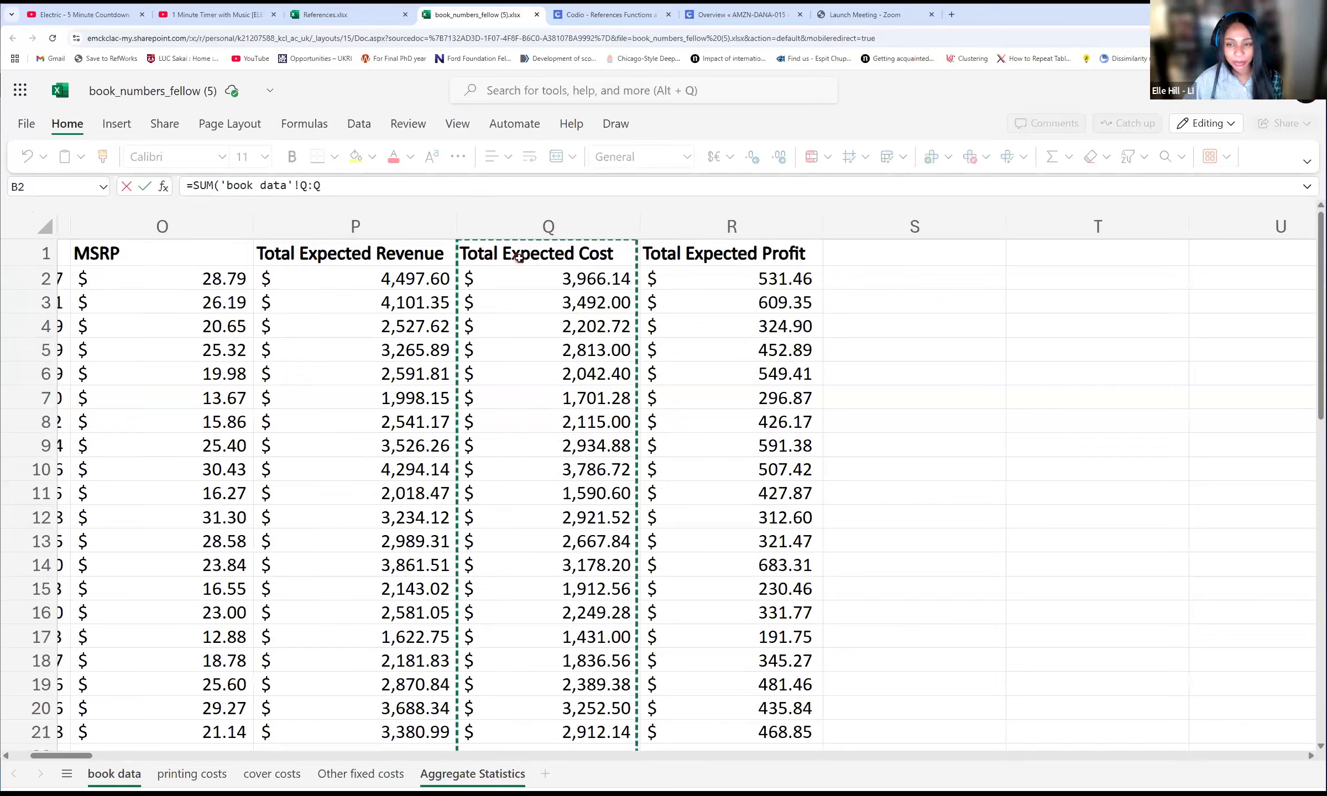
pyautogui.click(333, 187)
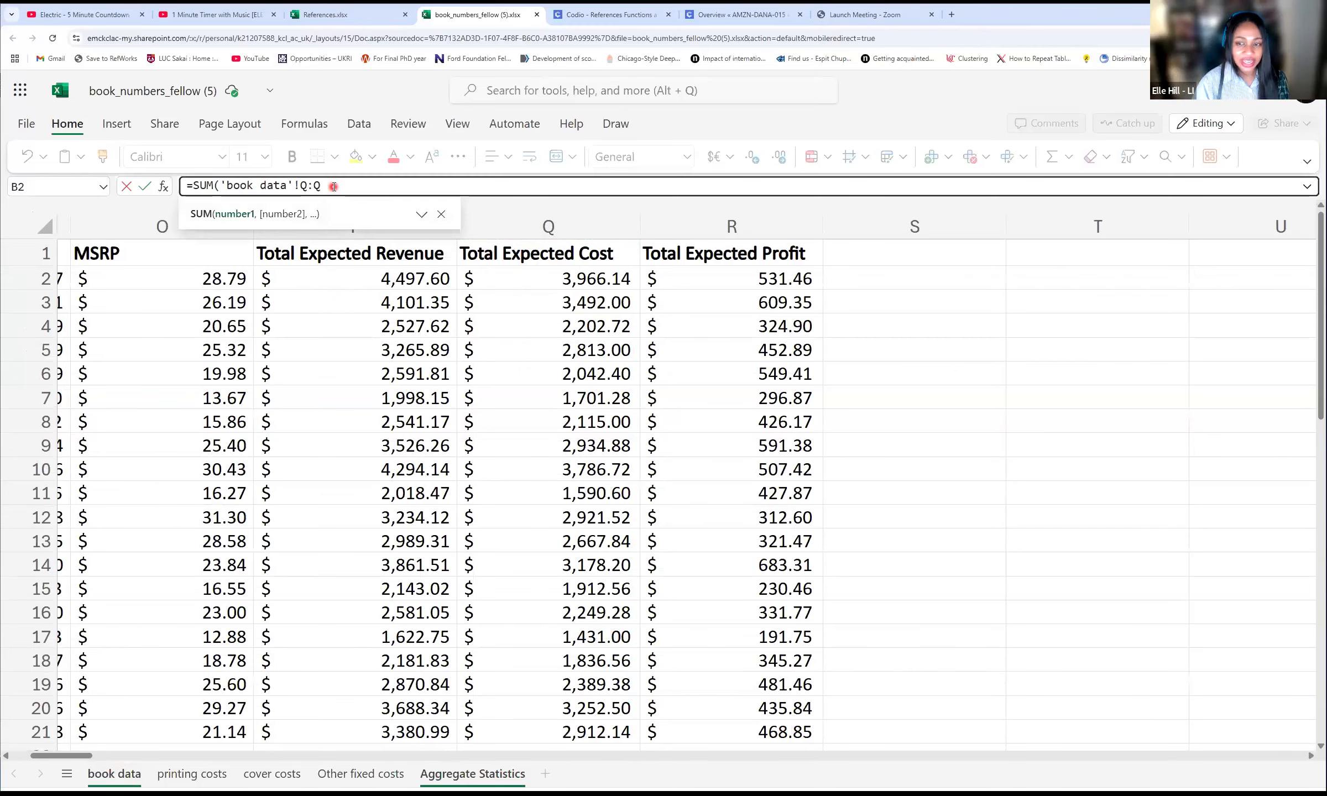
pyautogui.write(')')
pyautogui.press('Return')
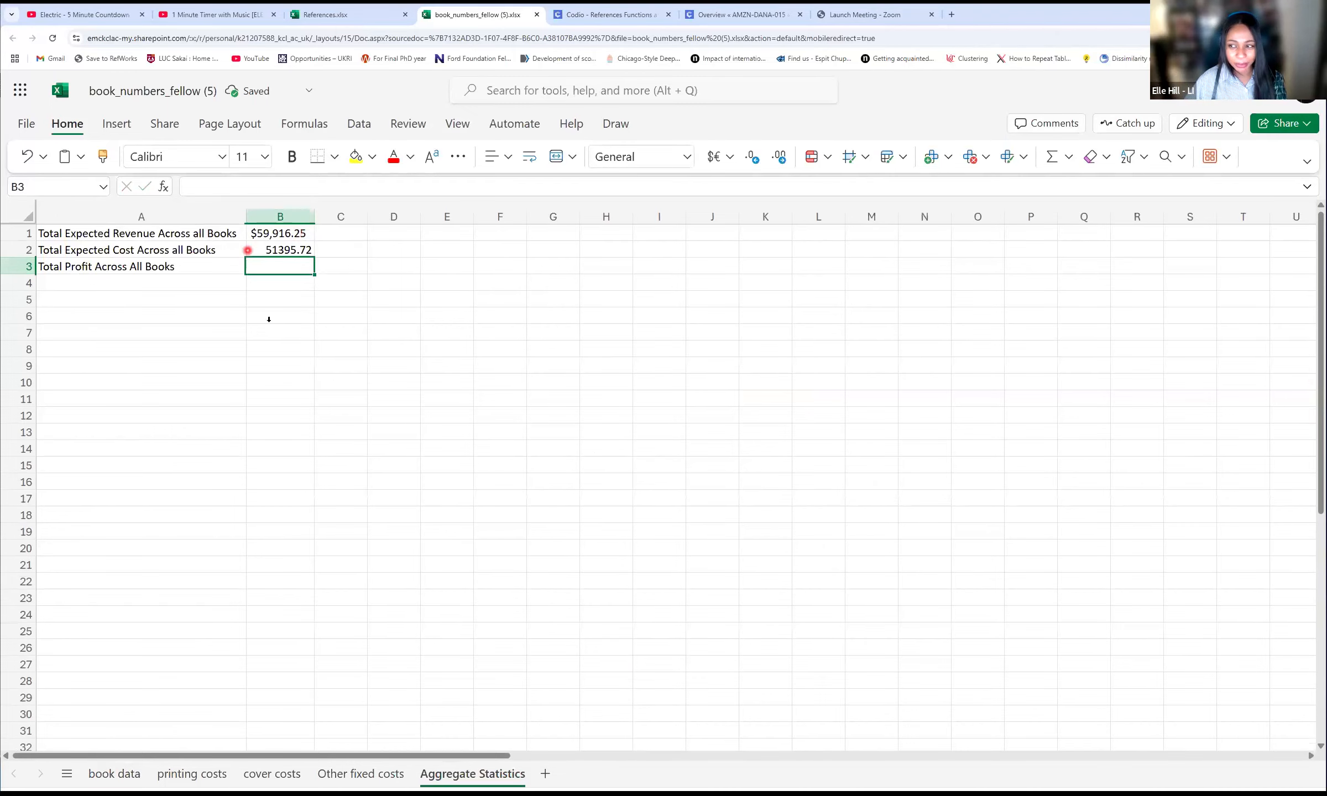
# Step: Format the cost total in B2 as US dollars with the $ English (United States) accounting format
pyautogui.press('Up')
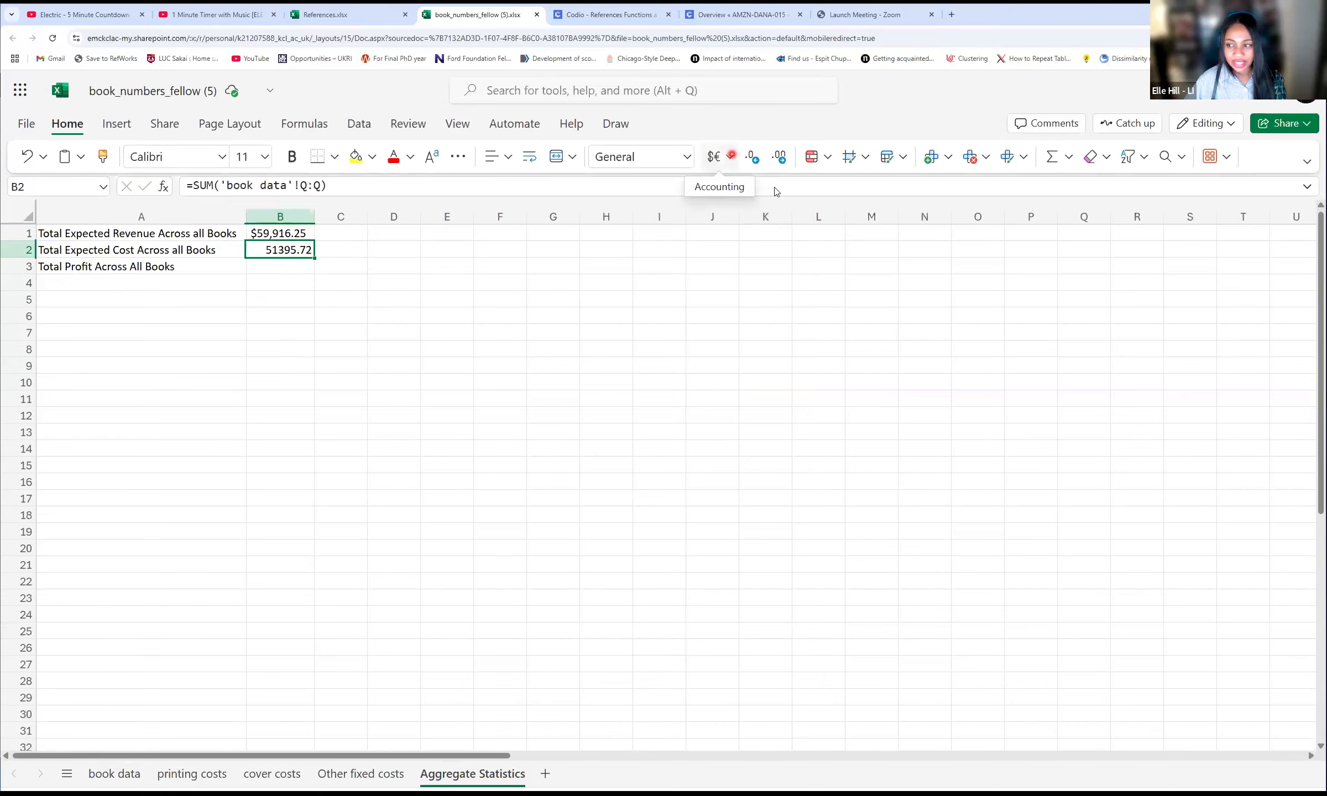
pyautogui.click(730, 157)
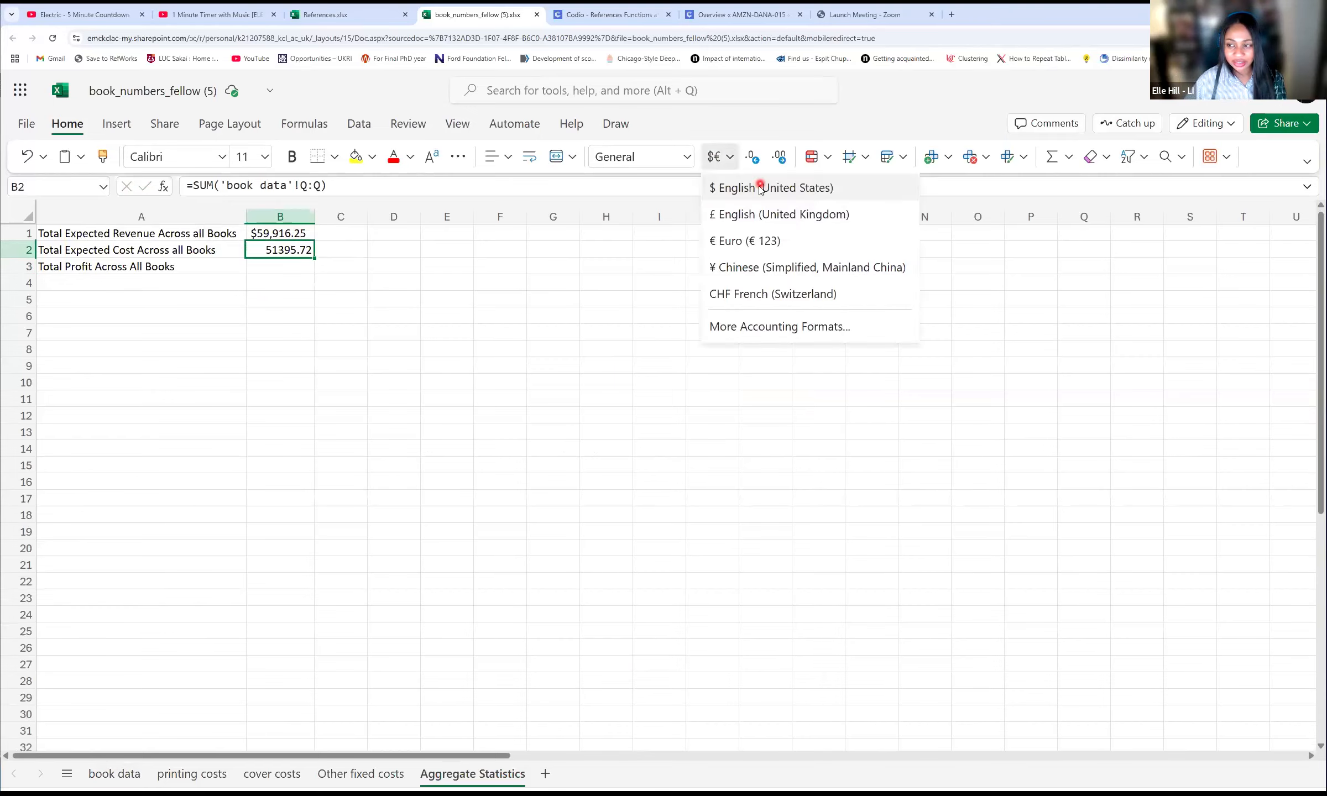
pyautogui.click(798, 187)
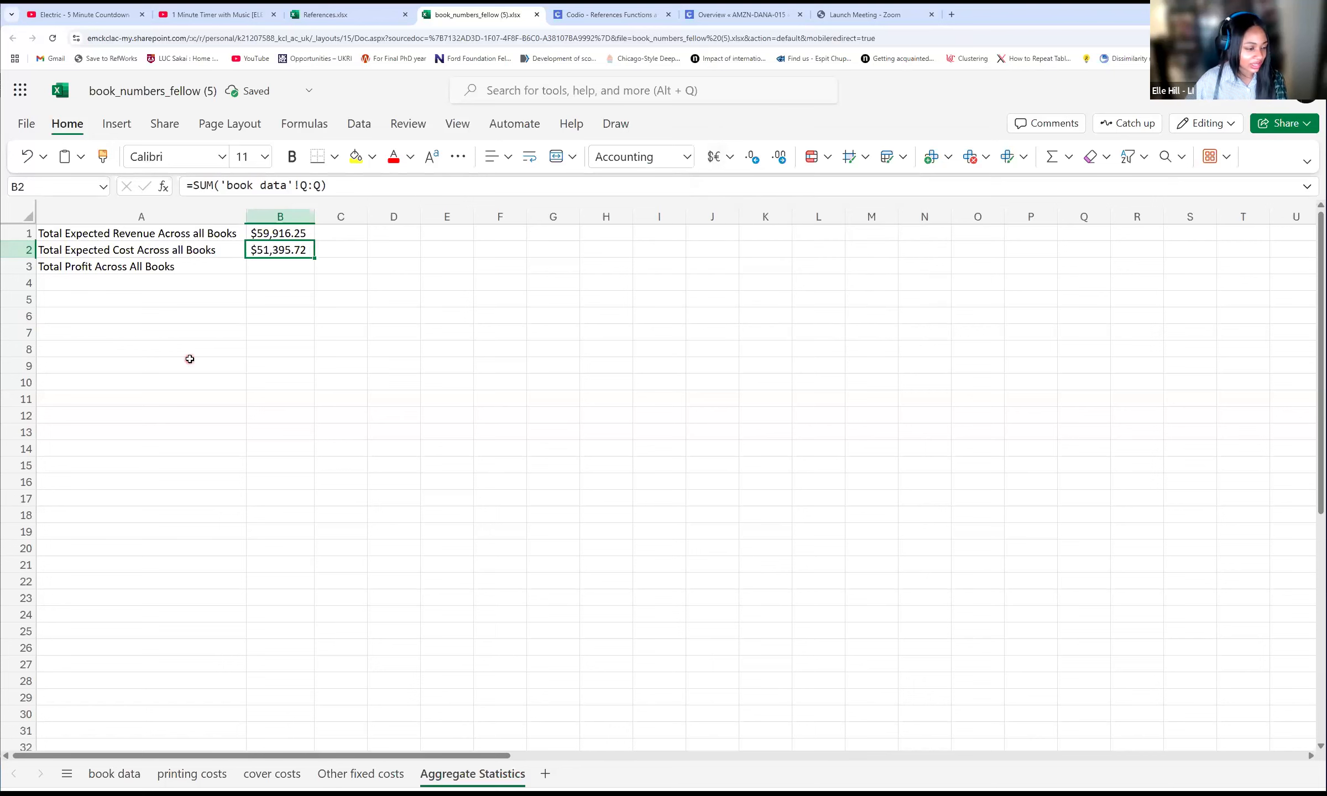
# Step: Calculate total profit across all books in B3 by subtracting total cost from total revenue with =B1-B2
pyautogui.click(286, 265)
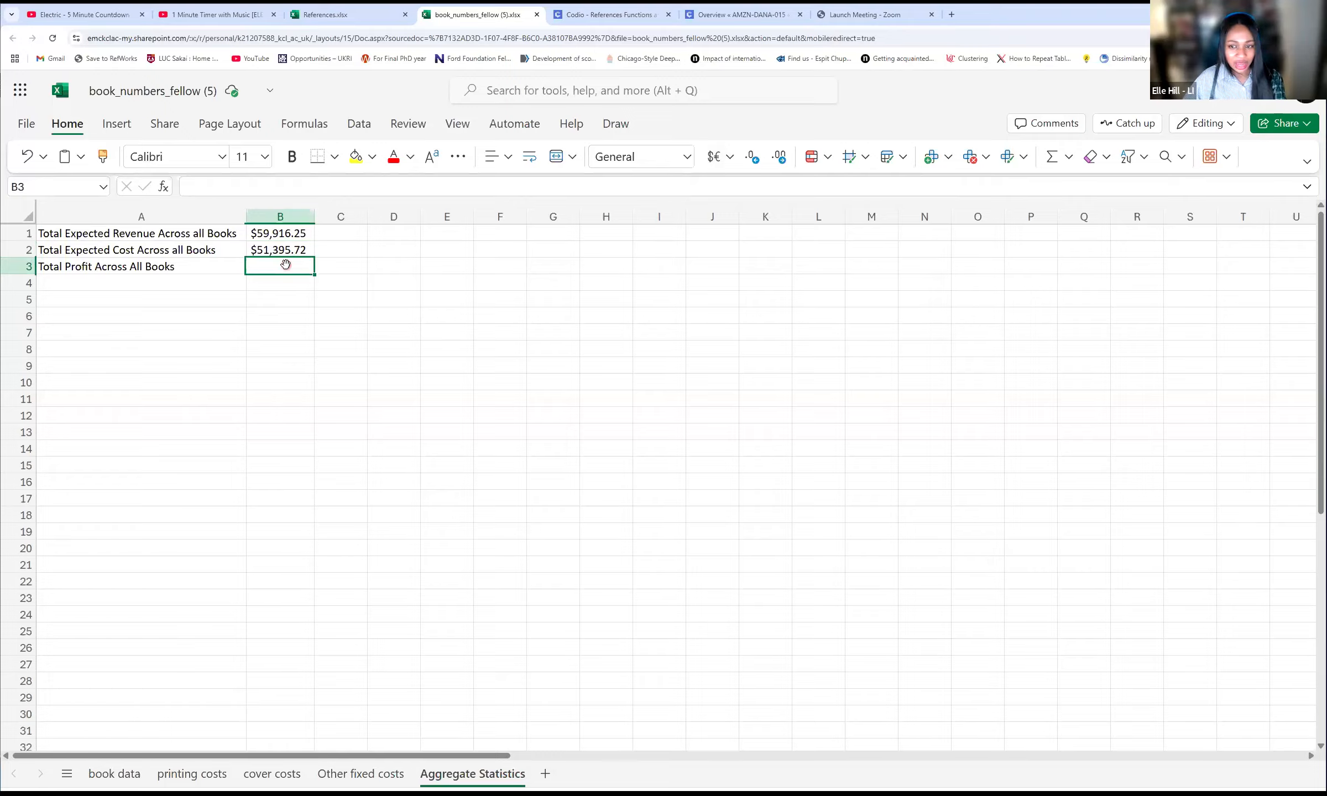
pyautogui.click(274, 235)
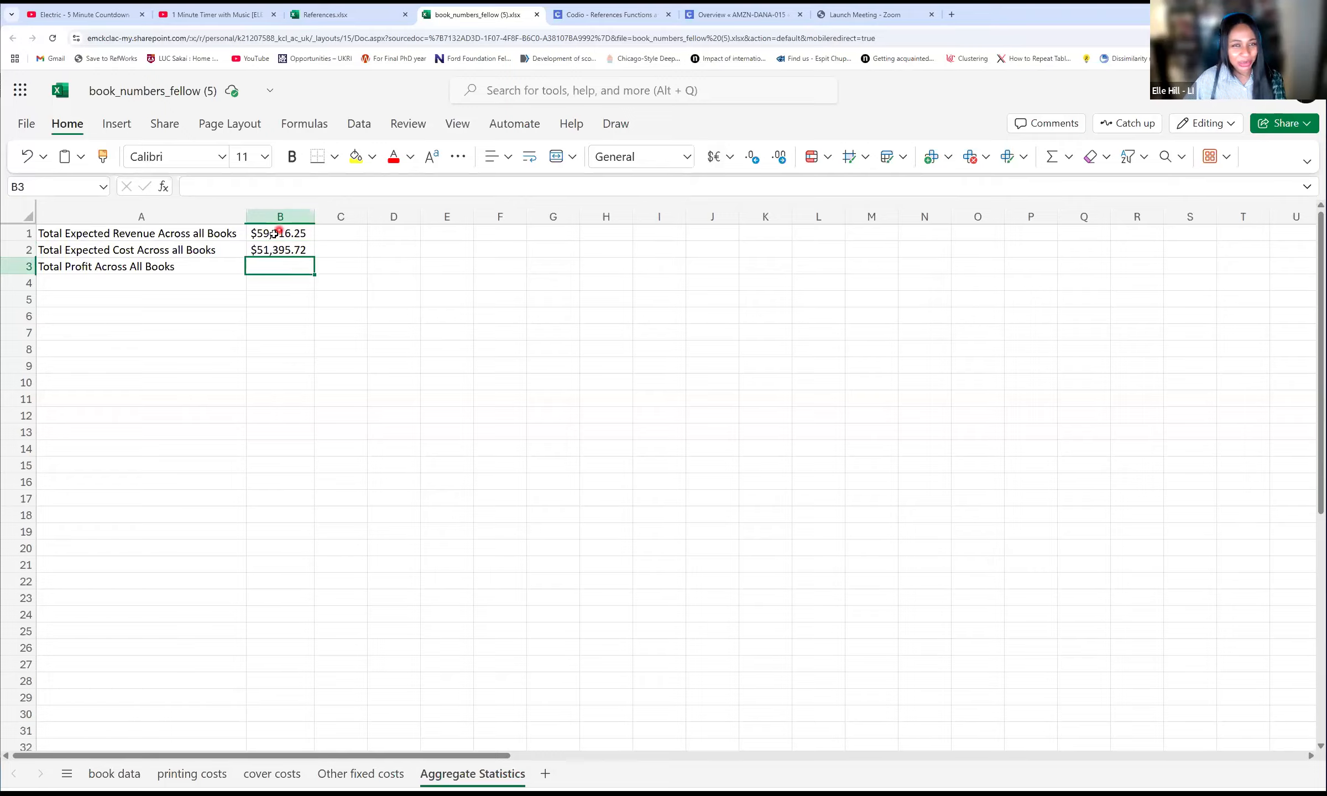
pyautogui.click(274, 234)
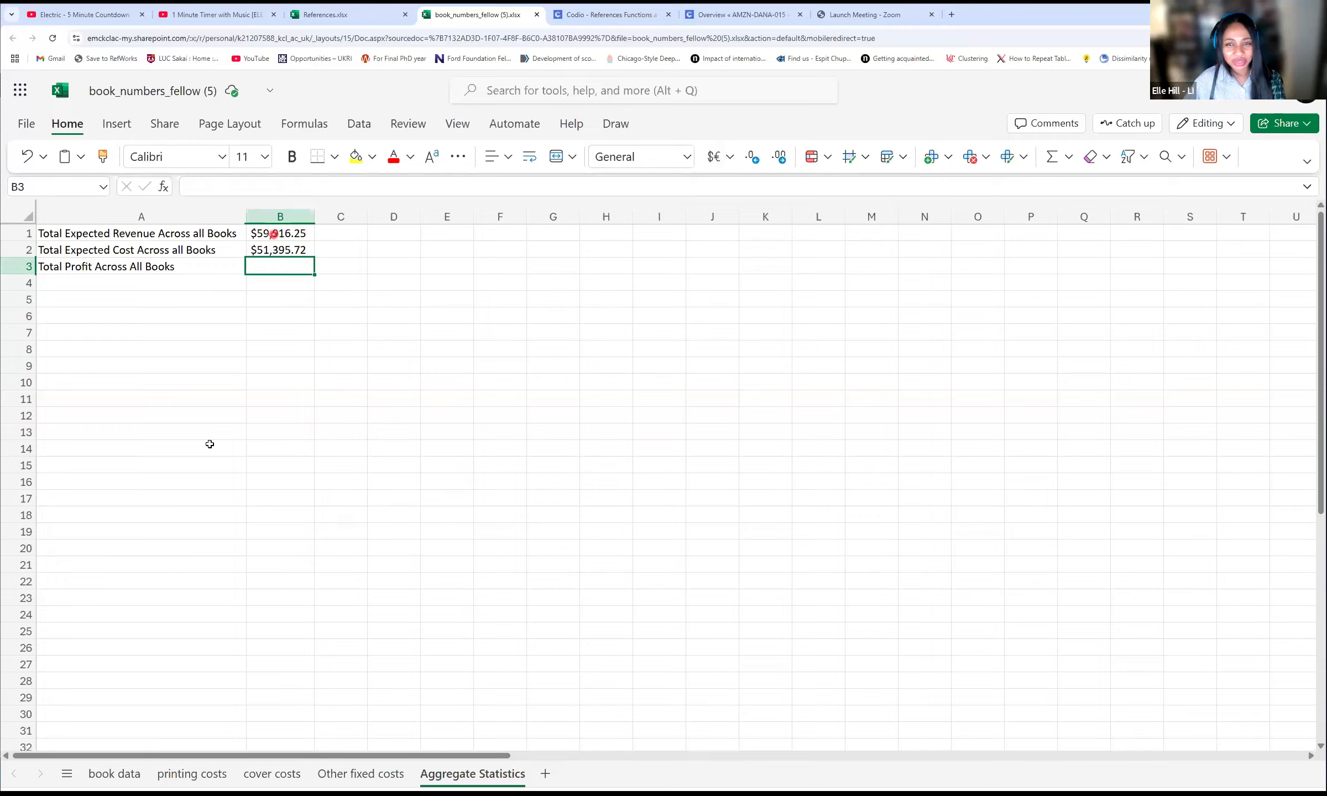
pyautogui.click(210, 445)
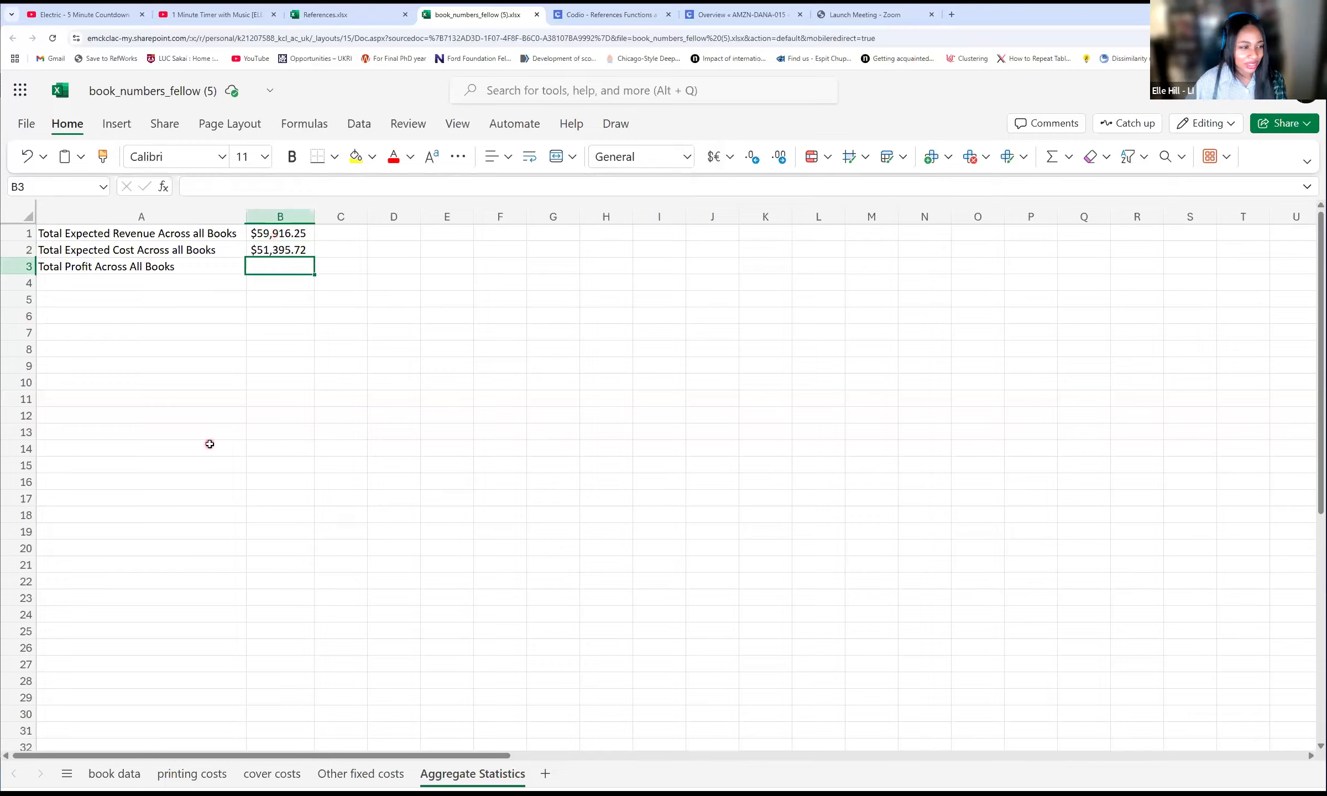
pyautogui.click(209, 444)
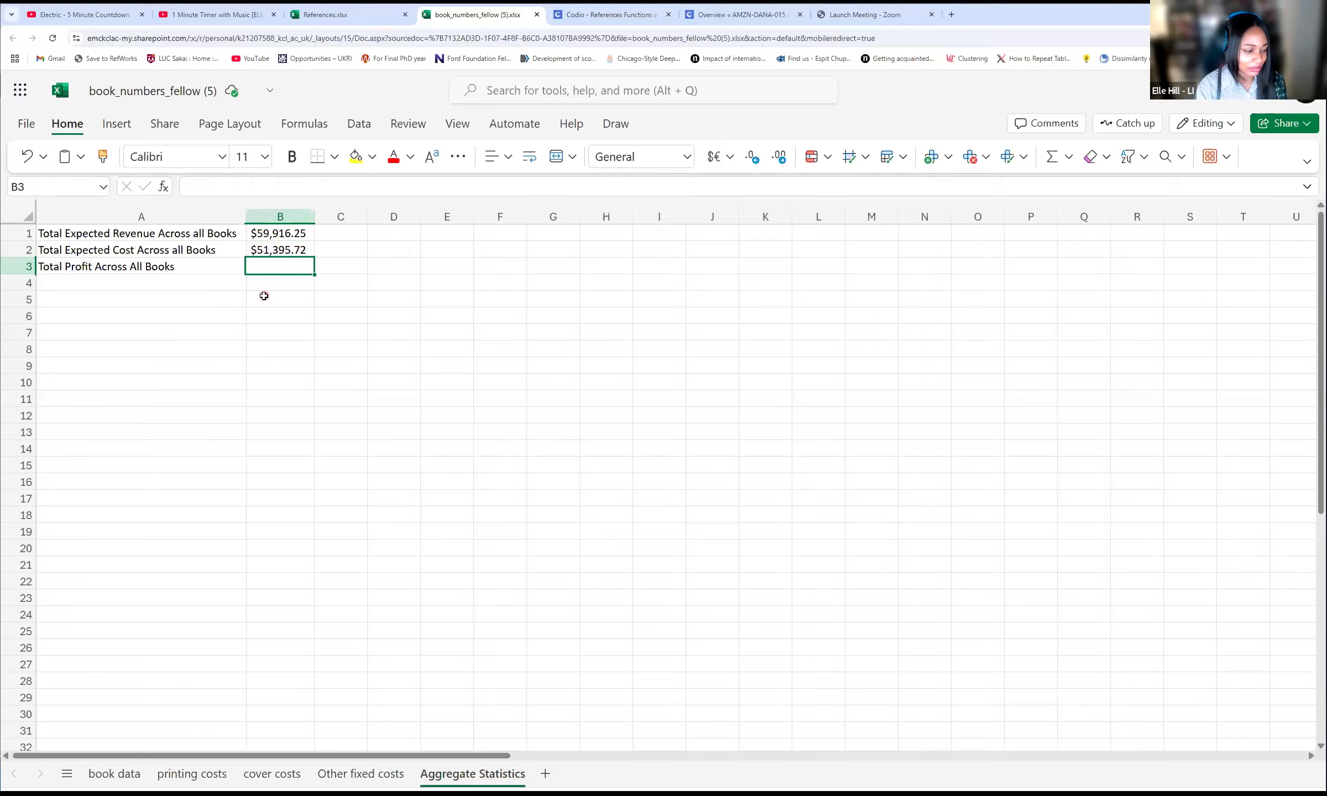
pyautogui.click(264, 296)
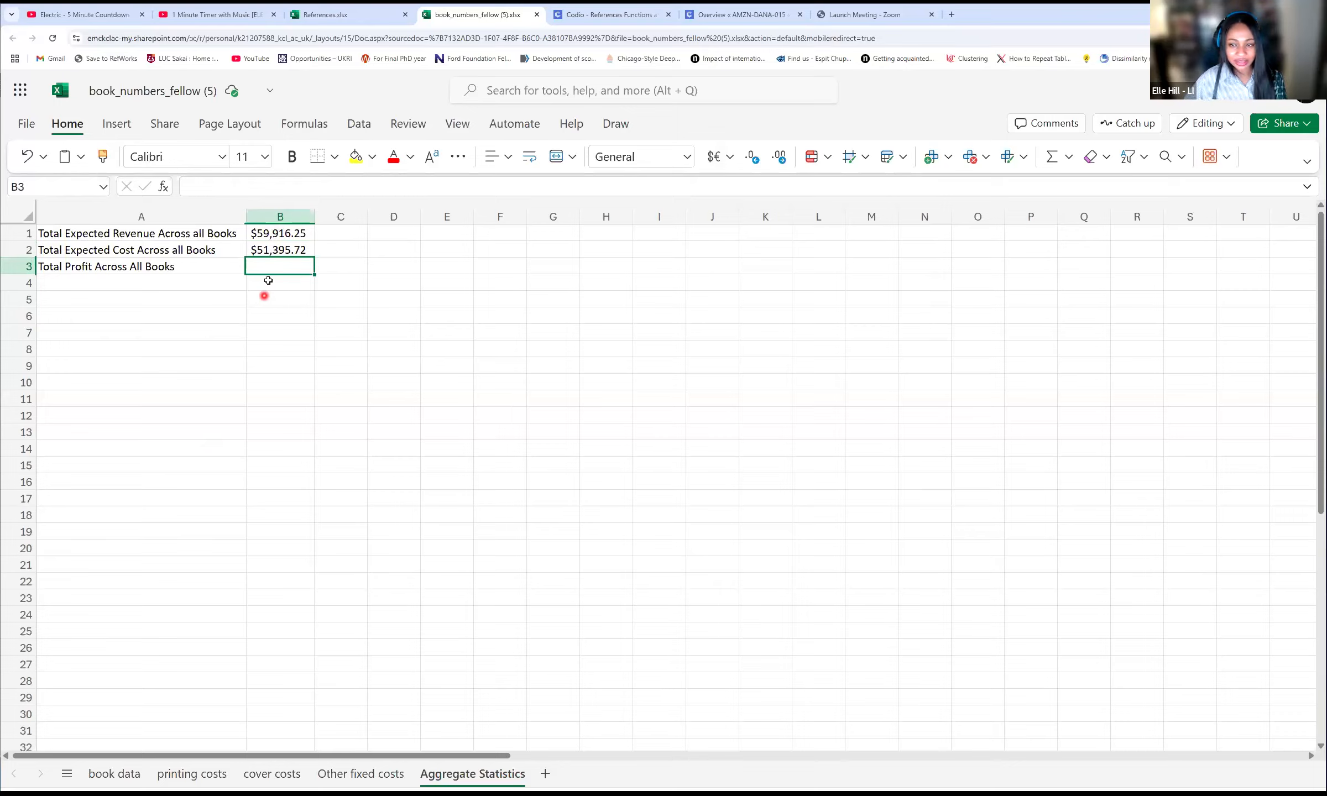
pyautogui.write('=')
pyautogui.click(275, 233)
pyautogui.write('-')
pyautogui.click(267, 250)
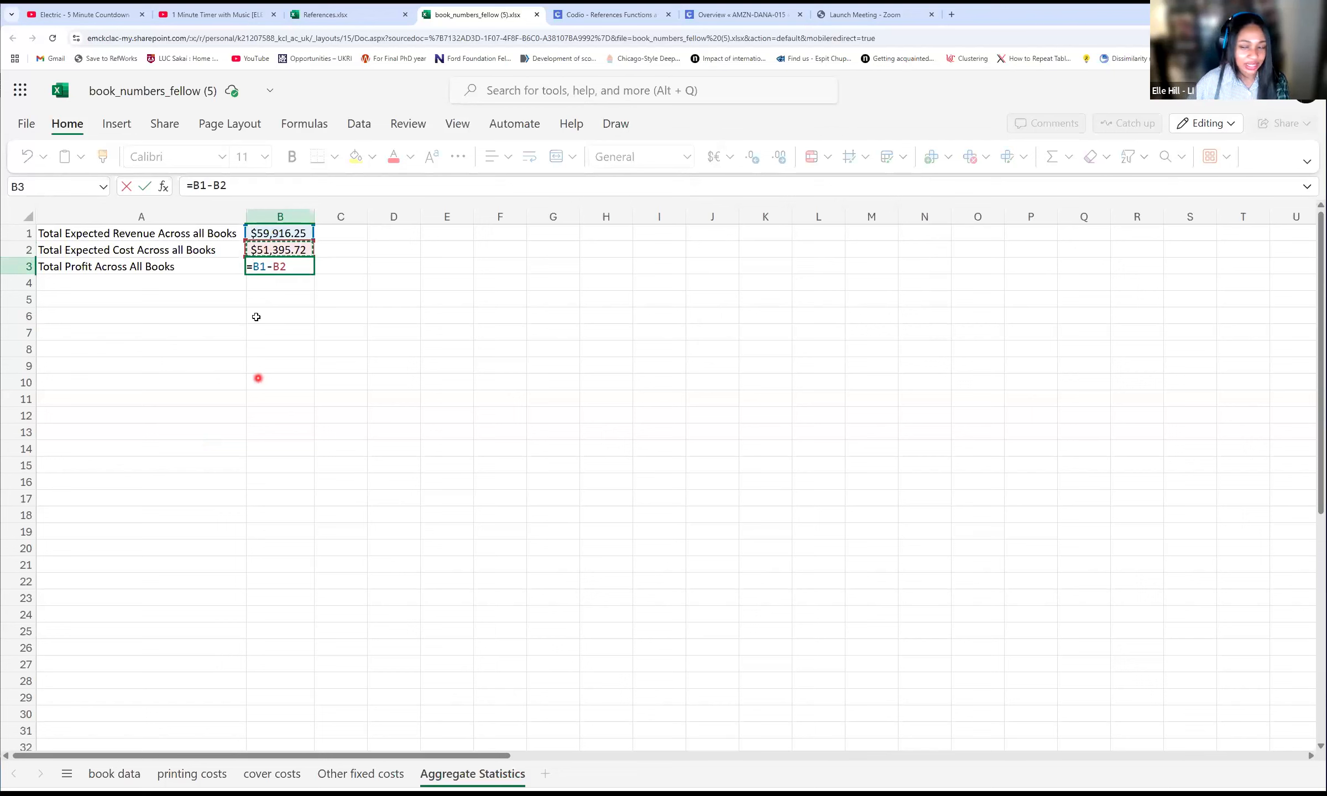
pyautogui.press('Return')
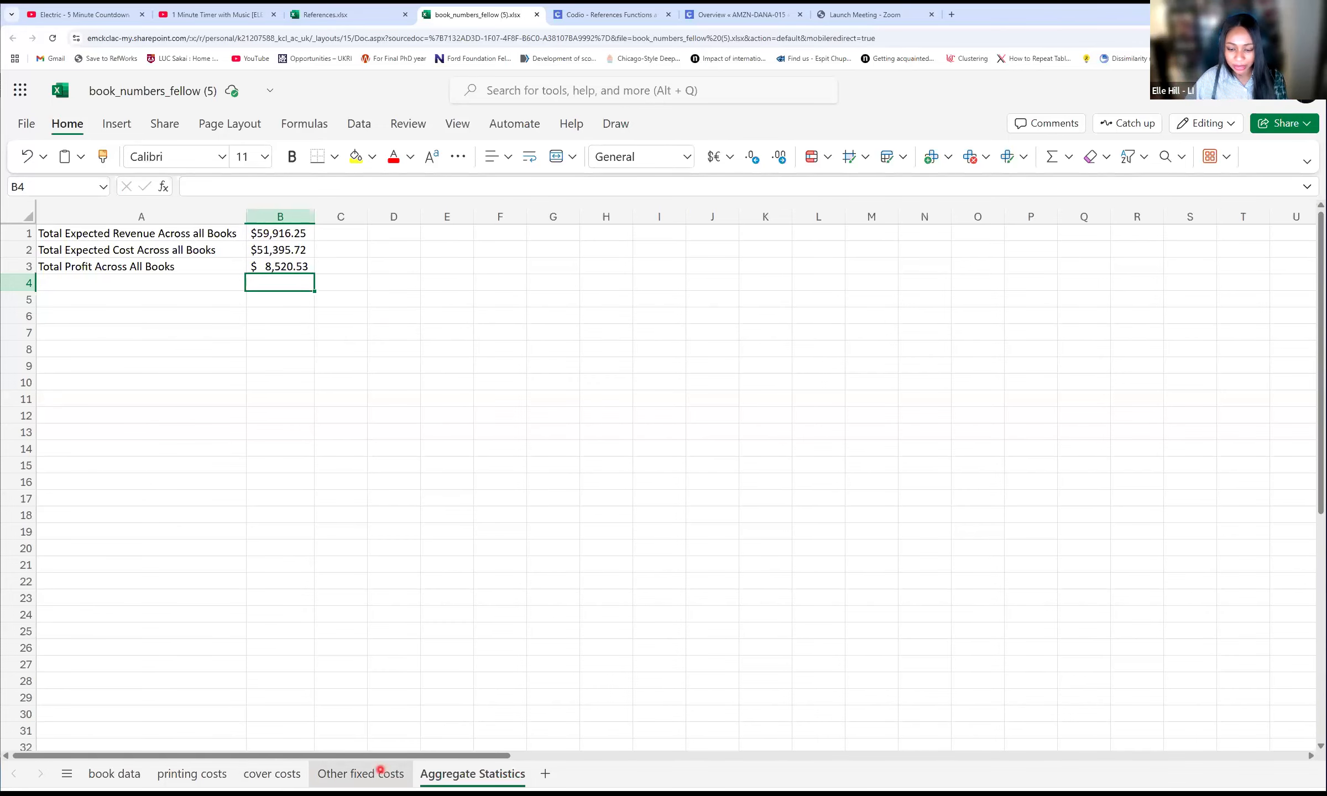
# Step: Examine the Total Expected Cost formula in Q2 of the book data sheet and the cells it references
pyautogui.click(115, 774)
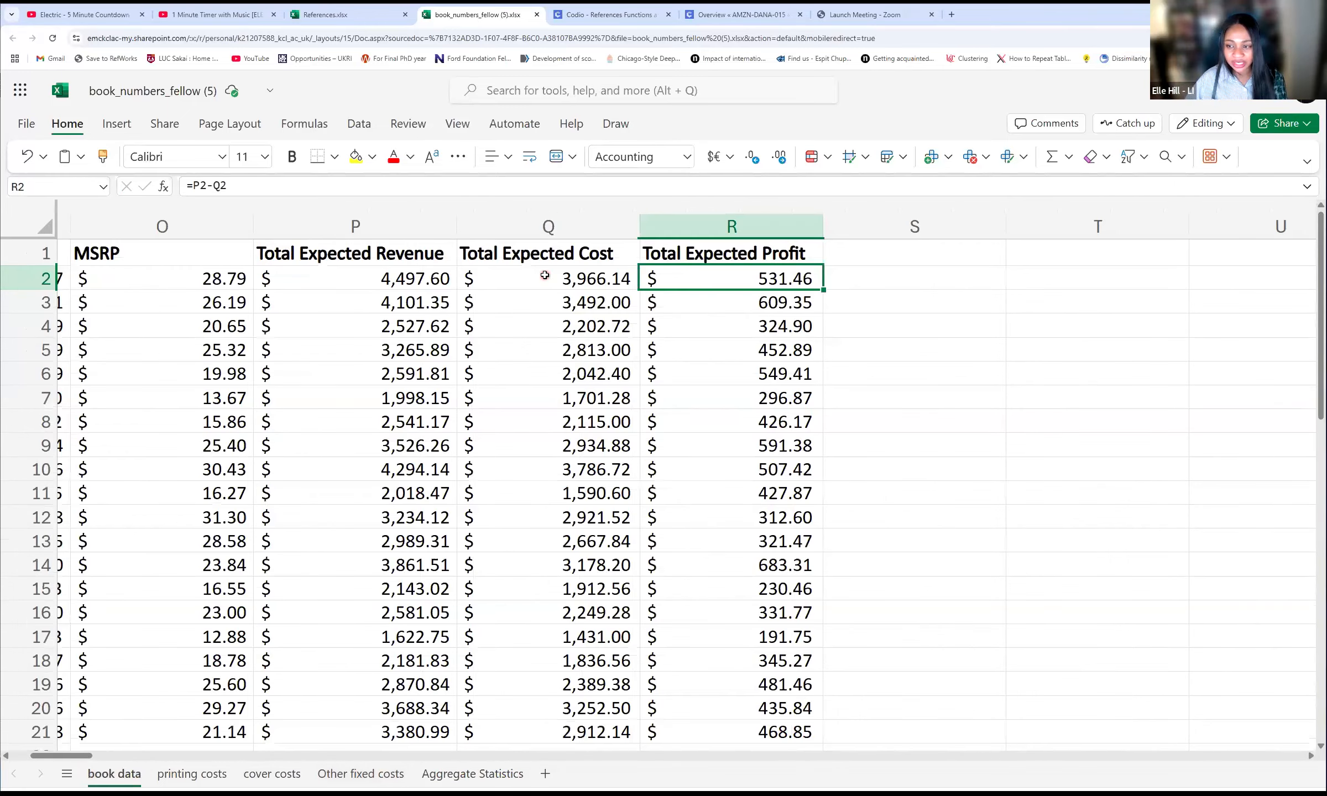
pyautogui.click(545, 275)
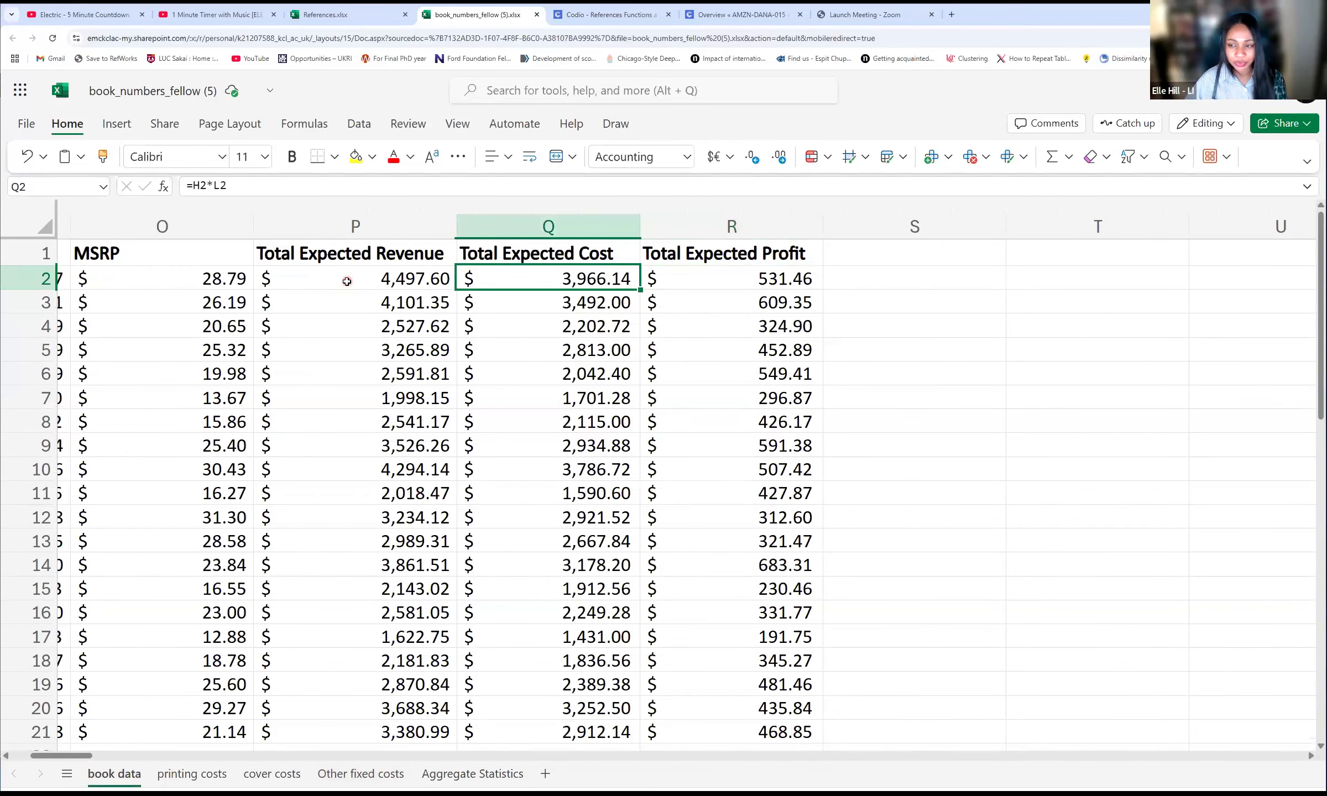
pyautogui.click(199, 186)
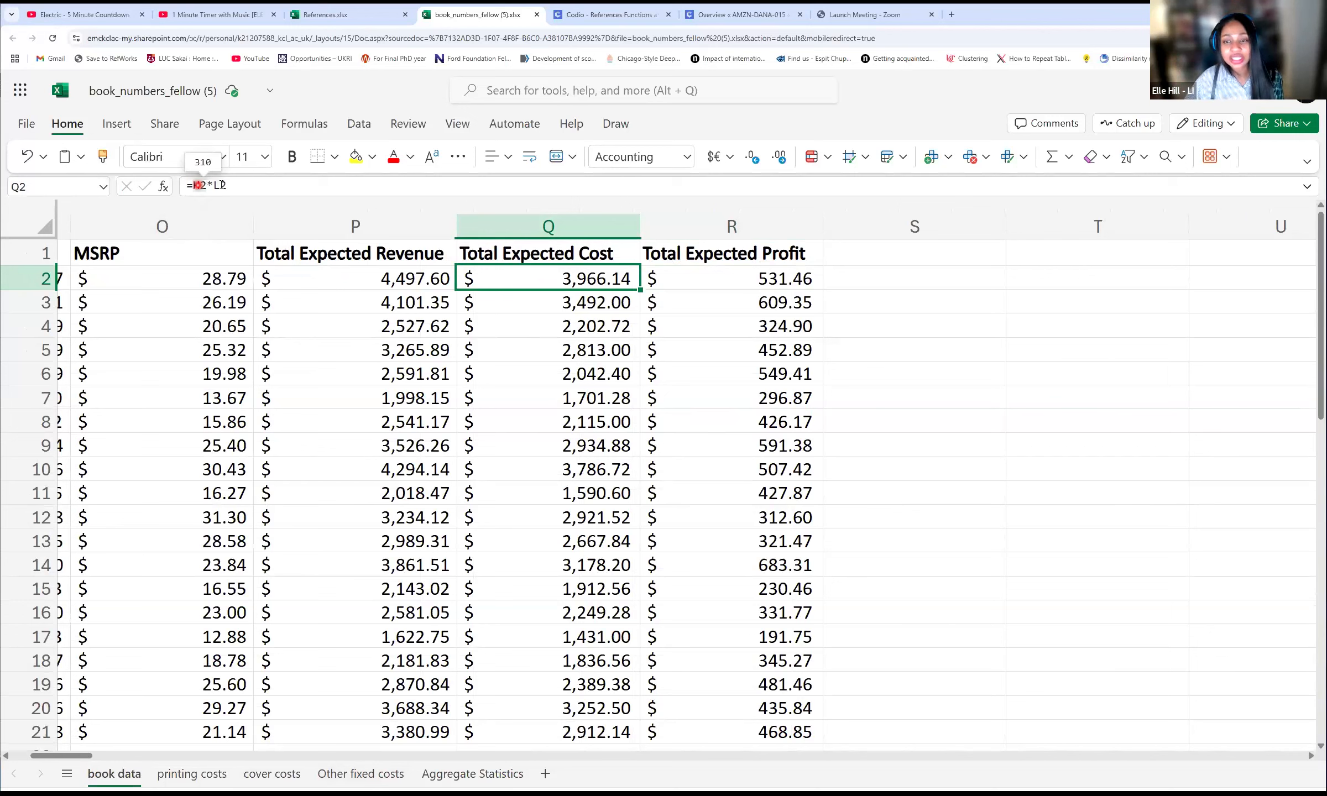
pyautogui.click(222, 186)
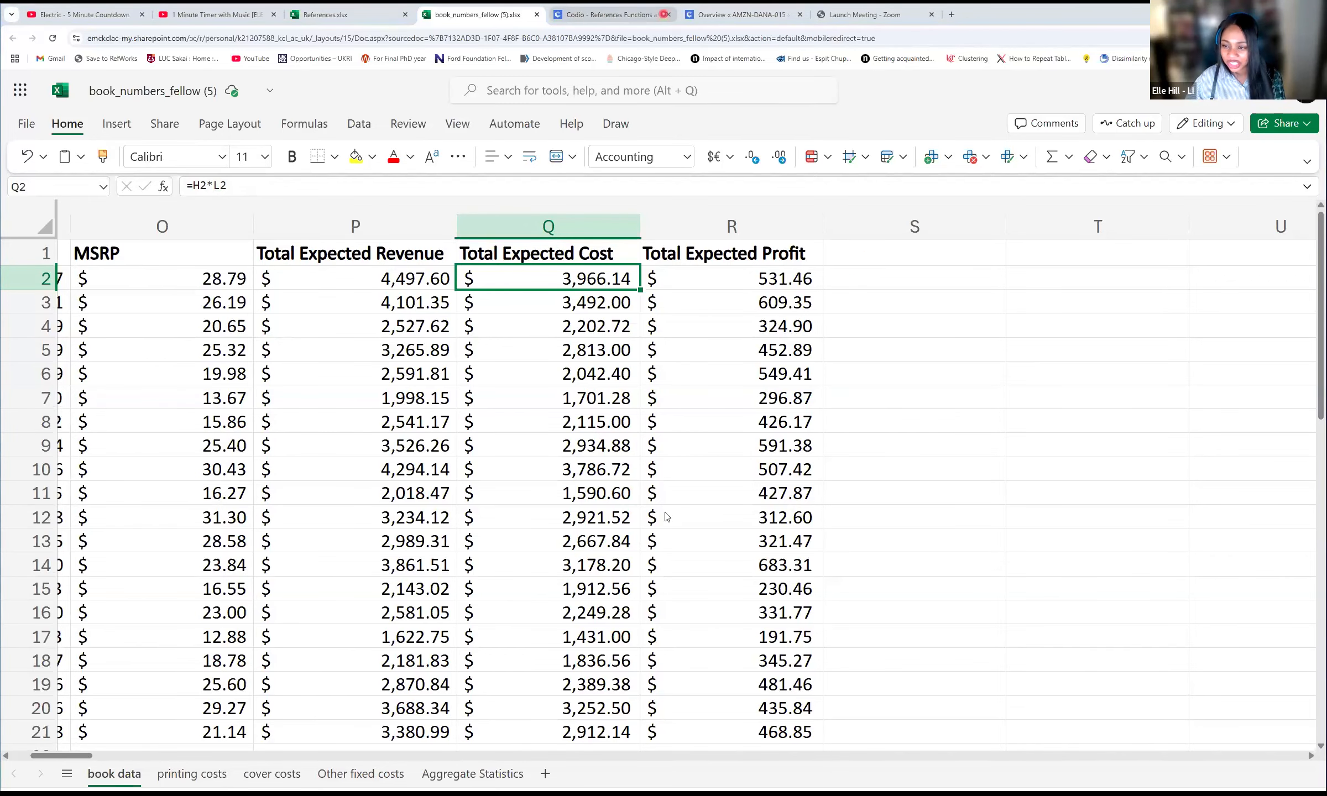
# Step: Check Exercise 7 in the Codio guide, and add a bold MSRP per Page header in S1 of the book data sheet
pyautogui.hotkey('ctrl', 'Tab')
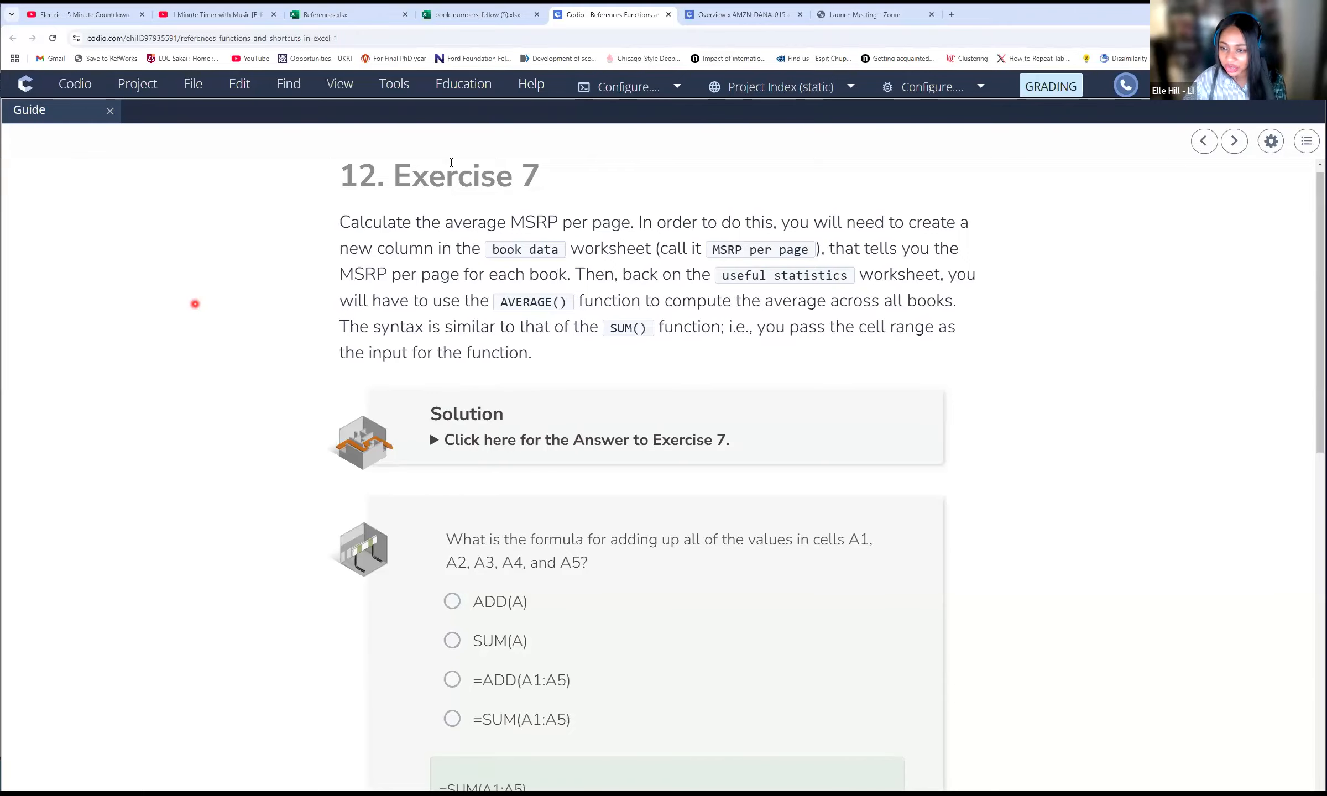
pyautogui.click(479, 15)
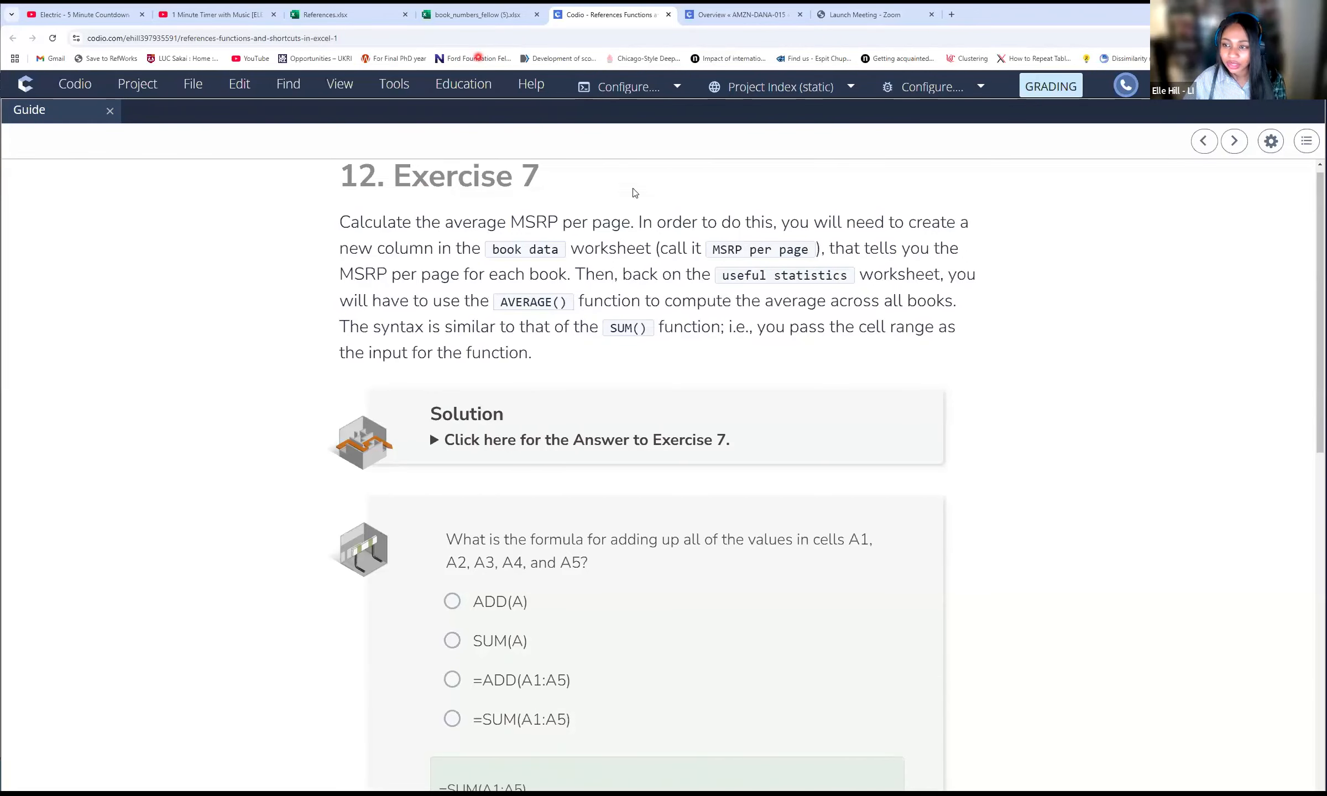
pyautogui.click(874, 252)
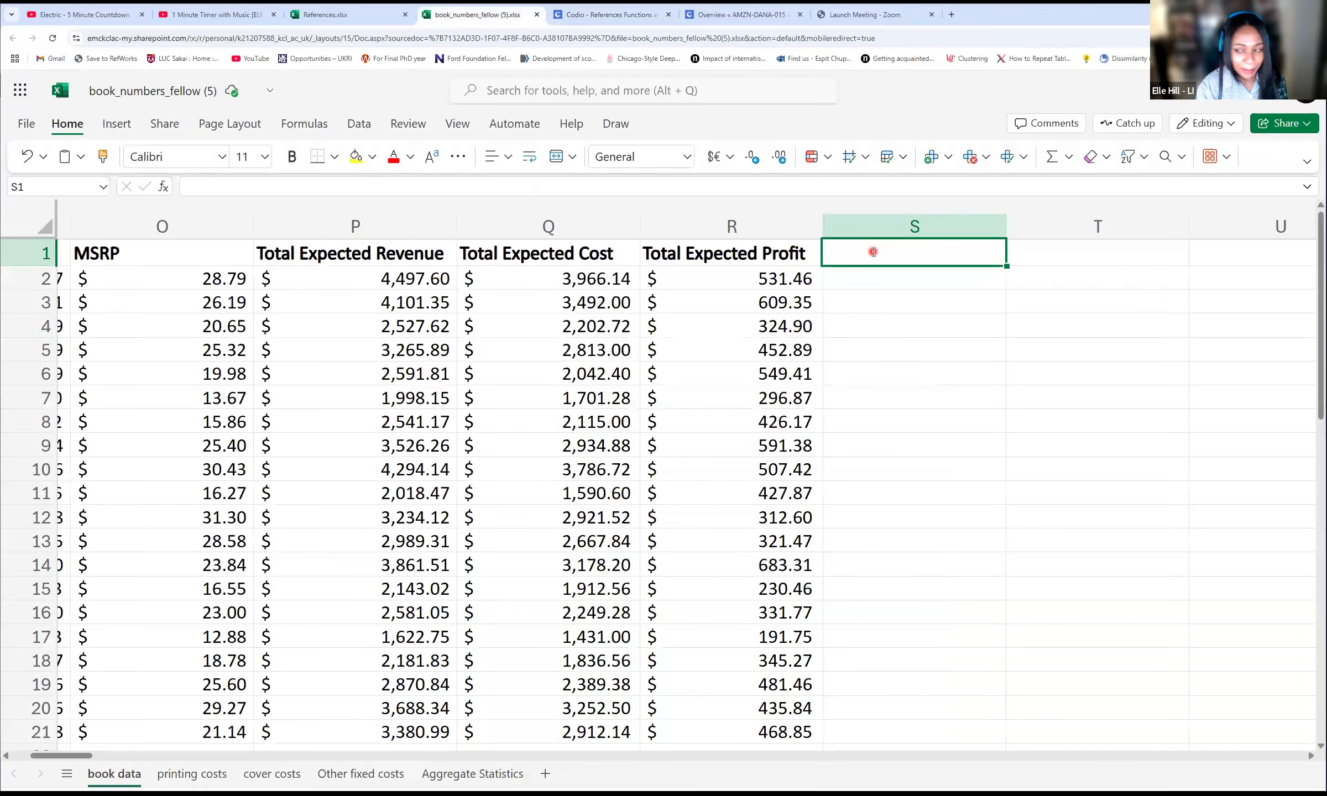
pyautogui.write('MSRP per Pa')
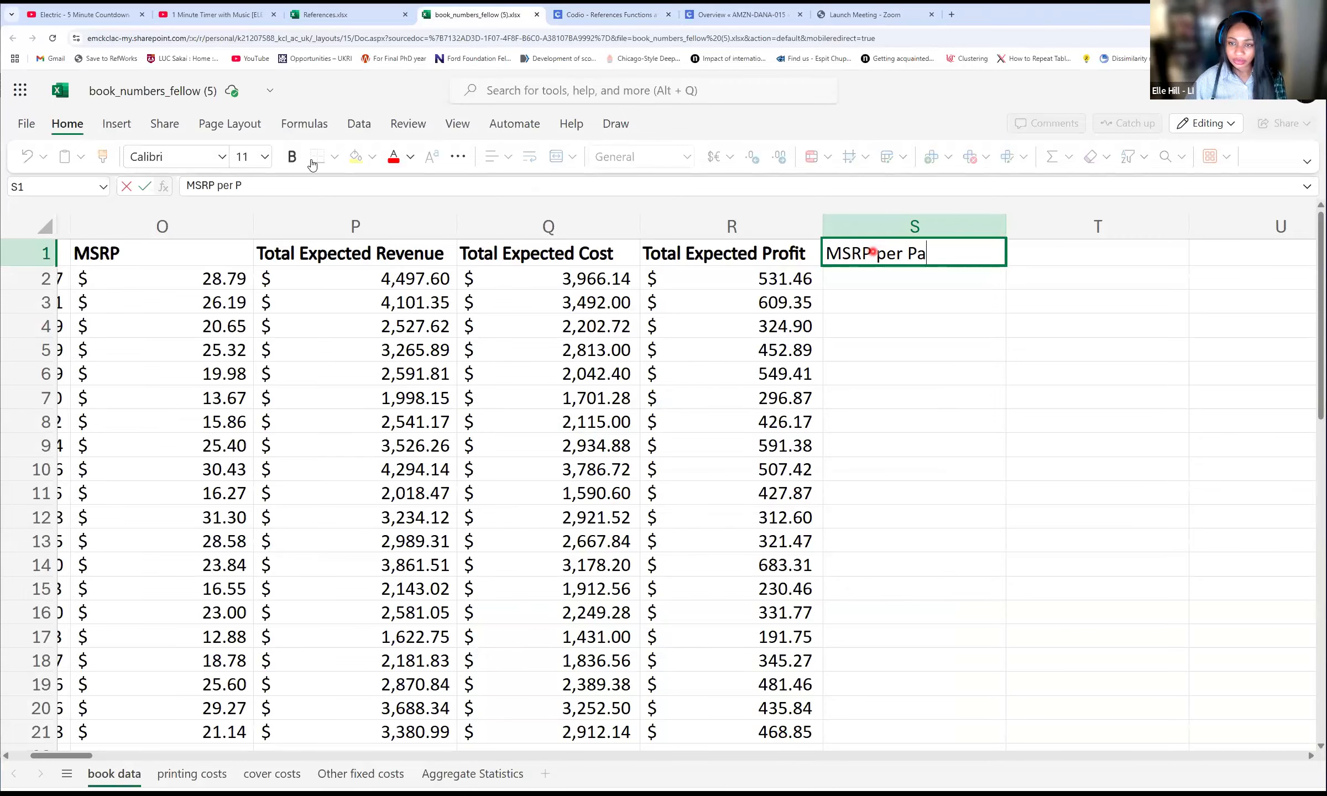
pyautogui.write('ge')
pyautogui.press('Return')
pyautogui.press('Up')
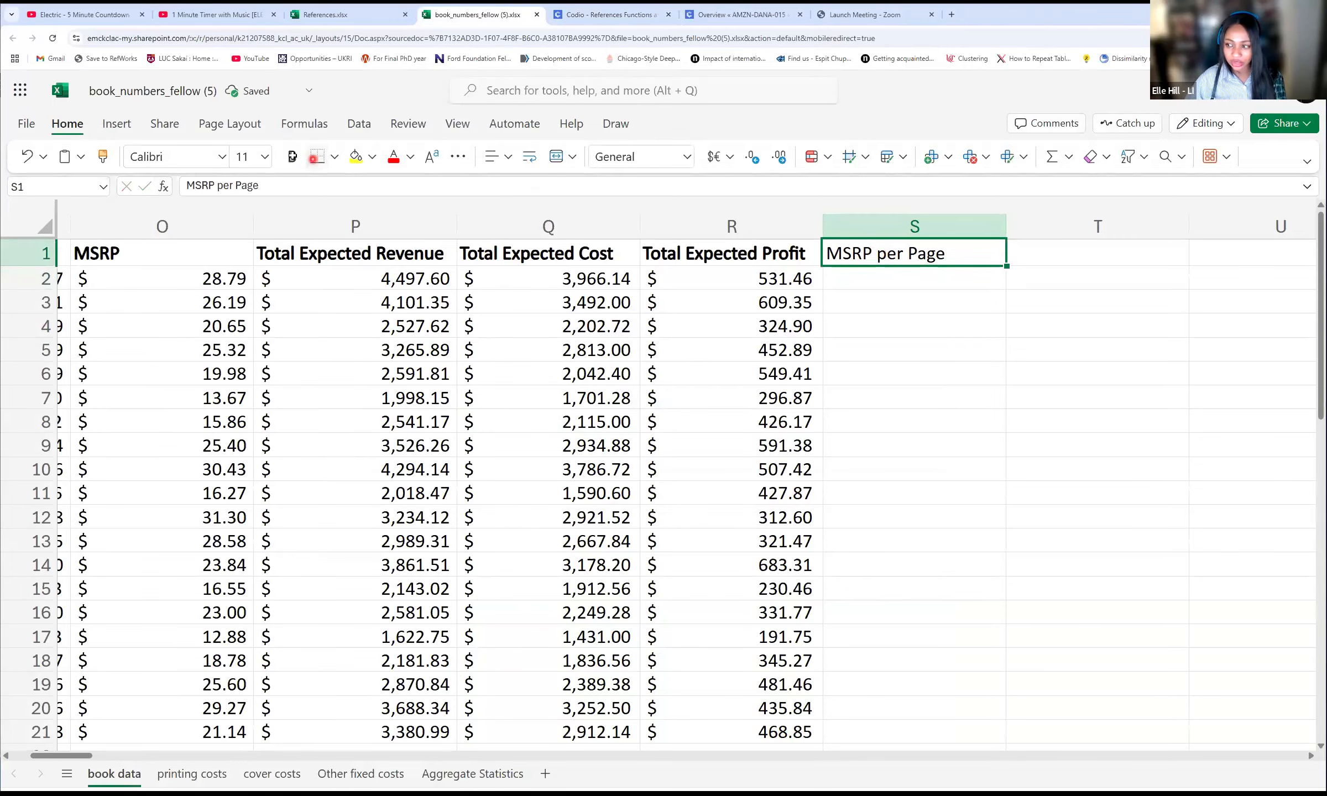
# Step: Calculate the first book's MSRP per page in S2 by dividing its MSRP by its estimated page count with =O2/C2
pyautogui.click(860, 281)
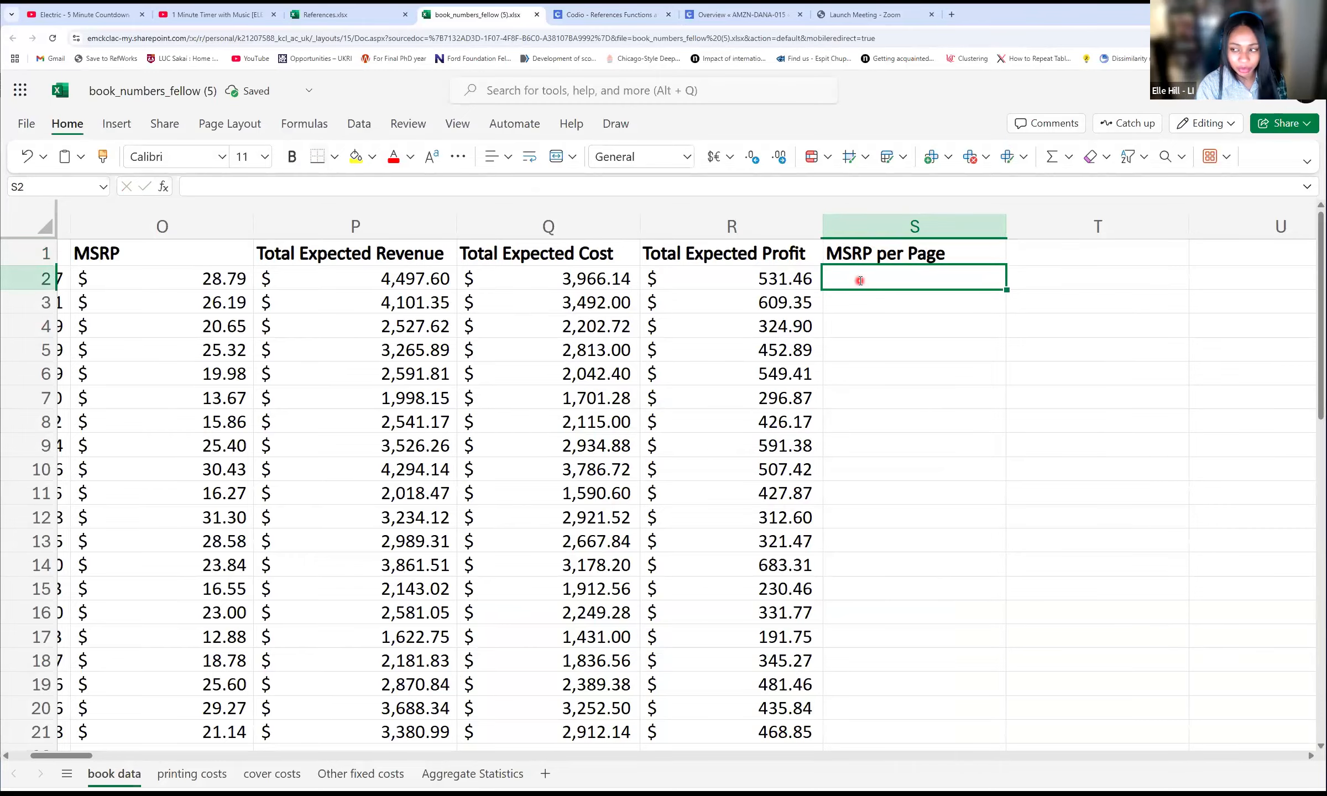
pyautogui.write('=')
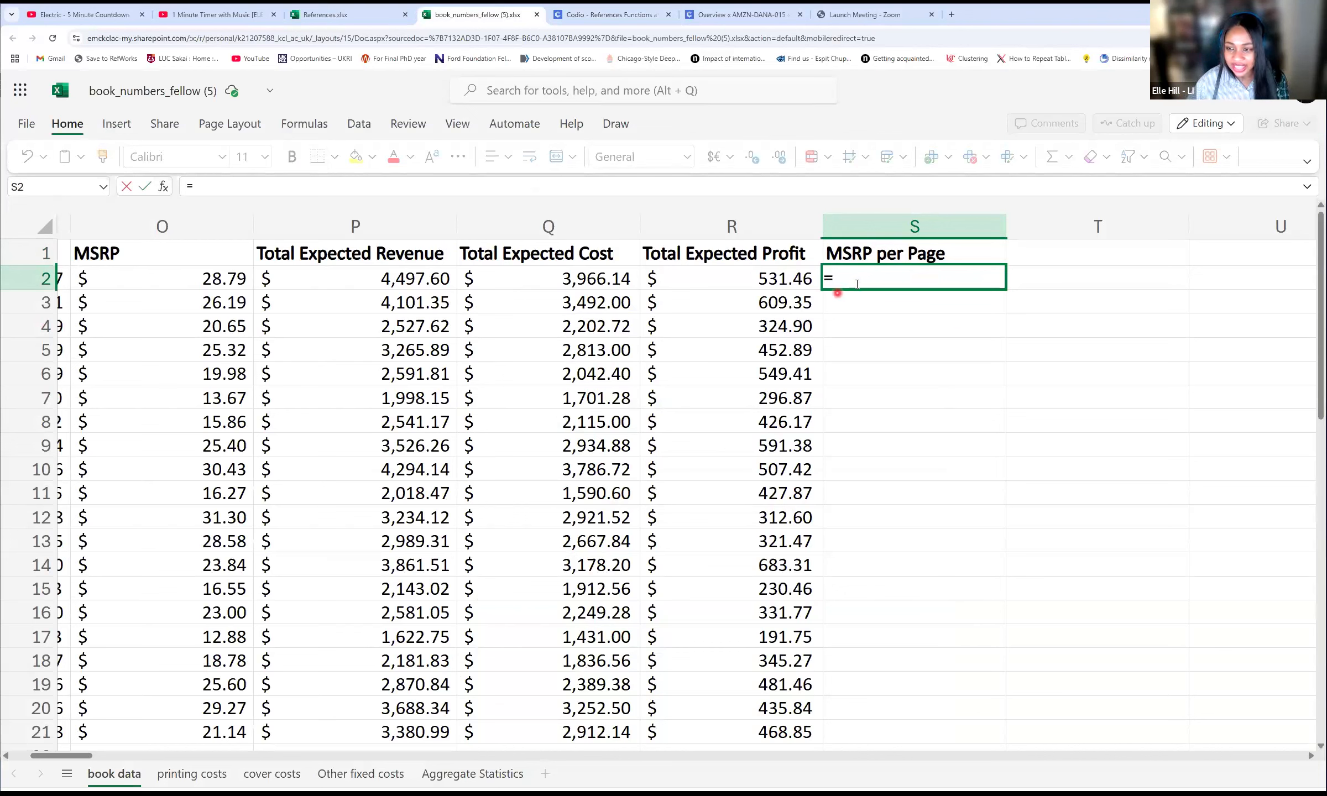
pyautogui.click(136, 272)
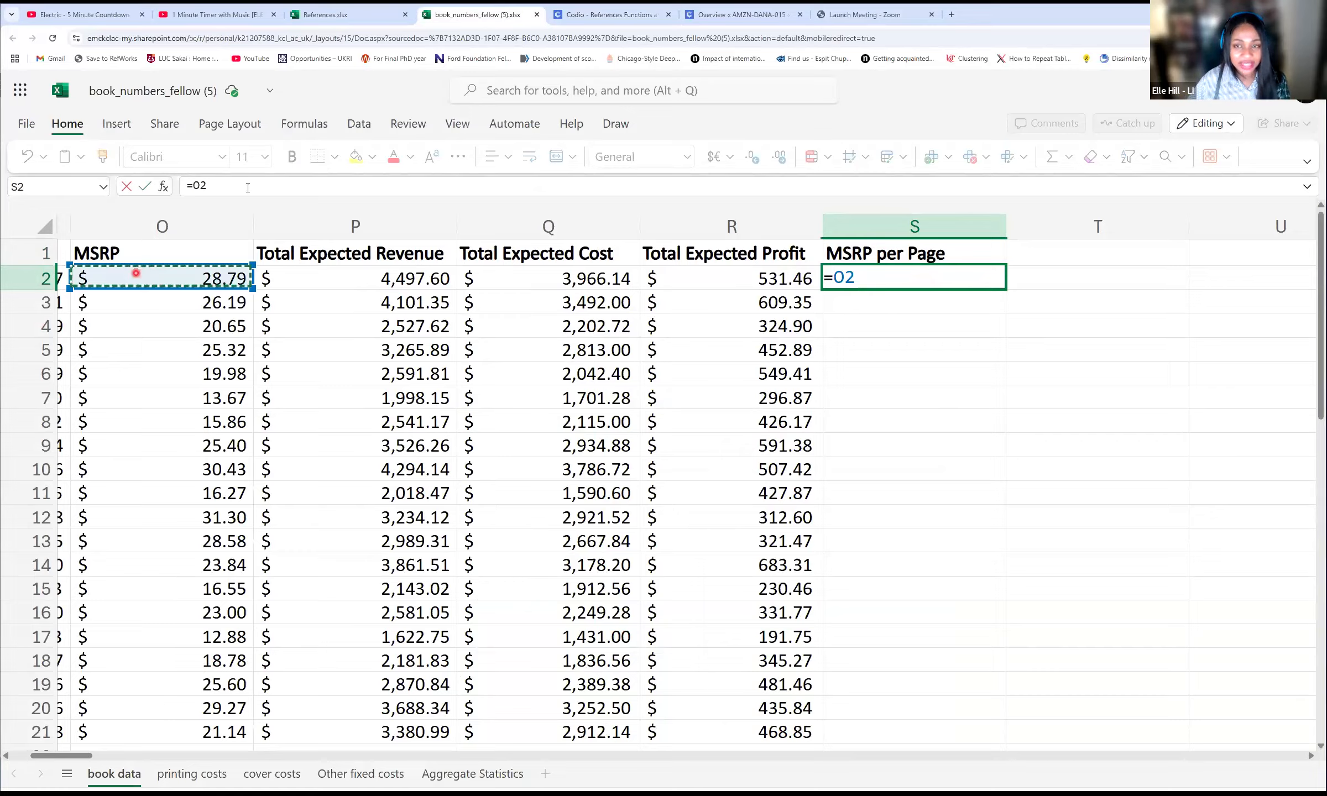
pyautogui.click(248, 188)
pyautogui.write('/')
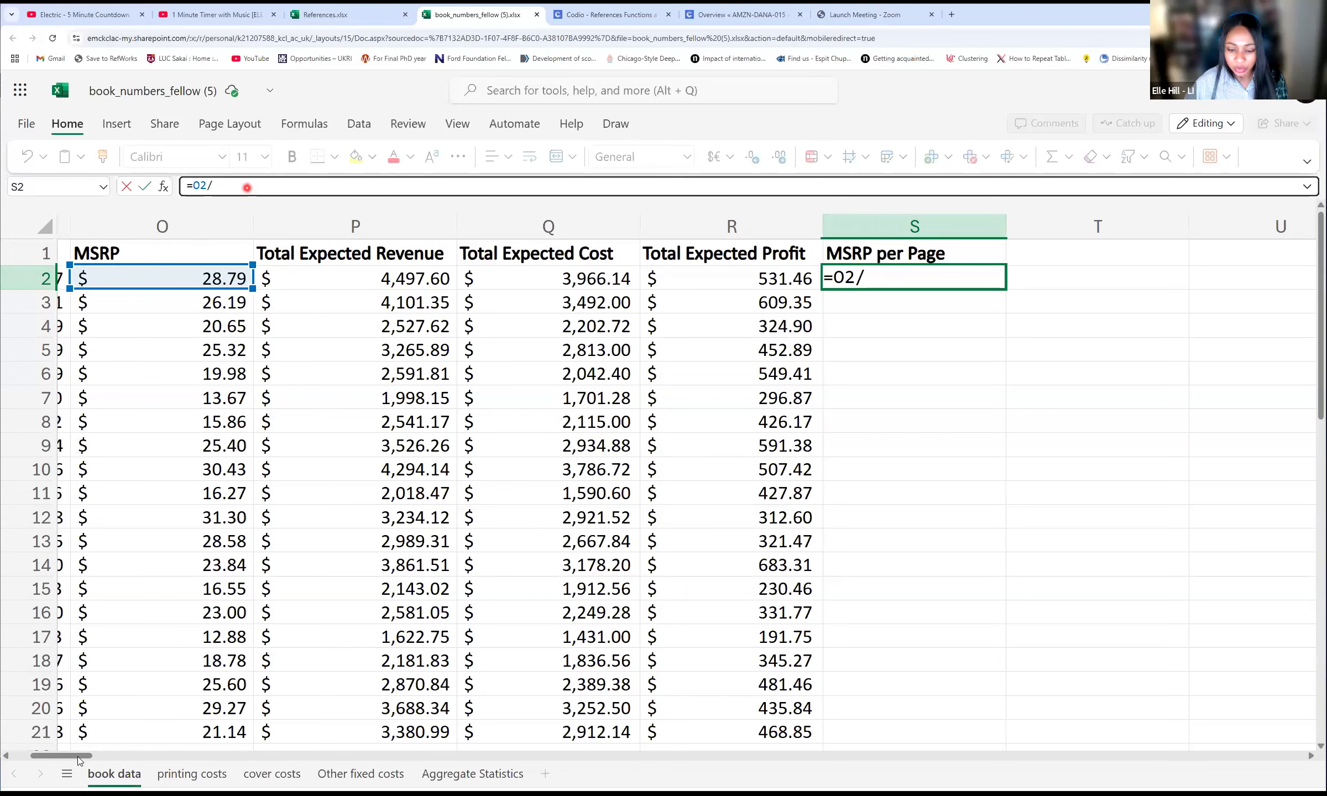
pyautogui.moveTo(74, 760); pyautogui.dragTo(60, 761)
pyautogui.hscroll(-2, 169, 285)
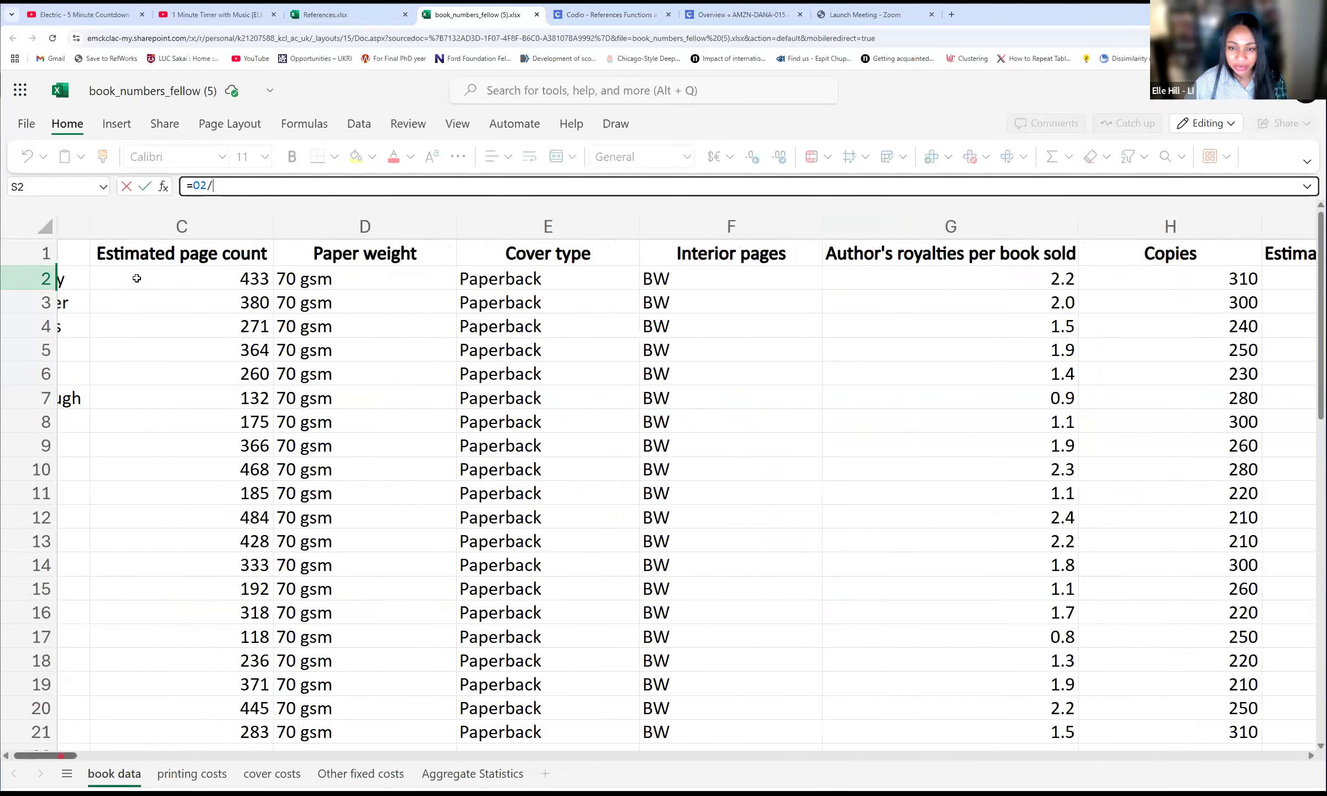
pyautogui.click(149, 277)
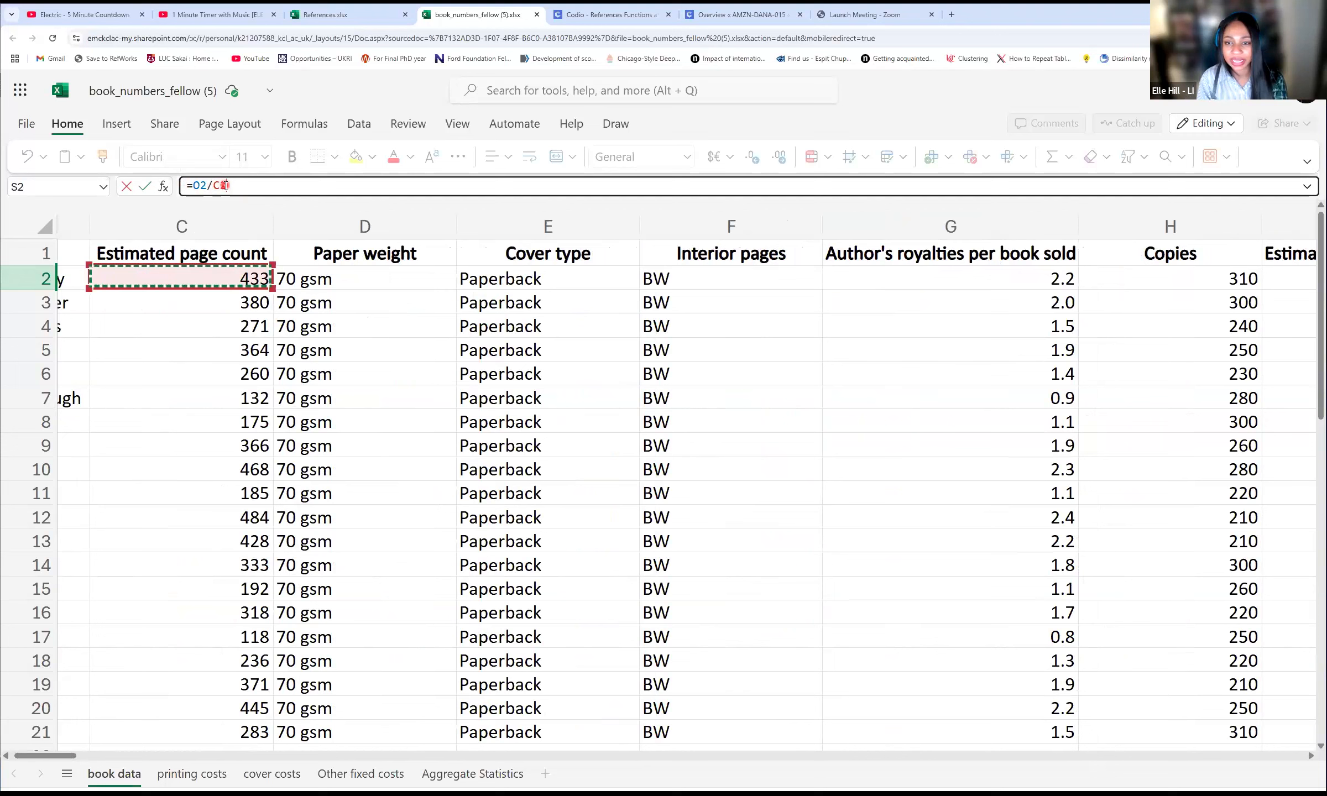
pyautogui.press('Return')
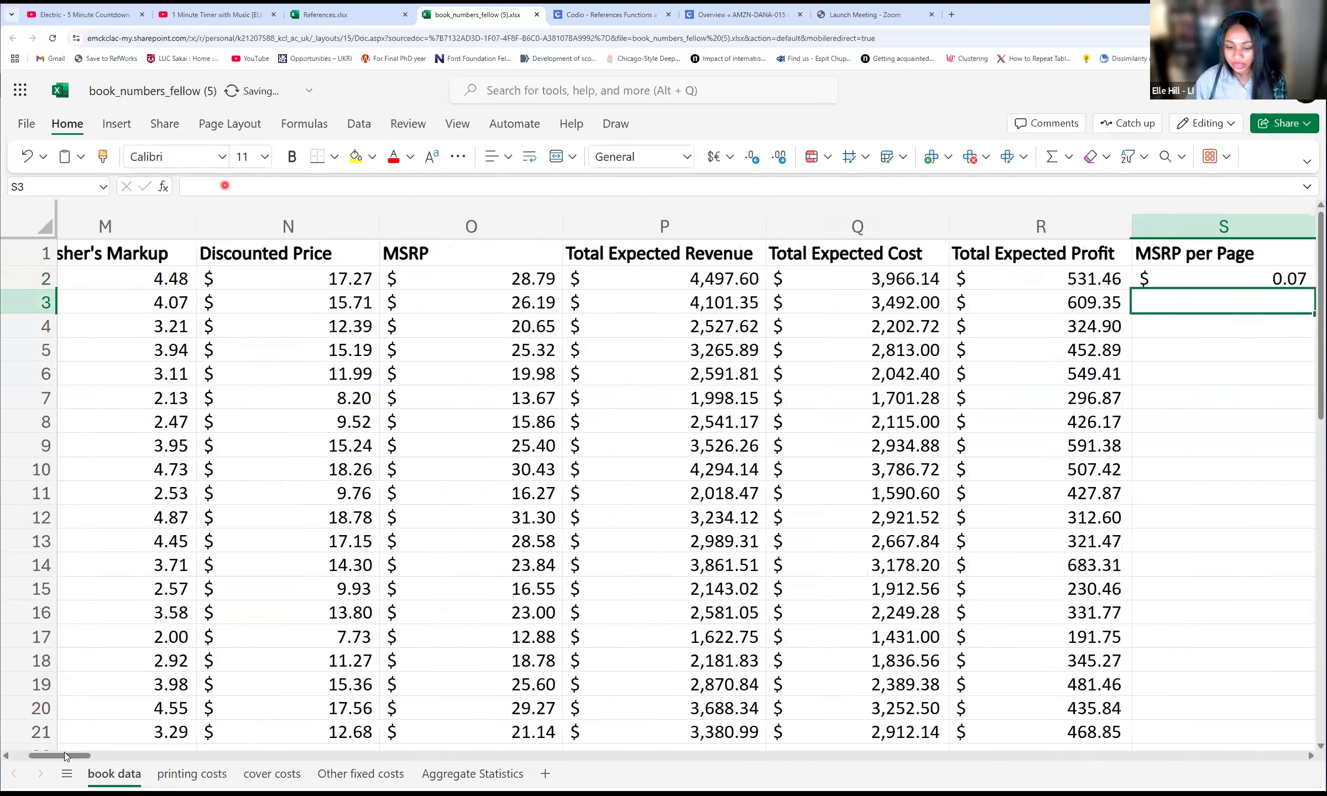
# Step: Fill the MSRP per Page formula from S2 down the column for all the books
pyautogui.hscroll(9, 807, 288)
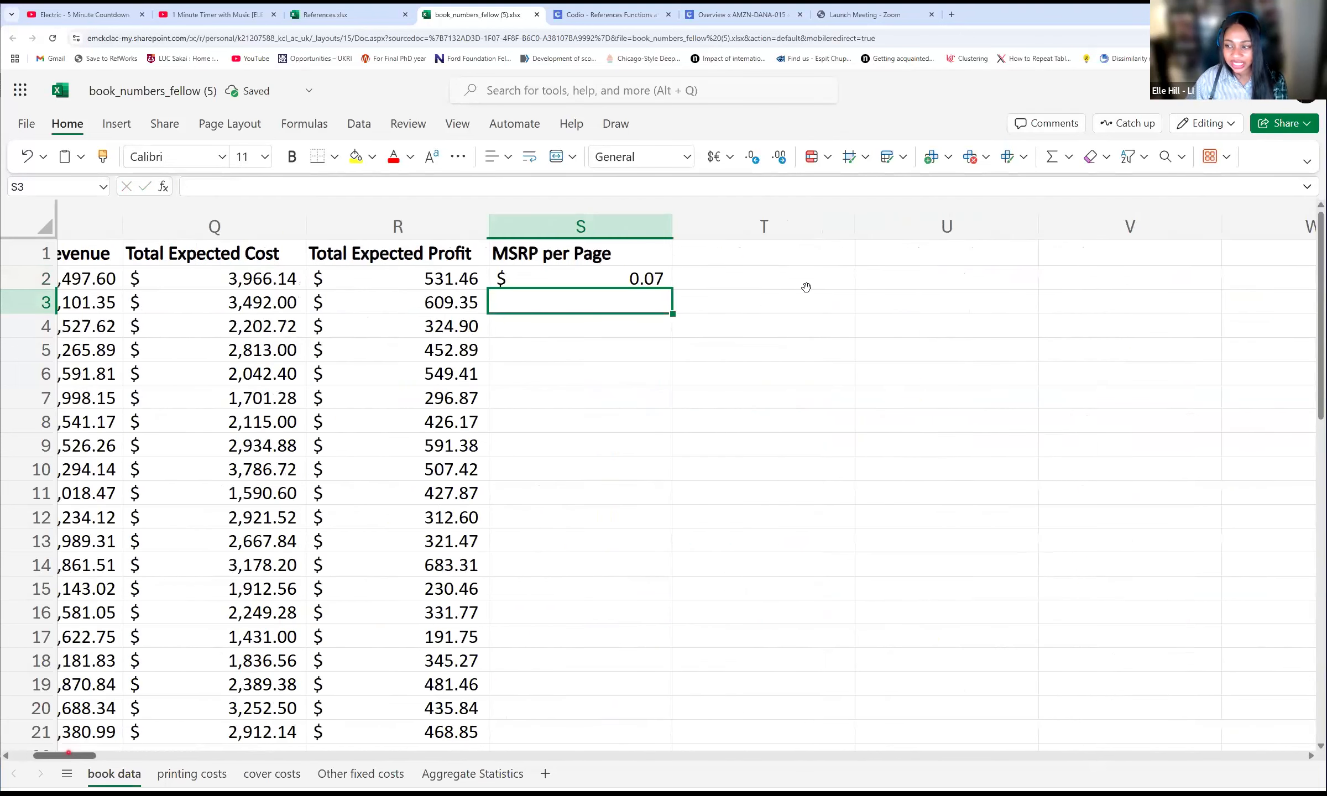
pyautogui.hscroll(-4, 822, 274)
pyautogui.click(821, 274)
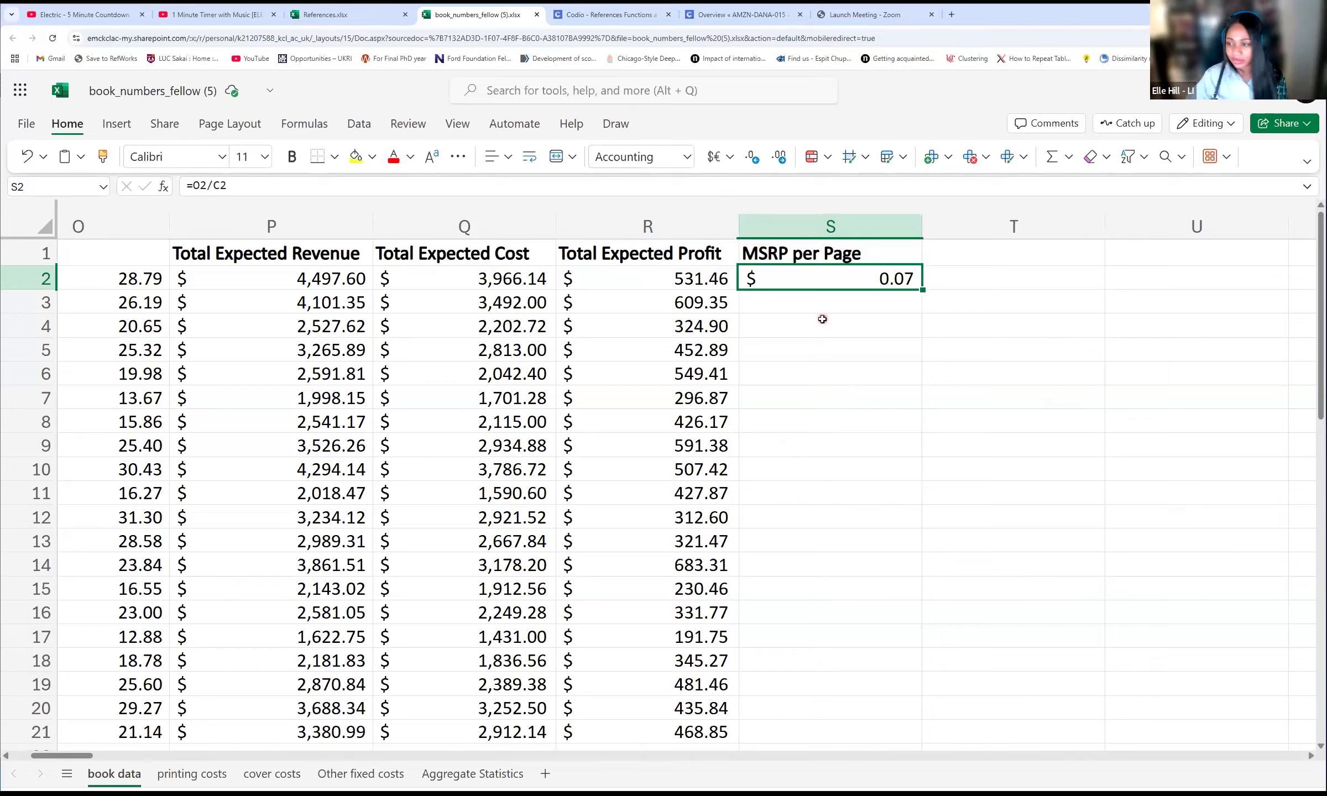
pyautogui.doubleClick(923, 290)
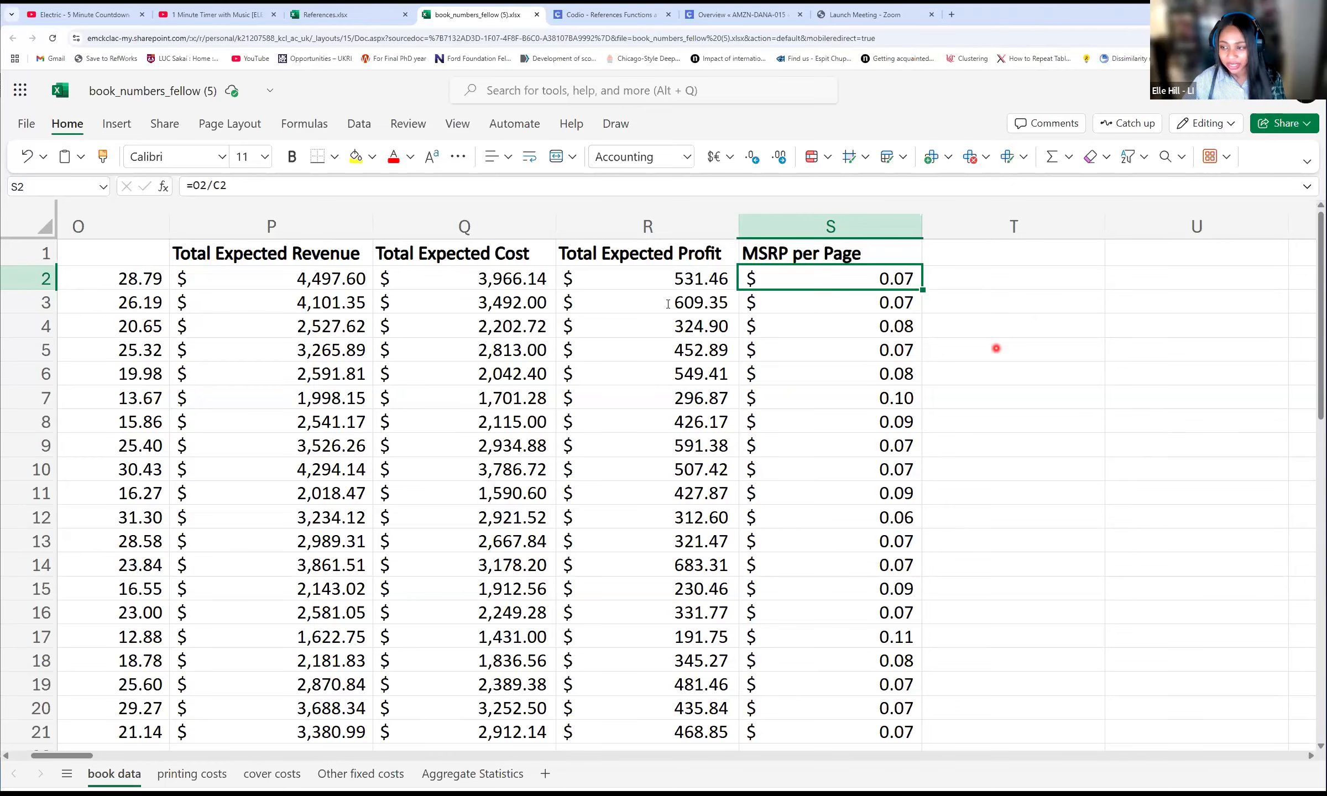
# Step: Recheck Exercise 7 in the Codio guide, and label A5 of the Aggregate Statistics sheet Average MSRP per Page
pyautogui.hotkey('ctrl', 'Tab')
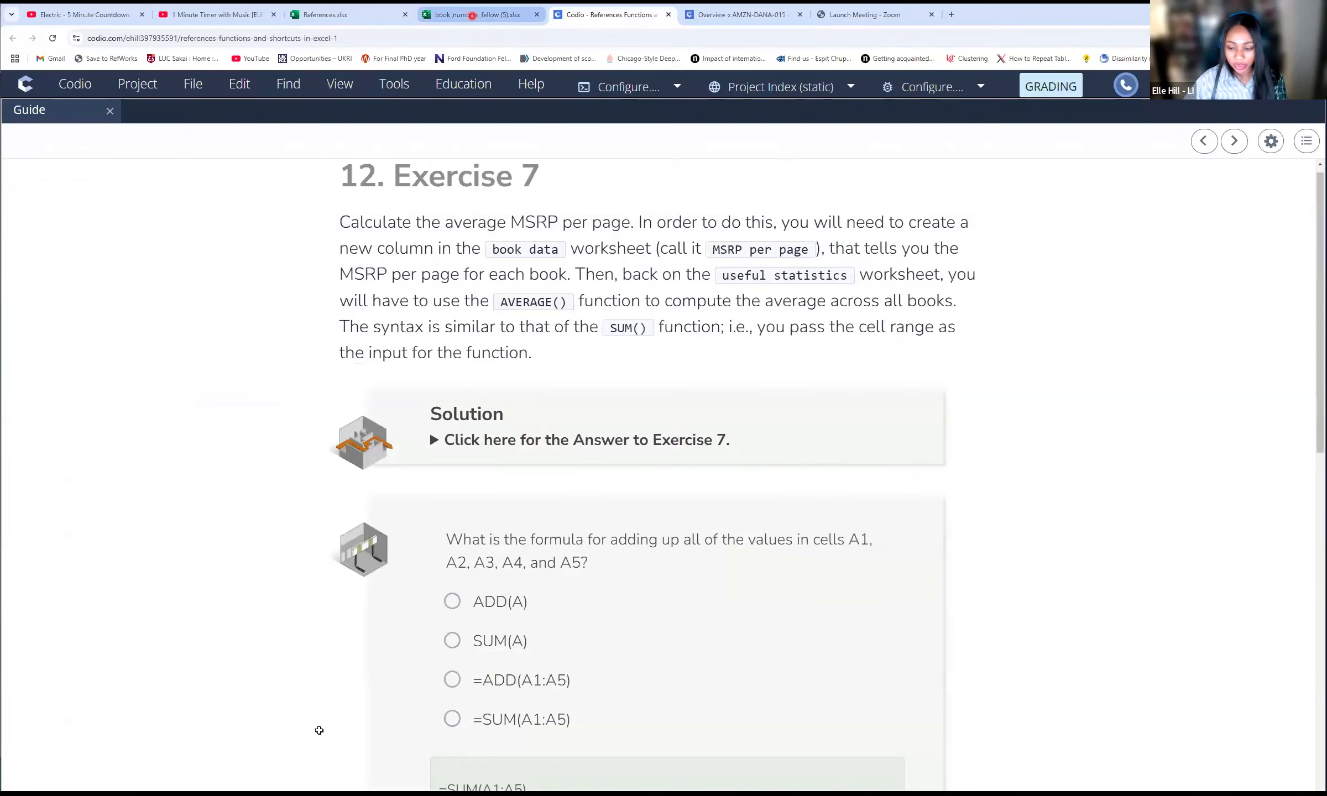
pyautogui.hotkey('ctrl', 'shift', 'Tab')
pyautogui.click(462, 780)
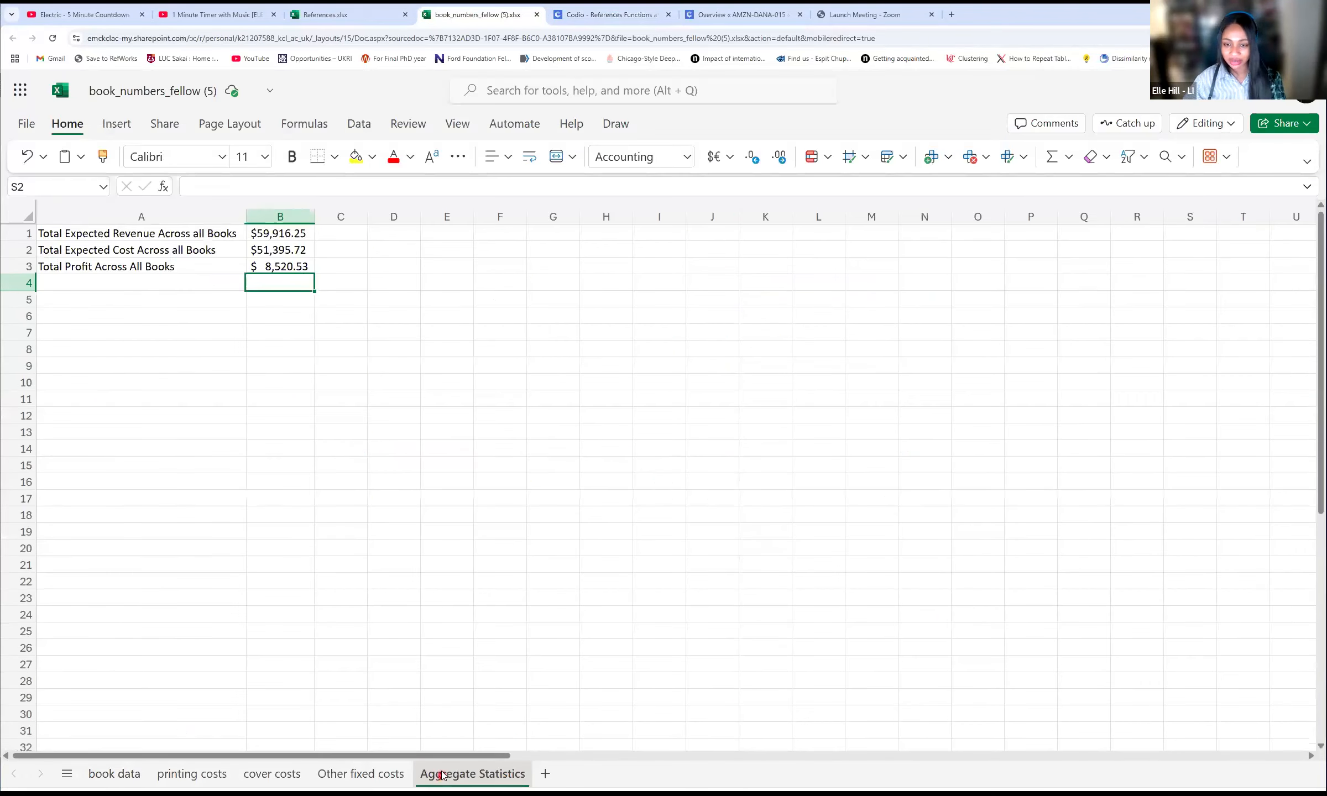
pyautogui.click(74, 296)
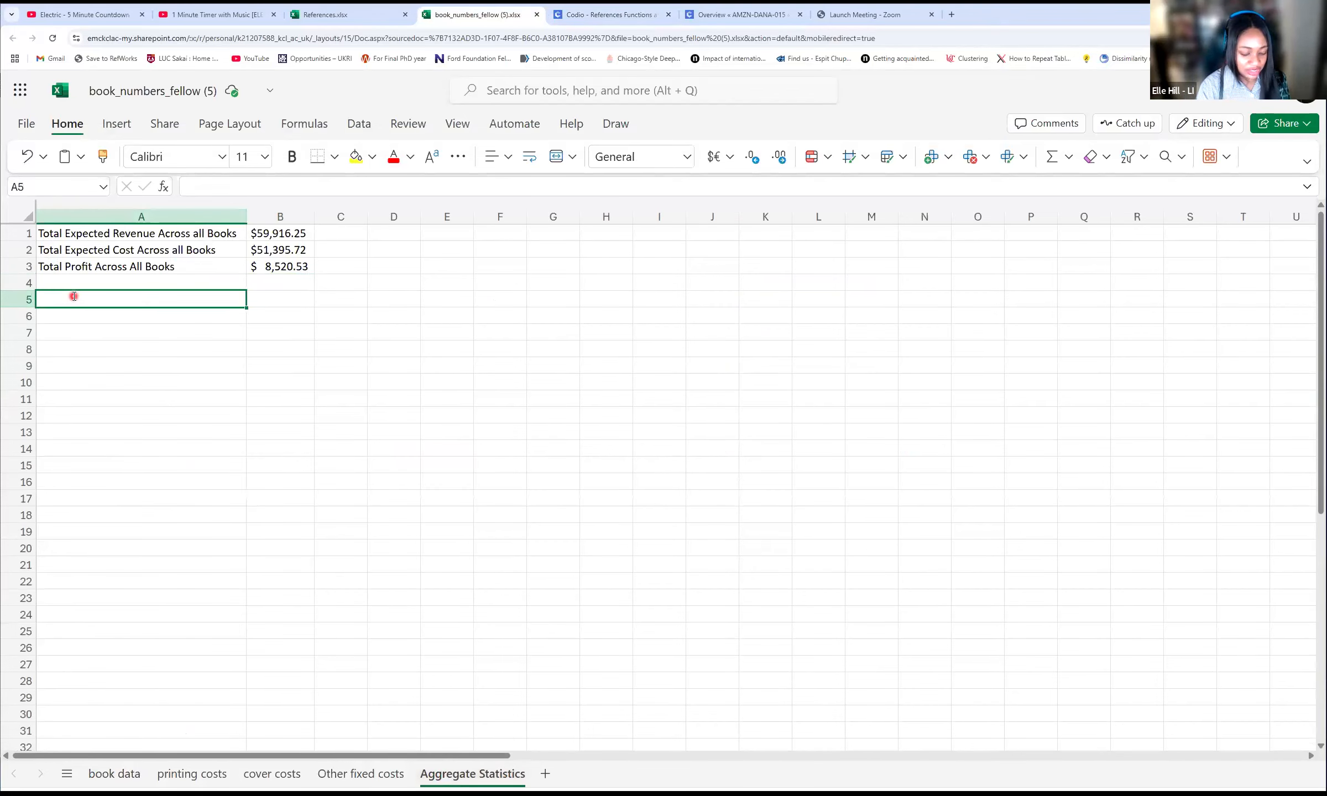
pyautogui.write('Average MSRP per Page')
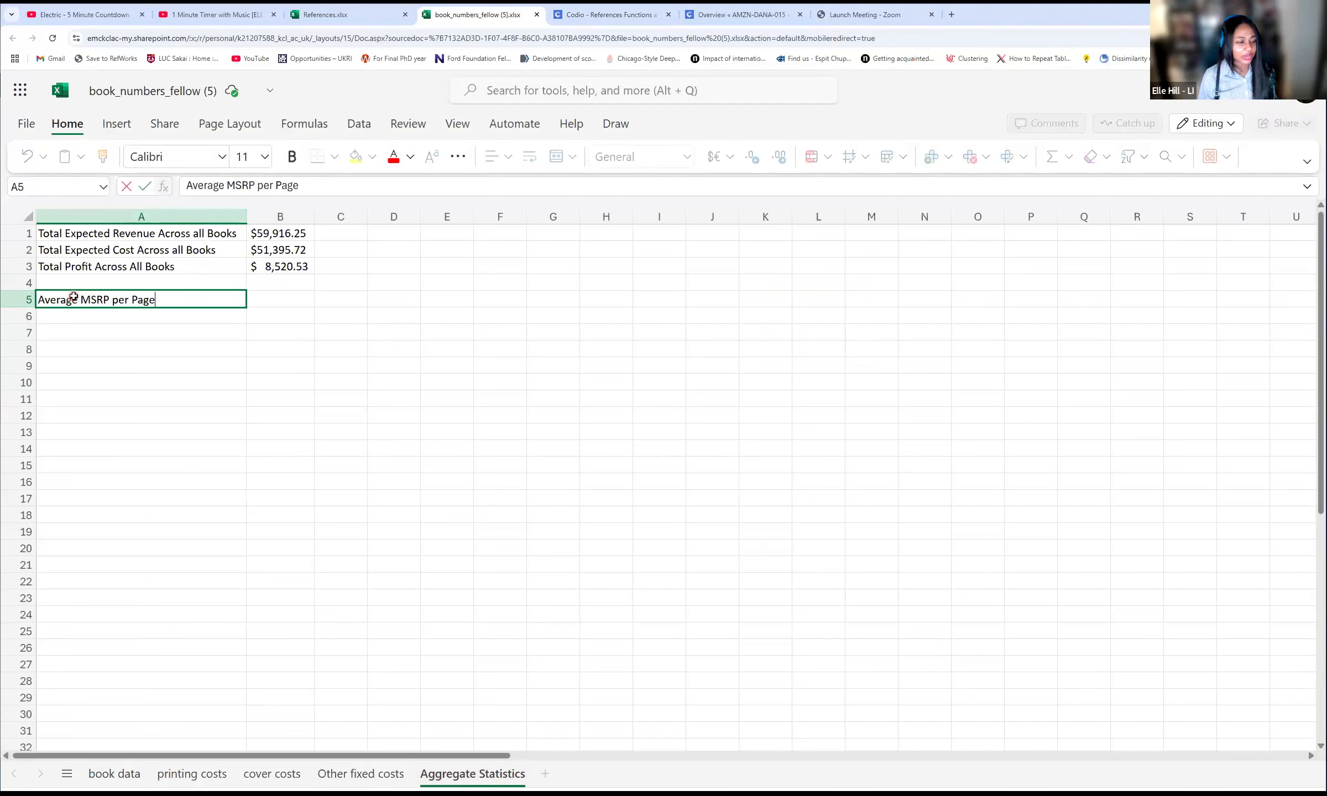
pyautogui.press('Tab')
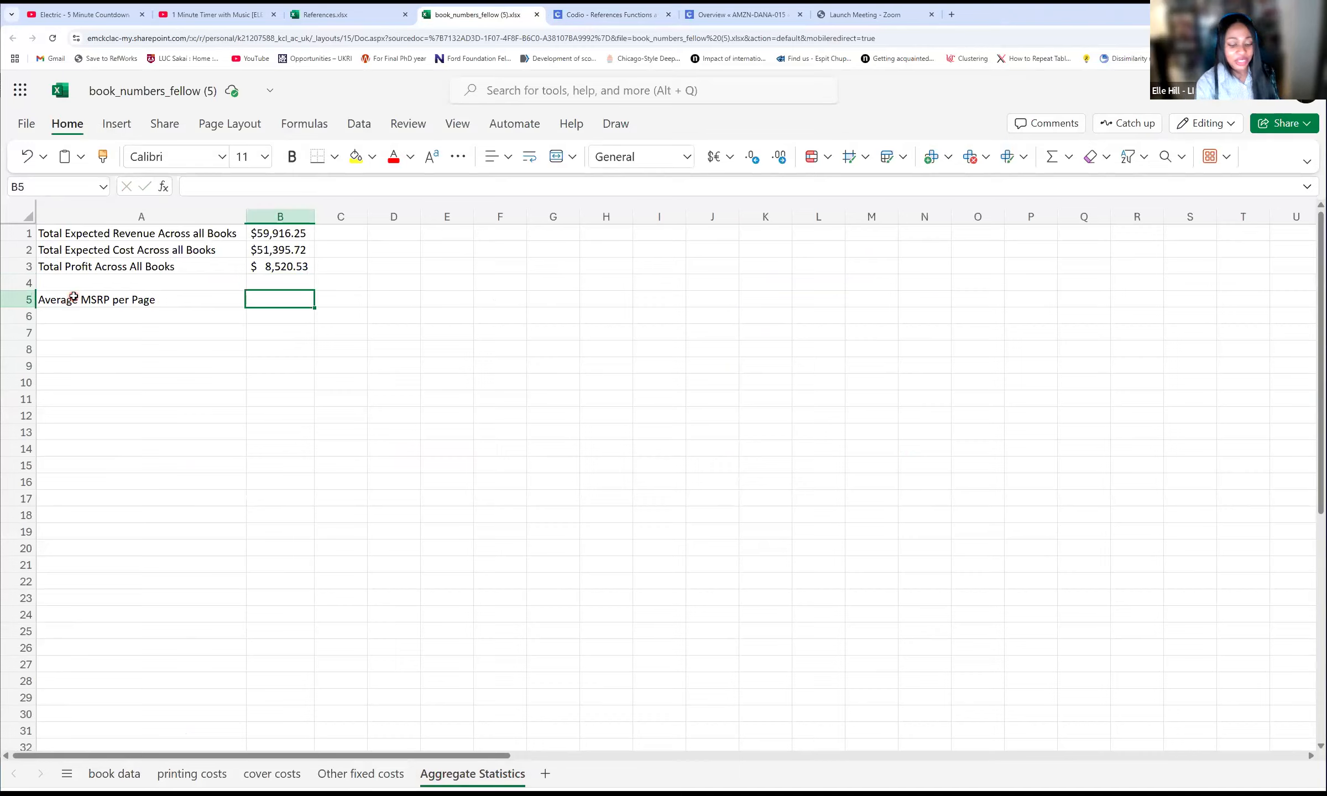
# Step: Calculate the average MSRP per page in B5 from the whole MSRP per Page column with =AVERAGE('book data'!S:S)
pyautogui.write('=')
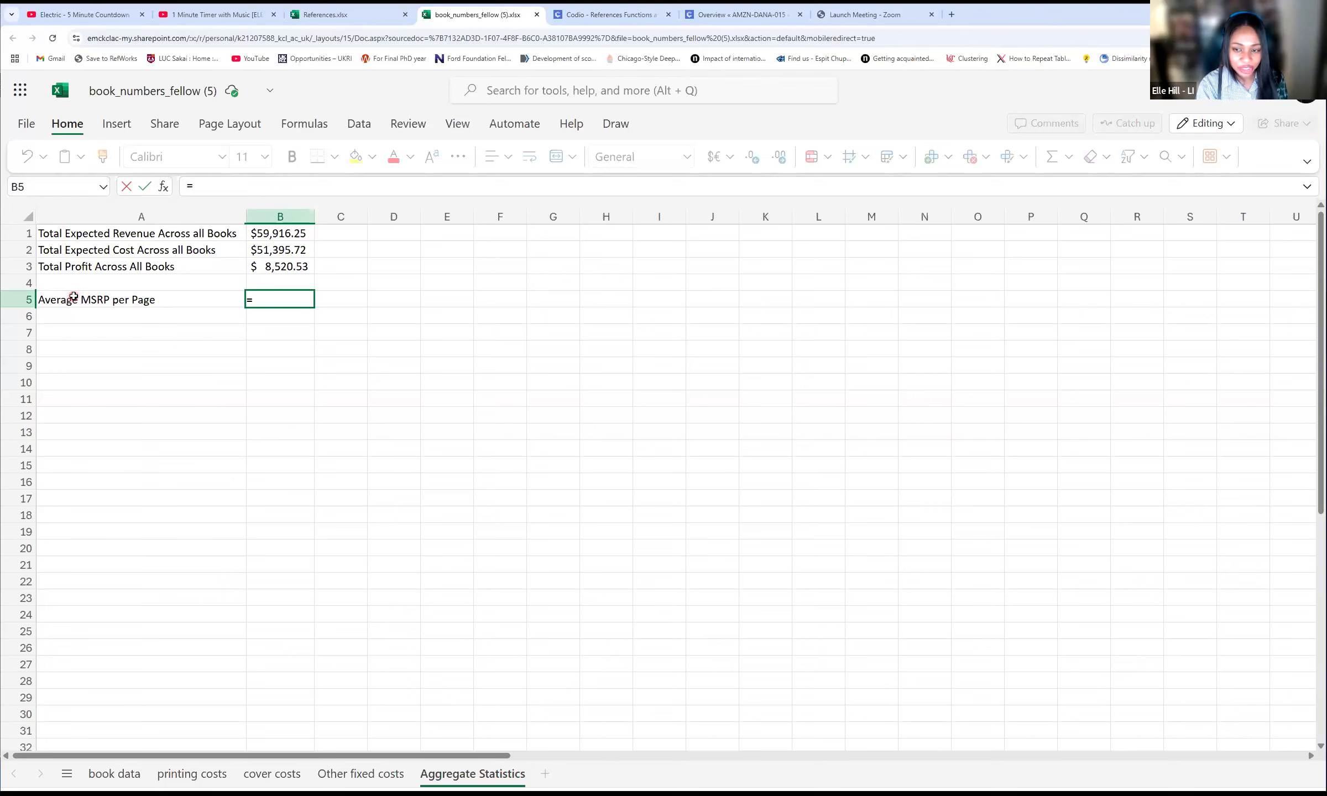
pyautogui.write('AVERAGE(')
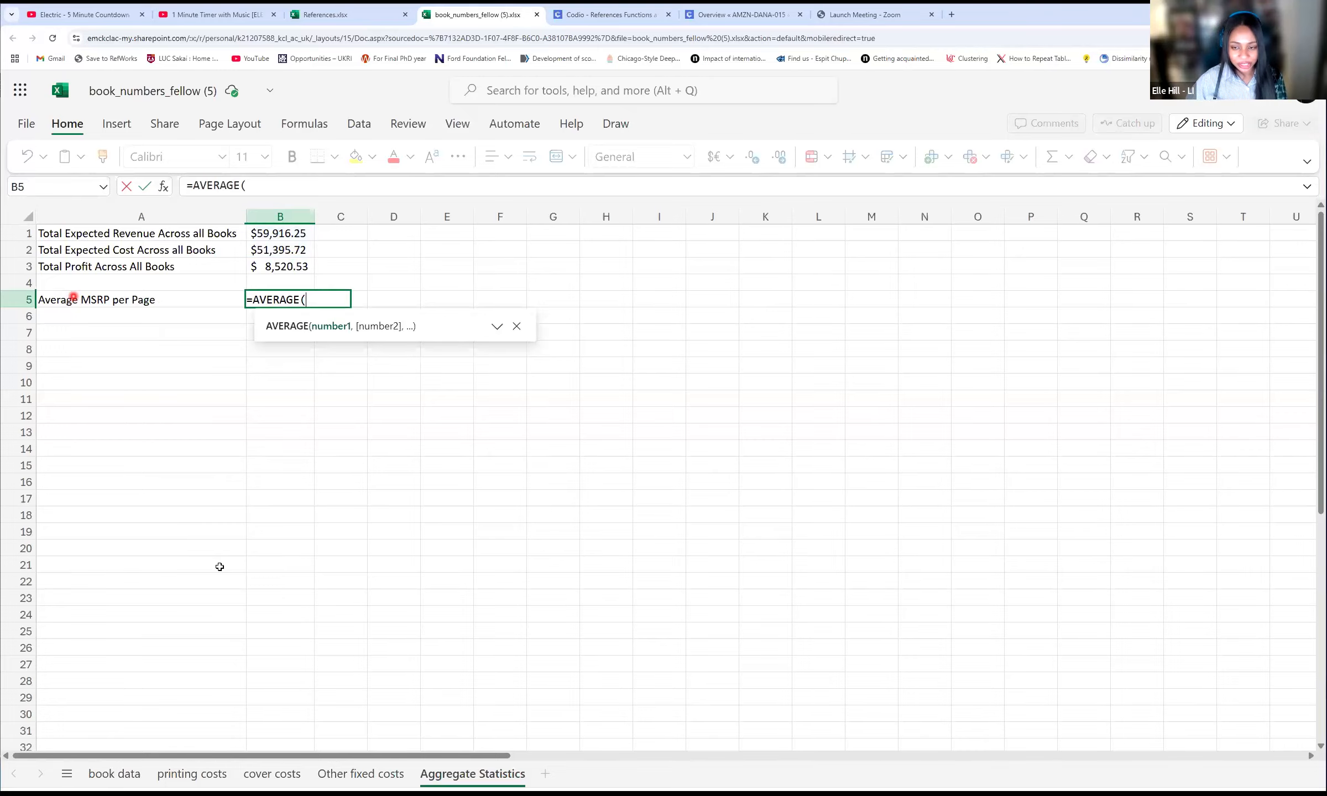
pyautogui.click(123, 776)
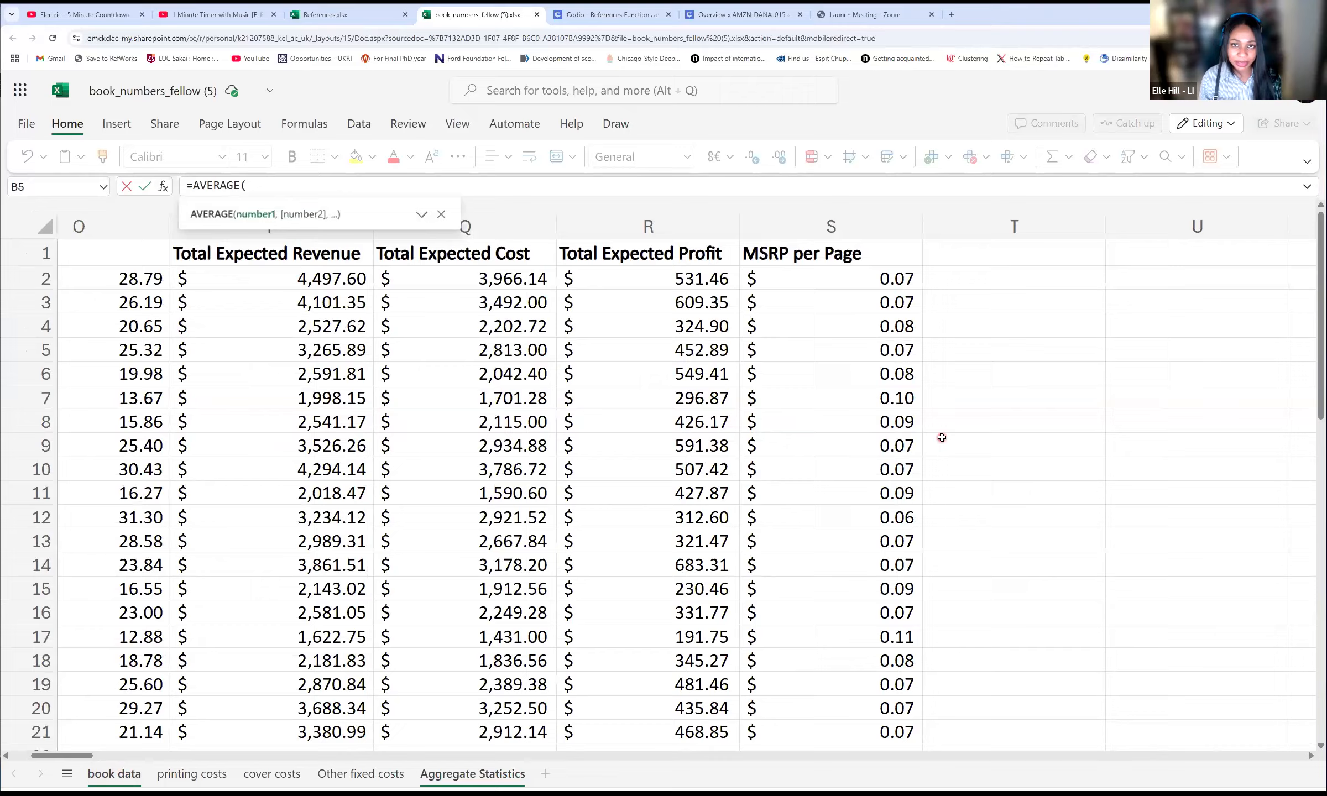
pyautogui.click(792, 222)
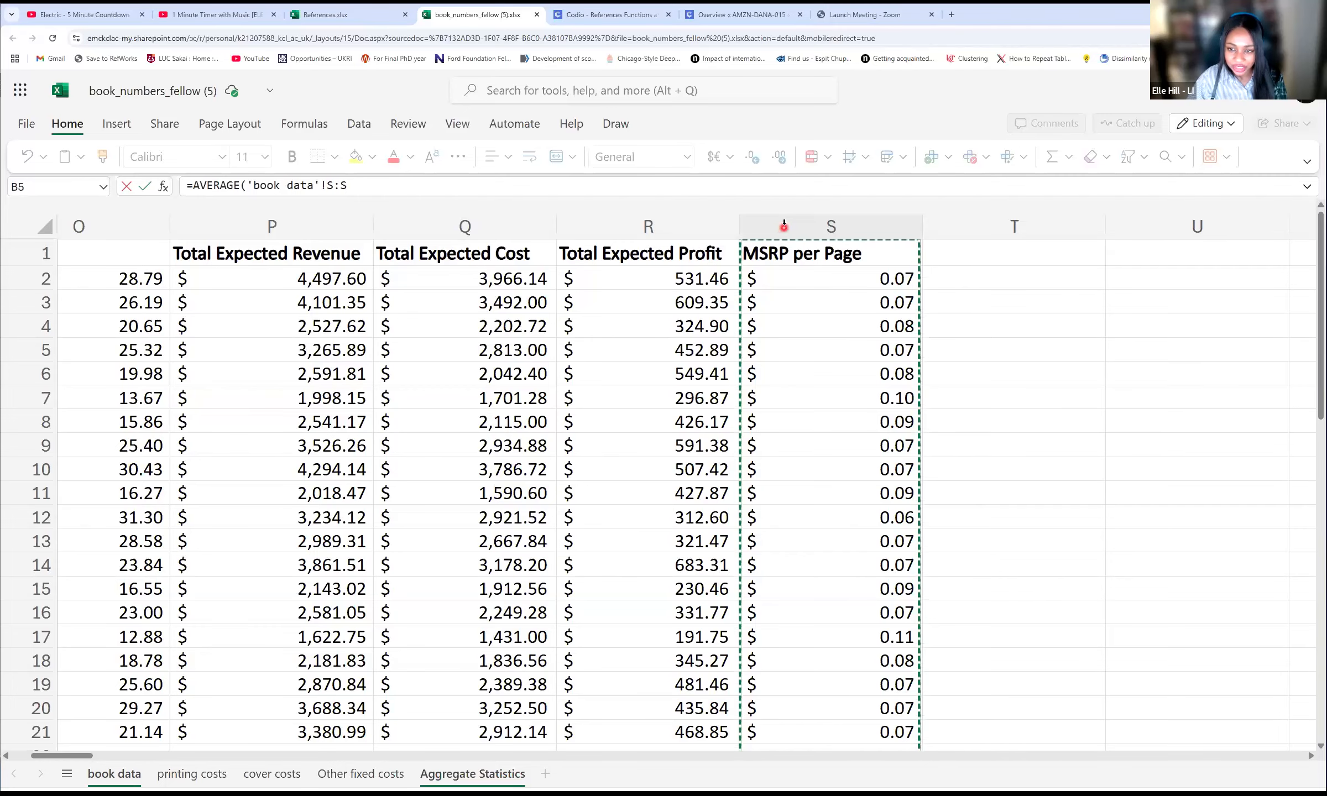
pyautogui.click(366, 185)
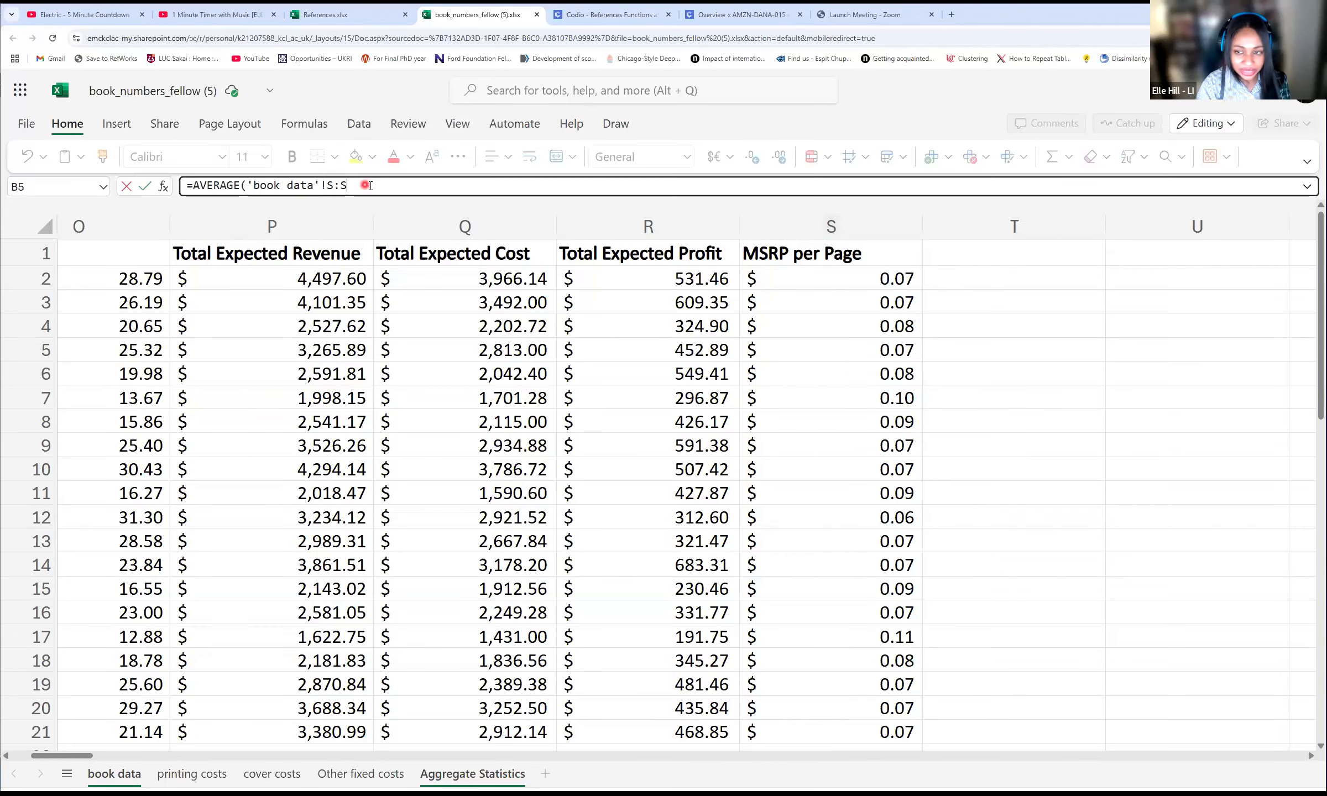
pyautogui.write(')')
pyautogui.press('Return')
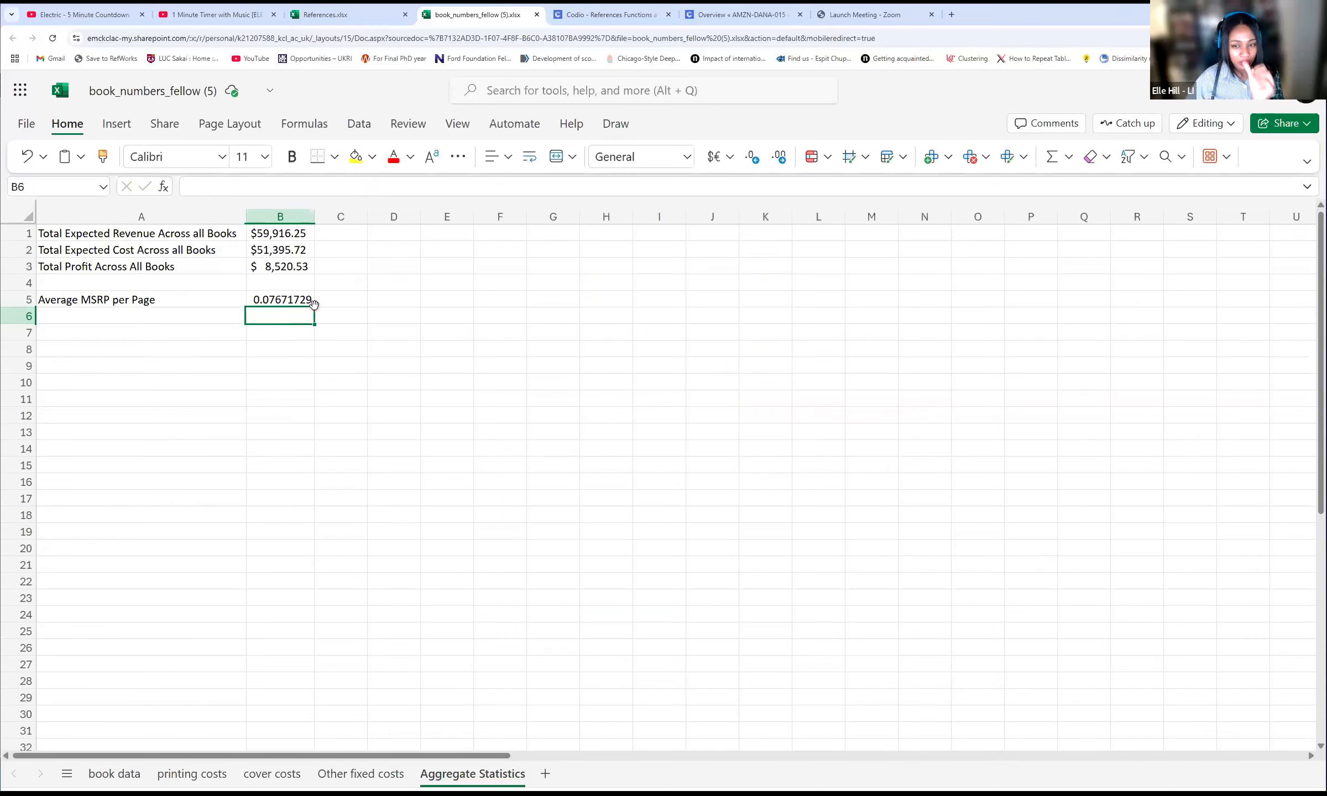
# Step: Format the average MSRP per page in B5 with the dollar accounting format
pyautogui.click(312, 303)
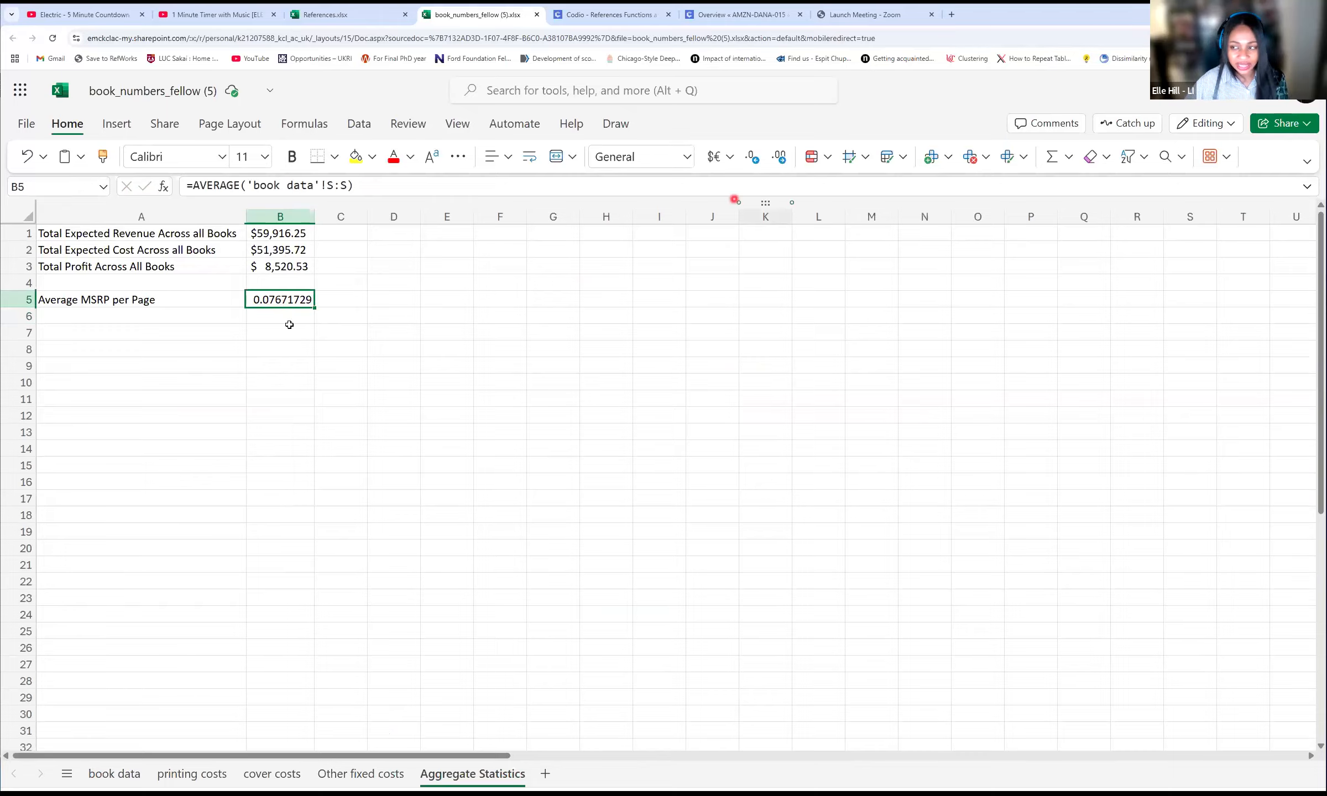
pyautogui.click(732, 159)
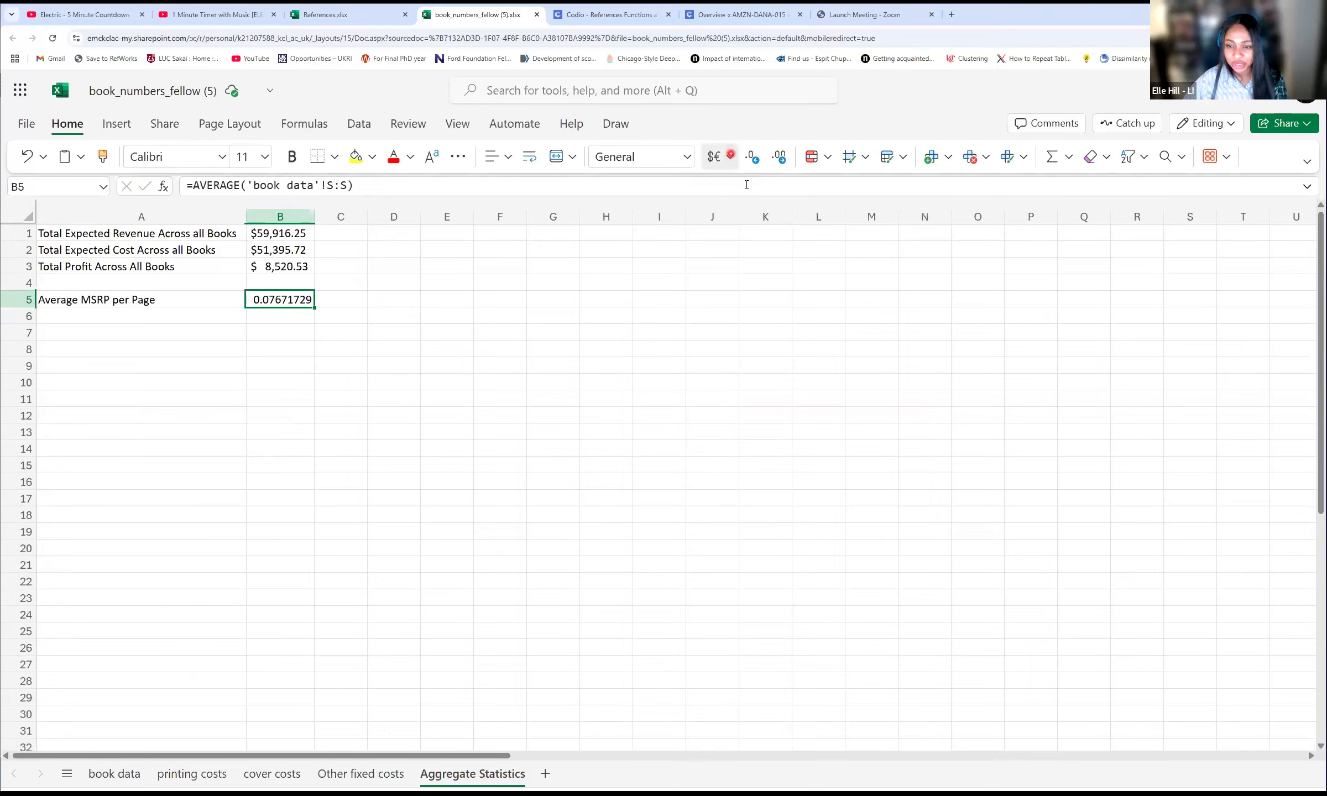
pyautogui.click(726, 186)
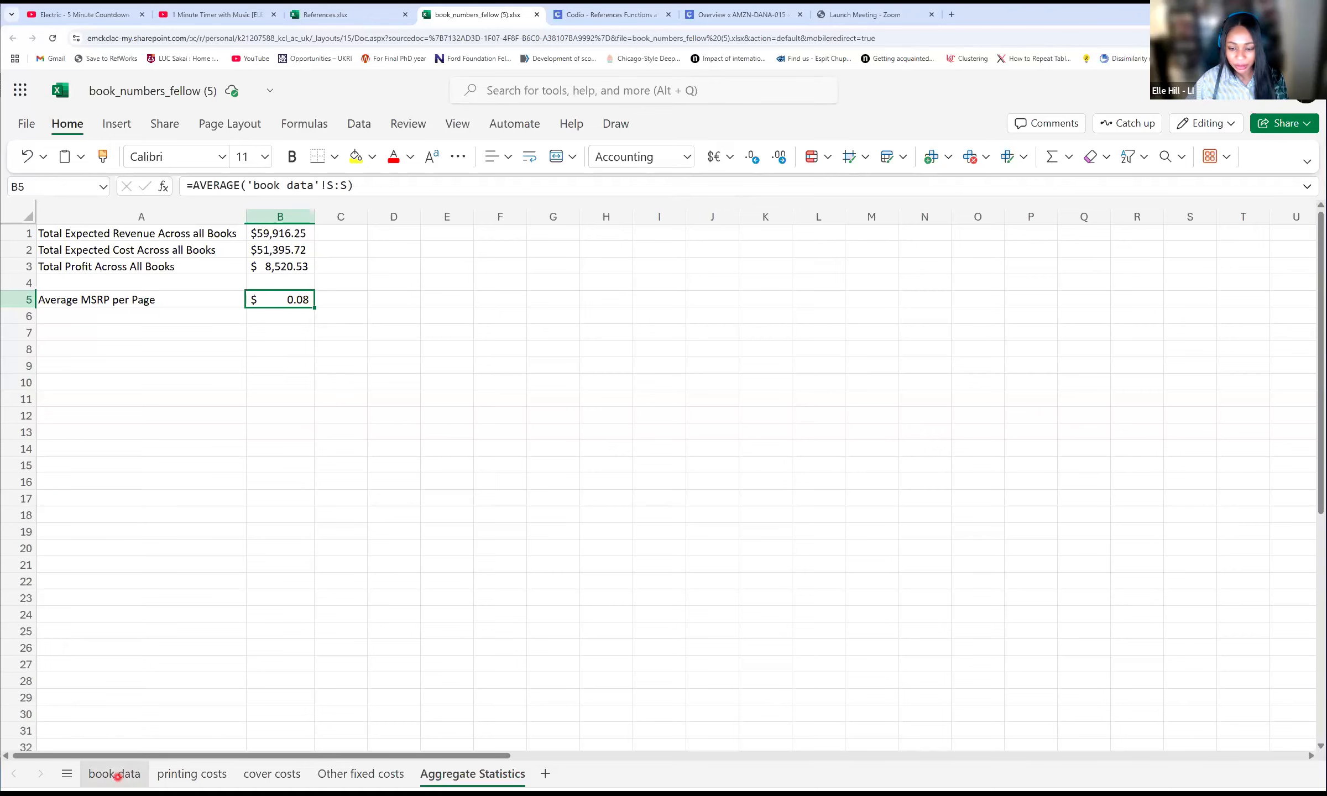
# Step: Review the Printing Costs formula in J2 and the Total Expected Revenue and Cost columns of book data, and return to Aggregate Statistics
pyautogui.click(120, 776)
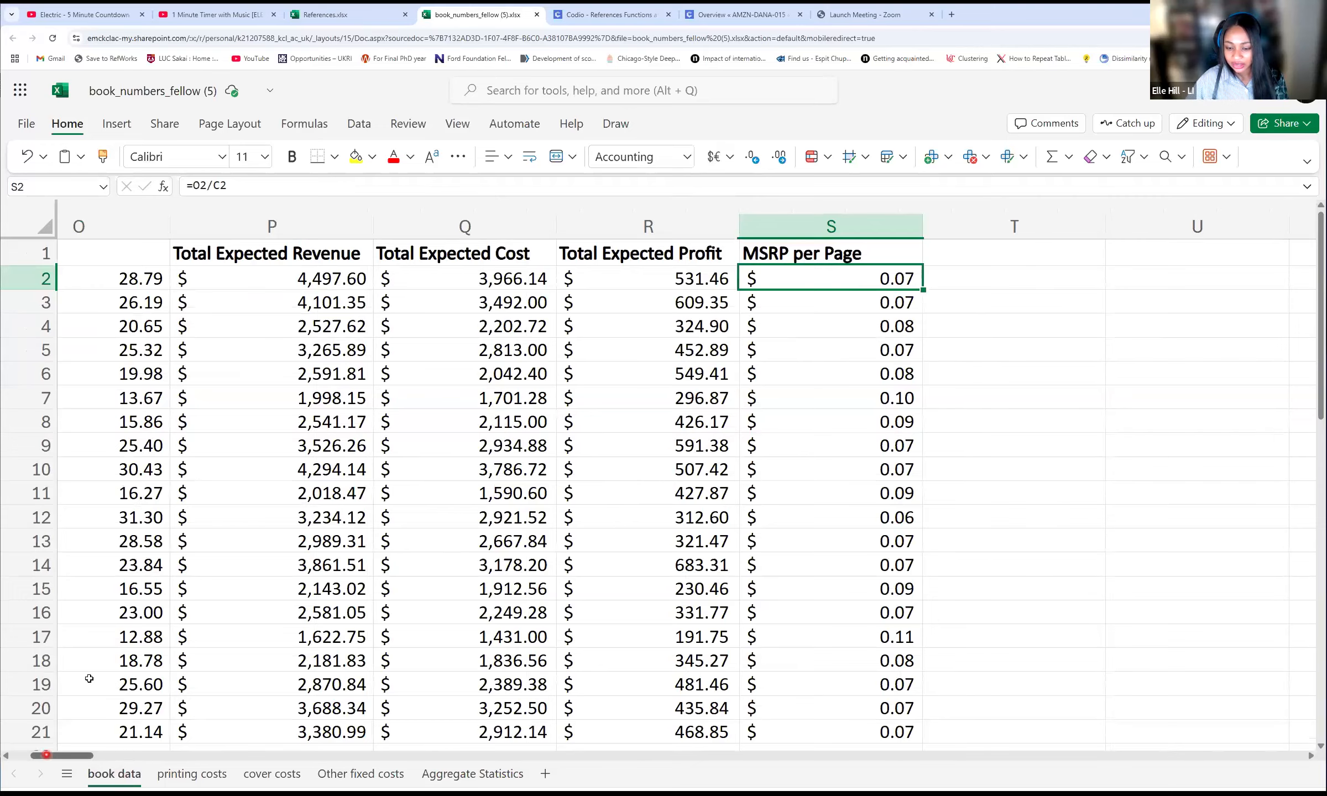
pyautogui.hscroll(-10, 89, 680)
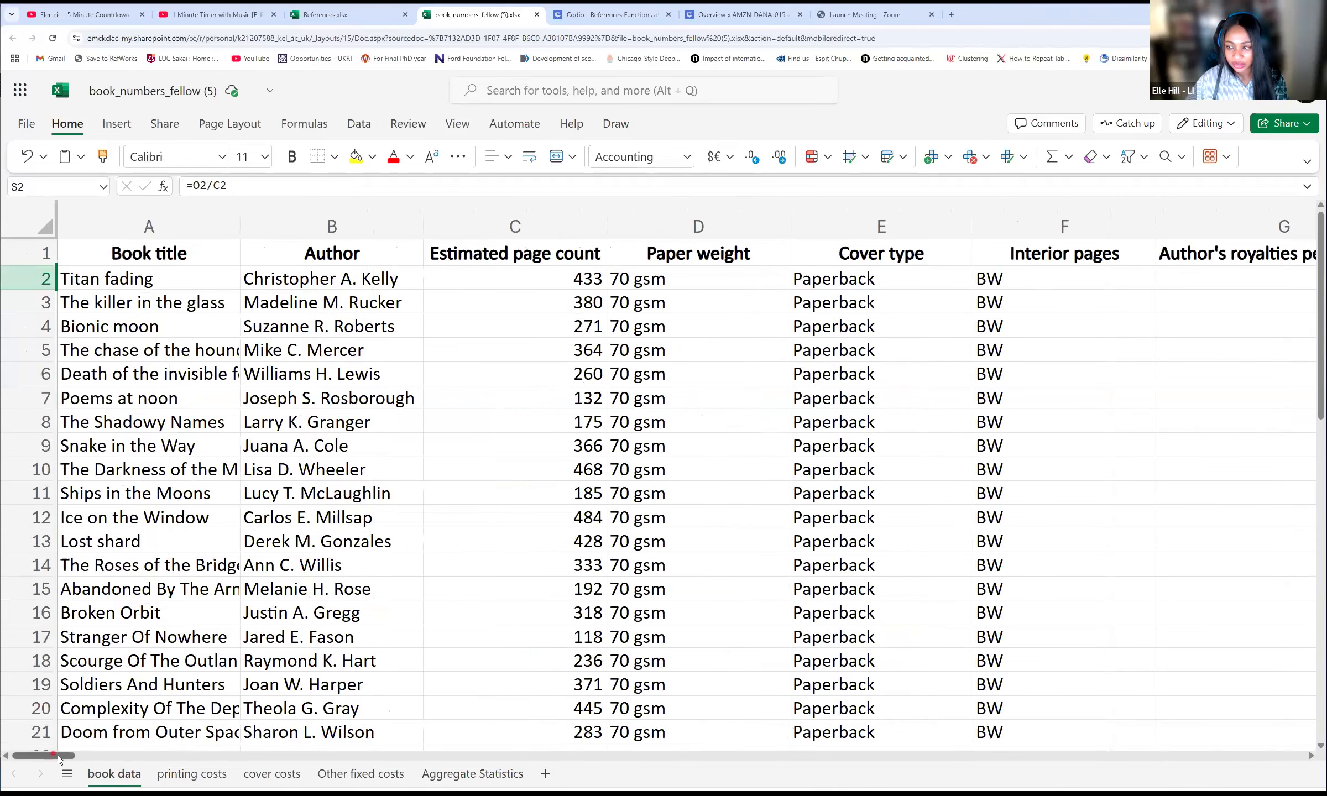
pyautogui.hscroll(6, 602, 274)
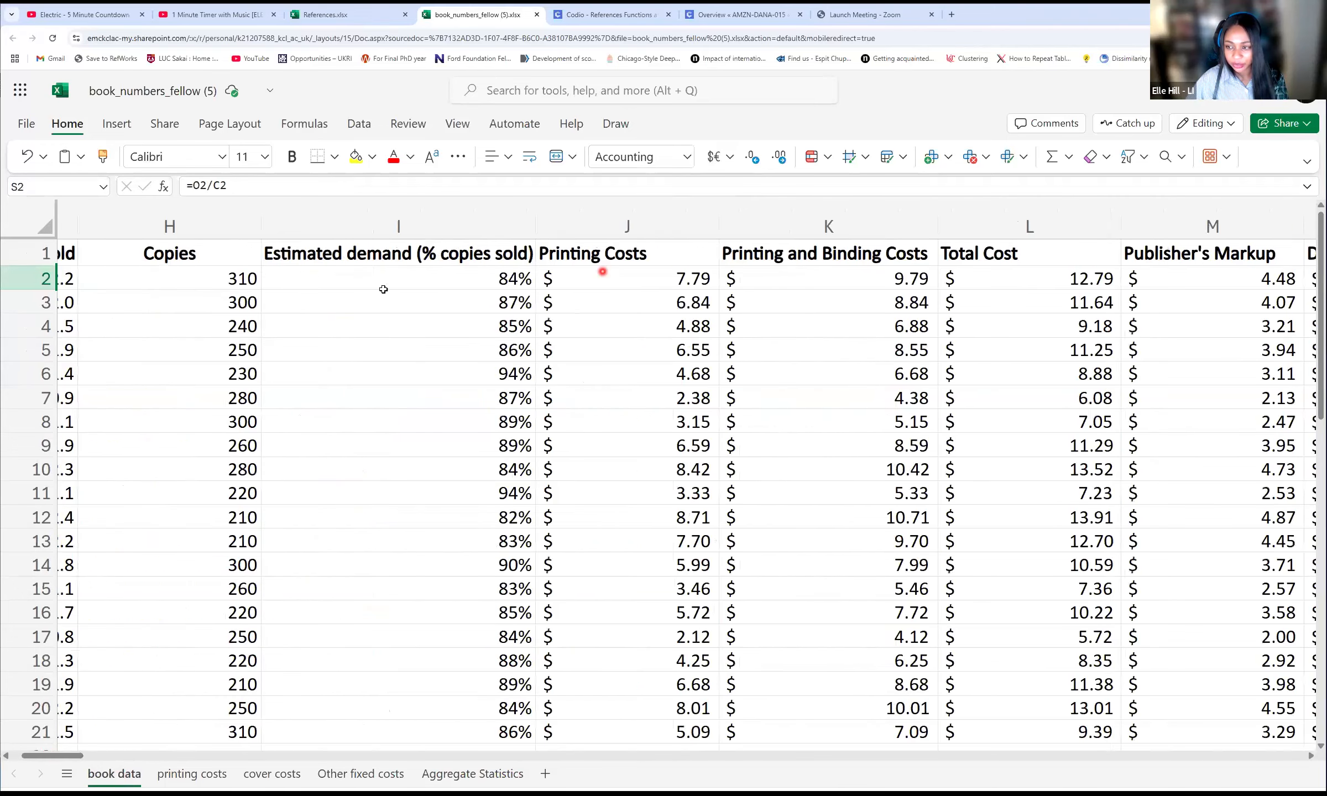
pyautogui.click(659, 281)
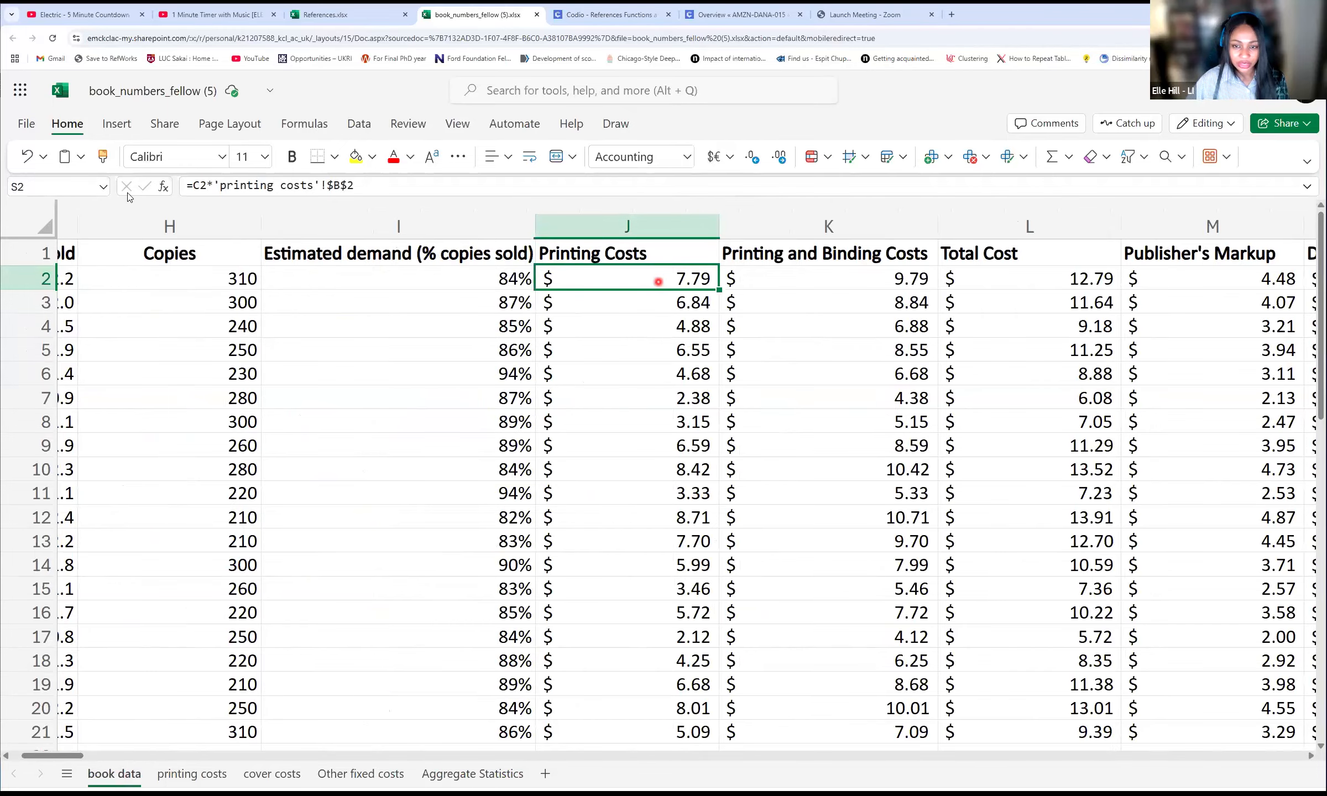
pyautogui.moveTo(357, 187); pyautogui.dragTo(127, 193)
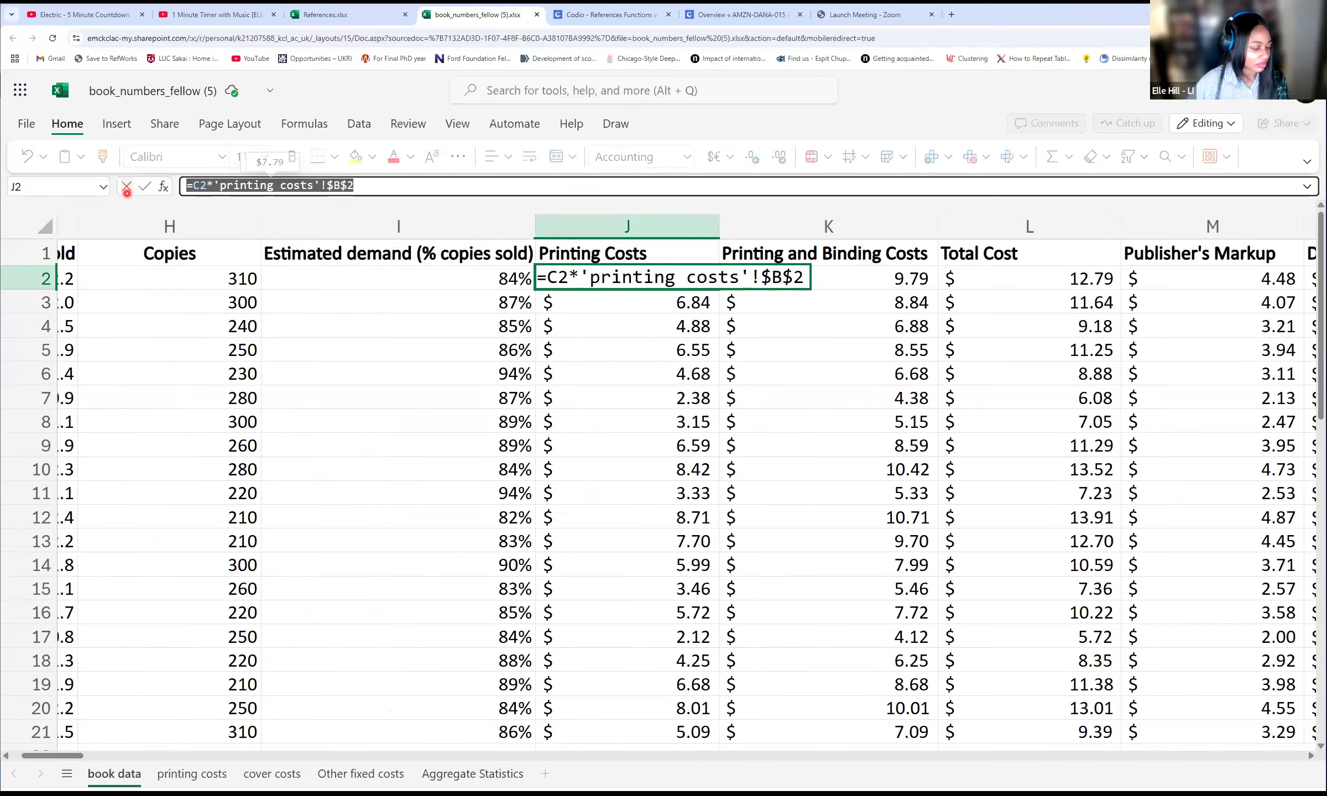
pyautogui.click(127, 188)
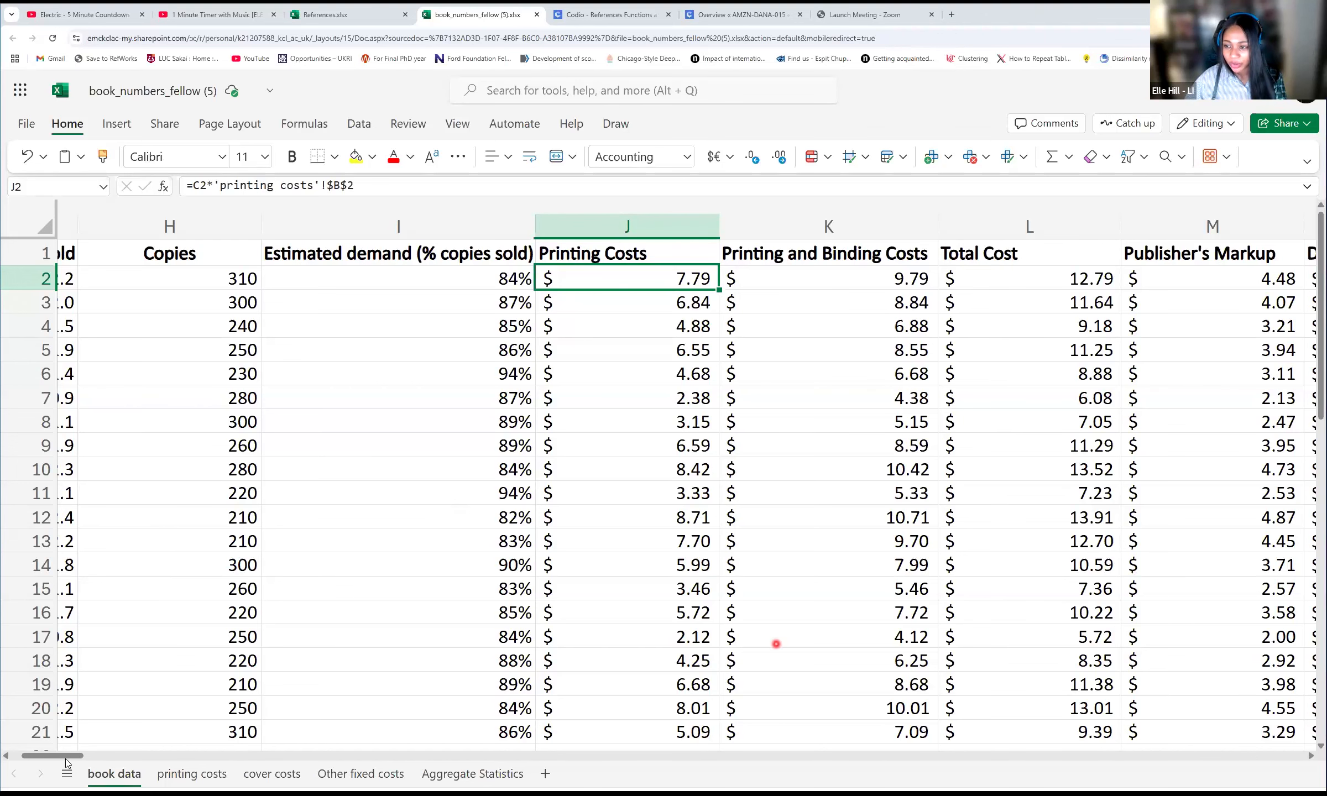
pyautogui.moveTo(57, 757); pyautogui.dragTo(65, 758)
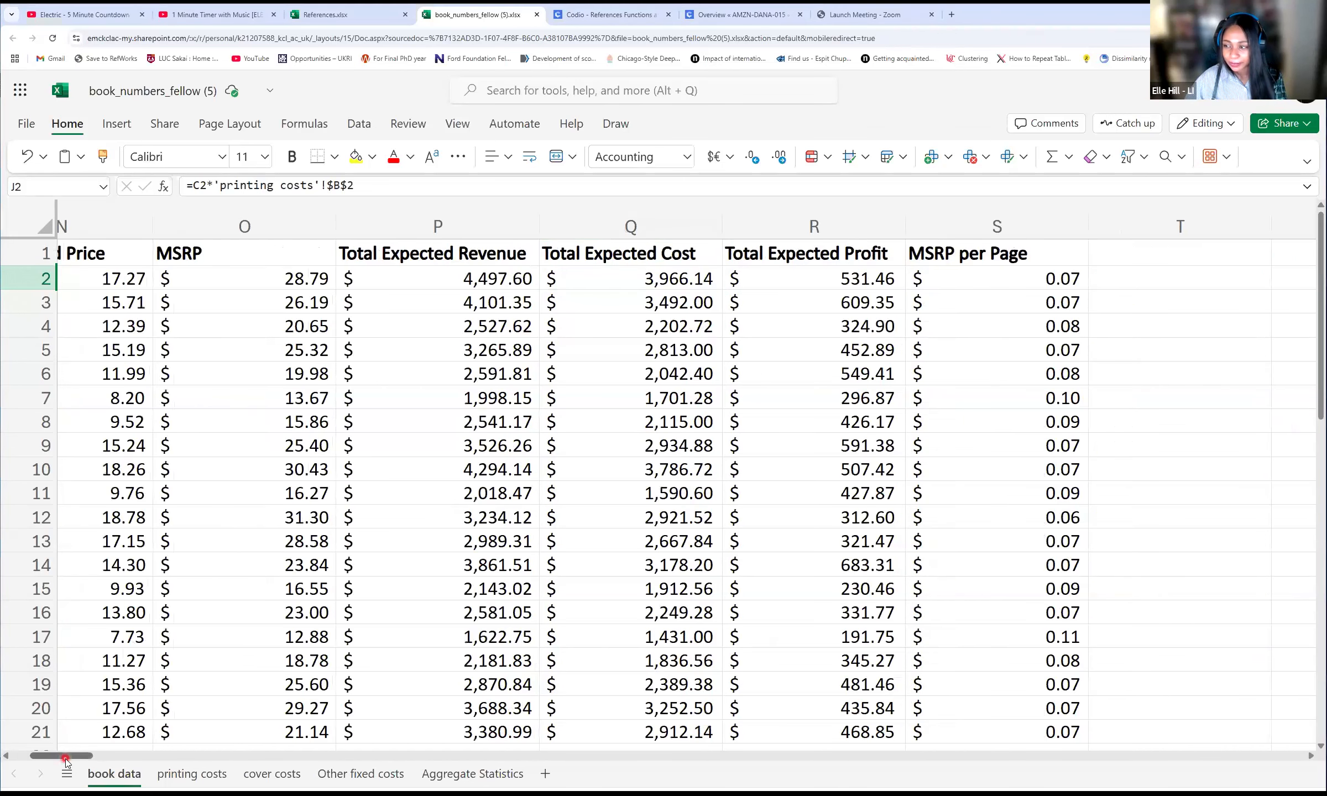
pyautogui.click(470, 250)
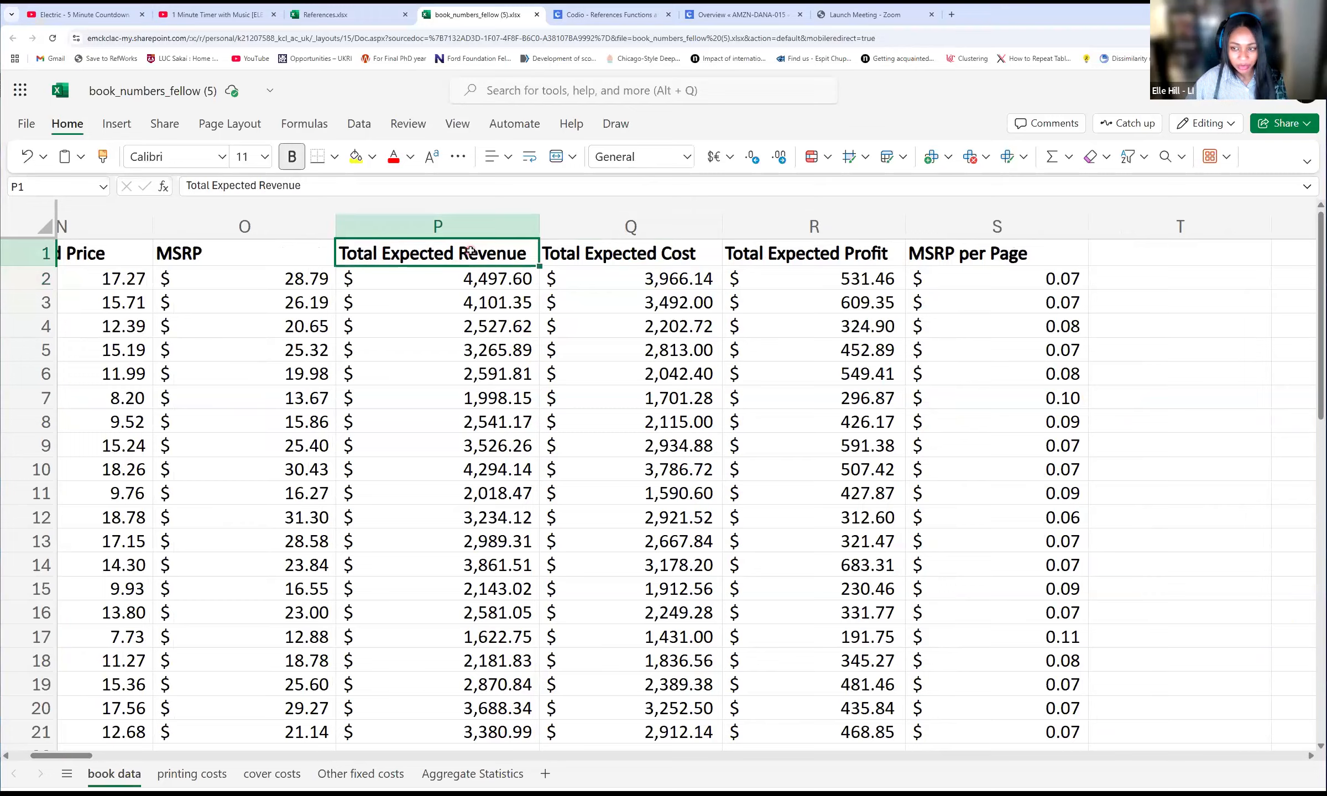
pyautogui.click(631, 249)
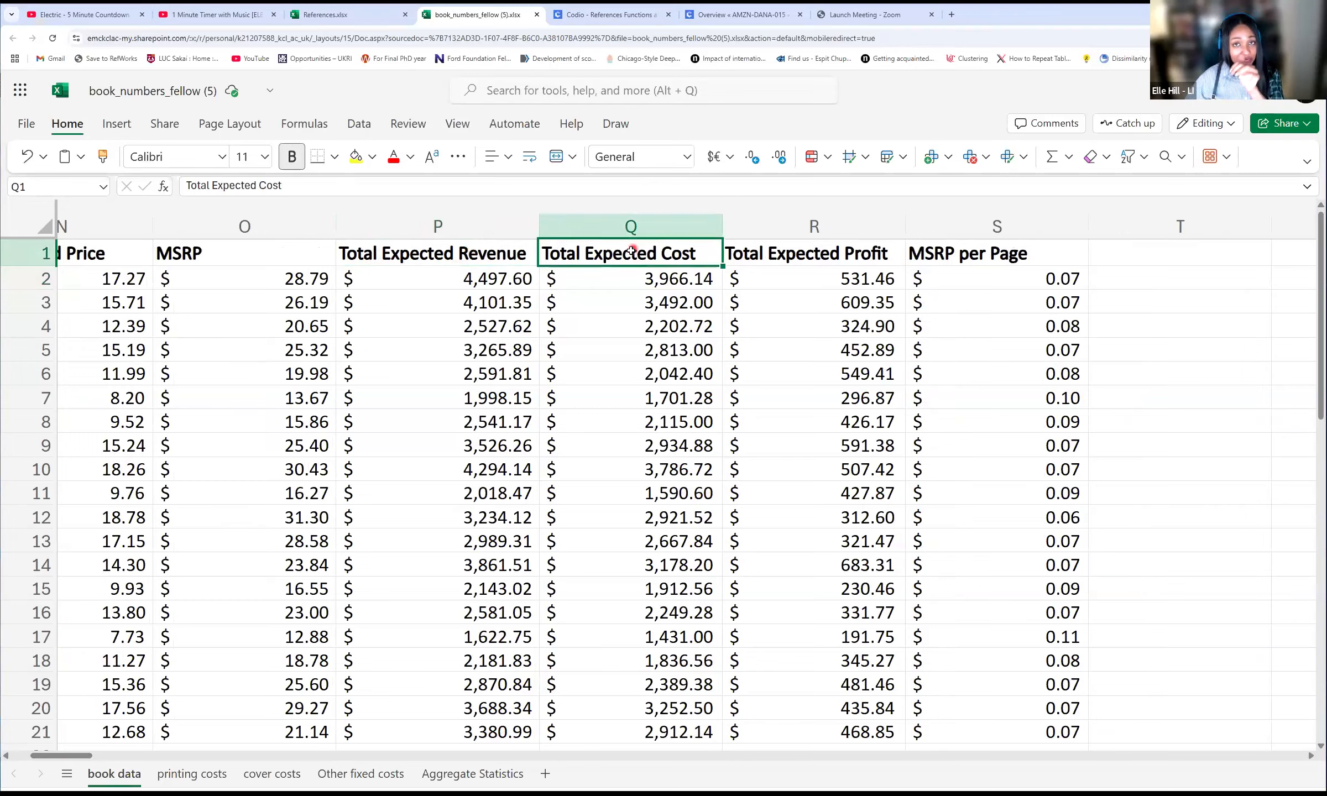
pyautogui.click(492, 255)
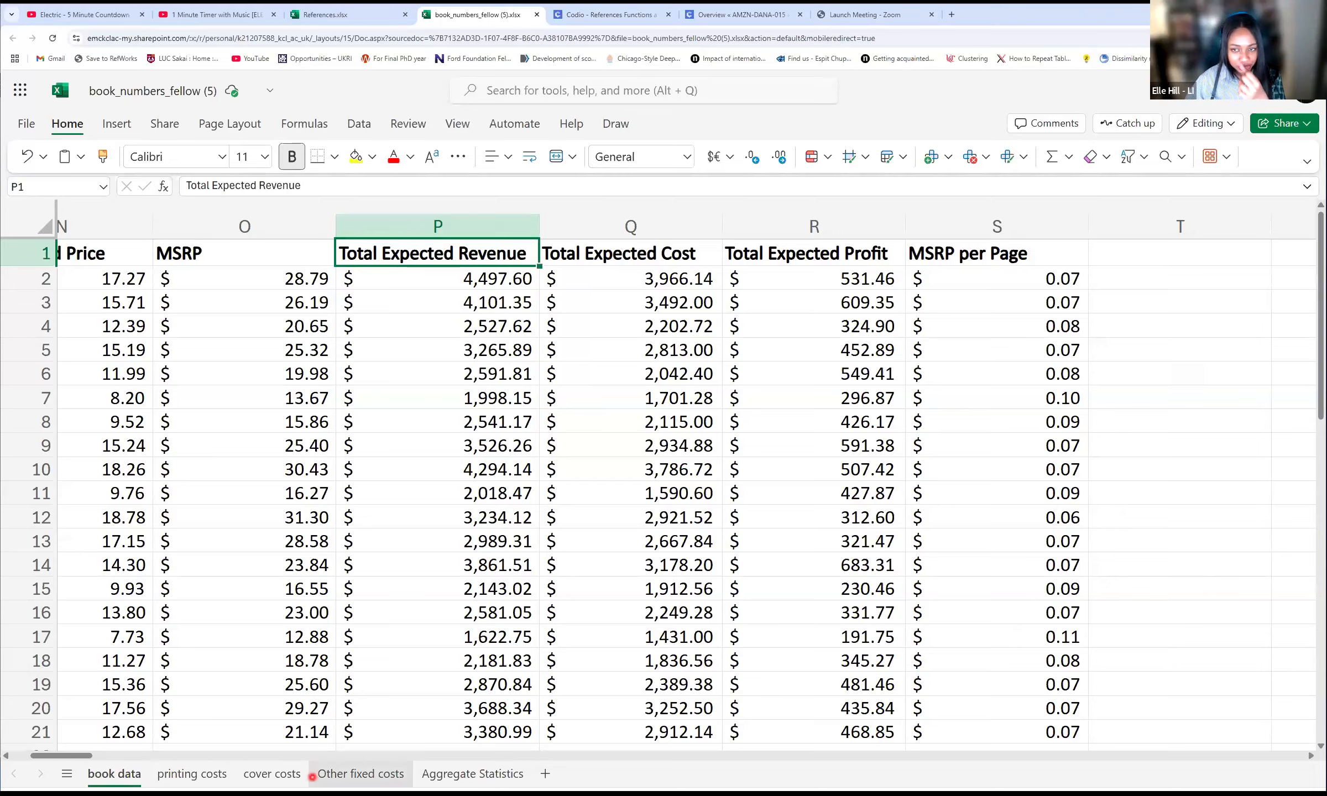
pyautogui.click(473, 774)
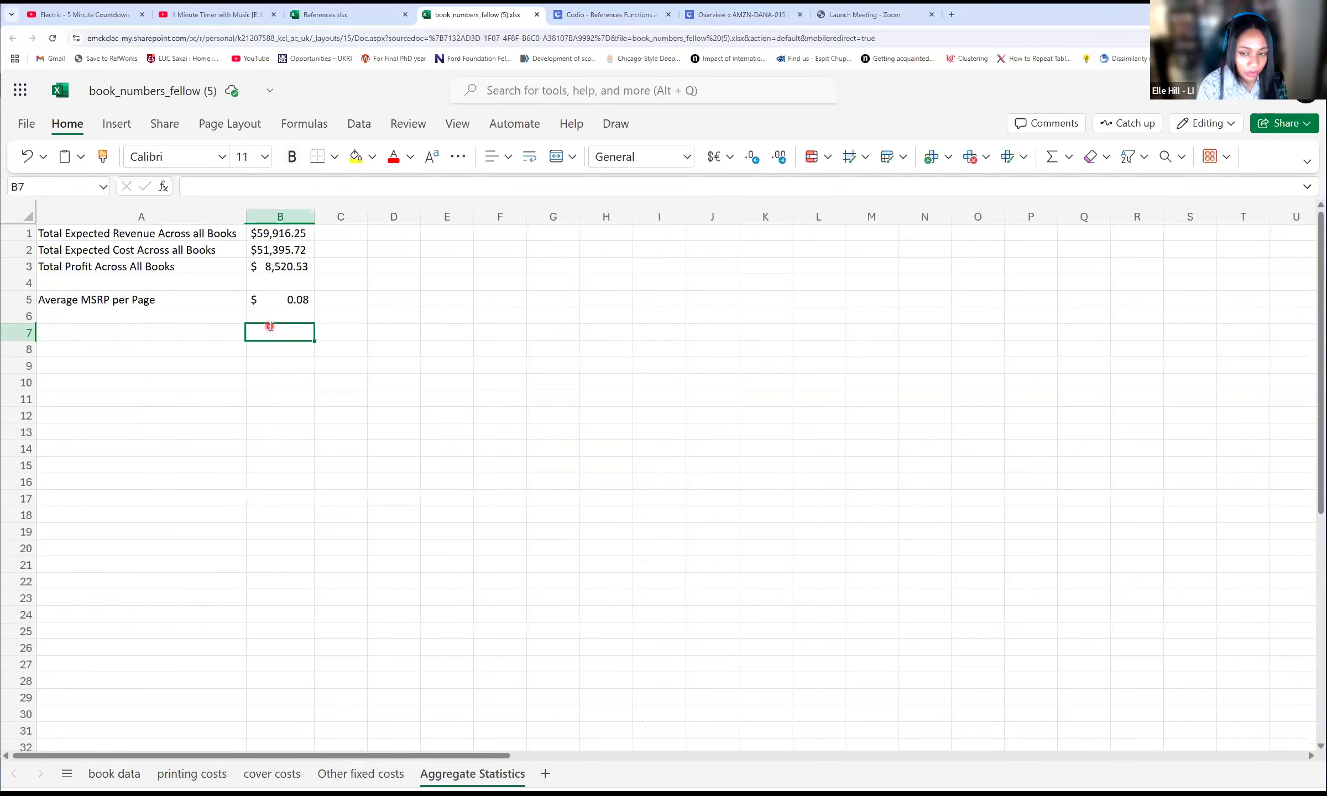
pyautogui.write('=AV')
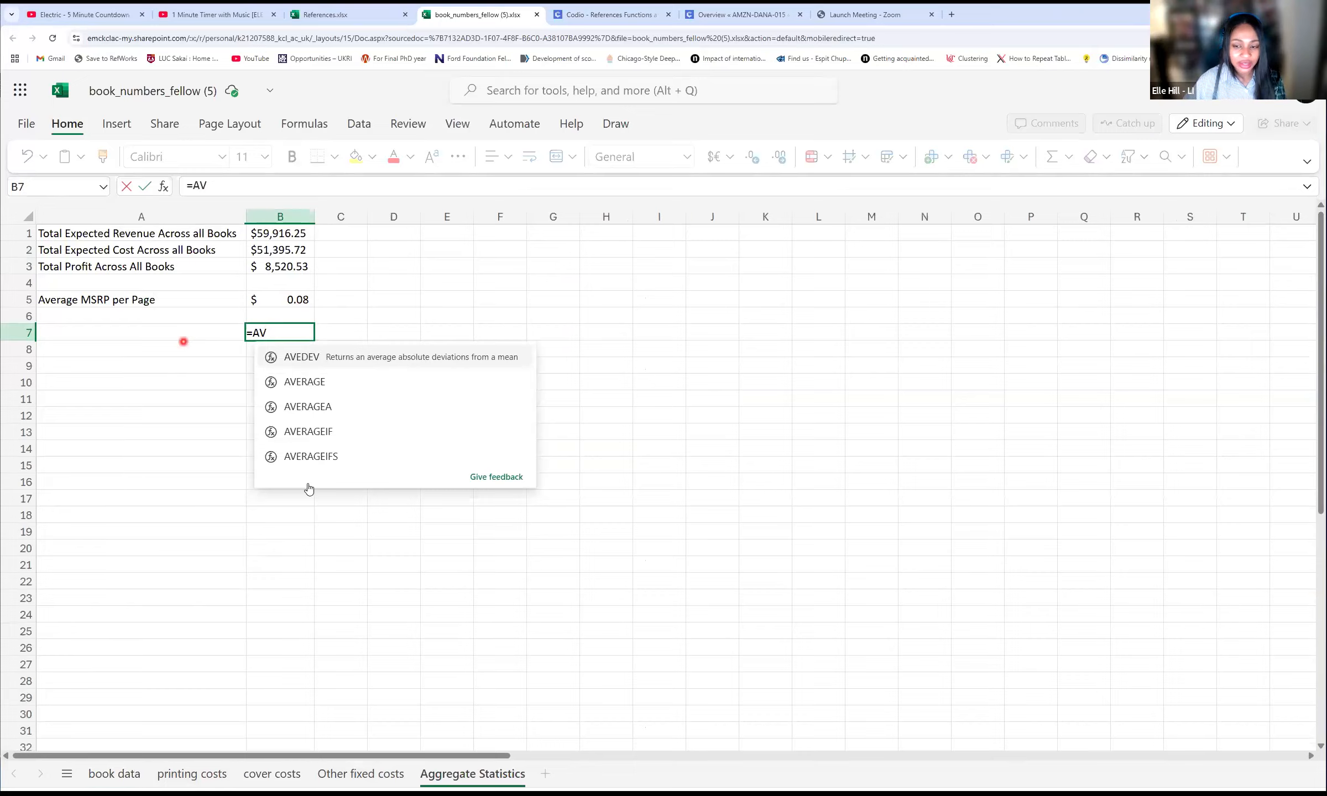
pyautogui.press('Down')
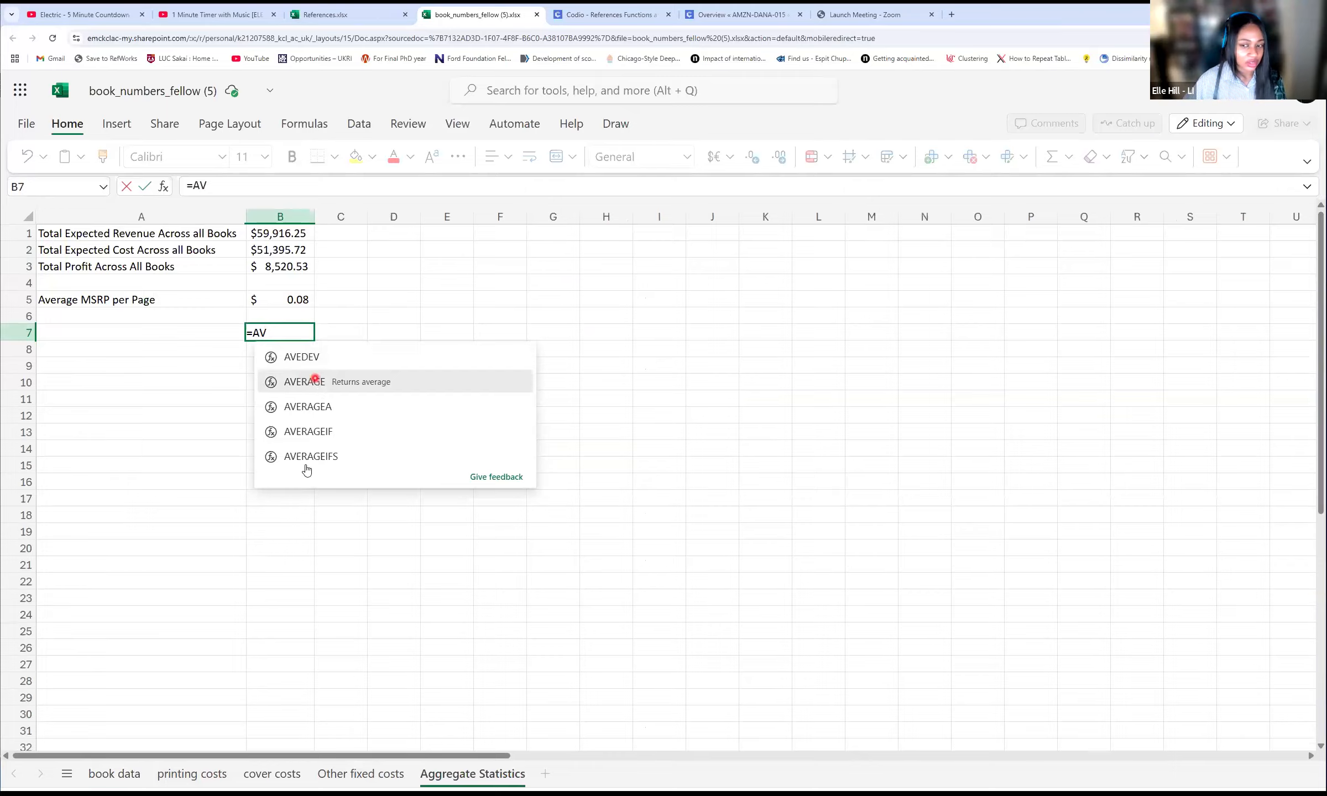
pyautogui.press('Down')
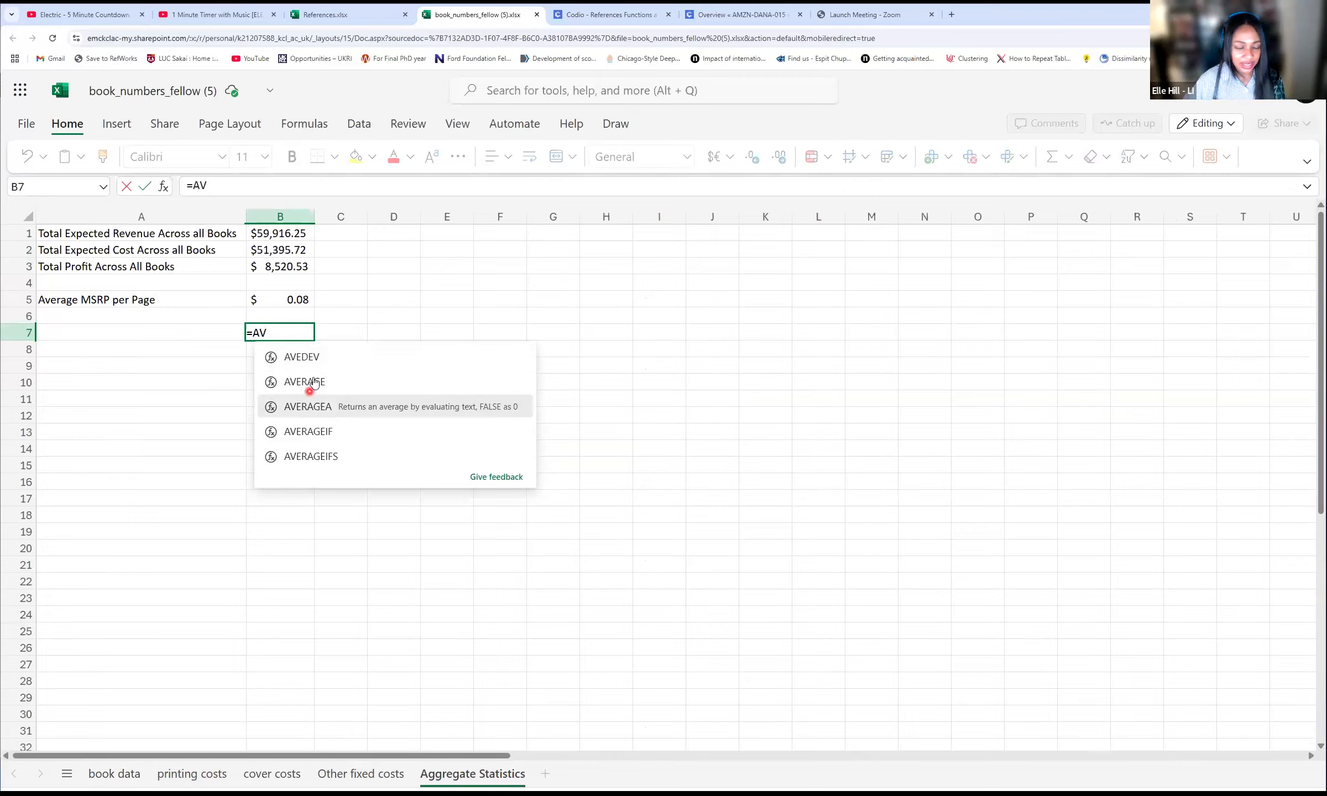
pyautogui.press('Up')
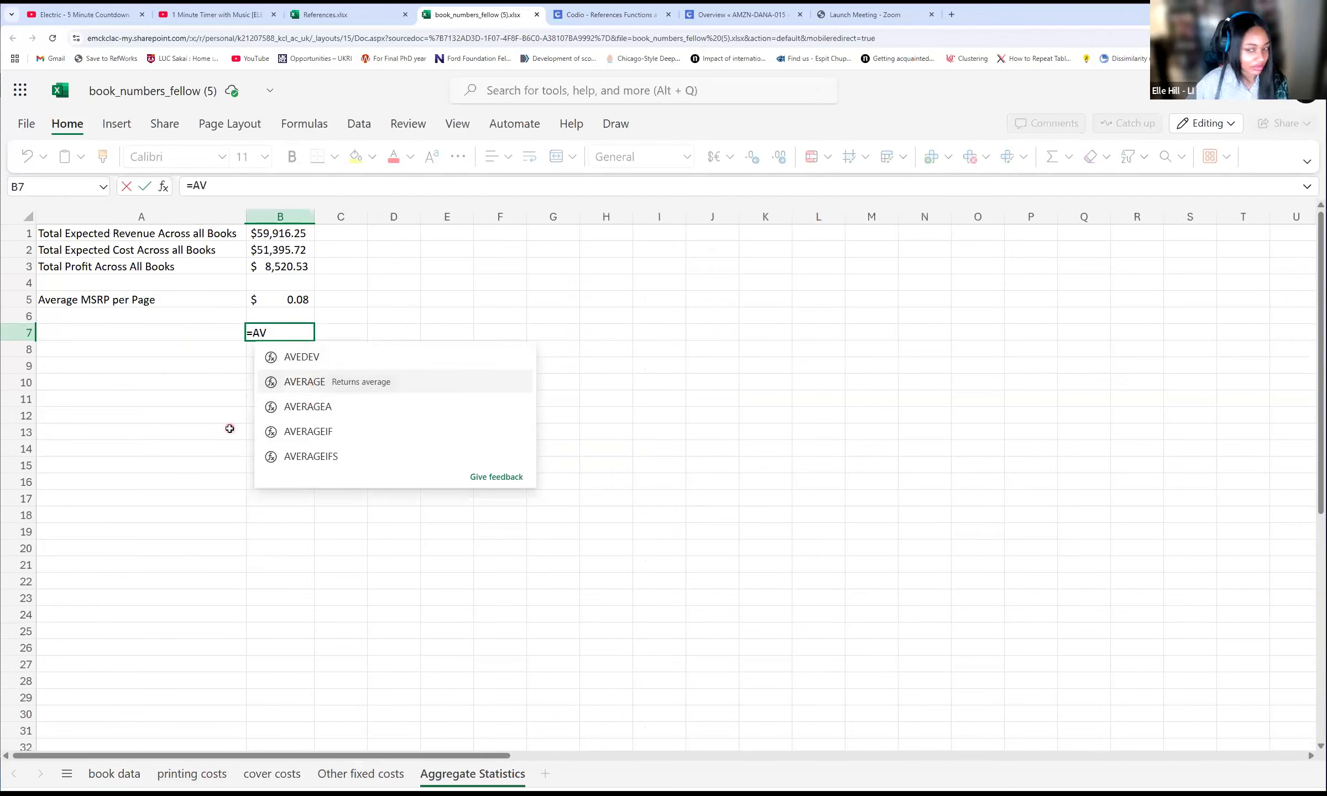
pyautogui.press('BackSpace')
pyautogui.press('BackSpace')
pyautogui.press('BackSpace')
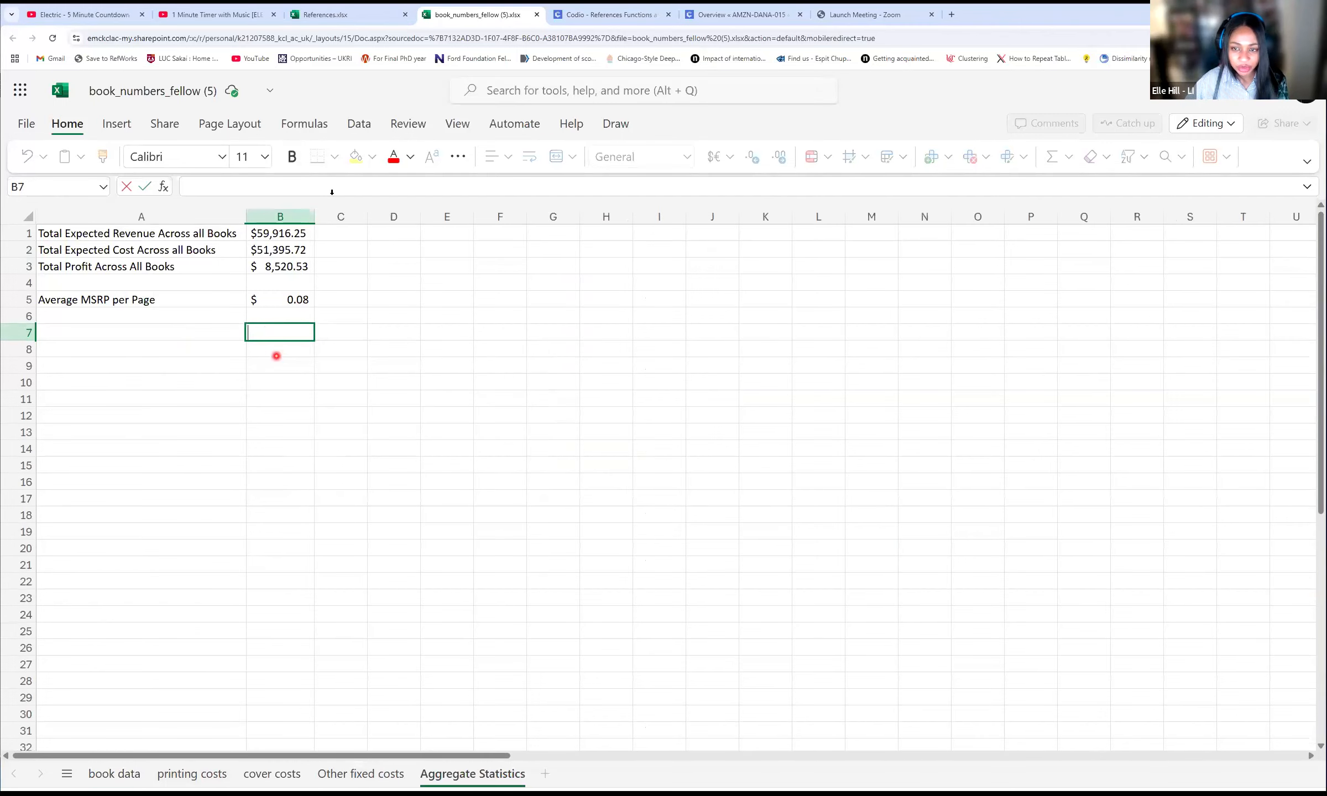
# Step: Review the average formula in B5 and the MSRP per Page formula and column in book data, and return to Aggregate Statistics
pyautogui.click(280, 300)
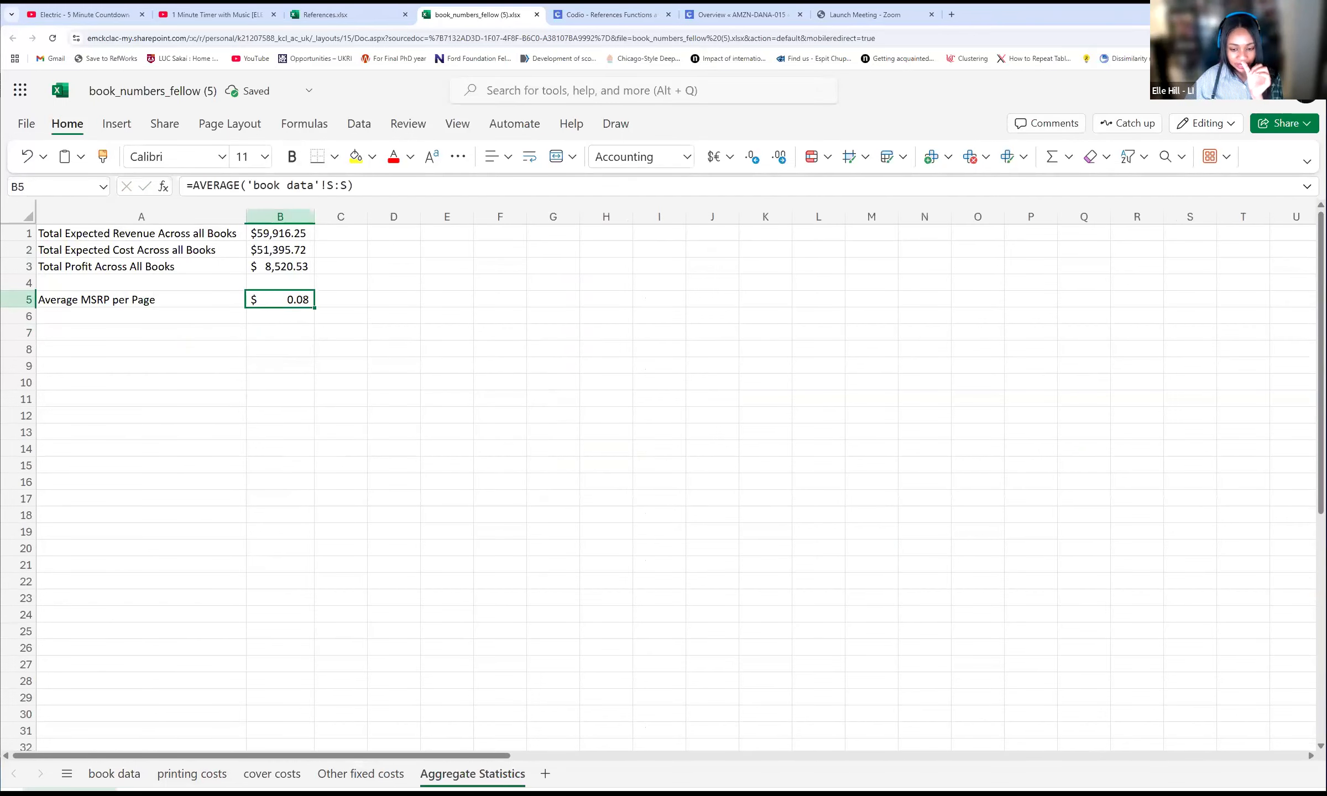
pyautogui.click(113, 774)
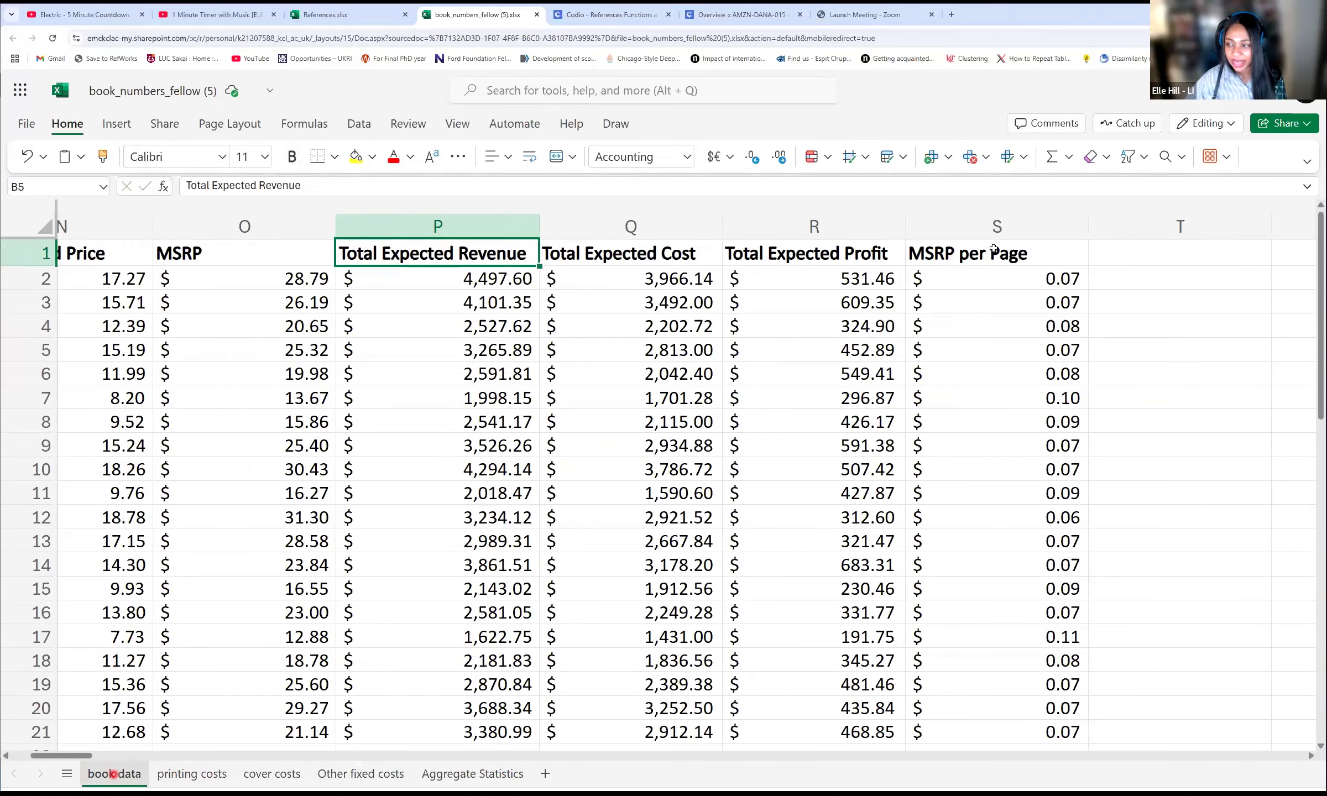
pyautogui.click(949, 268)
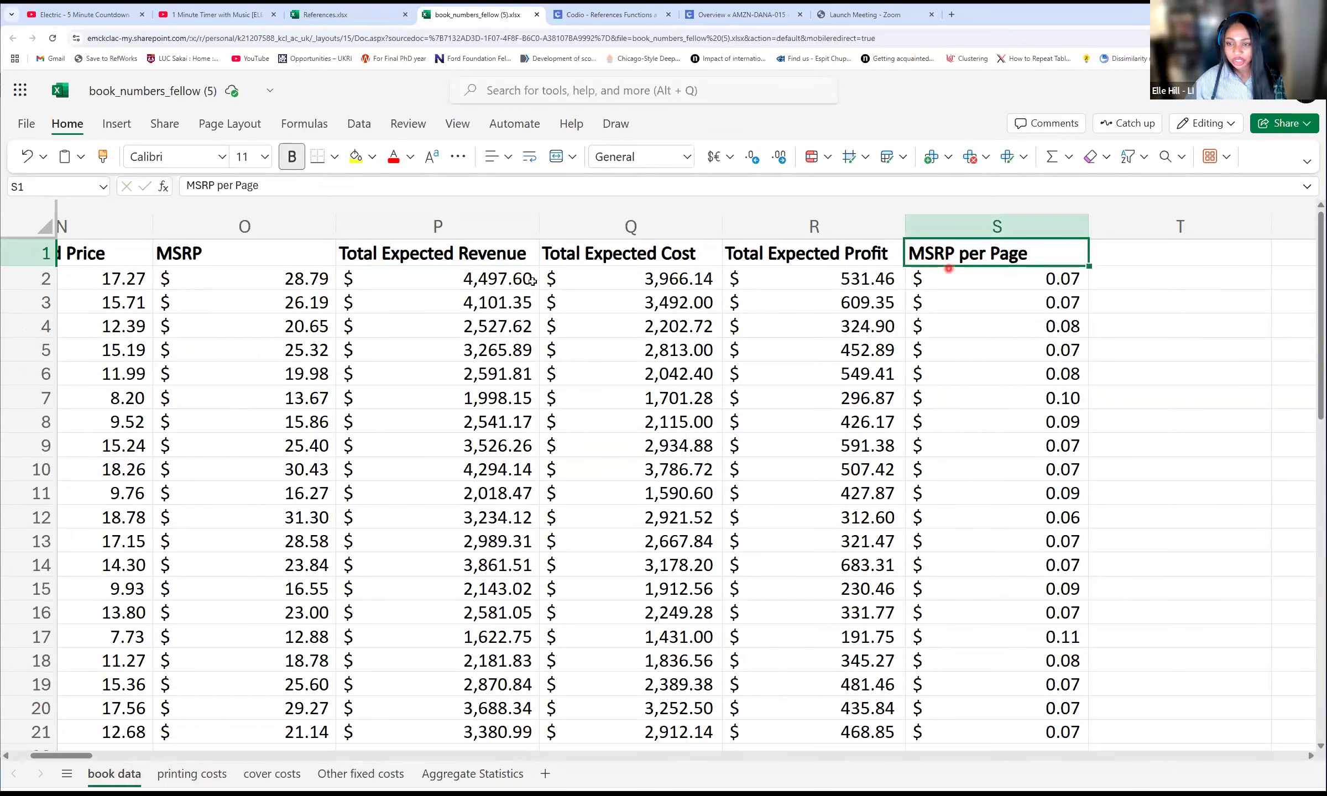
pyautogui.press('Down')
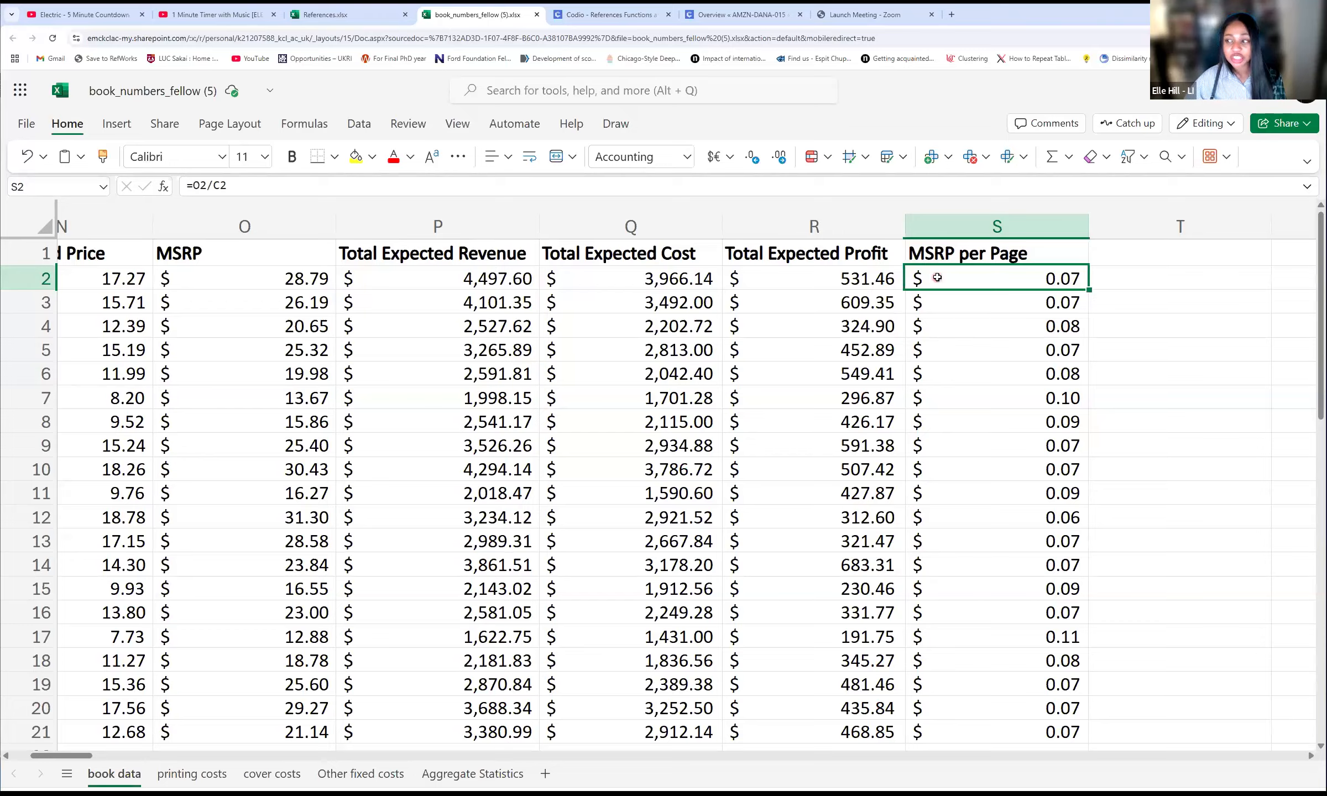
pyautogui.click(981, 226)
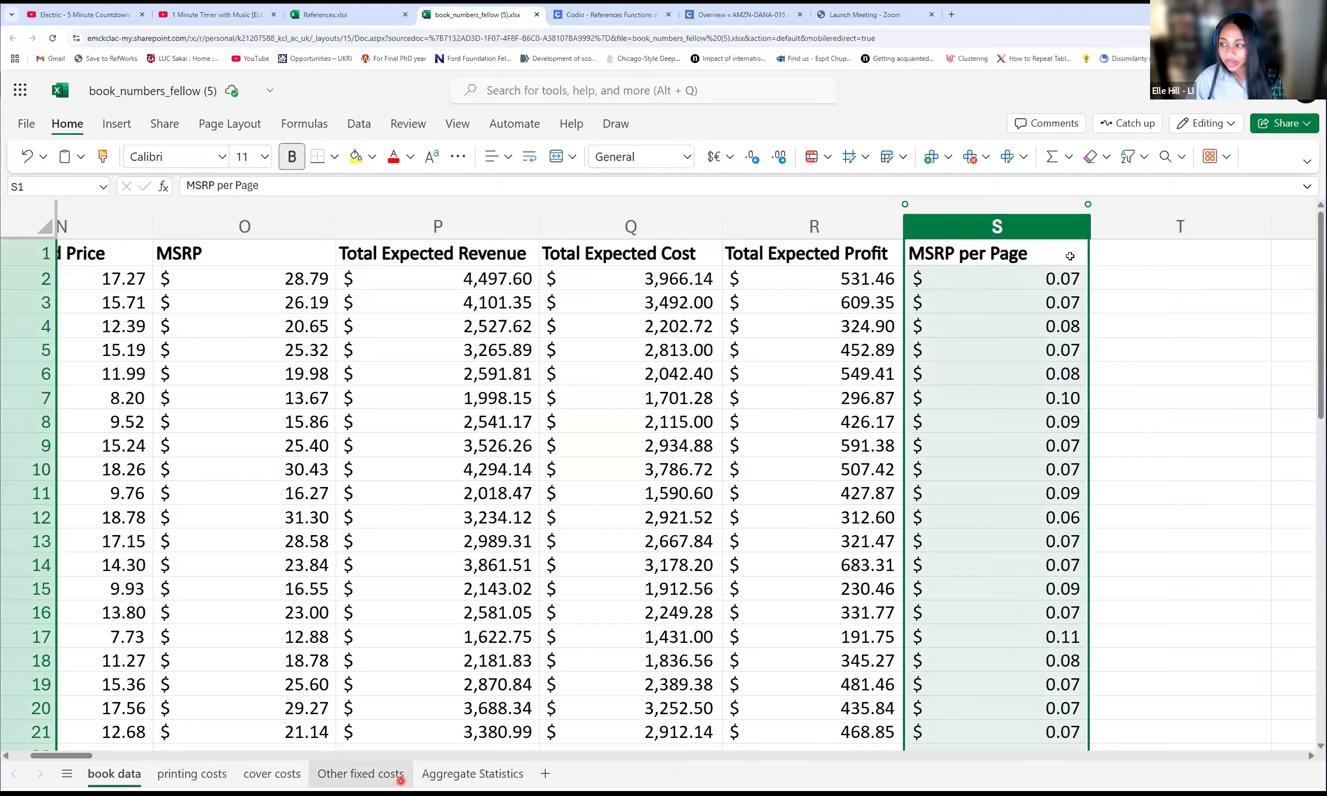
pyautogui.click(472, 774)
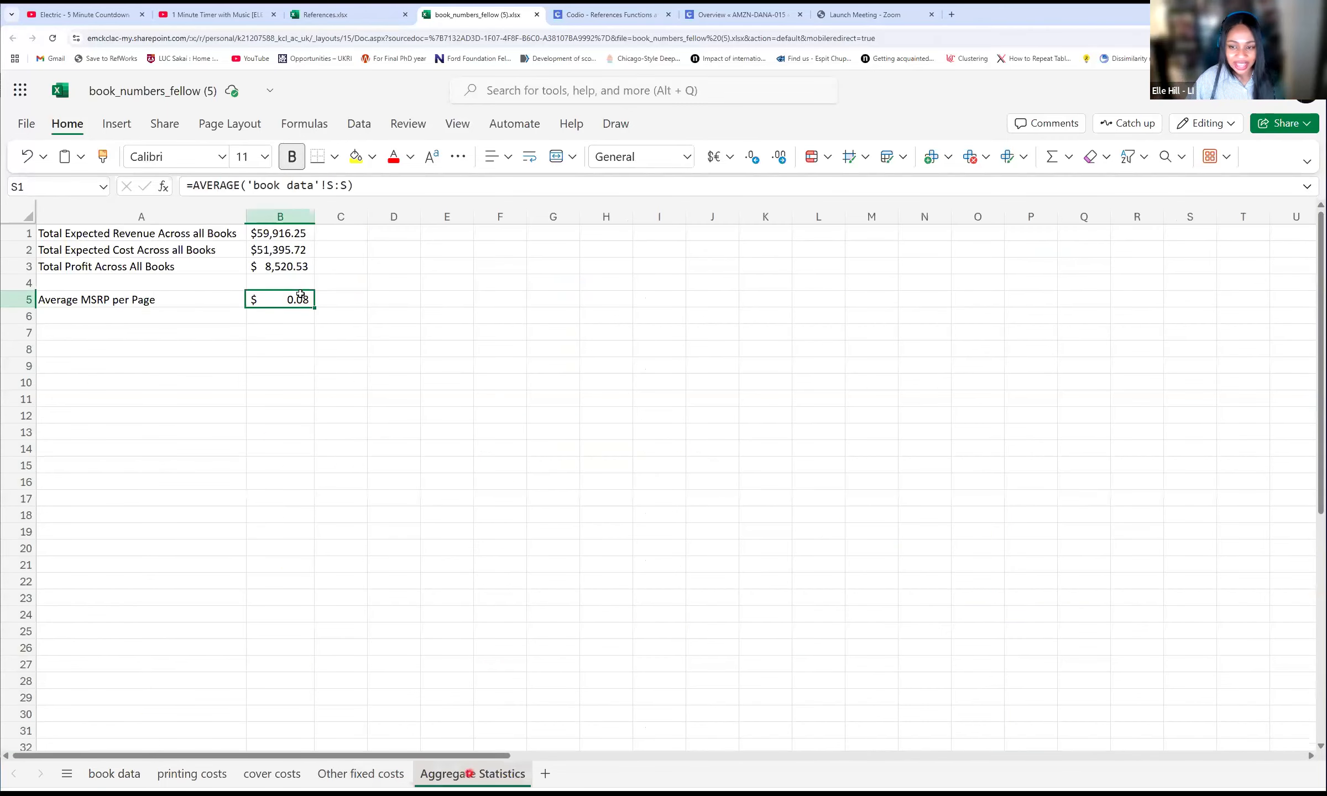
pyautogui.click(341, 299)
pyautogui.click(341, 300)
pyautogui.click(341, 303)
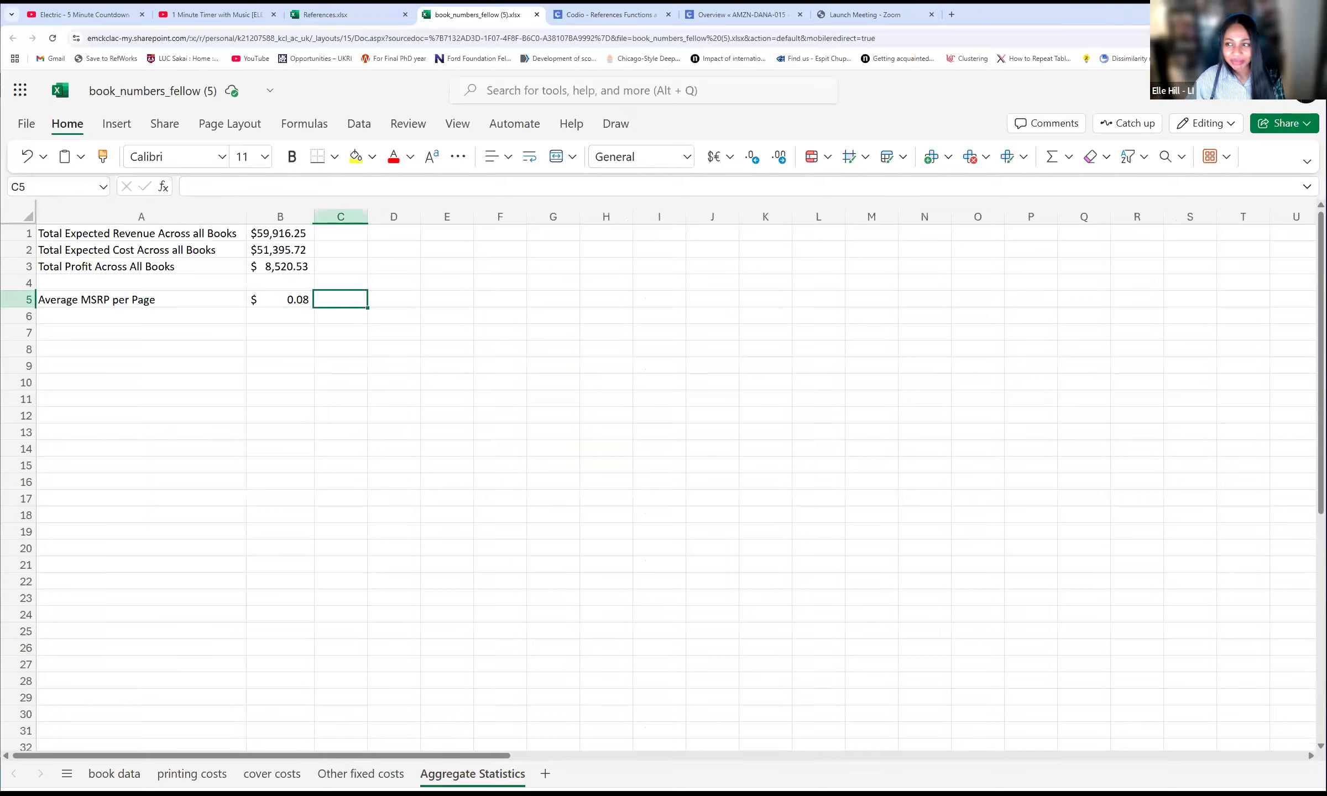